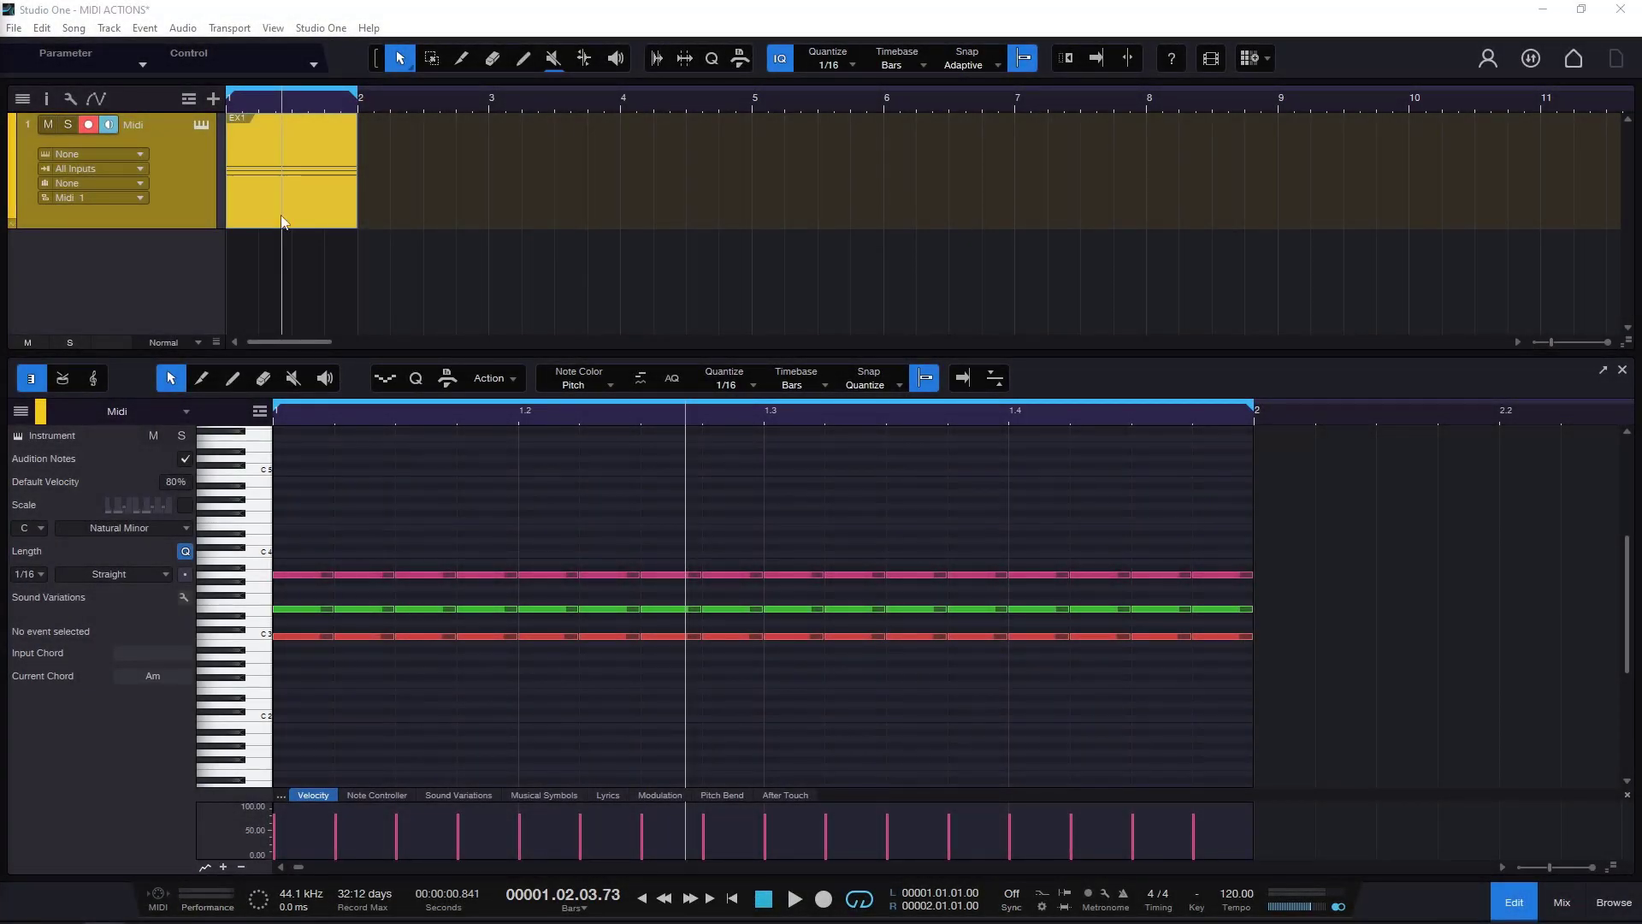
Examine the Musical Functions available for the EX1 instrument part in the arrangement
{"action": "left_click", "coordinate": [300, 200]}
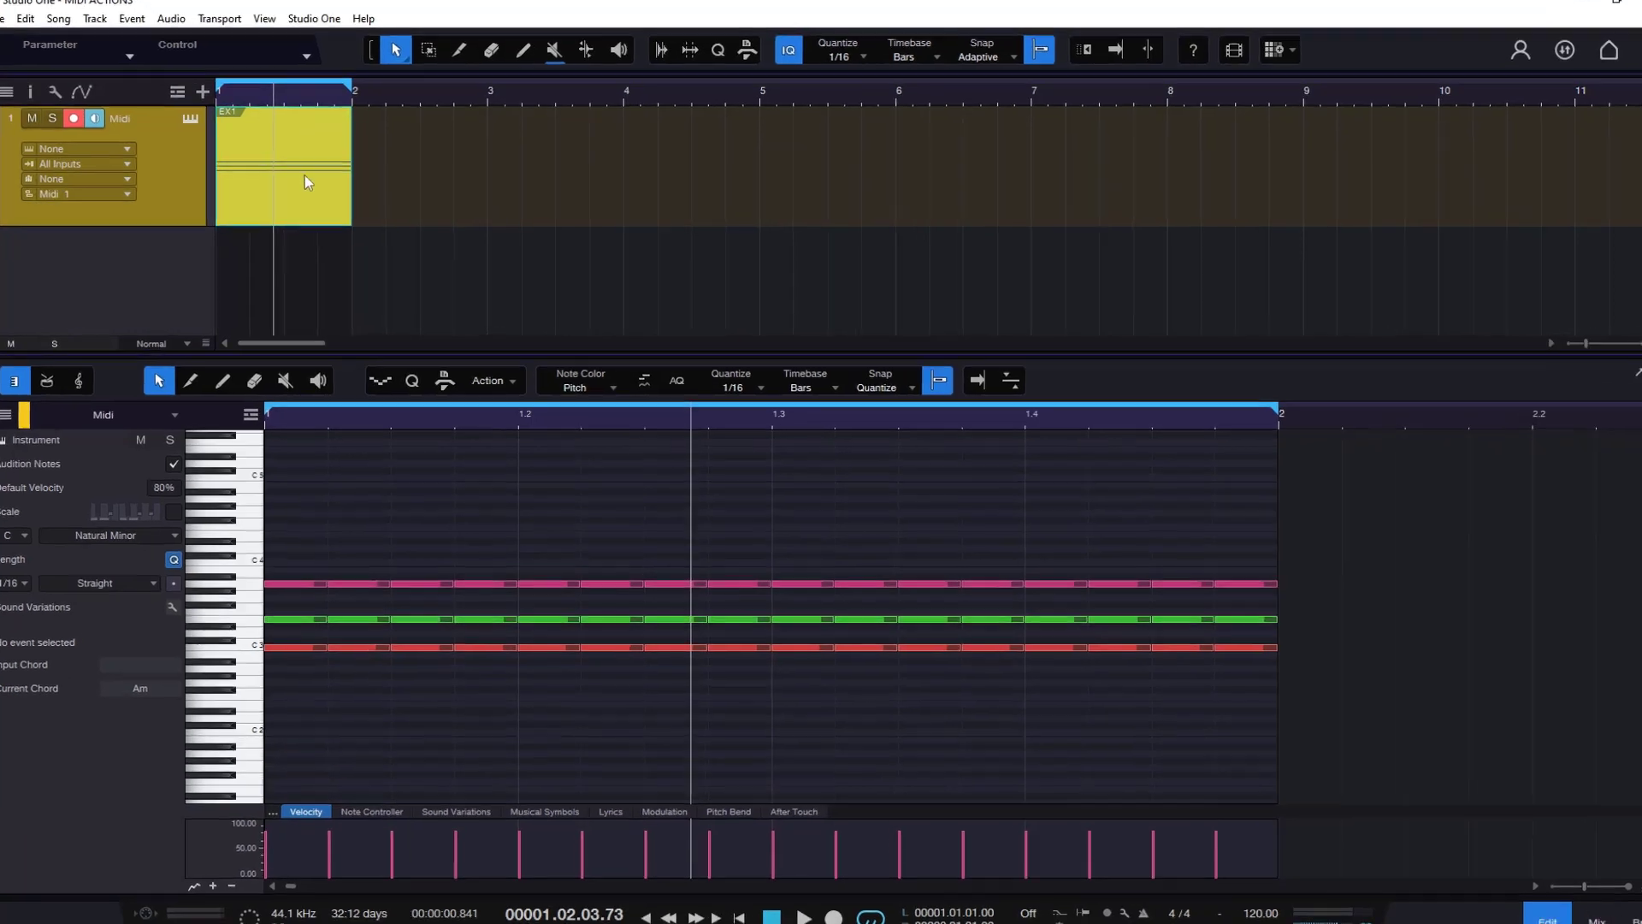
{"action": "right_click", "coordinate": [313, 182]}
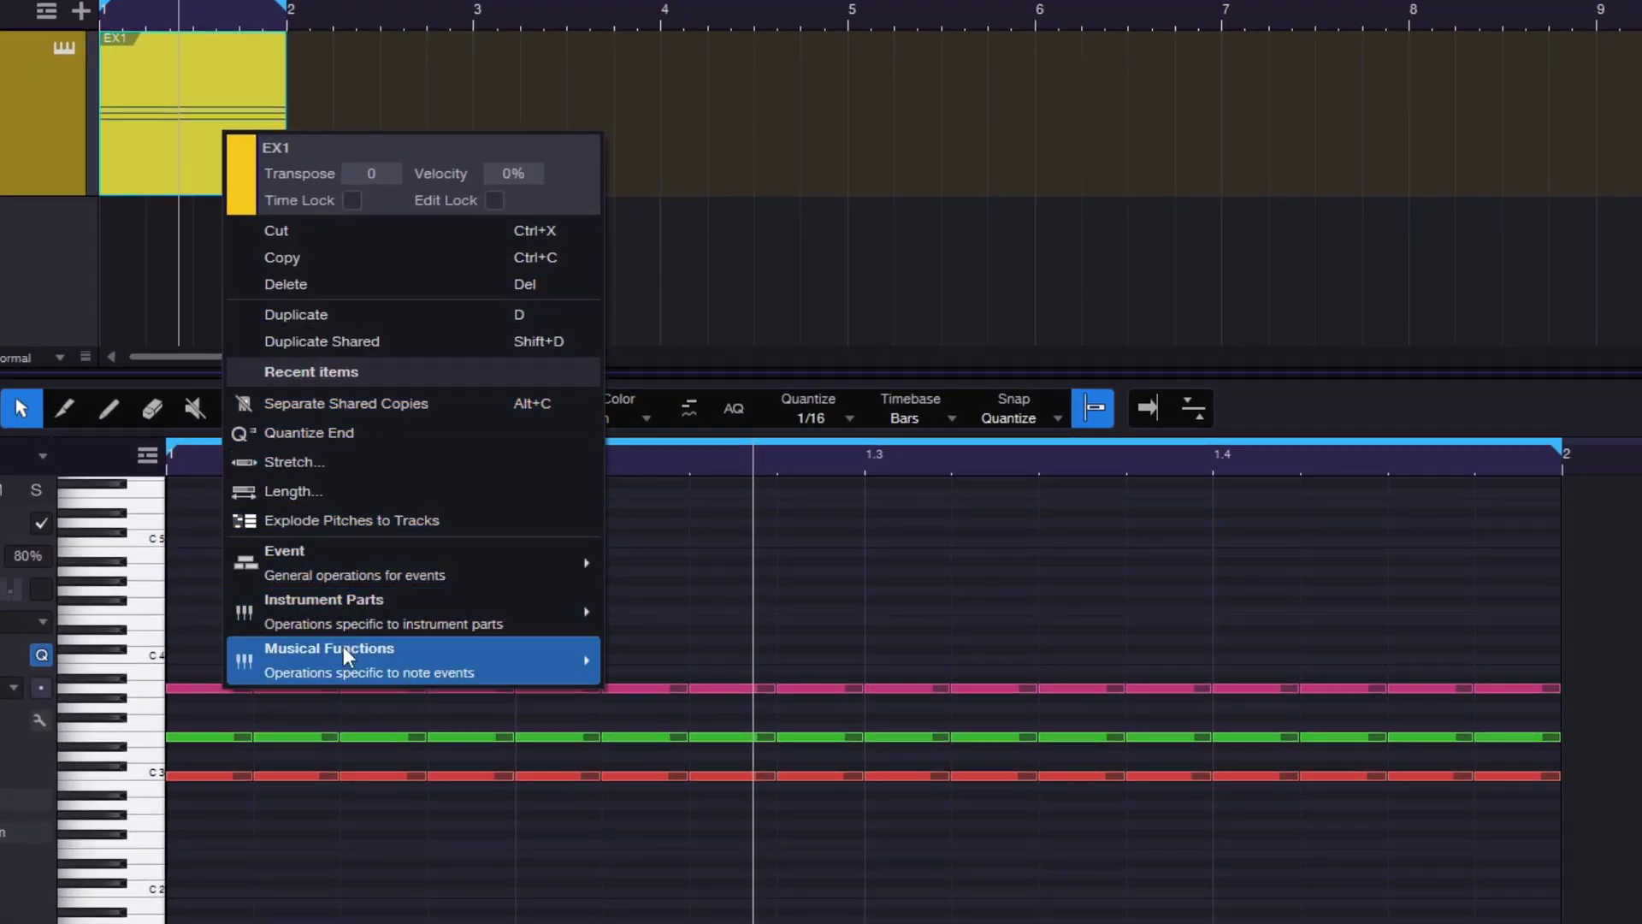
{"action": "mouse_move", "coordinate": [349, 658]}
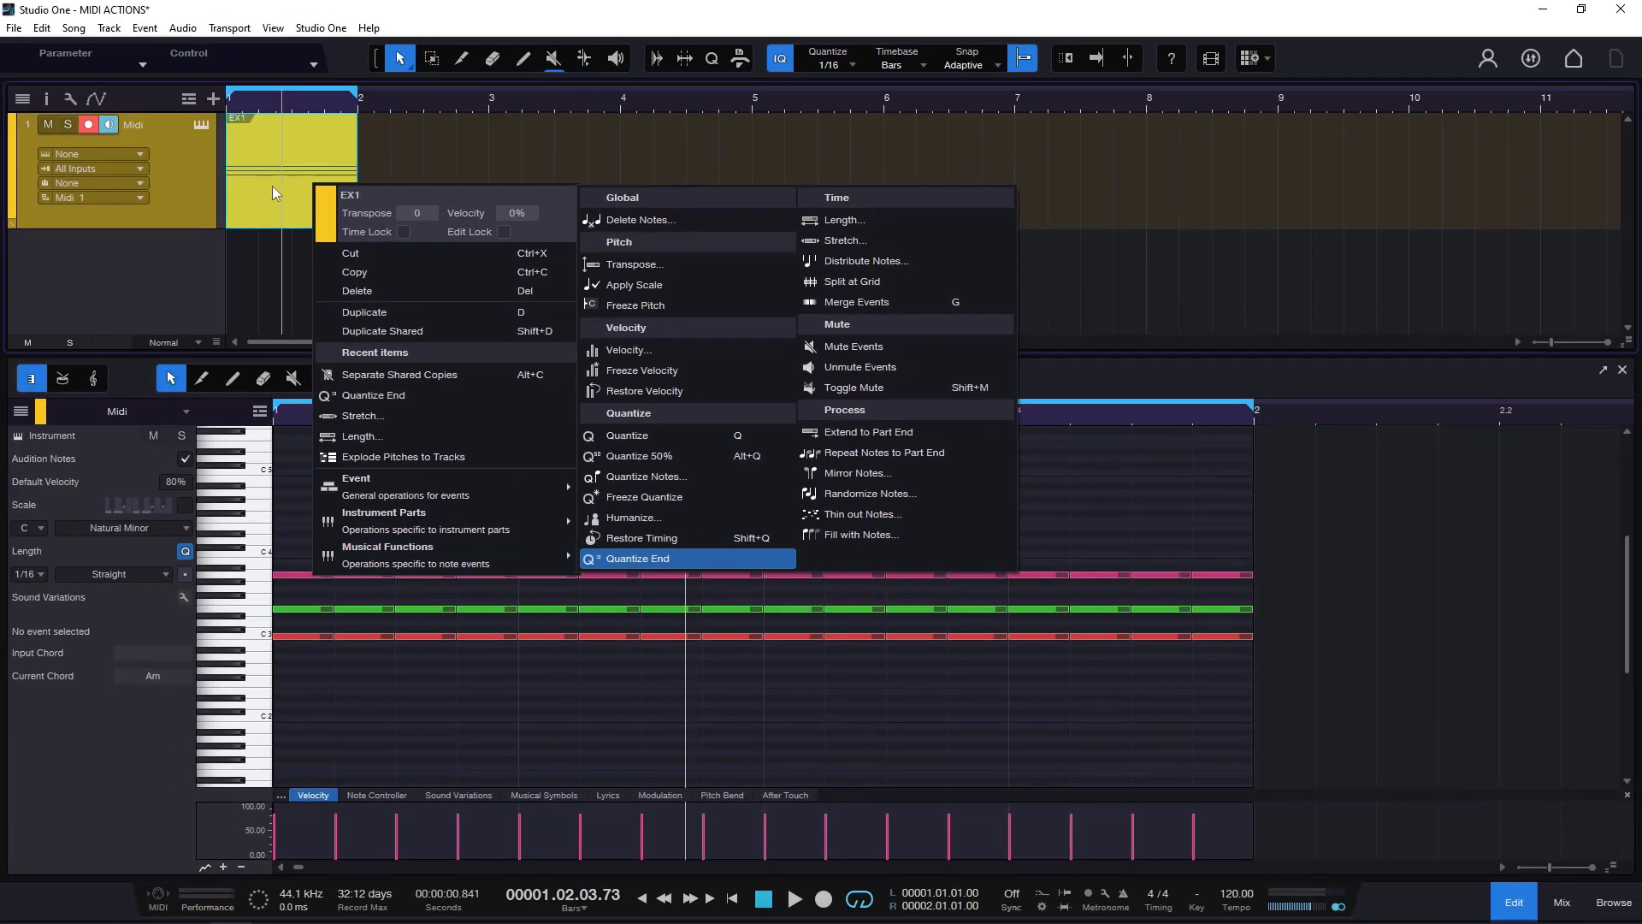
{"action": "left_click", "coordinate": [272, 192]}
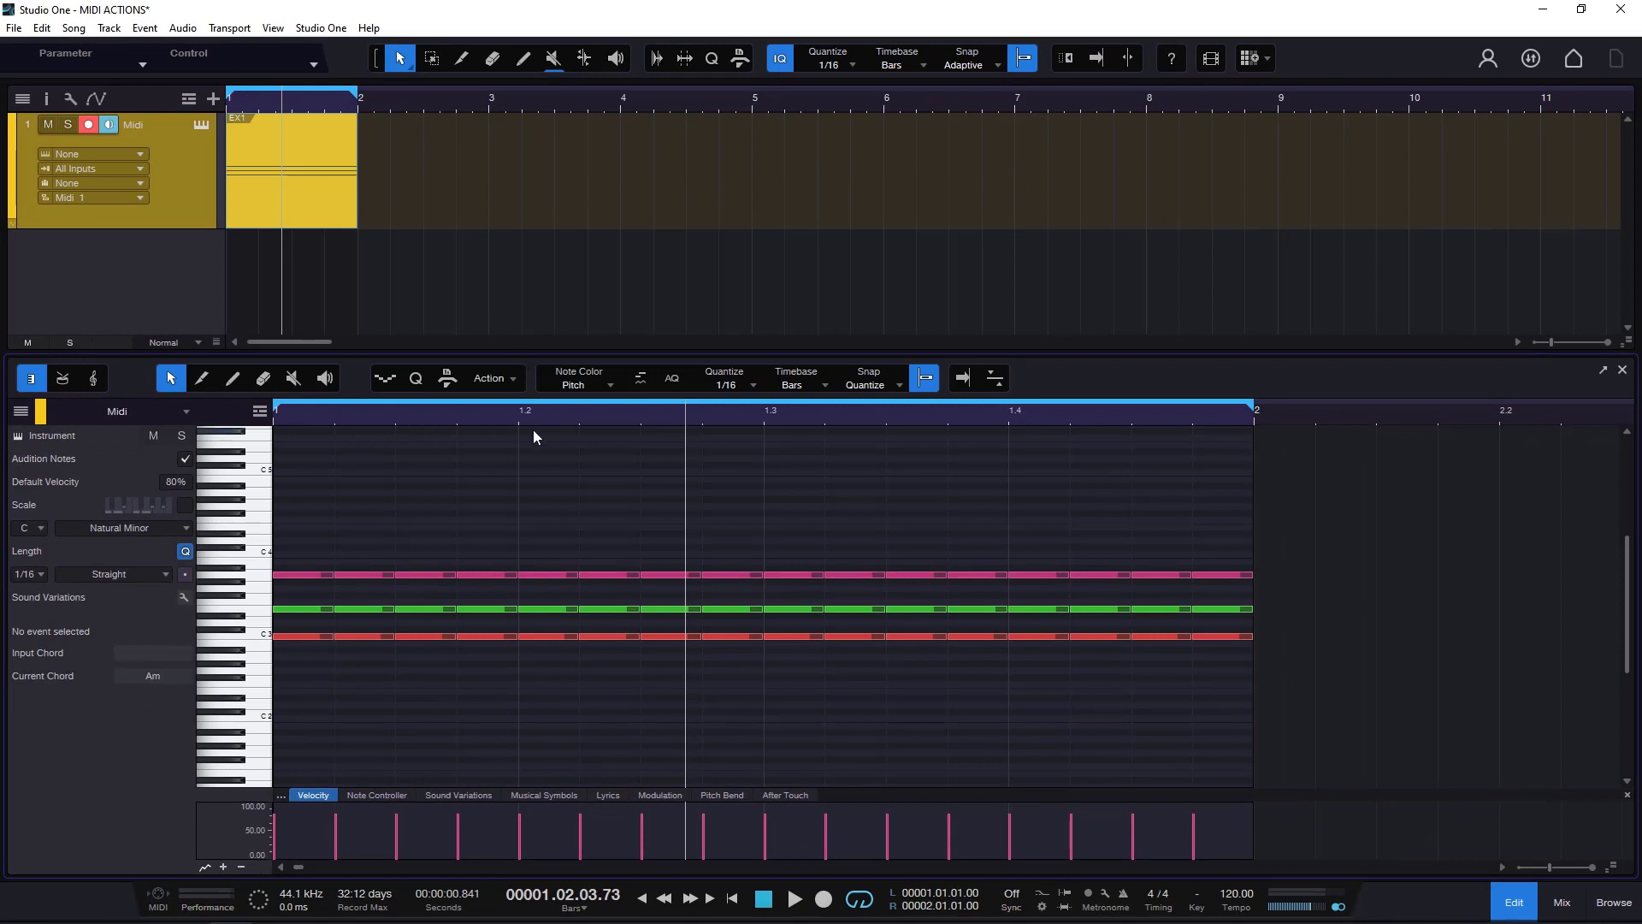
Examine the note editor's Action commands, first without a selection and again with the three chords starting at 1.2 selected
{"action": "left_click", "coordinate": [508, 383]}
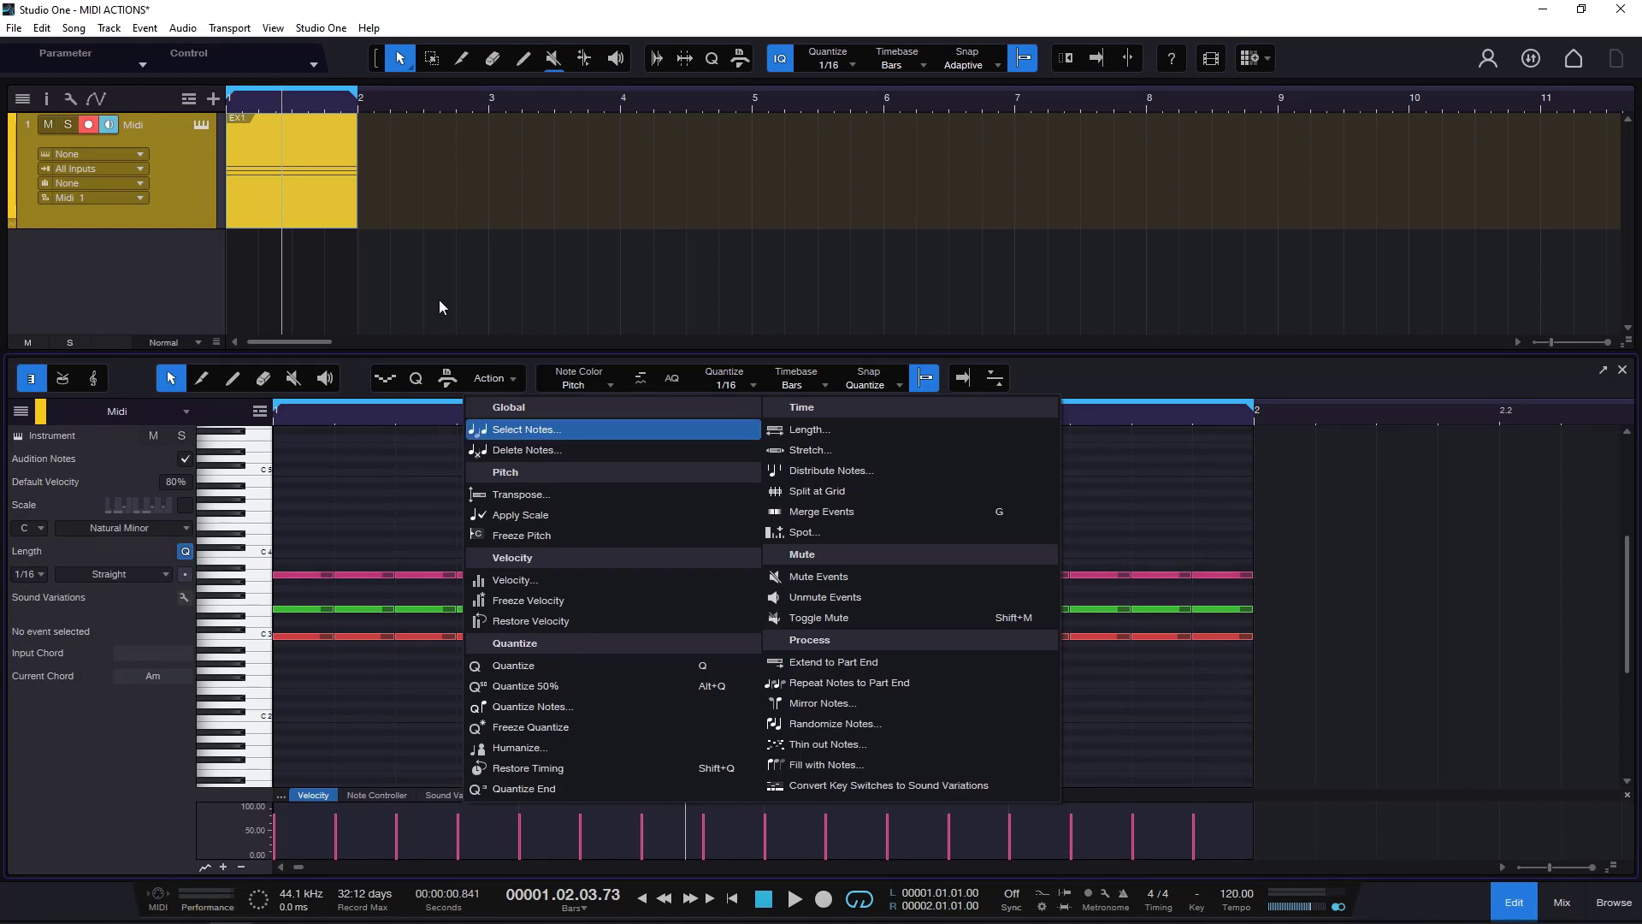
{"action": "left_click", "coordinate": [428, 470]}
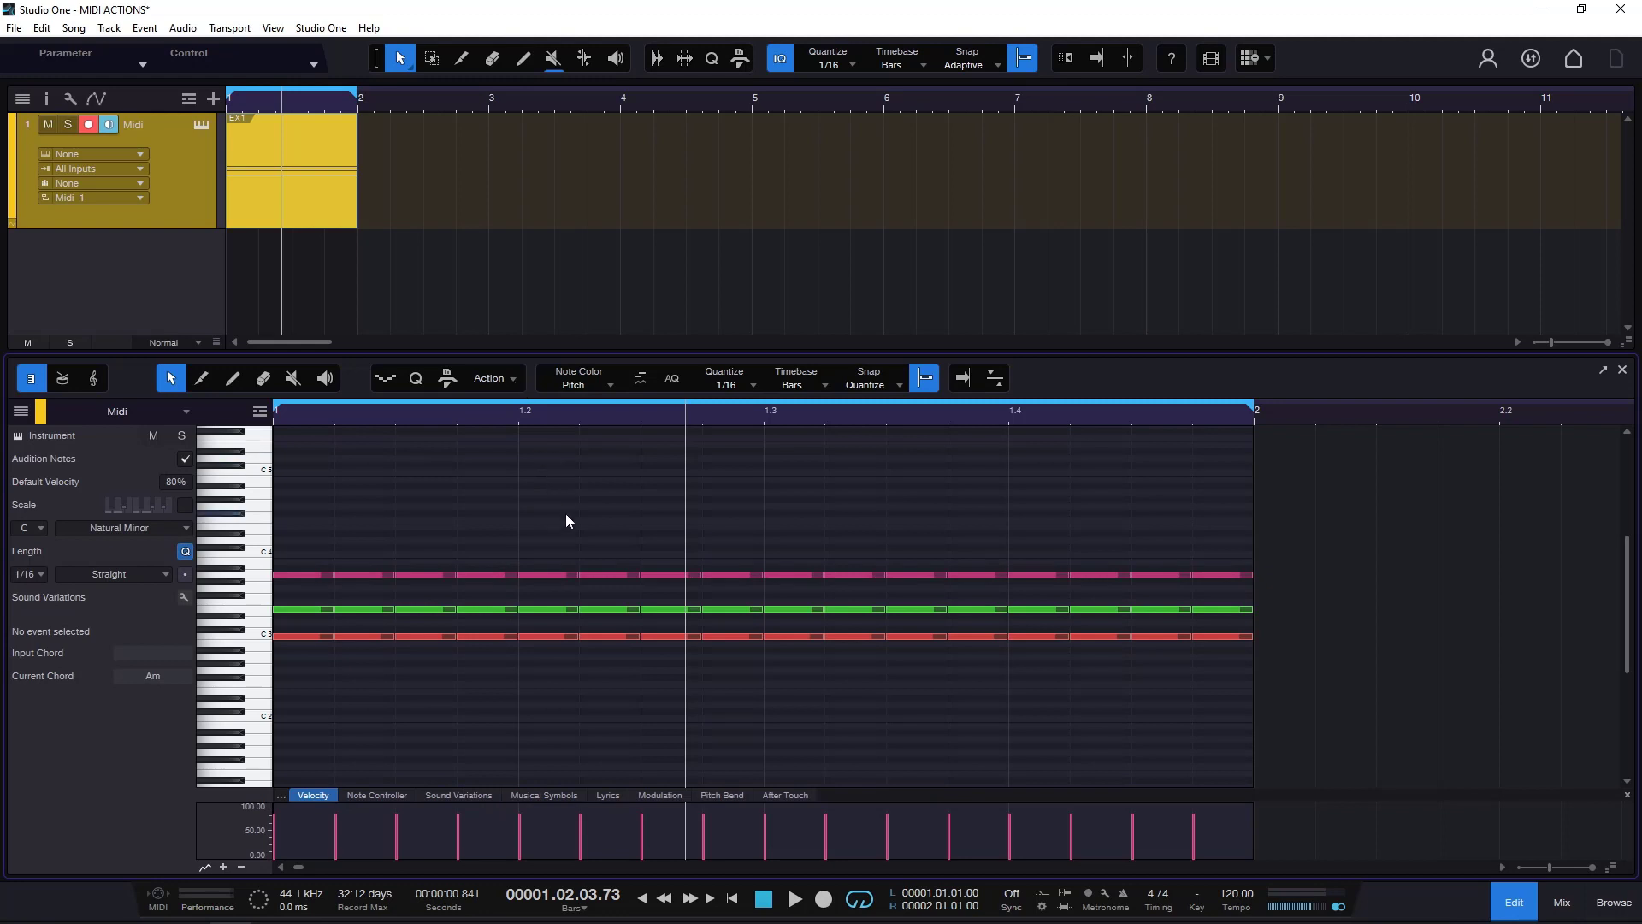
{"action": "left_click_drag", "start_coordinate": [518, 503], "coordinate": [678, 697]}
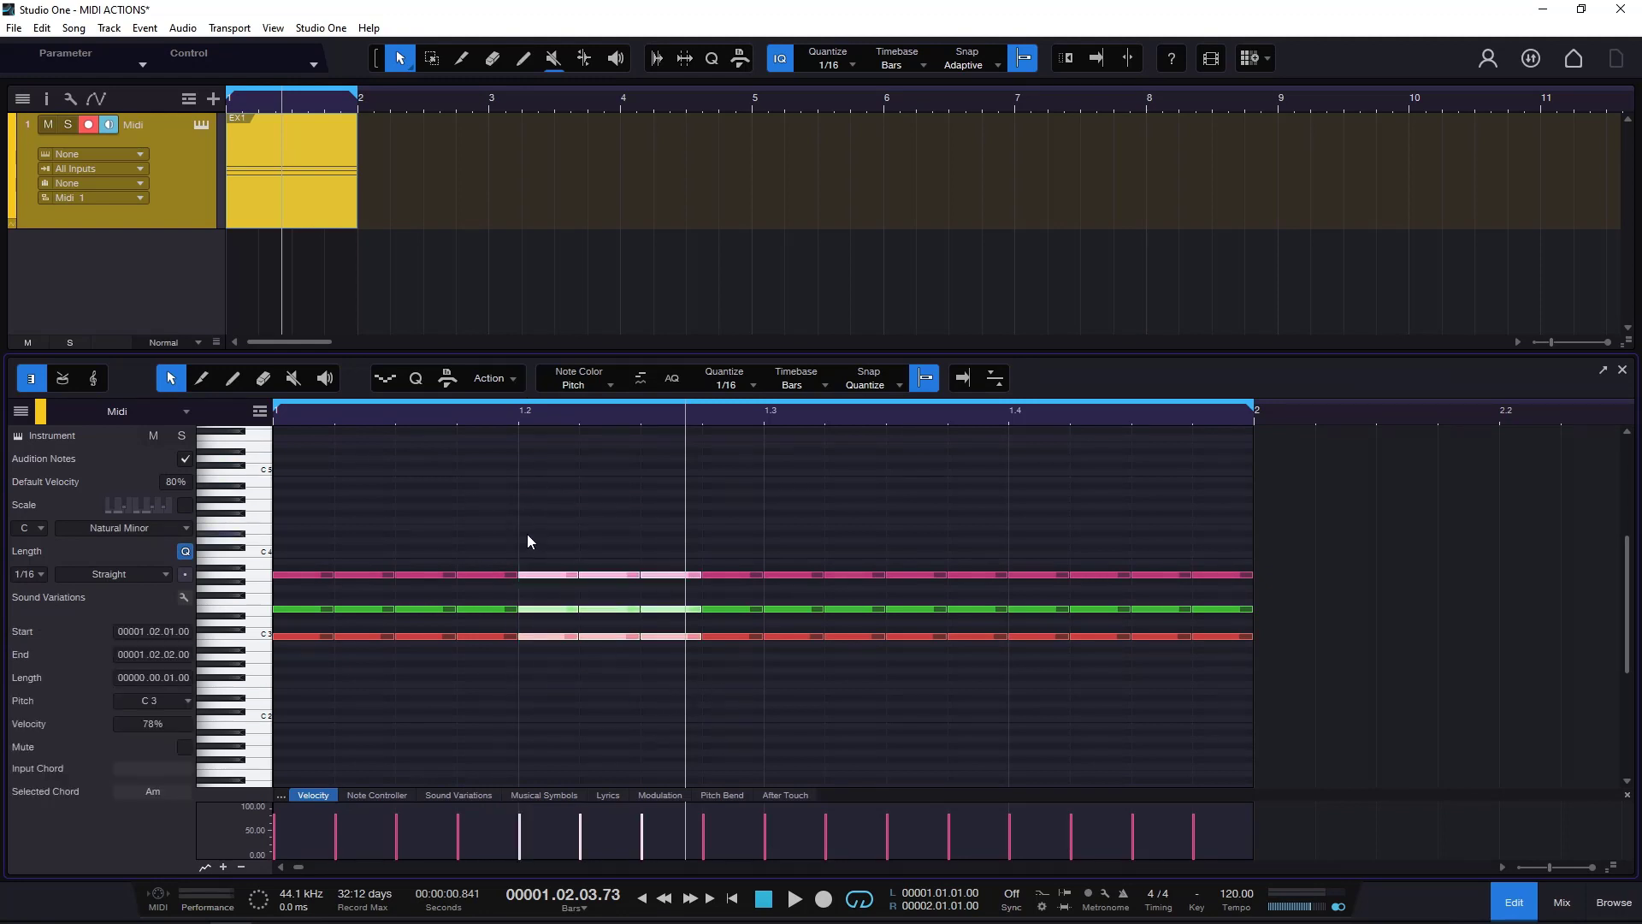
{"action": "left_click", "coordinate": [510, 381]}
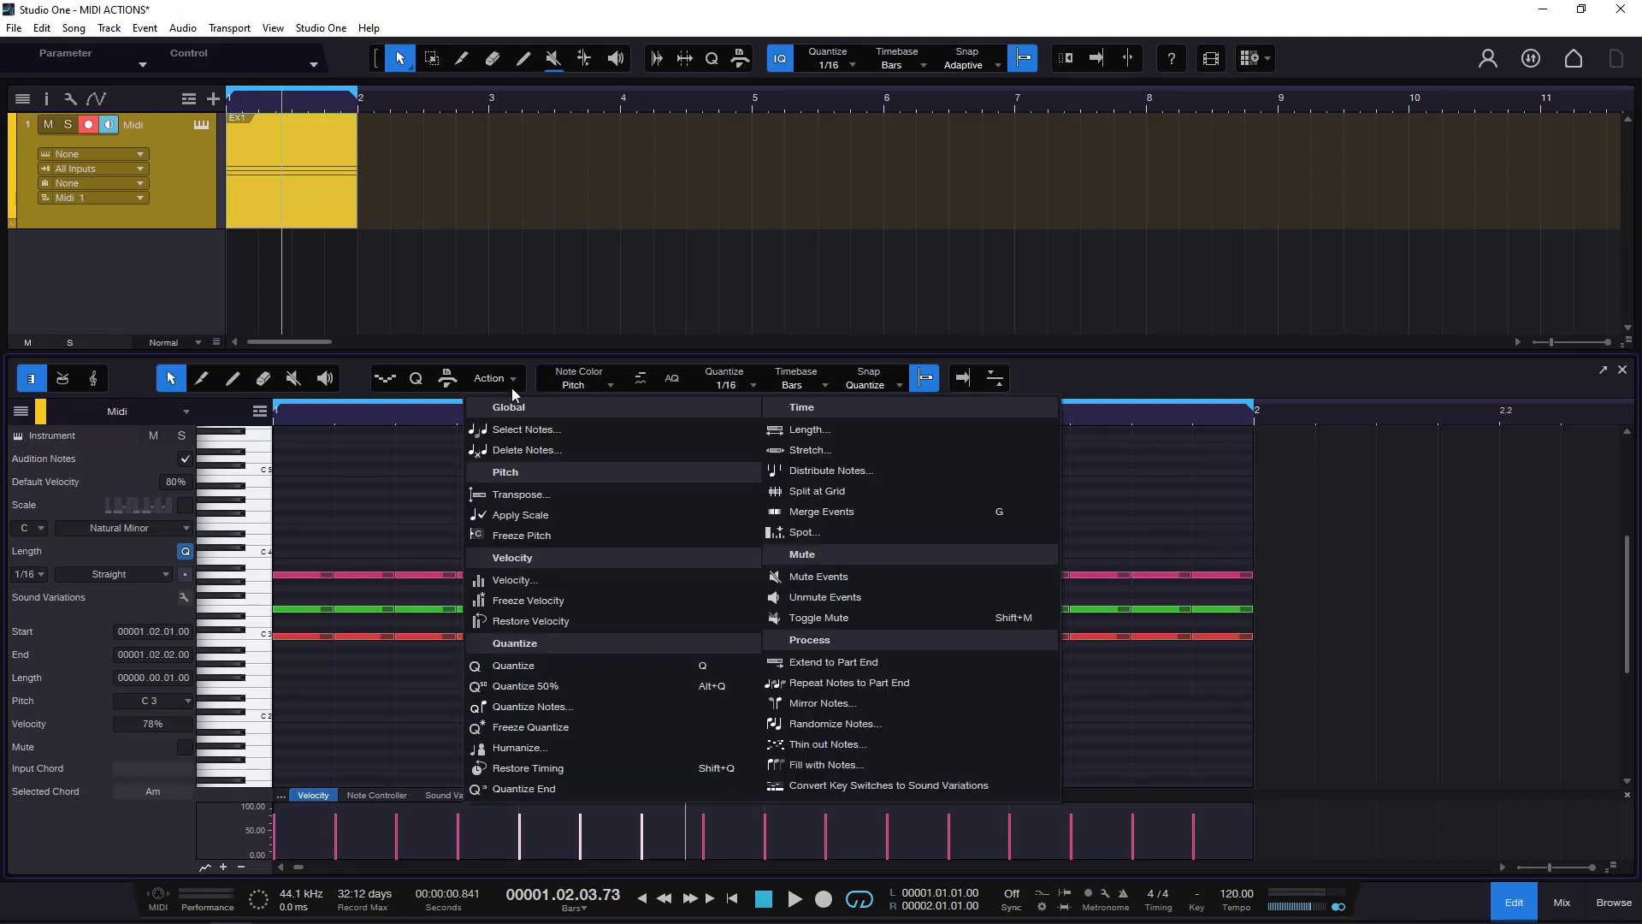
{"action": "left_click", "coordinate": [535, 437]}
Check the EX1 part's Musical Functions again for comparison with the editor's actions, and return to its notes
{"action": "right_click", "coordinate": [300, 164]}
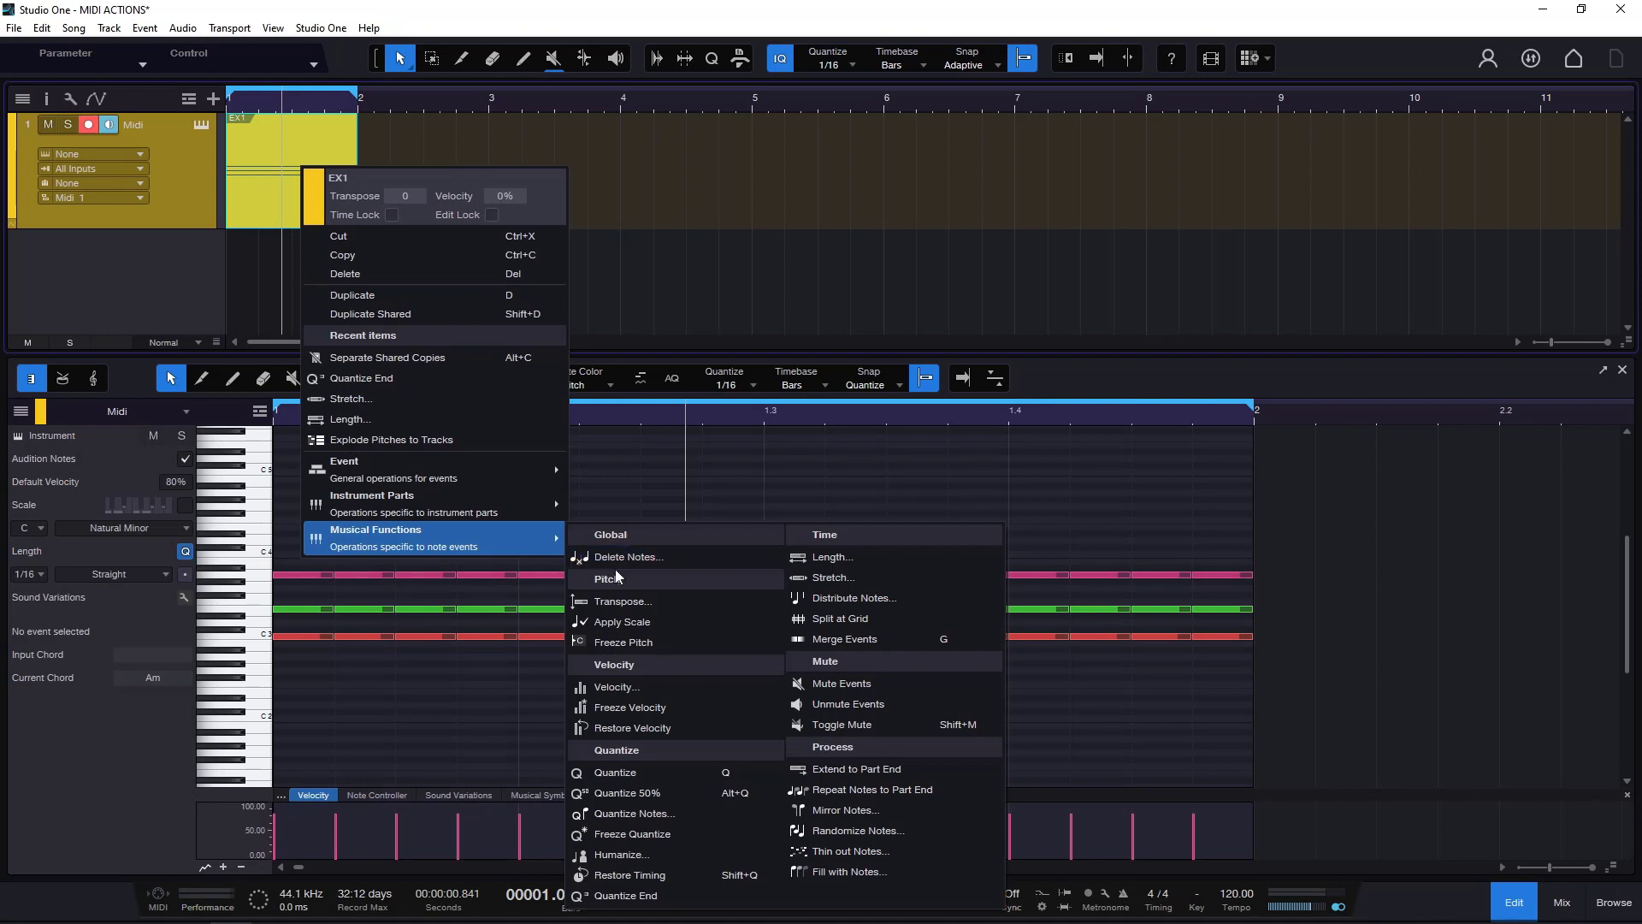
{"action": "left_click", "coordinate": [270, 161]}
{"action": "double_click", "coordinate": [284, 171]}
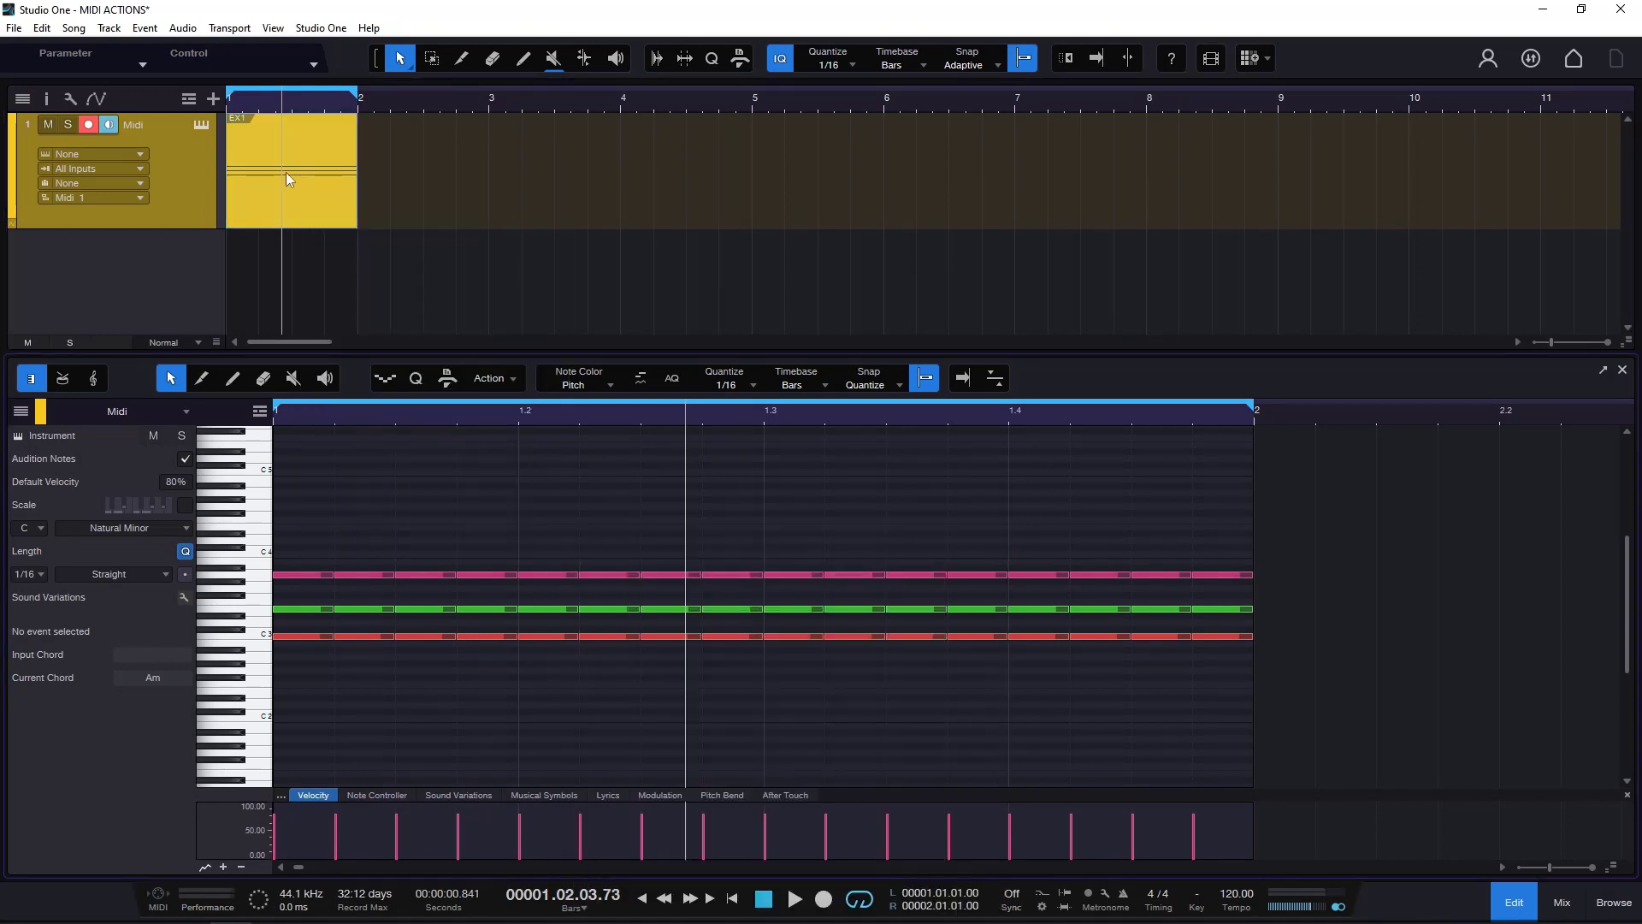
Examine the criteria offered by the Select Notes action, trying the Highest notes option, and dismiss it without applying
{"action": "left_click", "coordinate": [511, 377]}
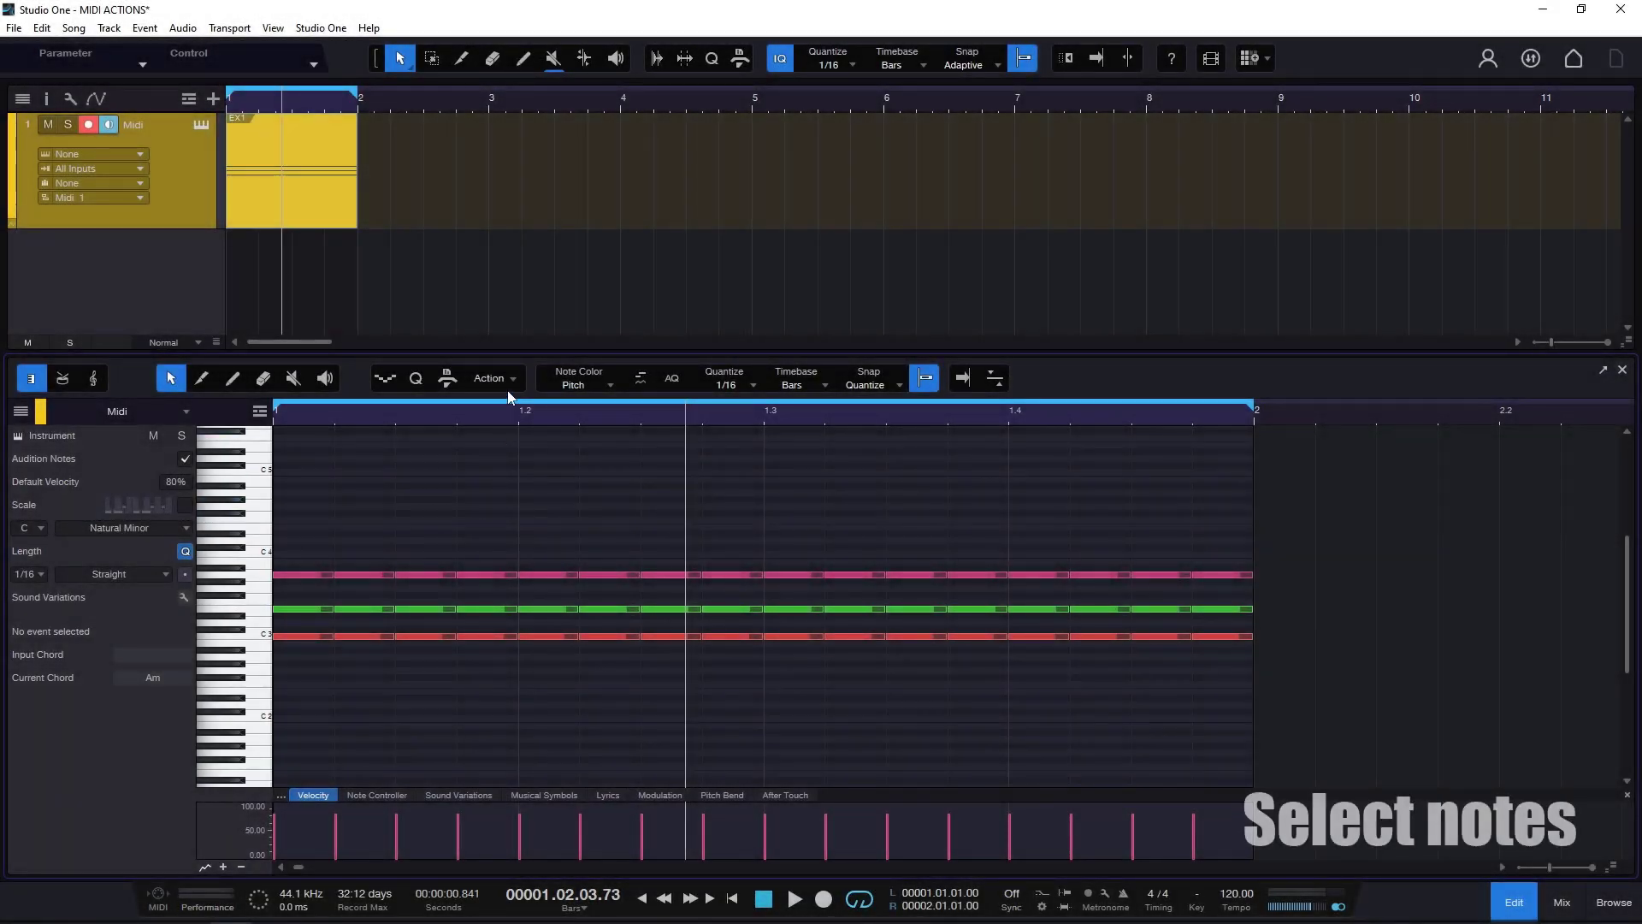
{"action": "left_click", "coordinate": [507, 387]}
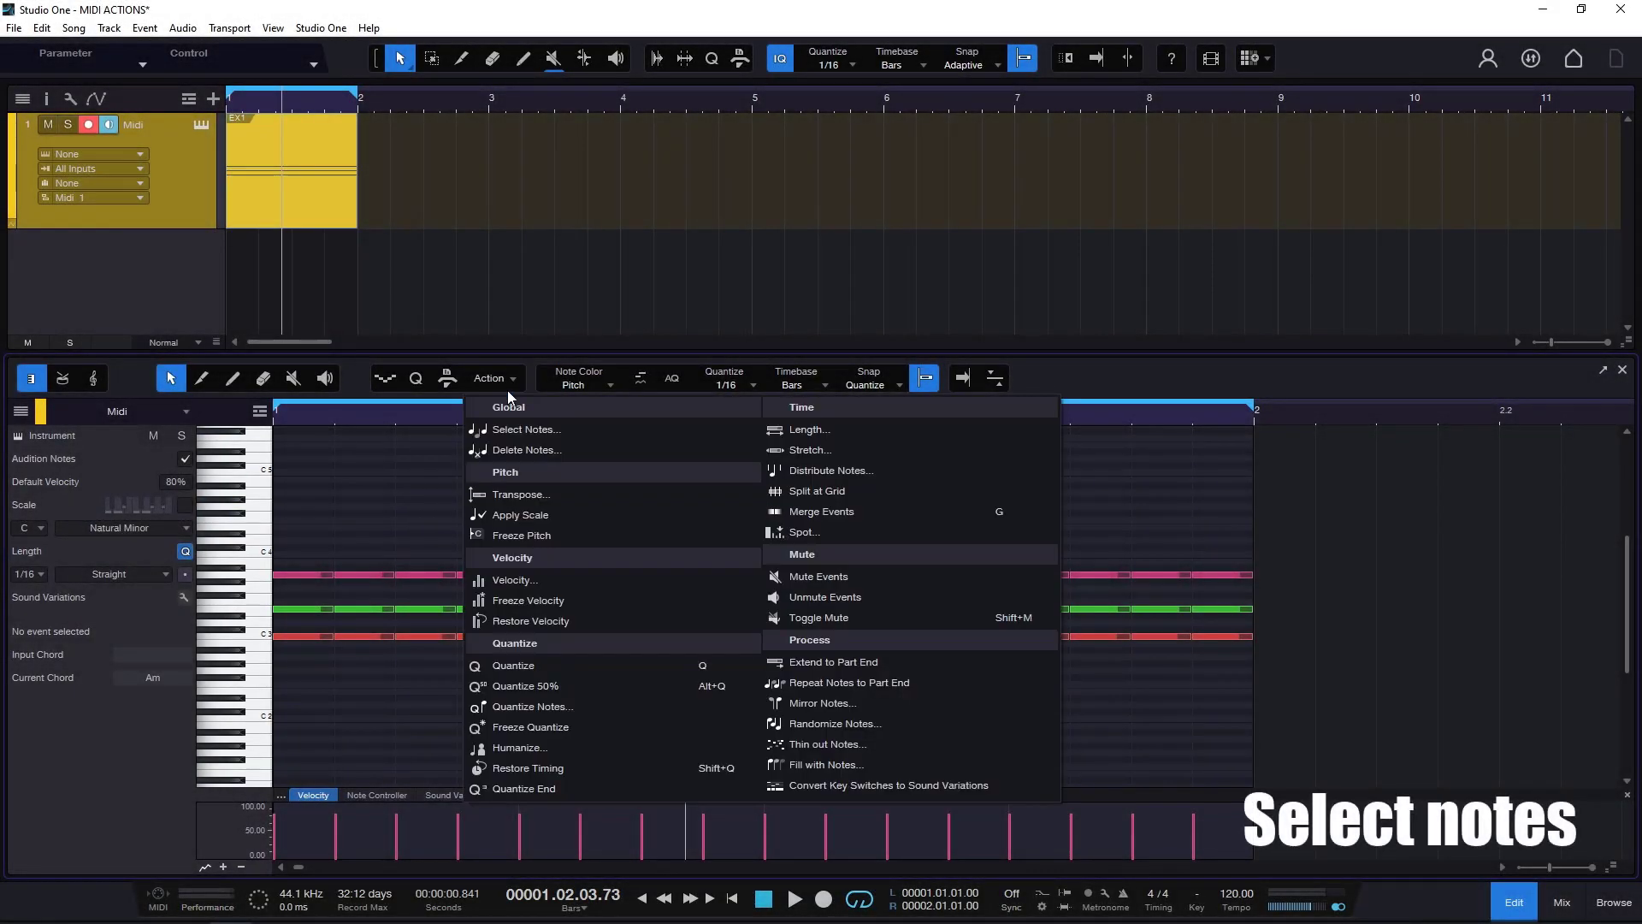
{"action": "left_click", "coordinate": [550, 435]}
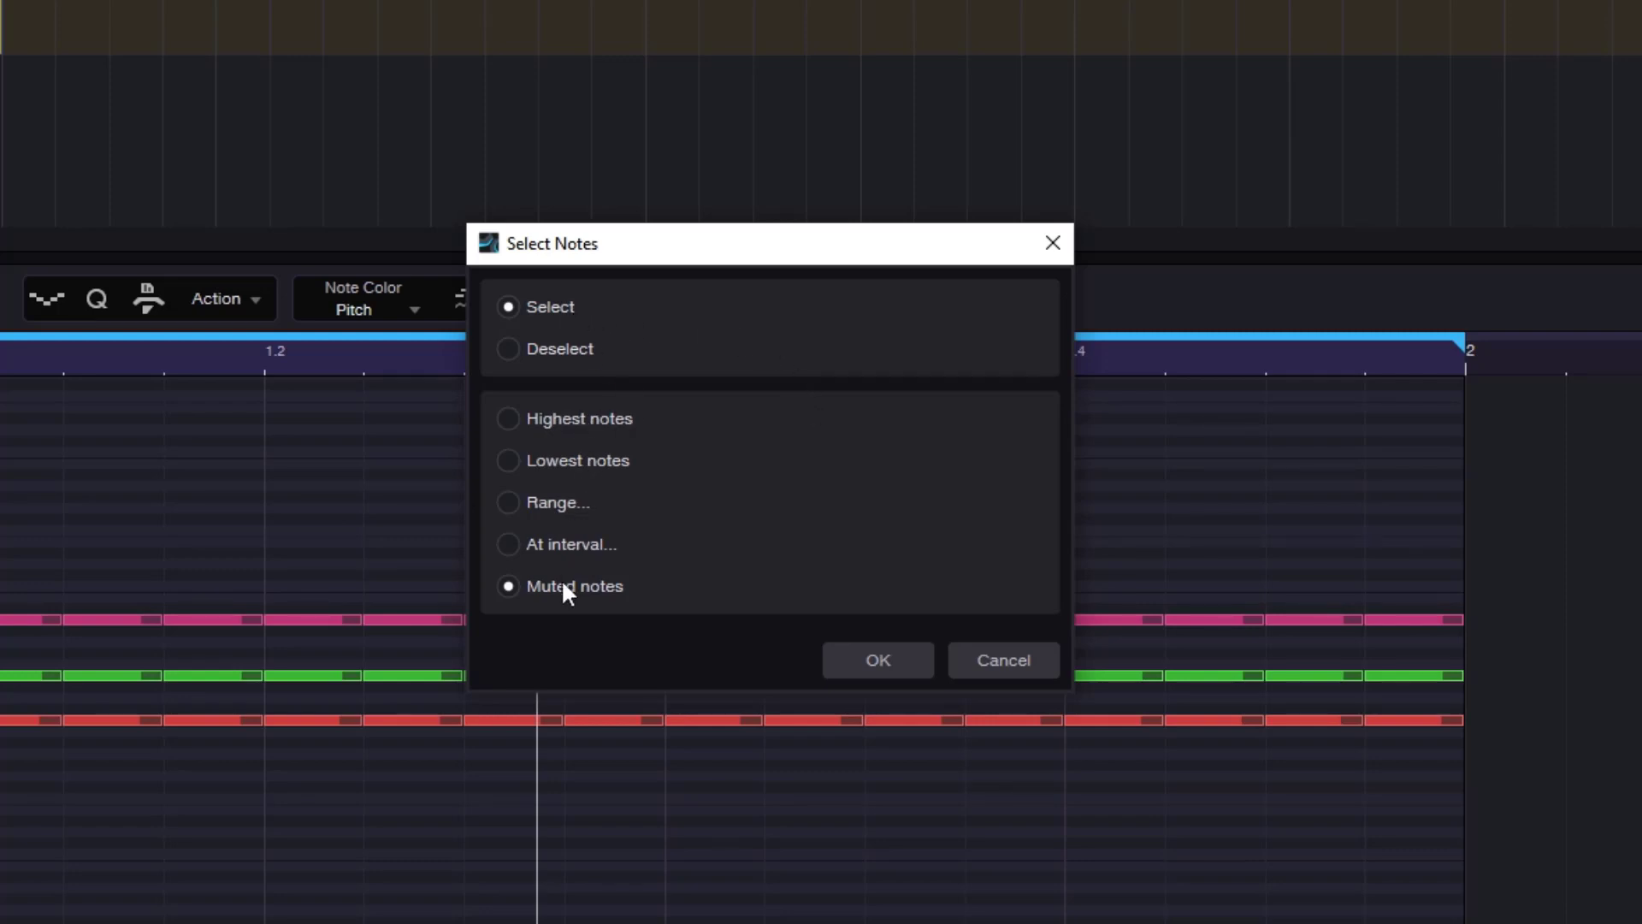
{"action": "left_click", "coordinate": [507, 418]}
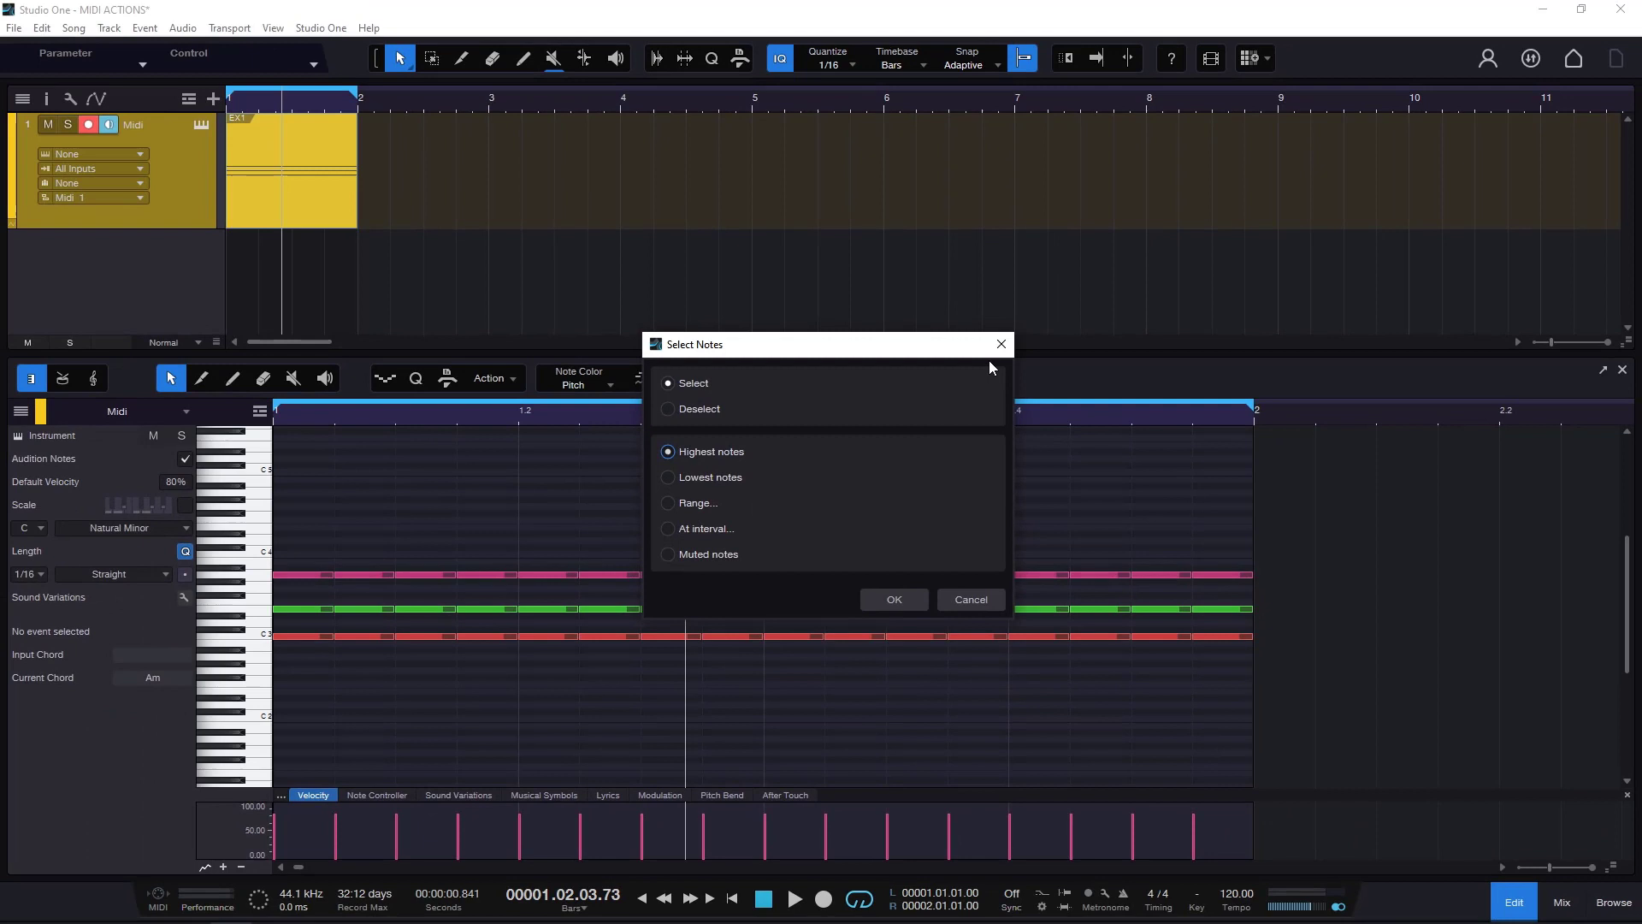
{"action": "left_click", "coordinate": [1001, 344]}
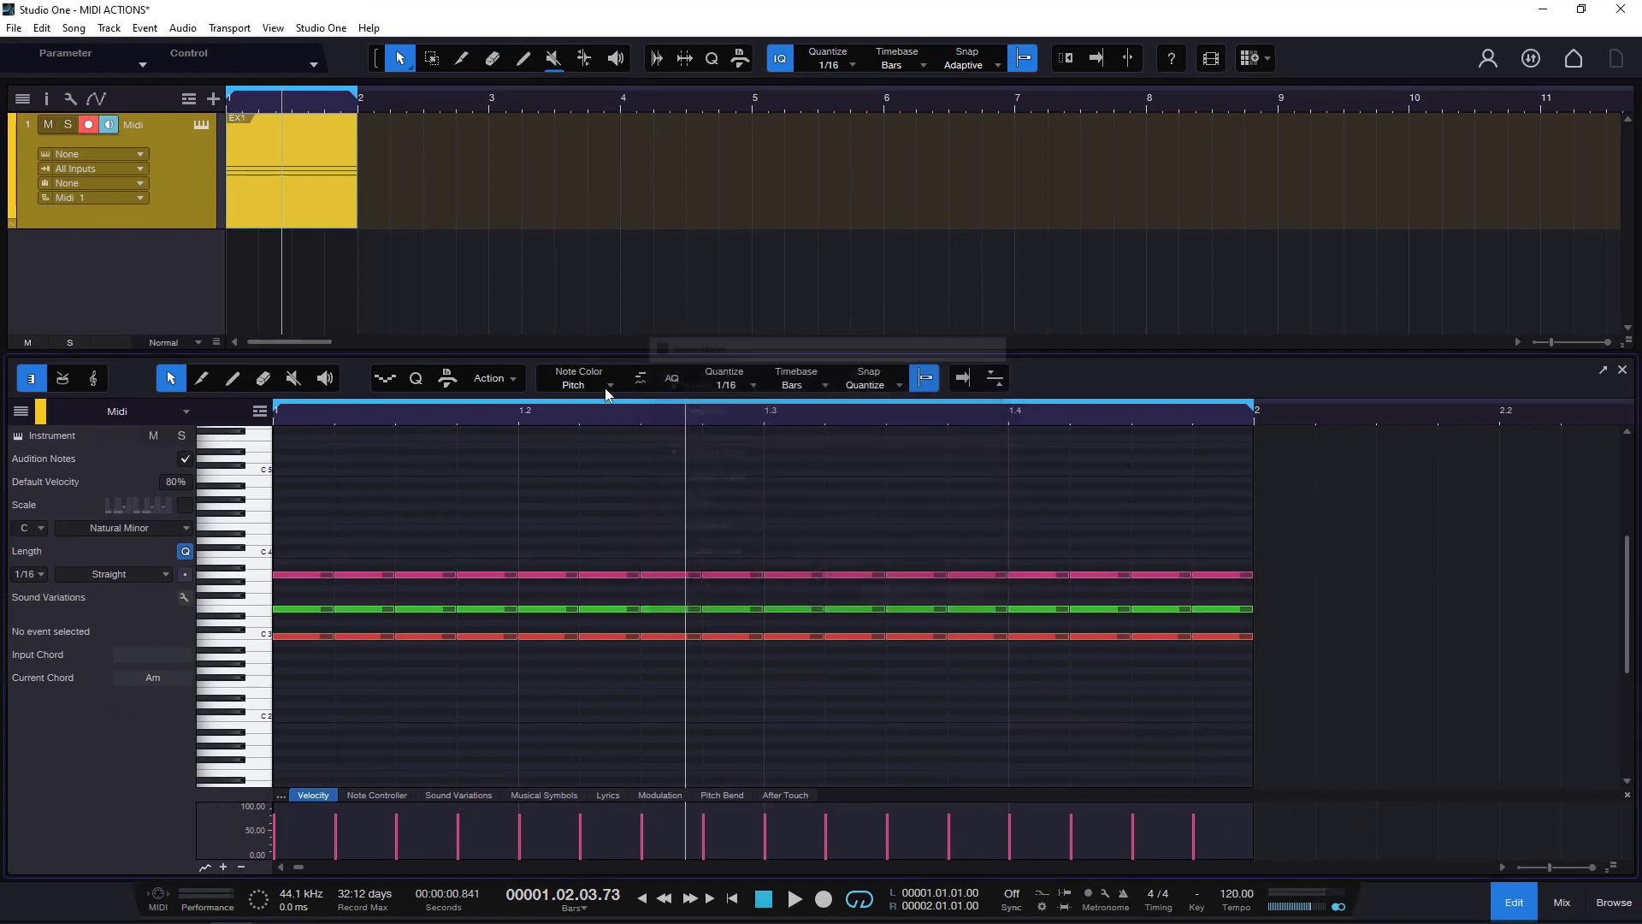
{"action": "left_click_drag", "start_coordinate": [457, 516], "coordinate": [1206, 727]}
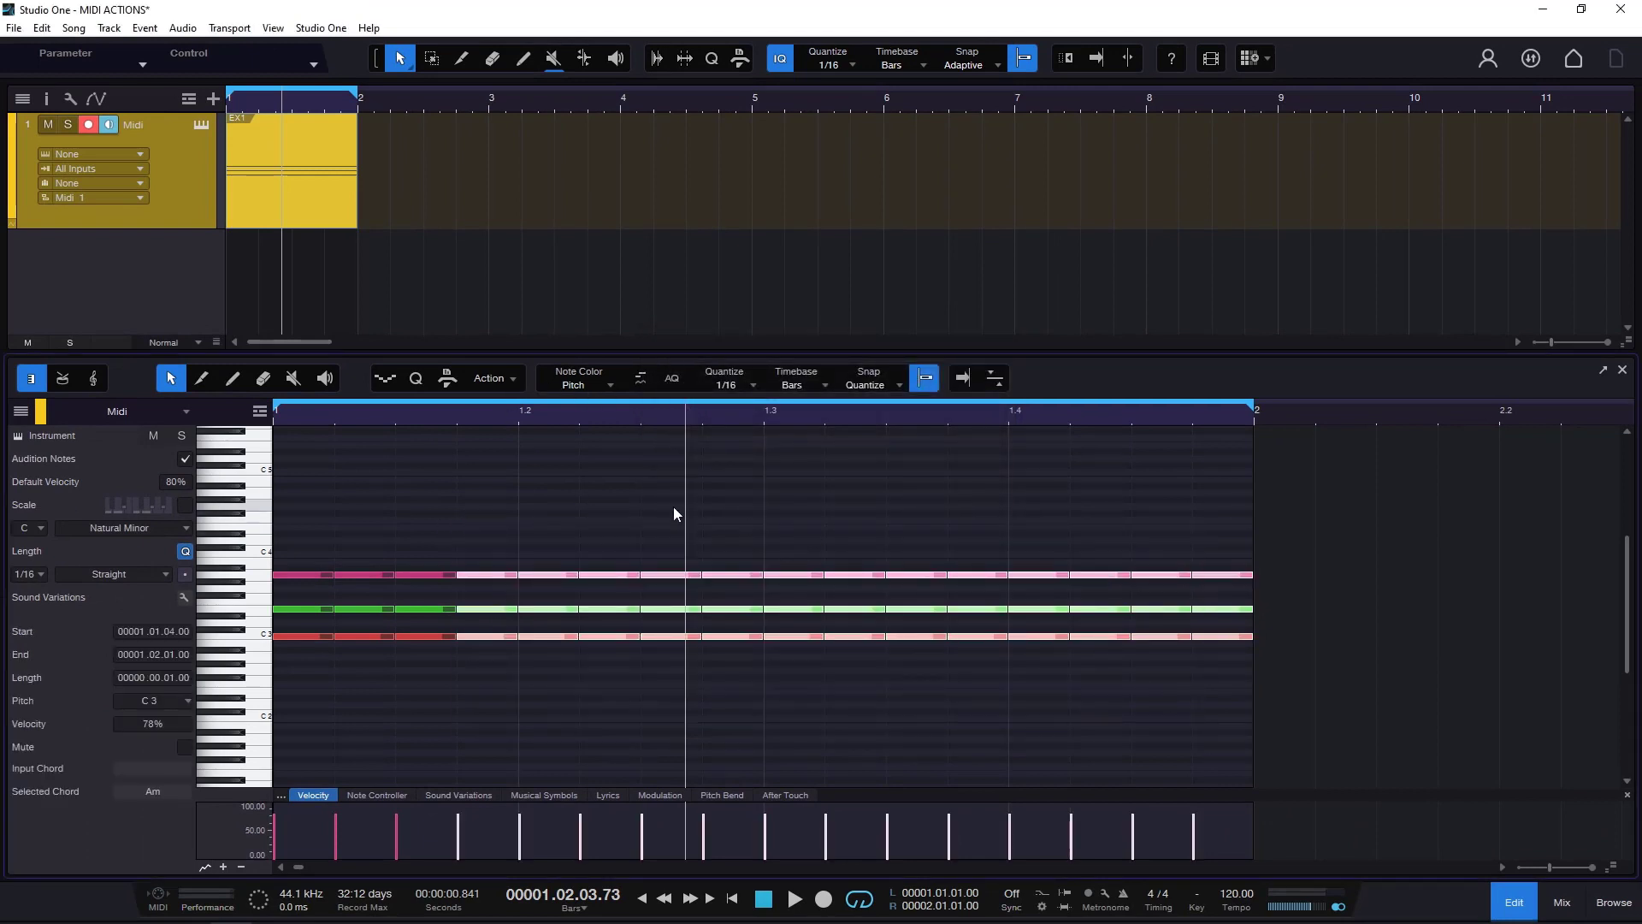
{"action": "left_click", "coordinate": [674, 507]}
{"action": "left_click_drag", "start_coordinate": [291, 525], "coordinate": [1238, 695]}
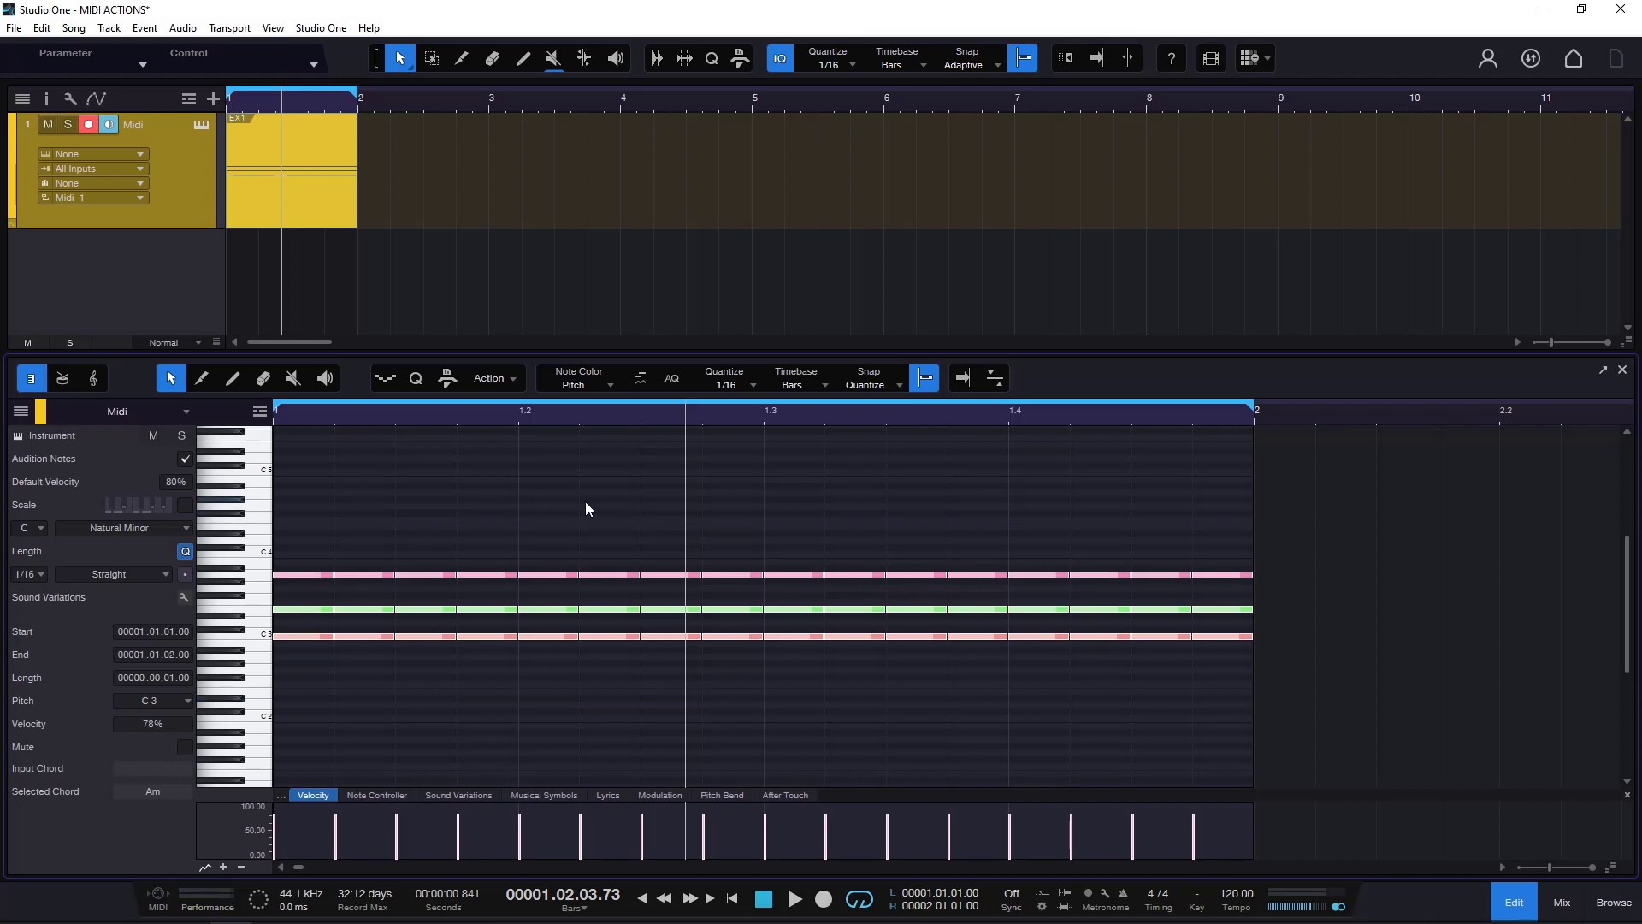
{"action": "left_click", "coordinate": [551, 486]}
Select the highest notes across the whole part with the Select Notes action
{"action": "left_click", "coordinate": [506, 378]}
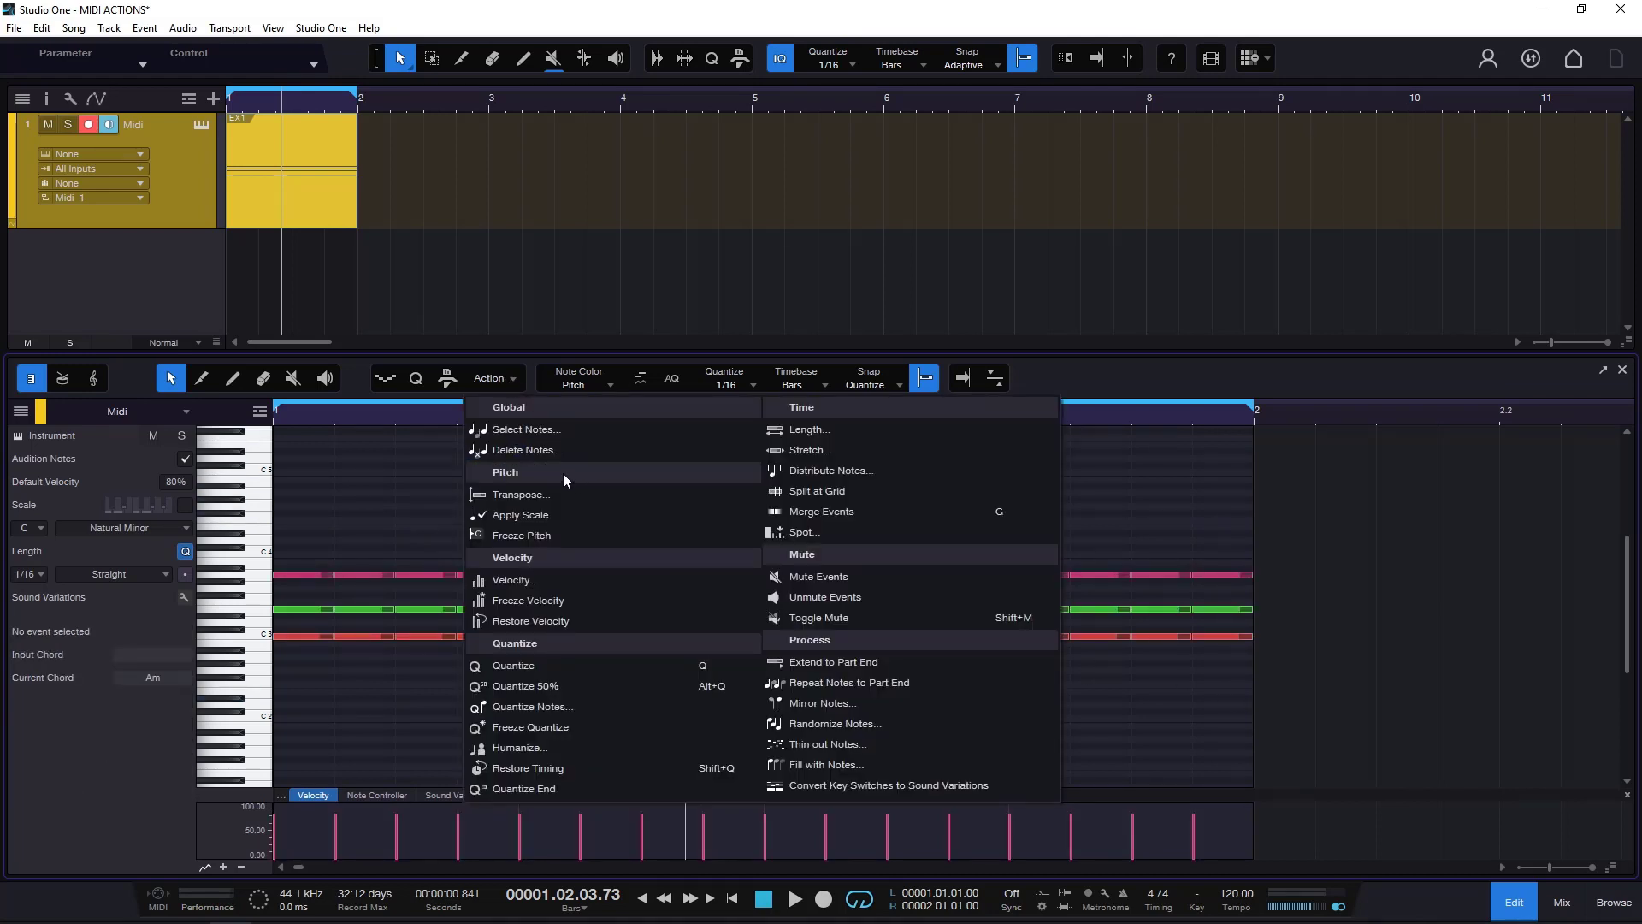
{"action": "left_click", "coordinate": [536, 433]}
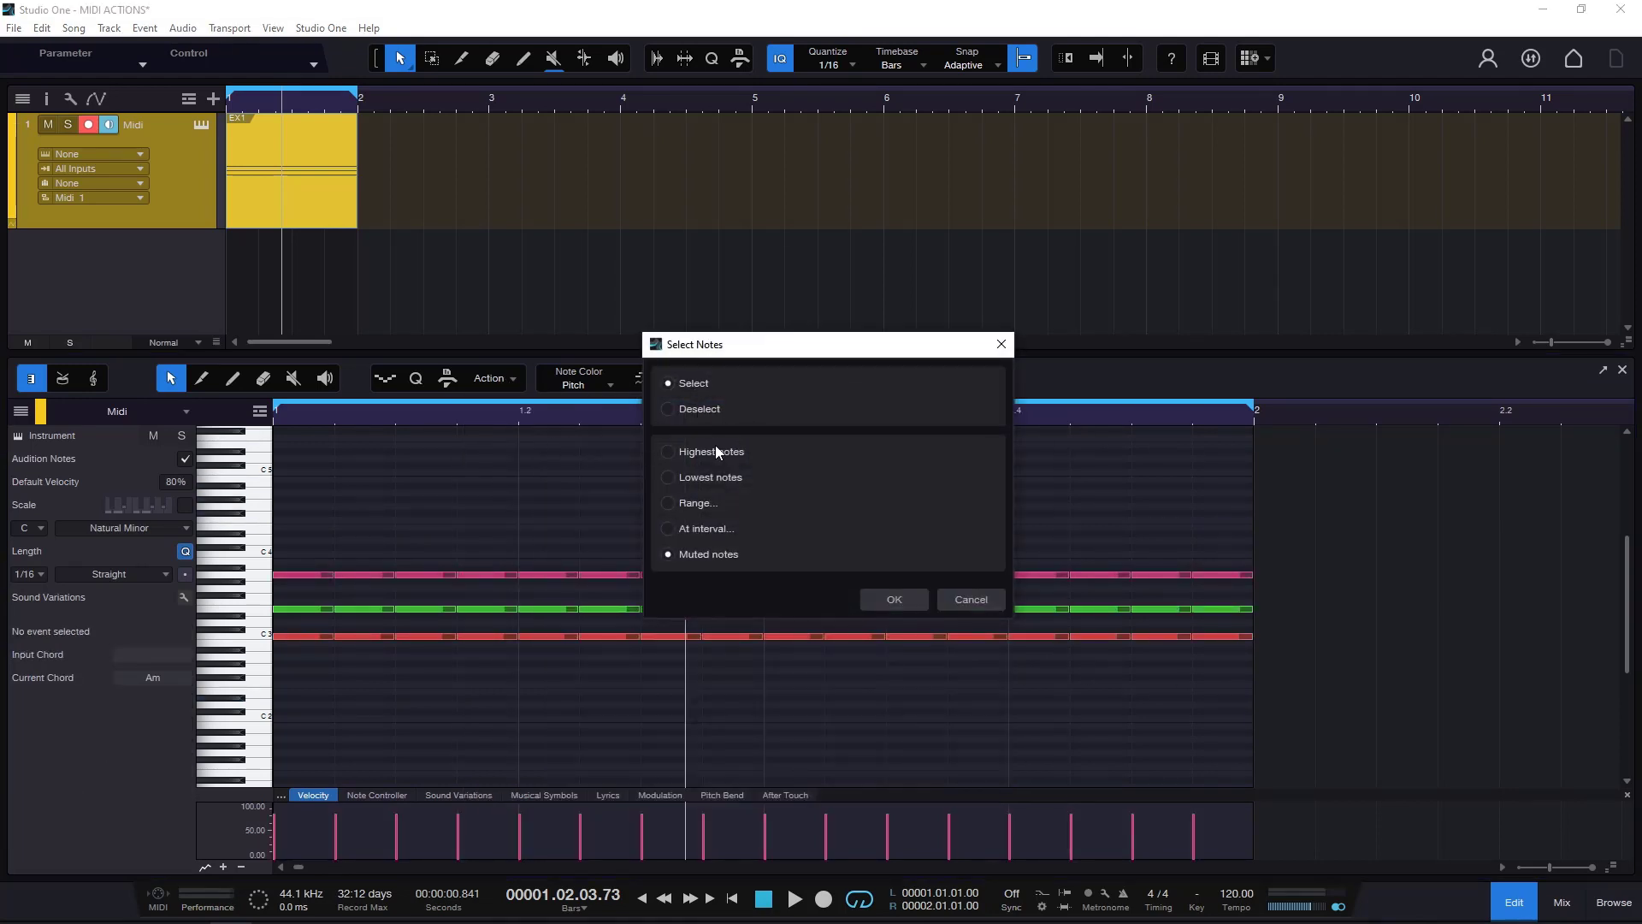
{"action": "left_click", "coordinate": [715, 452]}
{"action": "left_click", "coordinate": [893, 600]}
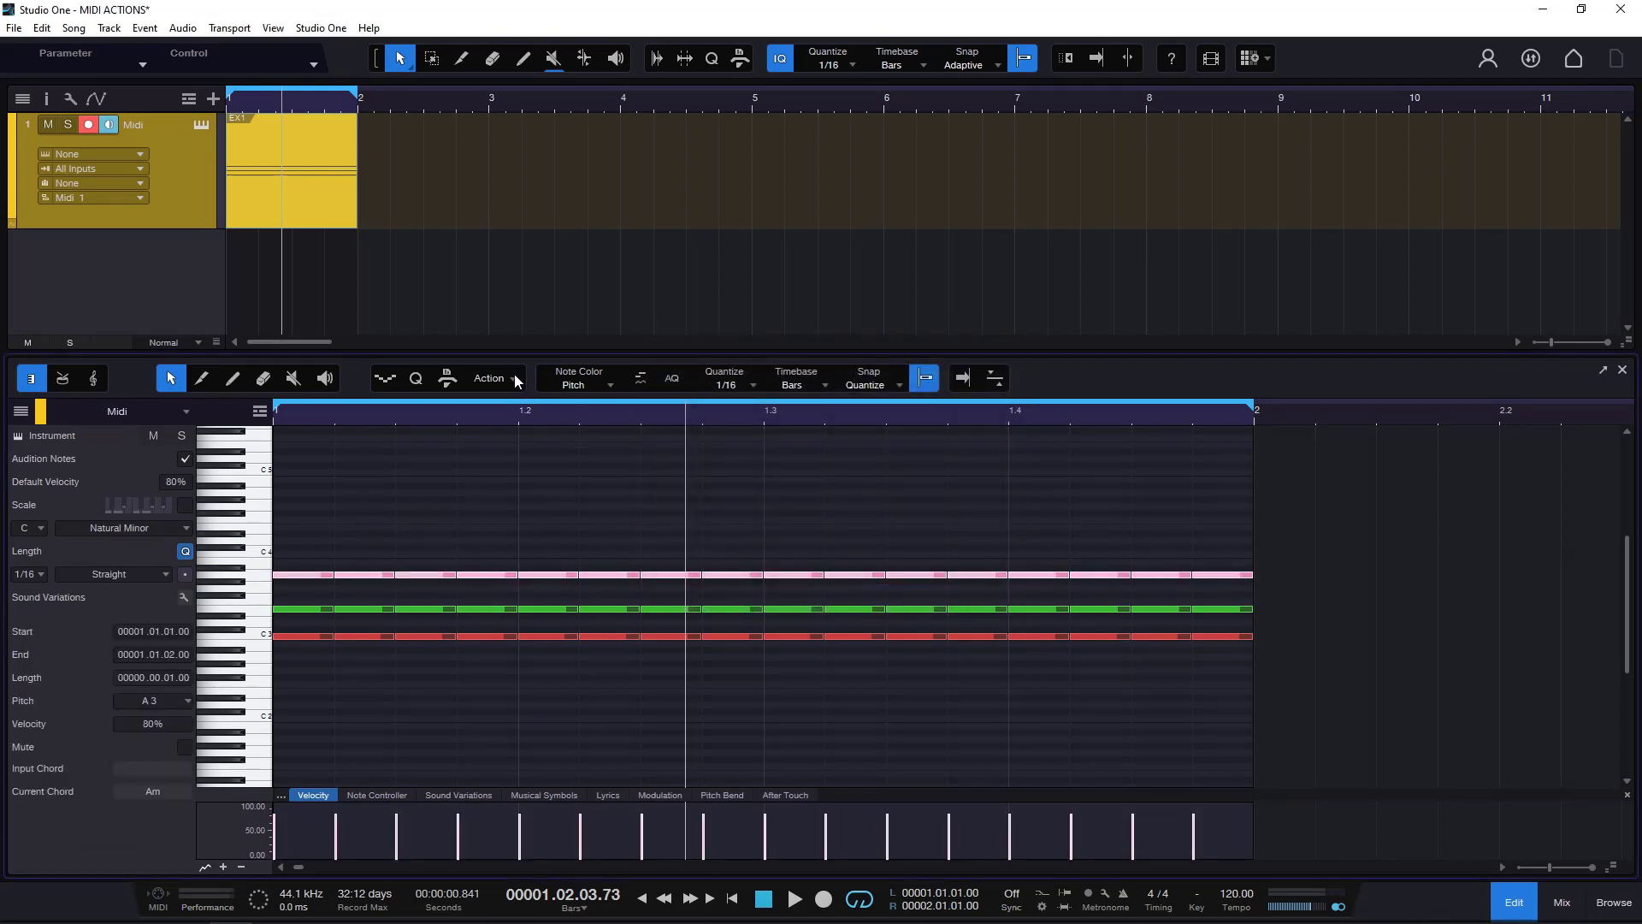
Select the four chords from 1.2.2 to 1.3.1 and narrow the selection to their highest notes with Select Notes
{"action": "left_click", "coordinate": [556, 492]}
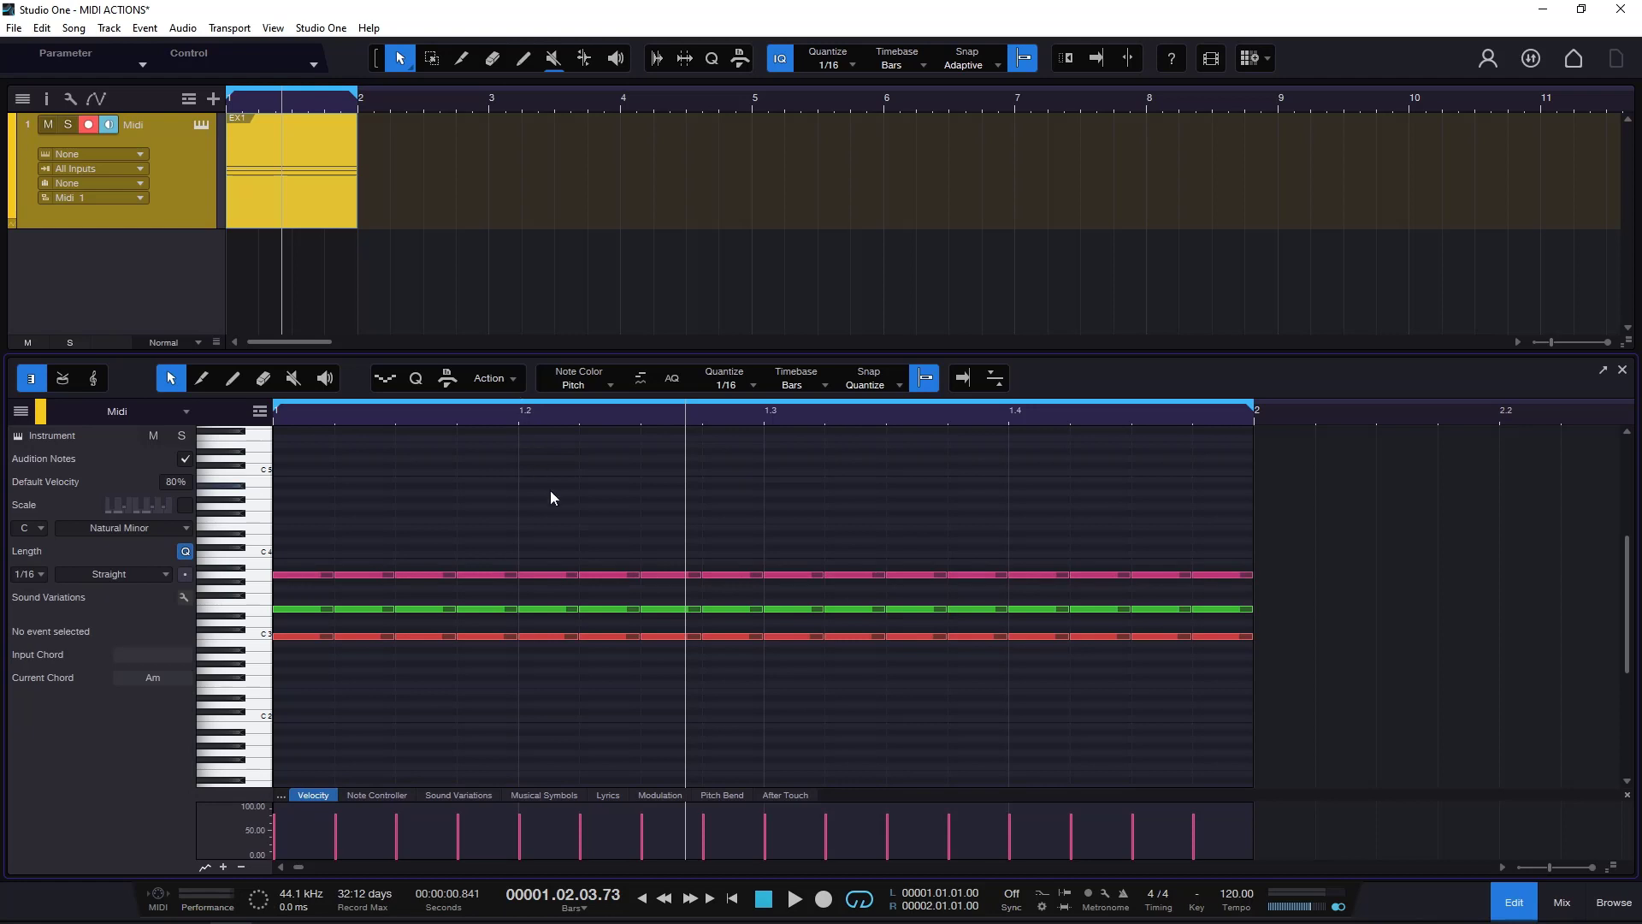
{"action": "left_click_drag", "start_coordinate": [613, 495], "coordinate": [809, 680]}
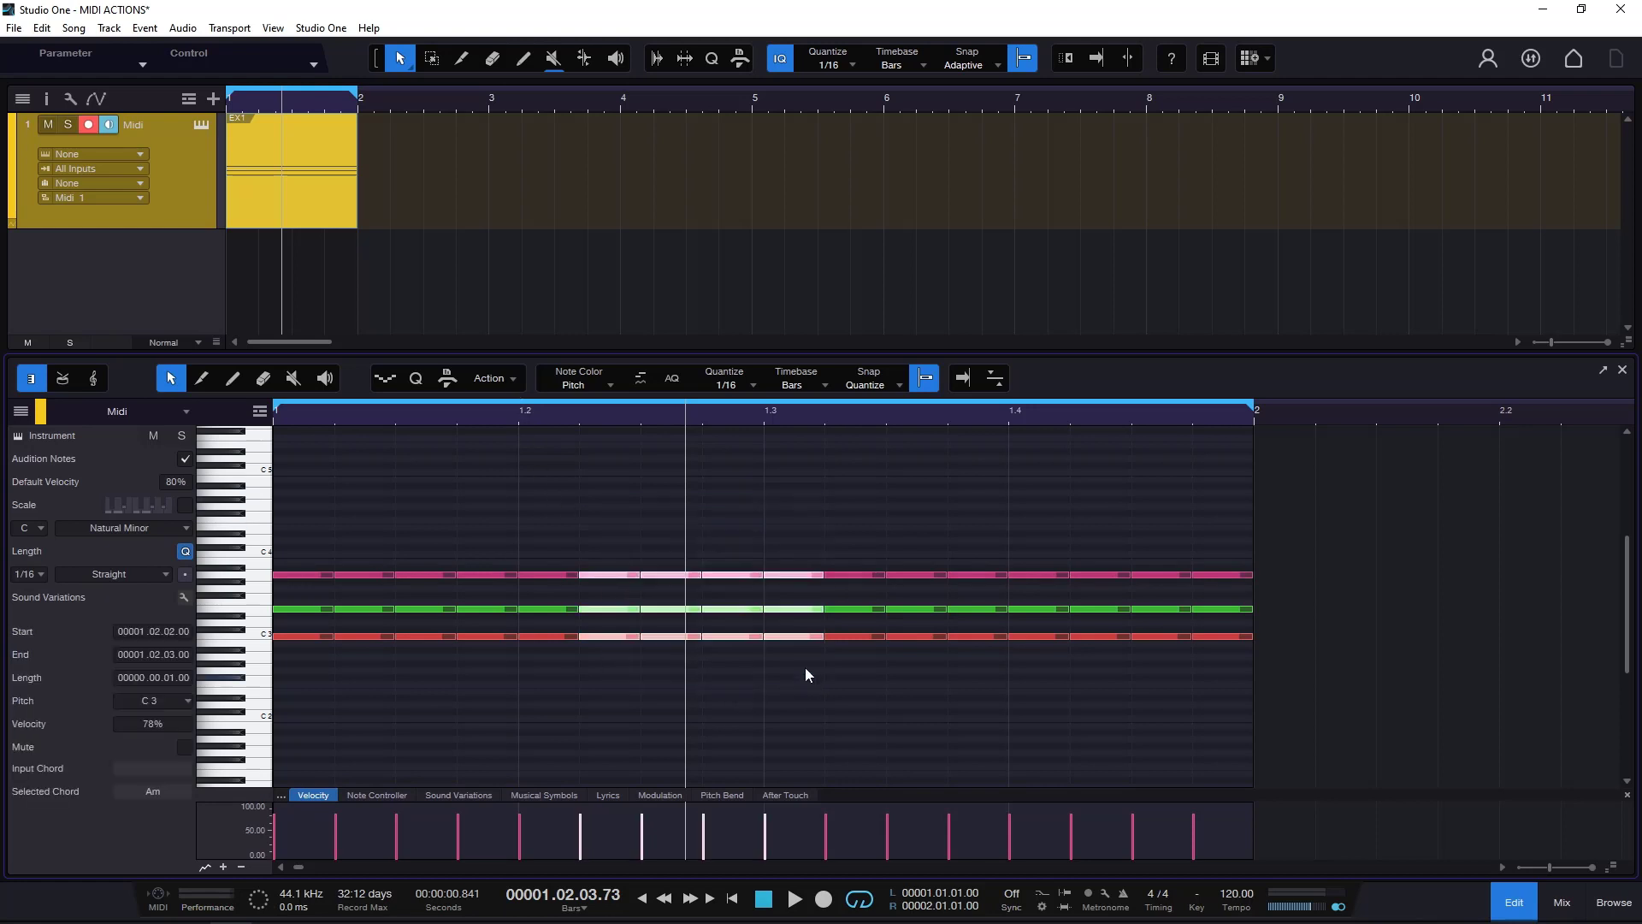
{"action": "left_click", "coordinate": [511, 382]}
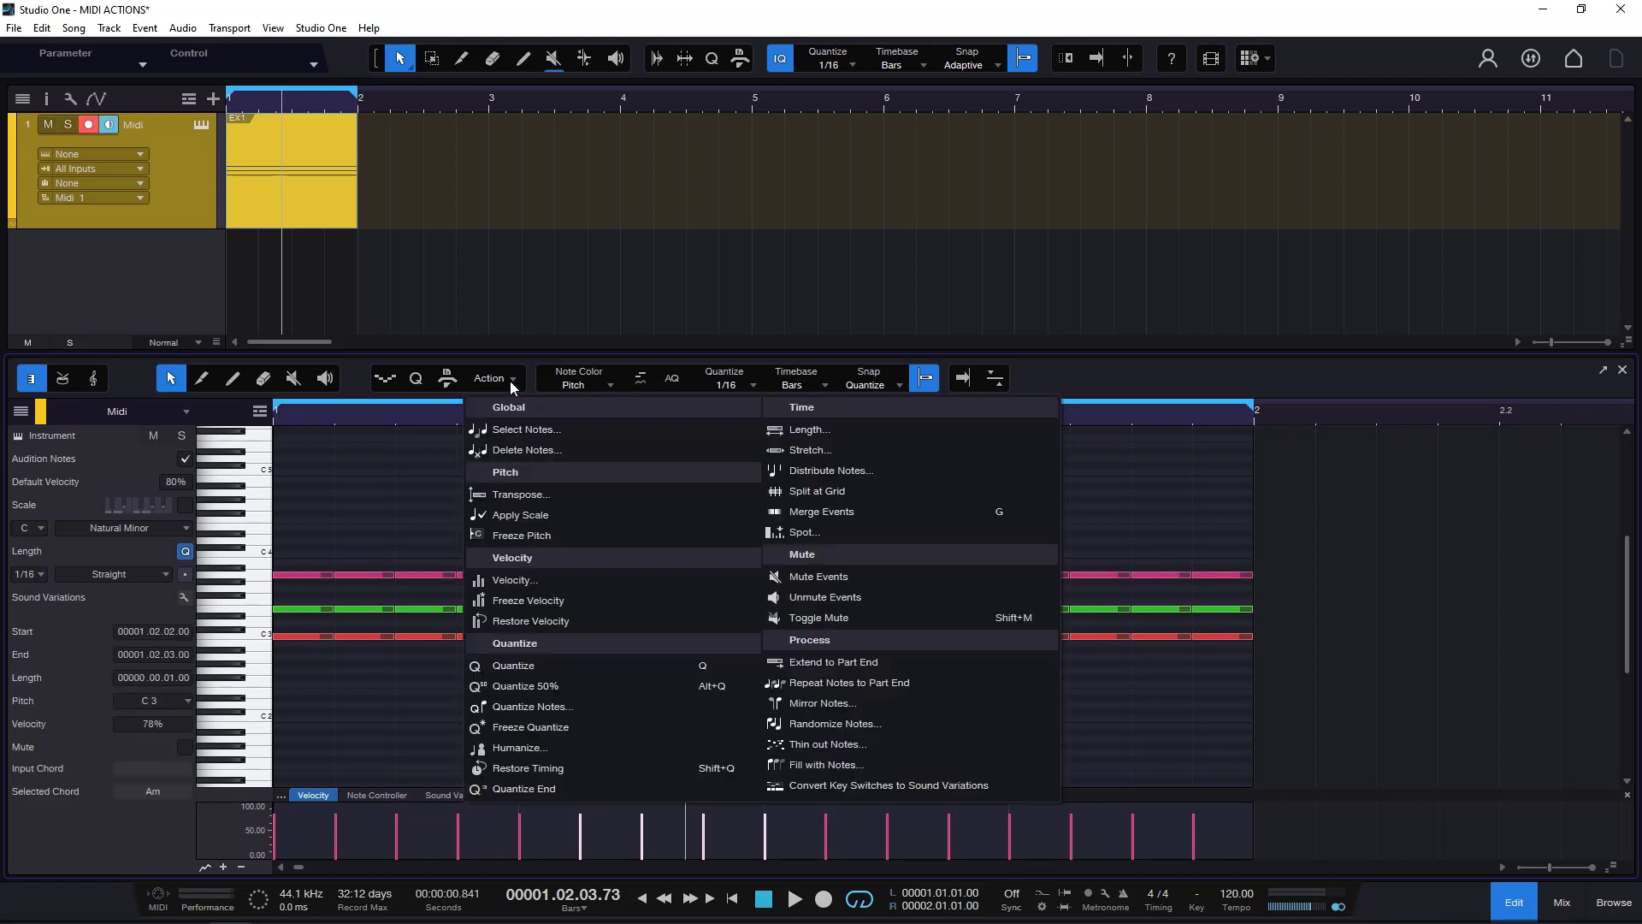
{"action": "left_click", "coordinate": [552, 427]}
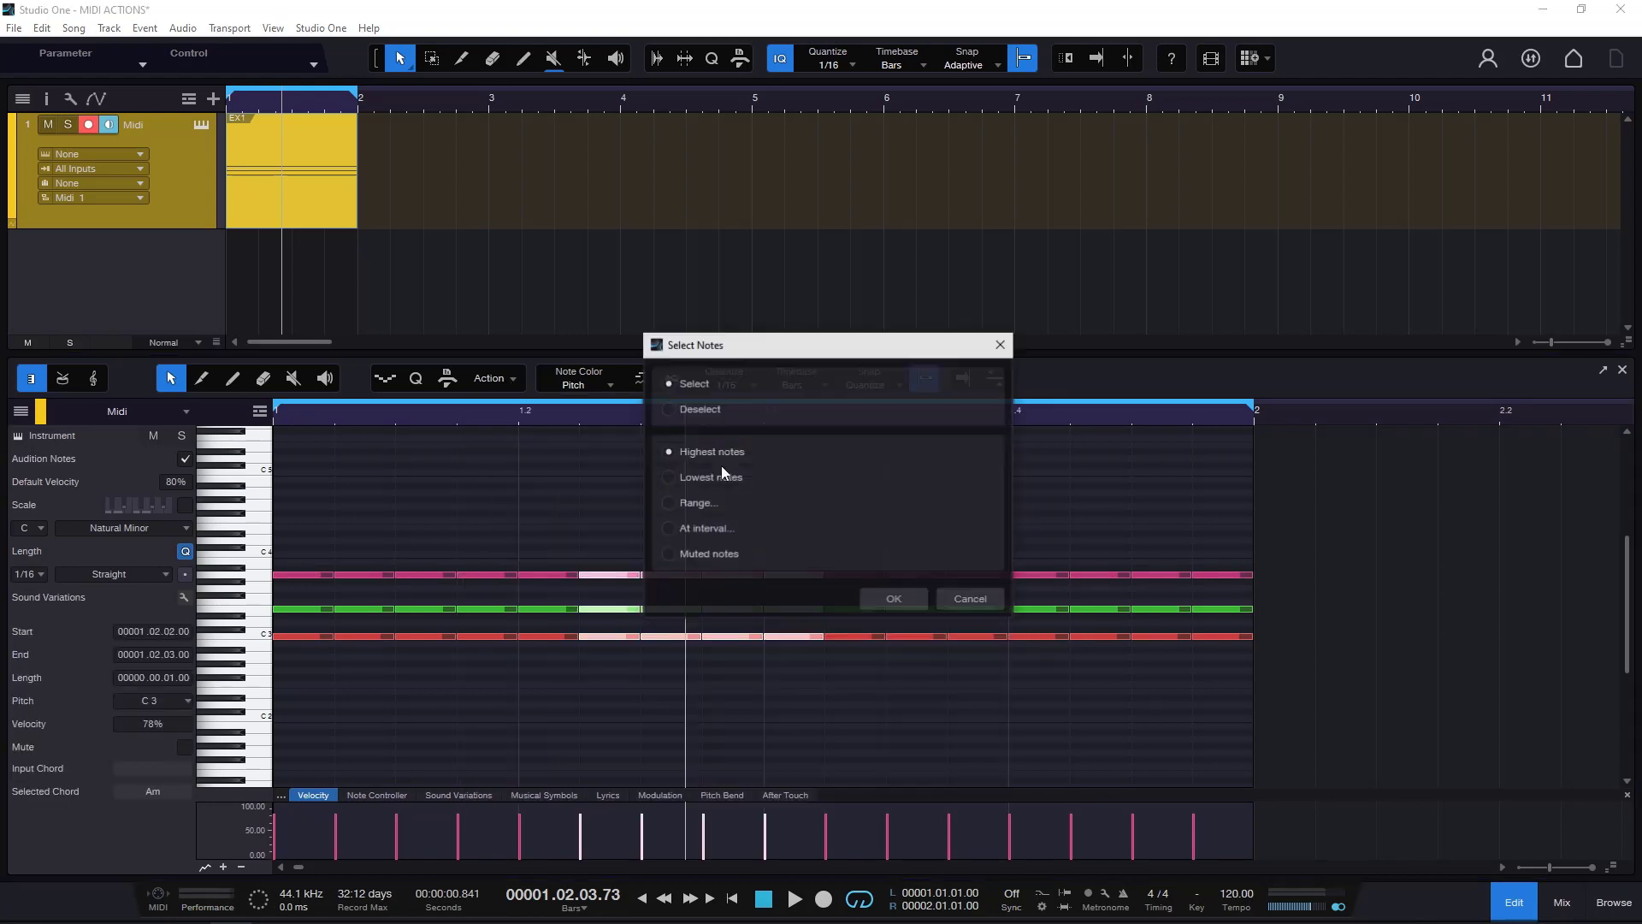
{"action": "left_click", "coordinate": [892, 601]}
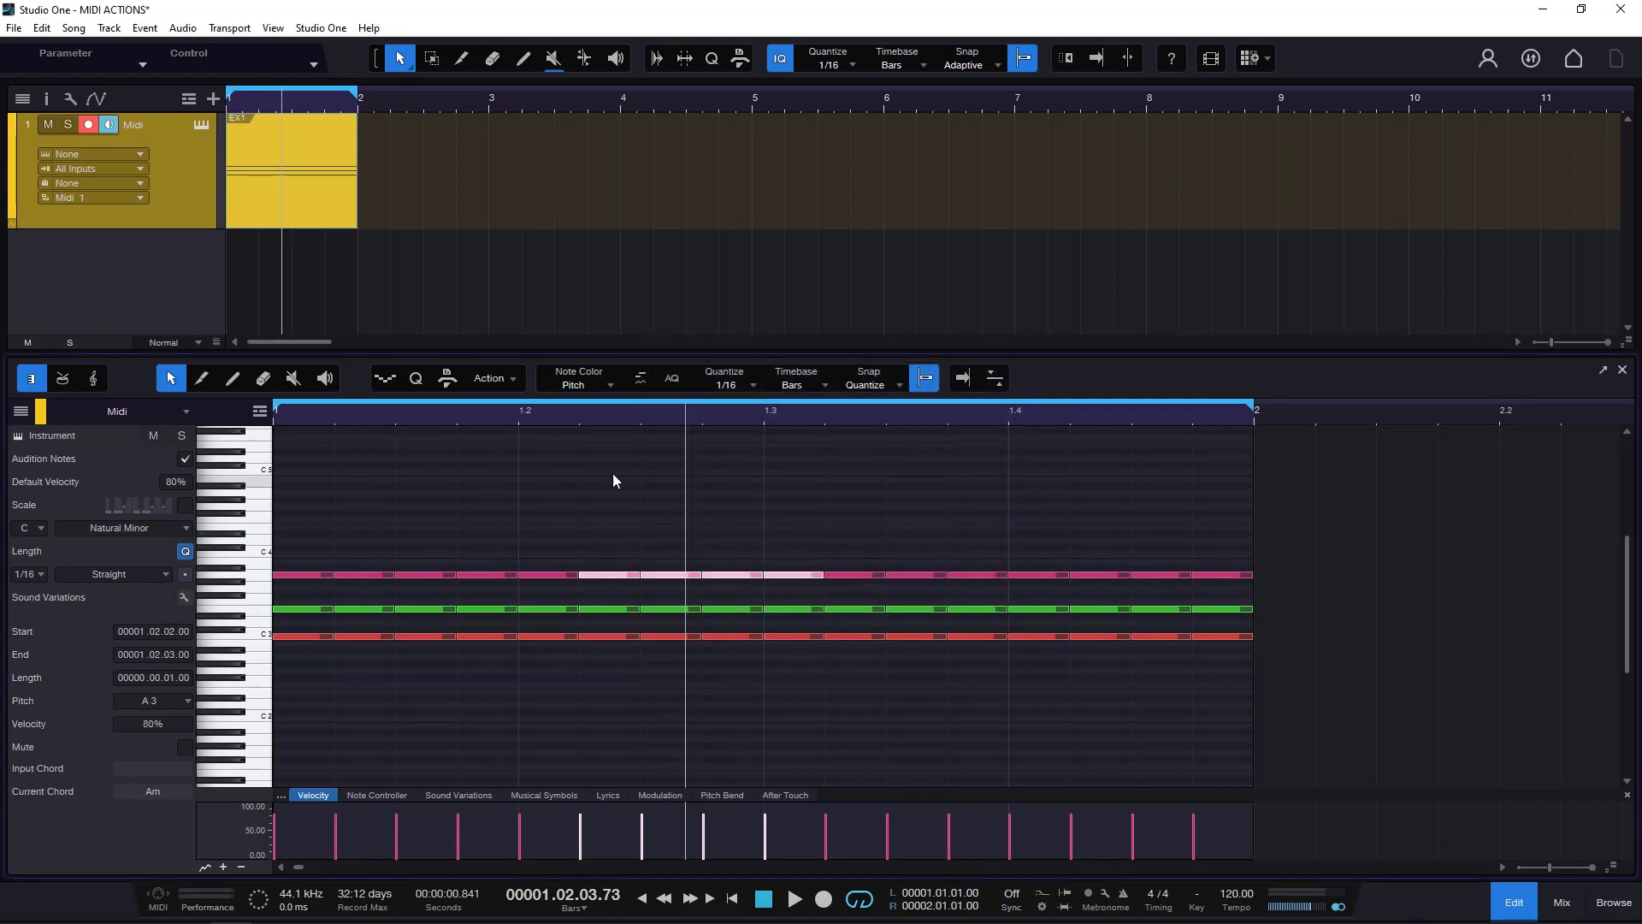
Clear the selection and select the lowest notes across the whole part with the Select Notes action
{"action": "left_click", "coordinate": [561, 492]}
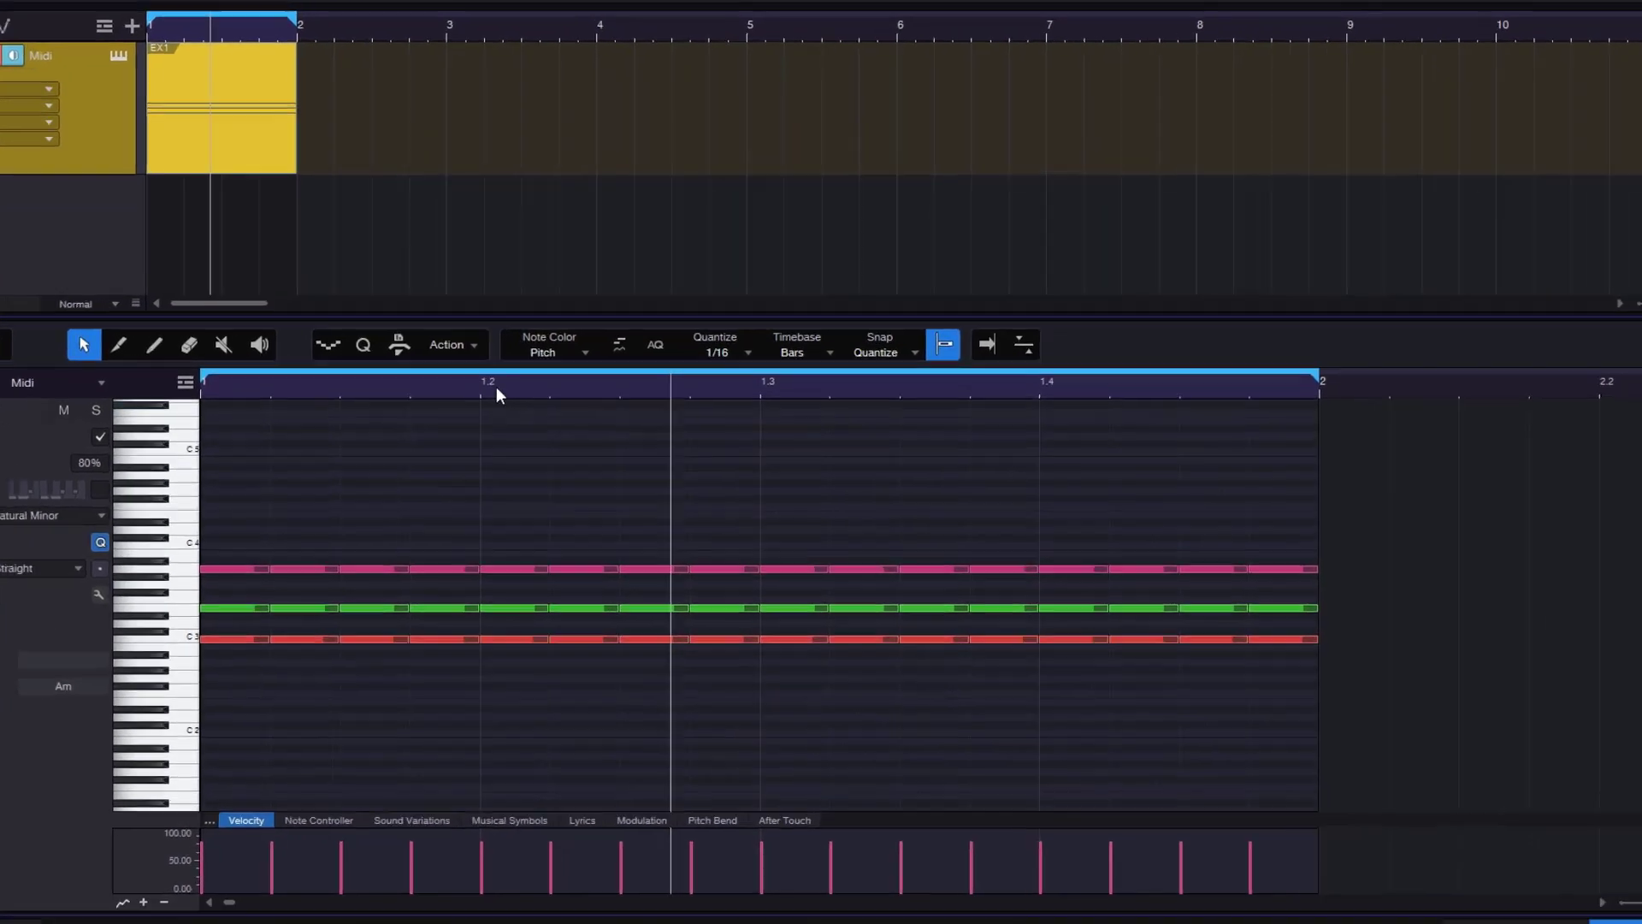
{"action": "left_click", "coordinate": [449, 344]}
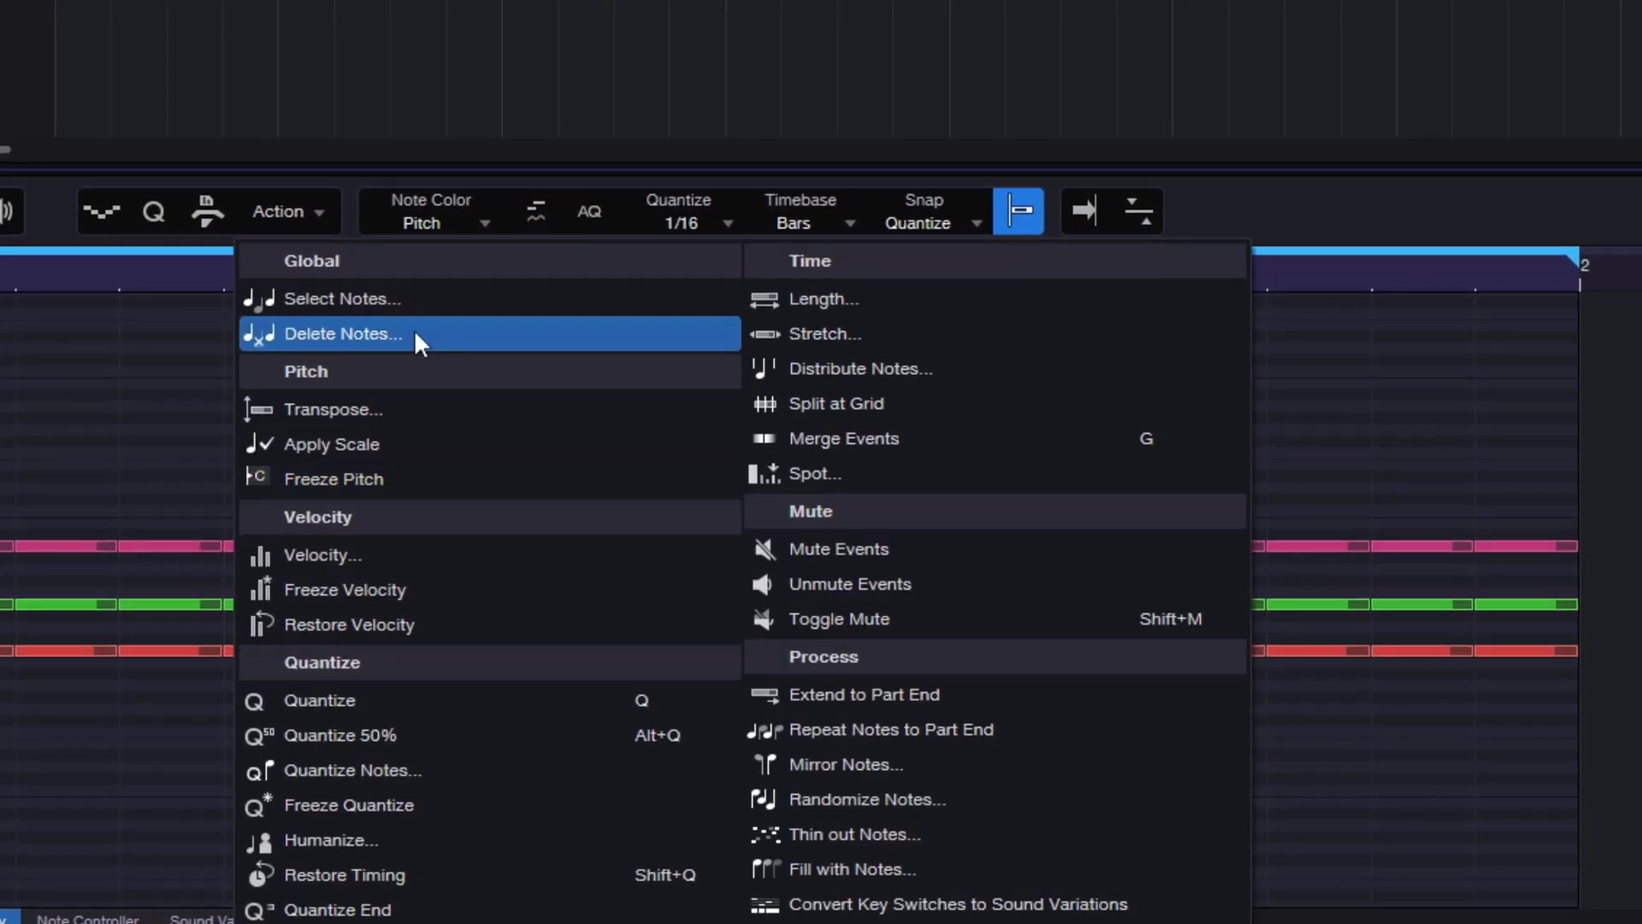
{"action": "left_click", "coordinate": [509, 406]}
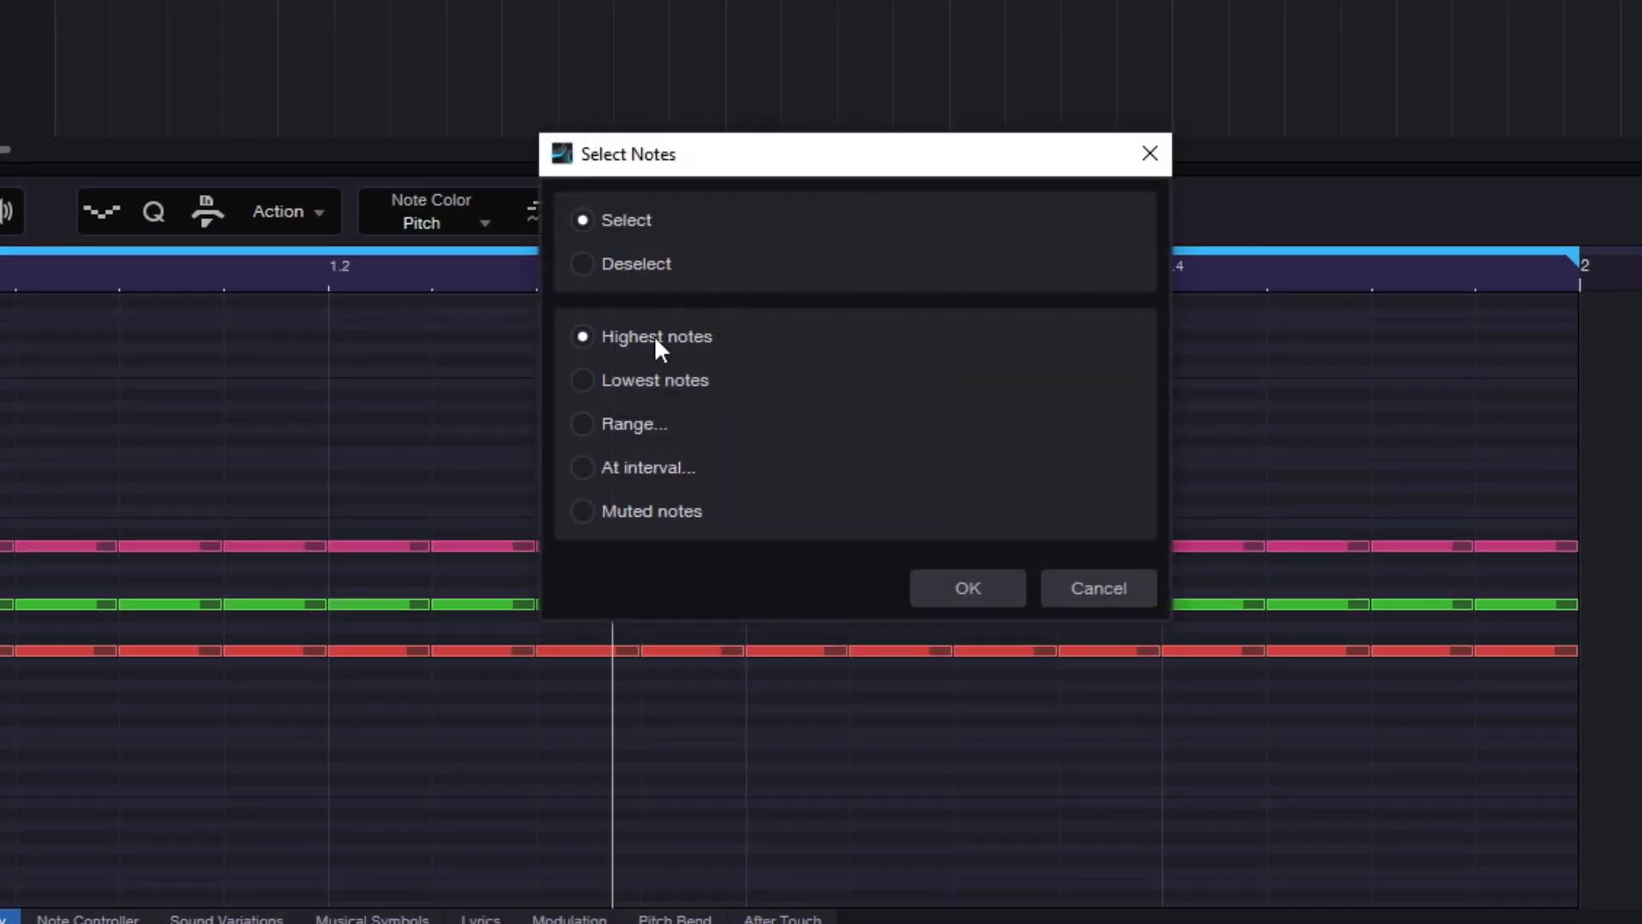
{"action": "left_click", "coordinate": [670, 381]}
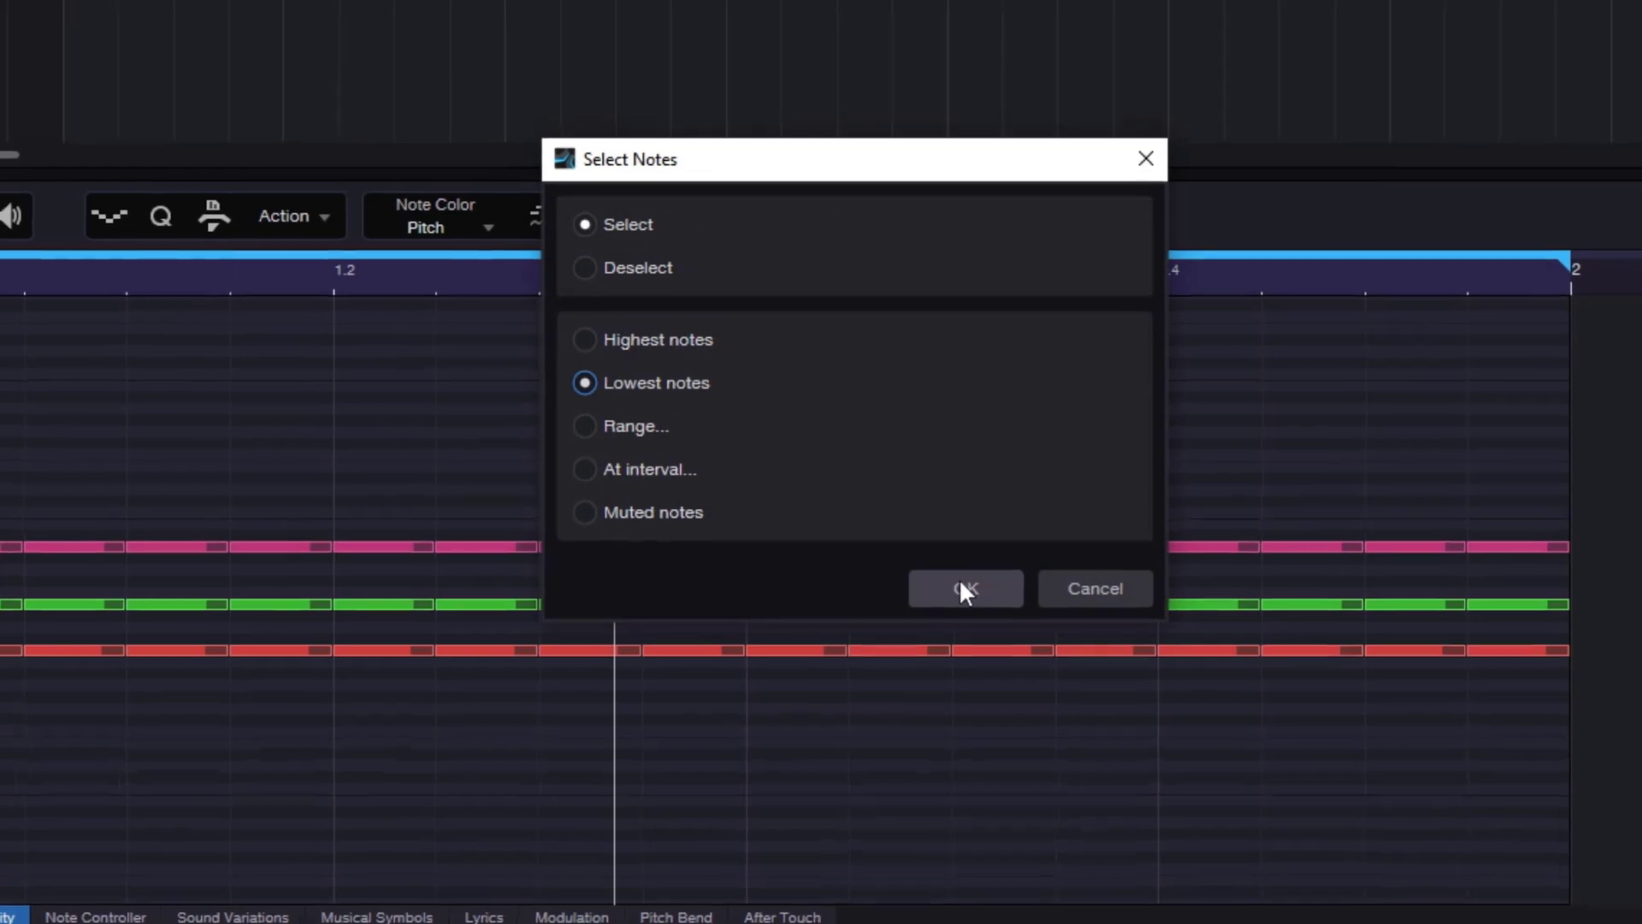
{"action": "left_click", "coordinate": [960, 584]}
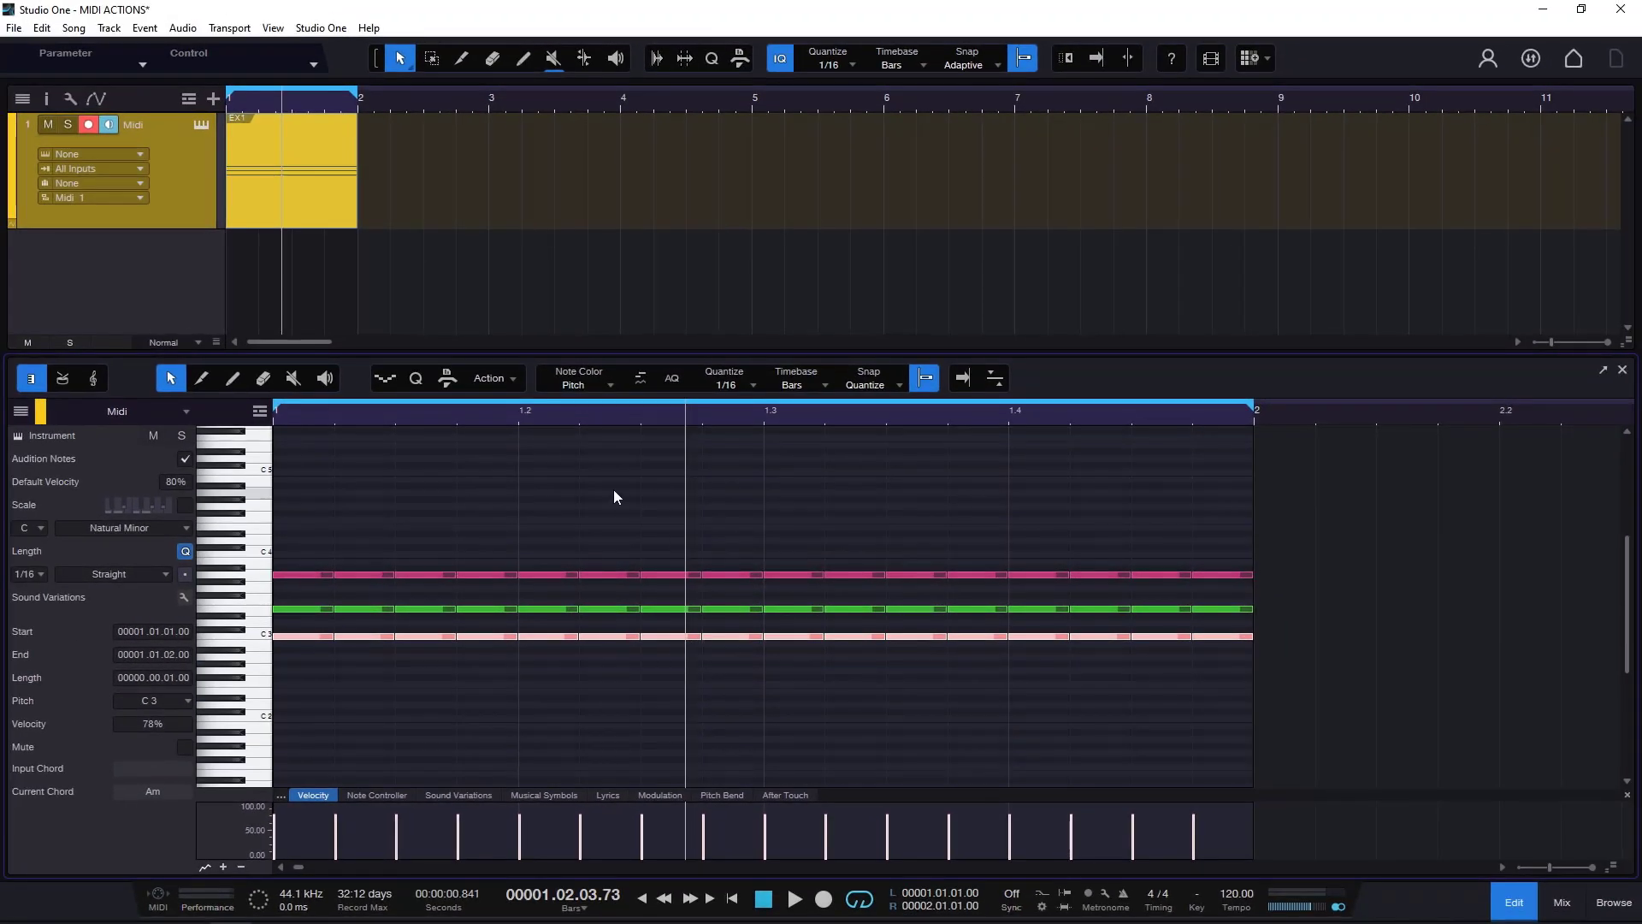
Select the notes in the C 2 to C 4 pitch range with the Select Notes action's Range criterion
{"action": "left_click", "coordinate": [489, 378]}
{"action": "left_click", "coordinate": [547, 418]}
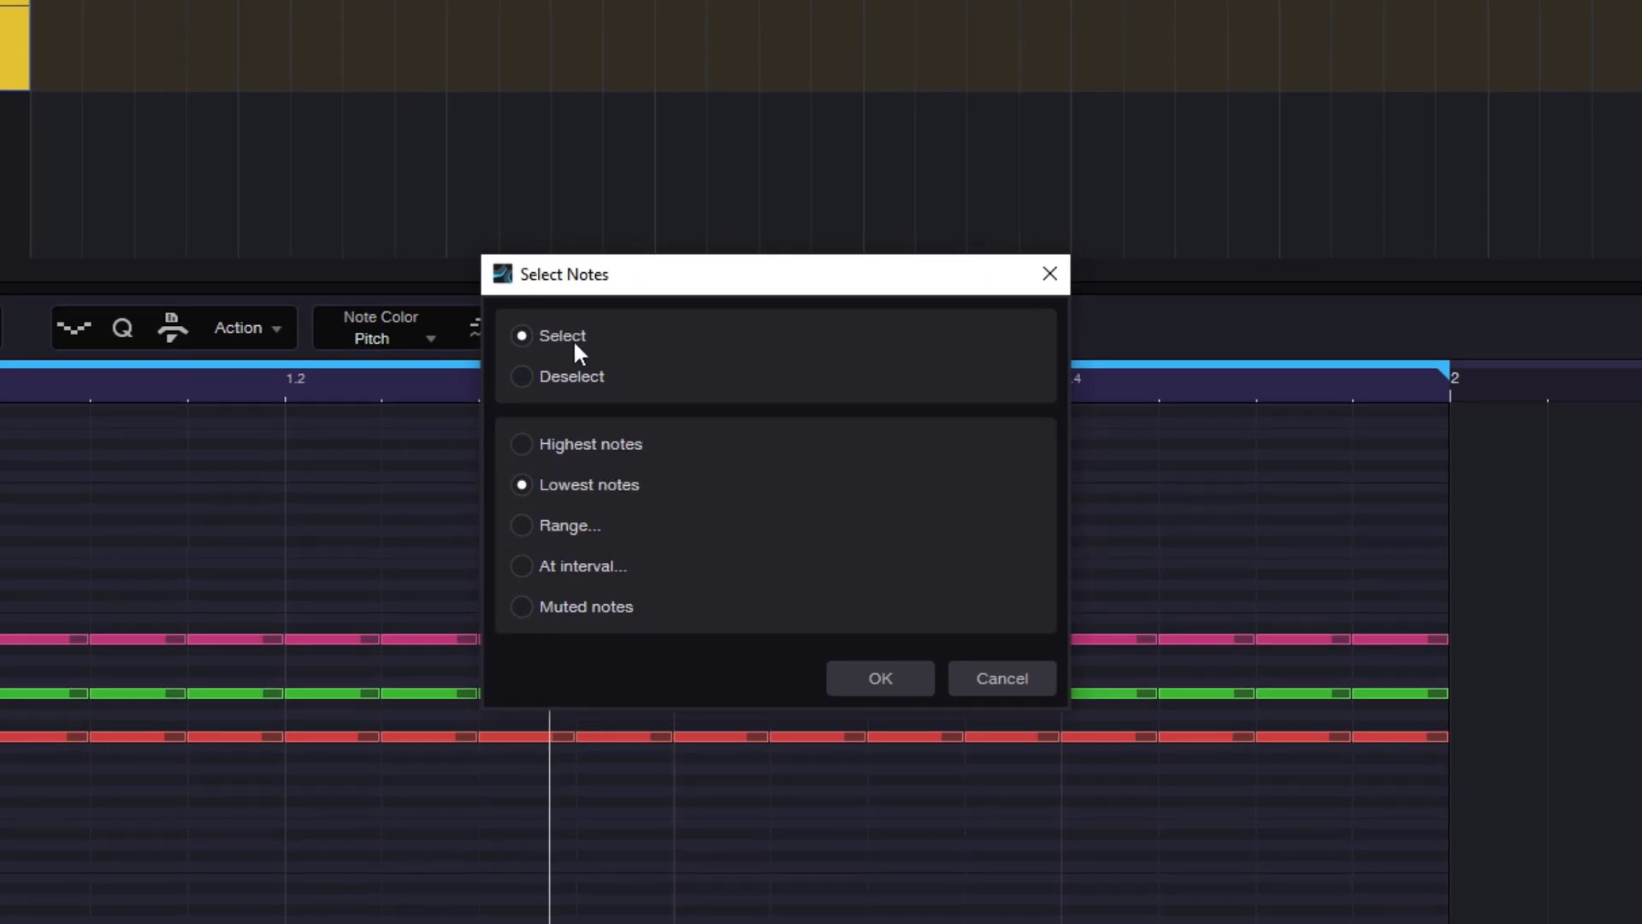
{"action": "left_click", "coordinate": [583, 528]}
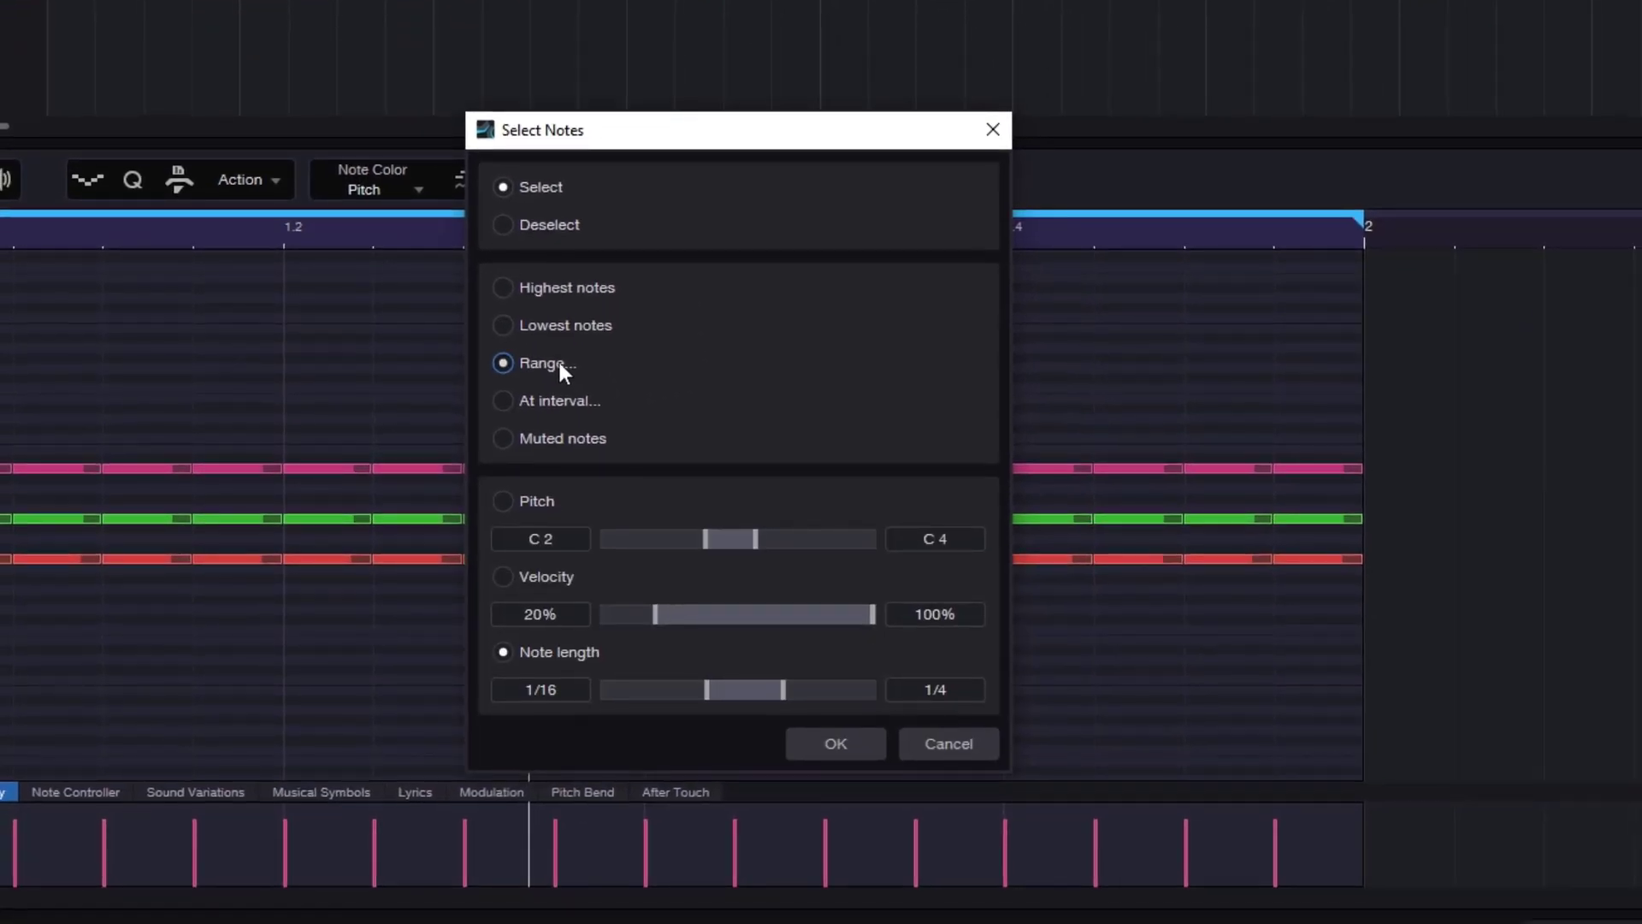
{"action": "left_click_drag", "start_coordinate": [665, 128], "coordinate": [1121, 51]}
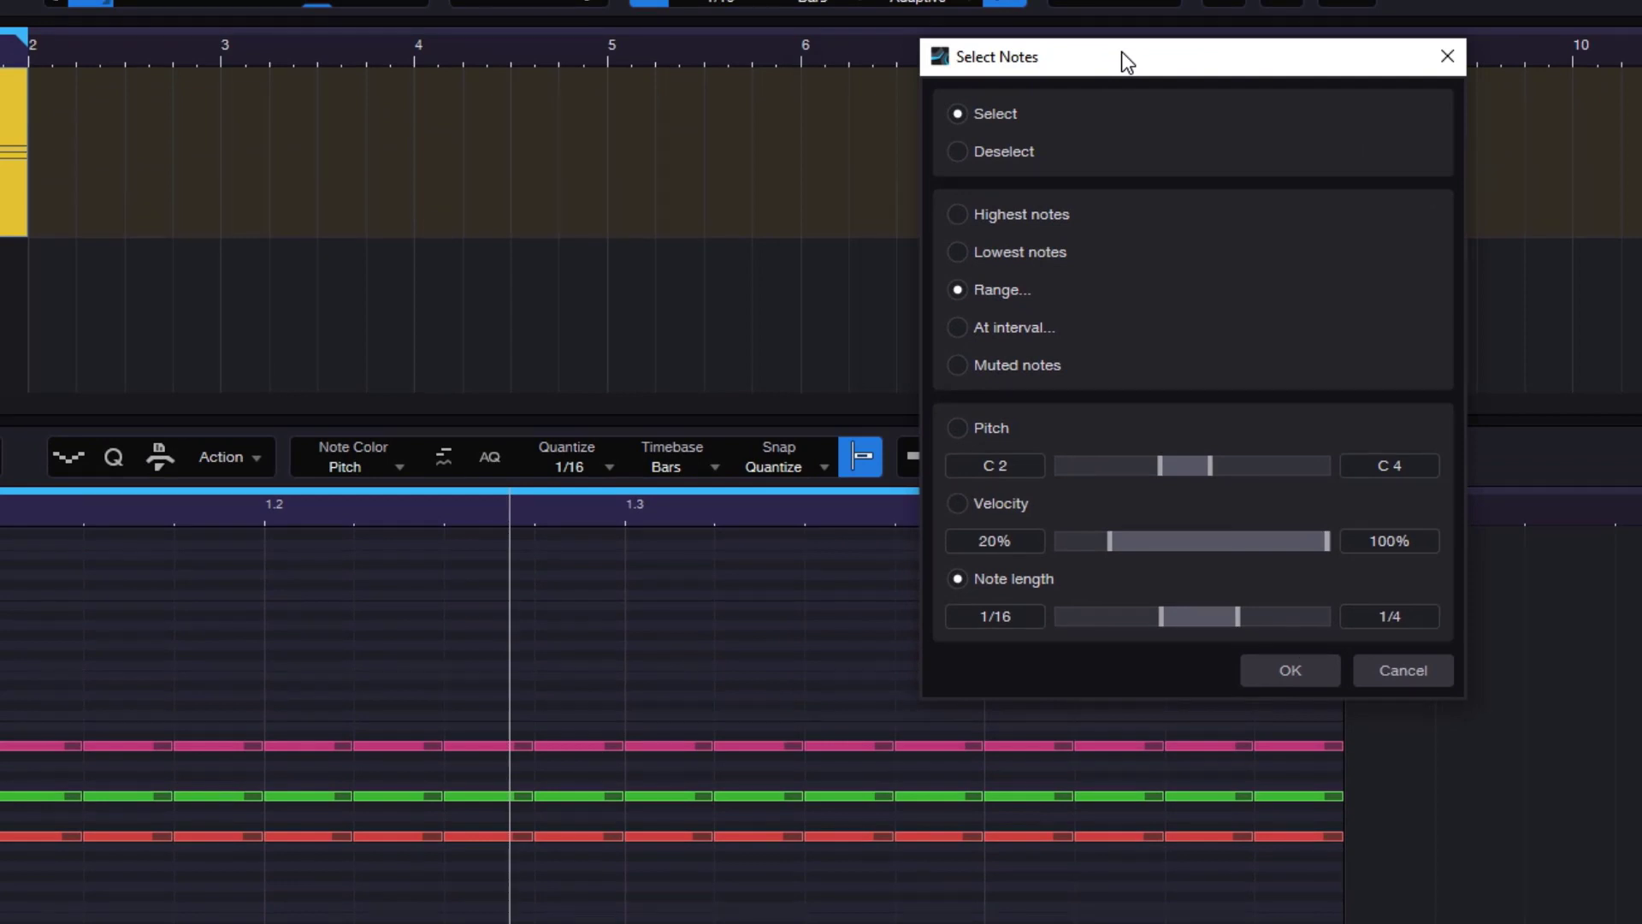
{"action": "left_click", "coordinate": [1021, 333]}
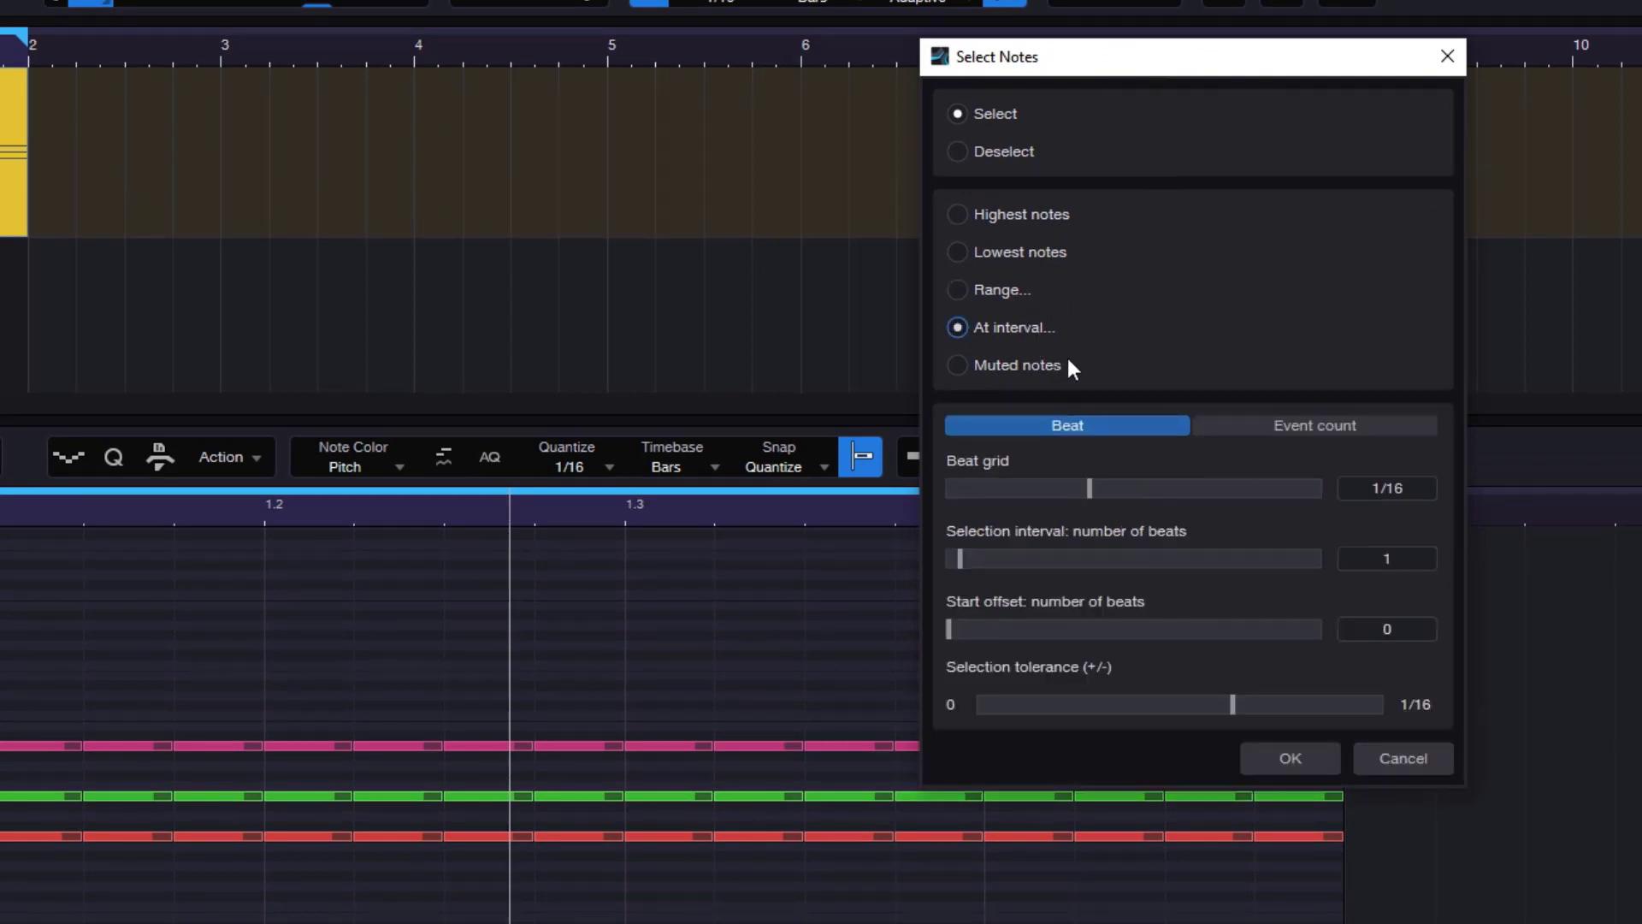
{"action": "left_click", "coordinate": [1002, 288]}
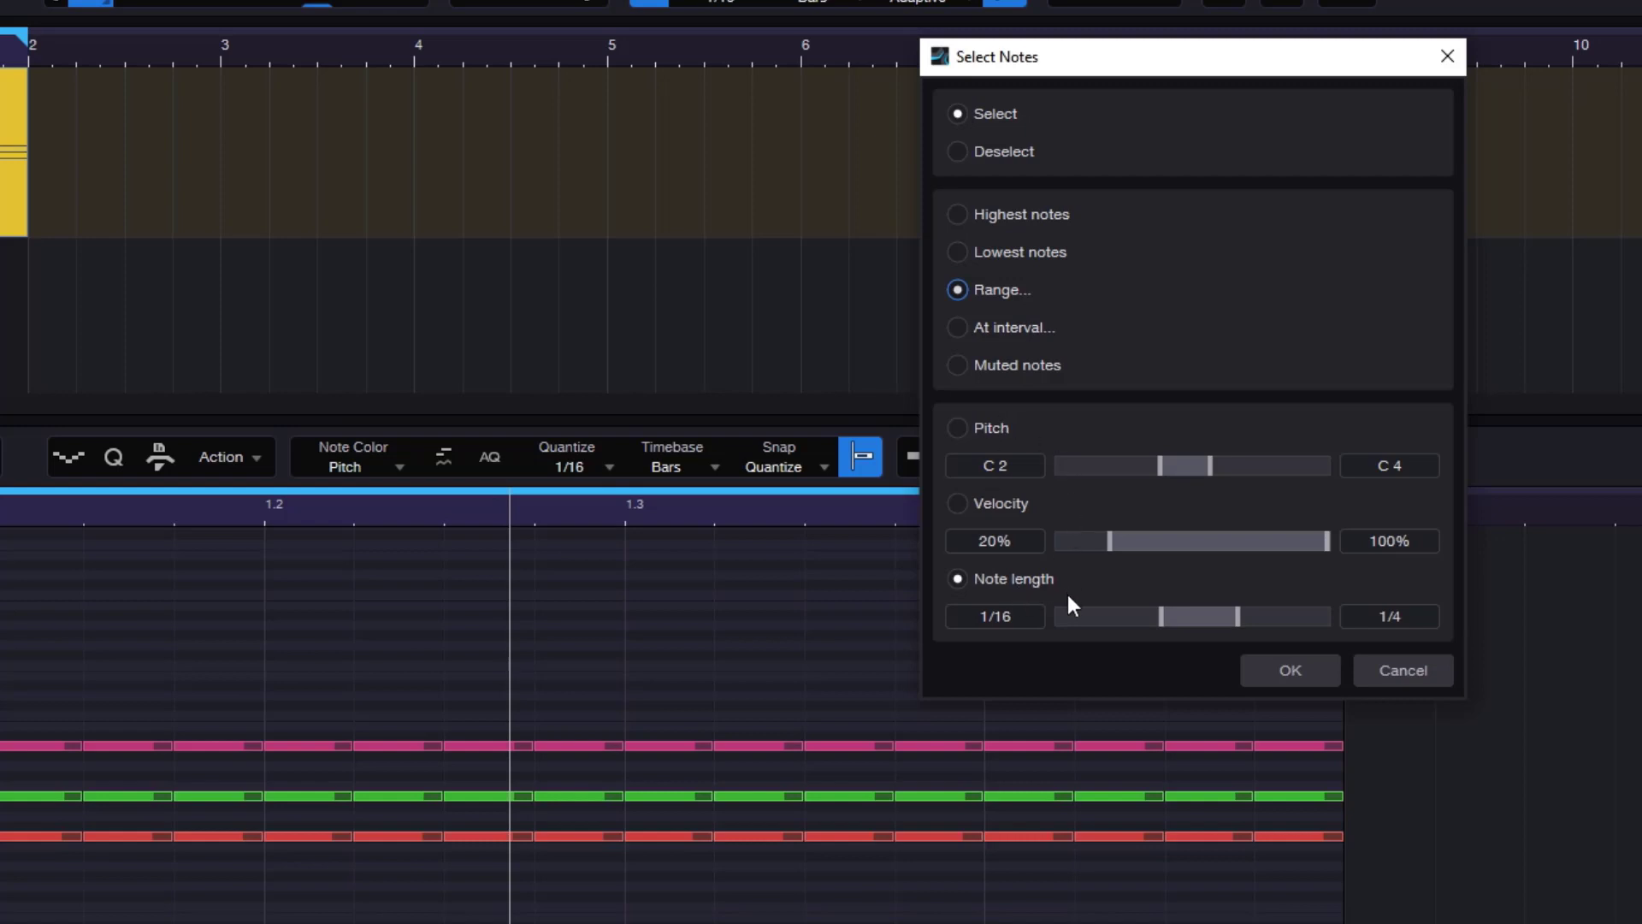
{"action": "left_click", "coordinate": [1001, 428]}
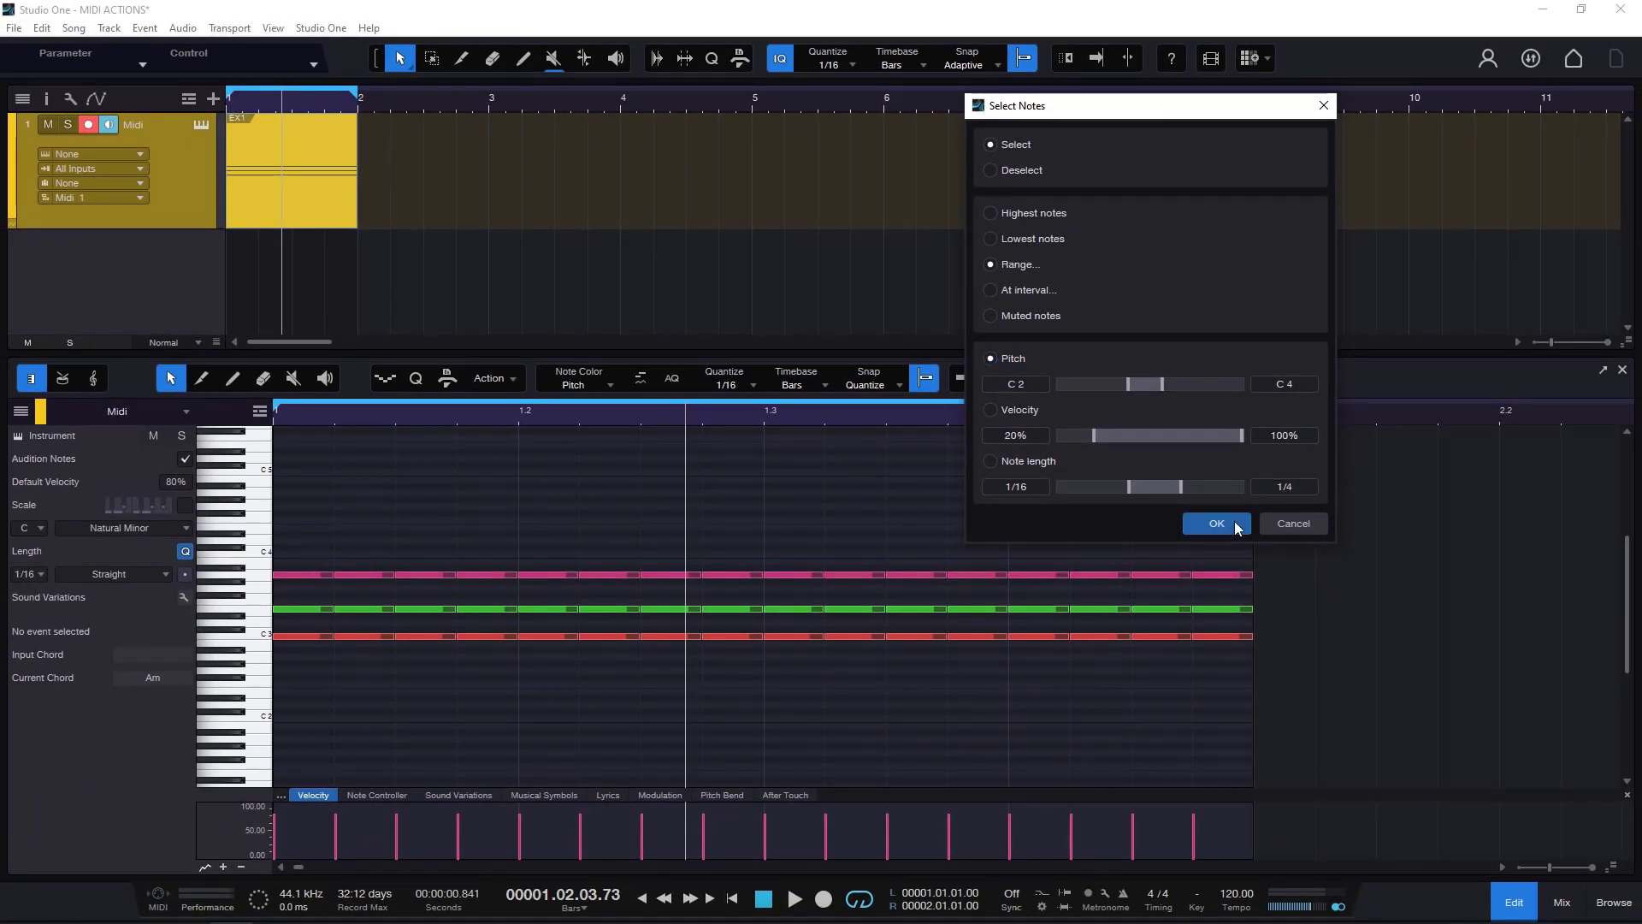
{"action": "left_click", "coordinate": [1234, 523]}
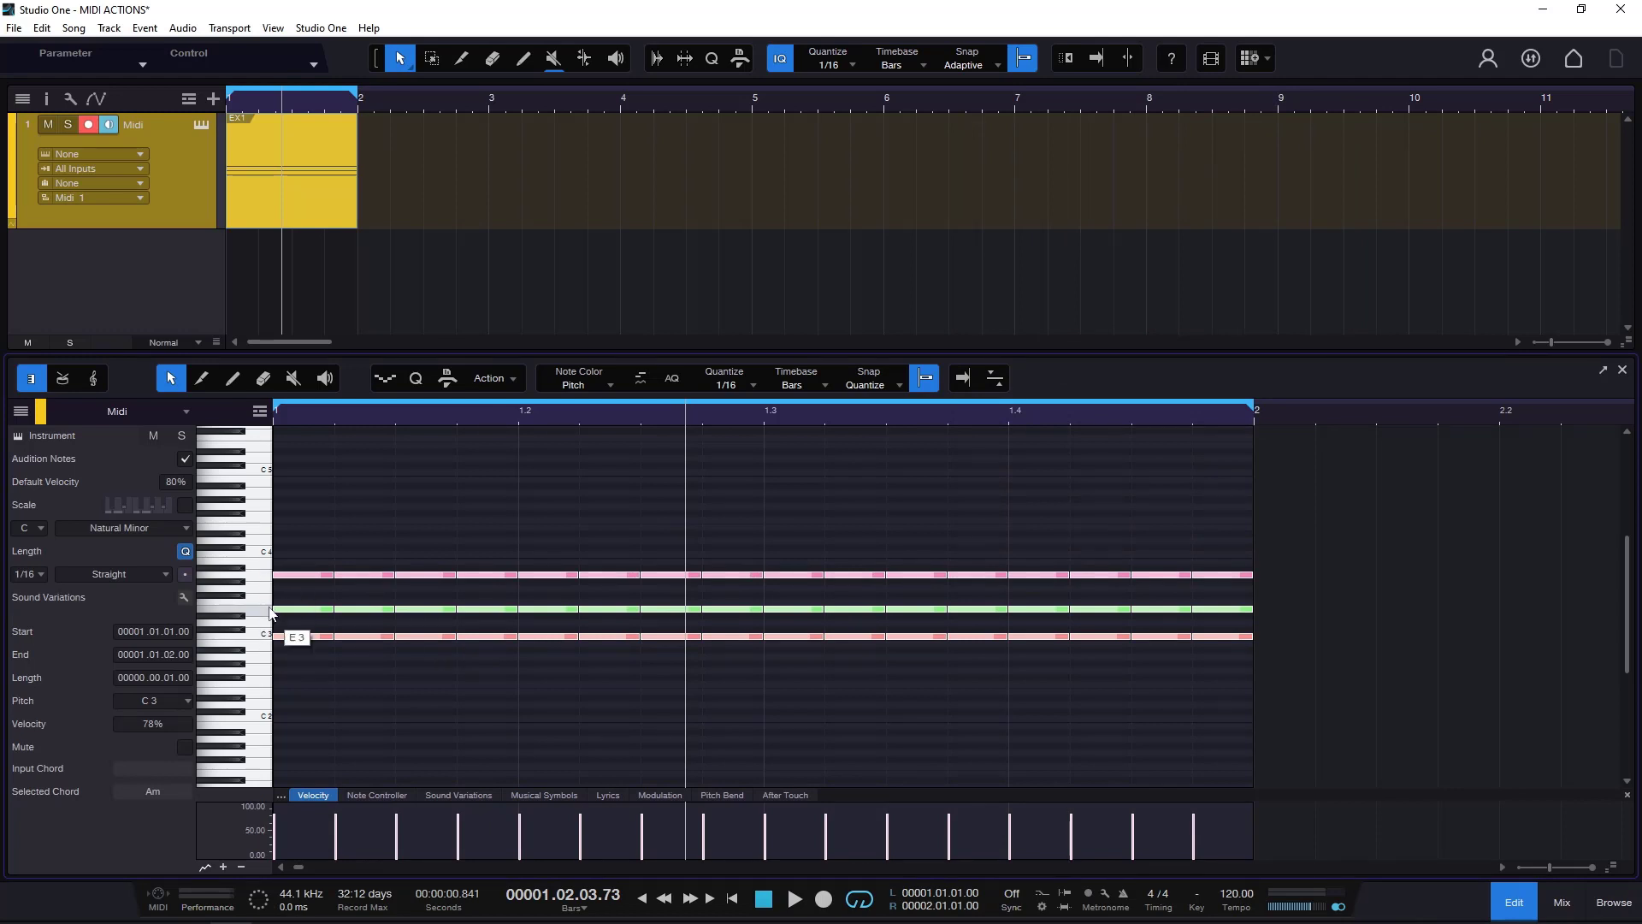
Clear the selection and select only the notes in the C 3 to G 3 pitch range with Select Notes
{"action": "left_click", "coordinate": [529, 458]}
{"action": "left_click", "coordinate": [506, 376]}
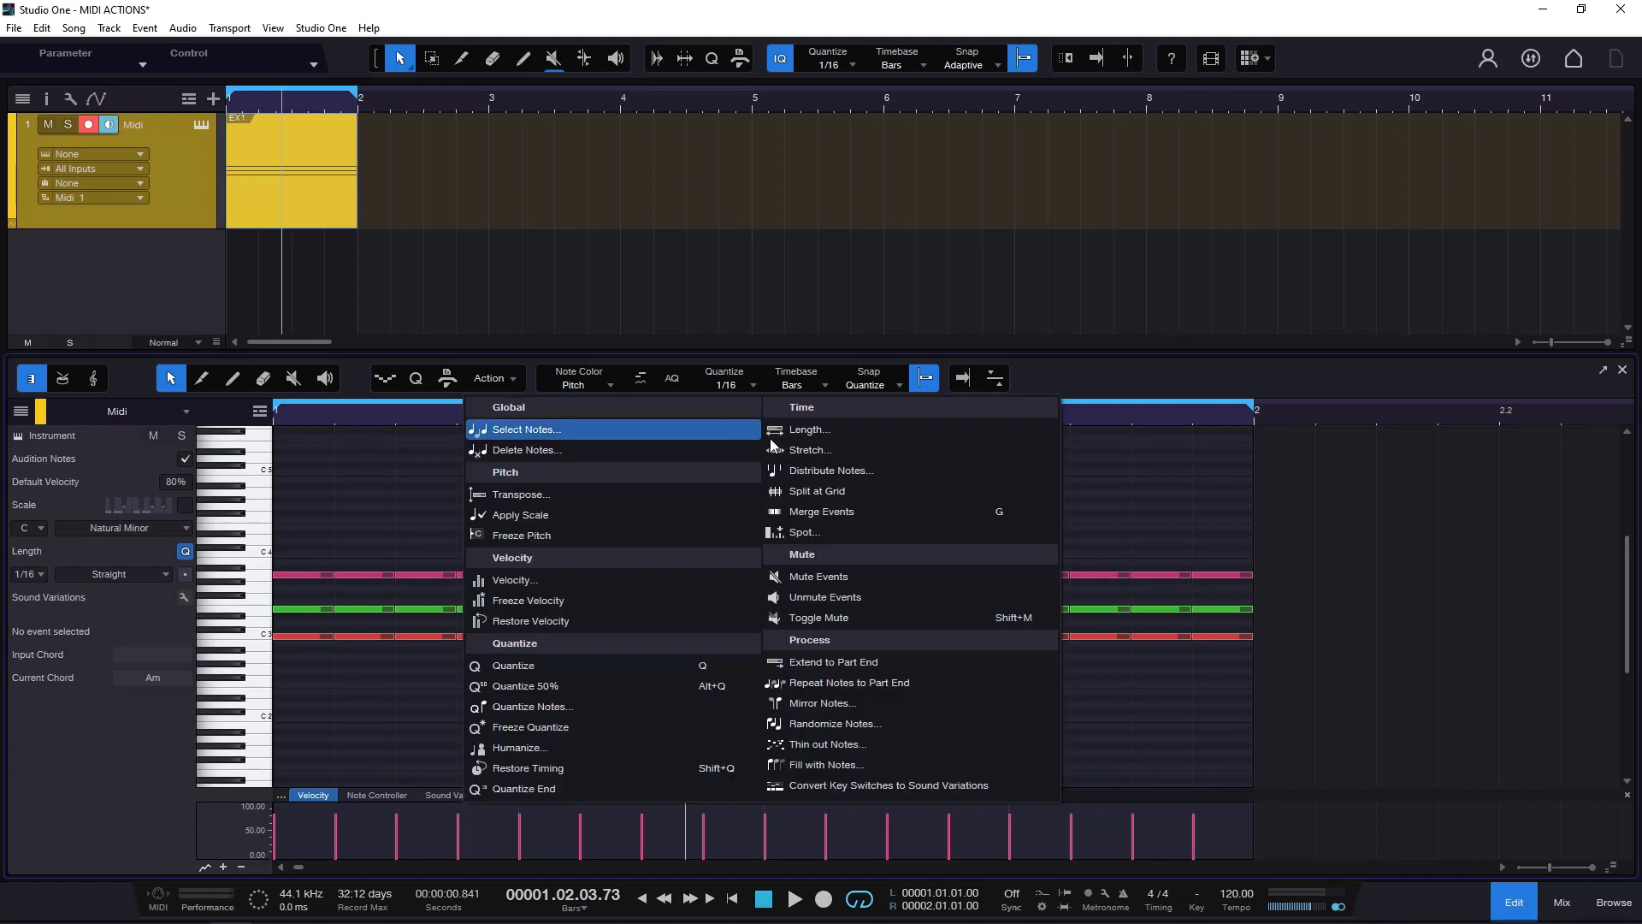
{"action": "left_click", "coordinate": [631, 423]}
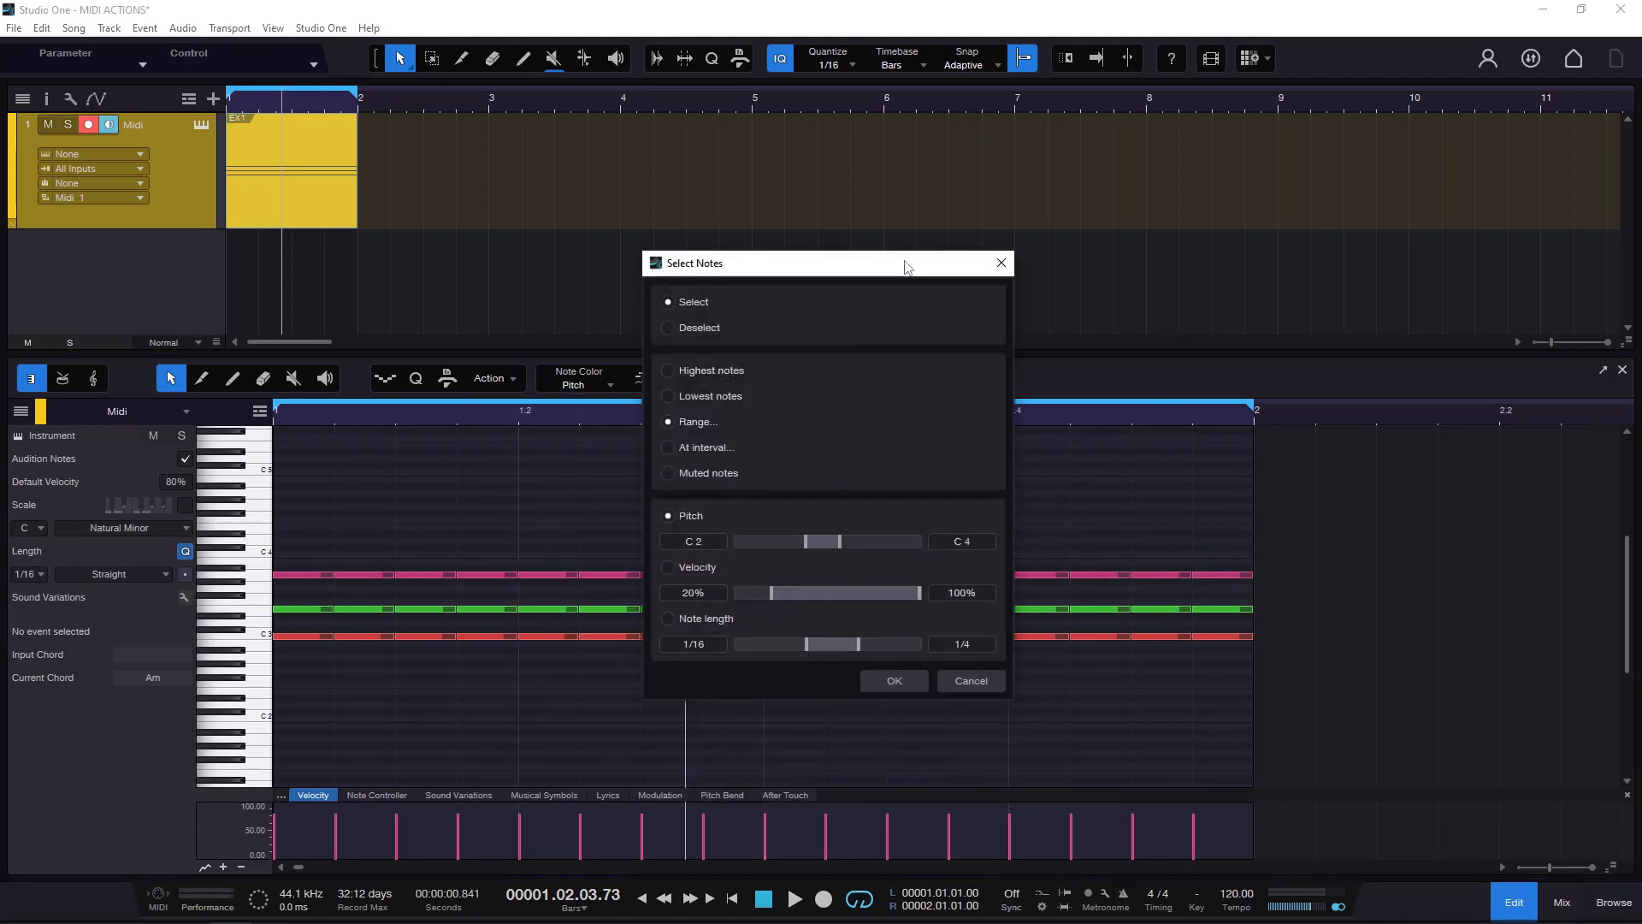
{"action": "left_click_drag", "start_coordinate": [905, 263], "coordinate": [1266, 207]}
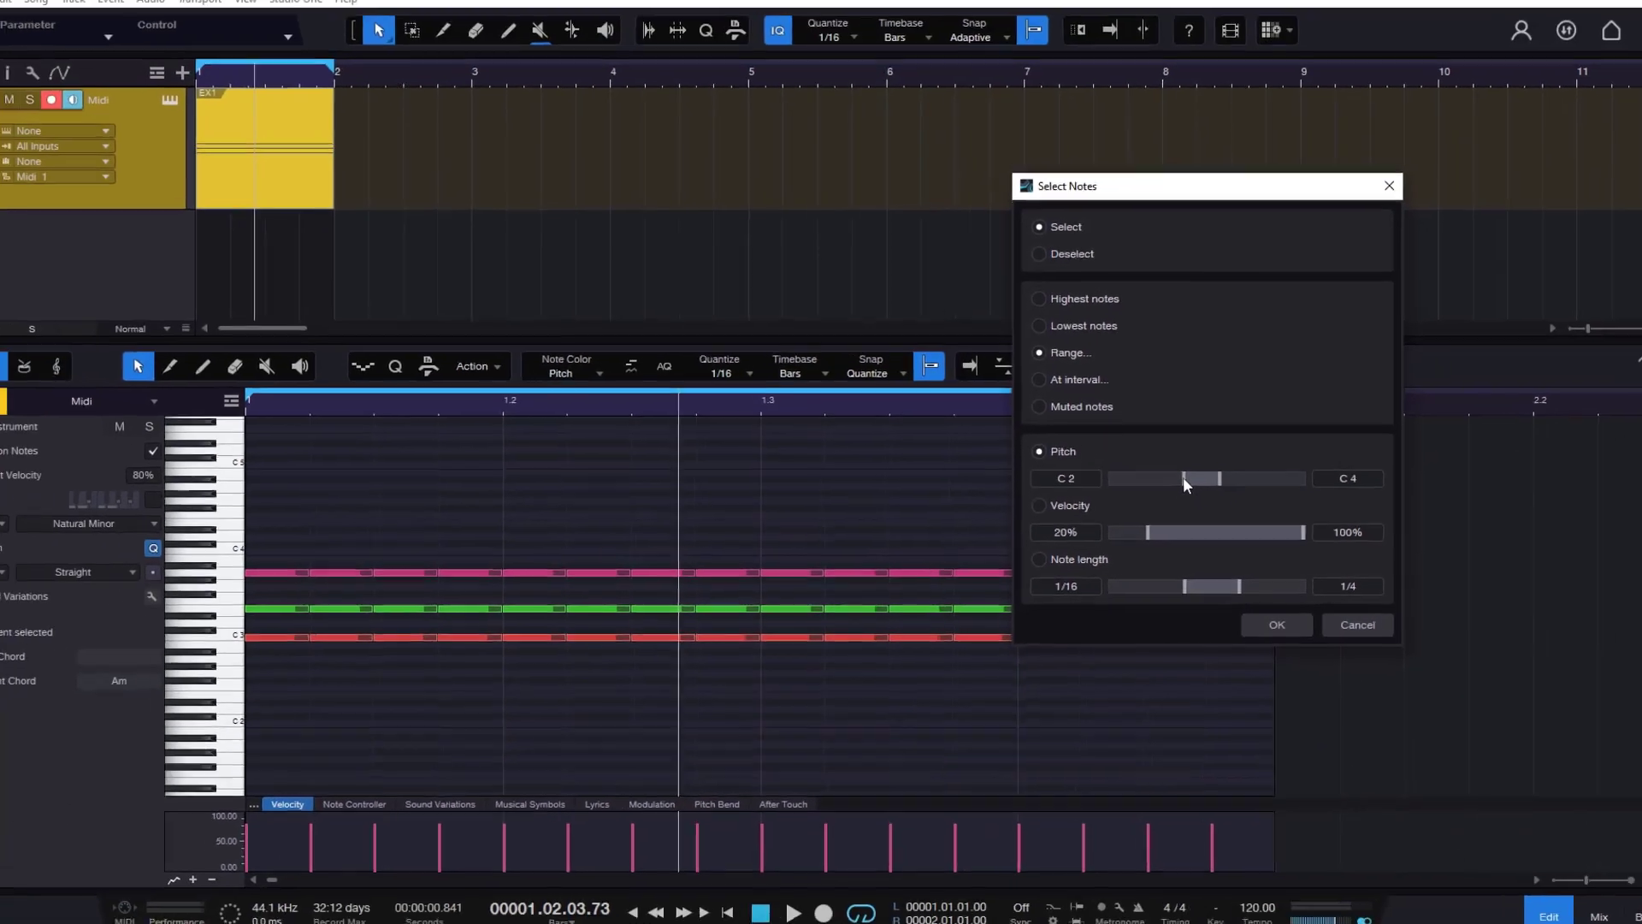
{"action": "left_click_drag", "start_coordinate": [1325, 425], "coordinate": [1311, 426]}
{"action": "left_click_drag", "start_coordinate": [1157, 485], "coordinate": [1178, 489]}
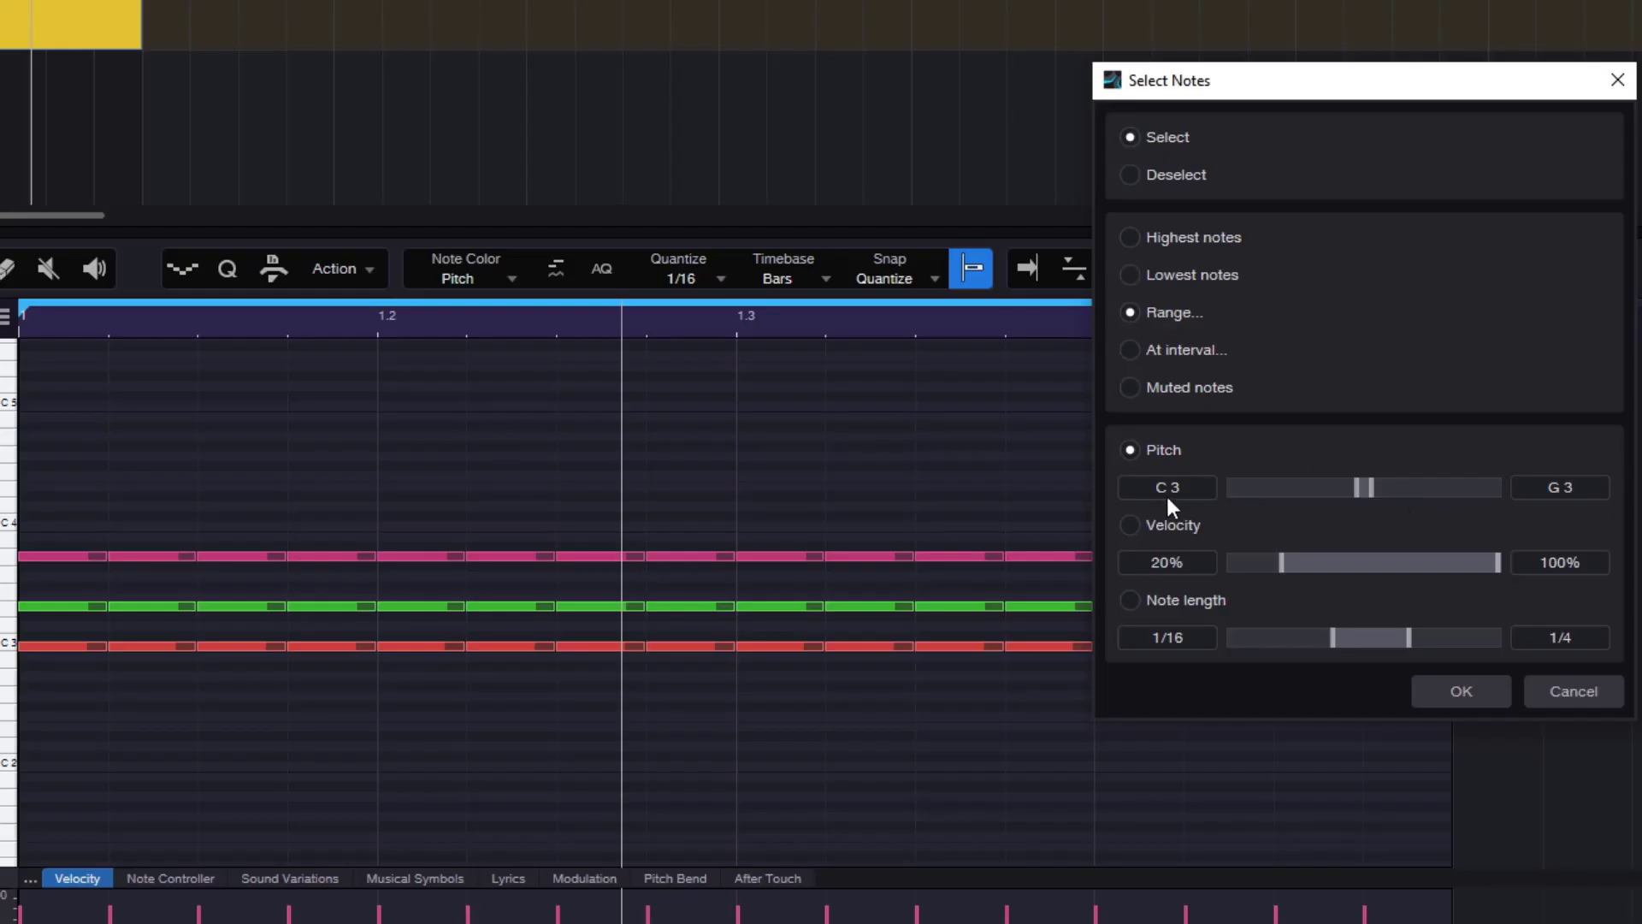
{"action": "left_click", "coordinate": [1474, 690]}
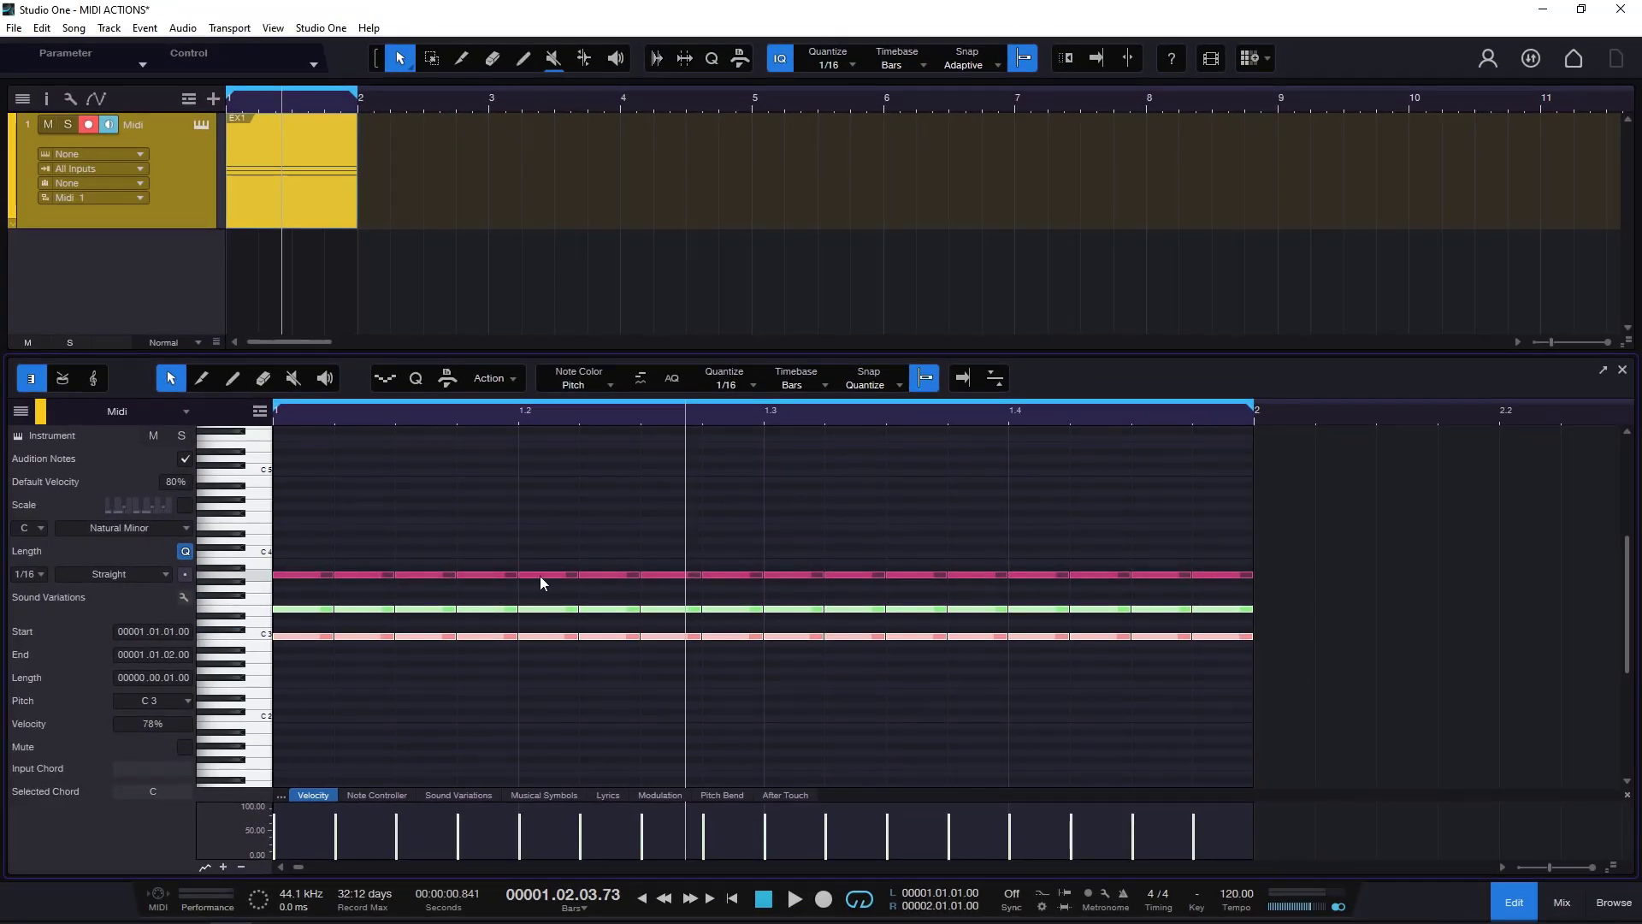
Clear the selection, widen the Select Notes pitch range to C 1 to G# 4, and try selecting by velocity from 1% to 40%
{"action": "left_click", "coordinate": [649, 502]}
{"action": "left_click", "coordinate": [505, 381]}
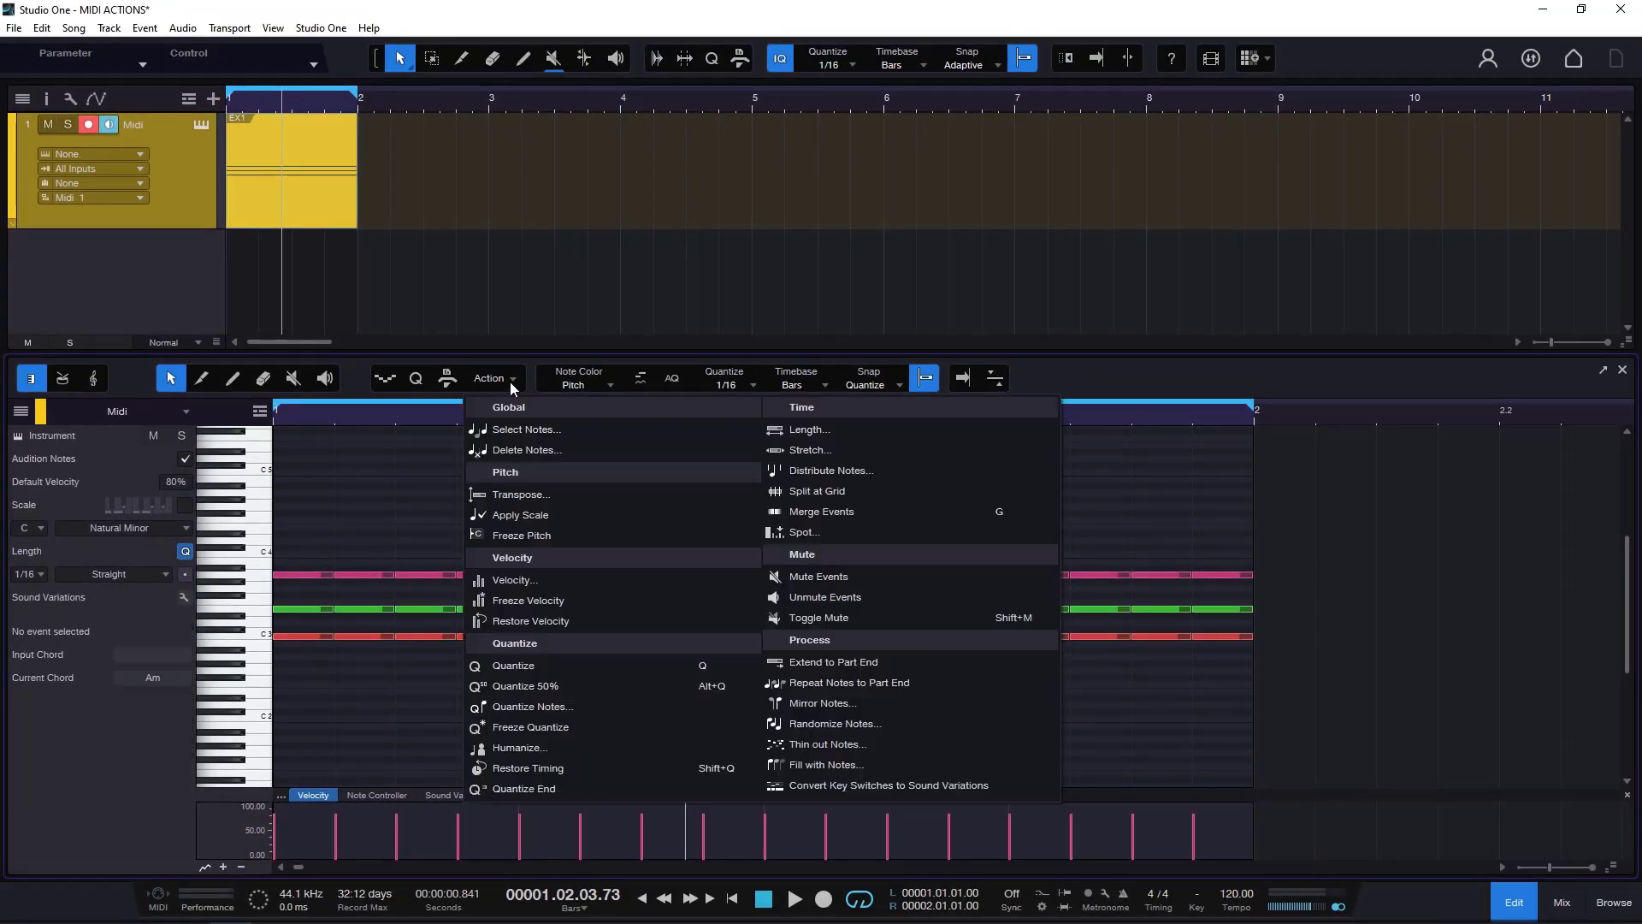
{"action": "left_click", "coordinate": [558, 429]}
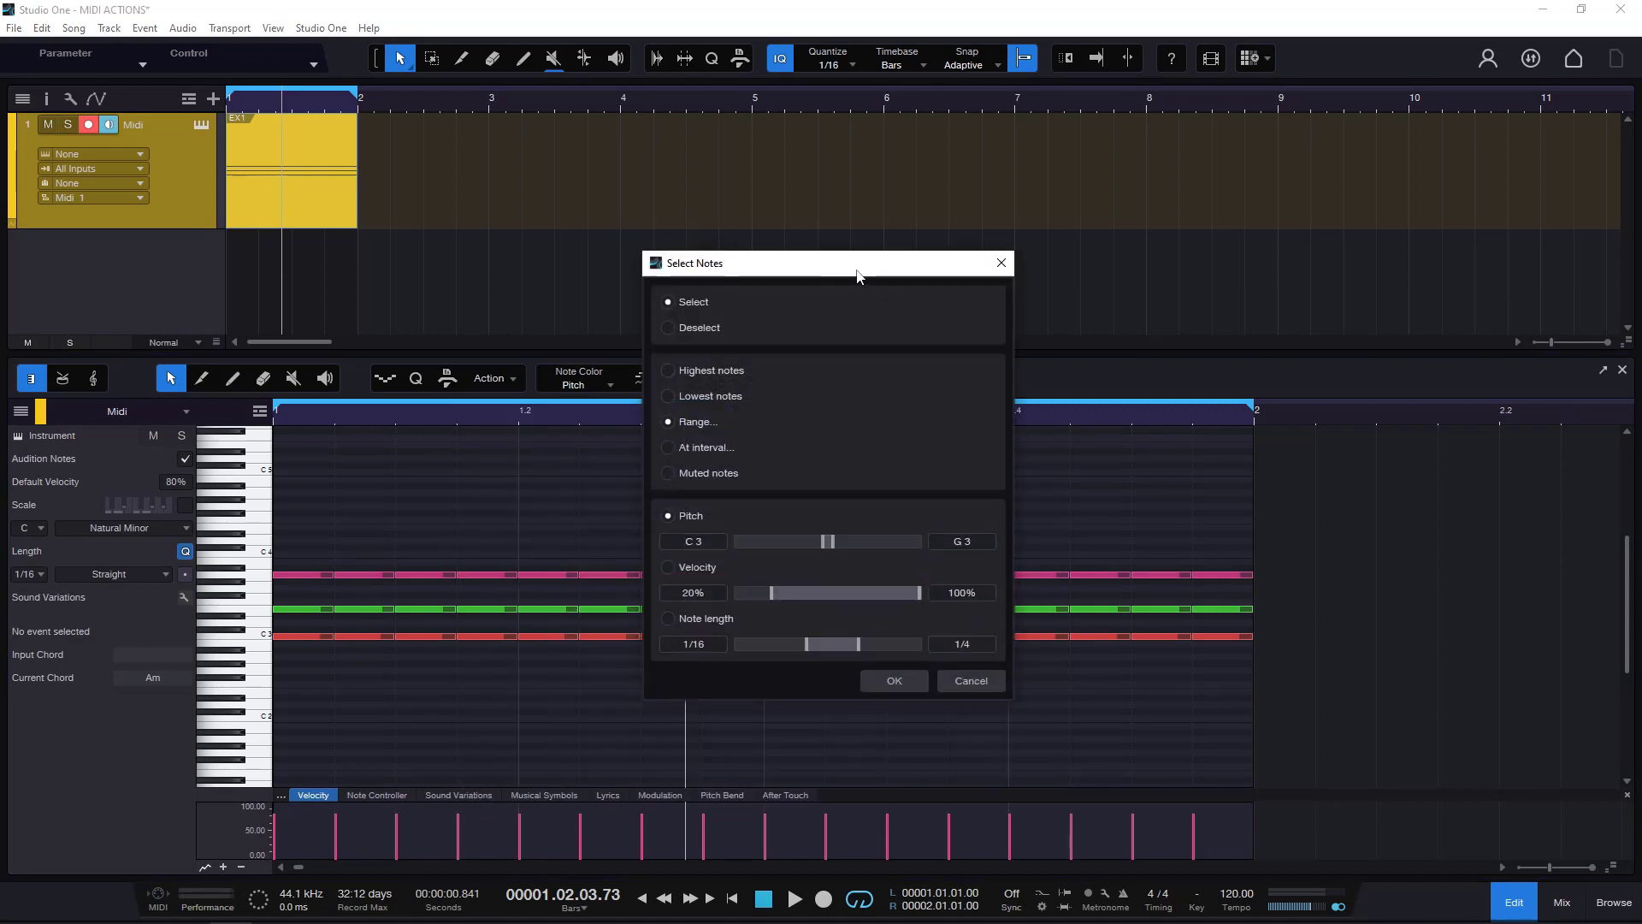
{"action": "left_click_drag", "start_coordinate": [859, 274], "coordinate": [1280, 277]}
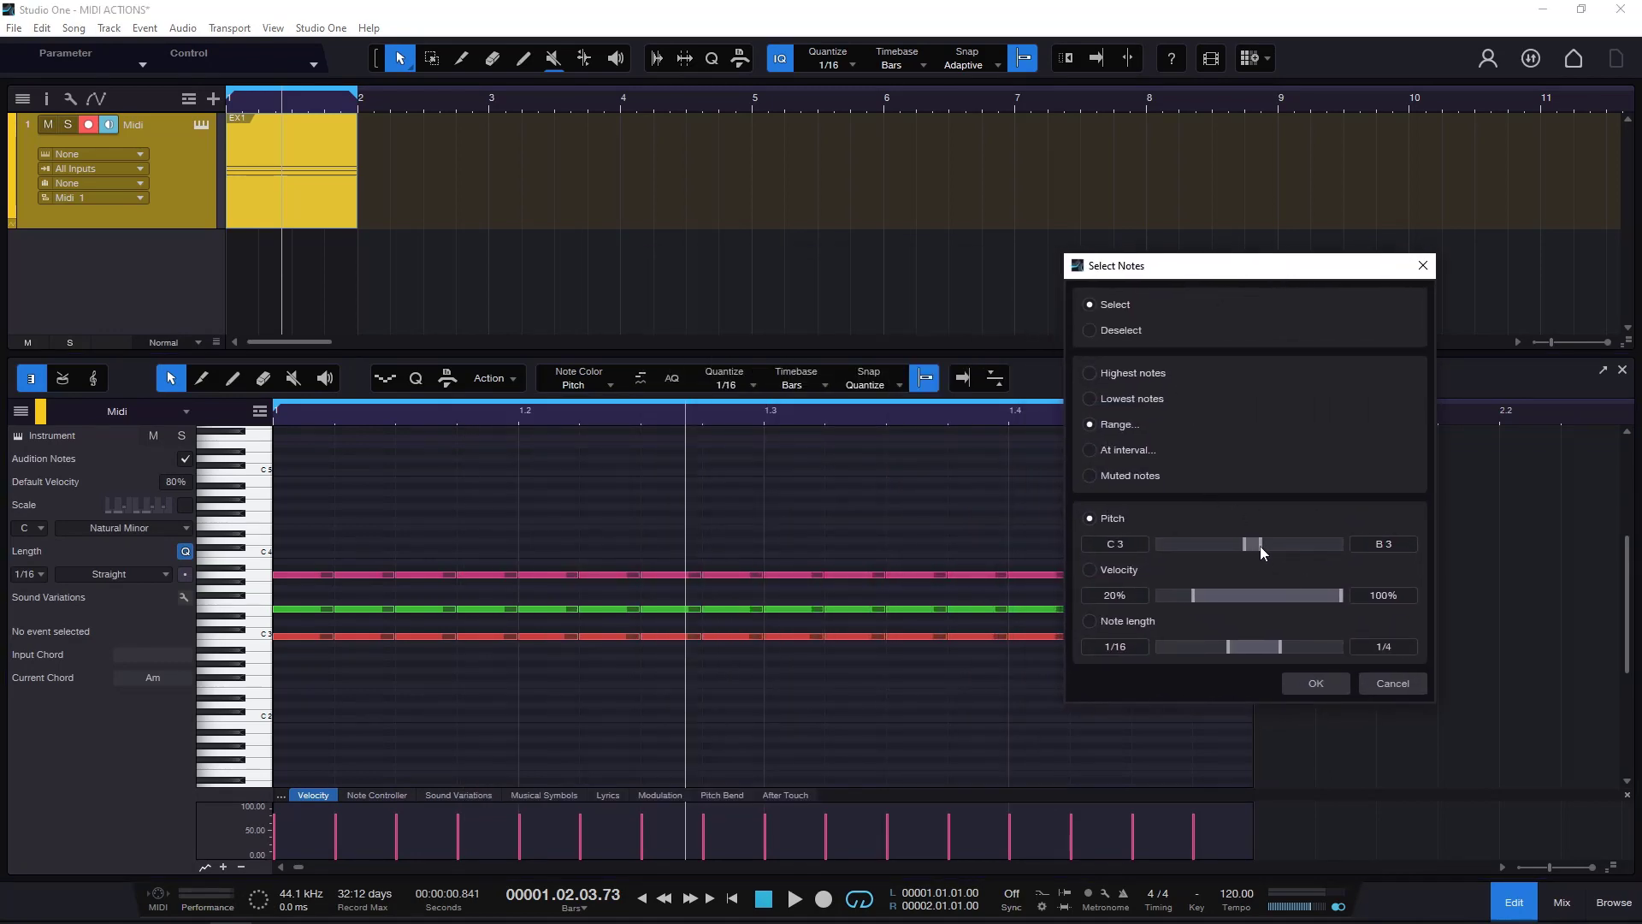
{"action": "left_click_drag", "start_coordinate": [1258, 545], "coordinate": [1274, 545]}
{"action": "left_click", "coordinate": [1090, 569]}
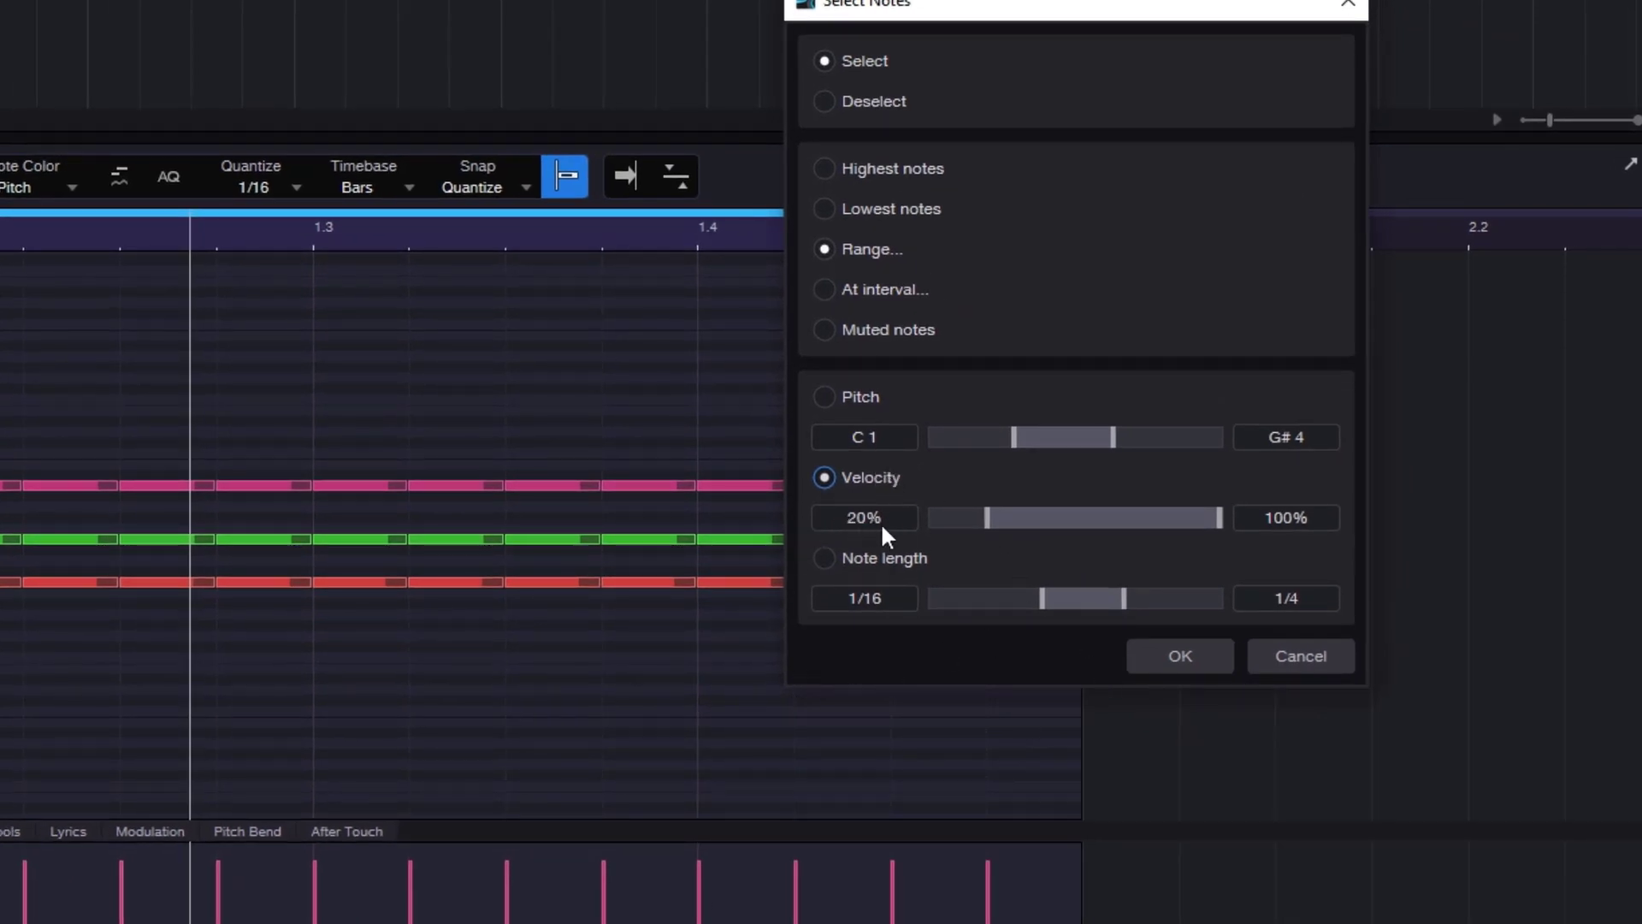
{"action": "left_click_drag", "start_coordinate": [1196, 520], "coordinate": [1042, 524]}
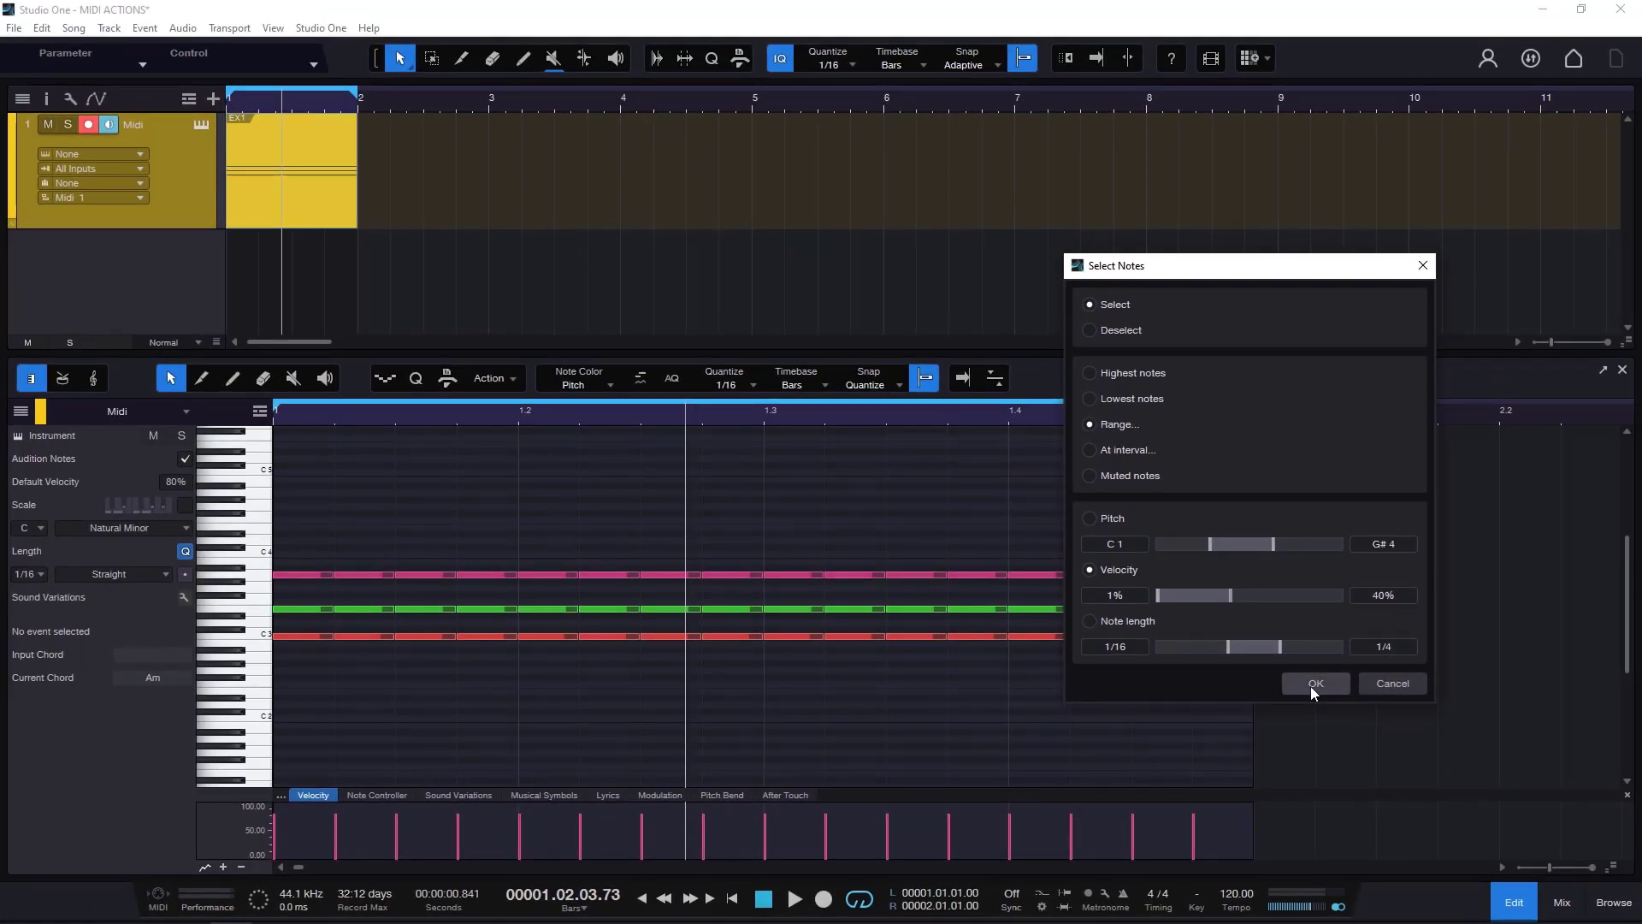
{"action": "left_click", "coordinate": [1314, 684]}
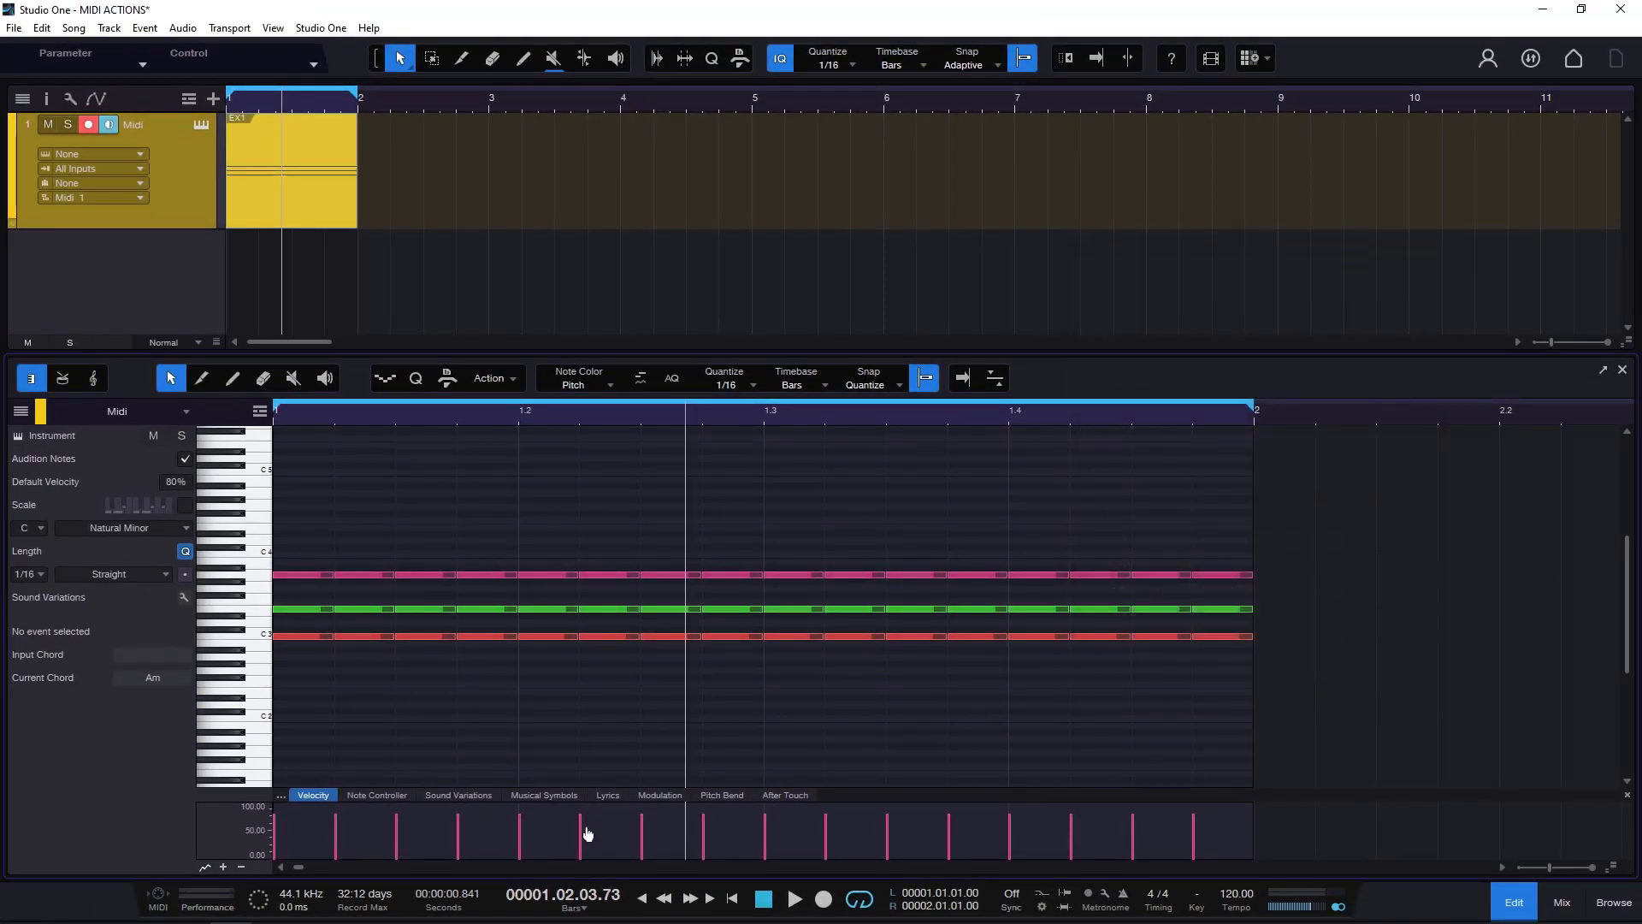
Raise the upper velocity limit of the Select Notes range to 90% and close the dialog
{"action": "mouse_move", "coordinate": [580, 823]}
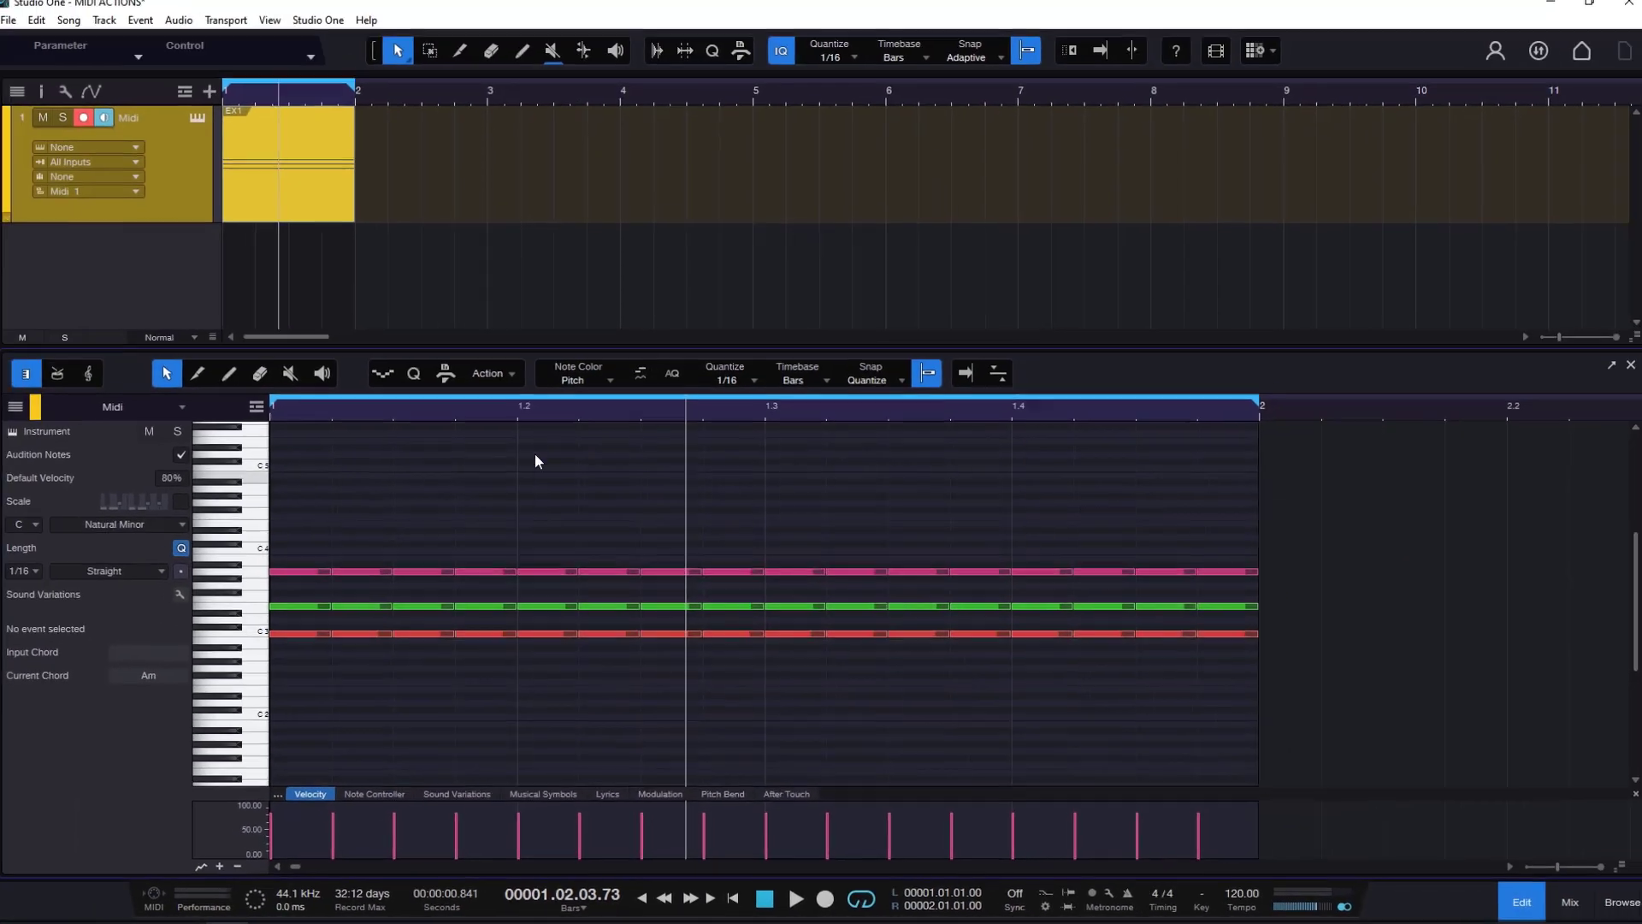
{"action": "left_click", "coordinate": [492, 378]}
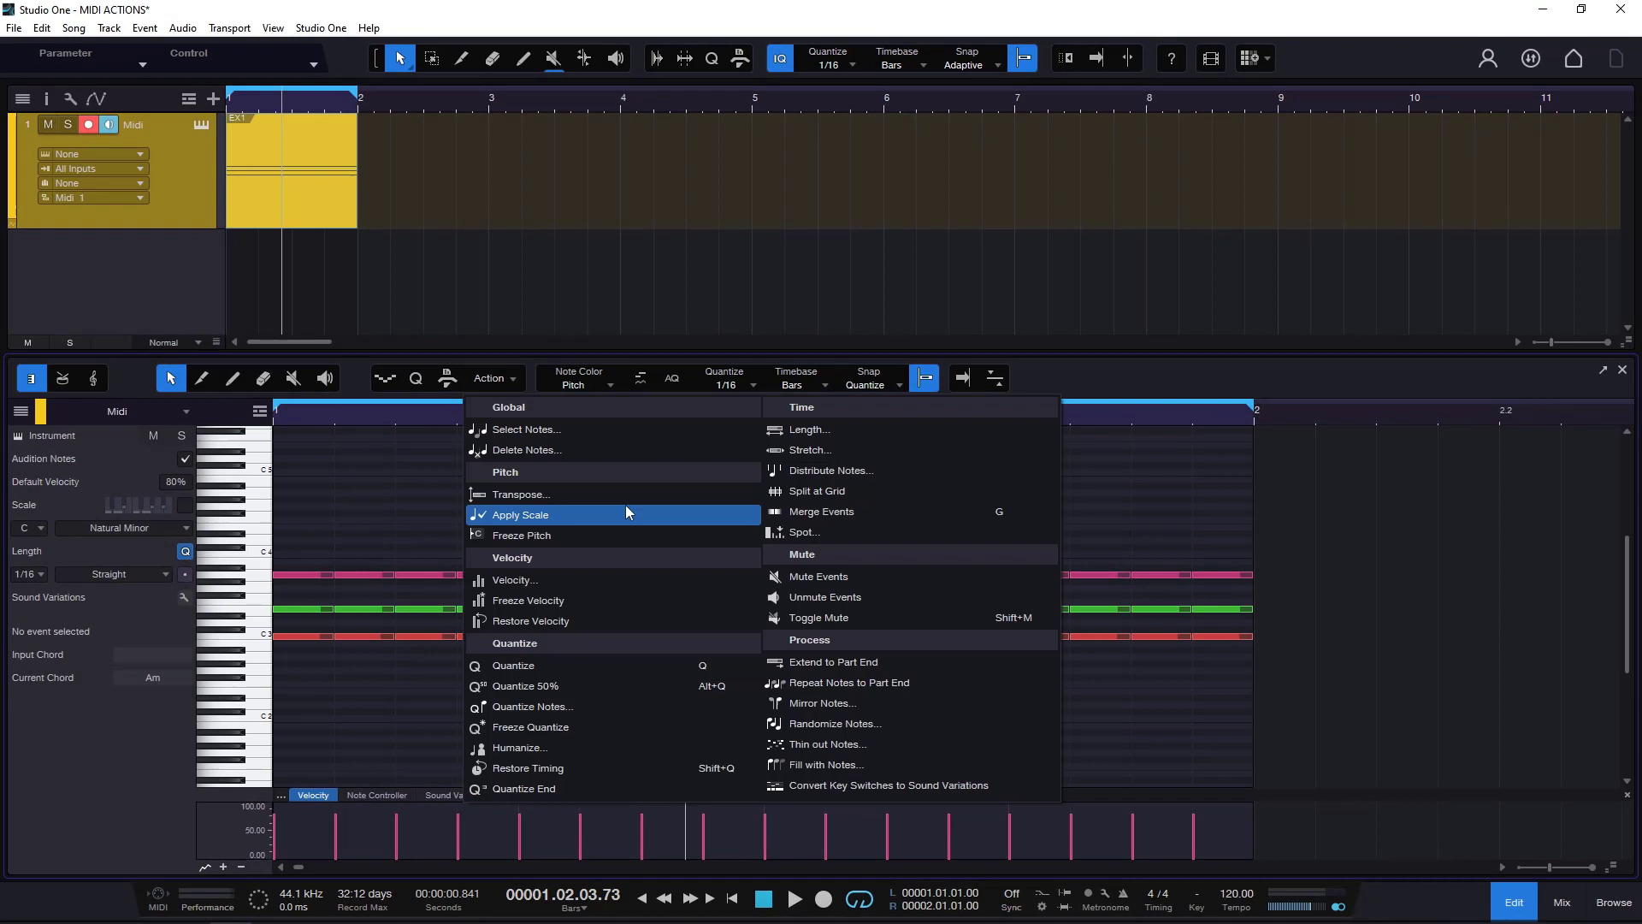
{"action": "left_click", "coordinate": [565, 430]}
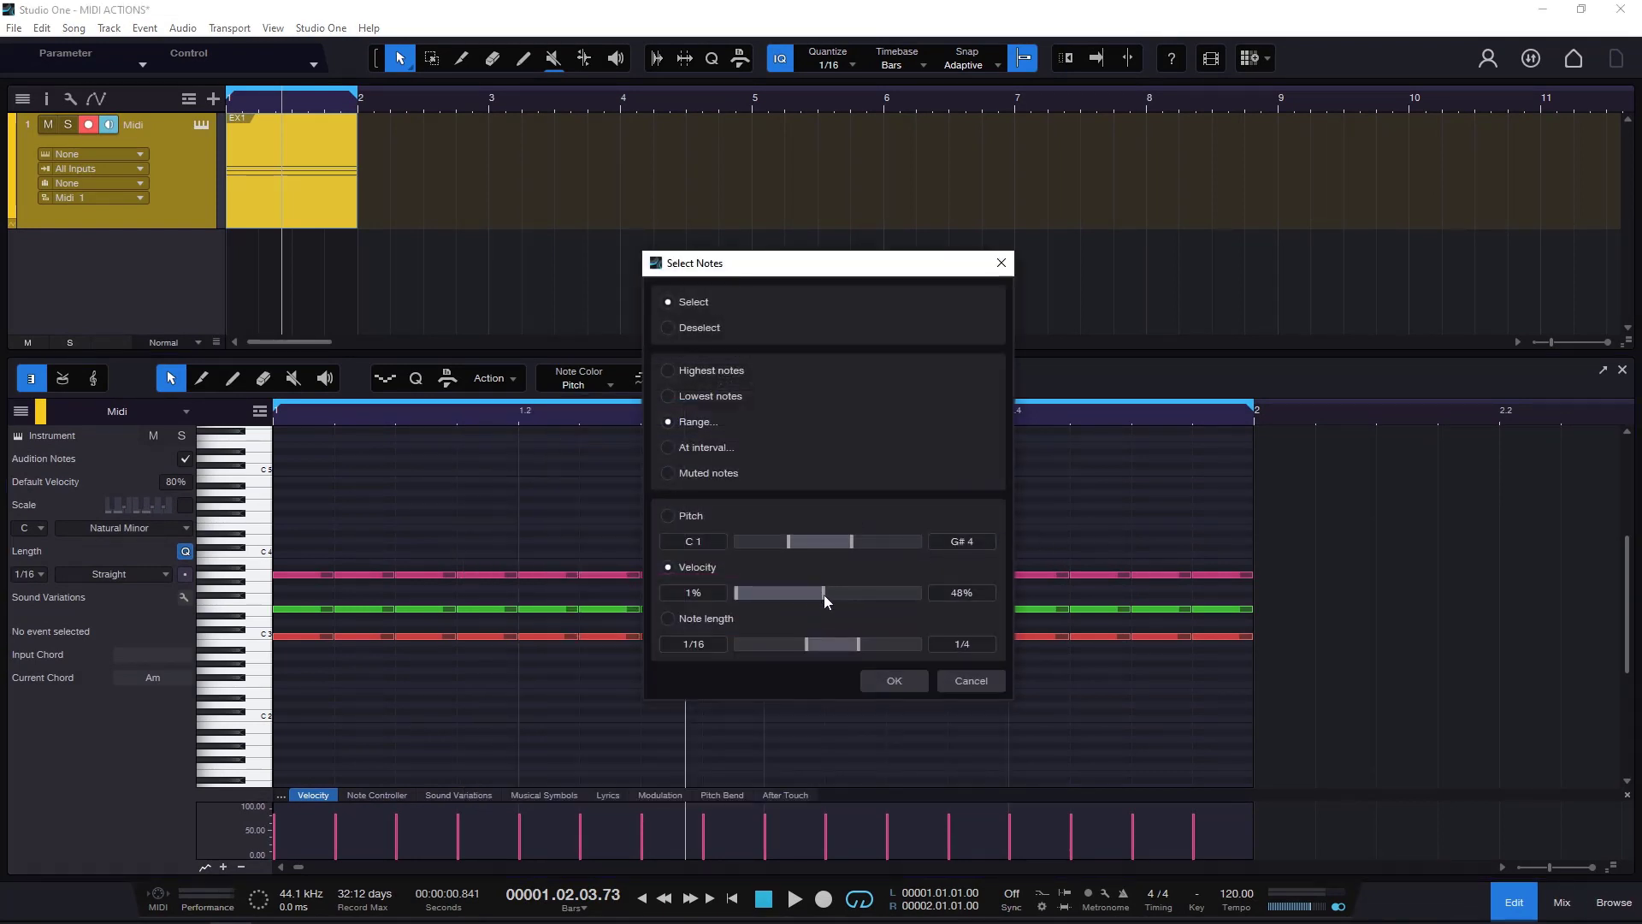
{"action": "left_click_drag", "start_coordinate": [860, 597], "coordinate": [889, 596]}
{"action": "left_click", "coordinate": [970, 681]}
Raise the velocity of the chord at 1.4 to 100% and select the notes with 1% to 90% velocity using Select Notes
{"action": "left_click_drag", "start_coordinate": [1043, 546], "coordinate": [1071, 713]}
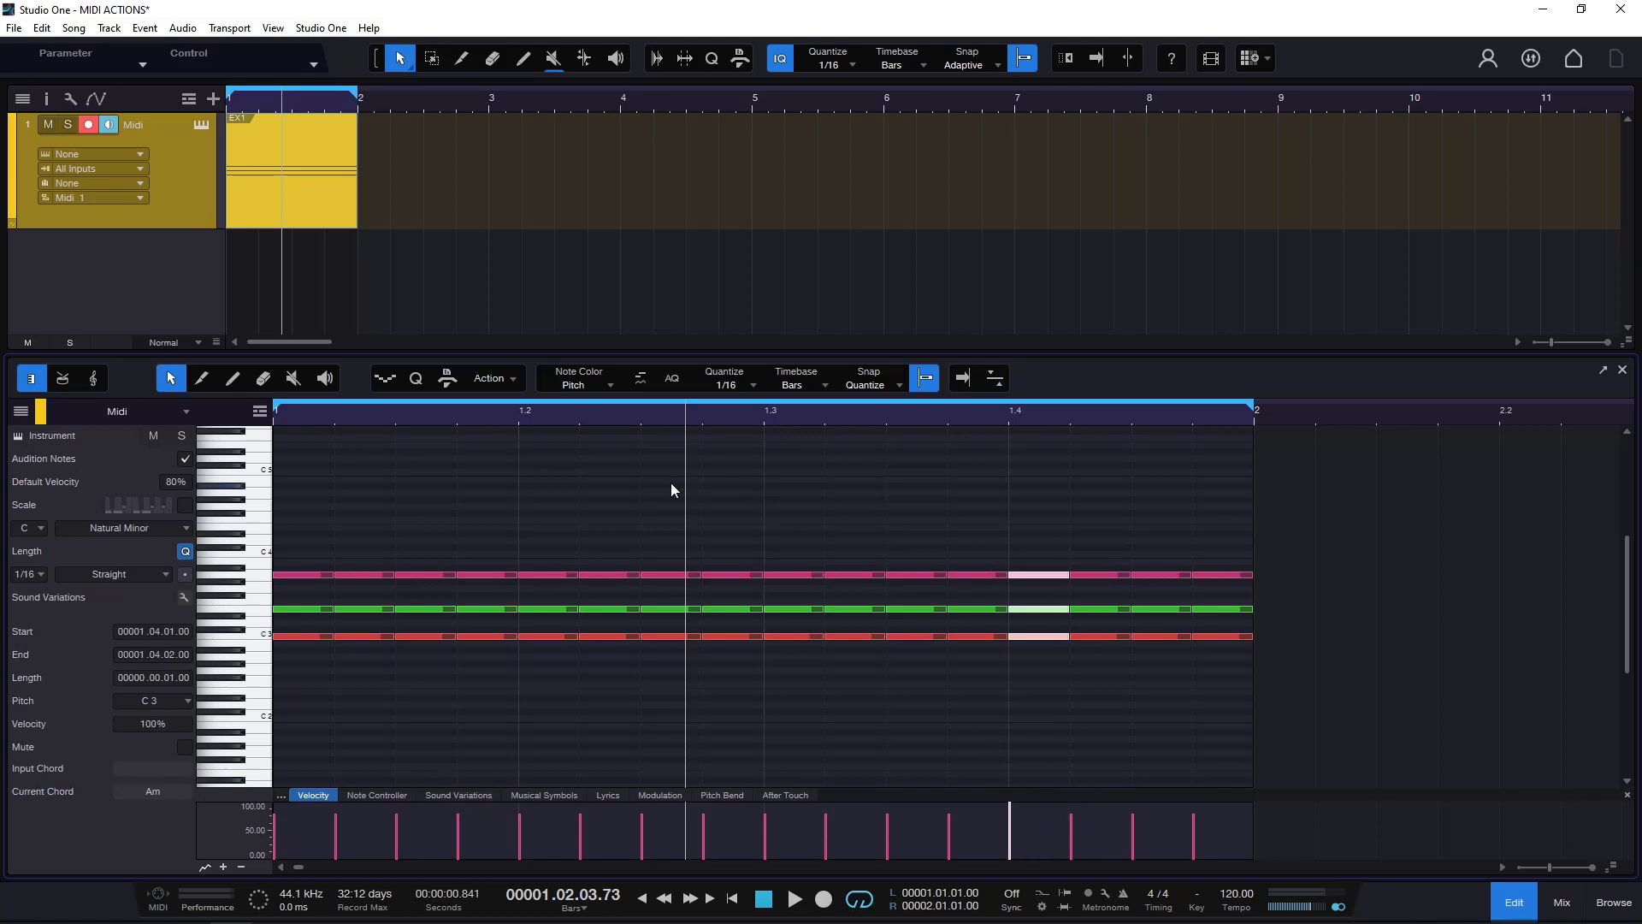
{"action": "left_click", "coordinate": [489, 378]}
{"action": "left_click", "coordinate": [557, 426]}
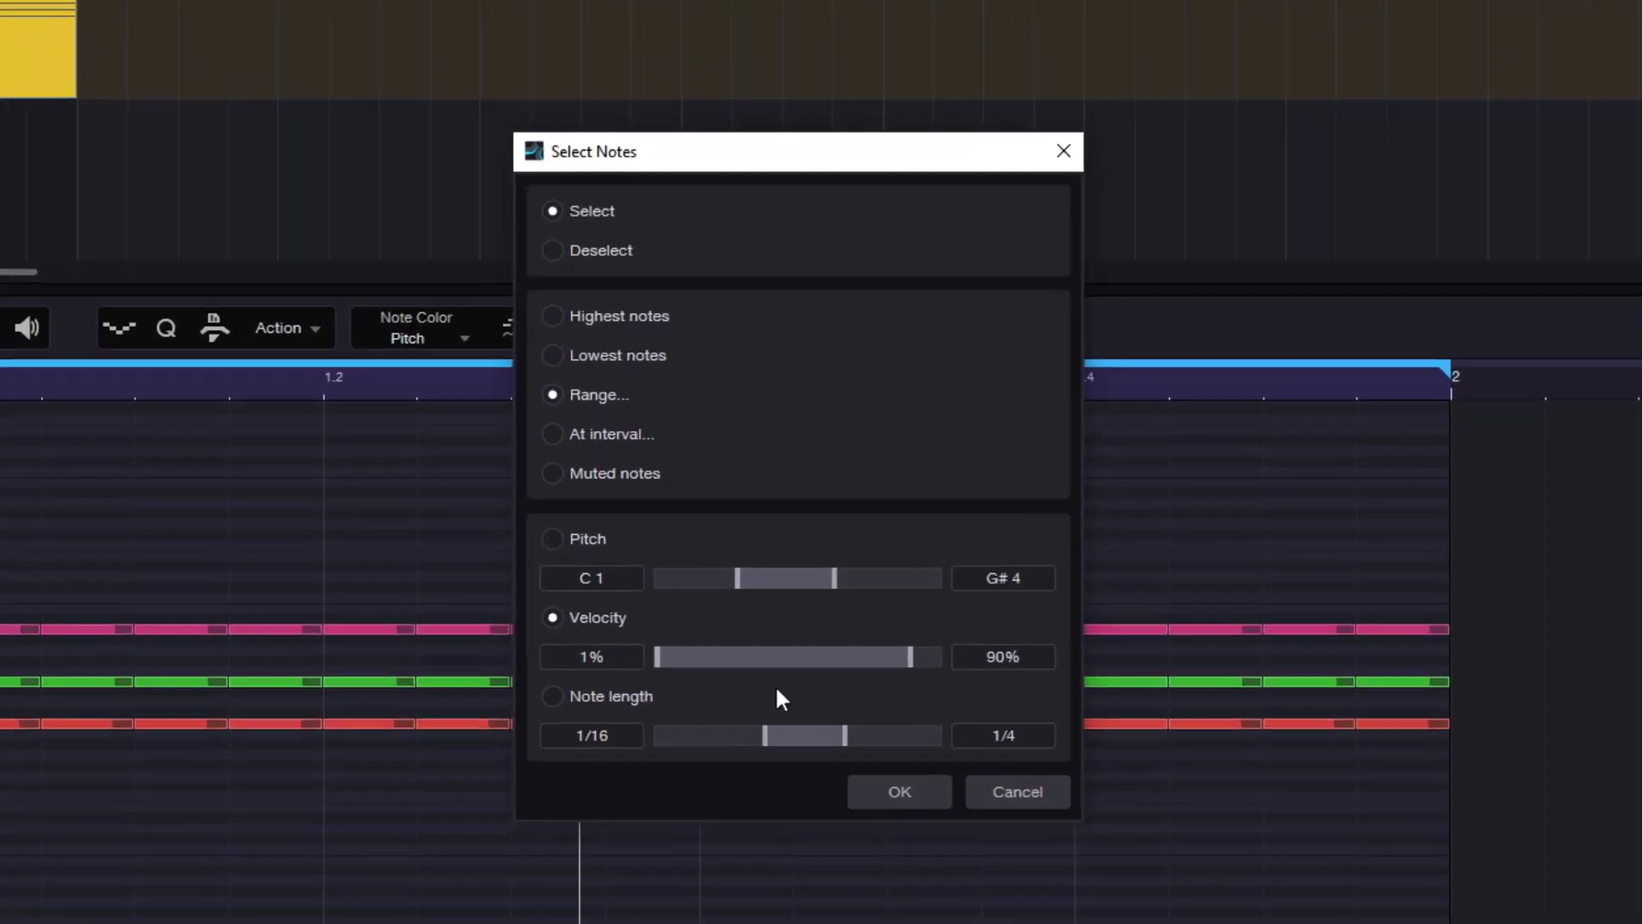
{"action": "mouse_move", "coordinate": [903, 665]}
{"action": "left_mouse_down"}
{"action": "mouse_move", "coordinate": [920, 675]}
{"action": "mouse_move", "coordinate": [858, 667]}
{"action": "mouse_move", "coordinate": [907, 656]}
{"action": "left_mouse_up"}
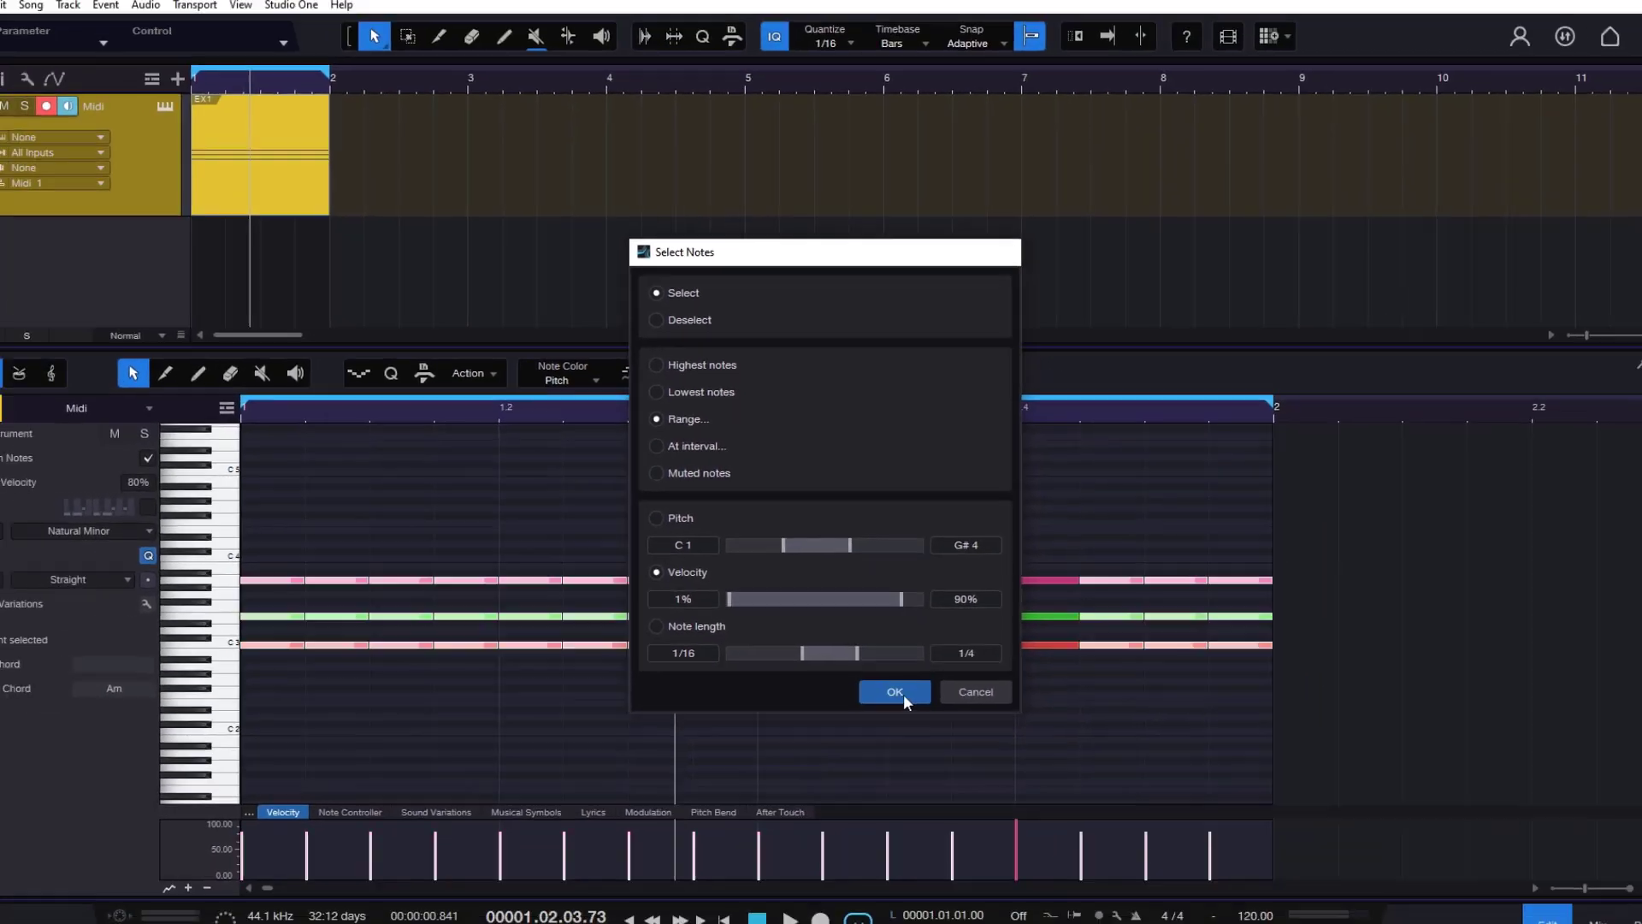
{"action": "left_click", "coordinate": [895, 691]}
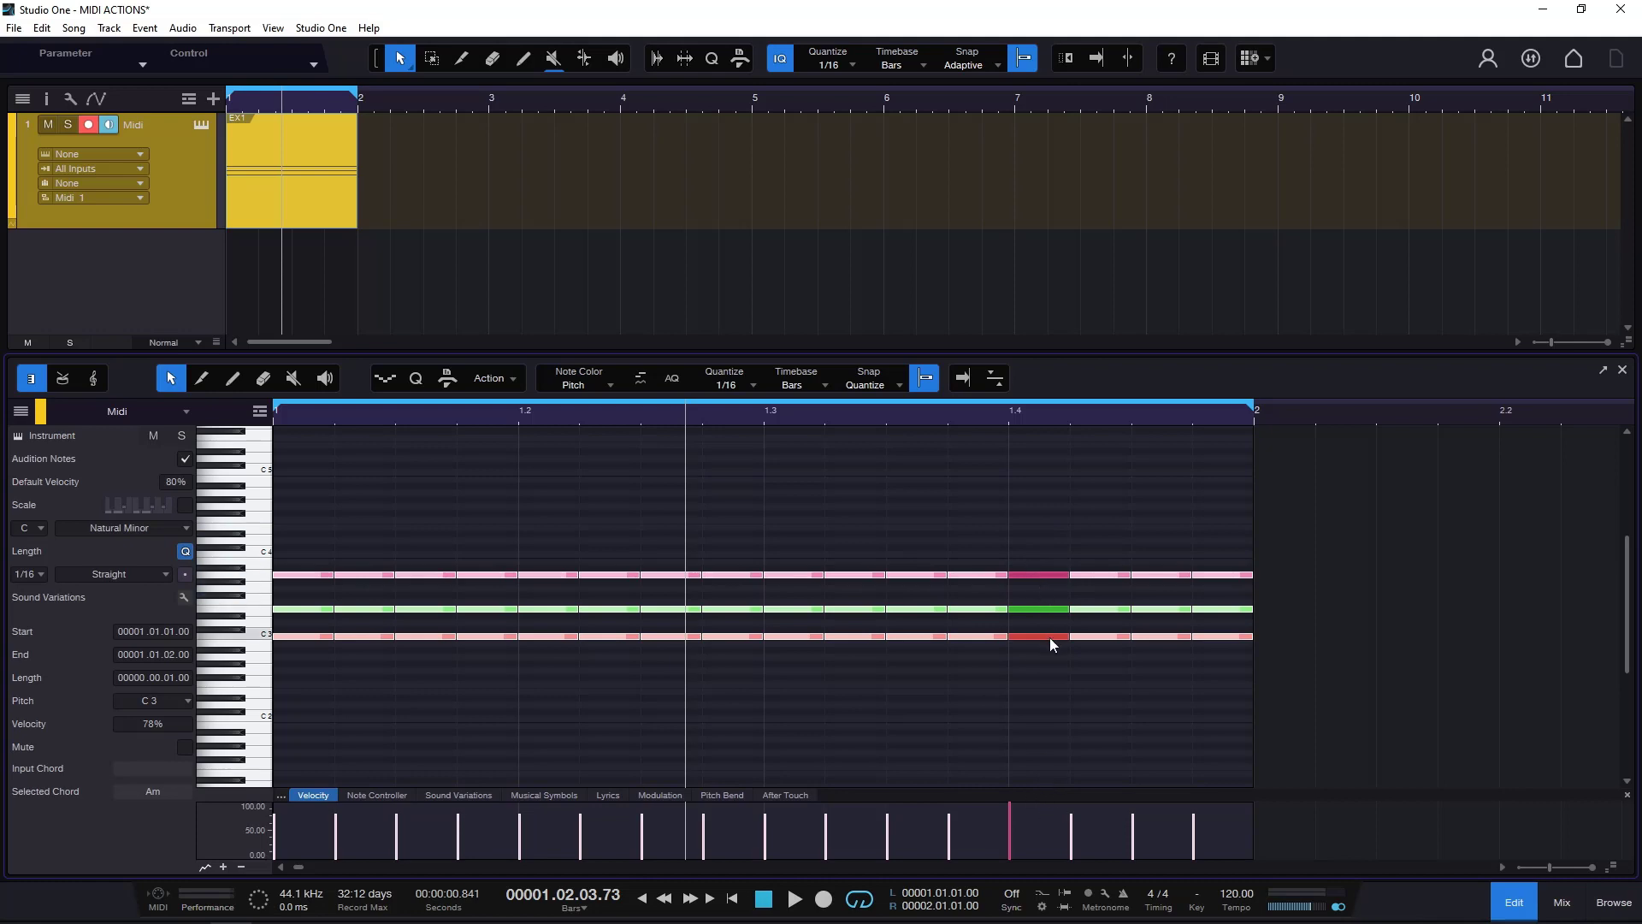
Select the notes between 1/16 and 1/4 long in the Ex1 part with the Select Notes range
{"action": "left_click", "coordinate": [1049, 638]}
{"action": "left_click", "coordinate": [515, 379]}
{"action": "left_click", "coordinate": [547, 431]}
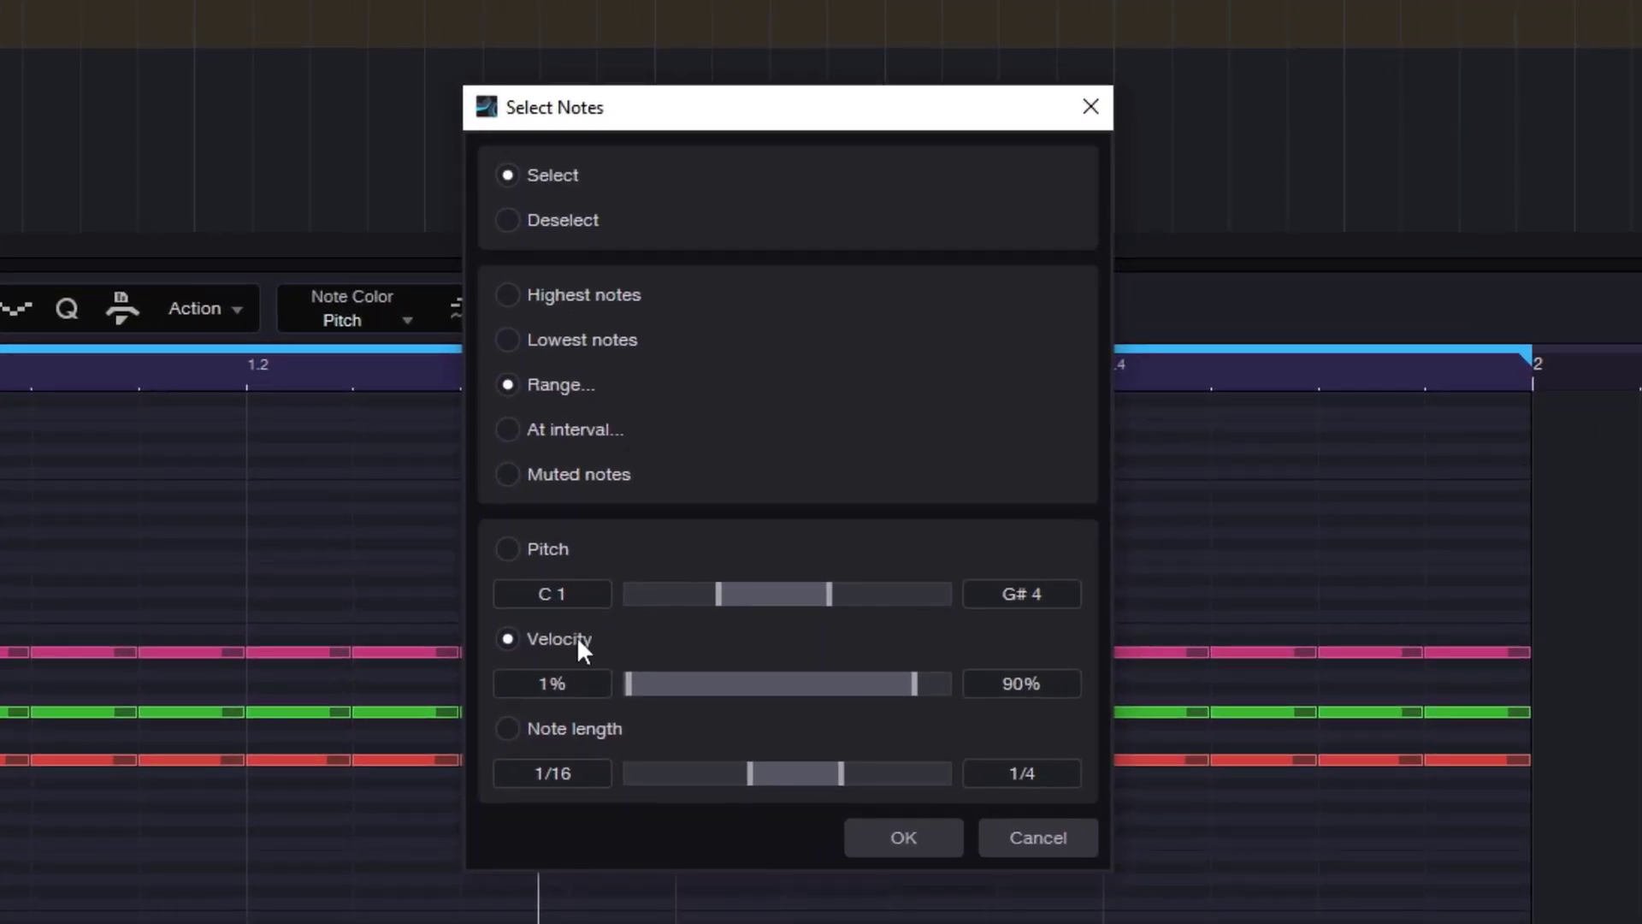
{"action": "left_click", "coordinate": [511, 737]}
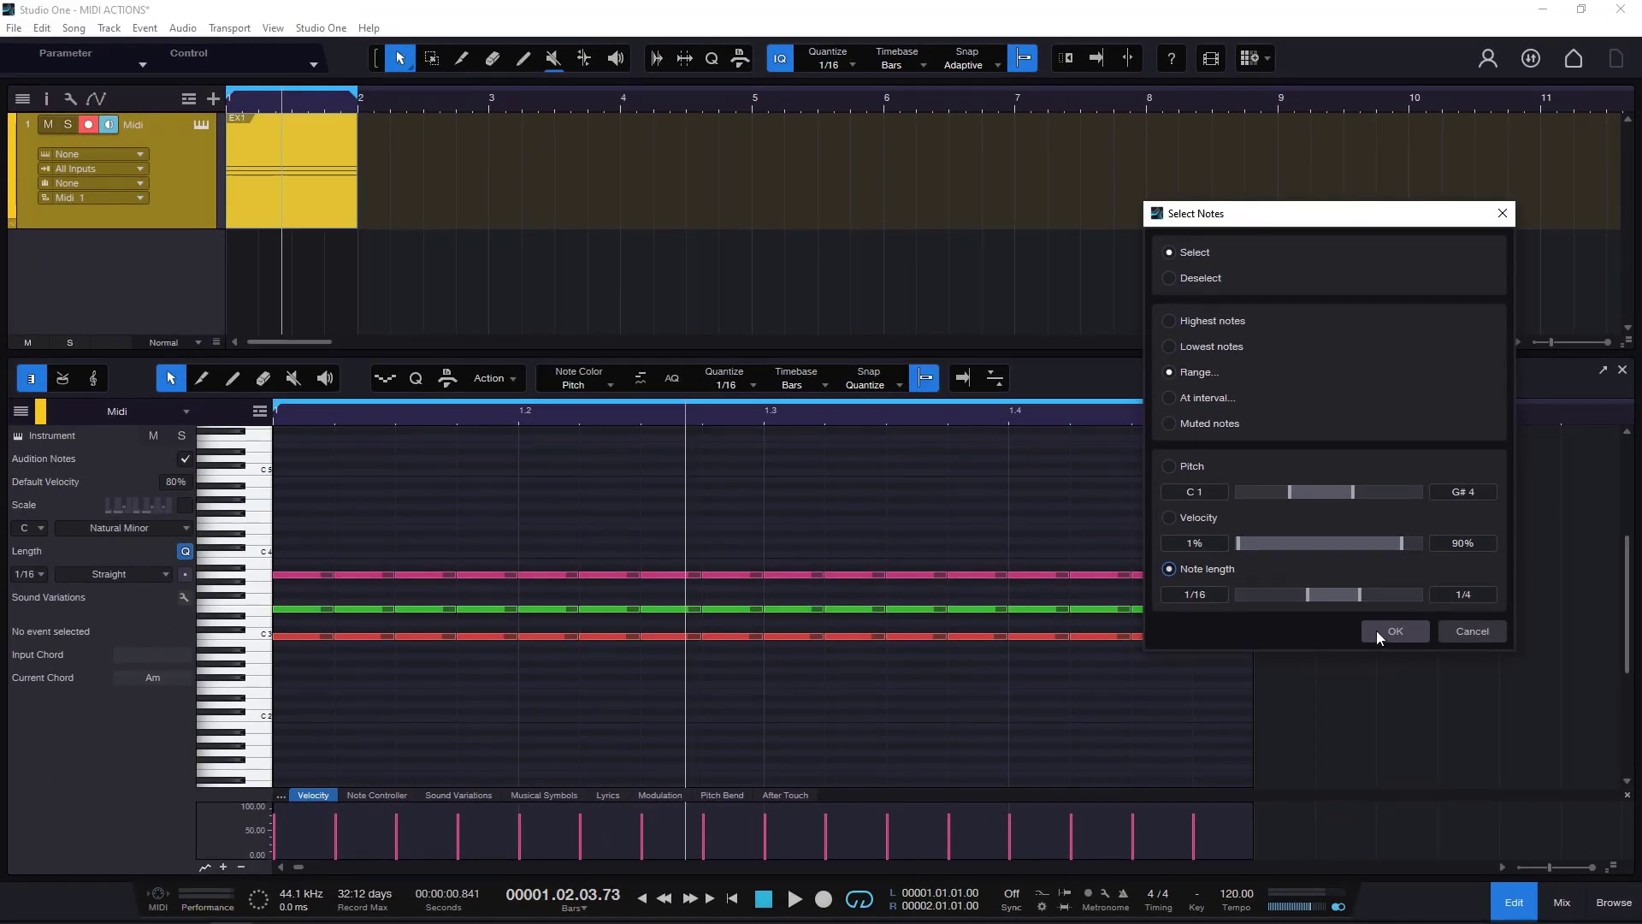
{"action": "left_click", "coordinate": [1335, 586]}
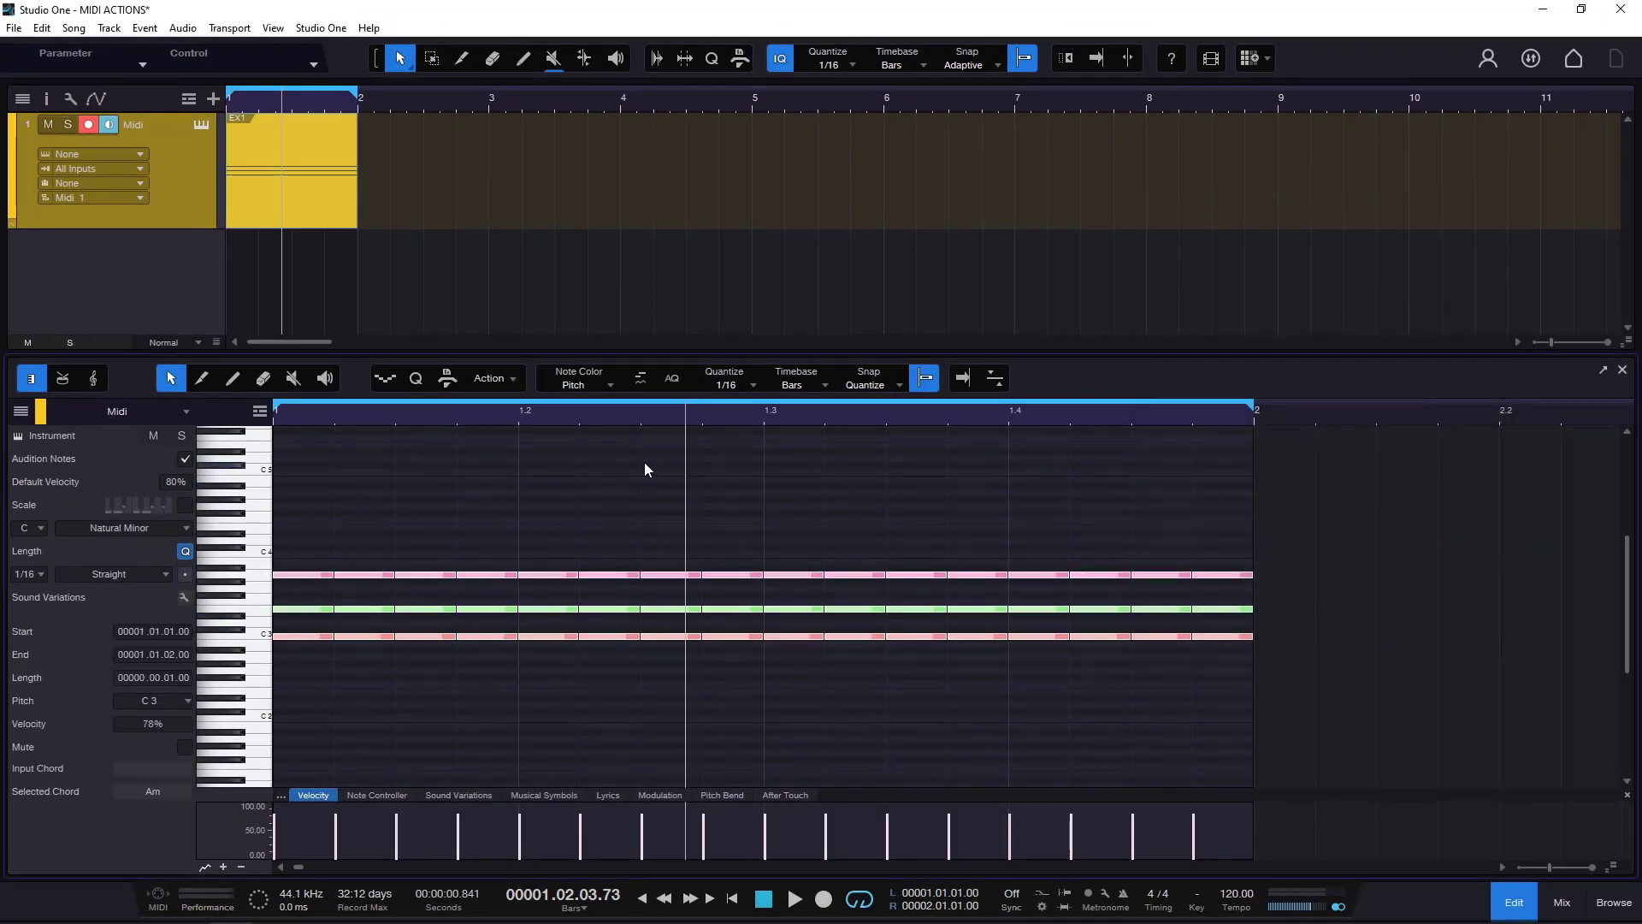
Bring up the EX2 part in place of Ex1 and select all of its notes
{"action": "key", "text": "ctrl+z"}
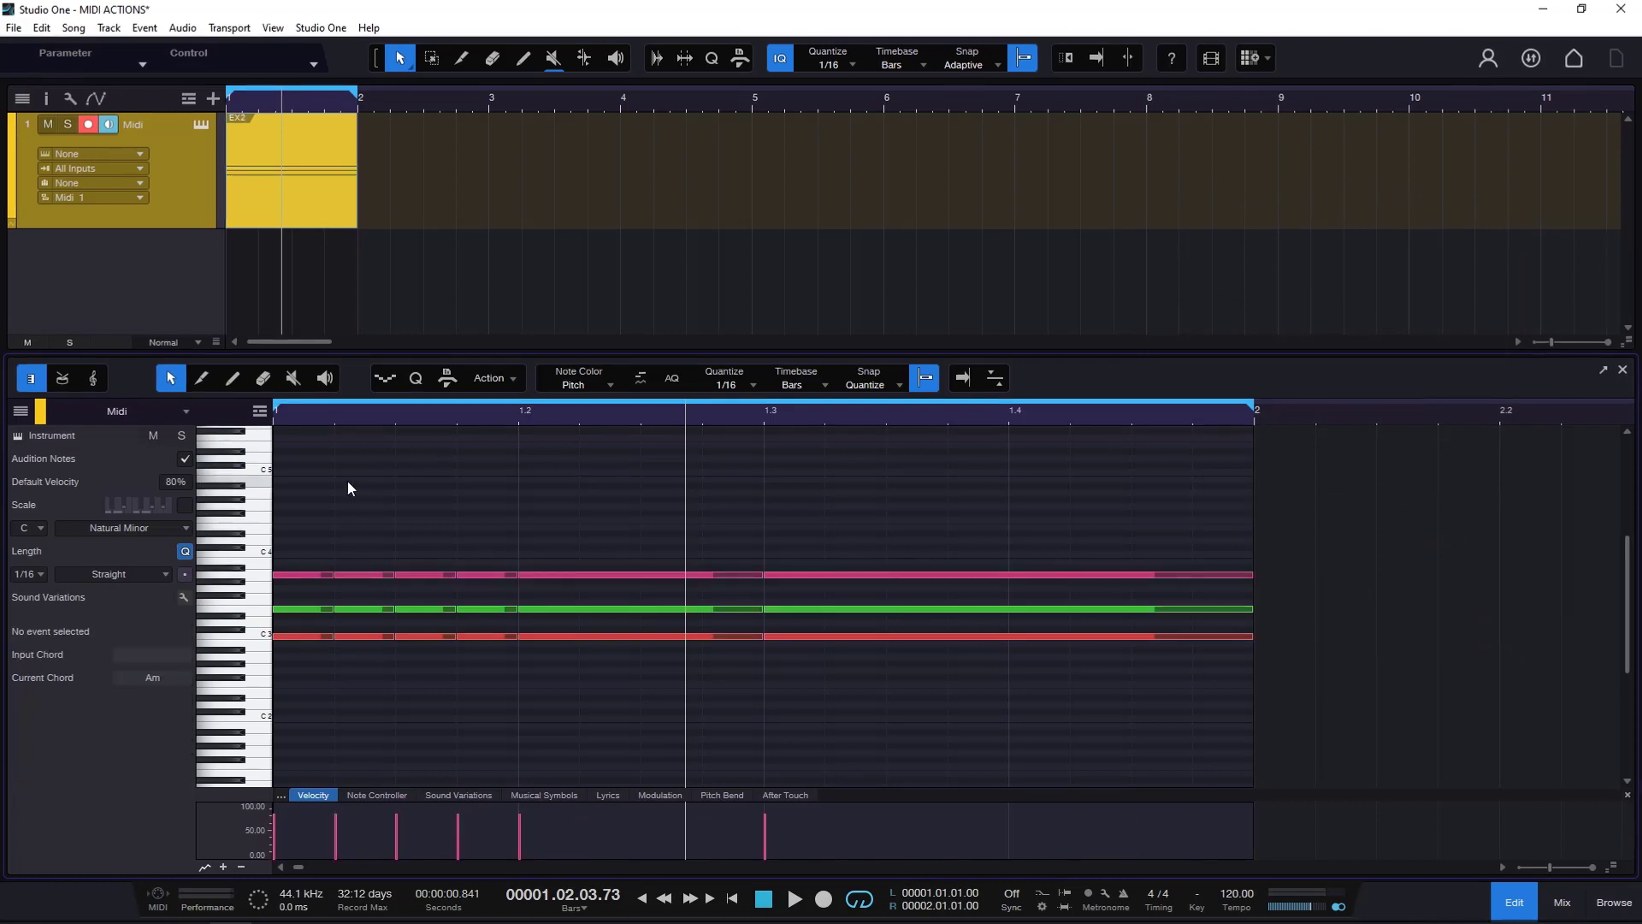
{"action": "left_click_drag", "start_coordinate": [310, 496], "coordinate": [310, 534]}
{"action": "left_click_drag", "start_coordinate": [198, 459], "coordinate": [1297, 714]}
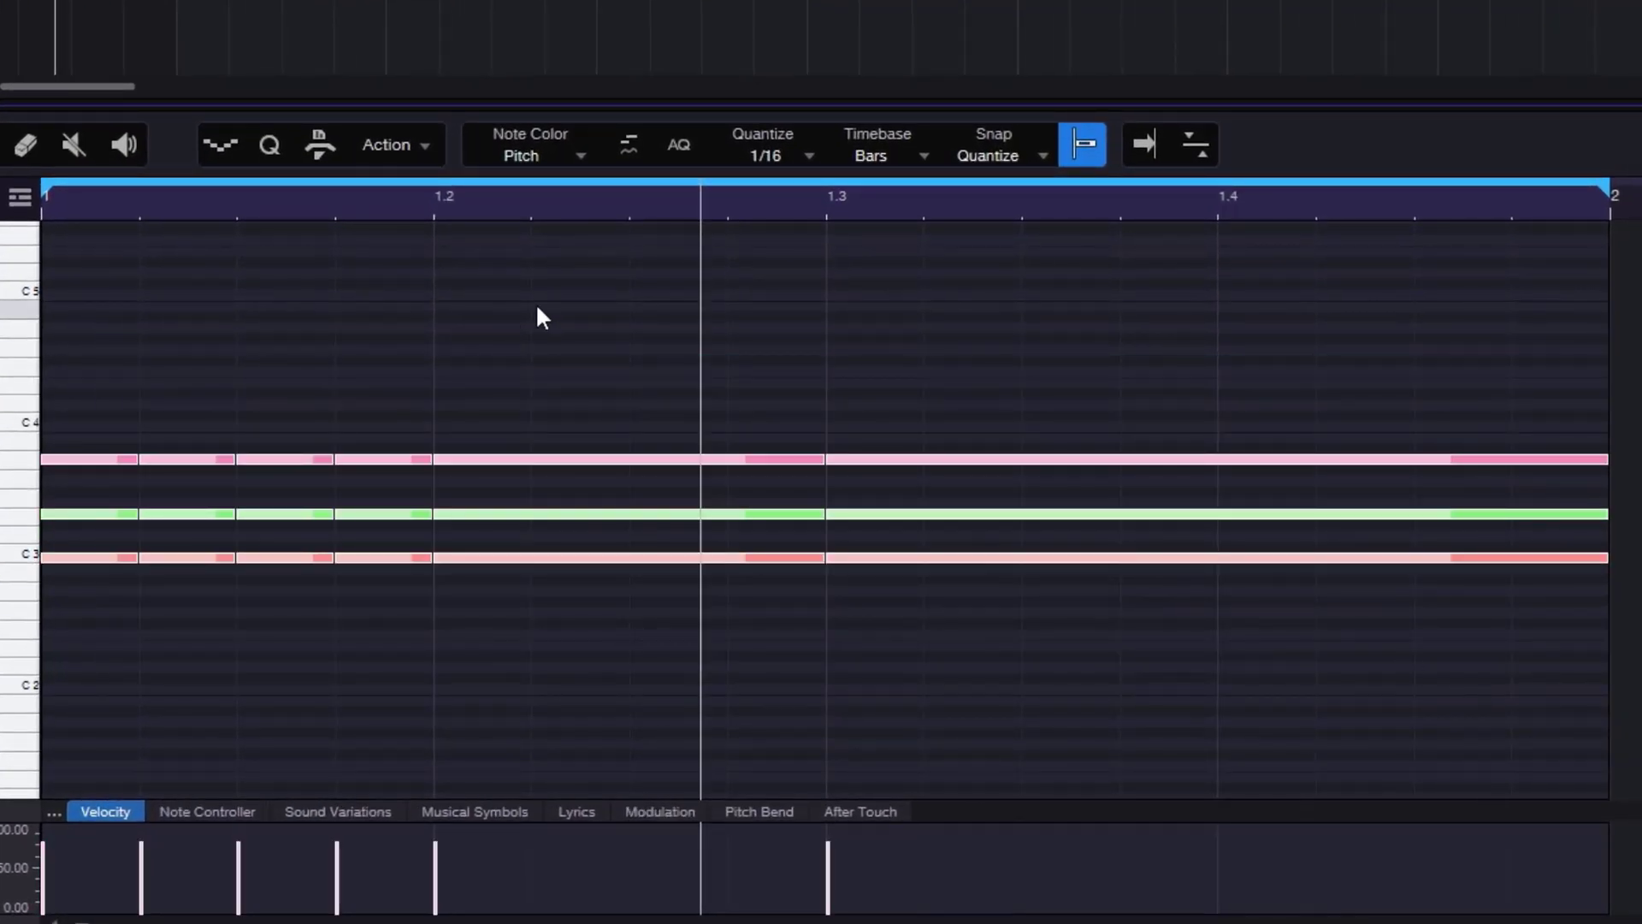
Select the EX2 notes from 1/16 to 1/4 long with Select Notes, then select the long chord at 1.3 instead
{"action": "left_click", "coordinate": [423, 145]}
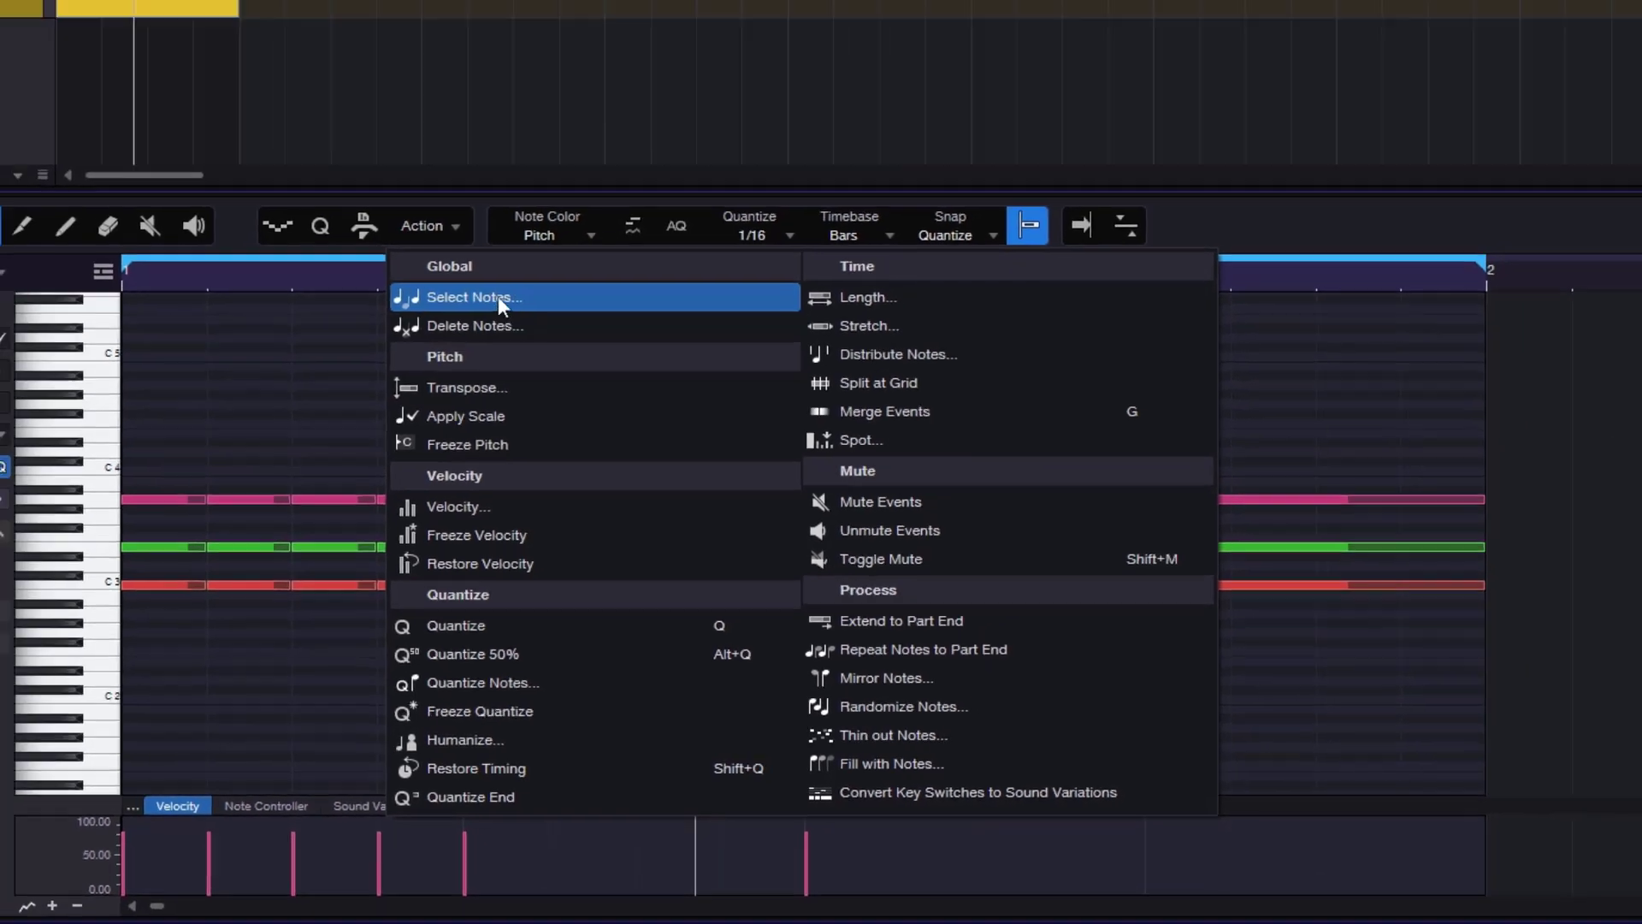
{"action": "left_click", "coordinate": [445, 227]}
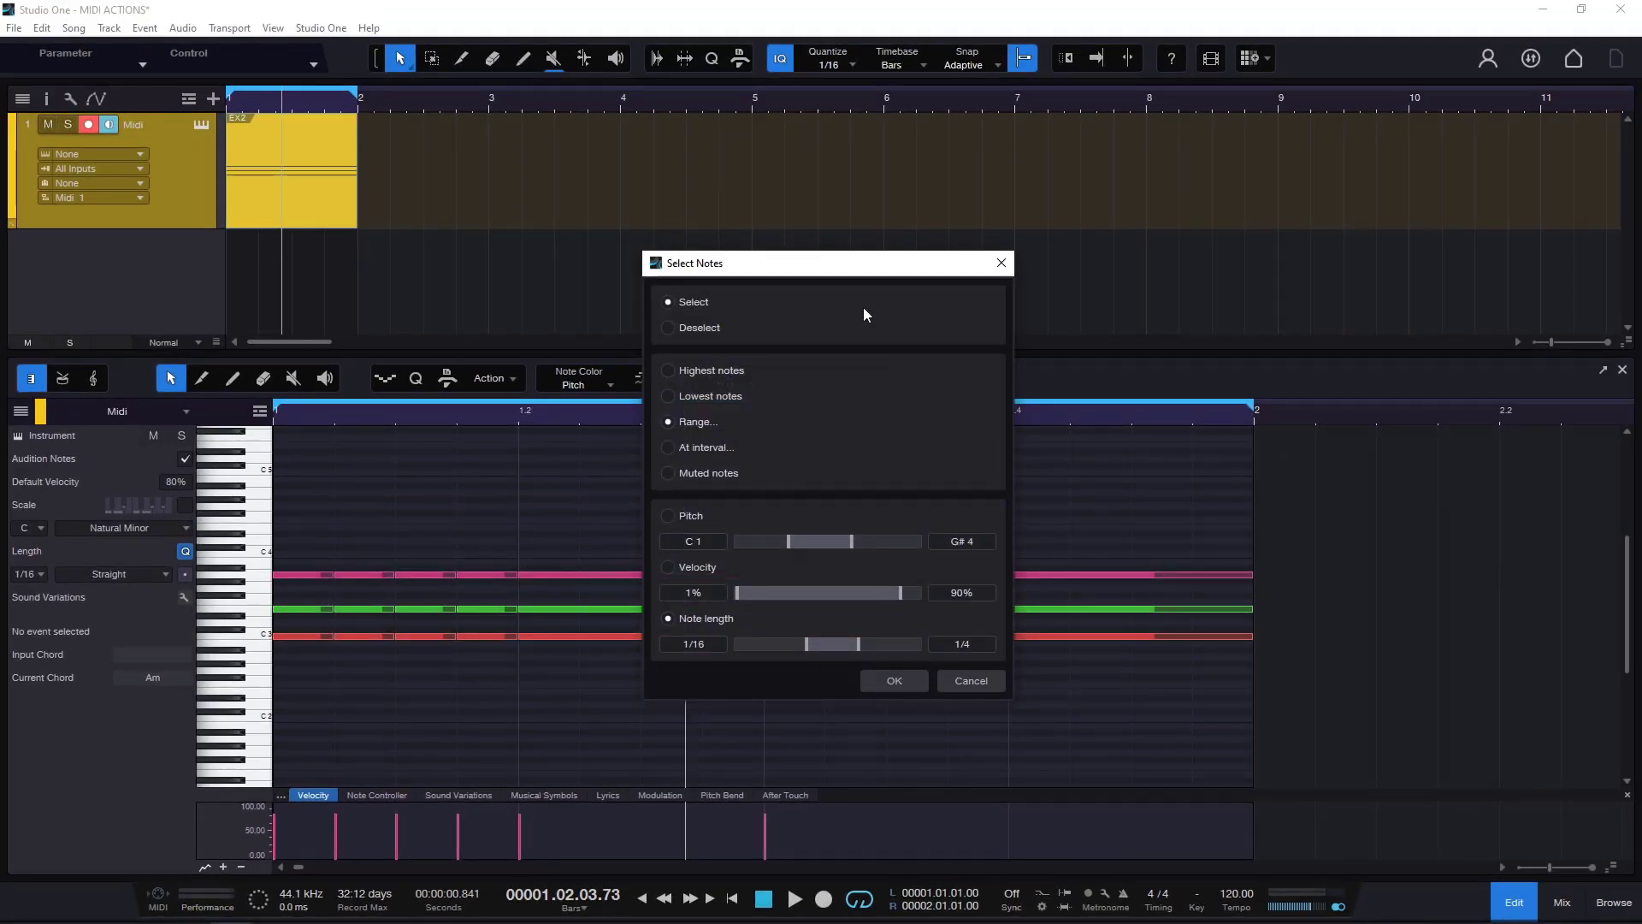
{"action": "left_click_drag", "start_coordinate": [832, 269], "coordinate": [1340, 273]}
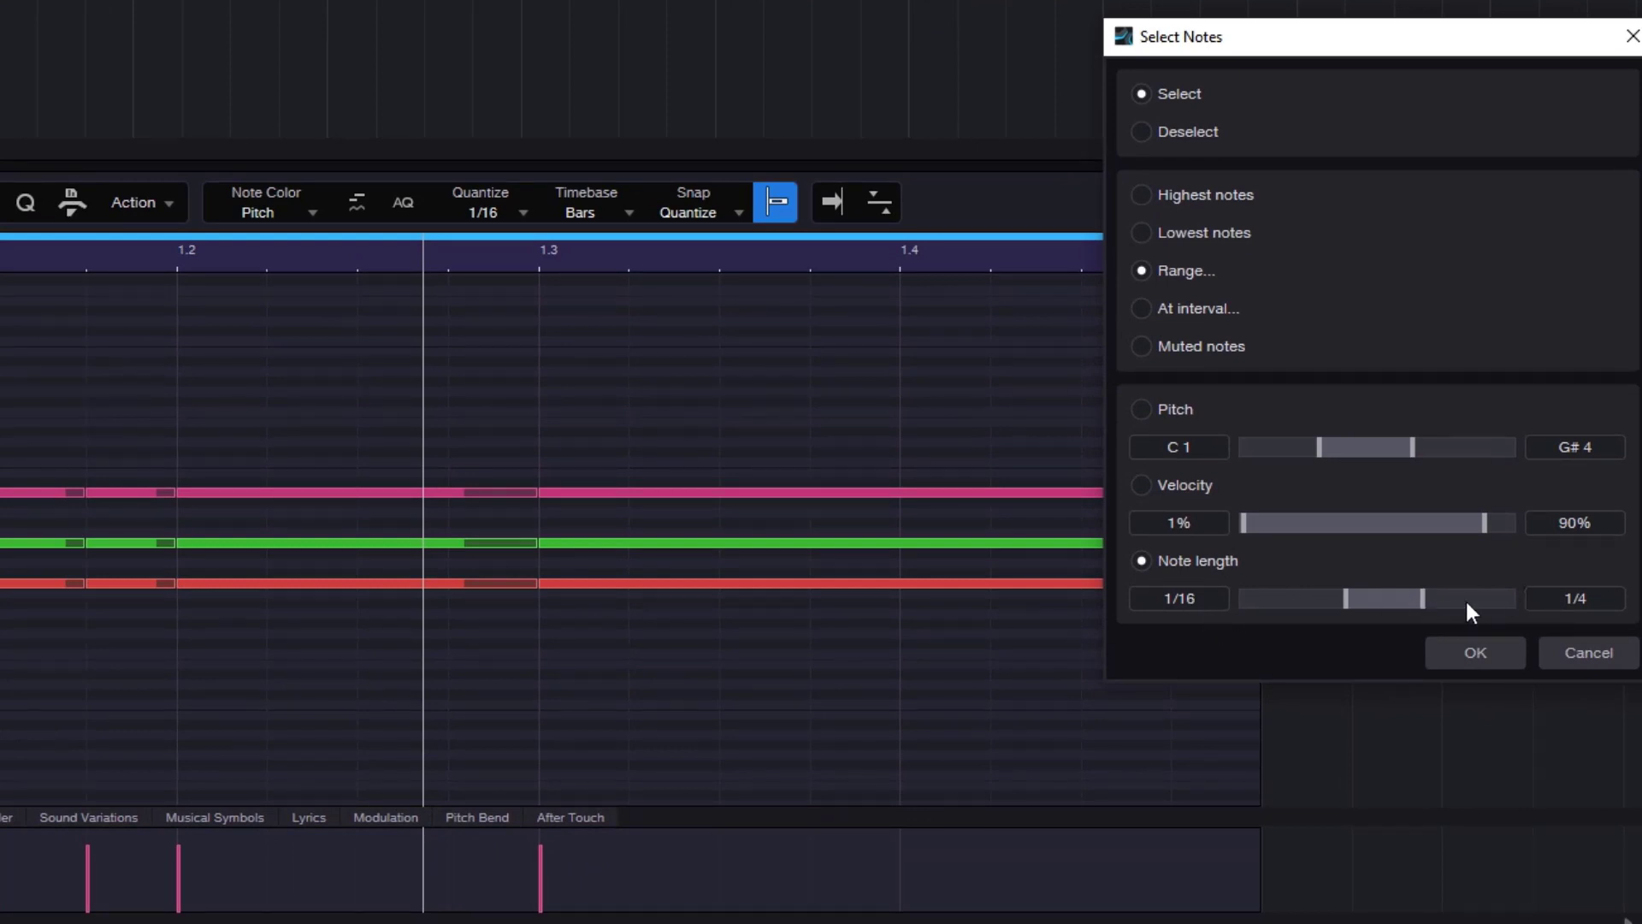
{"action": "left_click", "coordinate": [1454, 657]}
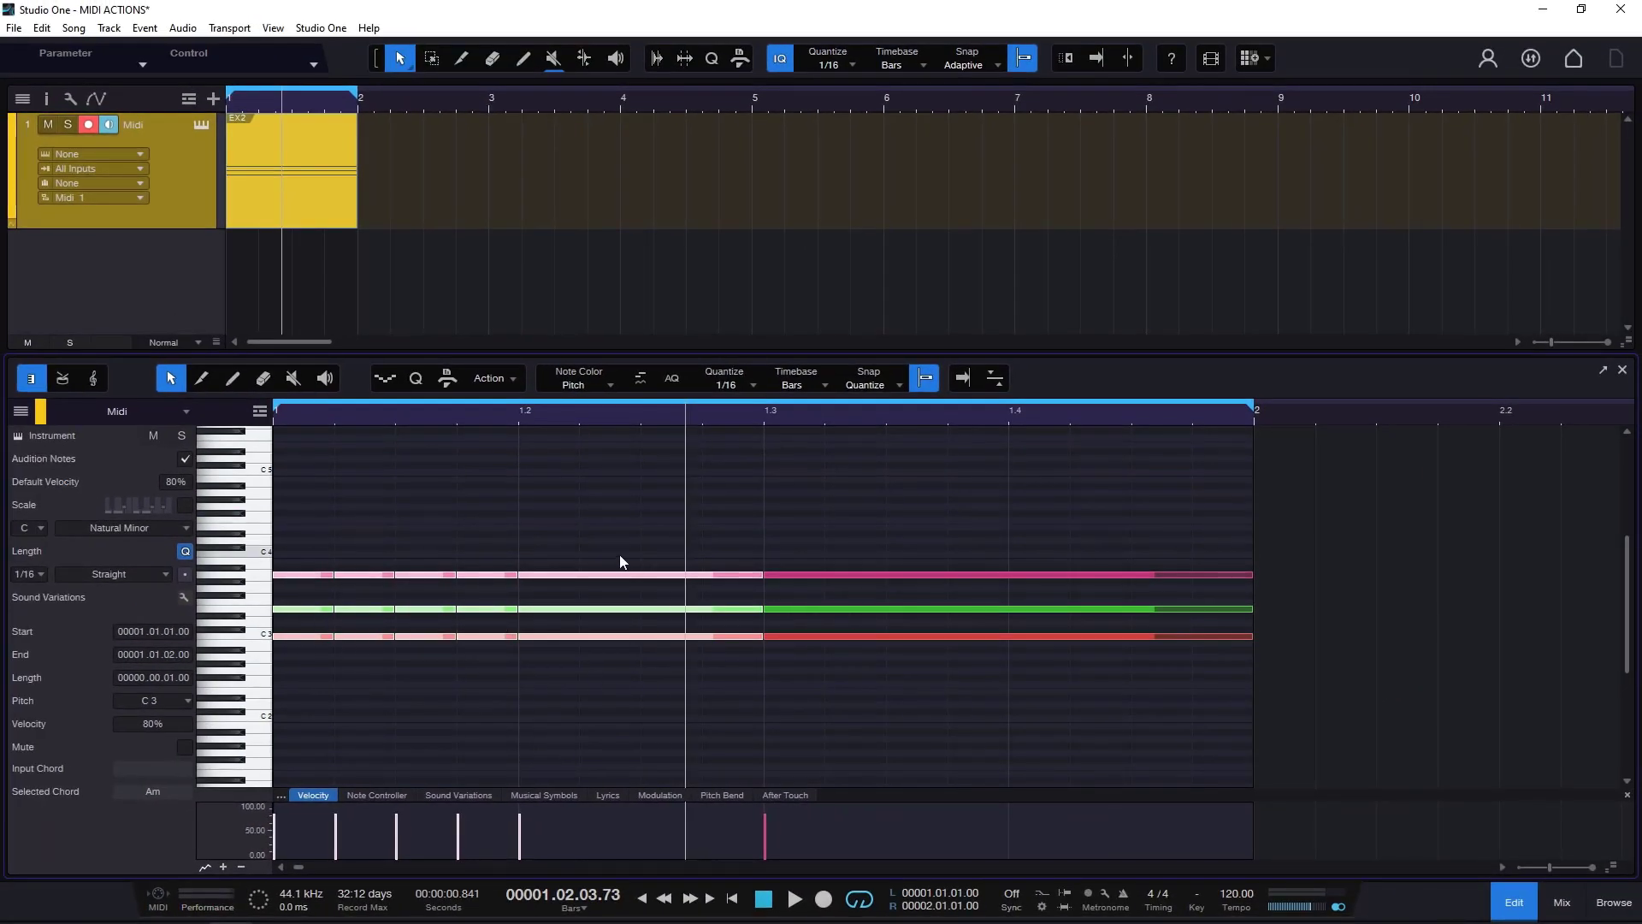
{"action": "left_click_drag", "start_coordinate": [885, 510], "coordinate": [1173, 724]}
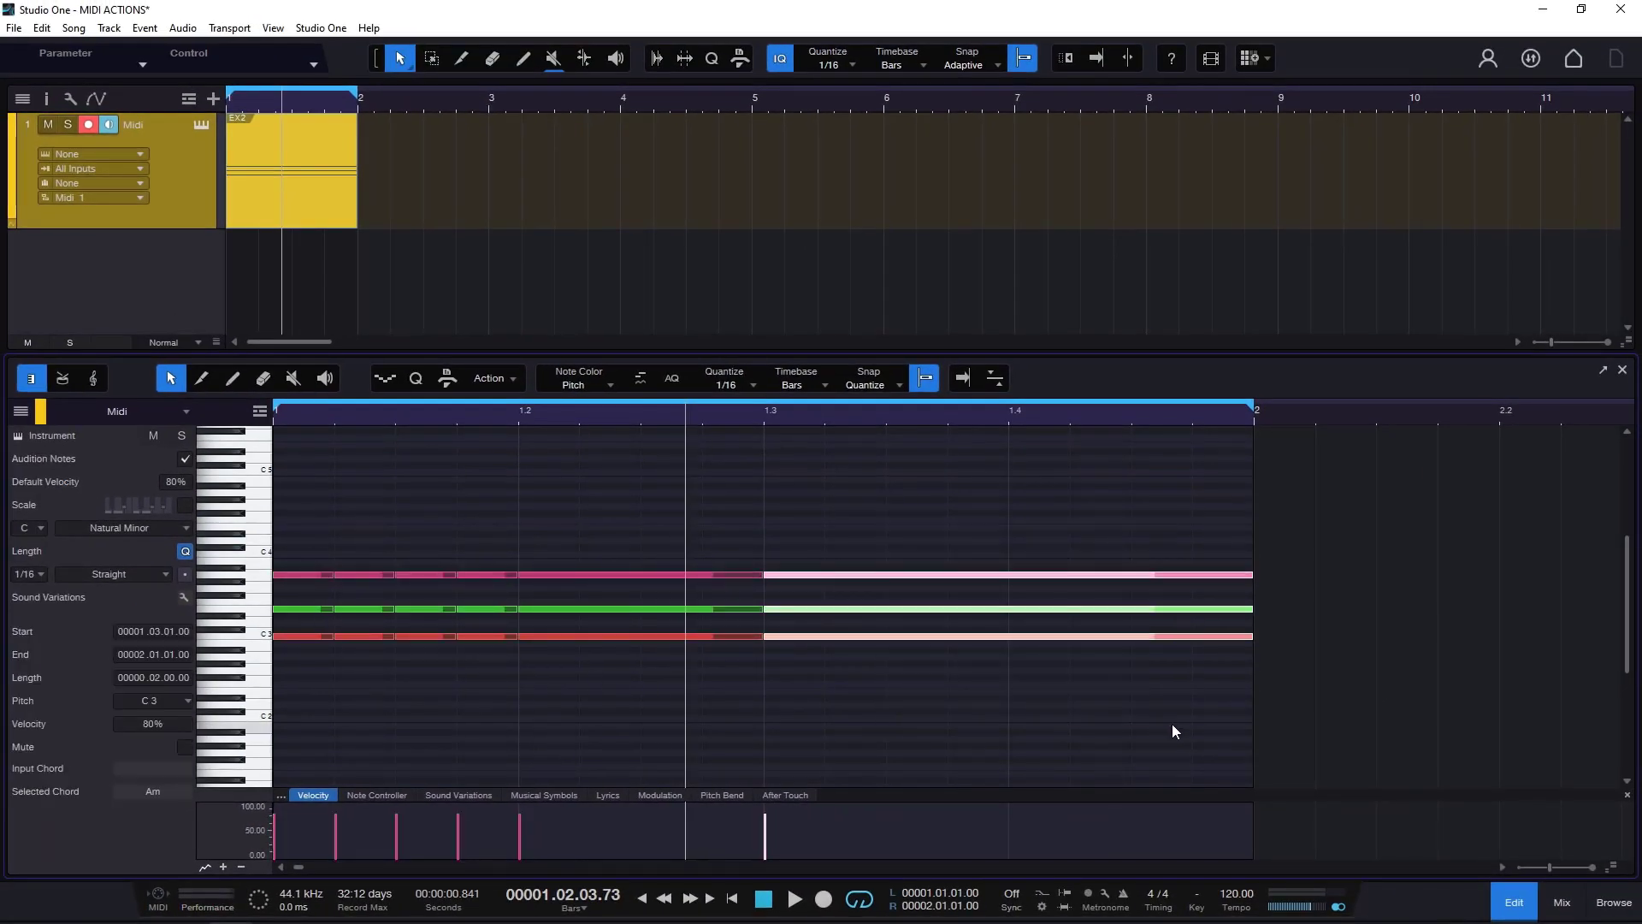
{"action": "left_click", "coordinate": [492, 378]}
{"action": "left_click", "coordinate": [513, 431]}
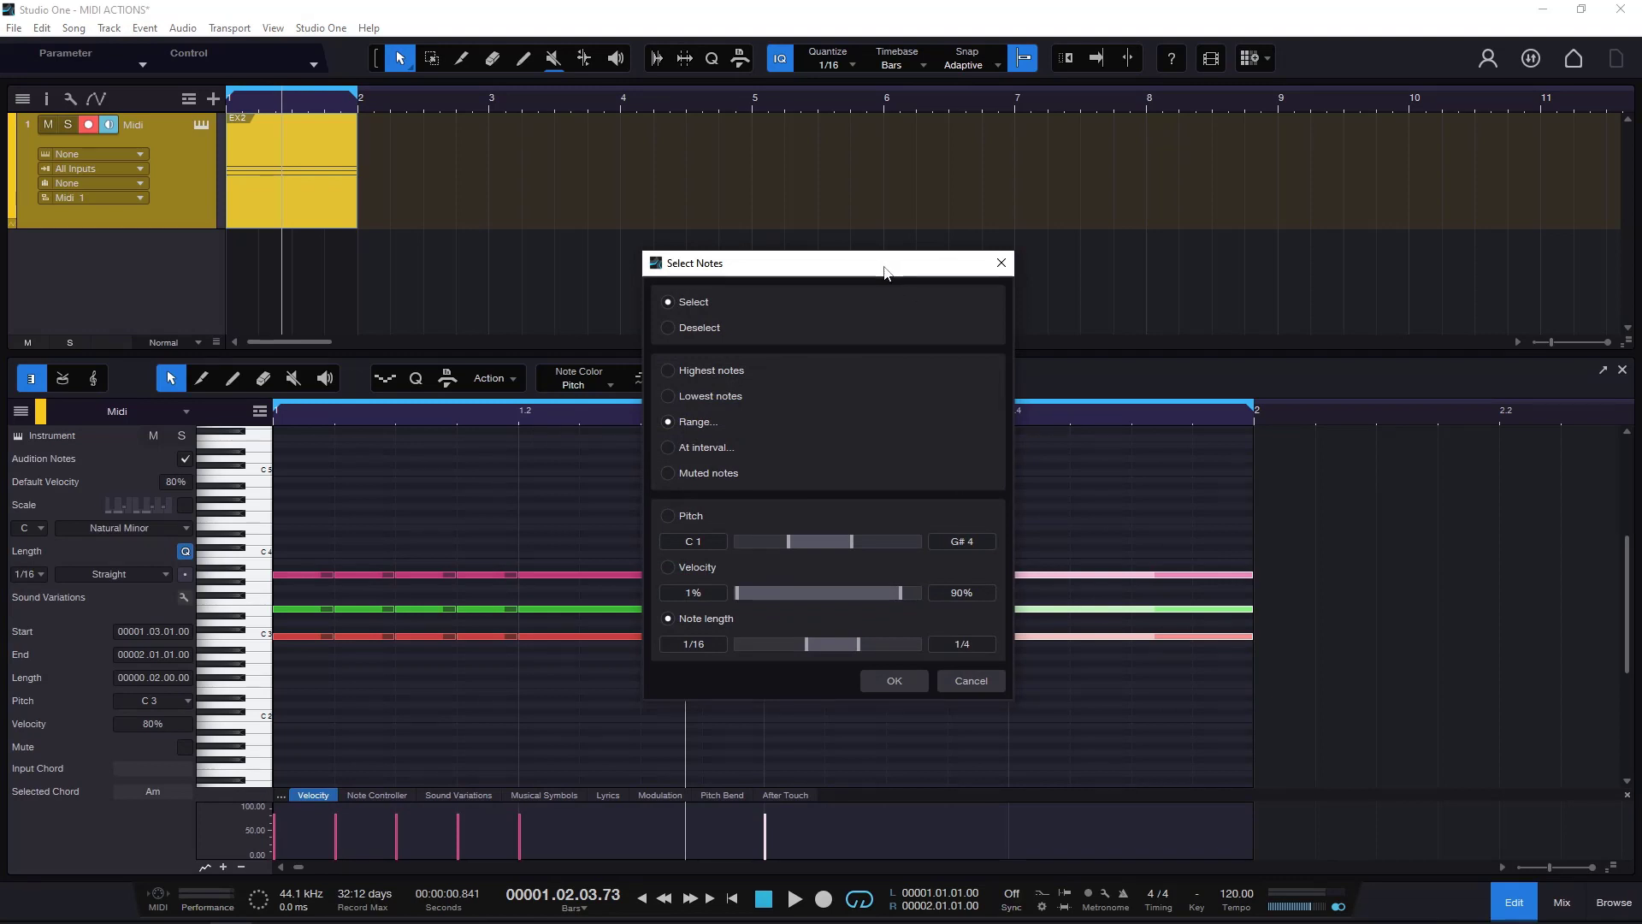
{"action": "left_click_drag", "start_coordinate": [887, 264], "coordinate": [1290, 107]}
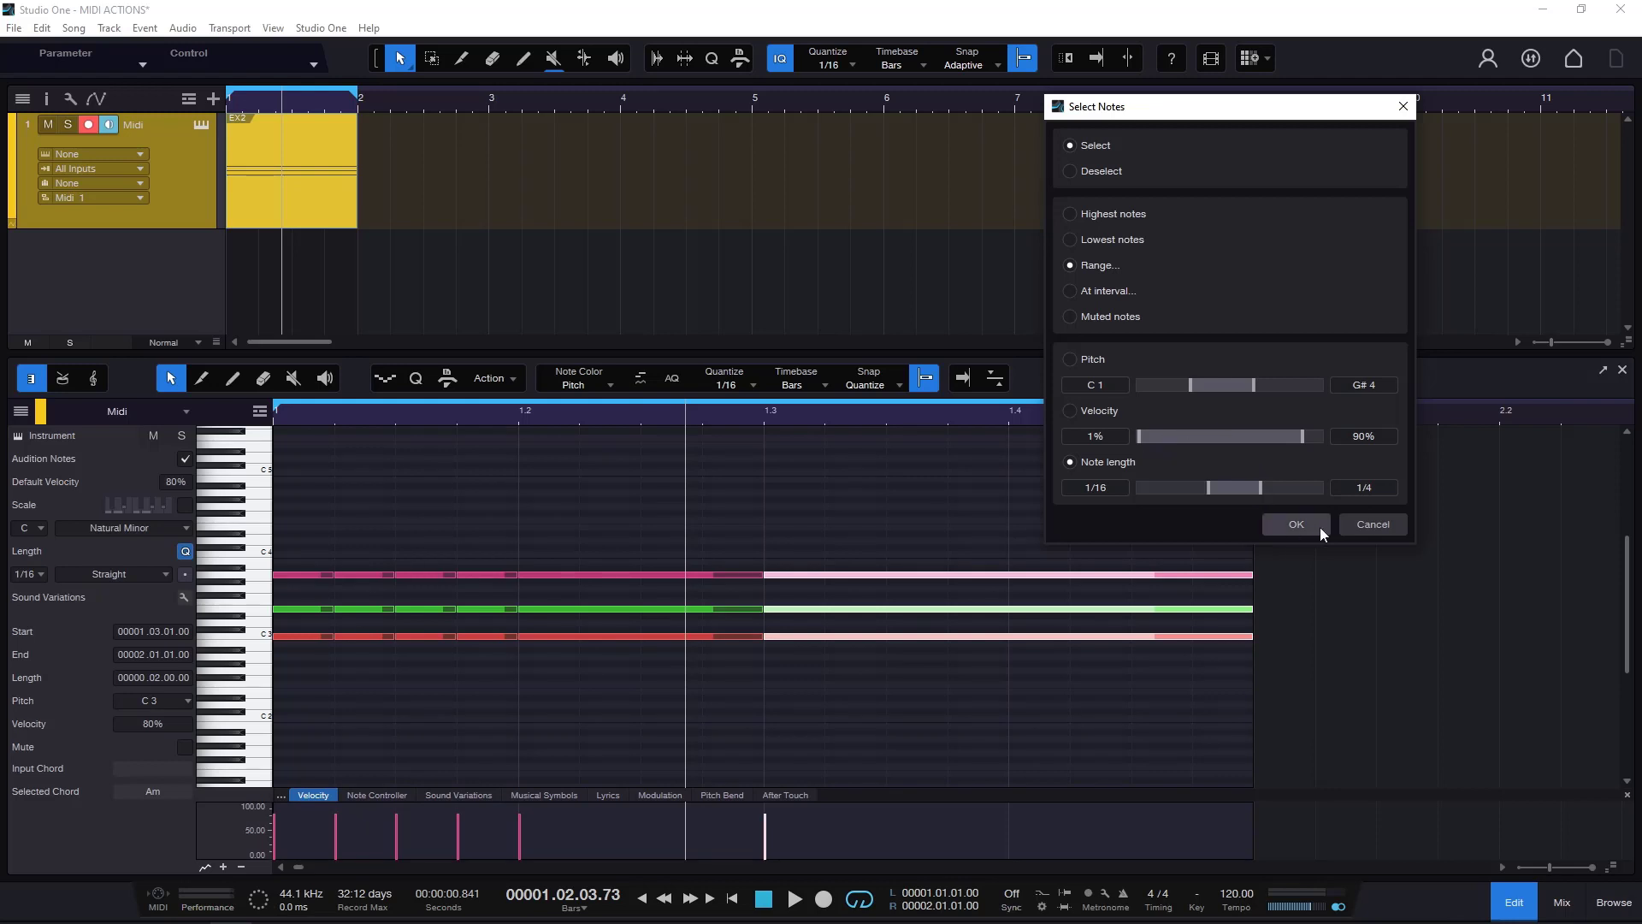
{"action": "left_click", "coordinate": [1377, 525]}
Set Select Notes to pick notes at interval by beat in the Ex1 part, with the selection tolerance near 0
{"action": "left_click", "coordinate": [510, 378]}
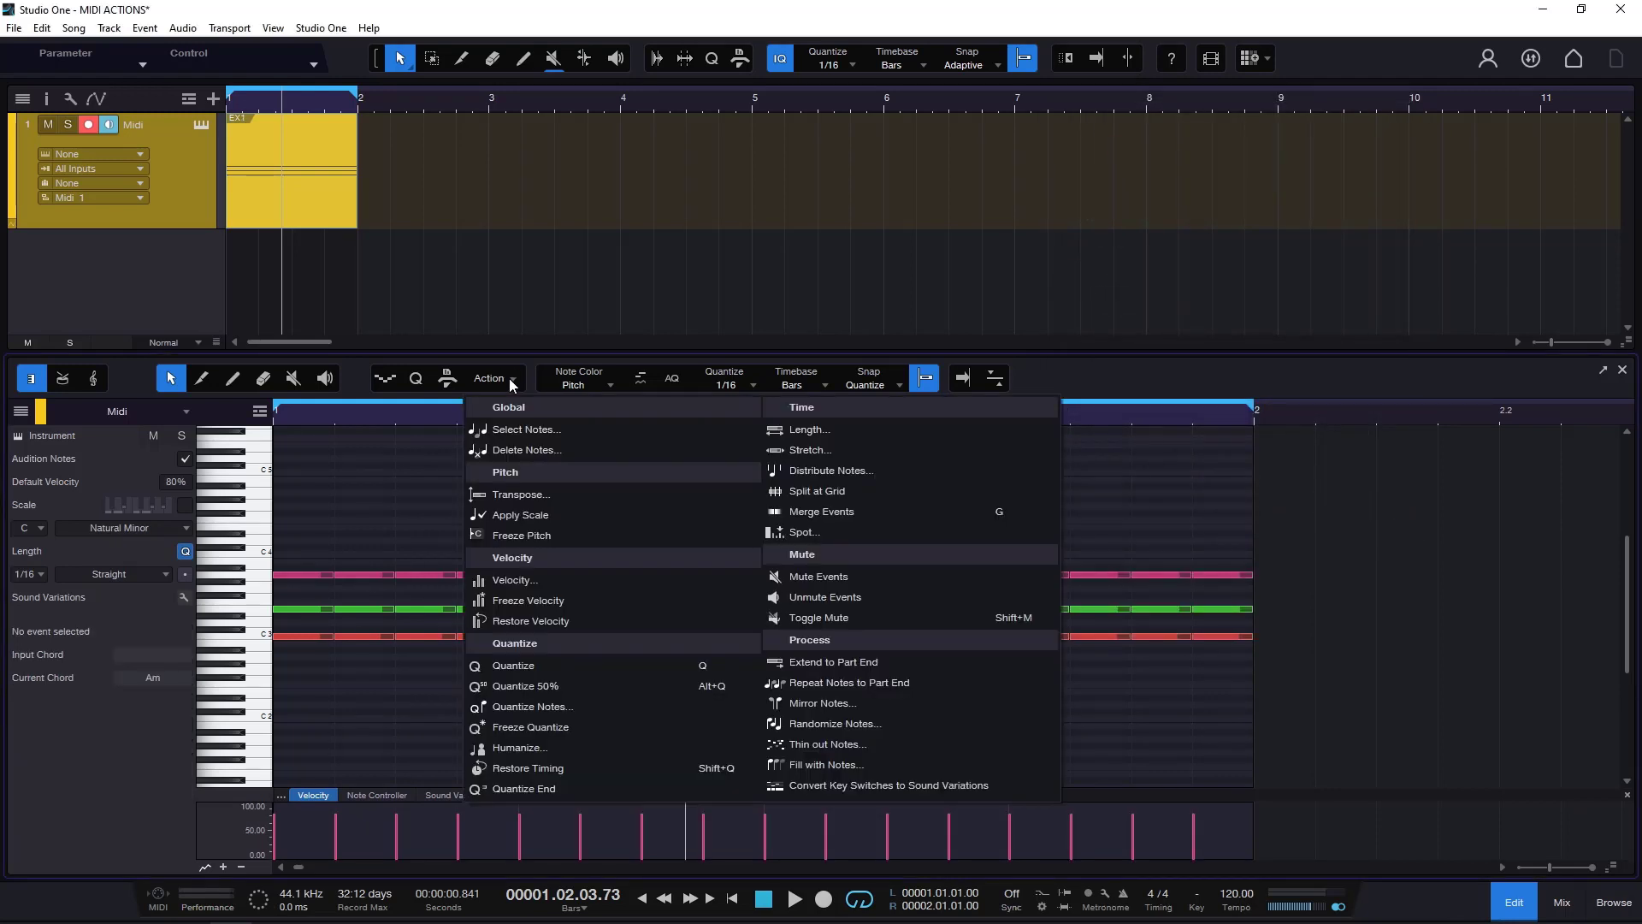
{"action": "left_click", "coordinate": [547, 431]}
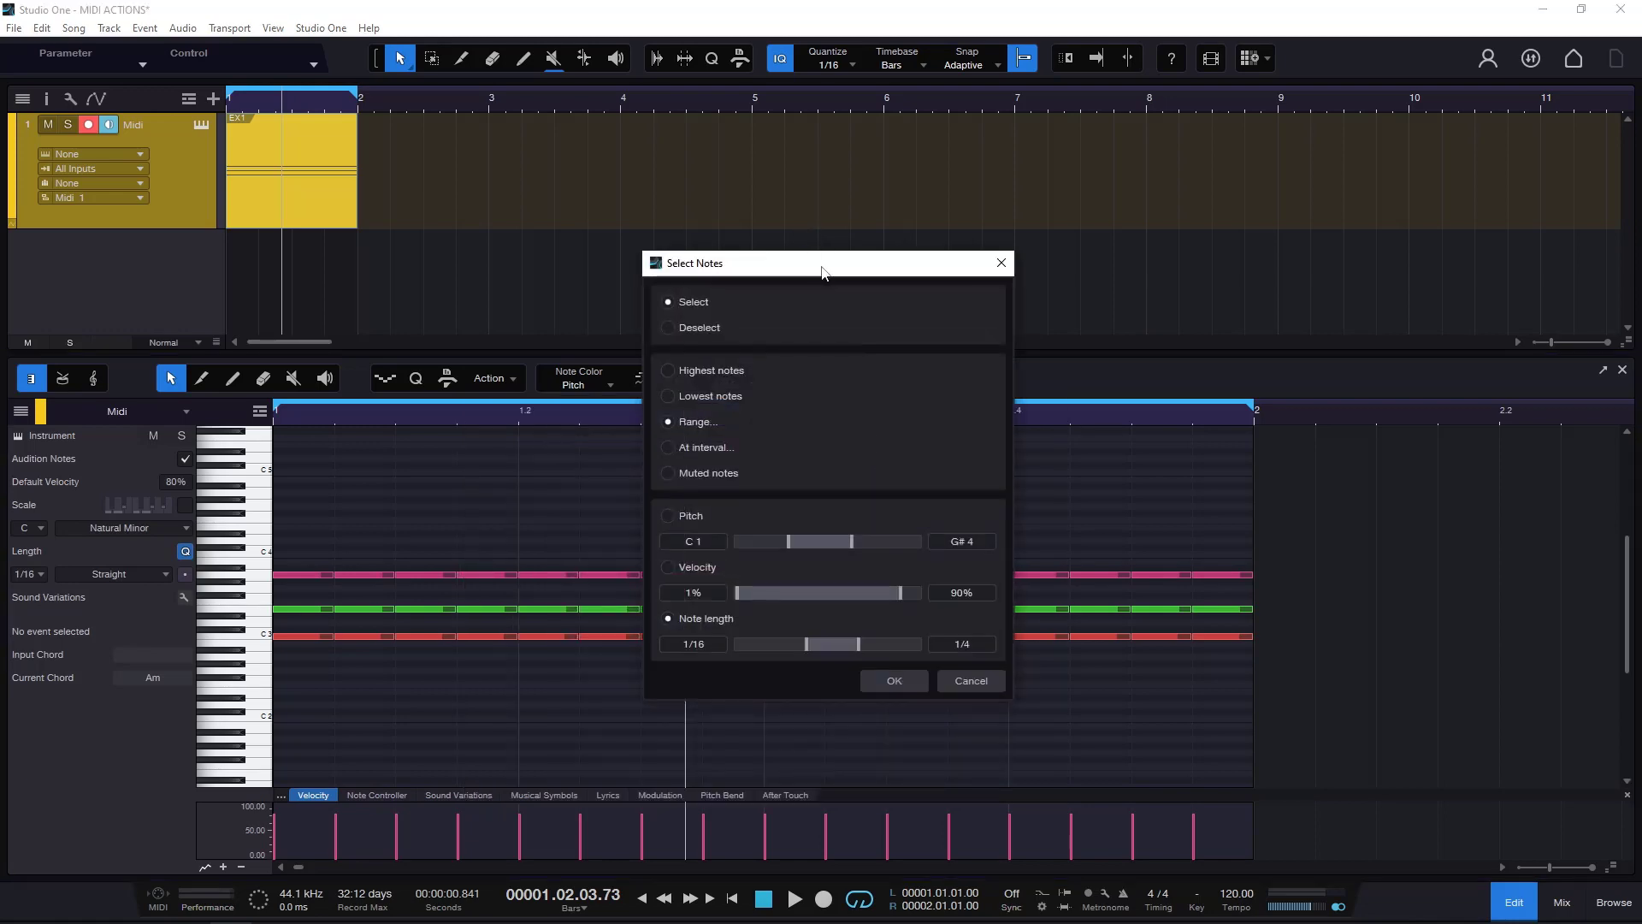
{"action": "left_click_drag", "start_coordinate": [821, 268], "coordinate": [1283, 250]}
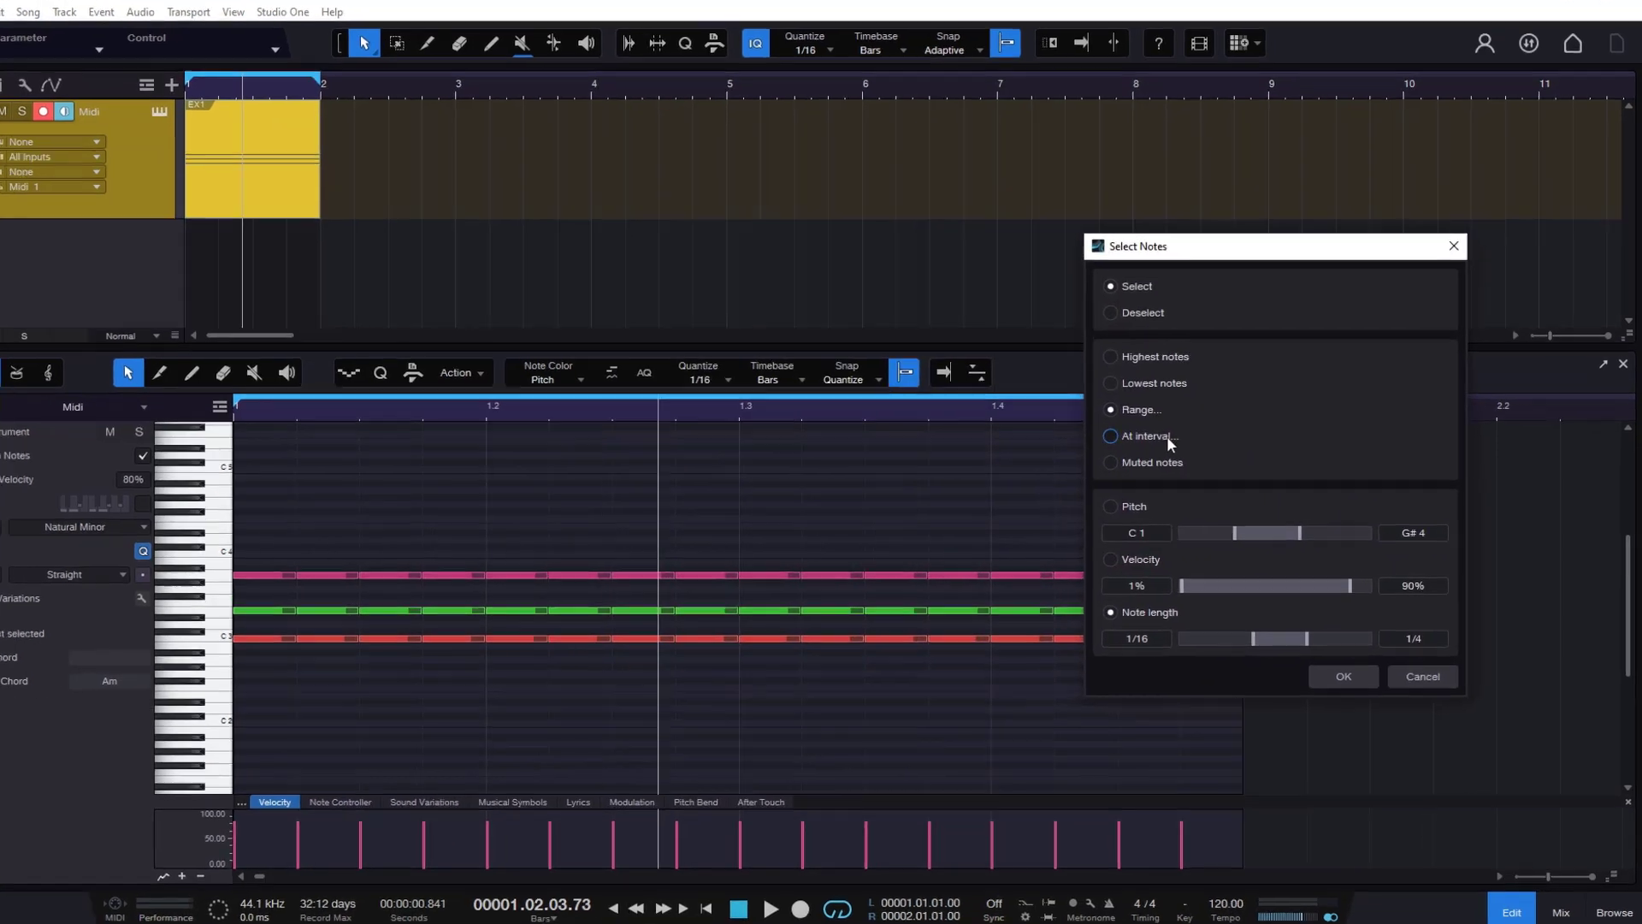
{"action": "left_click", "coordinate": [1166, 435]}
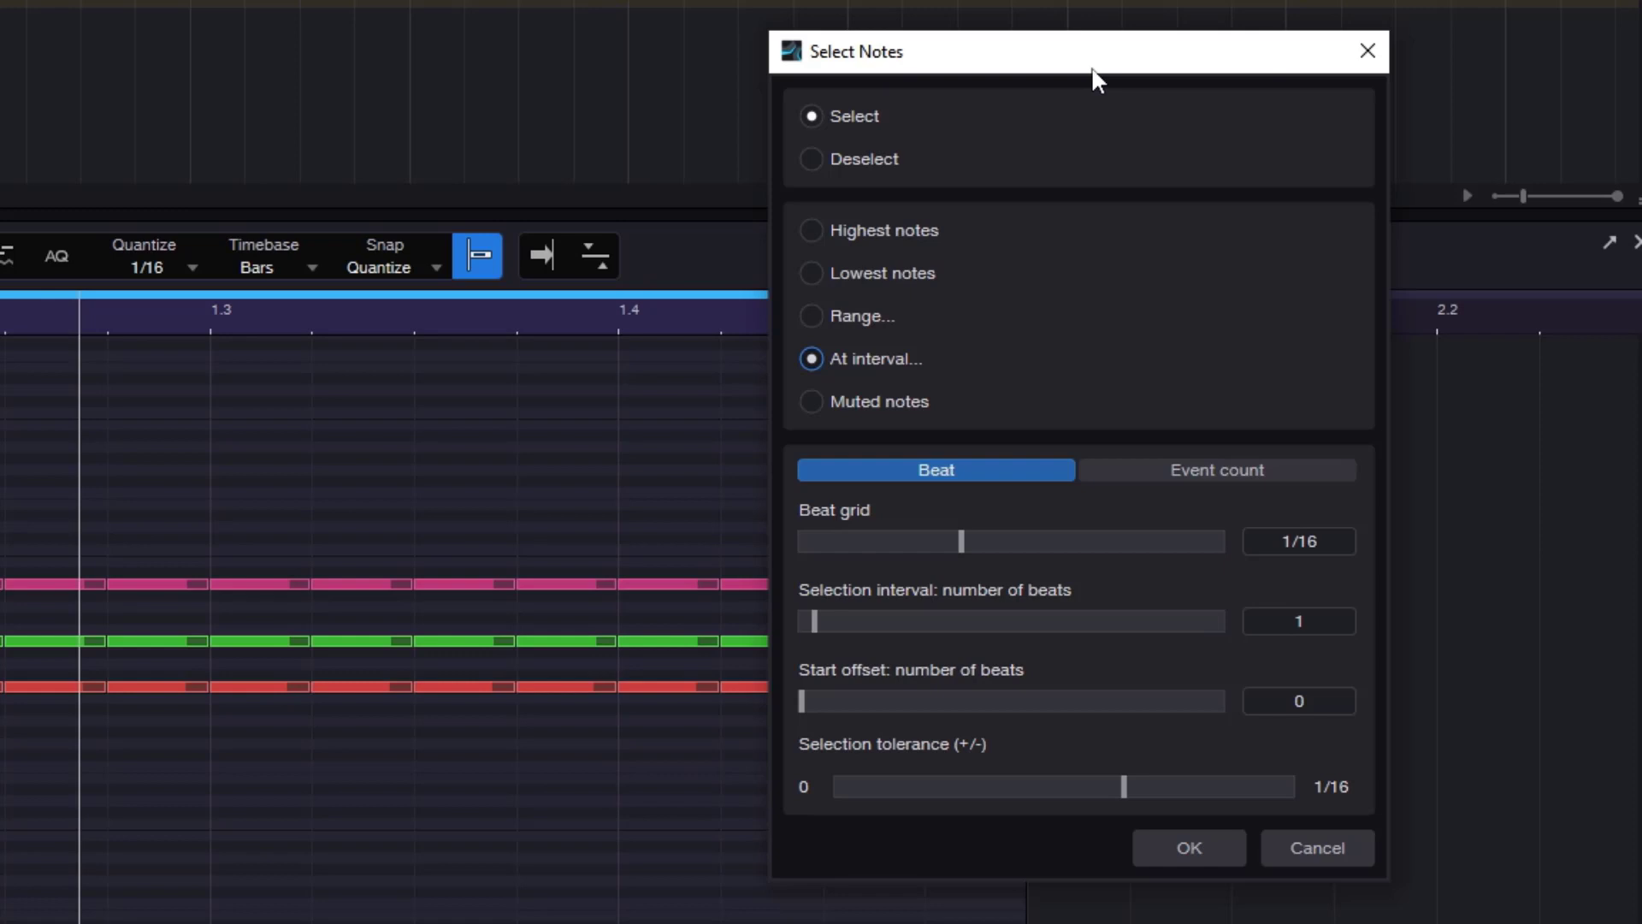
{"action": "left_click_drag", "start_coordinate": [1093, 70], "coordinate": [1082, 70]}
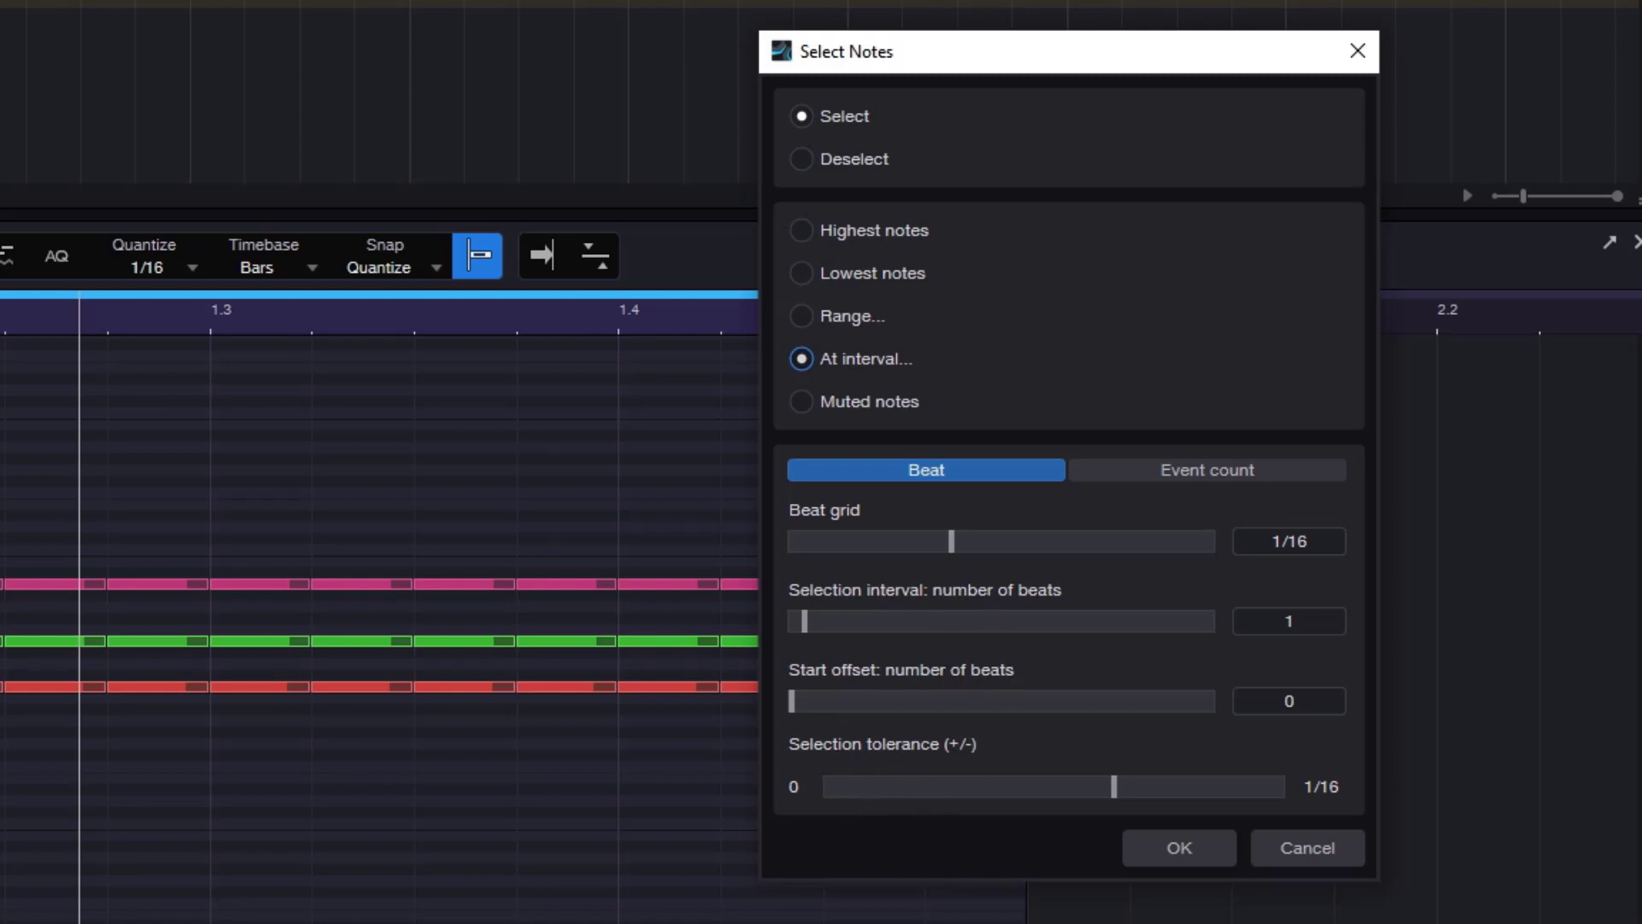
{"action": "left_click", "coordinate": [1077, 785]}
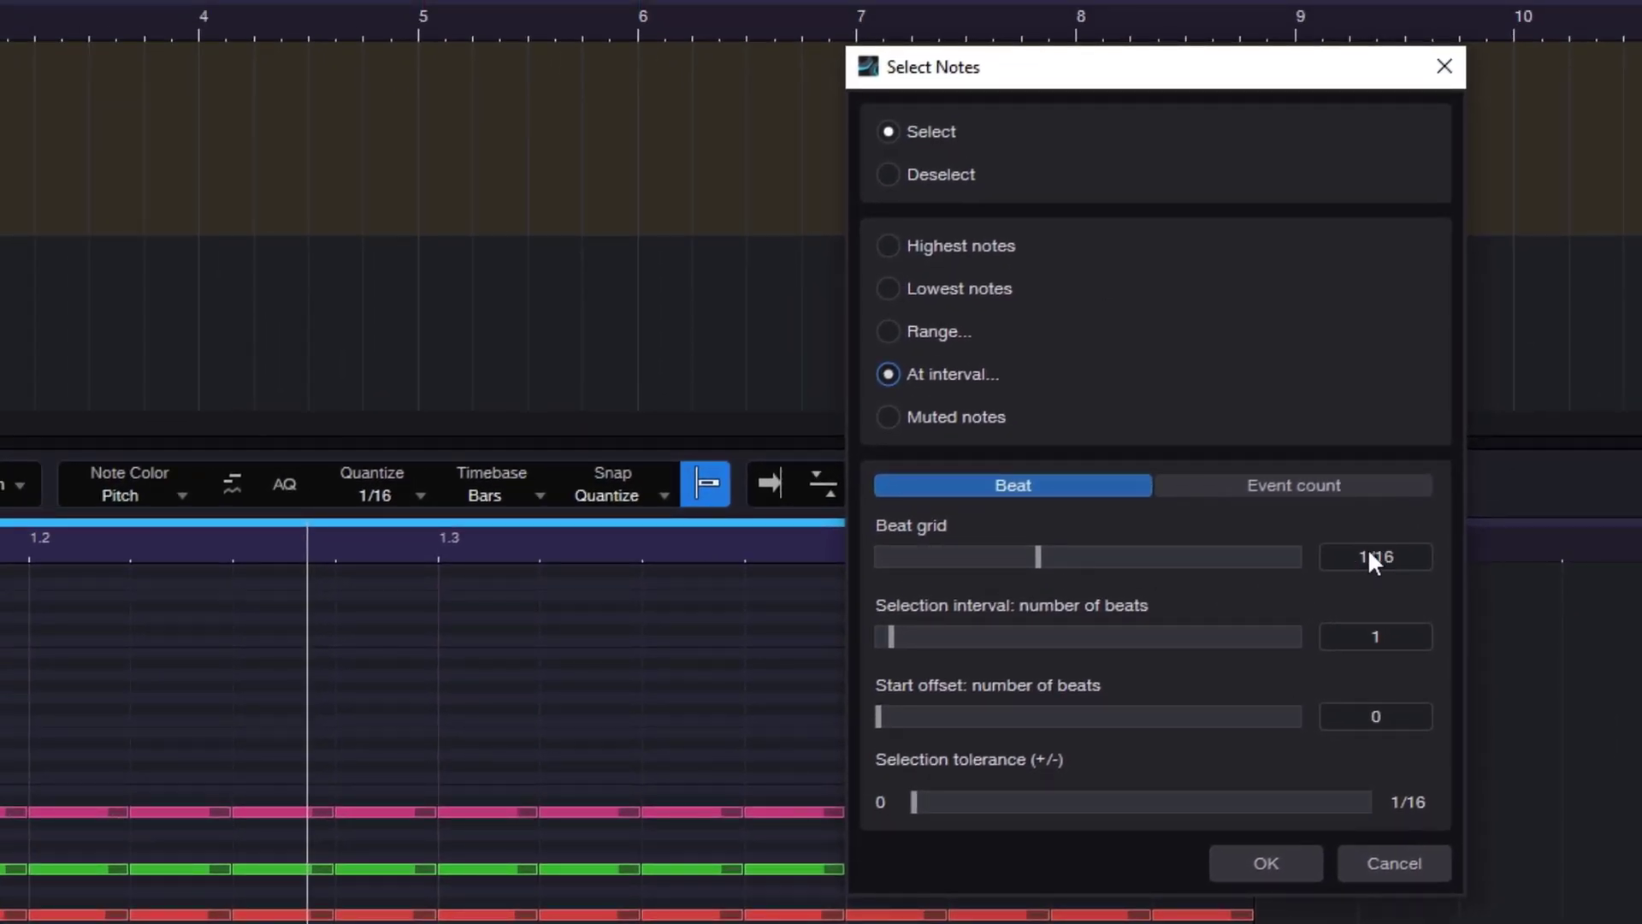
Select the Ex1 notes at every beat of a 1/16 beat grid, using a selection interval of 1 and start offset 0
{"action": "left_click_drag", "start_coordinate": [1087, 70], "coordinate": [1230, 193]}
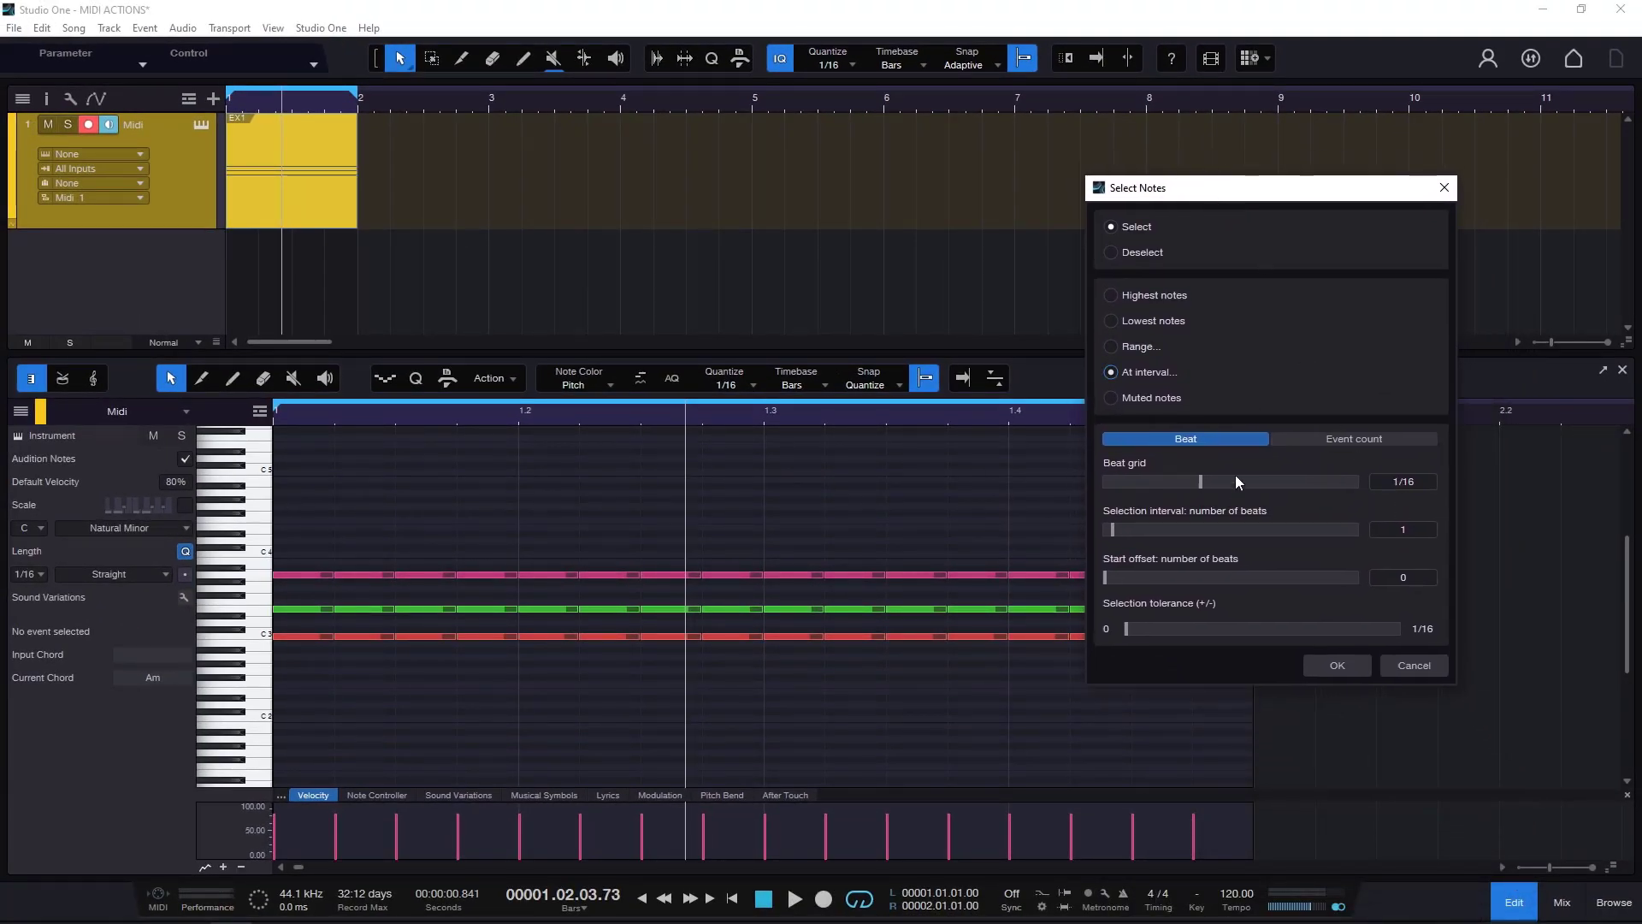
{"action": "mouse_move", "coordinate": [1201, 481]}
{"action": "left_mouse_down"}
{"action": "mouse_move", "coordinate": [1259, 482]}
{"action": "mouse_move", "coordinate": [1169, 479]}
{"action": "mouse_move", "coordinate": [1200, 480]}
{"action": "left_mouse_up"}
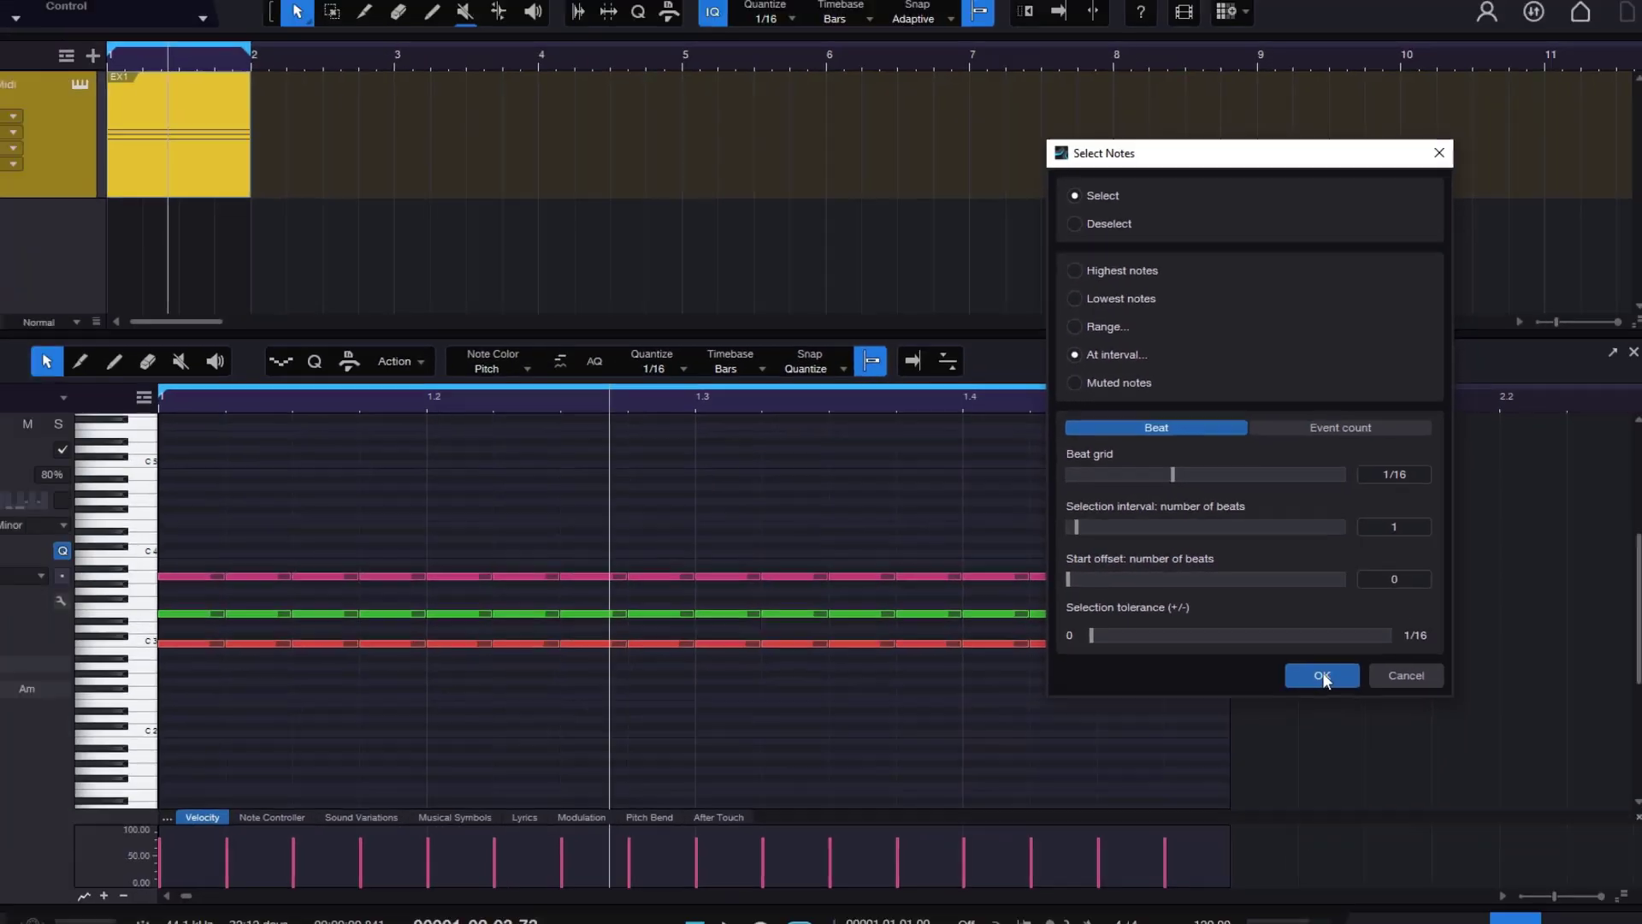
{"action": "left_click", "coordinate": [1176, 771]}
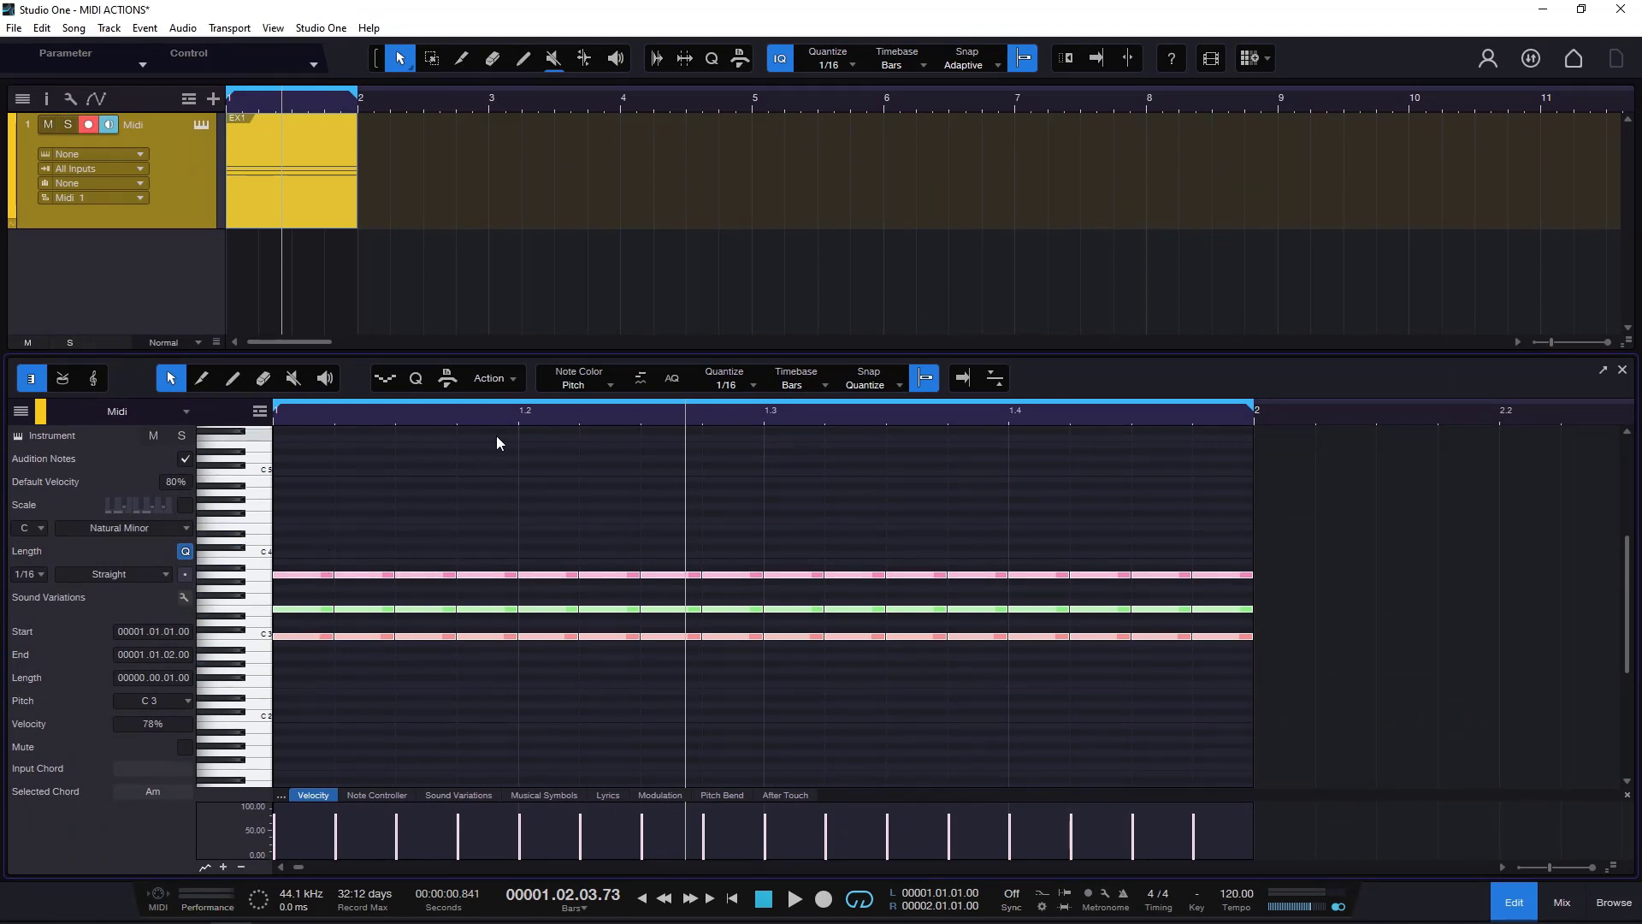
Clear the selection and select the notes on a 1/16 beat grid with a selection interval of 2 beats
{"action": "left_click", "coordinate": [514, 383]}
{"action": "left_click", "coordinate": [409, 491]}
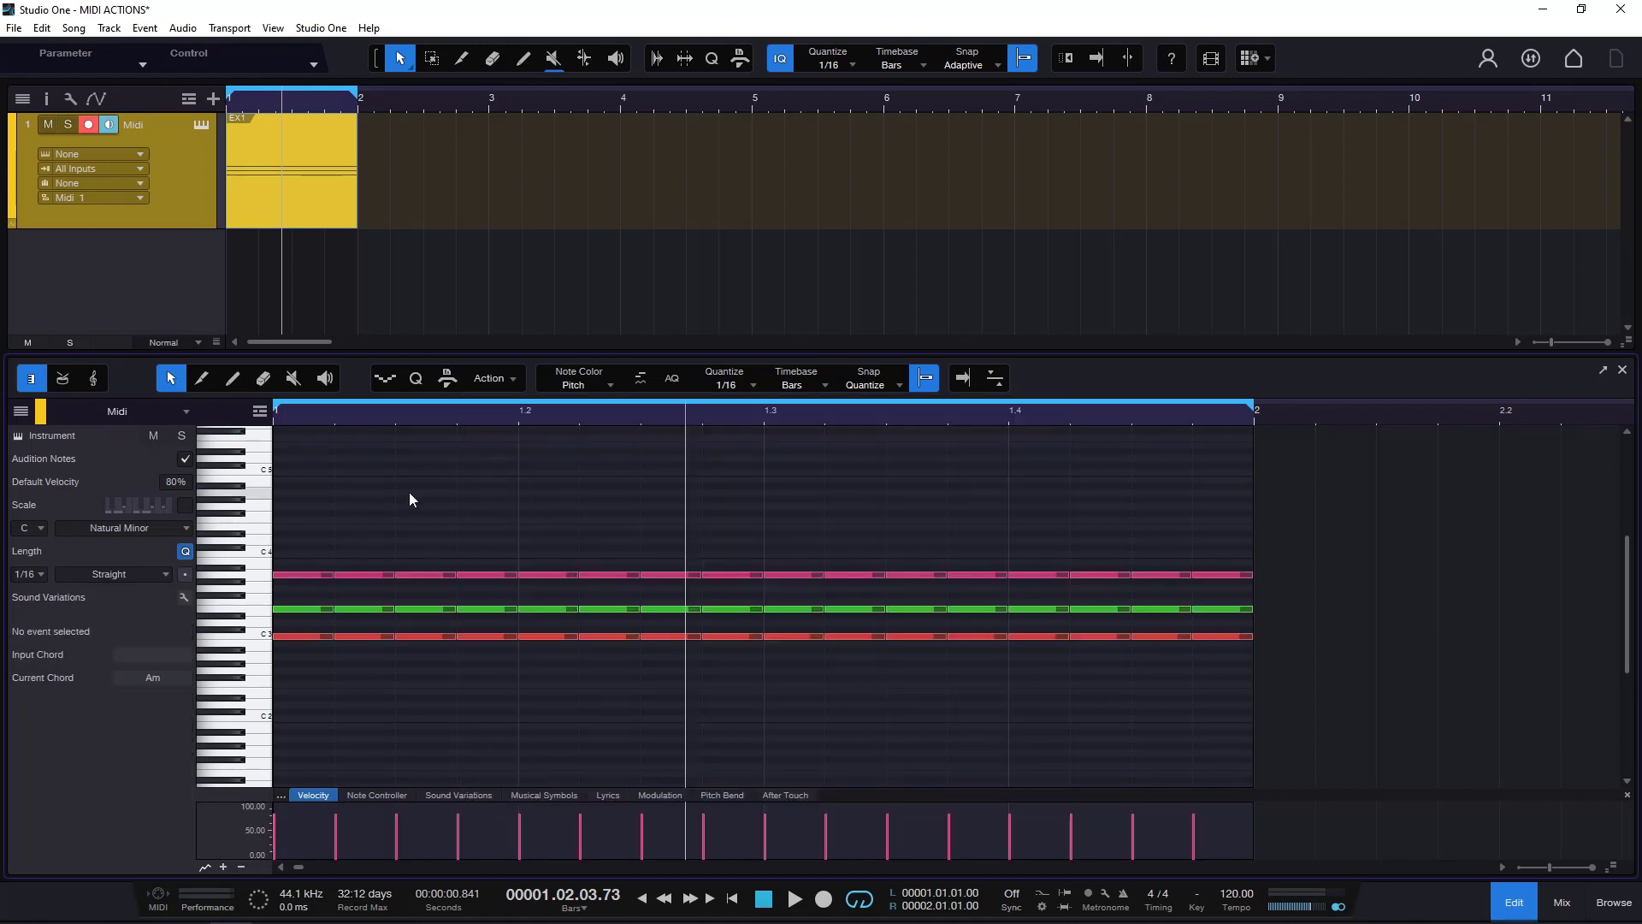
{"action": "left_click", "coordinate": [500, 379]}
{"action": "left_click", "coordinate": [551, 428]}
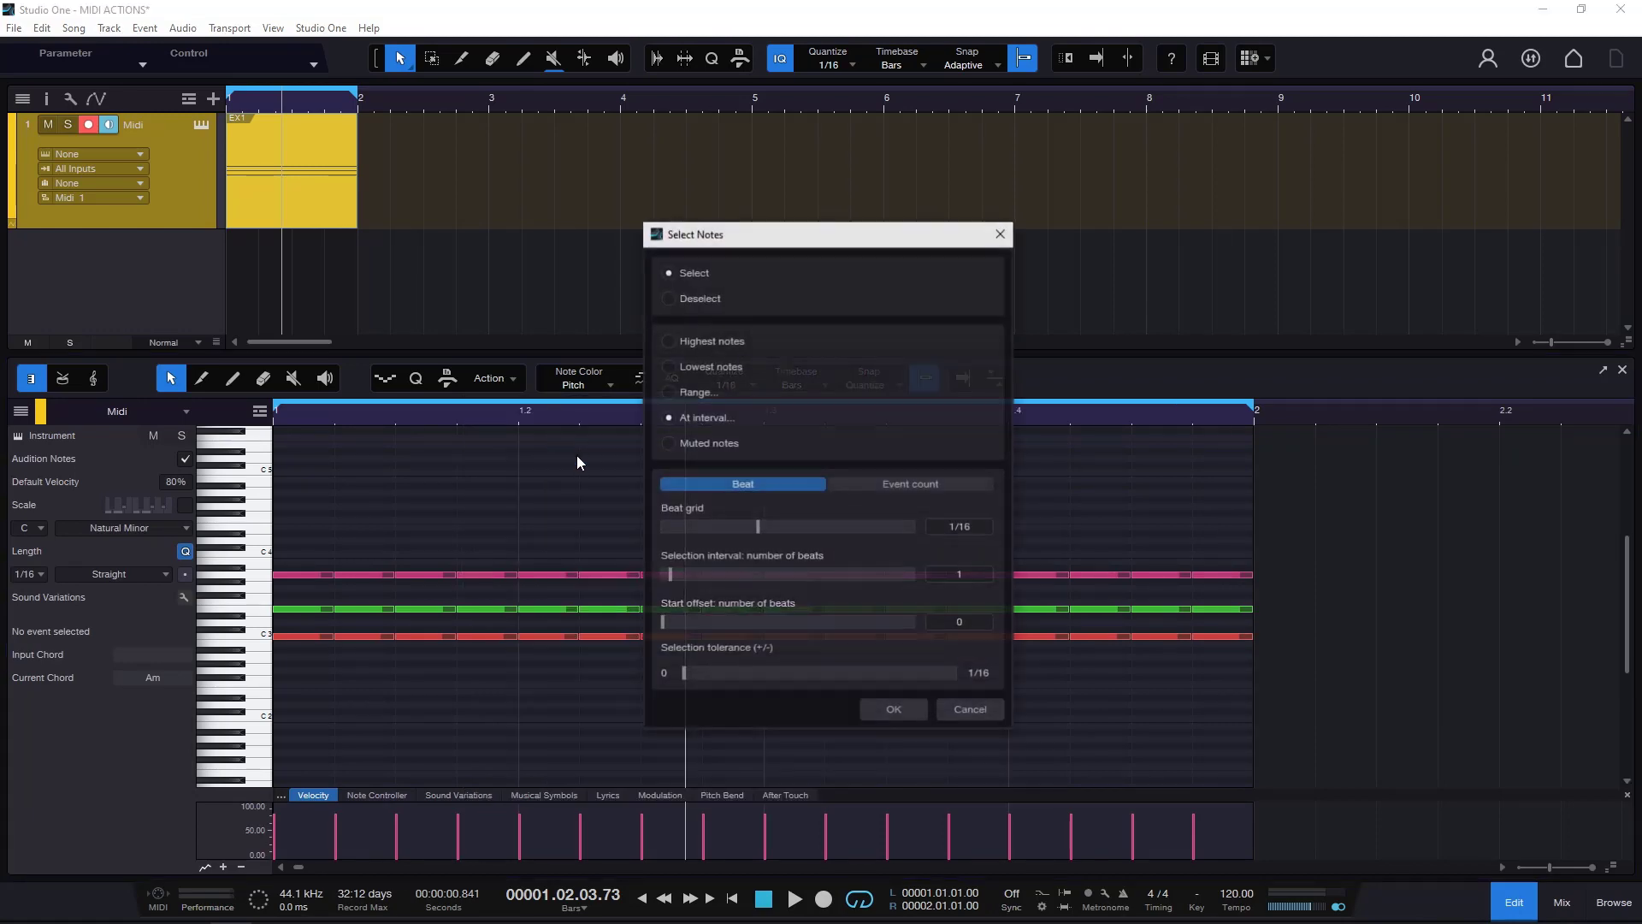
{"action": "left_click_drag", "start_coordinate": [875, 234], "coordinate": [1255, 230]}
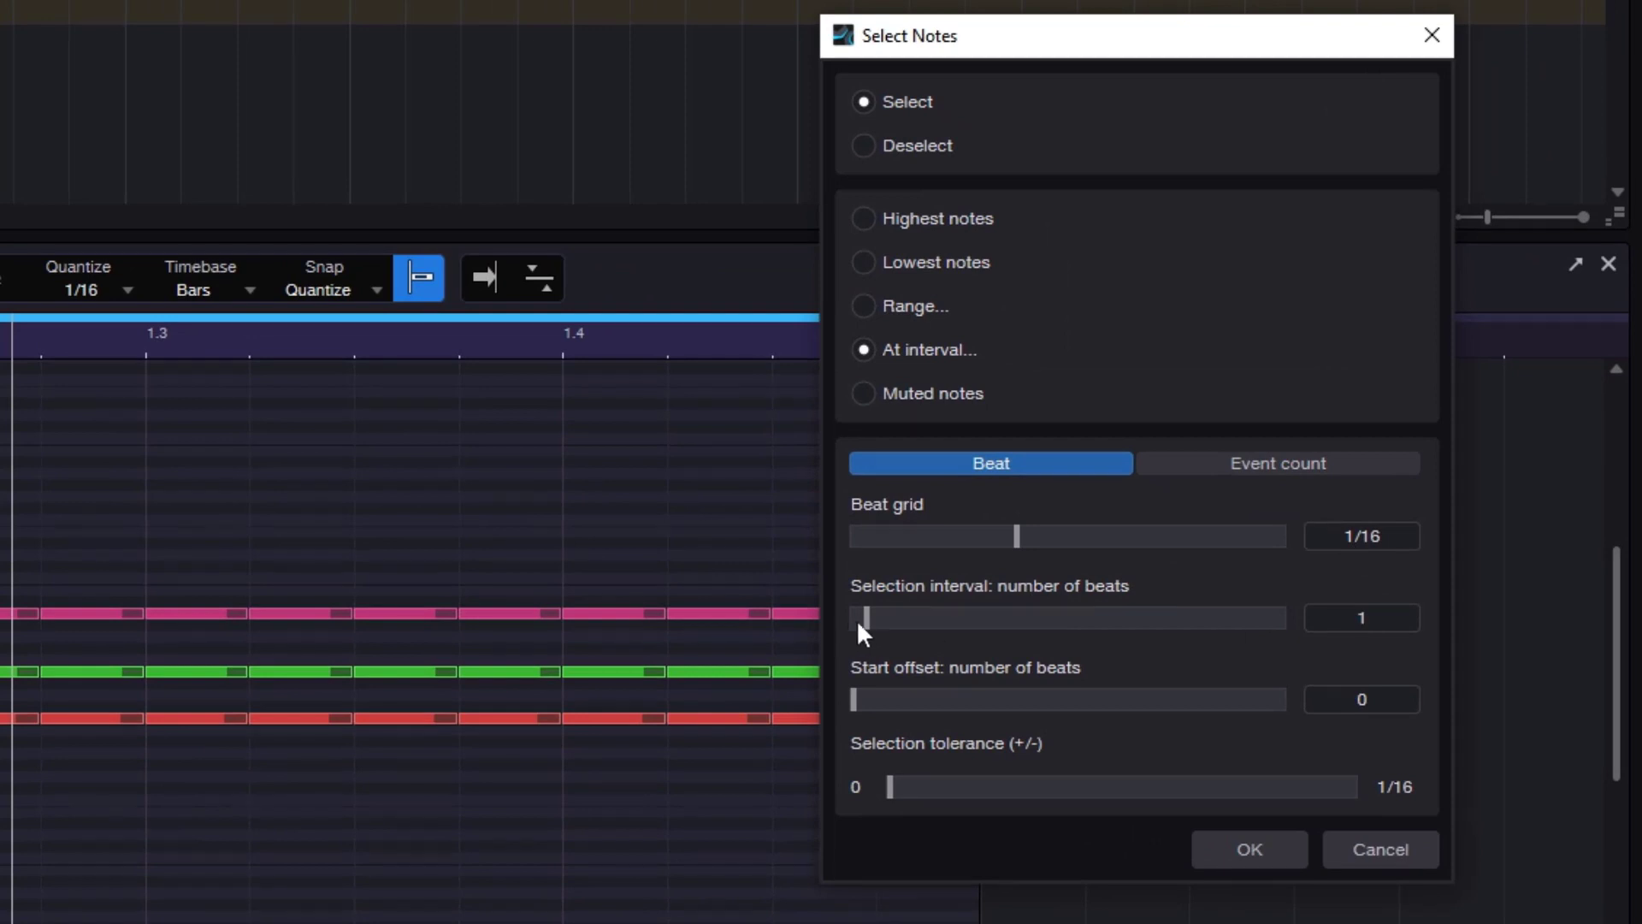
{"action": "left_click_drag", "start_coordinate": [869, 621], "coordinate": [874, 620]}
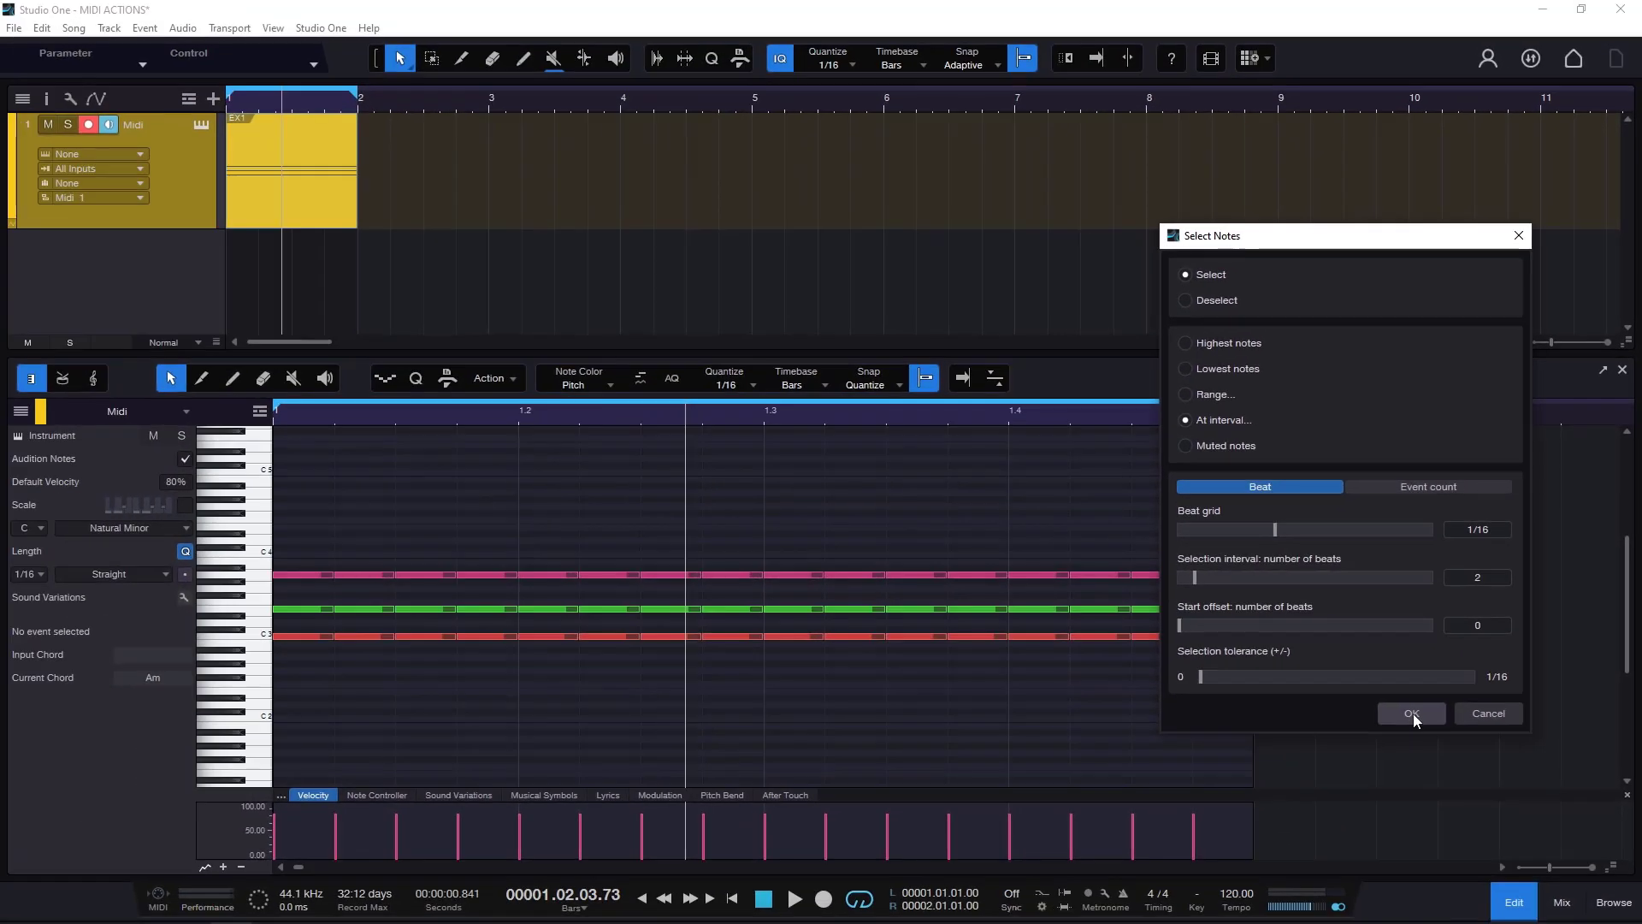
{"action": "left_click", "coordinate": [1413, 713]}
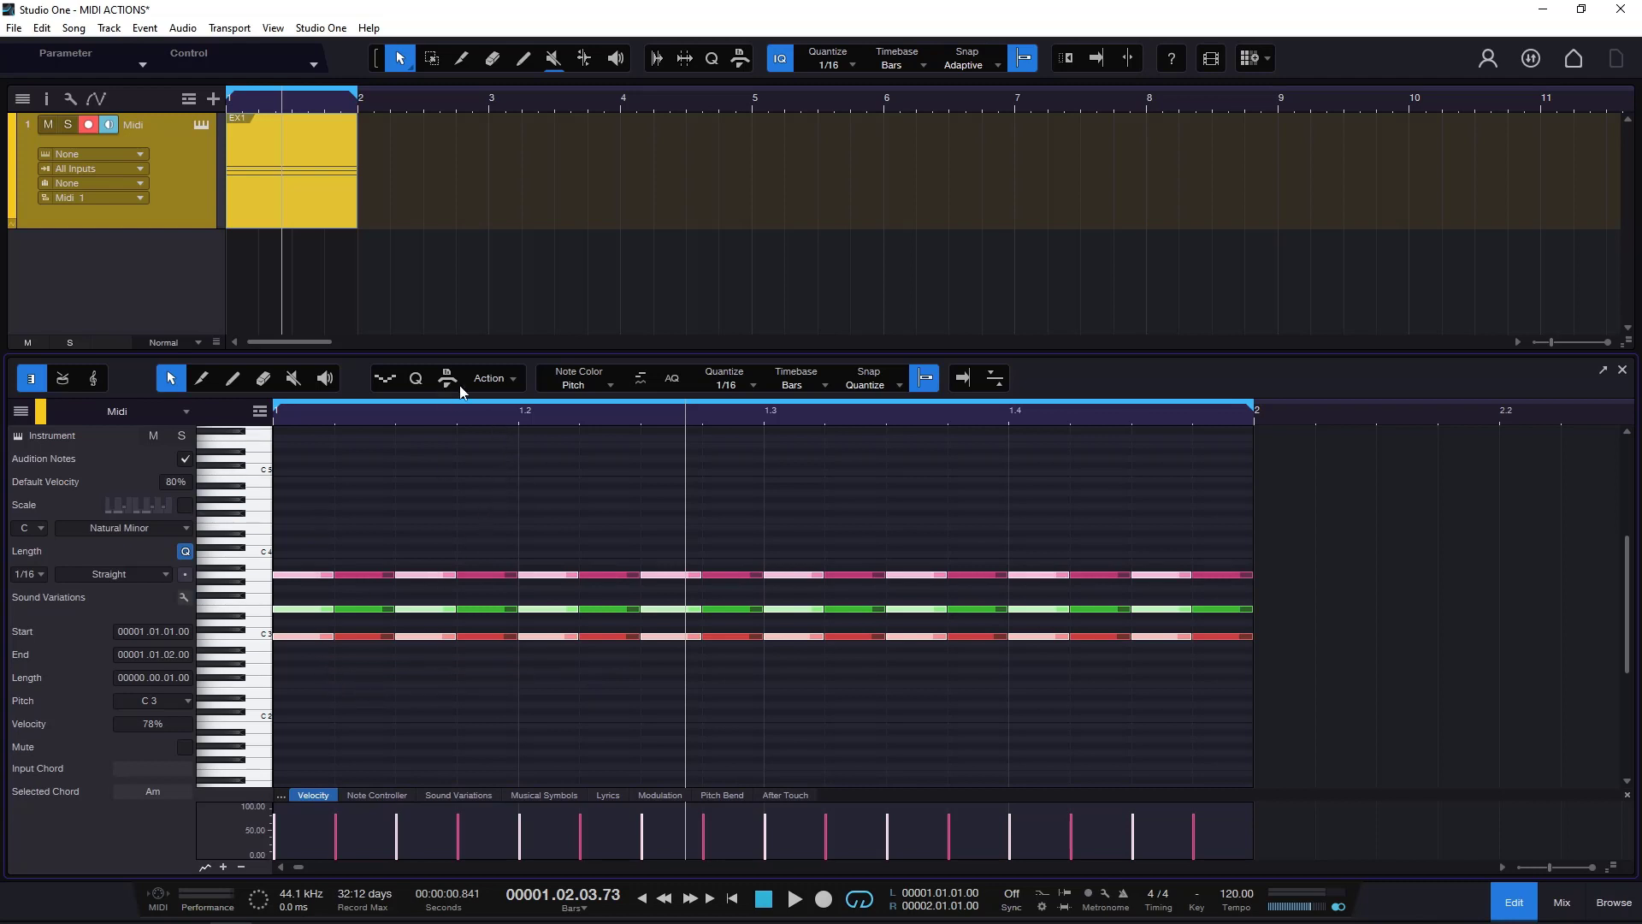
{"action": "left_click", "coordinate": [513, 381]}
{"action": "left_click", "coordinate": [532, 432]}
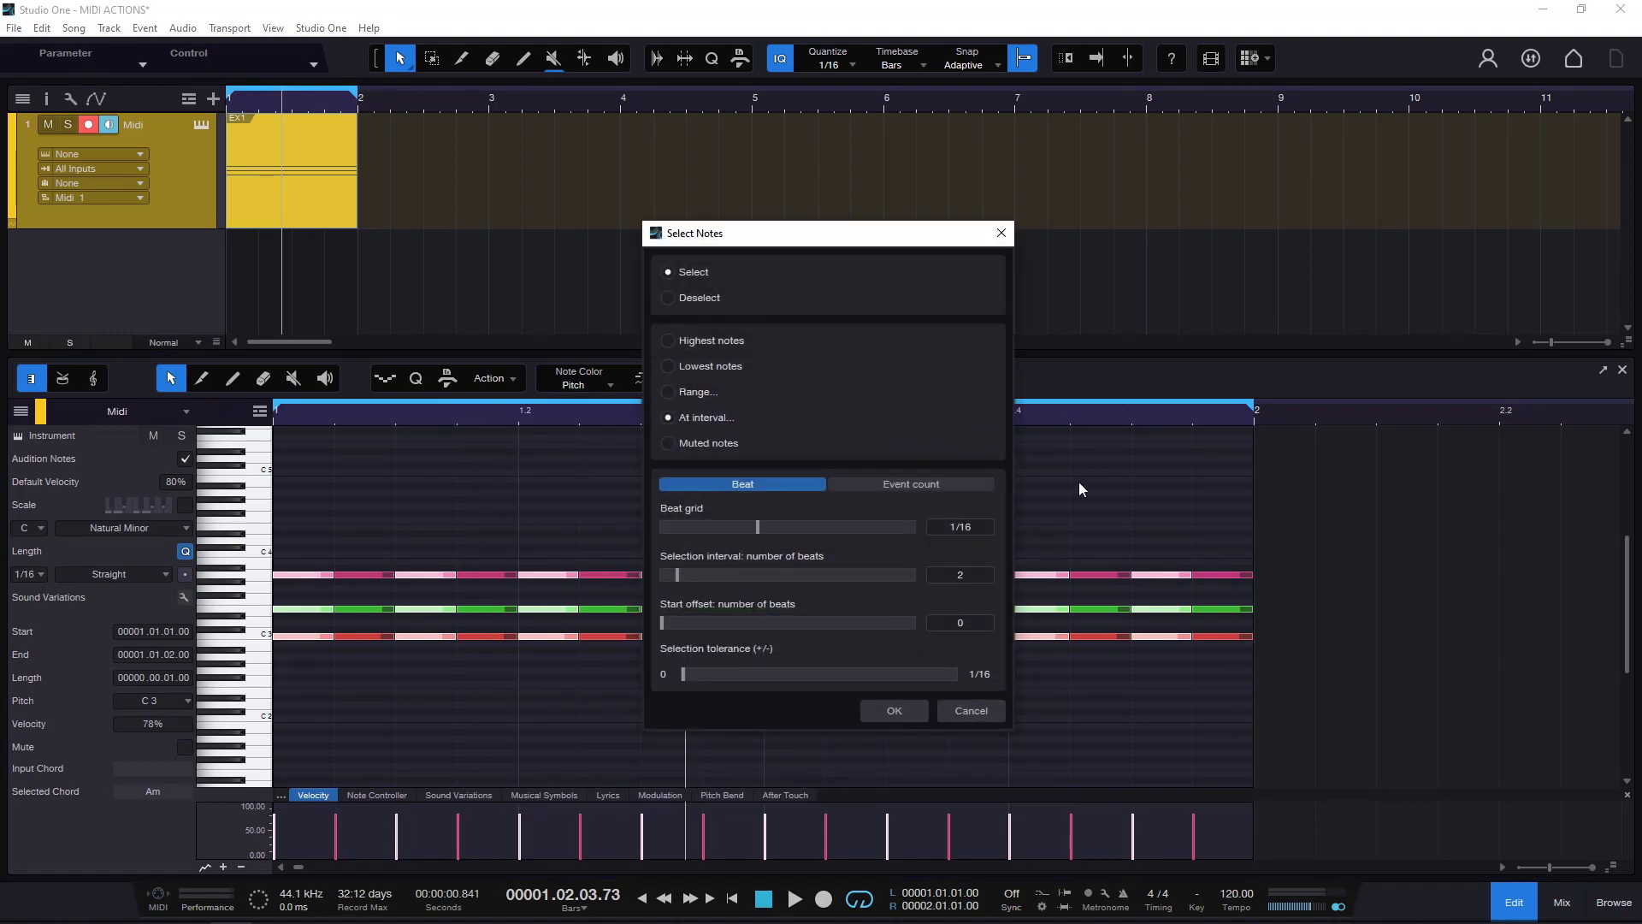
{"action": "left_click", "coordinate": [1001, 233]}
Clear the selection and select the Ex1 notes on a 1/16 beat grid with a selection interval of 3 beats
{"action": "left_click", "coordinate": [613, 546]}
{"action": "left_click", "coordinate": [505, 374]}
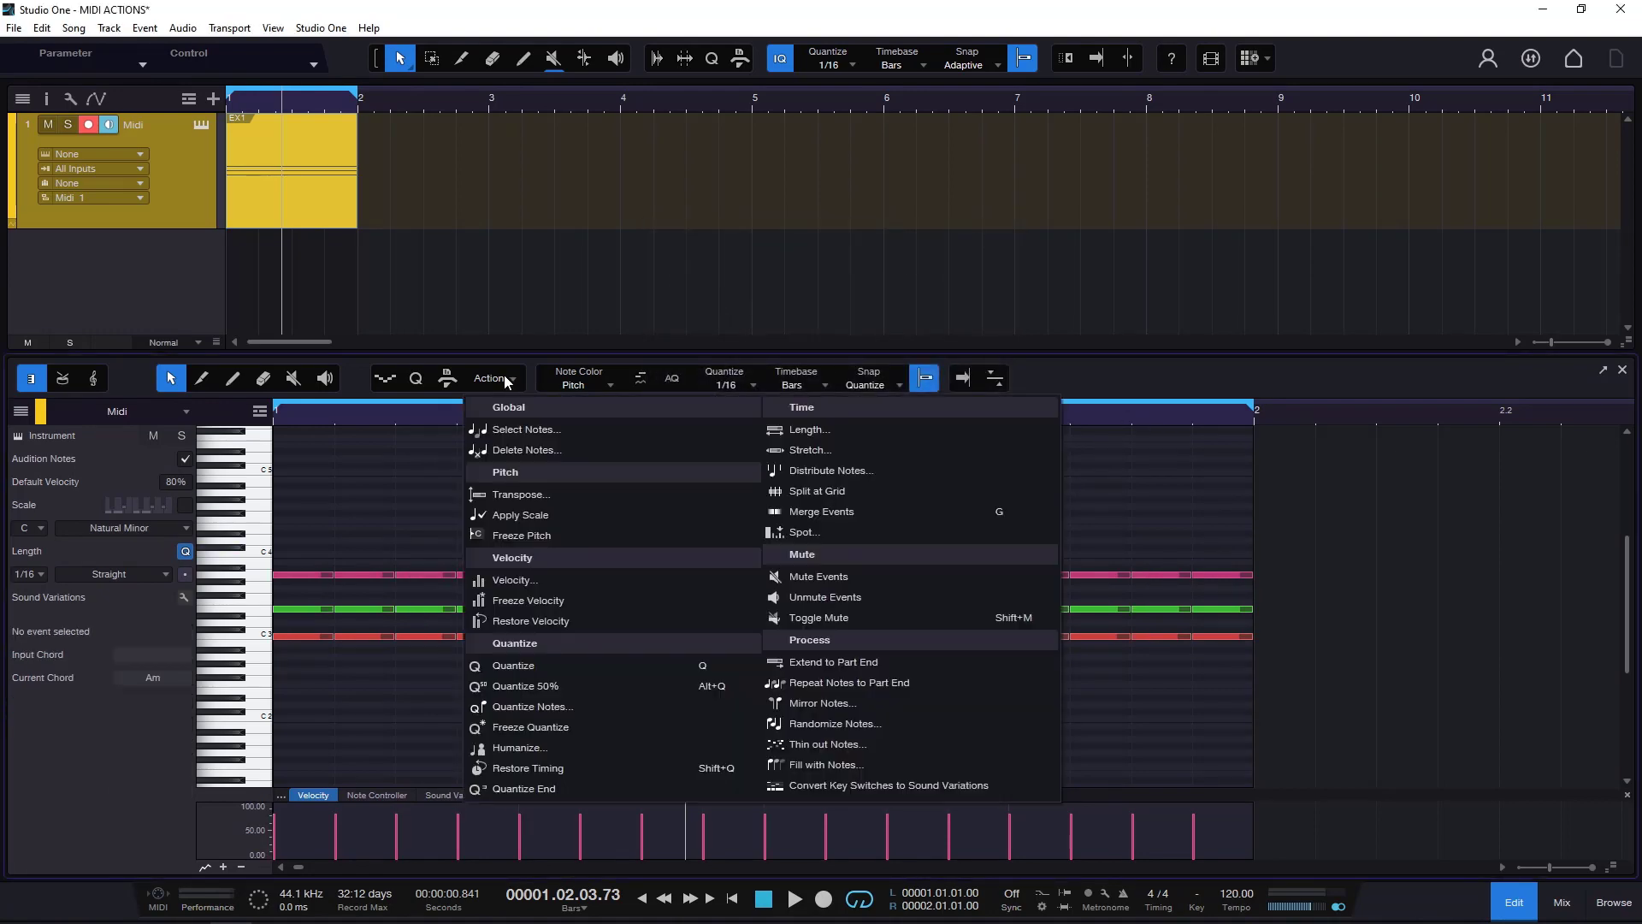
{"action": "left_click", "coordinate": [532, 431]}
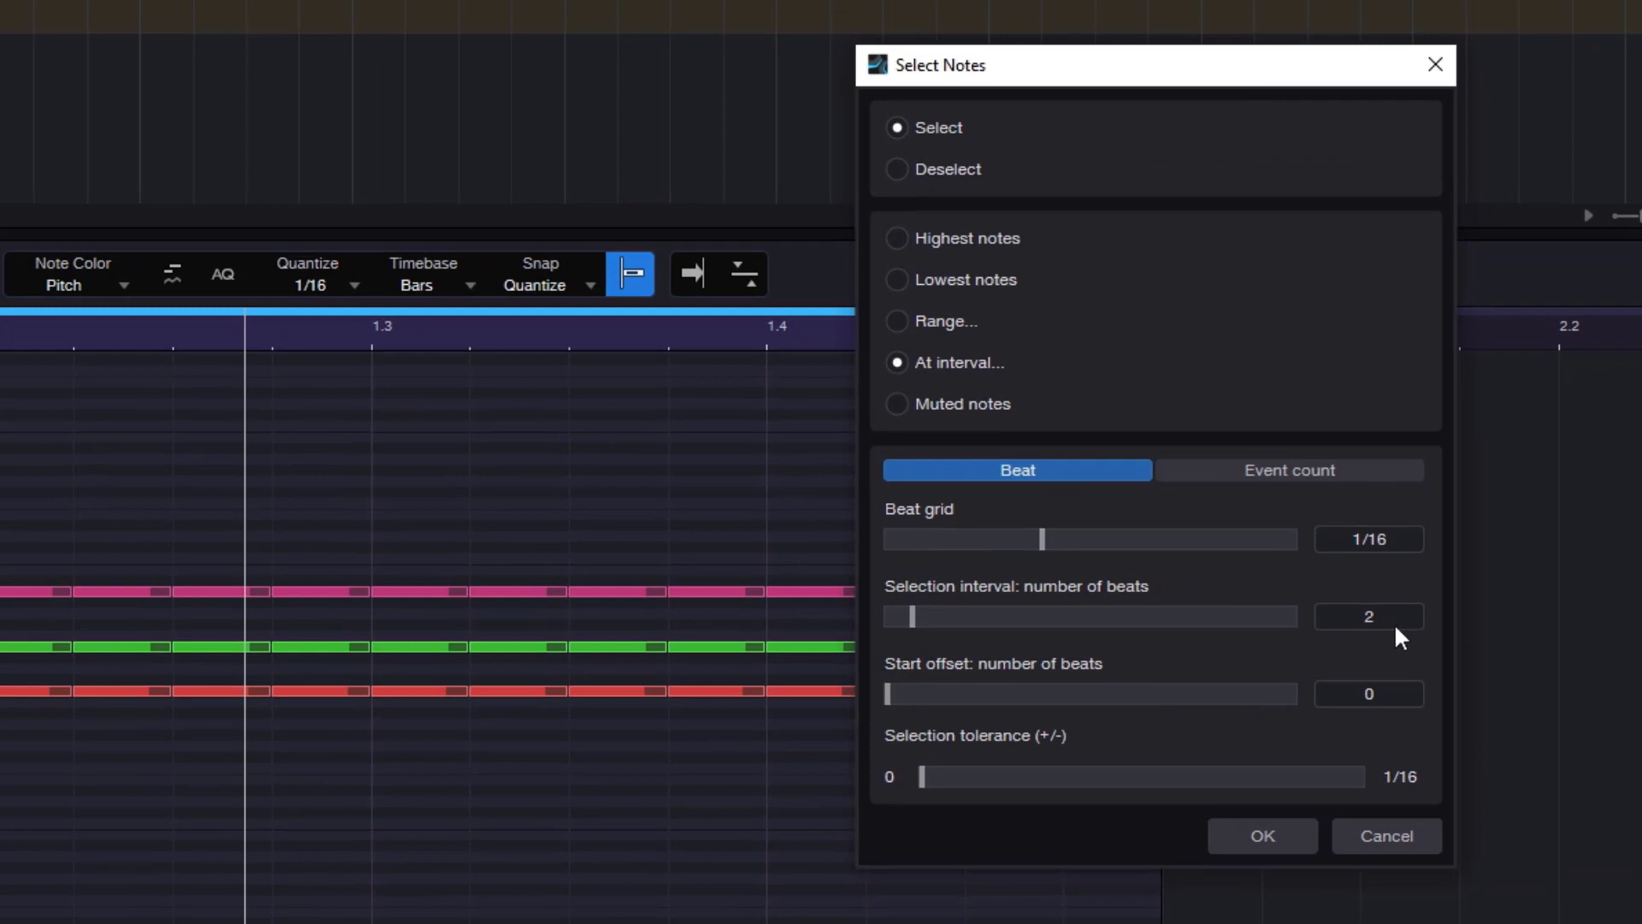
{"action": "left_click", "coordinate": [915, 617]}
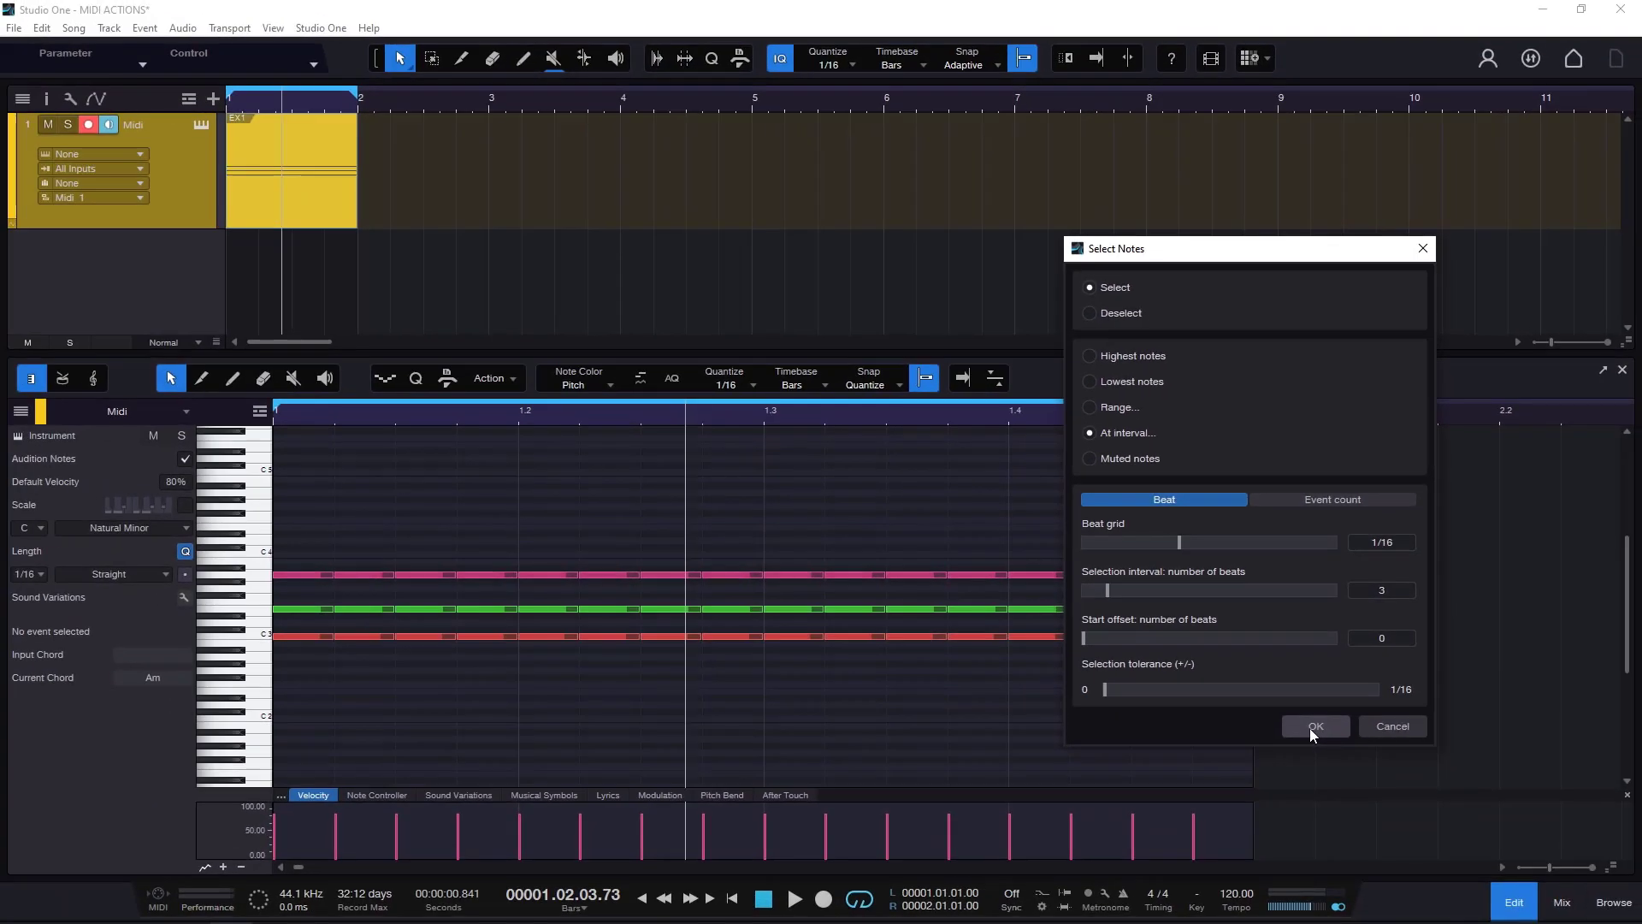
{"action": "left_click", "coordinate": [1315, 726]}
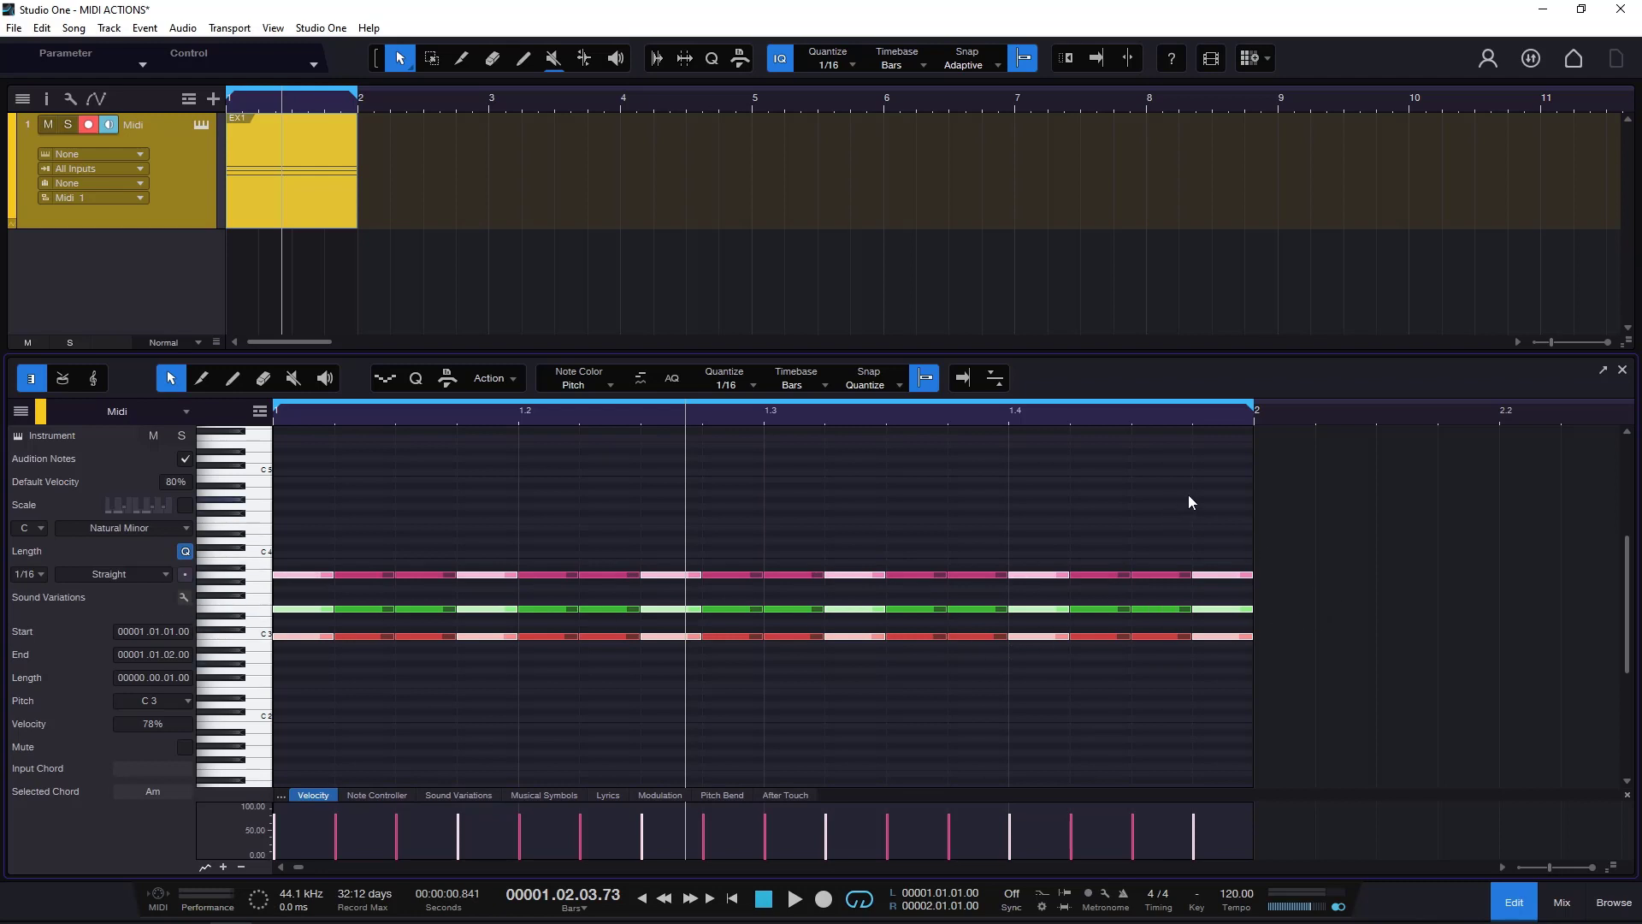
Select the Ex1 notes with Select Notes at a selection interval of 5 beats on the 1/16 grid
{"action": "left_click_drag", "start_coordinate": [1214, 482], "coordinate": [306, 731]}
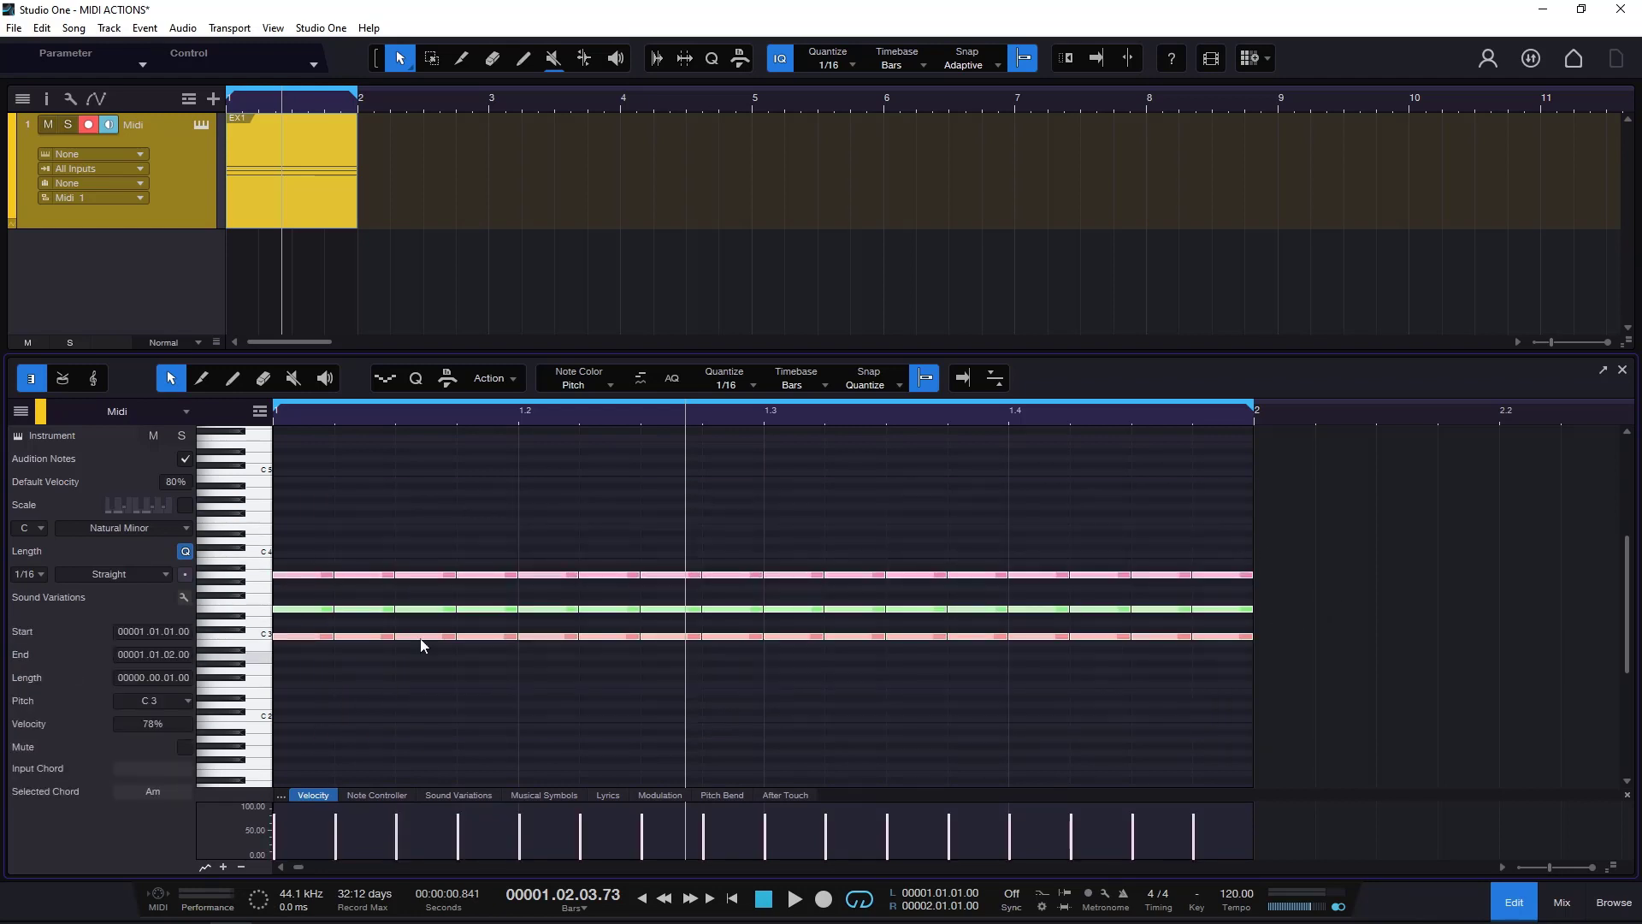
{"action": "left_click", "coordinate": [513, 379]}
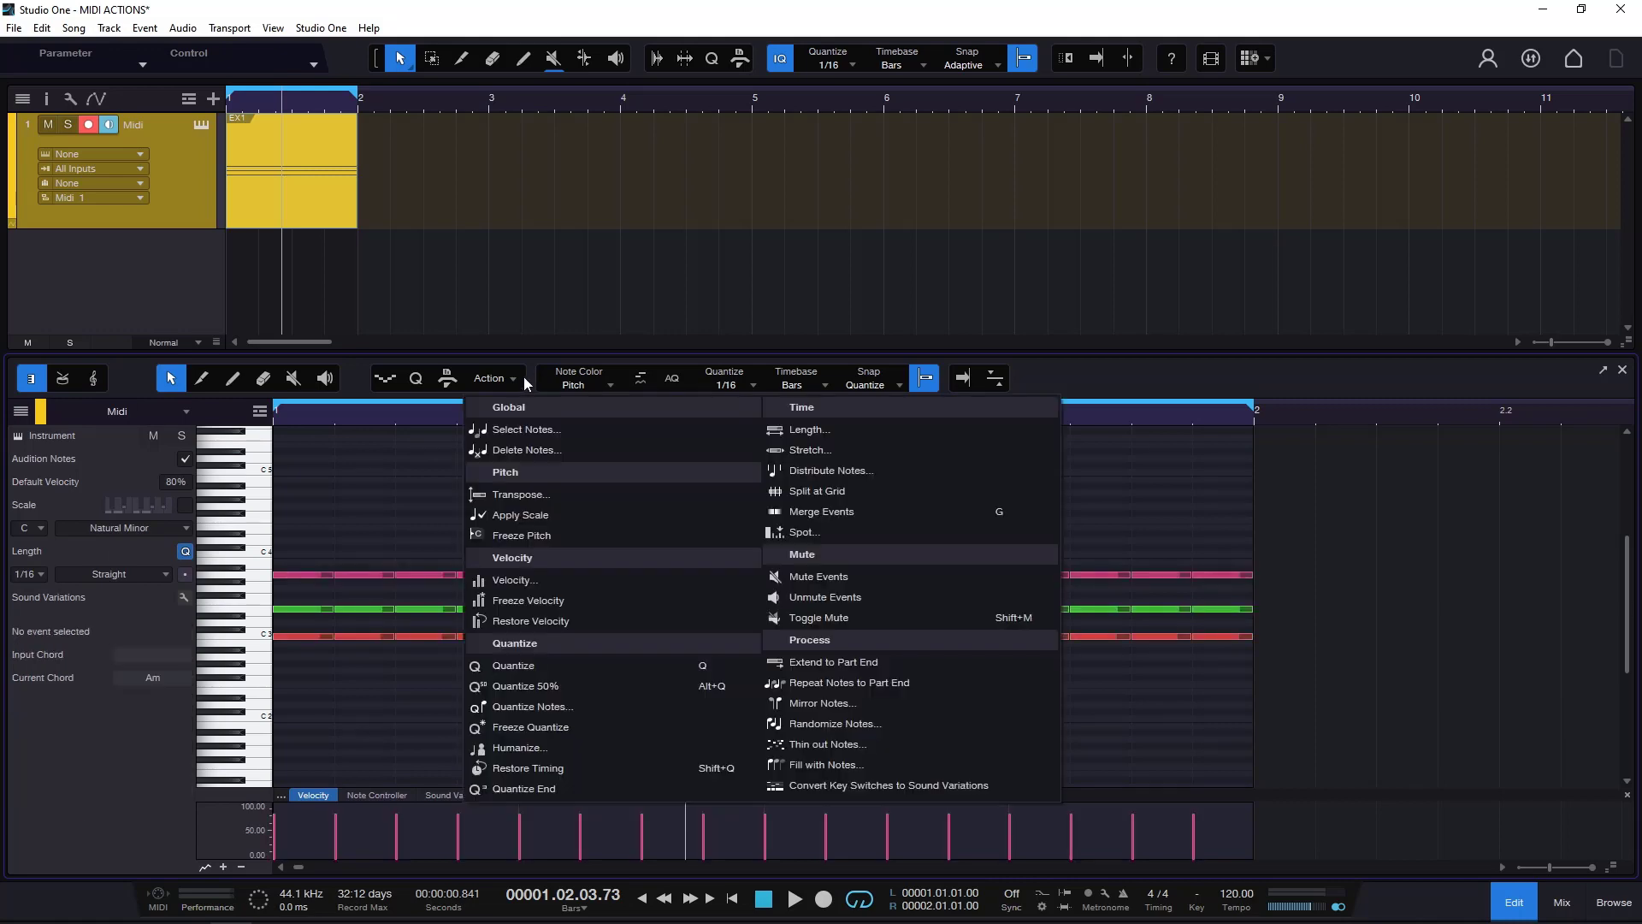
{"action": "left_click", "coordinate": [541, 430]}
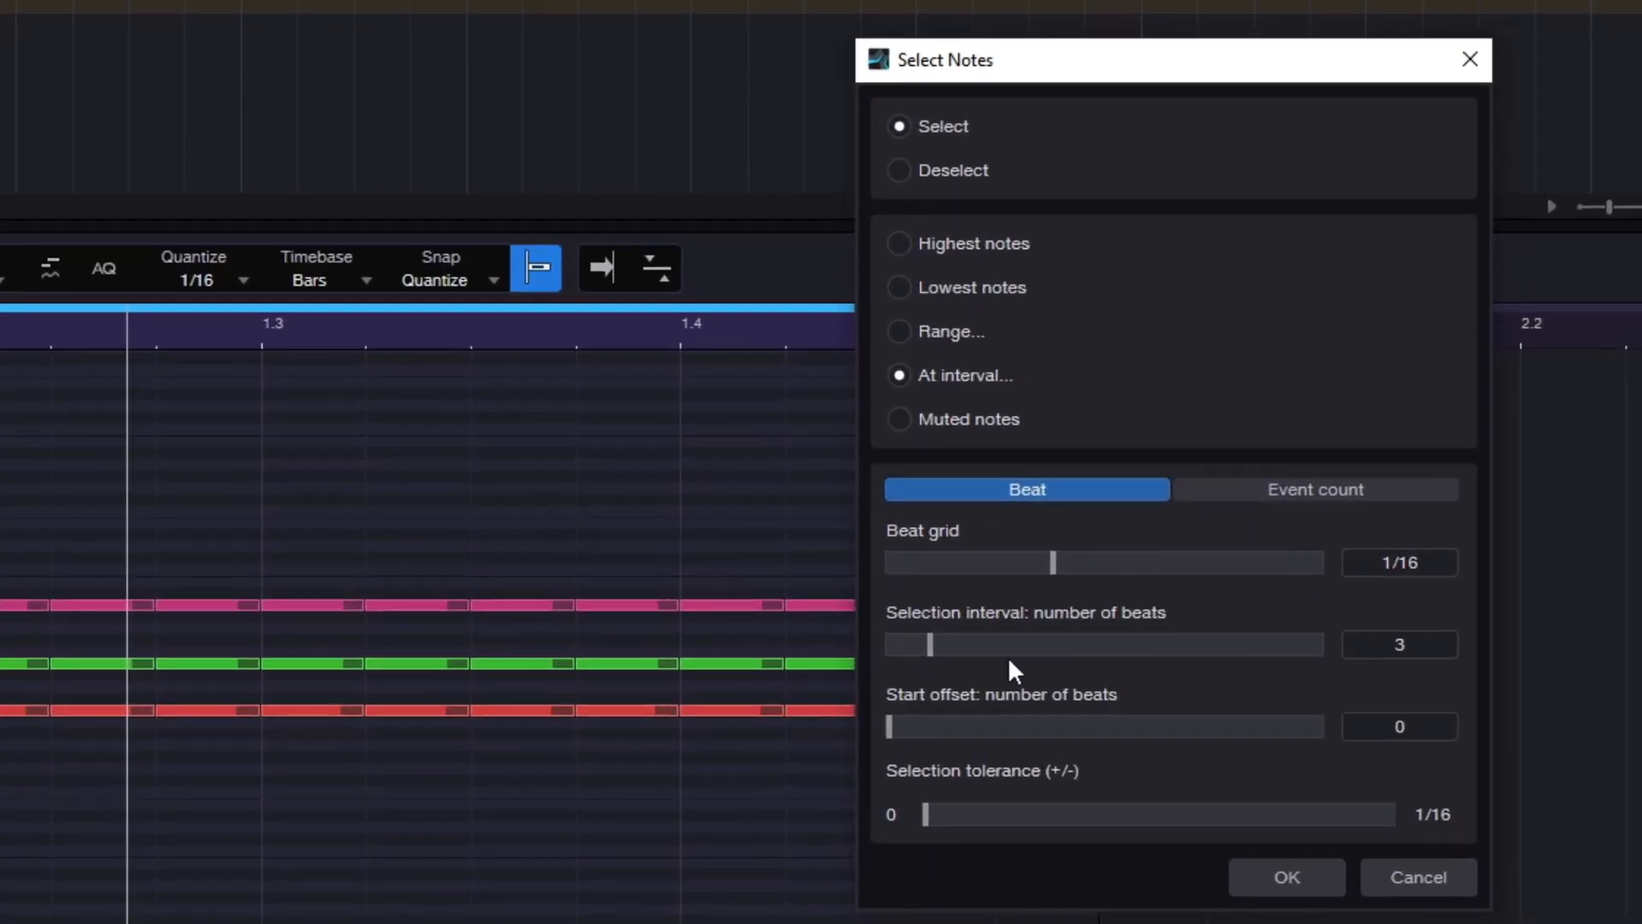
{"action": "left_click", "coordinate": [944, 647]}
{"action": "left_click_drag", "start_coordinate": [944, 645], "coordinate": [952, 645]}
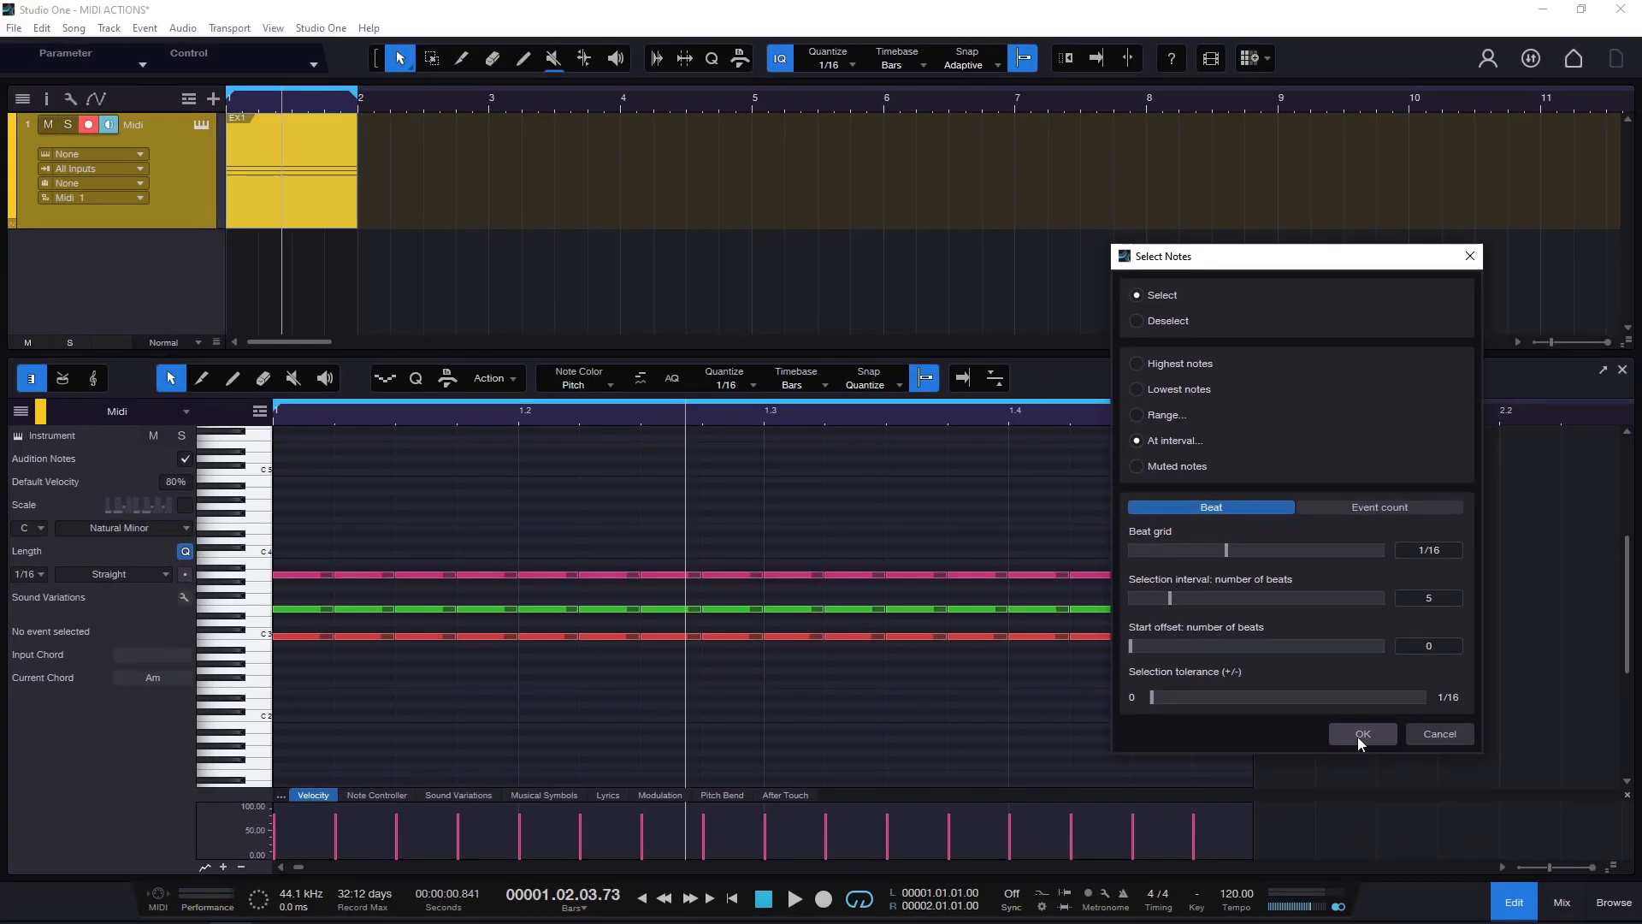
{"action": "left_click", "coordinate": [1355, 749]}
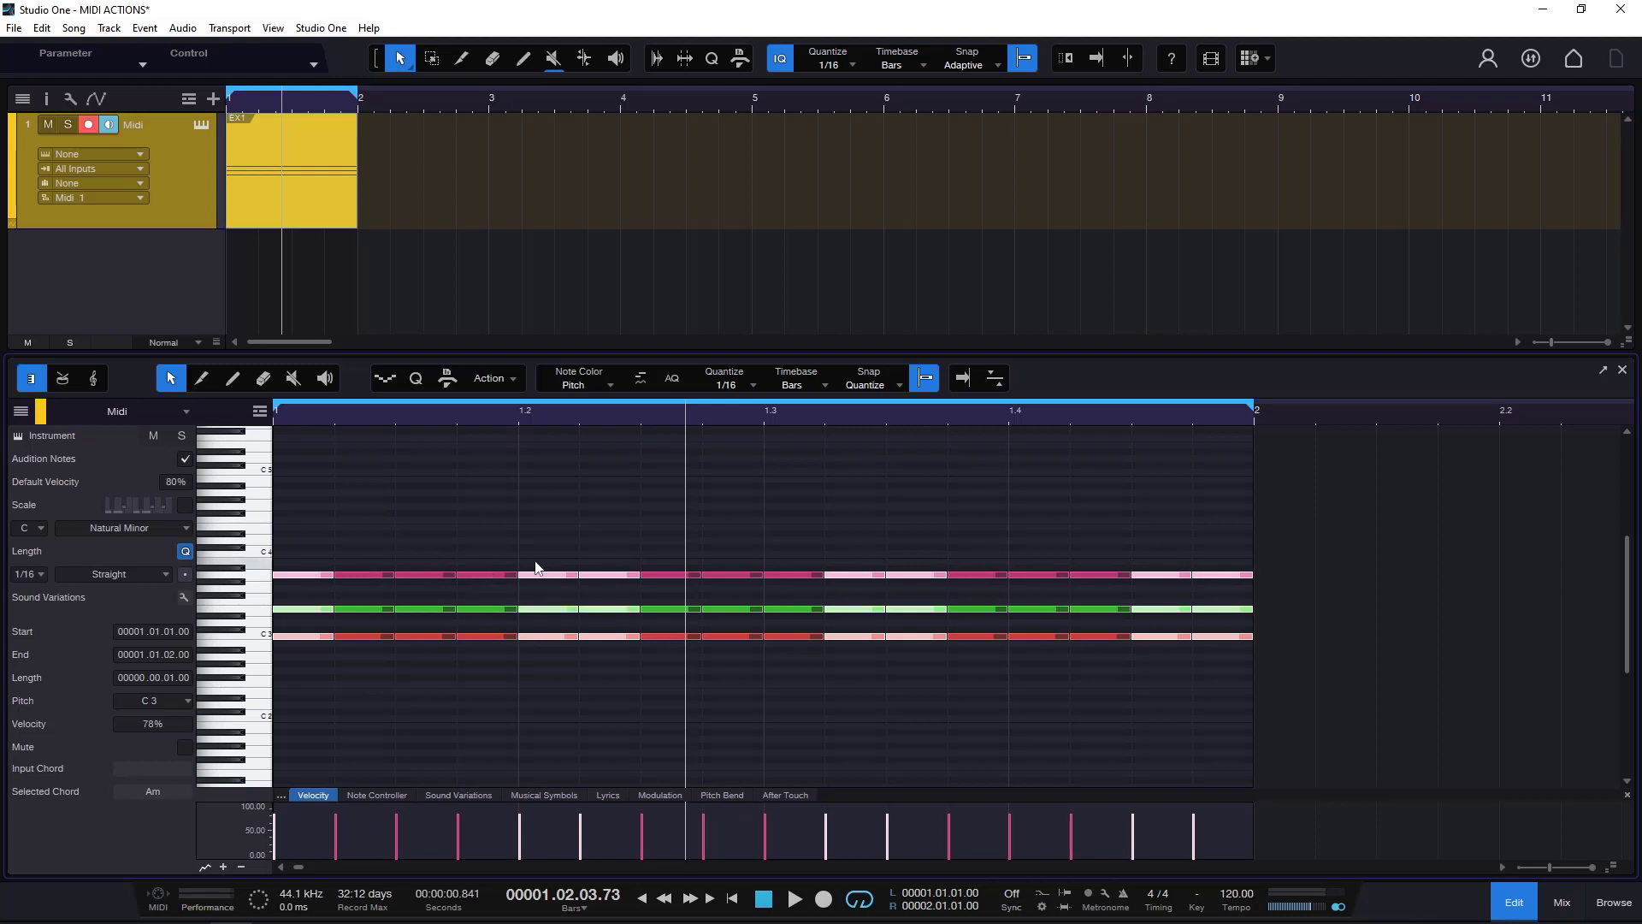
Highlight the chord at 1.2.2 and the first chord in turn, then reapply Select Notes with the 5-beat interval
{"action": "left_click_drag", "start_coordinate": [620, 489], "coordinate": [599, 696]}
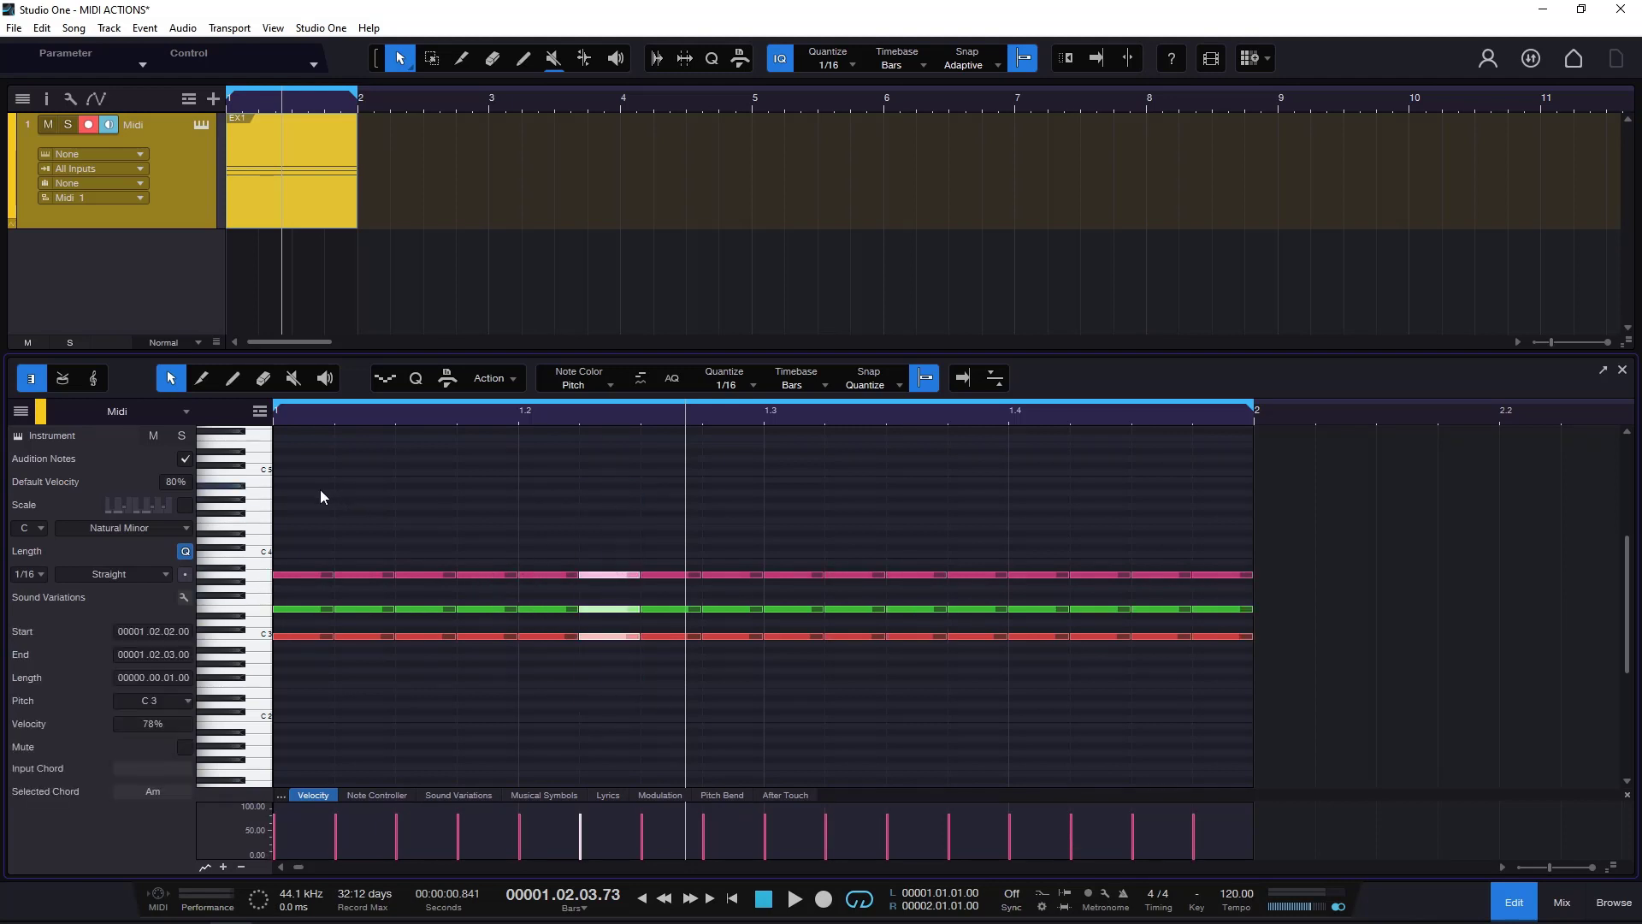
{"action": "left_click_drag", "start_coordinate": [320, 489], "coordinate": [295, 661]}
{"action": "left_click", "coordinate": [512, 383]}
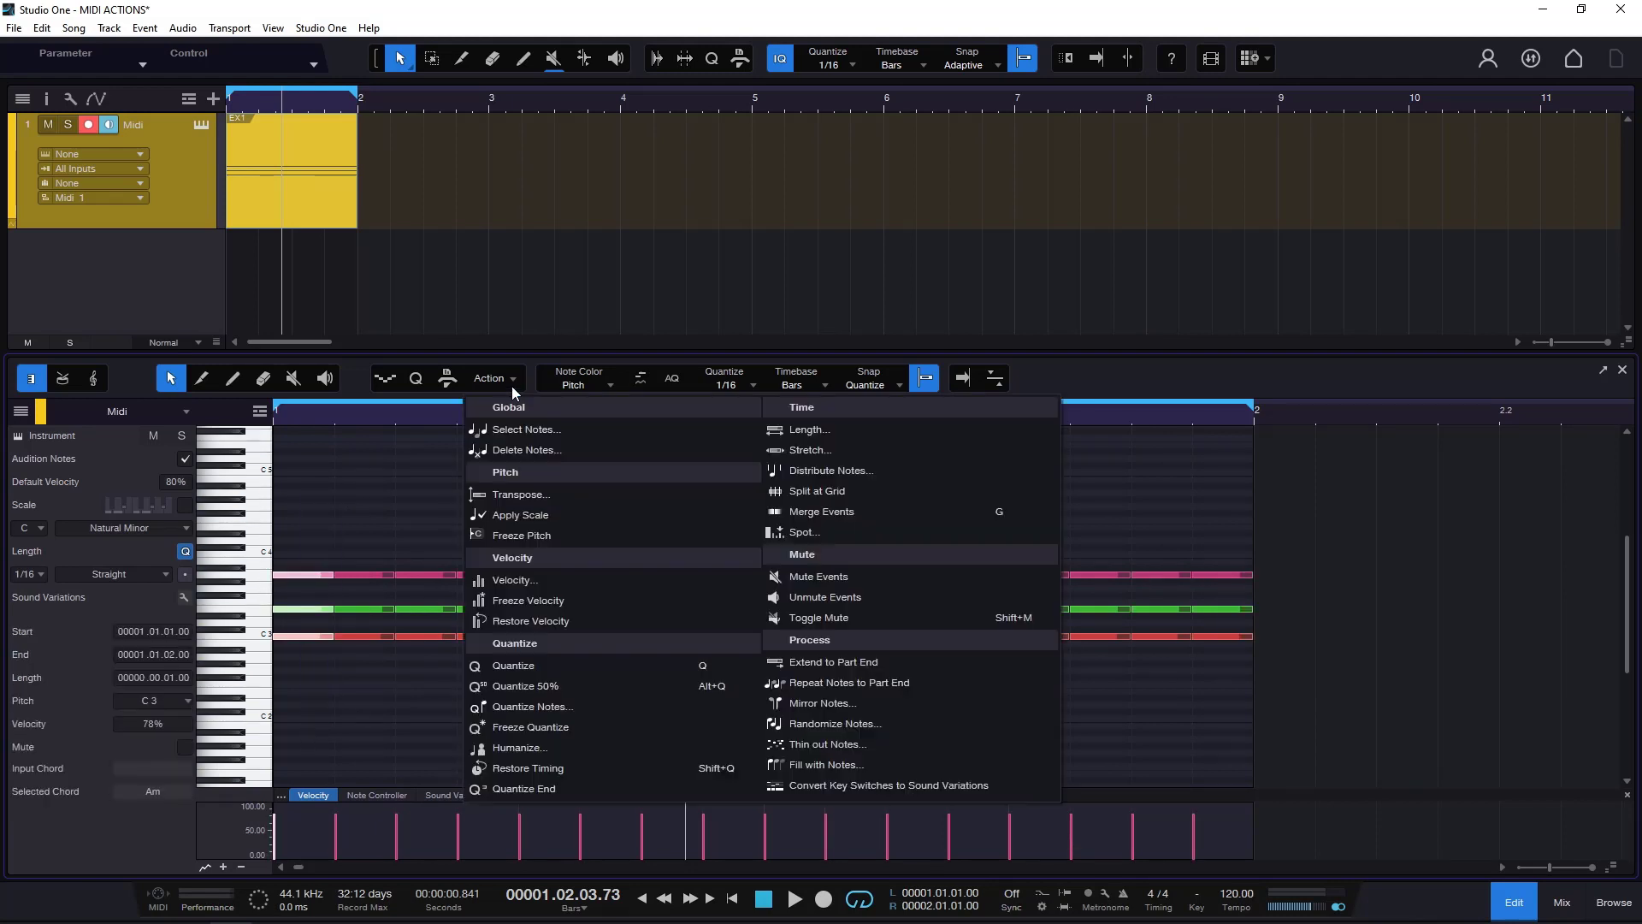
{"action": "left_click", "coordinate": [556, 431]}
{"action": "left_click", "coordinate": [894, 707]}
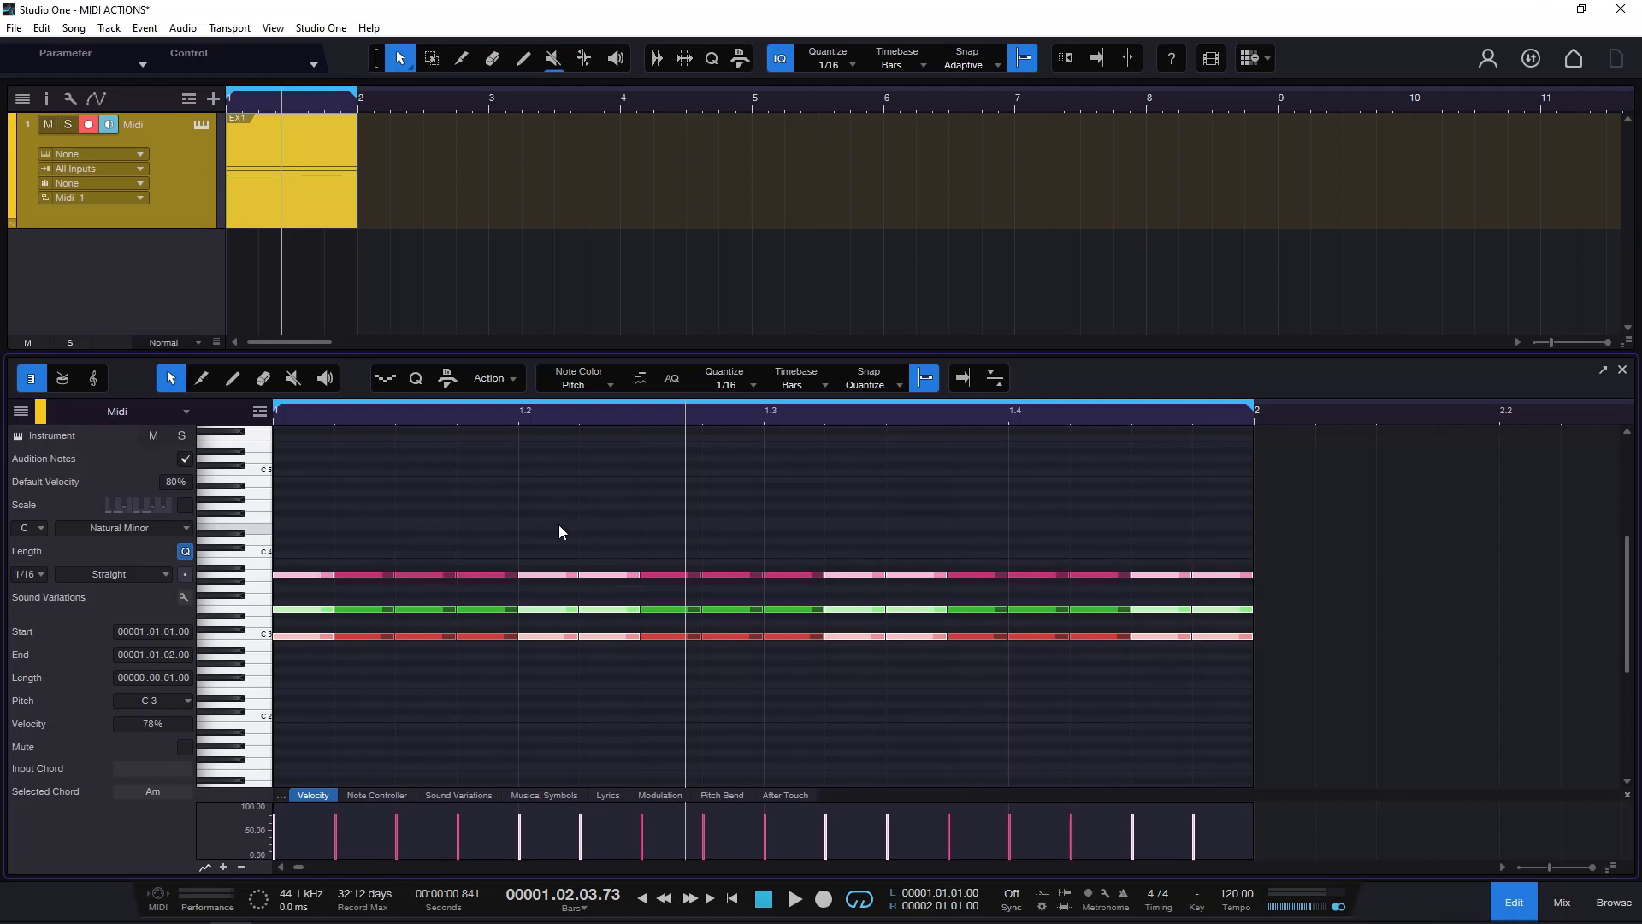
Move the chords at 1.2, 1.3, 1.3.2, 1.4 and 1.4.3 down one octave in the Ex1 part
{"action": "left_click_drag", "start_coordinate": [558, 525], "coordinate": [542, 708]}
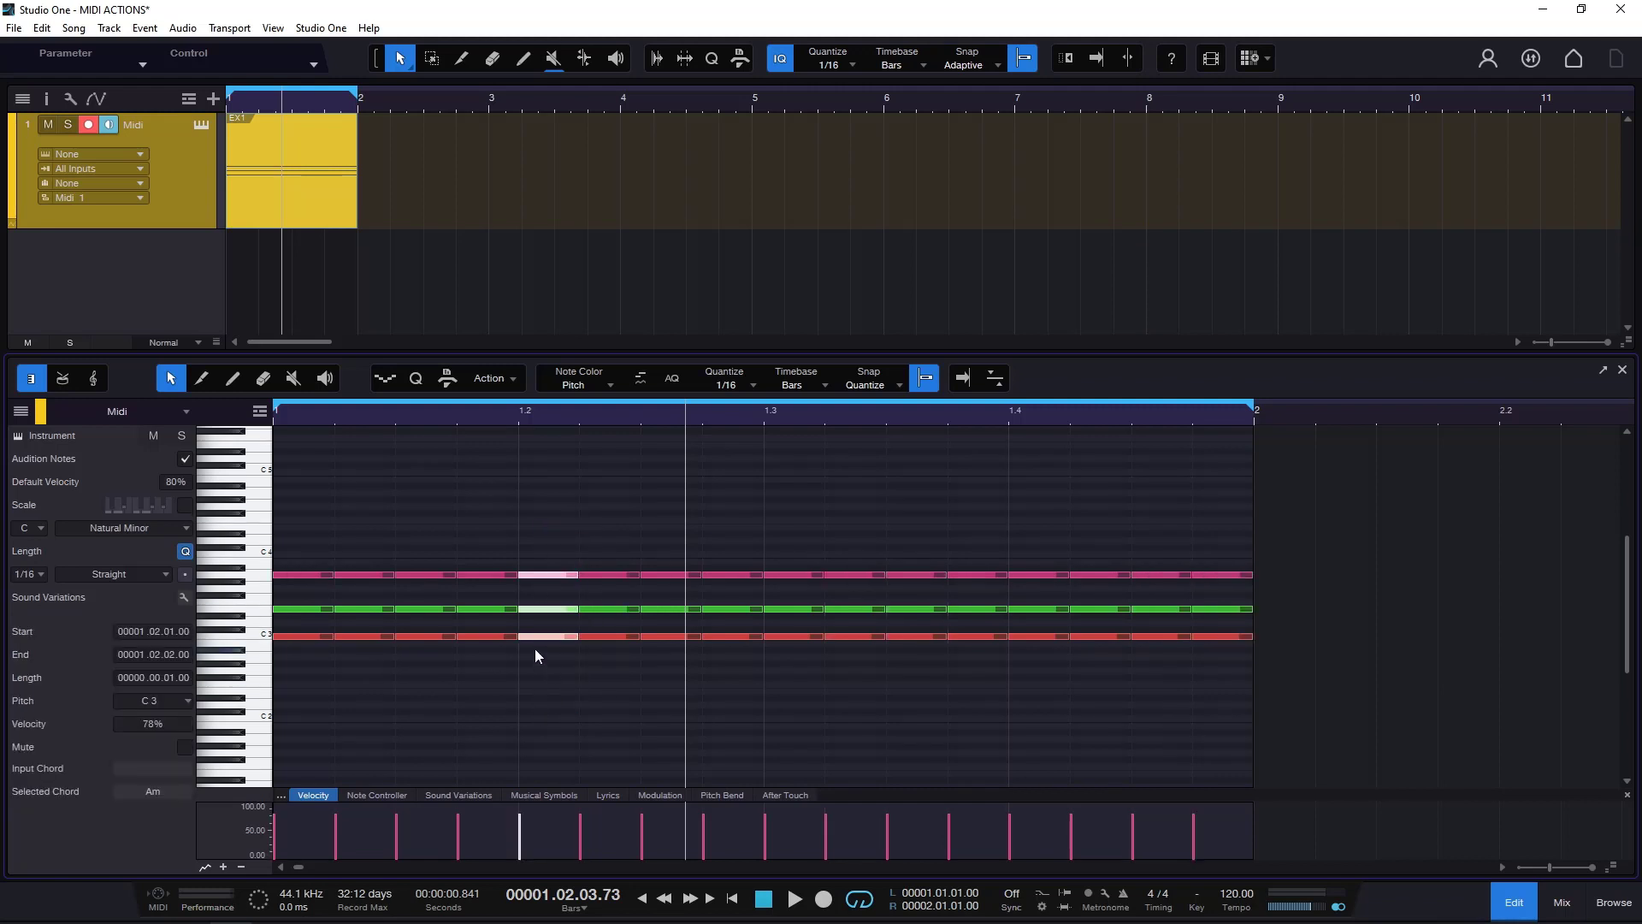
{"action": "left_click_drag", "start_coordinate": [541, 637], "coordinate": [536, 733]}
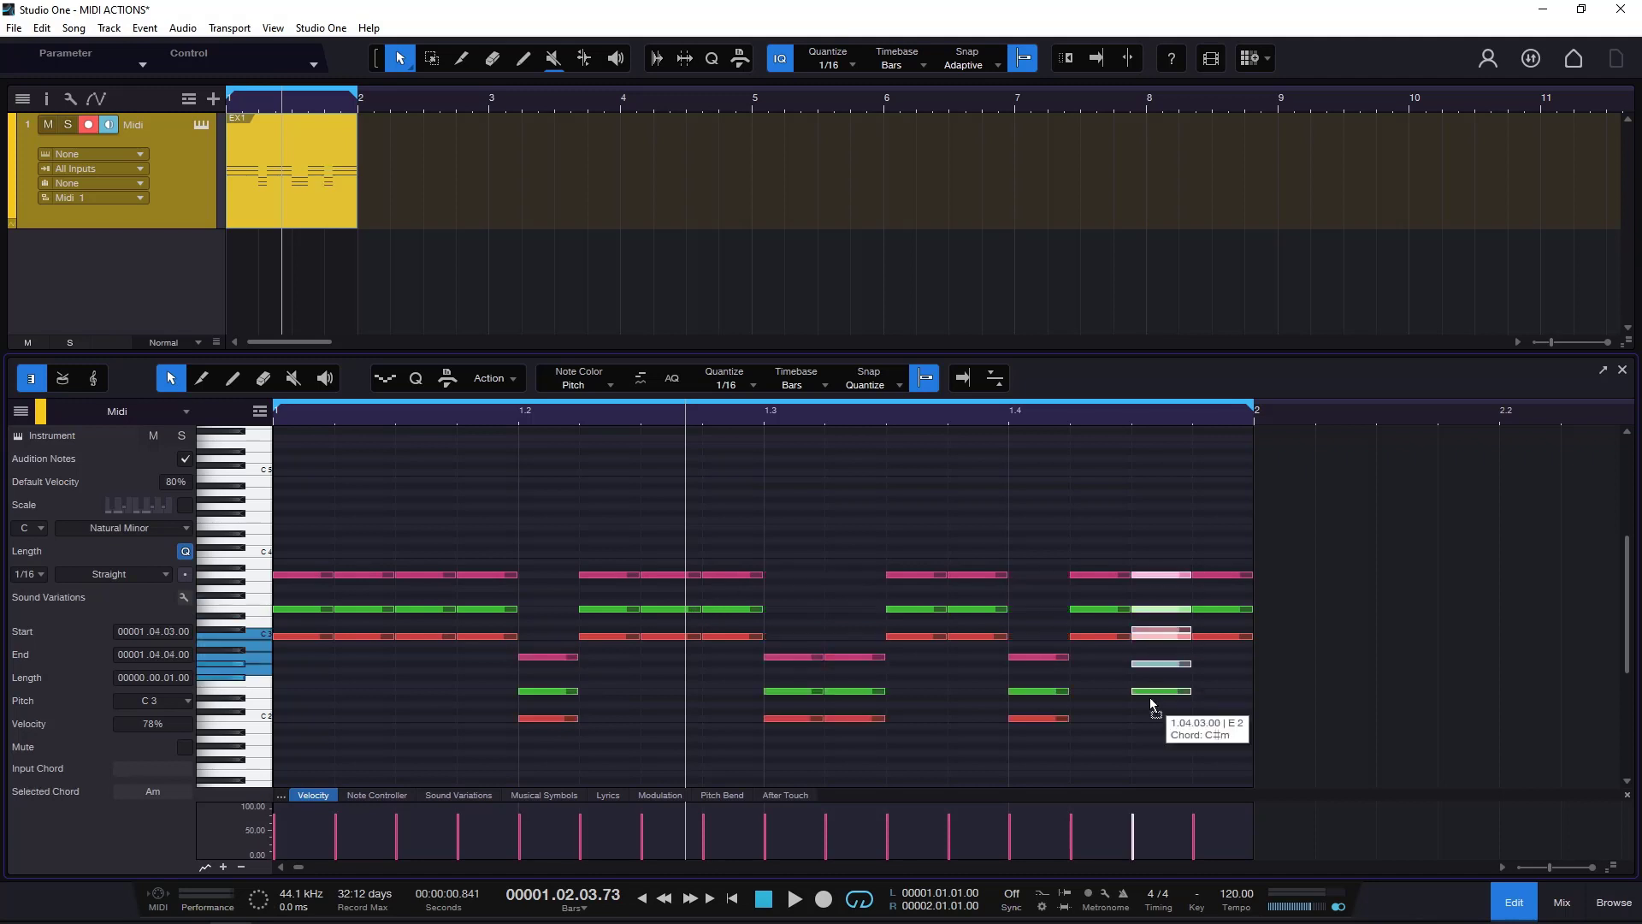
{"action": "left_click_drag", "start_coordinate": [1152, 706], "coordinate": [1155, 741]}
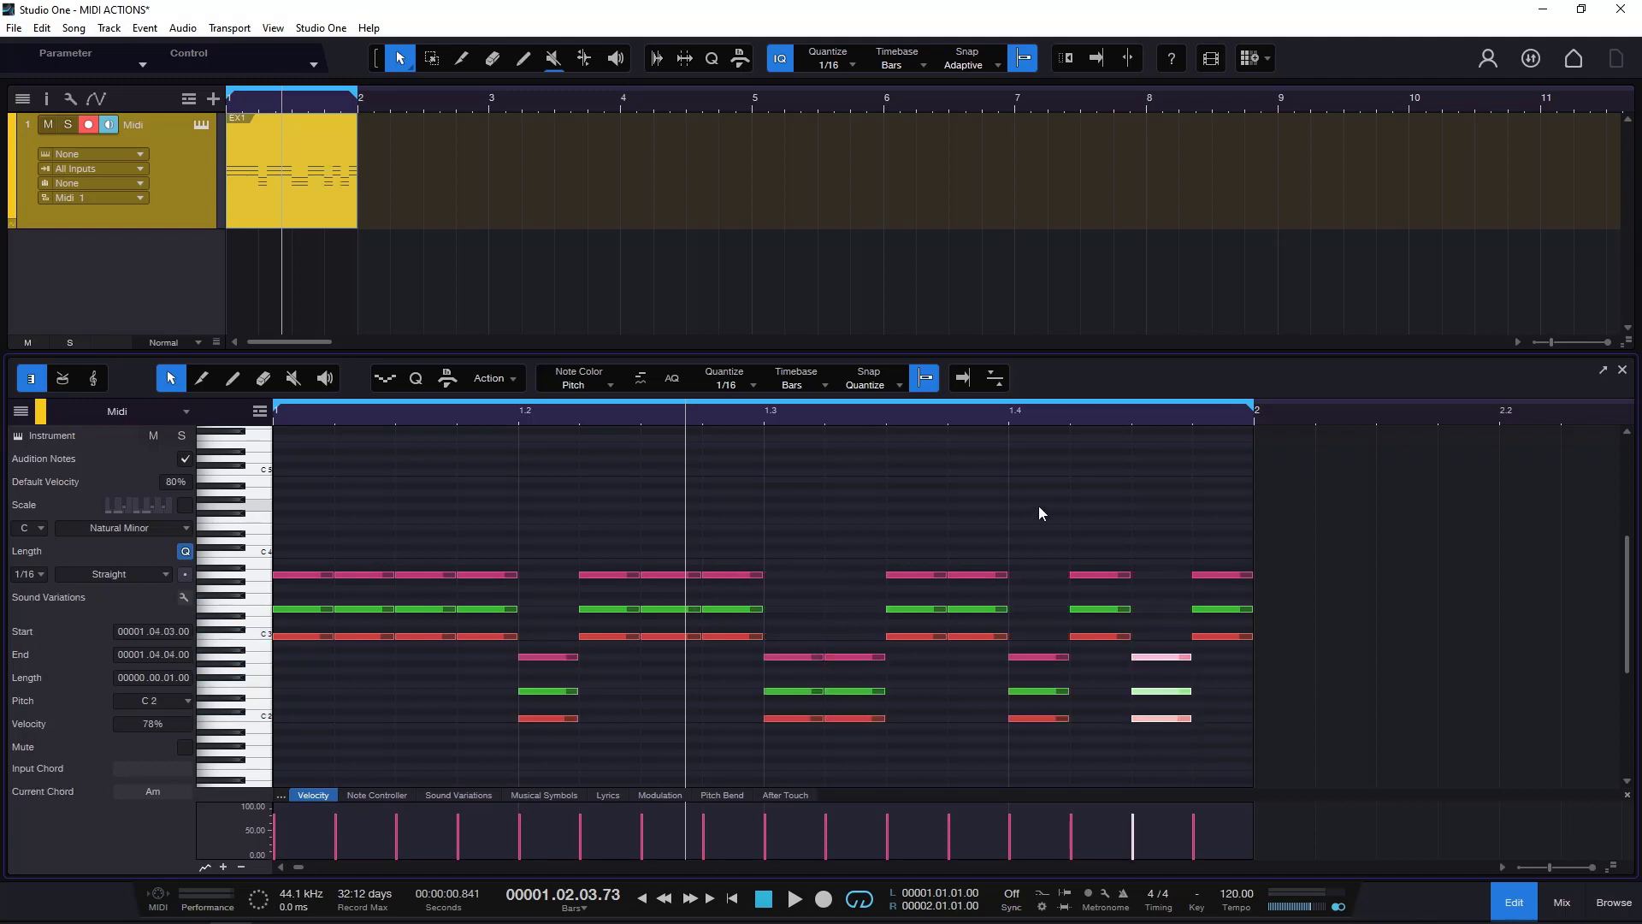
Clear the selection and run Select Notes with the 5-beat interval on the part with the lowered chords
{"action": "left_click", "coordinate": [1038, 505]}
{"action": "left_click", "coordinate": [512, 382]}
{"action": "left_click", "coordinate": [544, 428]}
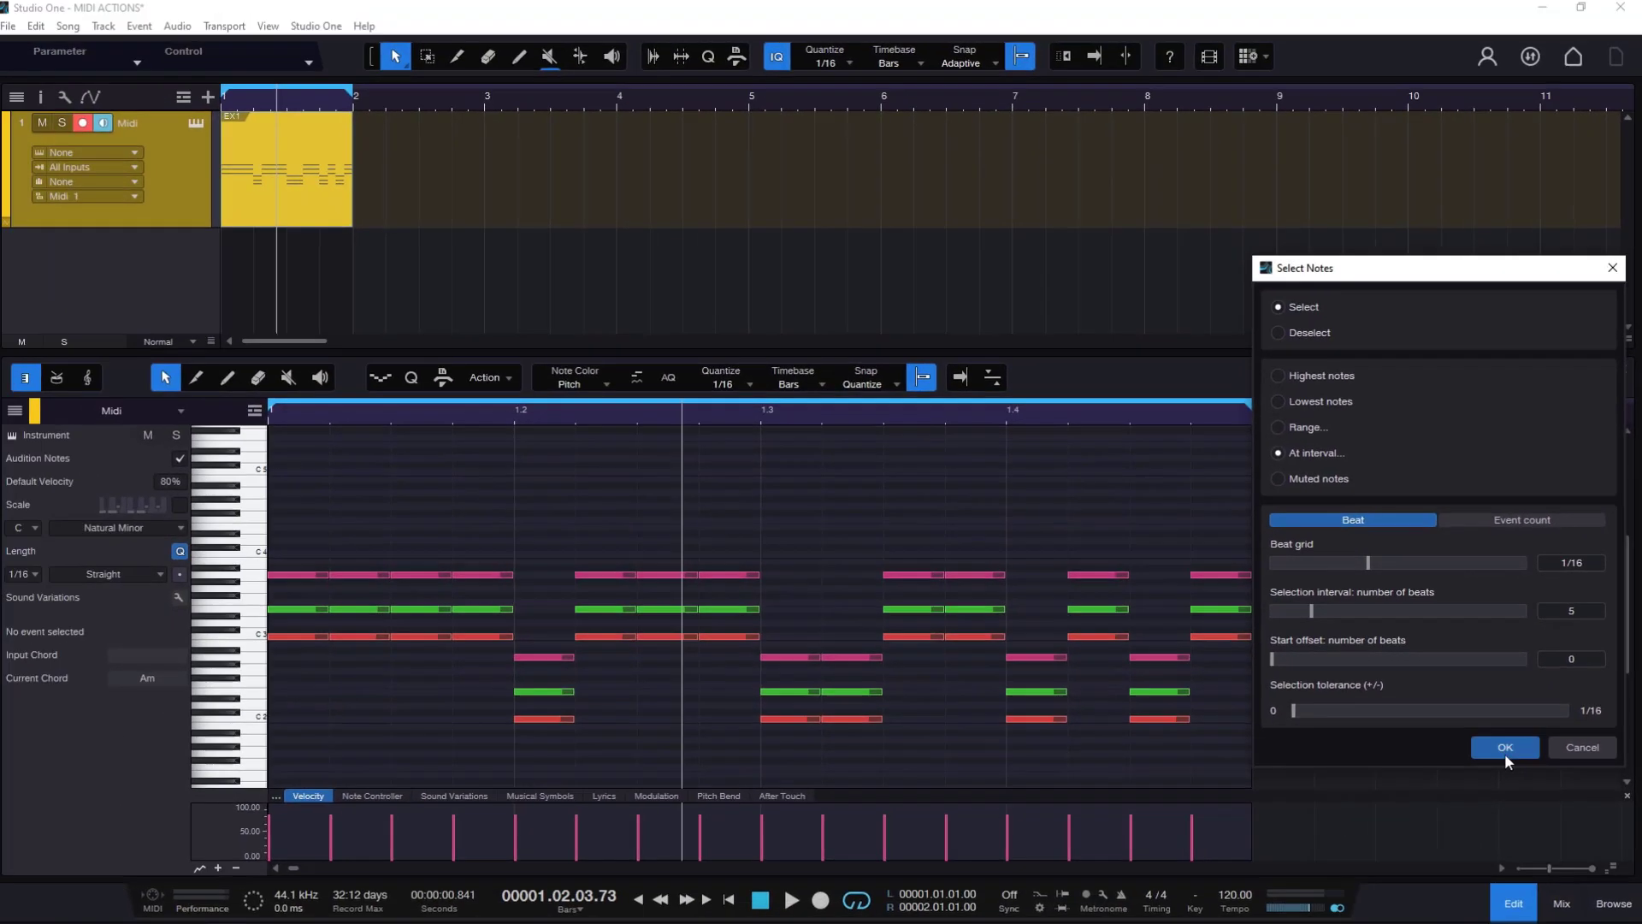
{"action": "left_click", "coordinate": [1403, 873]}
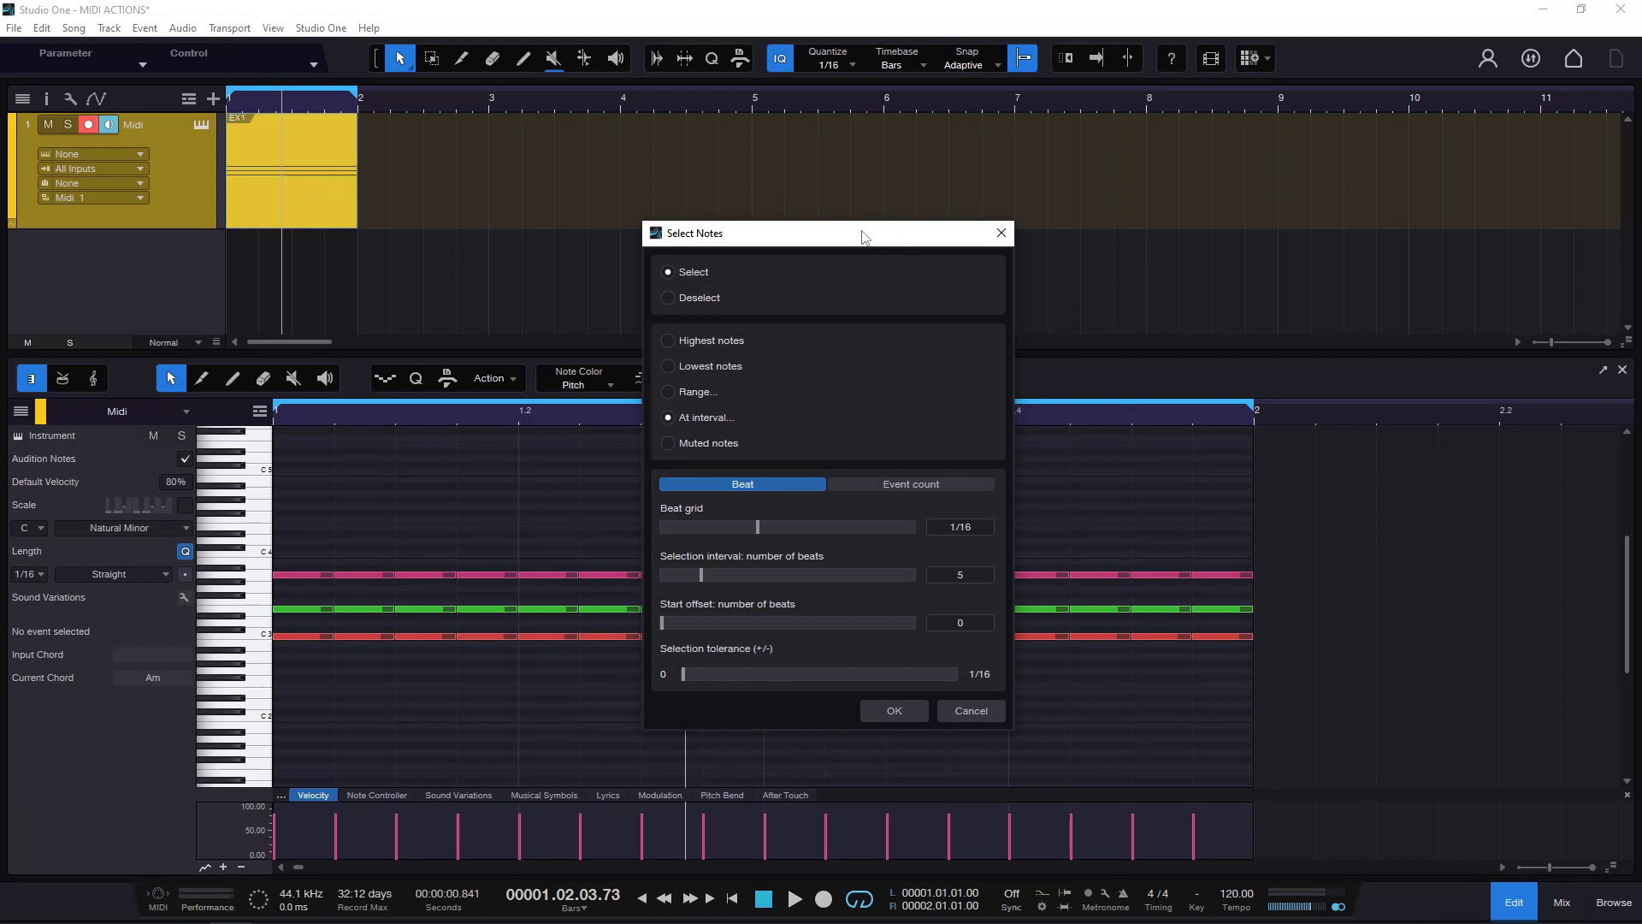
Apply Select Notes at a 1-beat selection interval with a start offset of 3 beats on the 1/16 grid
{"action": "left_click_drag", "start_coordinate": [861, 229], "coordinate": [1344, 306]}
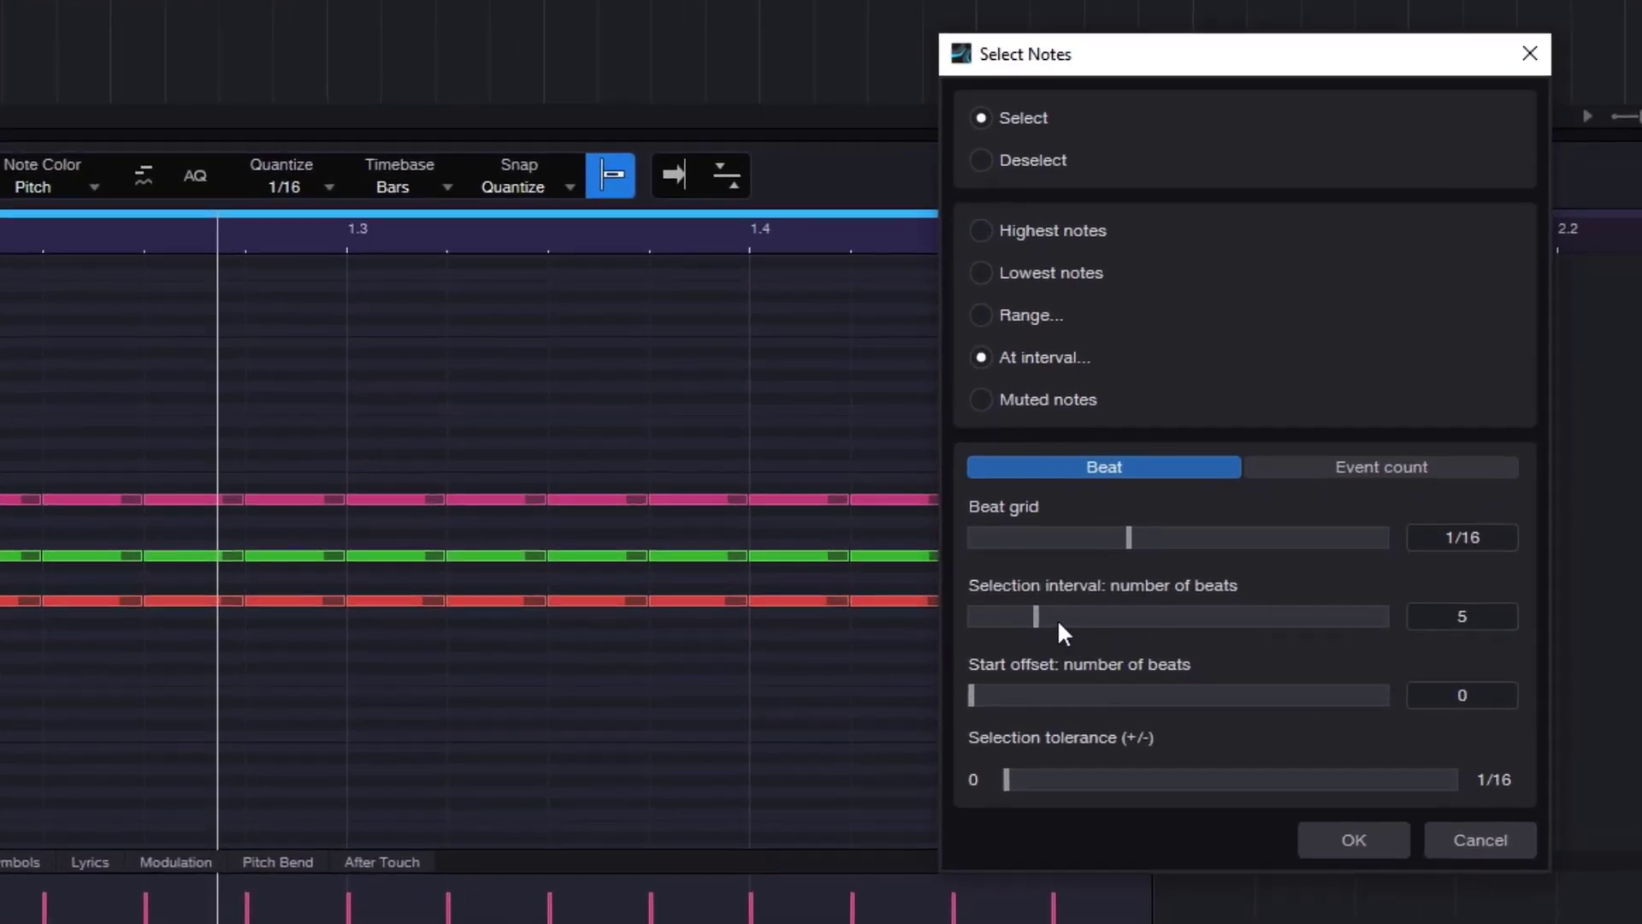
{"action": "left_click_drag", "start_coordinate": [1185, 647], "coordinate": [1137, 649]}
{"action": "left_click_drag", "start_coordinate": [976, 626], "coordinate": [988, 627]}
{"action": "left_click_drag", "start_coordinate": [971, 694], "coordinate": [977, 696]}
{"action": "left_click_drag", "start_coordinate": [990, 703], "coordinate": [1013, 706]}
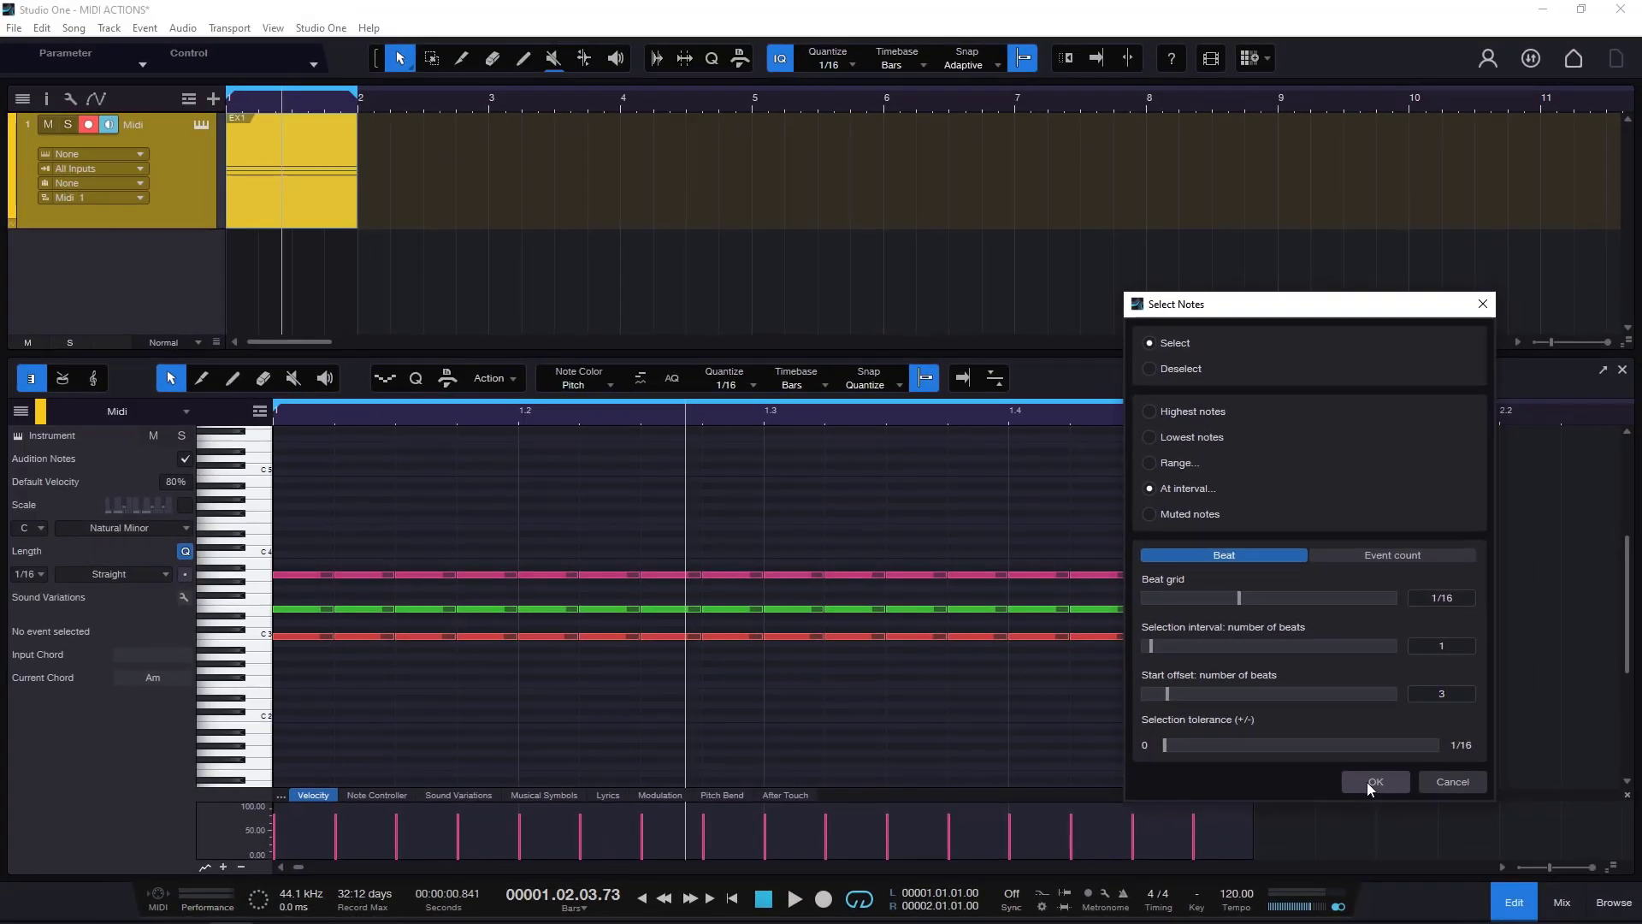
{"action": "left_click", "coordinate": [1354, 840]}
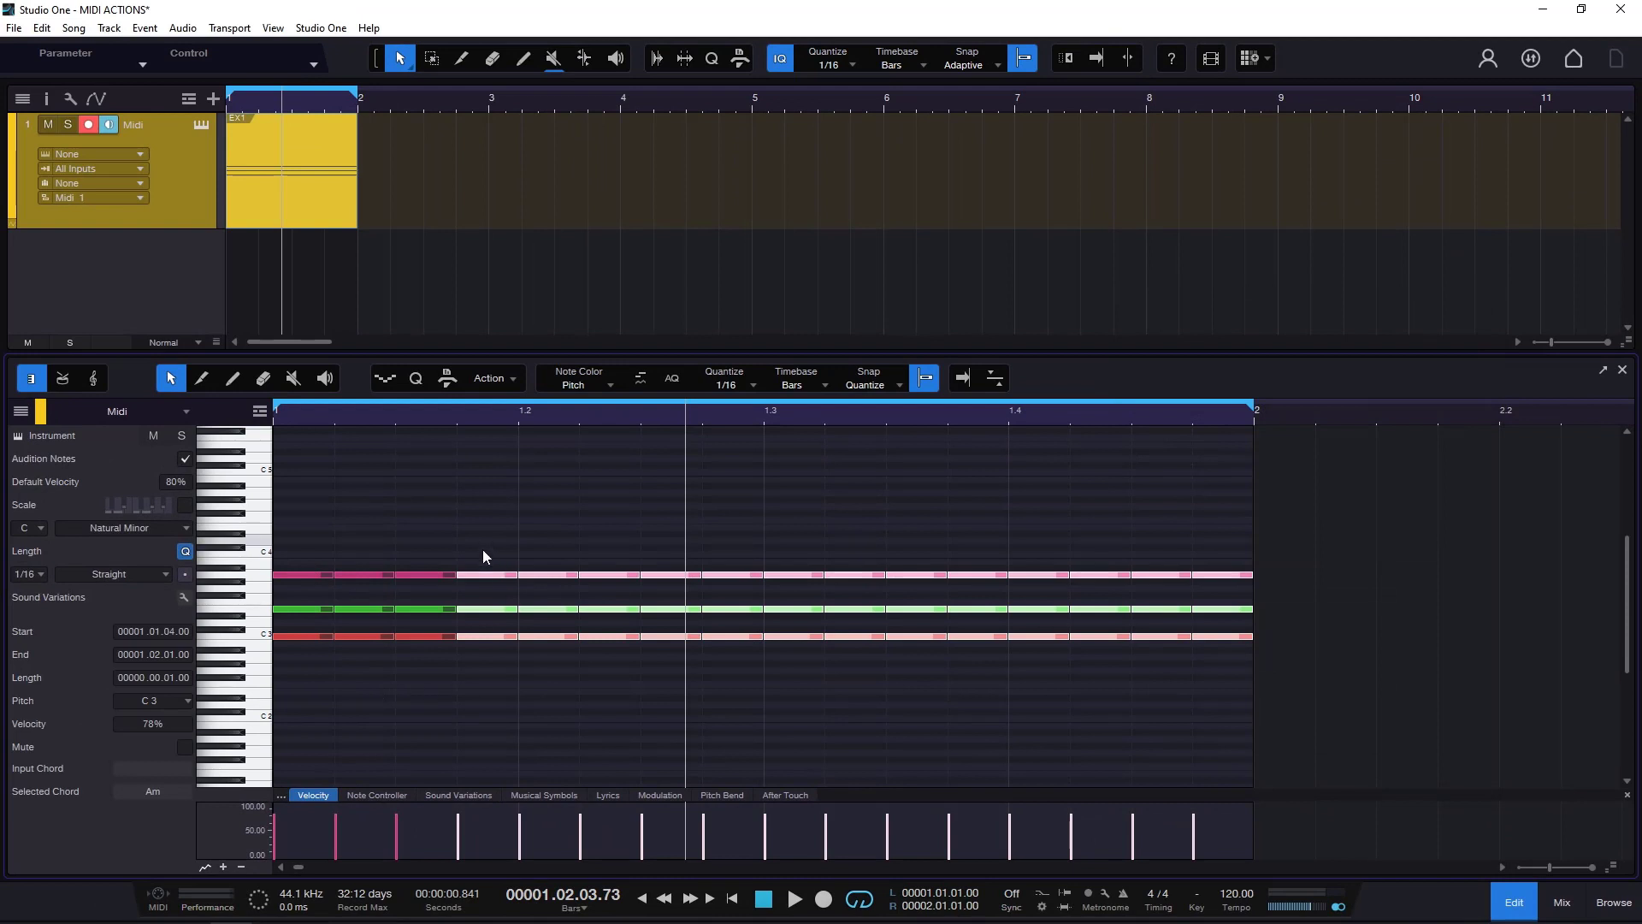
Clear the selection and run Select Notes by event count, selecting every 2nd position starting at position 1
{"action": "left_click", "coordinate": [498, 511]}
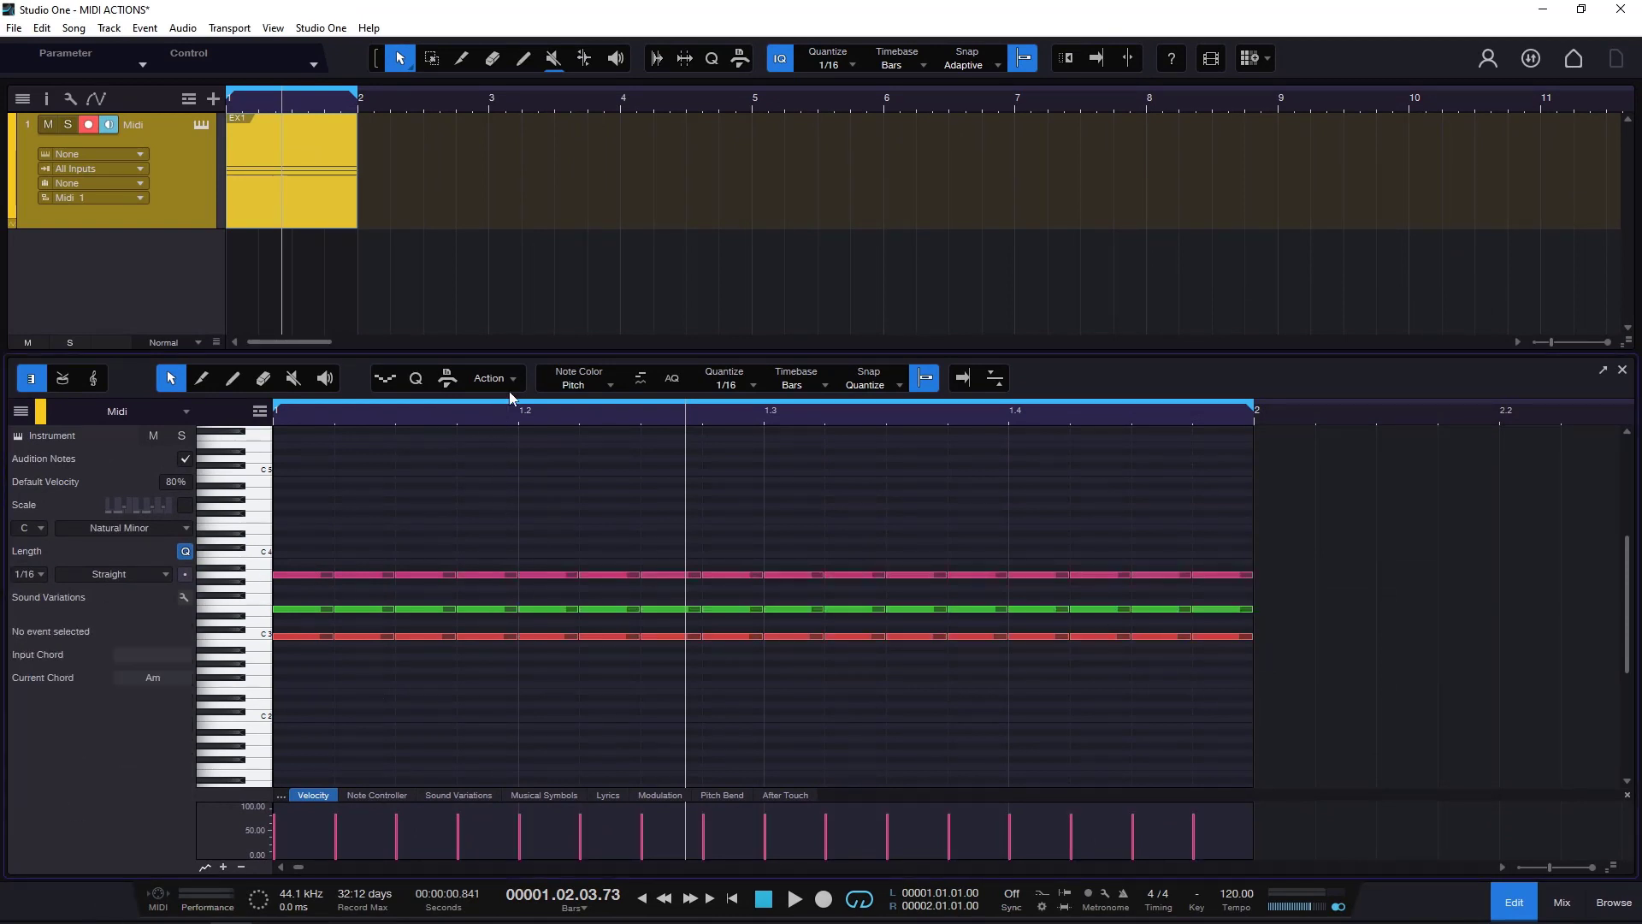
{"action": "left_click", "coordinate": [491, 378]}
{"action": "left_click", "coordinate": [517, 429]}
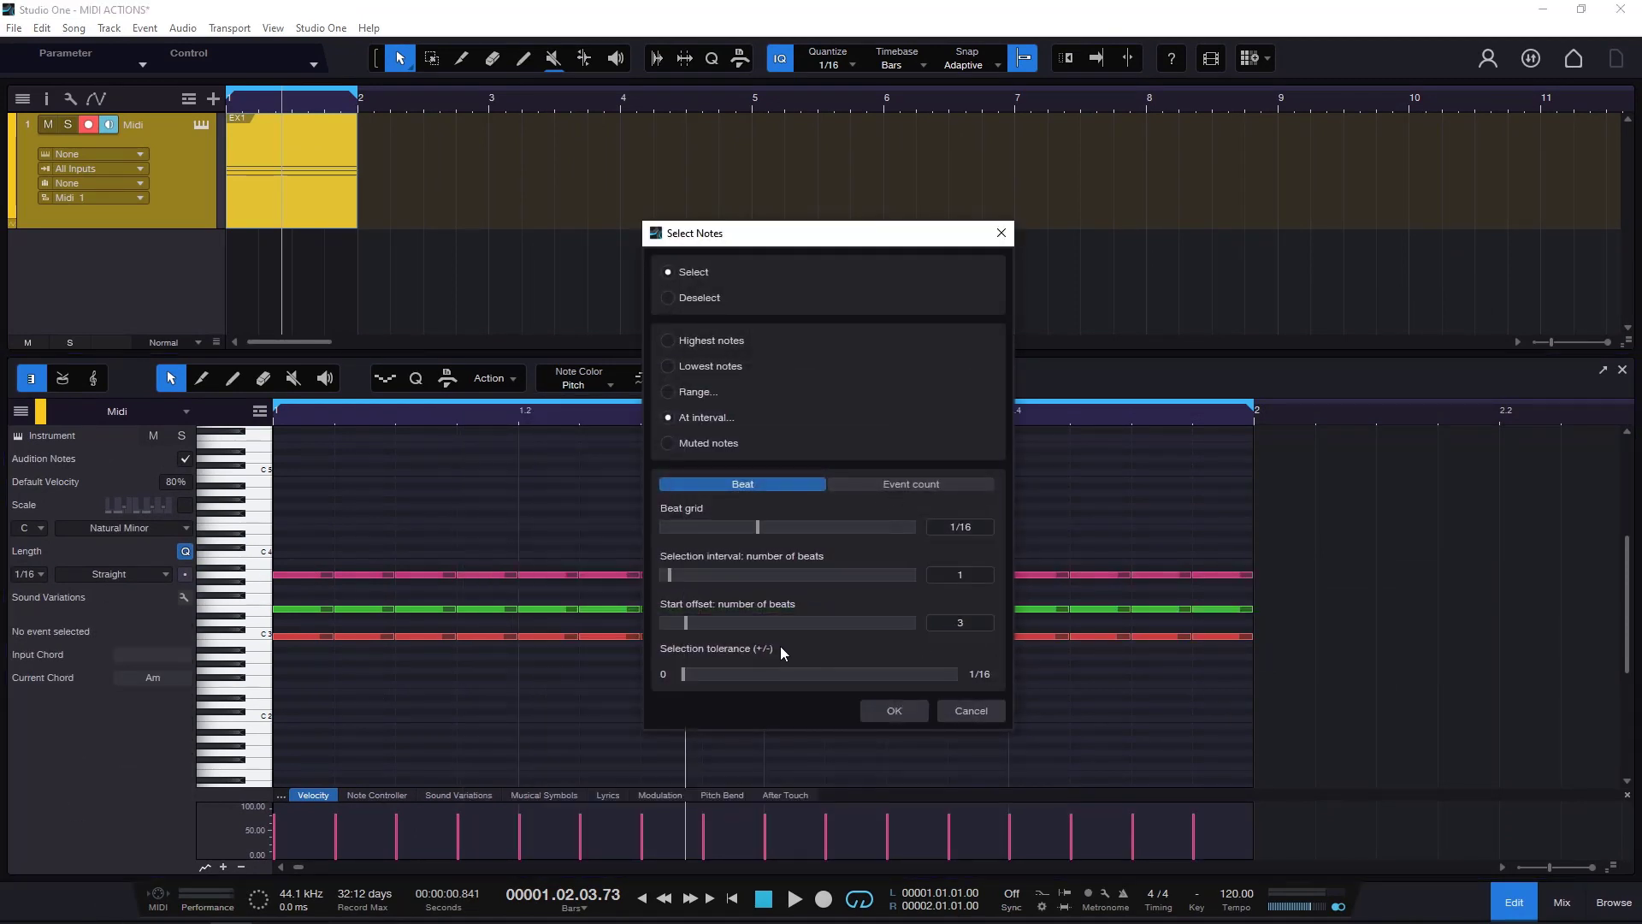
{"action": "left_click", "coordinate": [884, 484]}
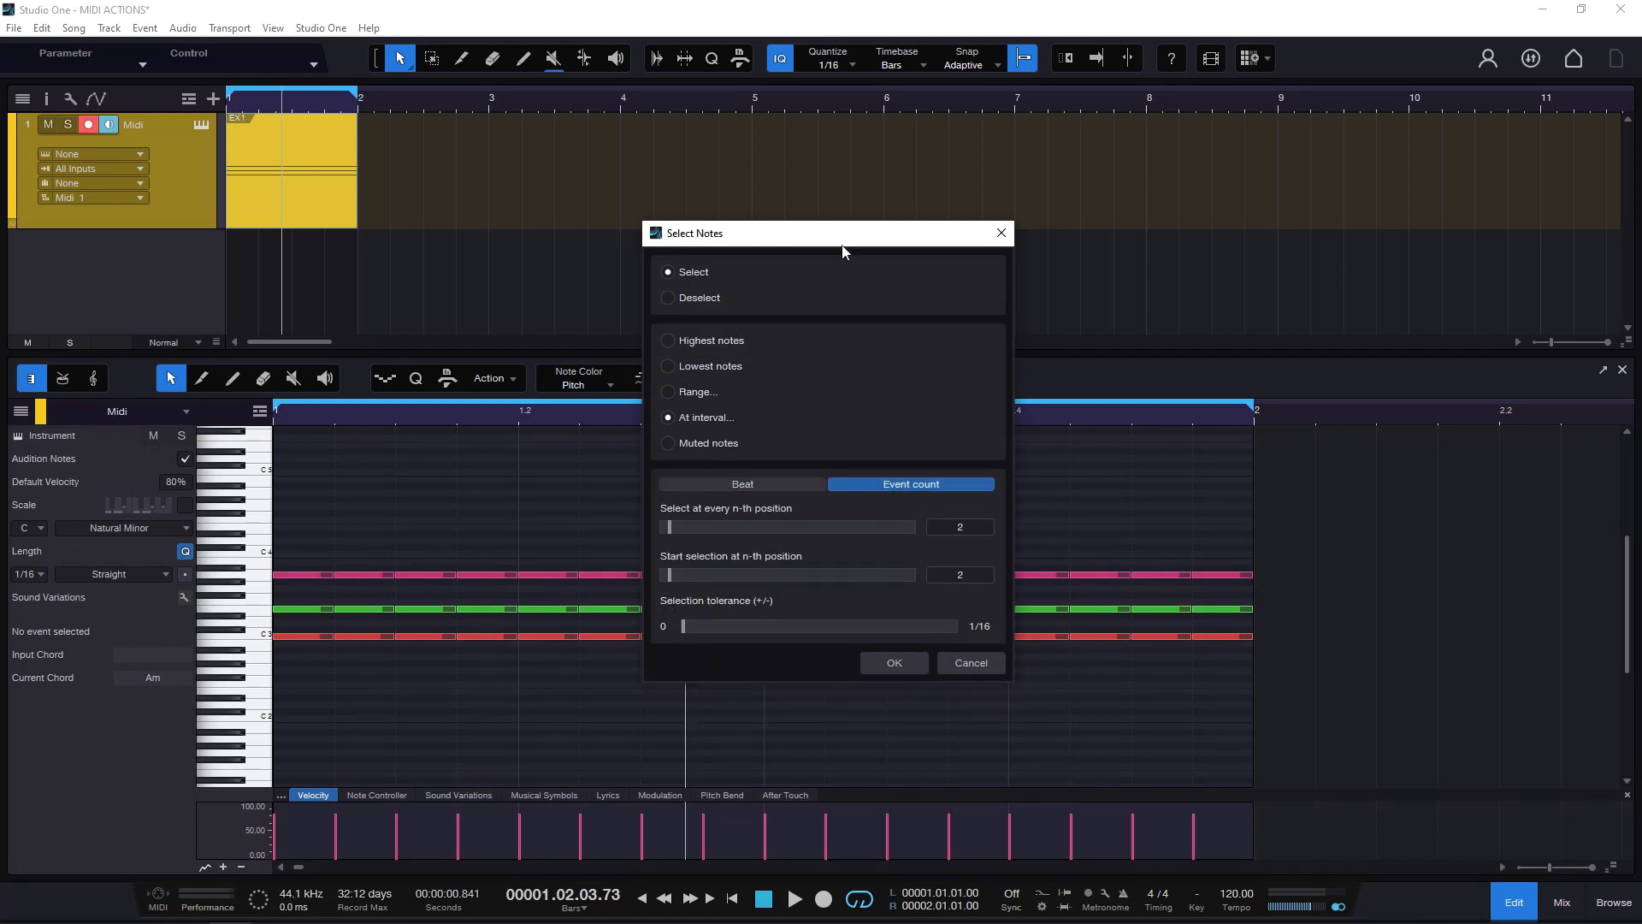
{"action": "left_click_drag", "start_coordinate": [842, 245], "coordinate": [1362, 314]}
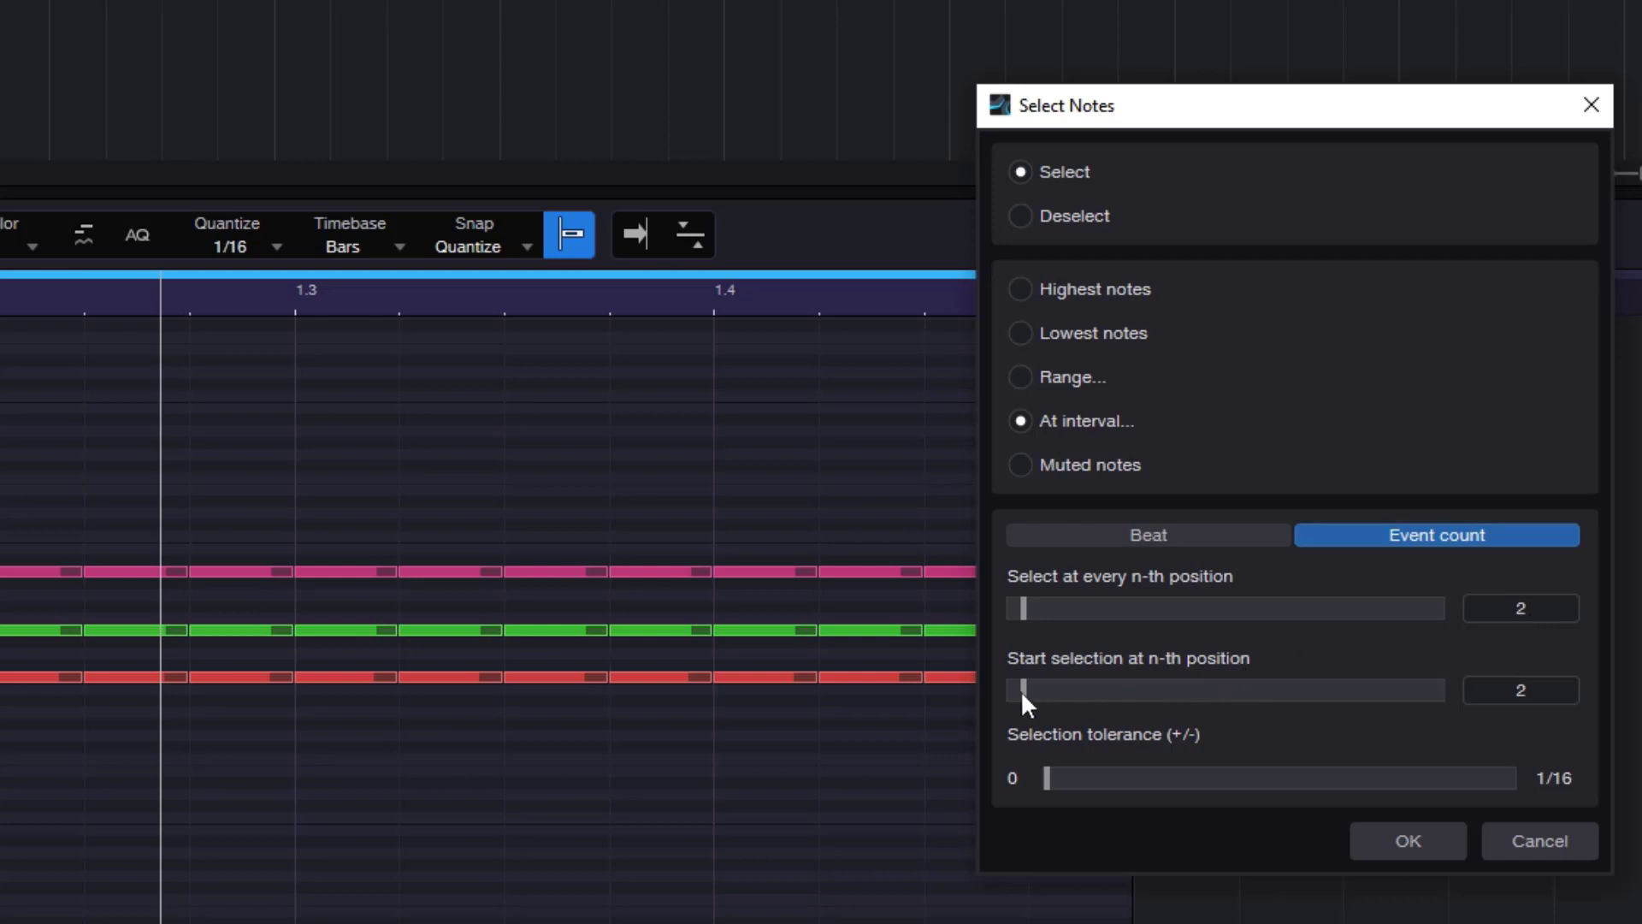
{"action": "left_click_drag", "start_coordinate": [1020, 697], "coordinate": [1000, 702]}
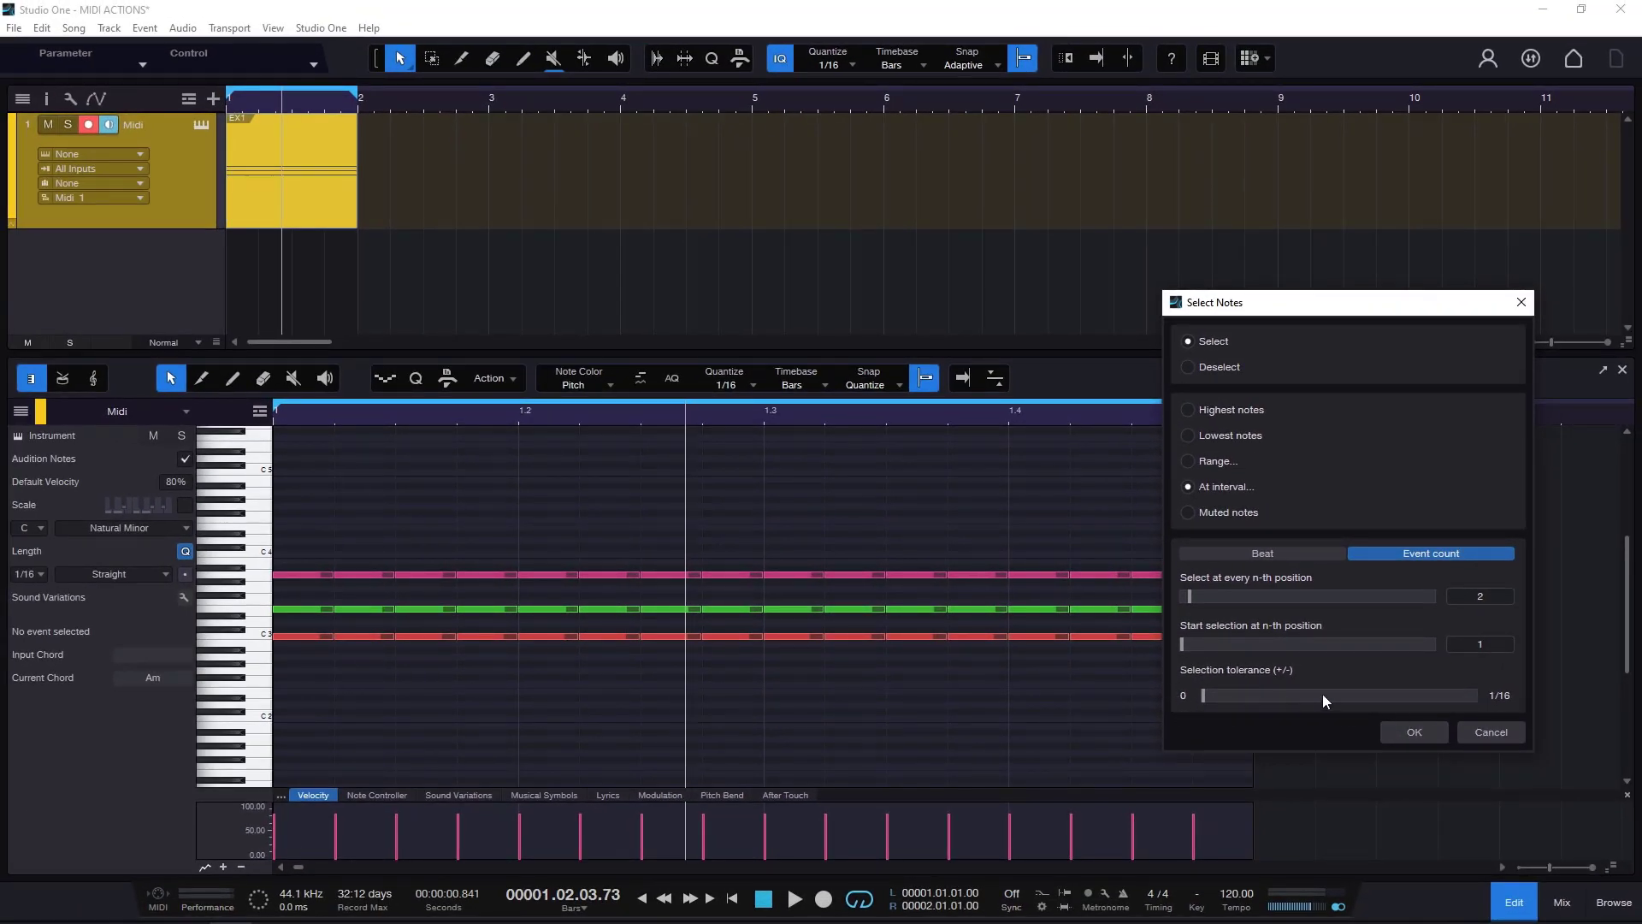
{"action": "left_click", "coordinate": [1396, 732]}
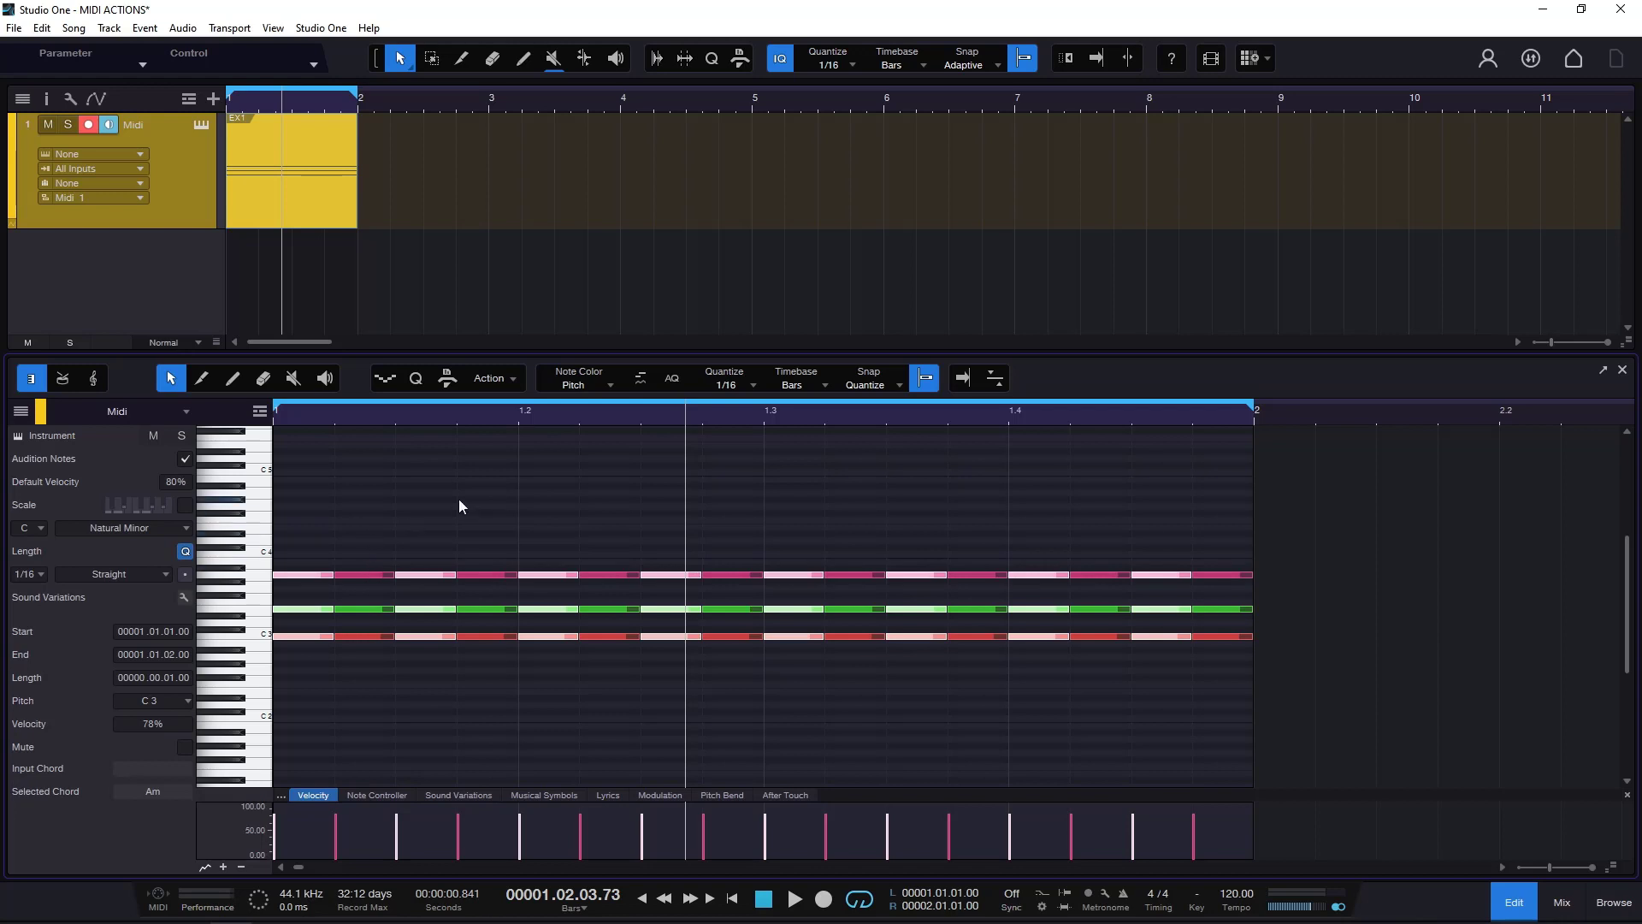
Clear the selection and rerun the event-count Select Notes on every 2nd position, starting at position 2
{"action": "left_click", "coordinate": [513, 381]}
{"action": "left_click", "coordinate": [404, 495]}
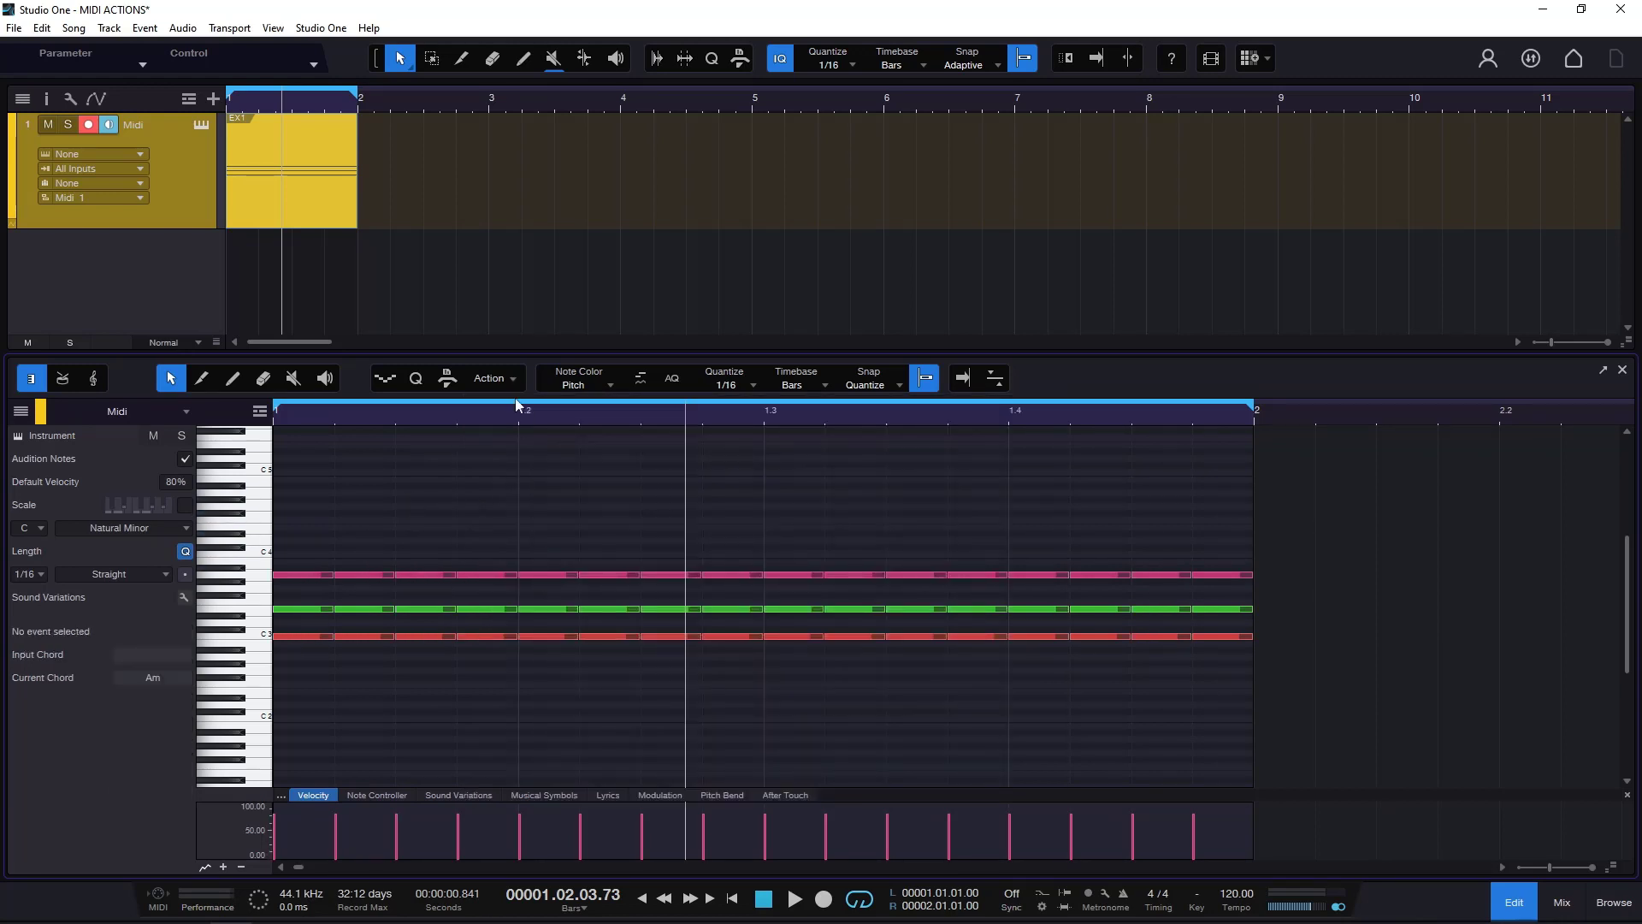
{"action": "left_click", "coordinate": [511, 381]}
{"action": "left_click", "coordinate": [522, 429]}
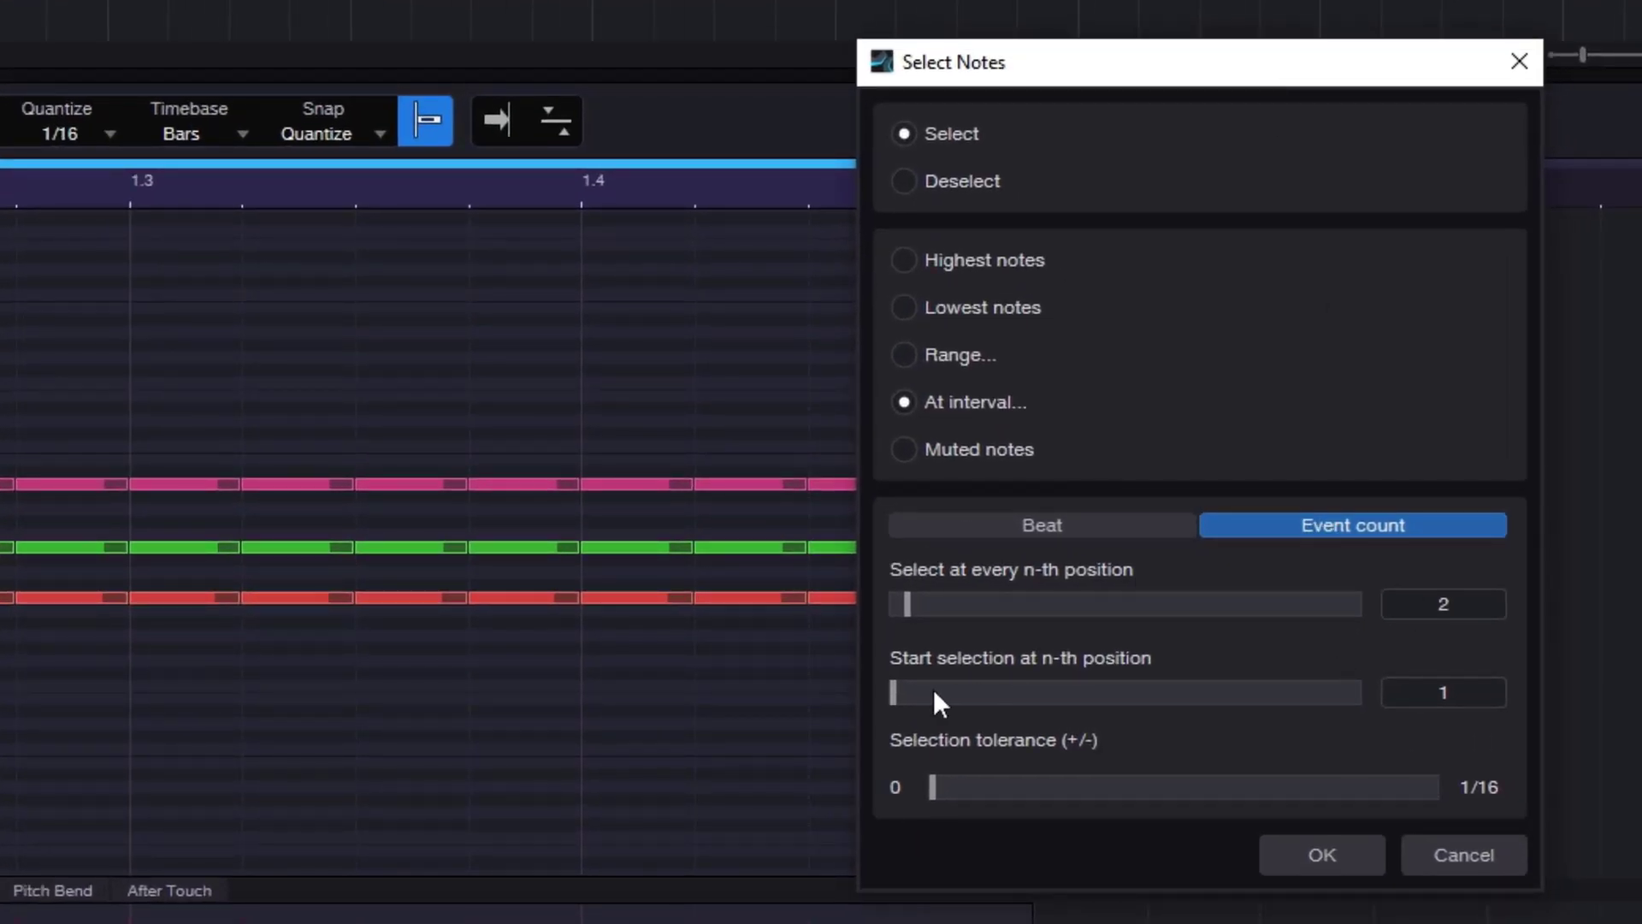
{"action": "left_click", "coordinate": [903, 696]}
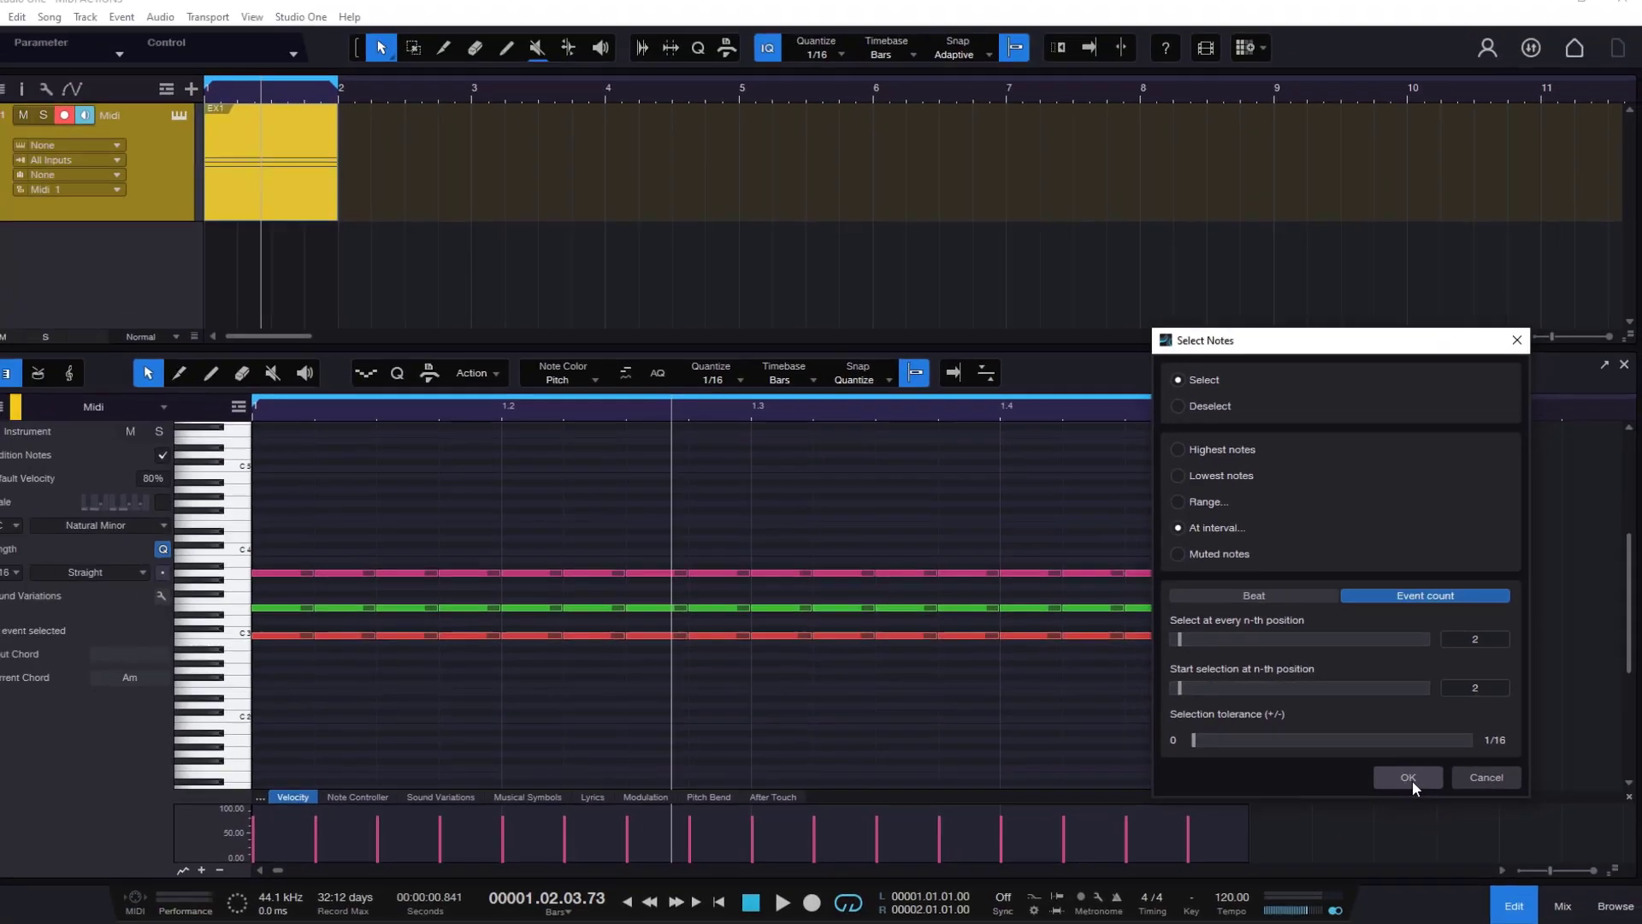
{"action": "left_click", "coordinate": [1411, 778]}
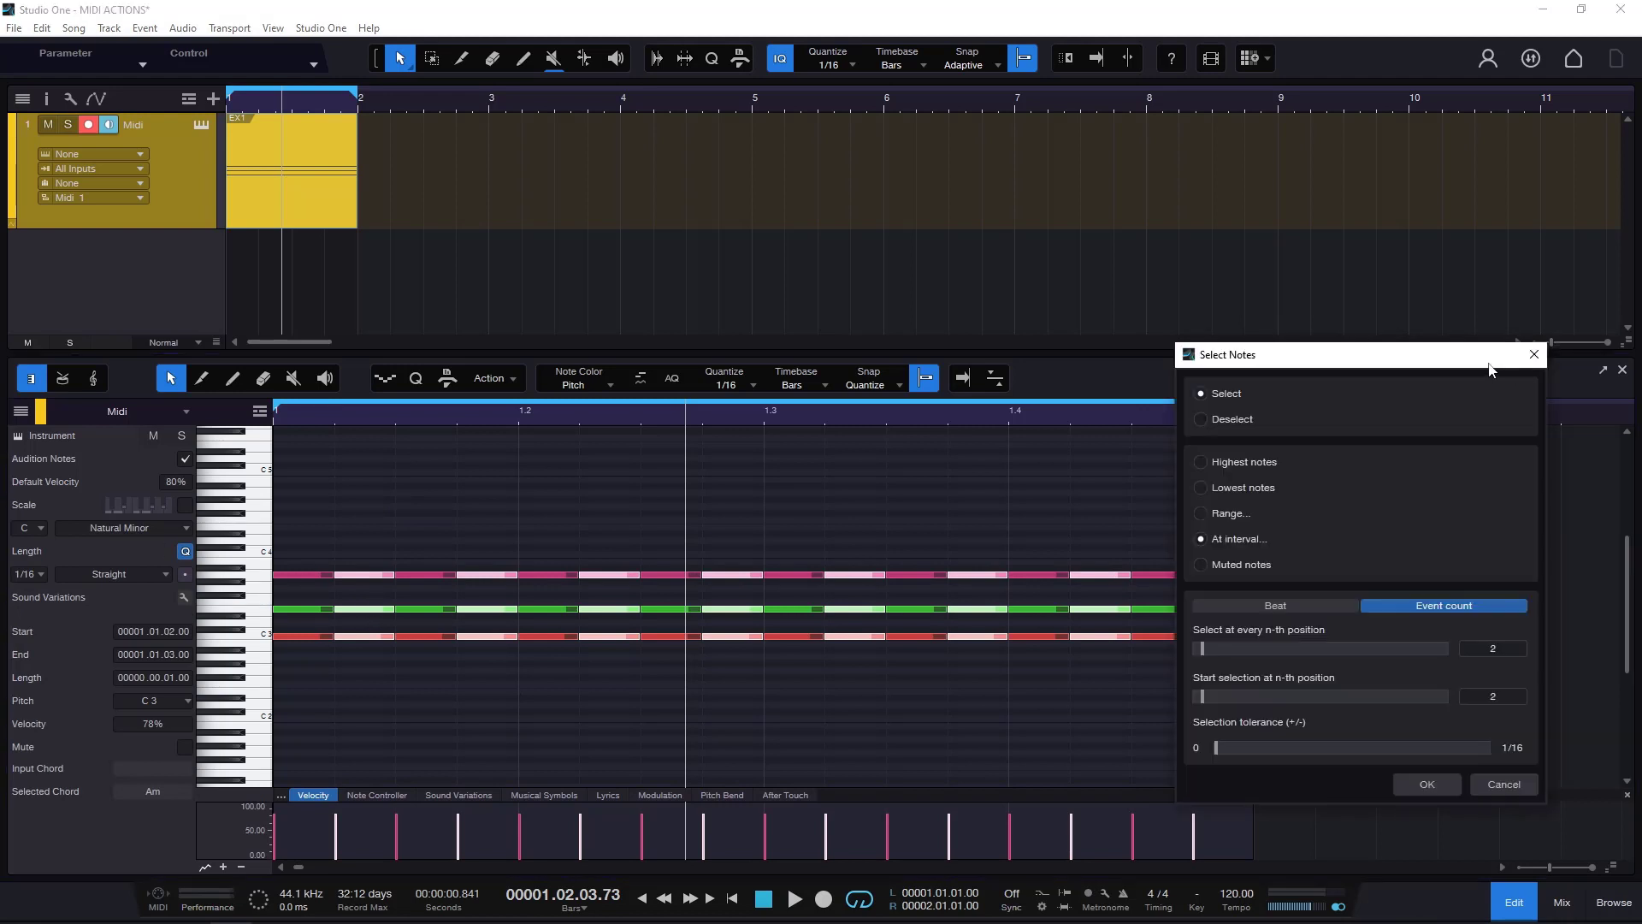
Switch Select Notes to beat mode to examine its selection tolerance setting
{"action": "left_click_drag", "start_coordinate": [1489, 369], "coordinate": [1290, 377]}
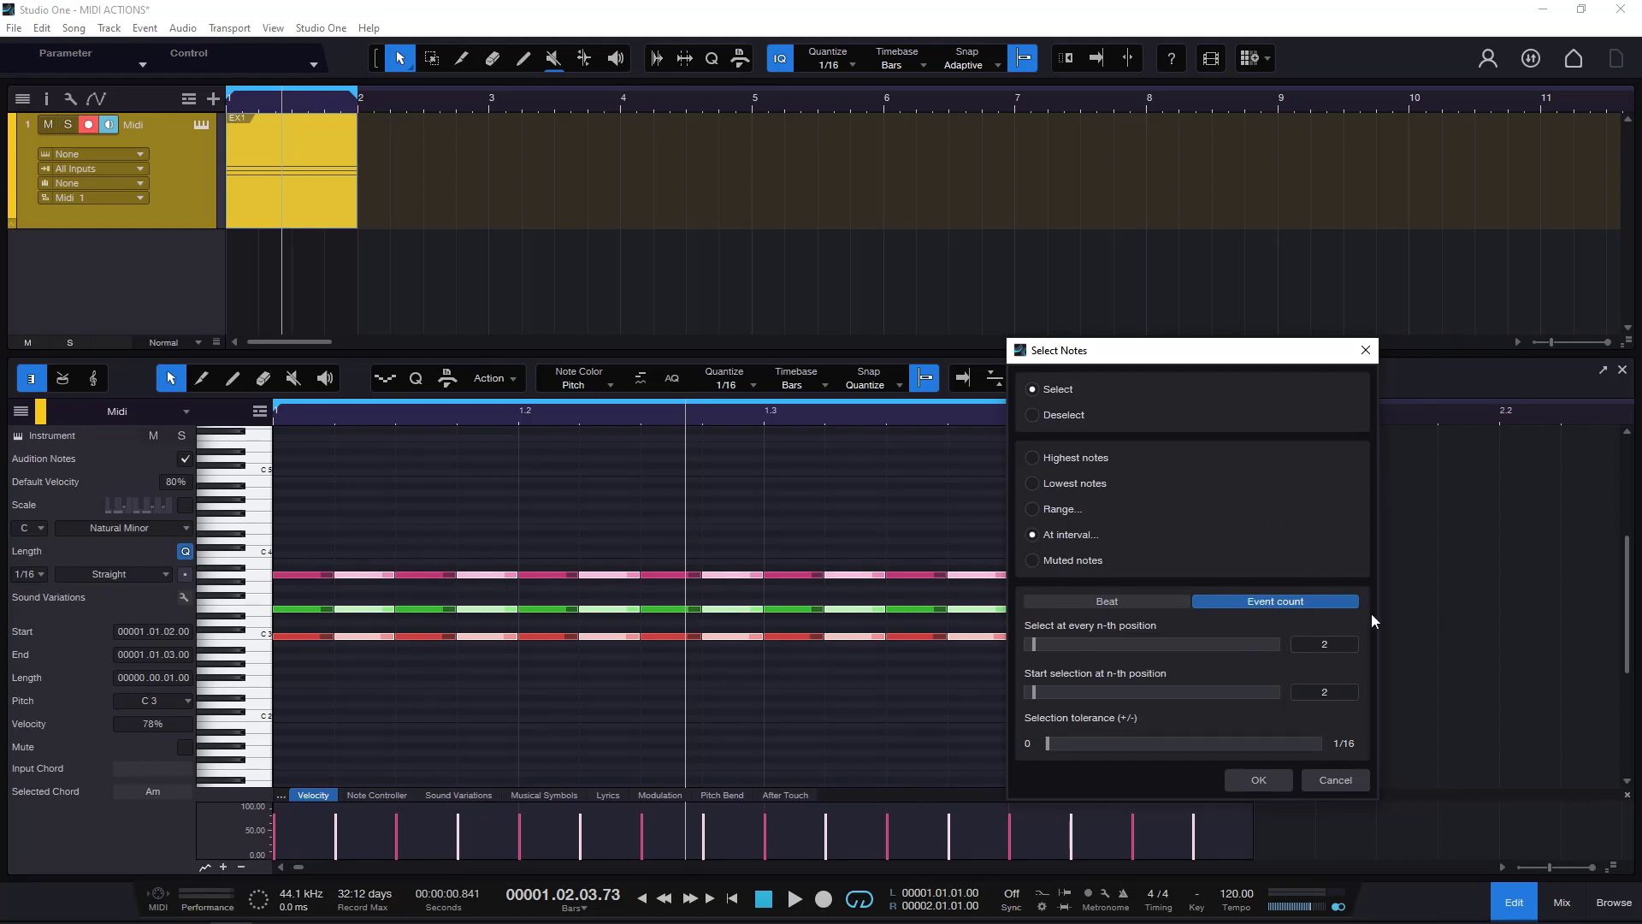
{"action": "left_click", "coordinate": [1106, 602]}
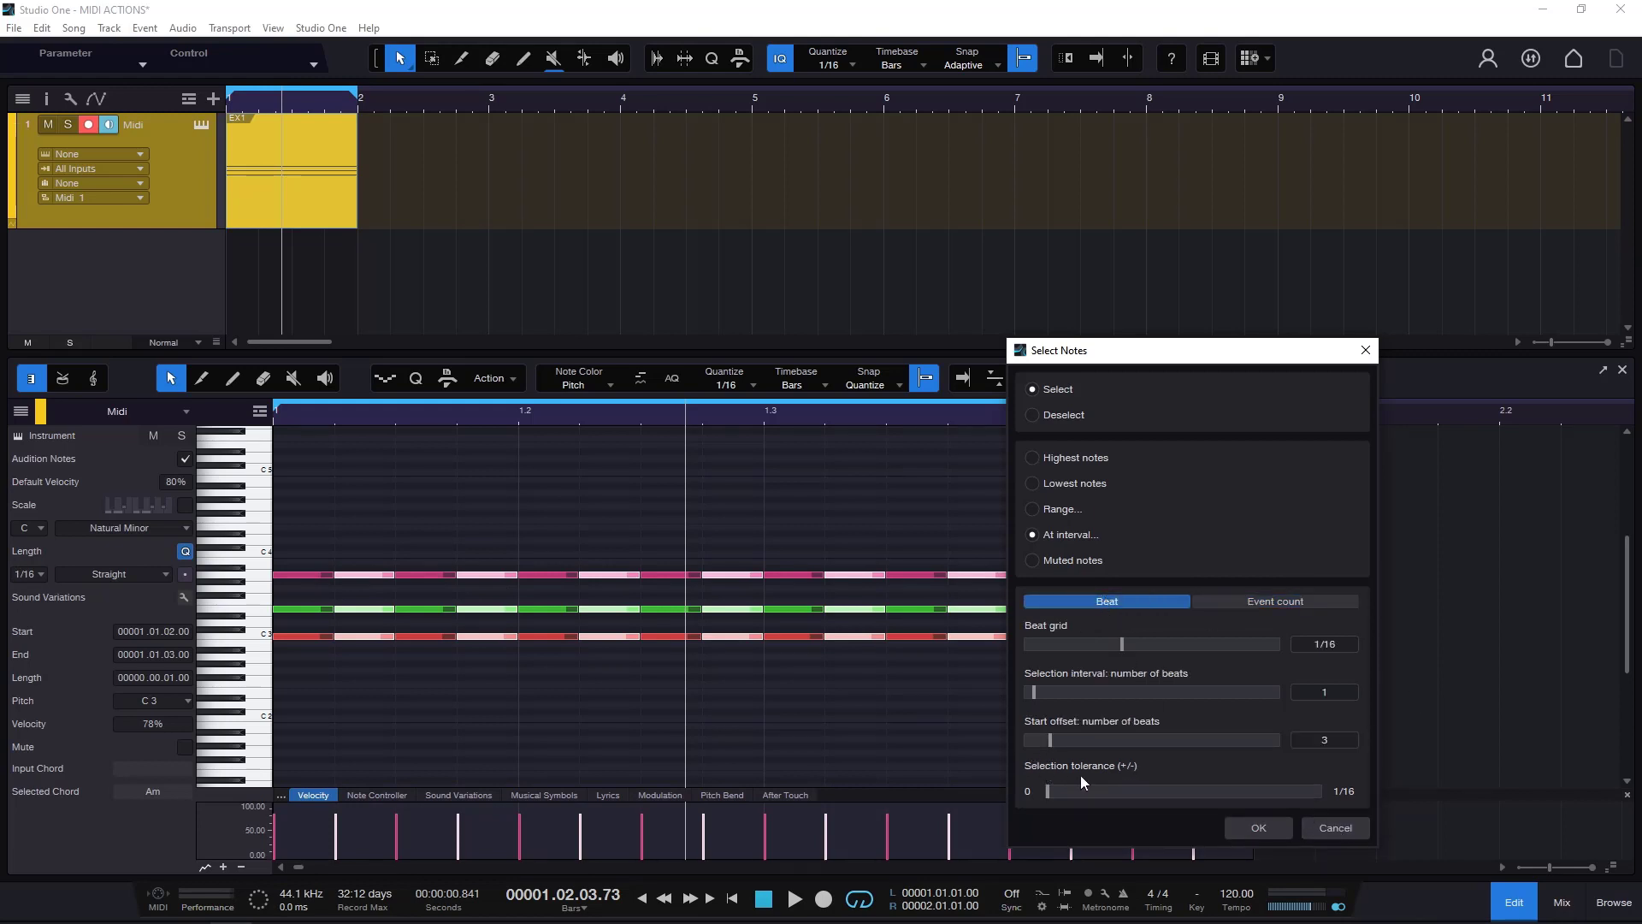
{"action": "left_click", "coordinate": [1258, 828]}
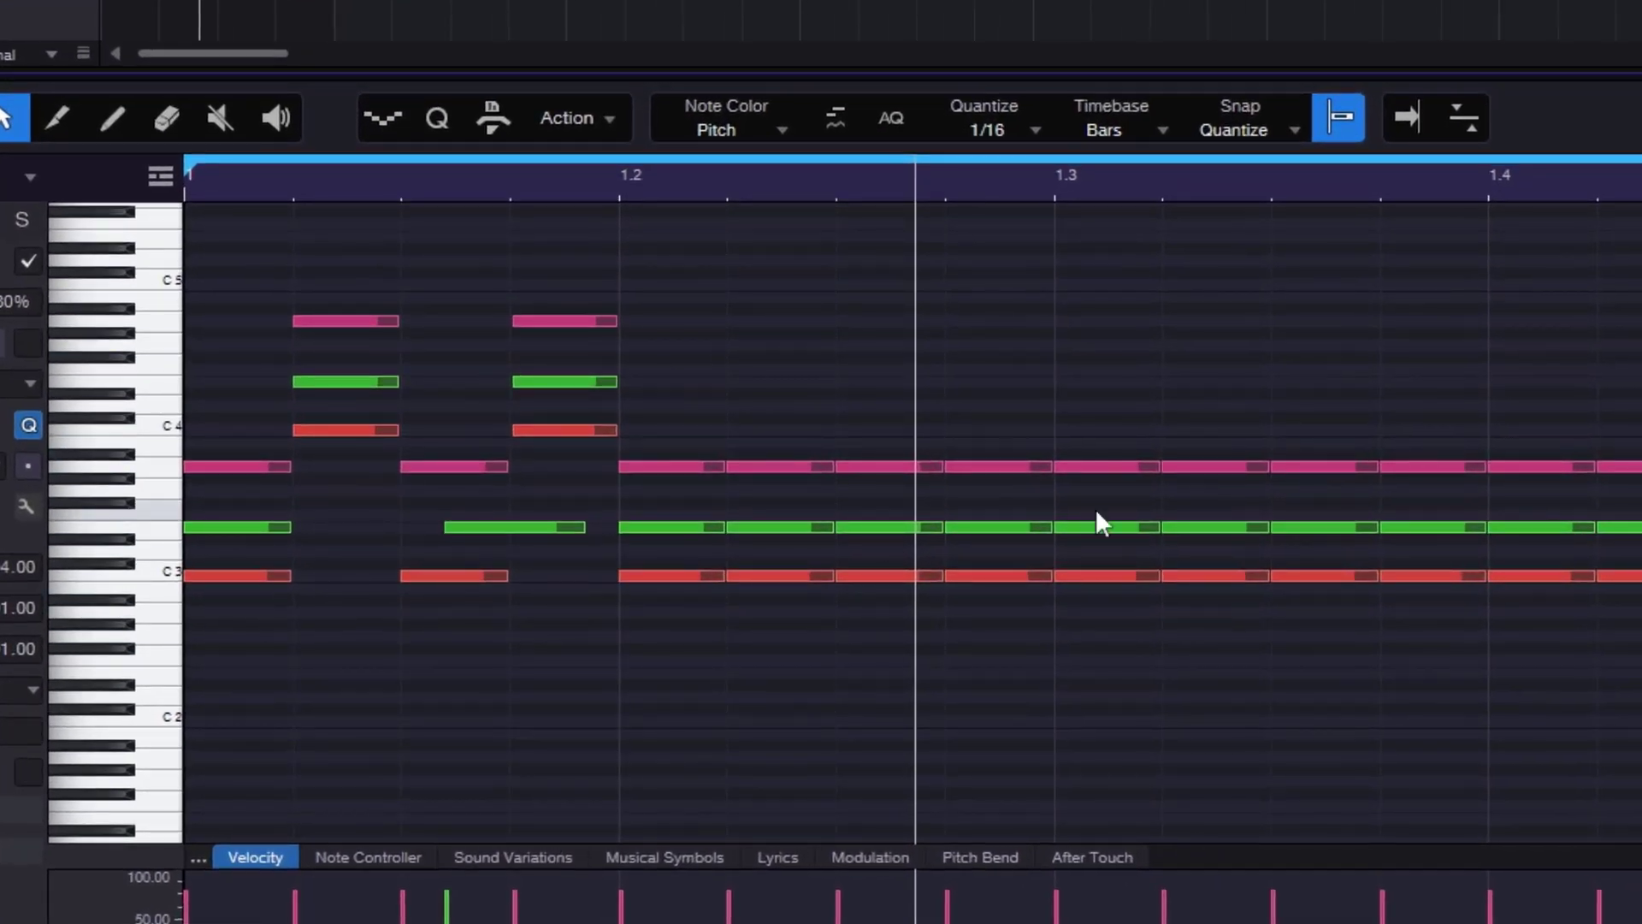
Select the Ex3 notes with Select Notes in beat mode, using the 1/16 grid, an interval of 1 and a start offset of 0
{"action": "left_click", "coordinate": [496, 525]}
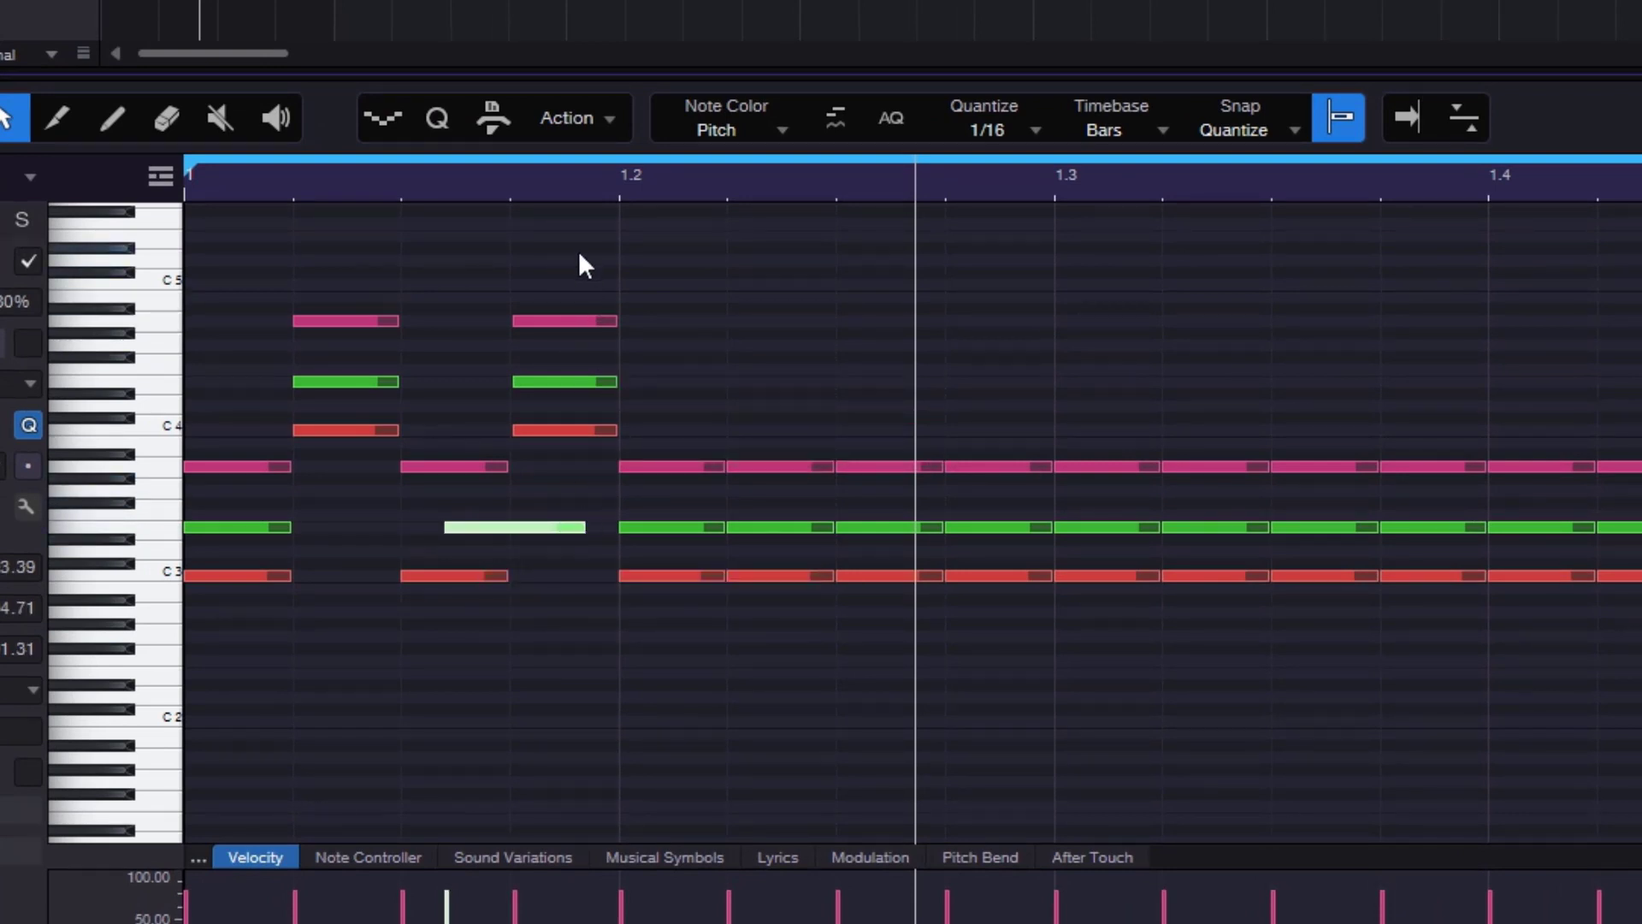
{"action": "left_click_drag", "start_coordinate": [579, 243], "coordinate": [579, 466]}
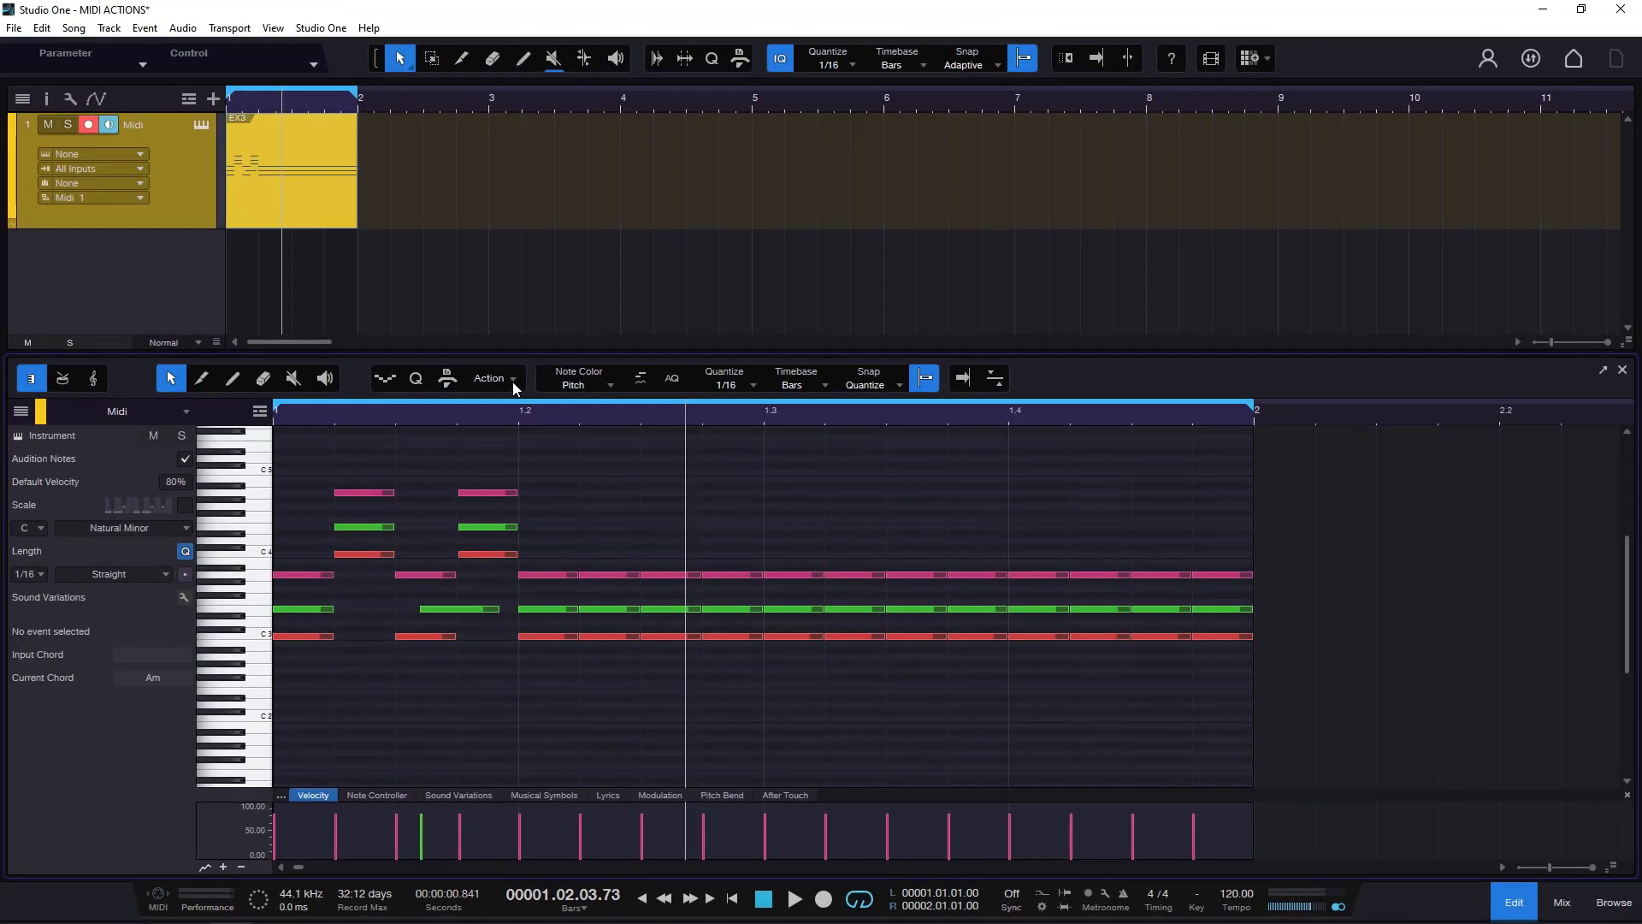
{"action": "left_click", "coordinate": [573, 117]}
{"action": "left_click", "coordinate": [536, 429]}
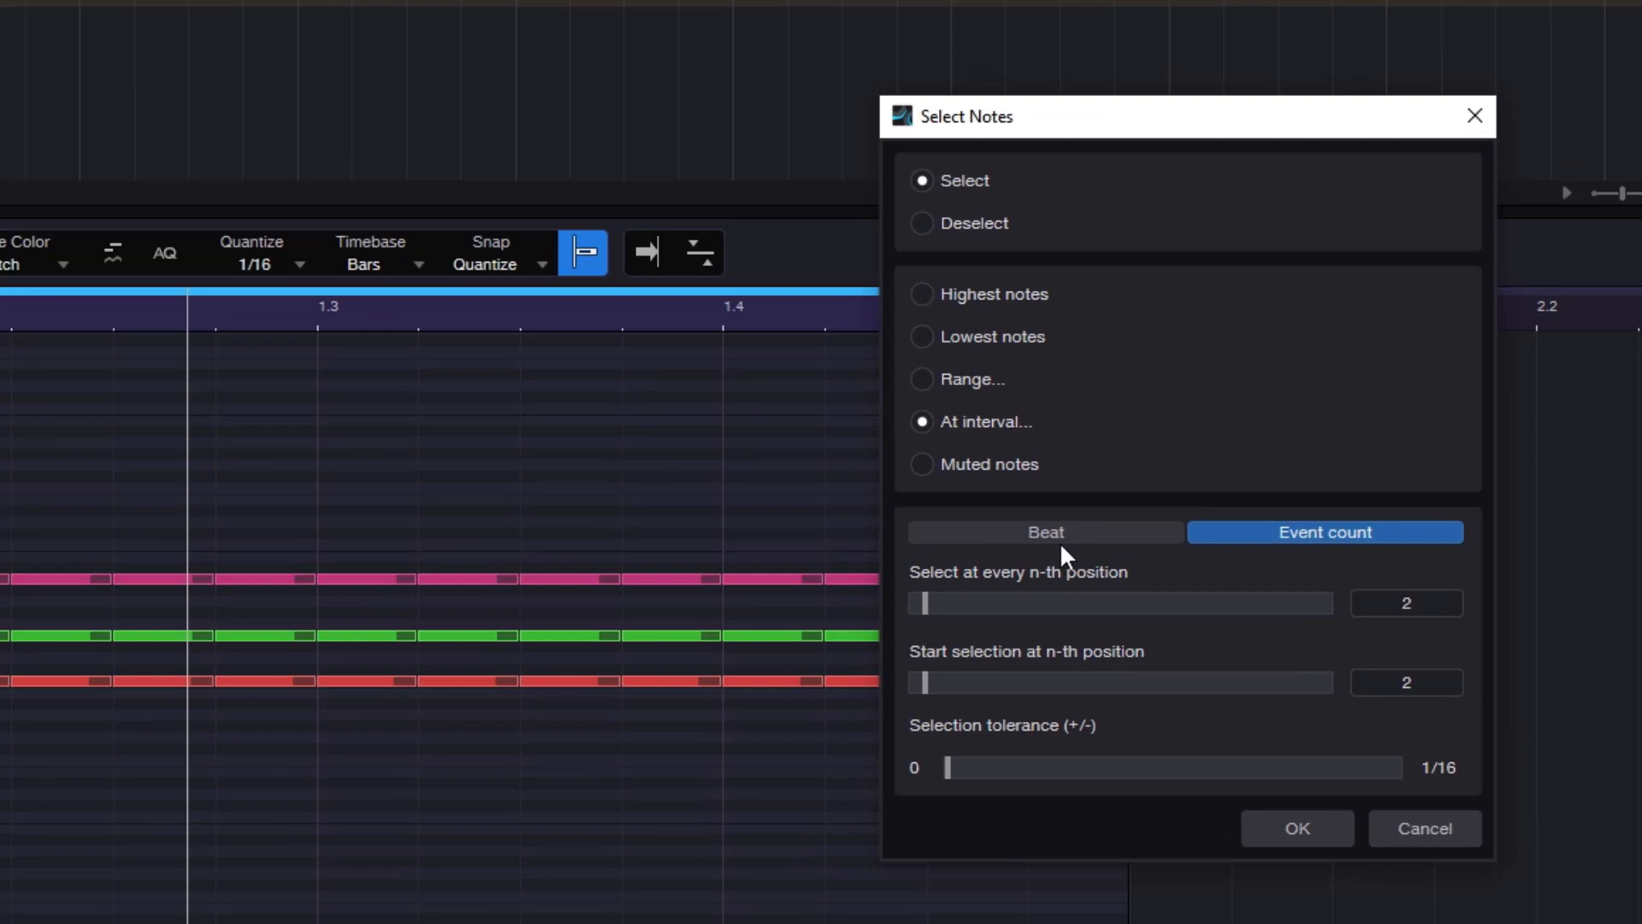
{"action": "left_click", "coordinate": [737, 508]}
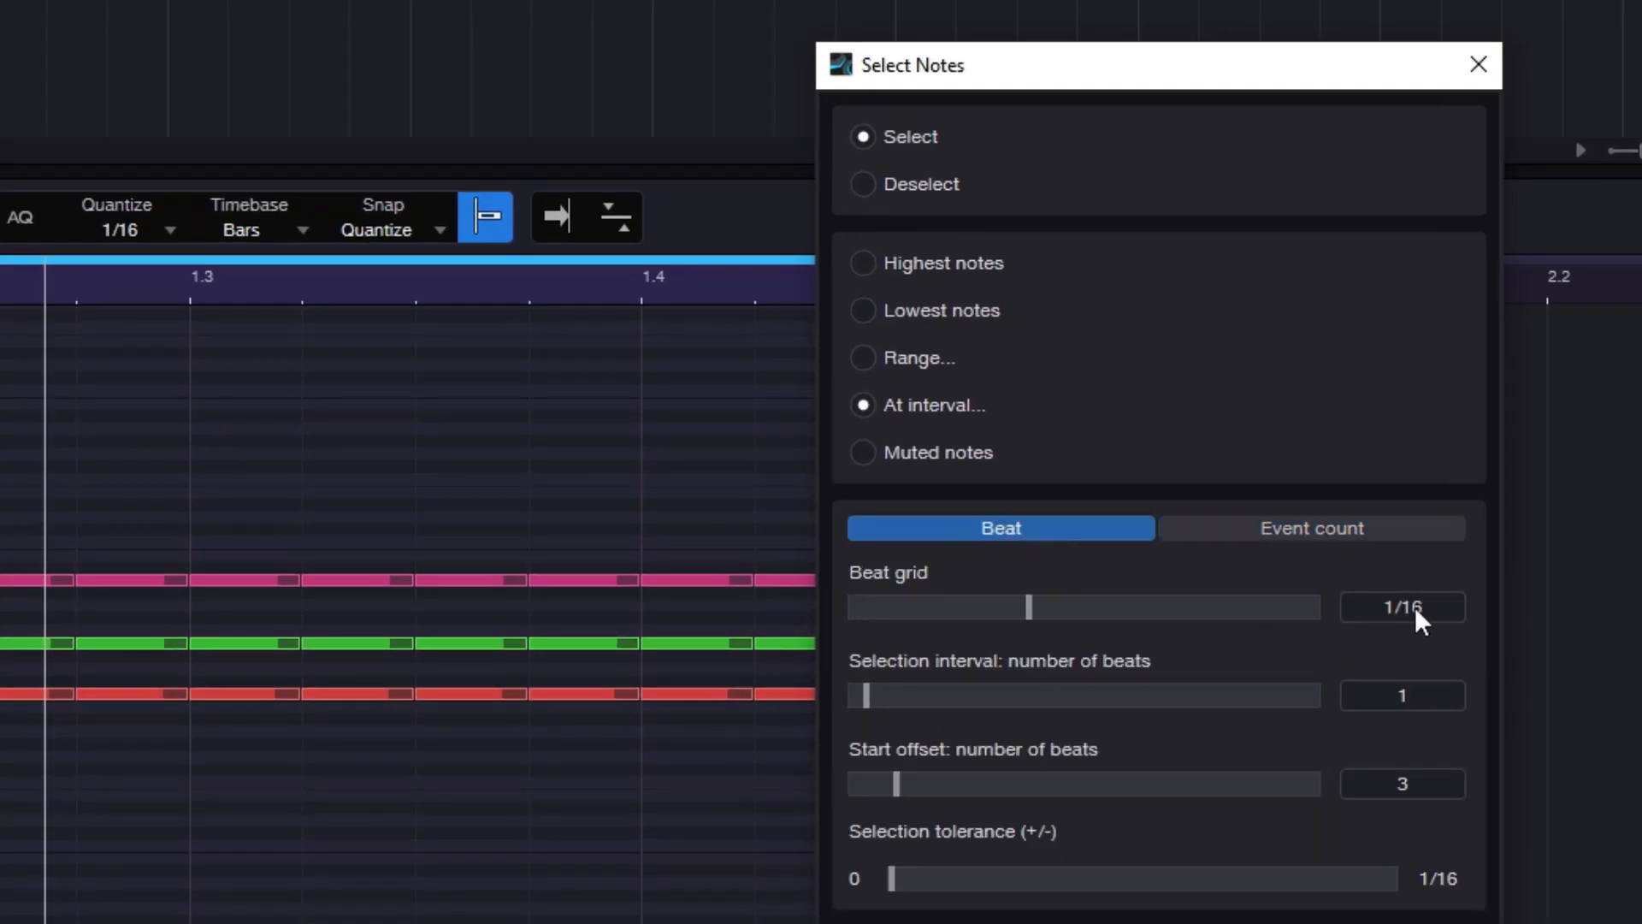
{"action": "left_click", "coordinate": [1120, 607]}
{"action": "left_click", "coordinate": [1027, 612]}
{"action": "left_click_drag", "start_coordinate": [896, 783], "coordinate": [789, 780]}
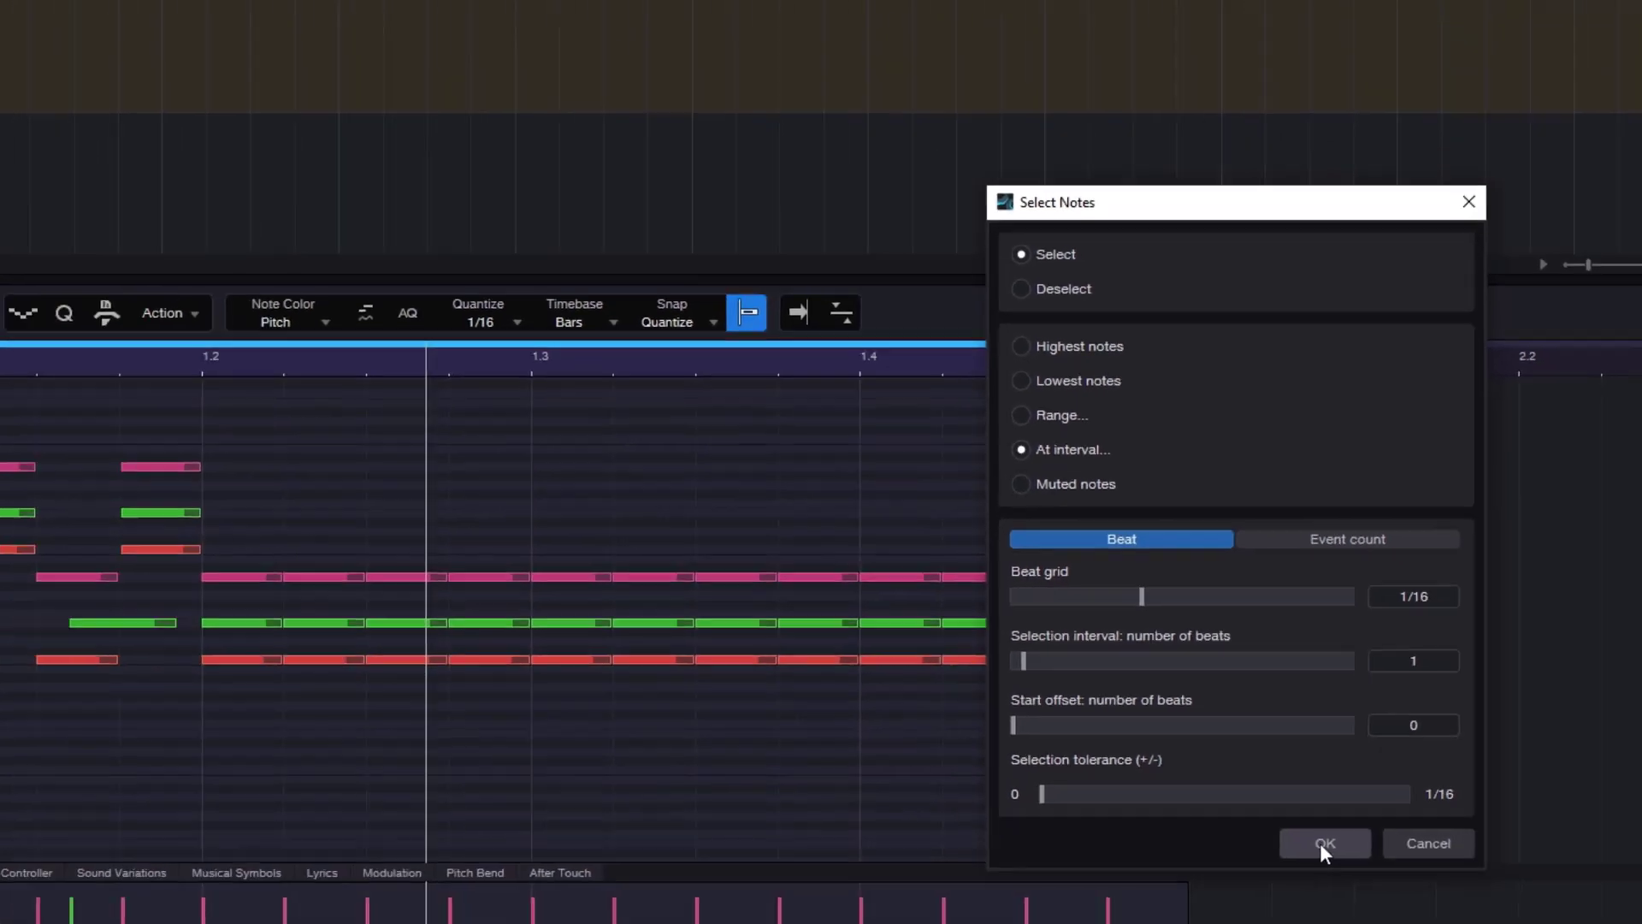
{"action": "left_click", "coordinate": [1321, 843]}
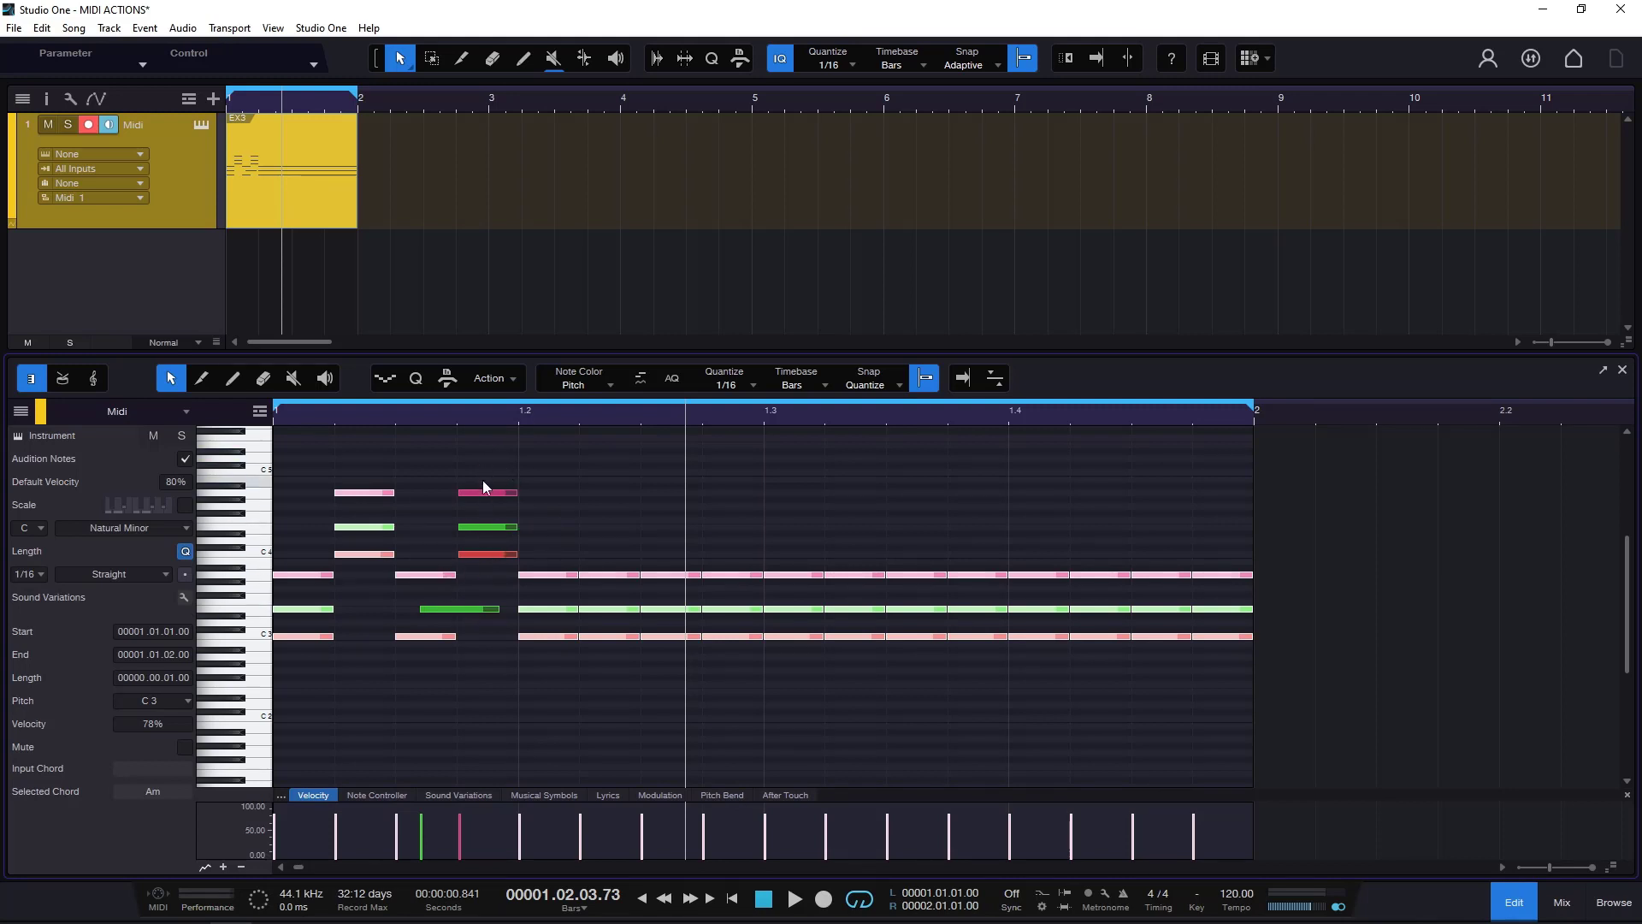
{"action": "left_click", "coordinate": [506, 379]}
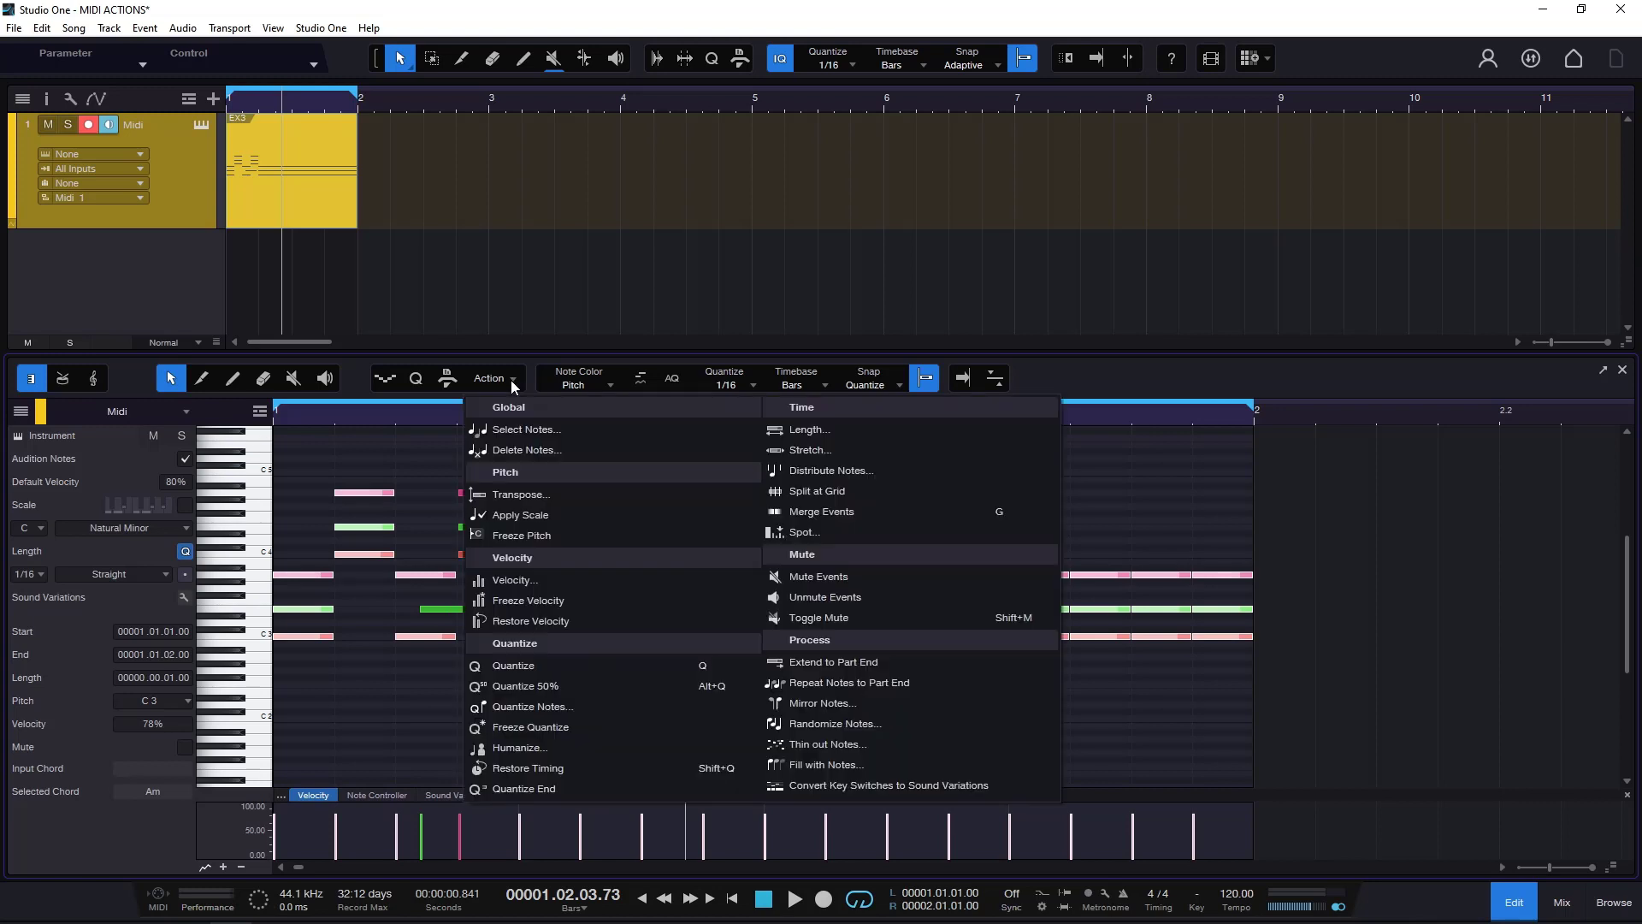
{"action": "left_click", "coordinate": [546, 430]}
{"action": "left_click_drag", "start_coordinate": [800, 240], "coordinate": [1306, 293]}
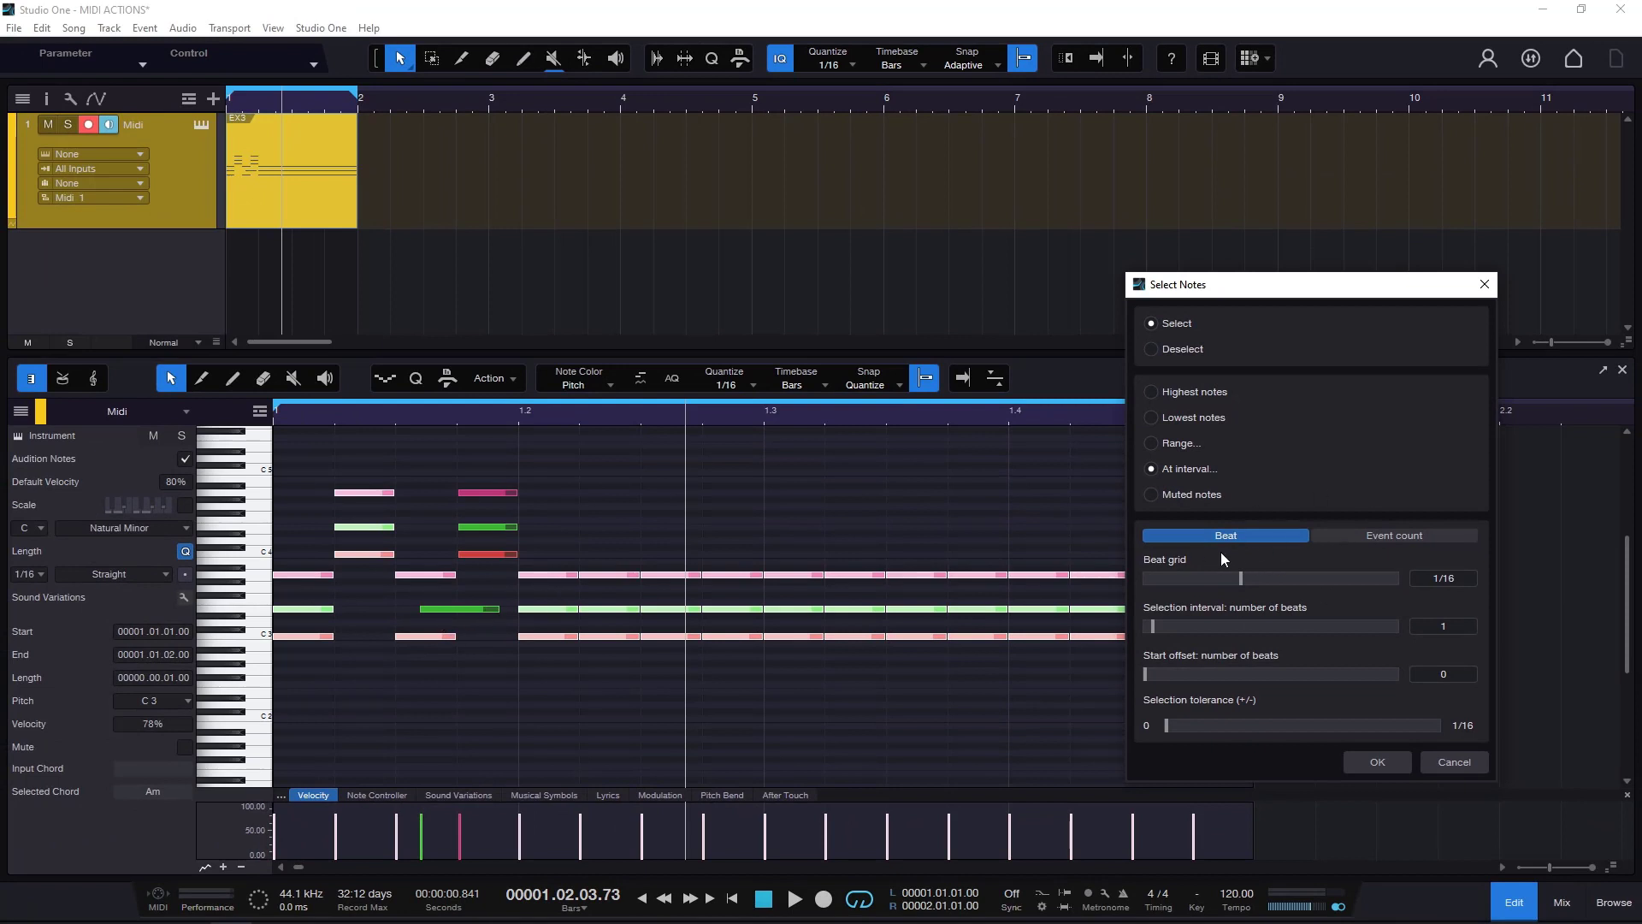
{"action": "left_click_drag", "start_coordinate": [1203, 725], "coordinate": [1265, 726]}
{"action": "left_click", "coordinate": [1379, 760]}
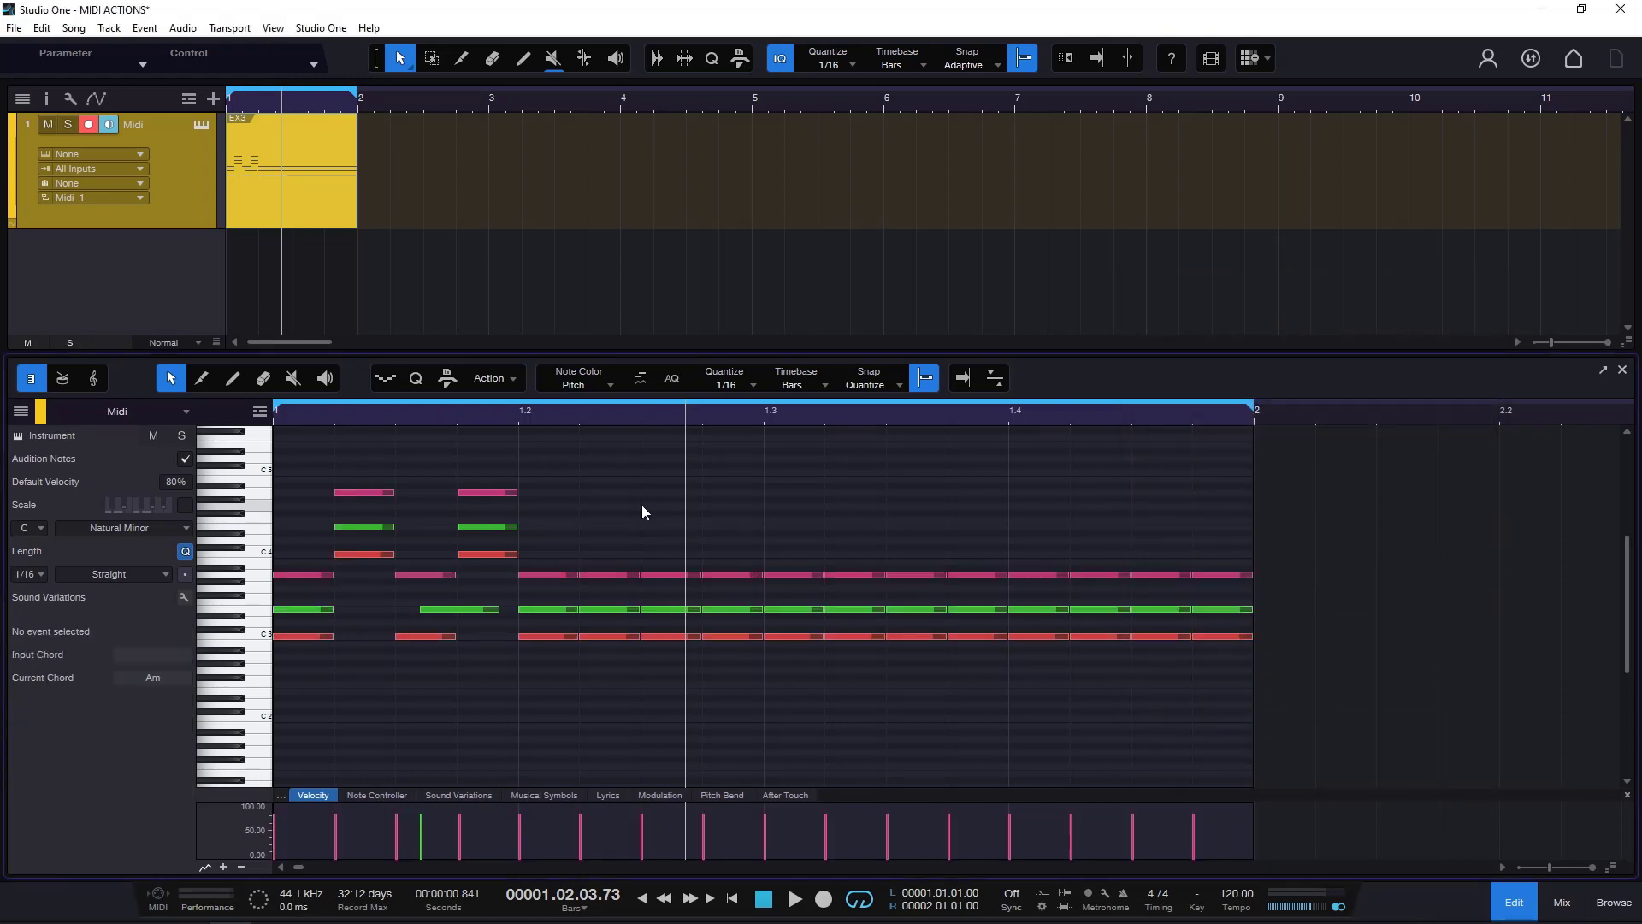
Run Select Notes on Ex3 at a 1-beat interval with the selection tolerance raised slightly past halfway toward 1/16
{"action": "left_click", "coordinate": [514, 379]}
{"action": "left_click", "coordinate": [534, 424]}
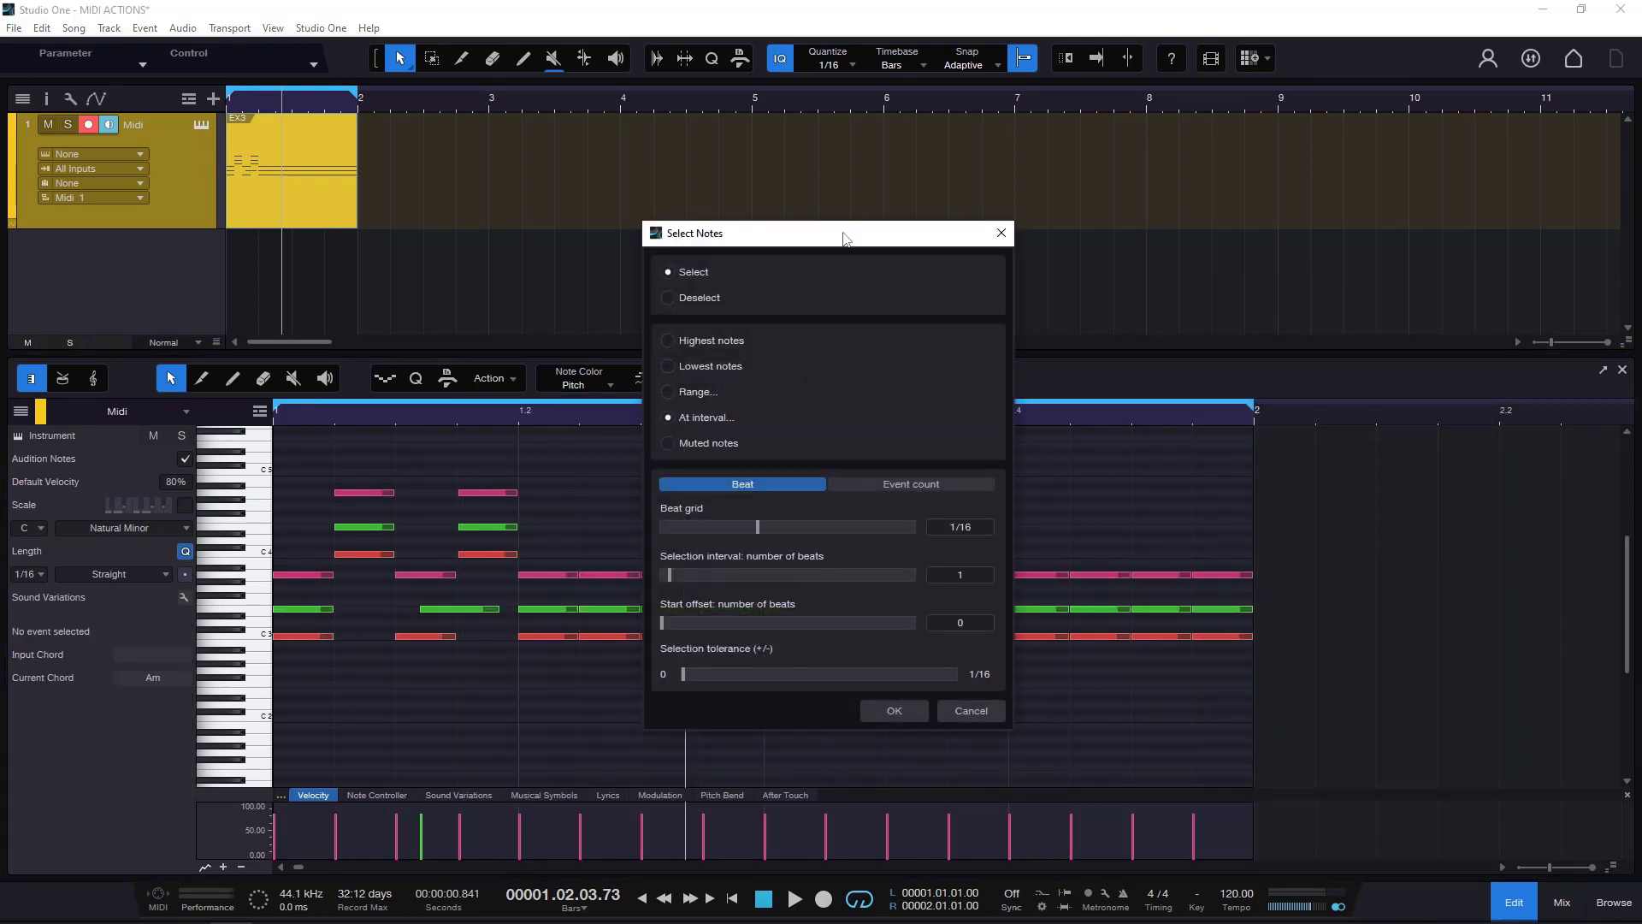
{"action": "left_click_drag", "start_coordinate": [843, 239], "coordinate": [1312, 272]}
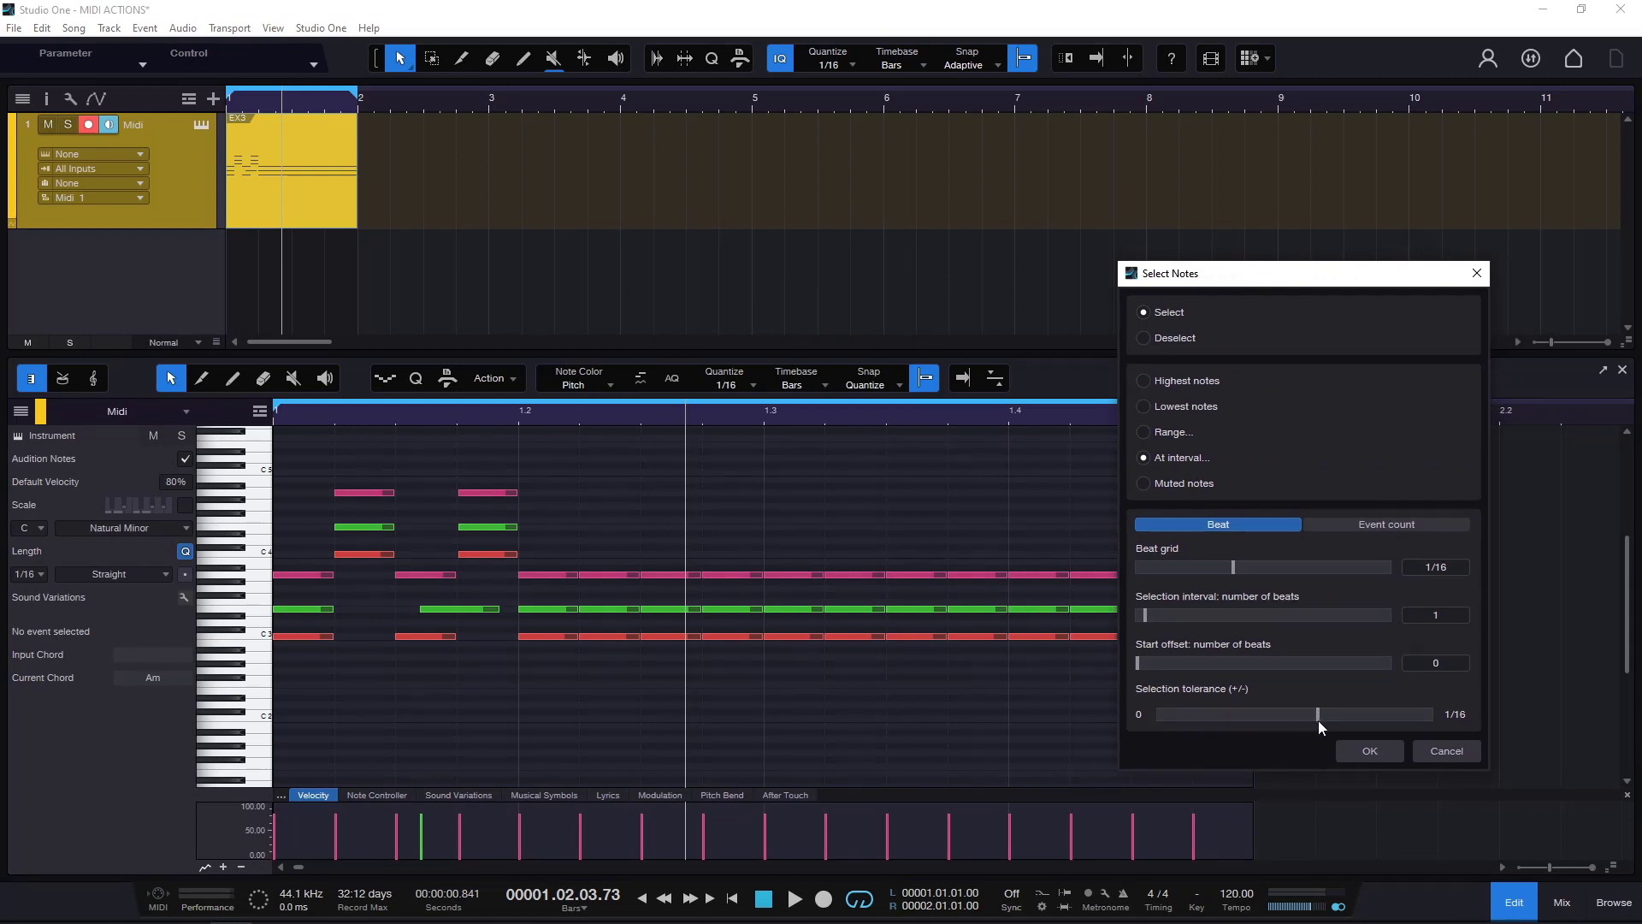
{"action": "left_click", "coordinate": [1370, 758]}
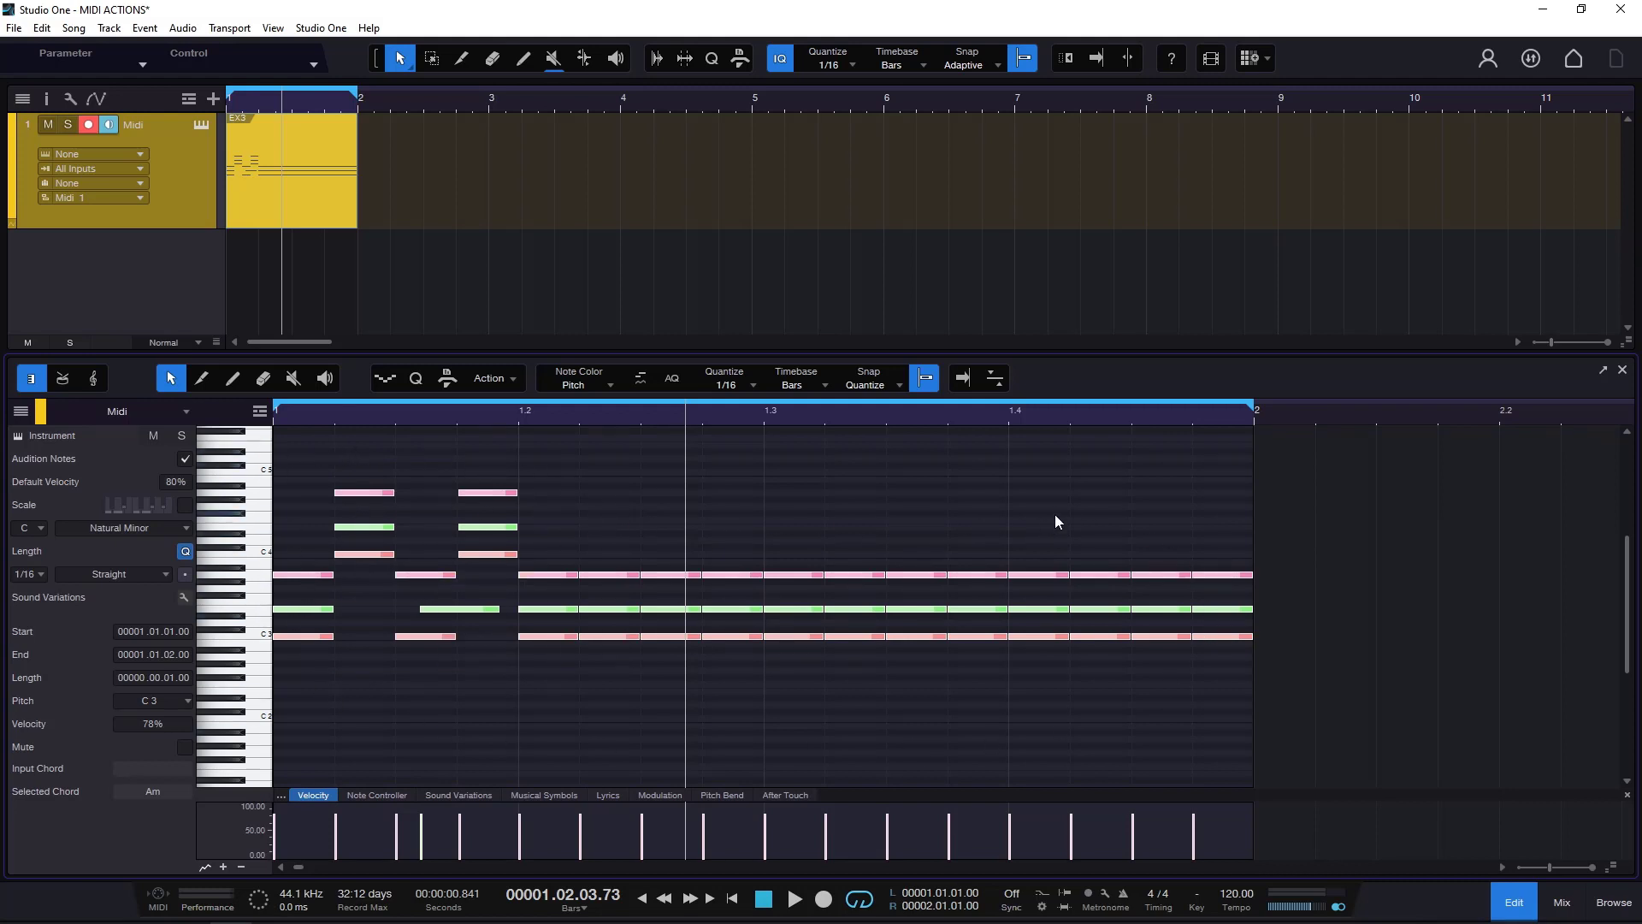
{"action": "left_click", "coordinate": [509, 381]}
{"action": "left_click", "coordinate": [527, 430]}
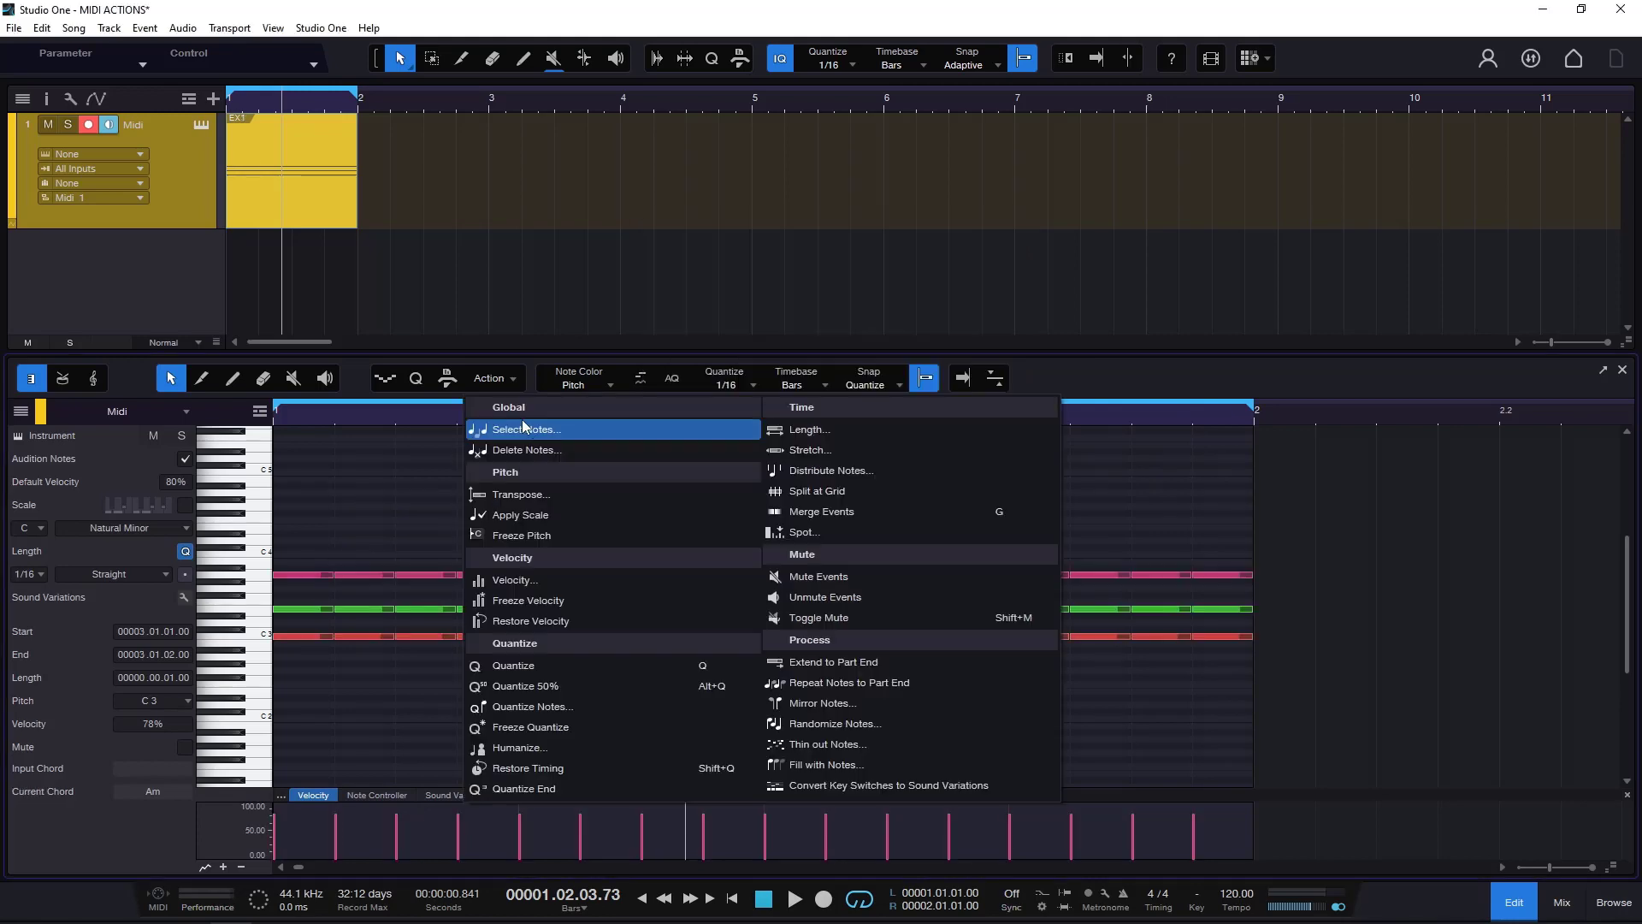
{"action": "left_click", "coordinate": [548, 426]}
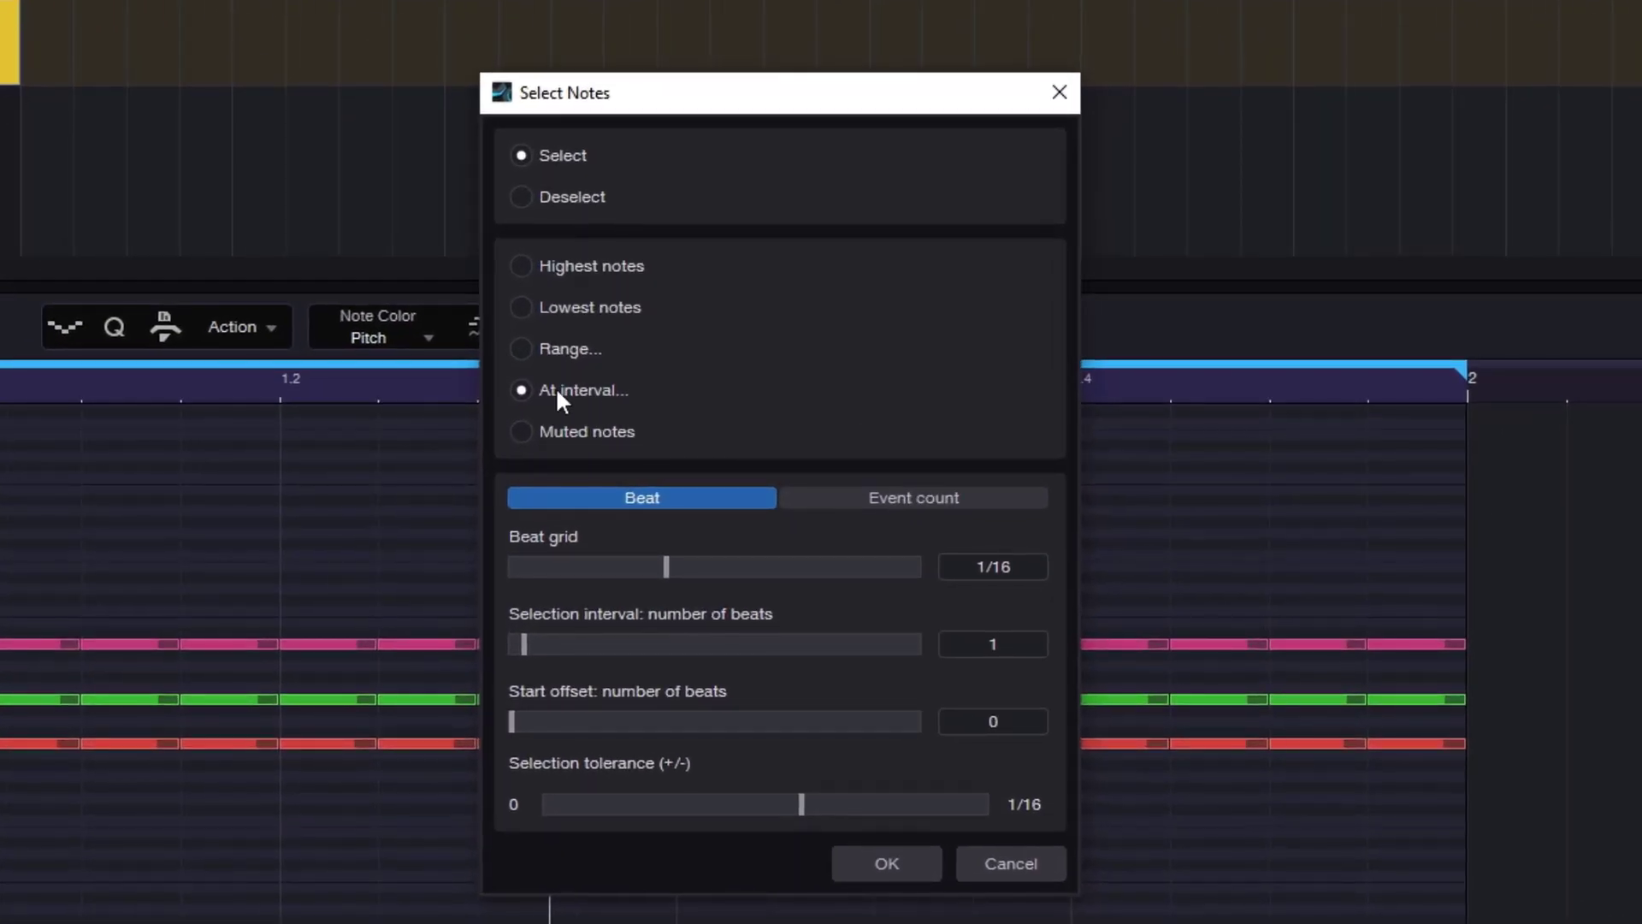
{"action": "left_click", "coordinate": [598, 434]}
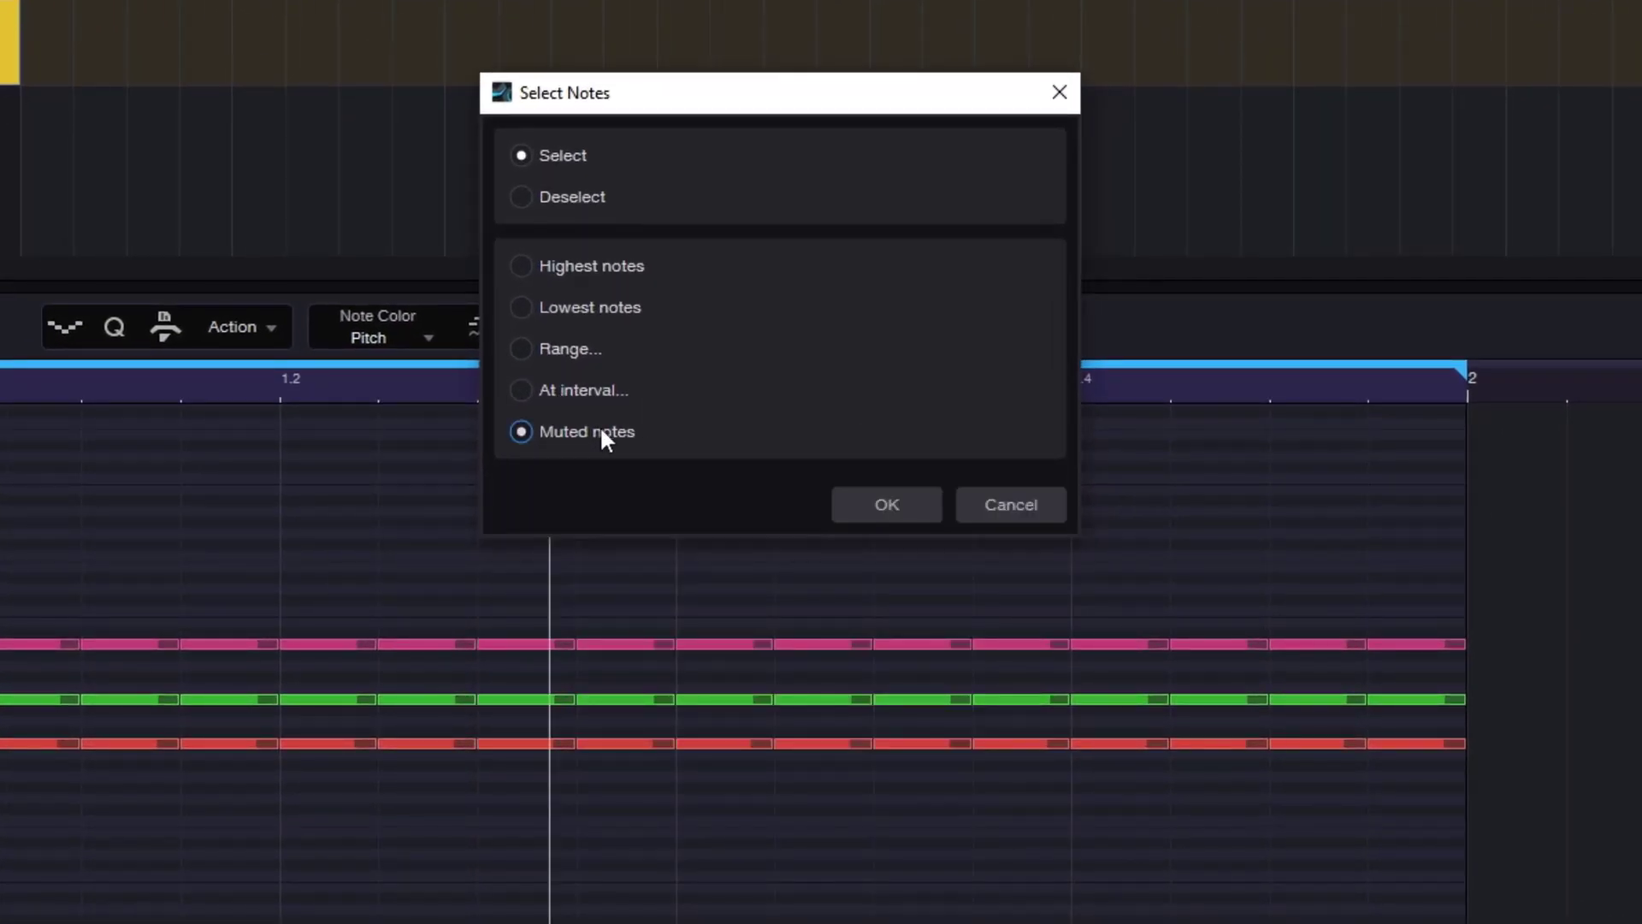
{"action": "left_click", "coordinate": [1010, 504]}
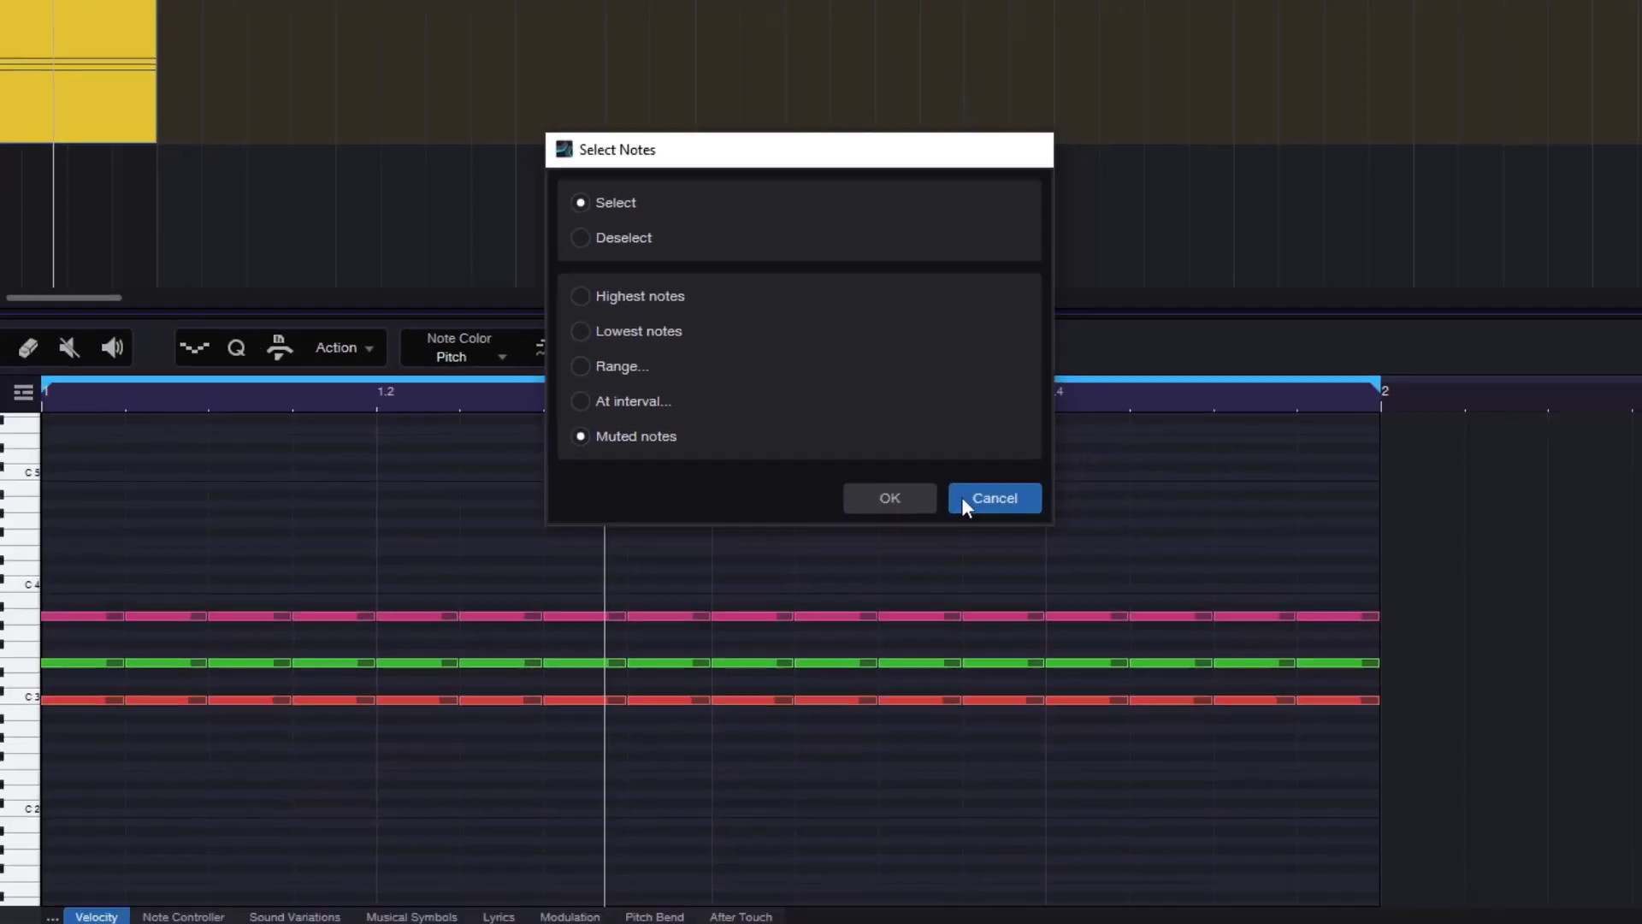
Mute the run of seven consecutive A3 notes starting at beat 1.2 in Ex1 with the Mute tool
{"action": "left_click_drag", "start_coordinate": [315, 562], "coordinate": [841, 655]}
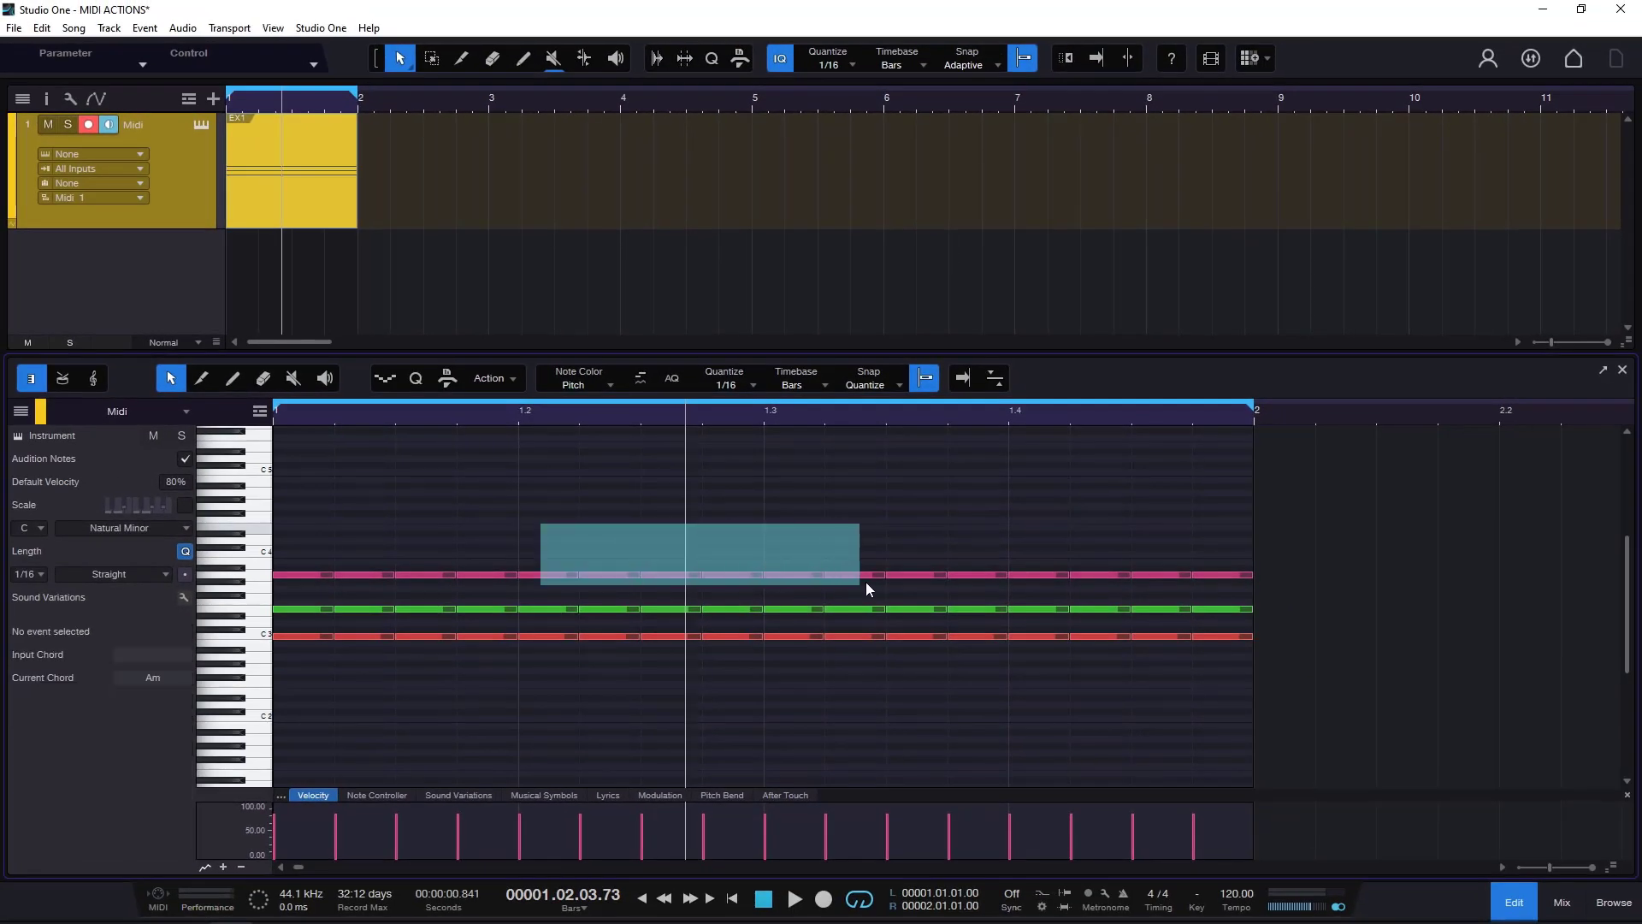
{"action": "left_click_drag", "start_coordinate": [866, 583], "coordinate": [927, 590]}
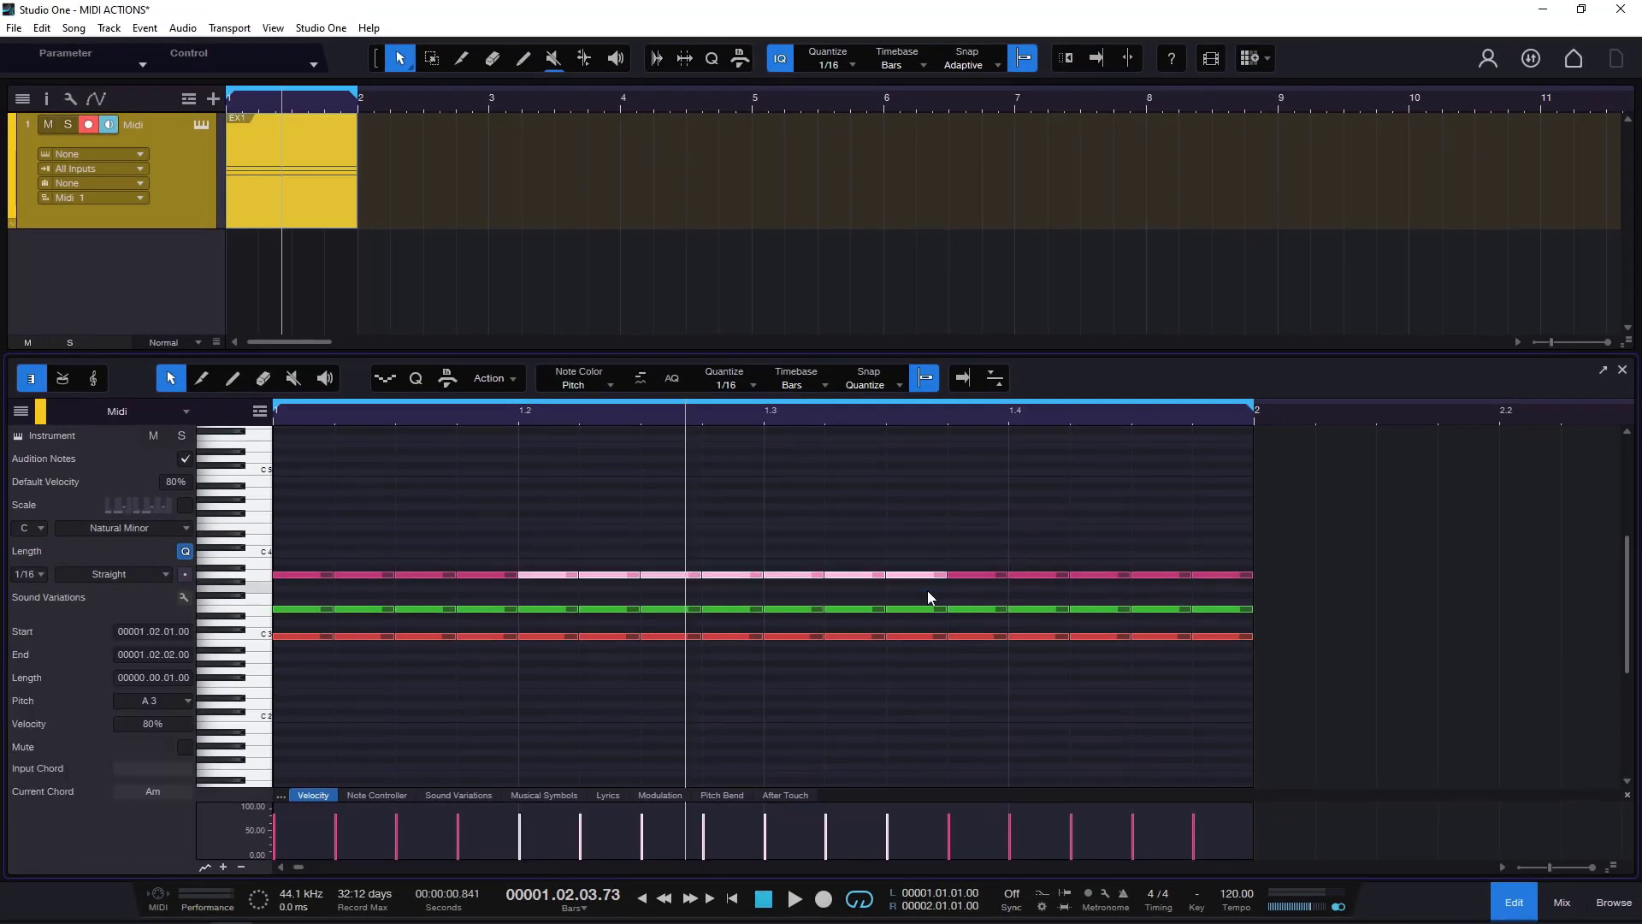
{"action": "left_click", "coordinate": [291, 382]}
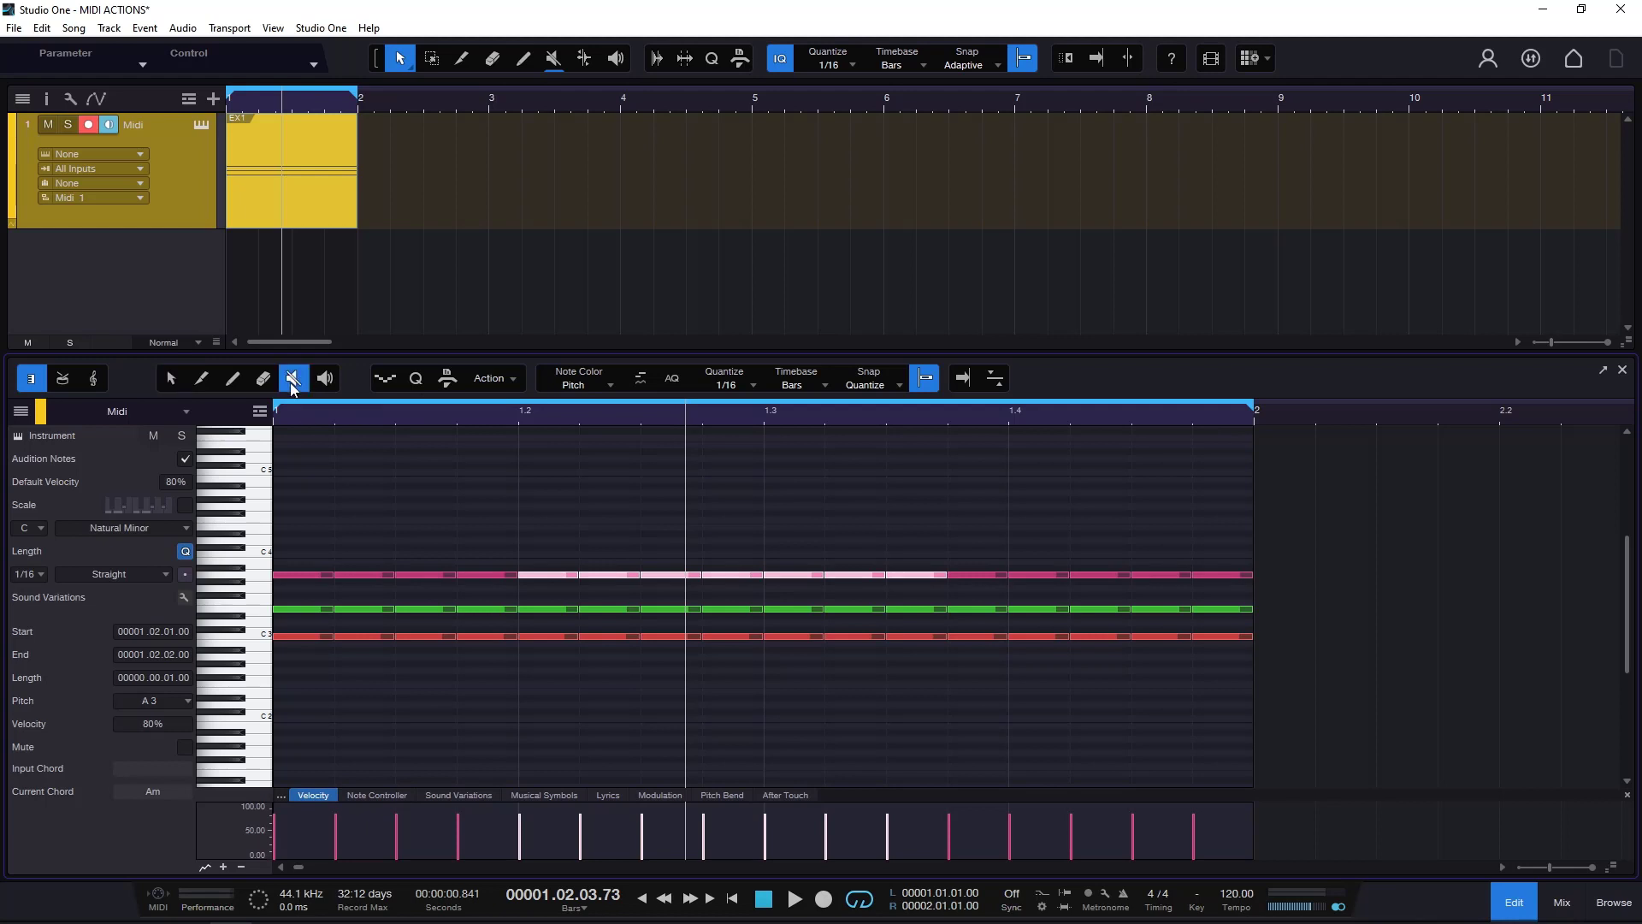
{"action": "left_click", "coordinate": [672, 575]}
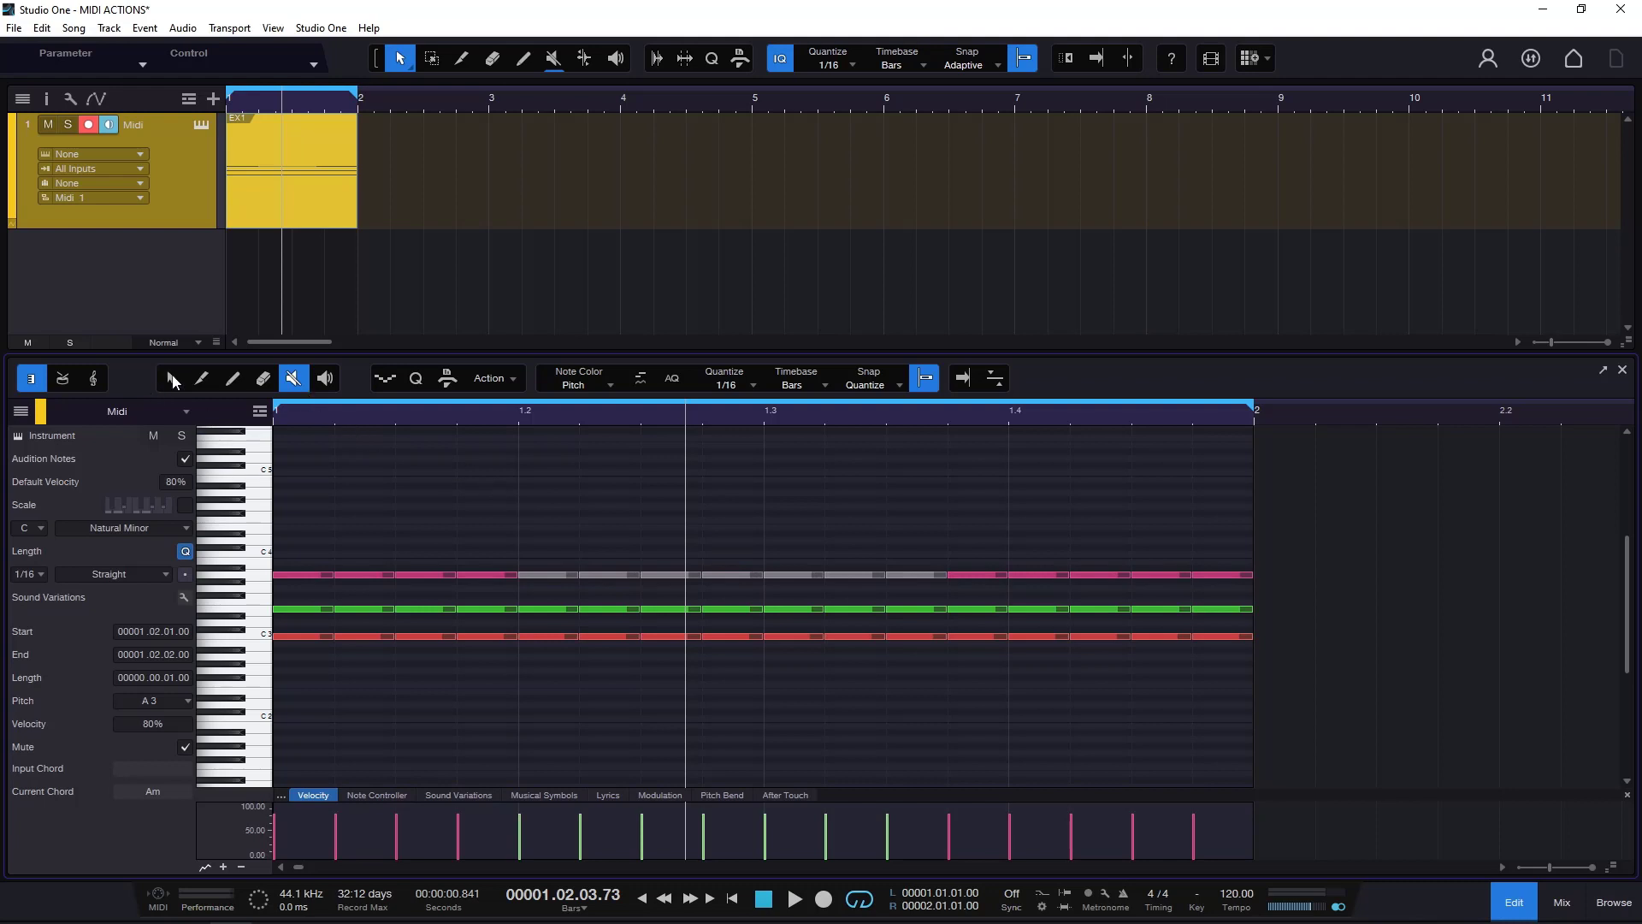
Return to the Arrow tool, clear the selection and run Select Notes with the Muted notes option
{"action": "key", "text": "1"}
{"action": "left_click", "coordinate": [808, 510]}
{"action": "left_click_drag", "start_coordinate": [558, 524], "coordinate": [865, 582]}
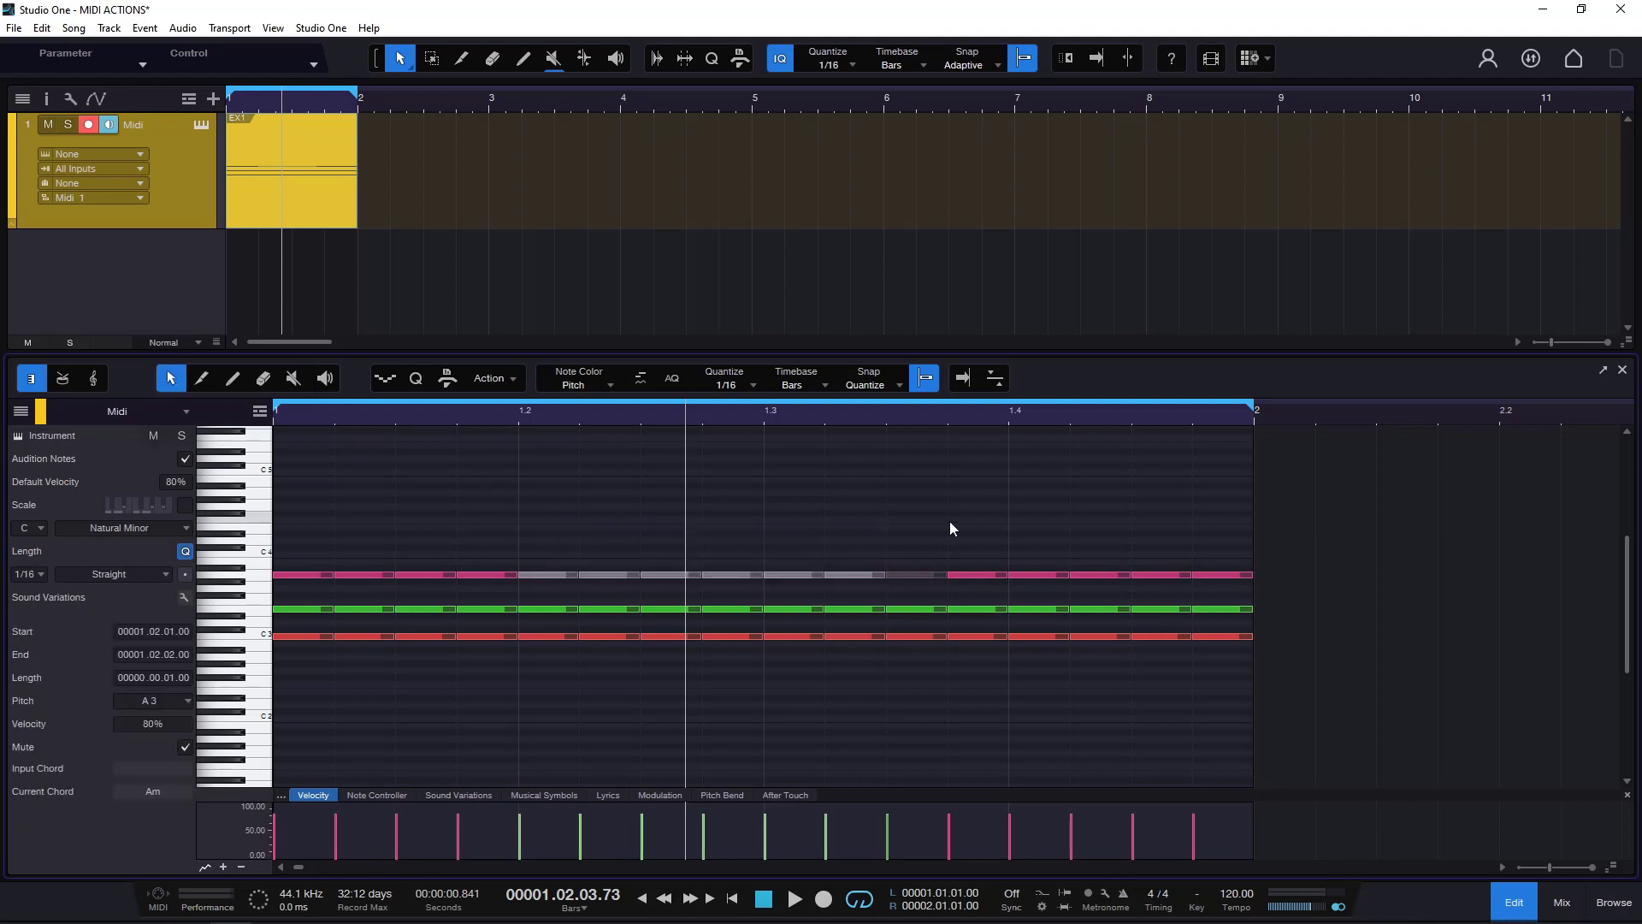
{"action": "left_click", "coordinate": [949, 521]}
{"action": "left_click", "coordinate": [499, 382]}
{"action": "left_click", "coordinate": [526, 438]}
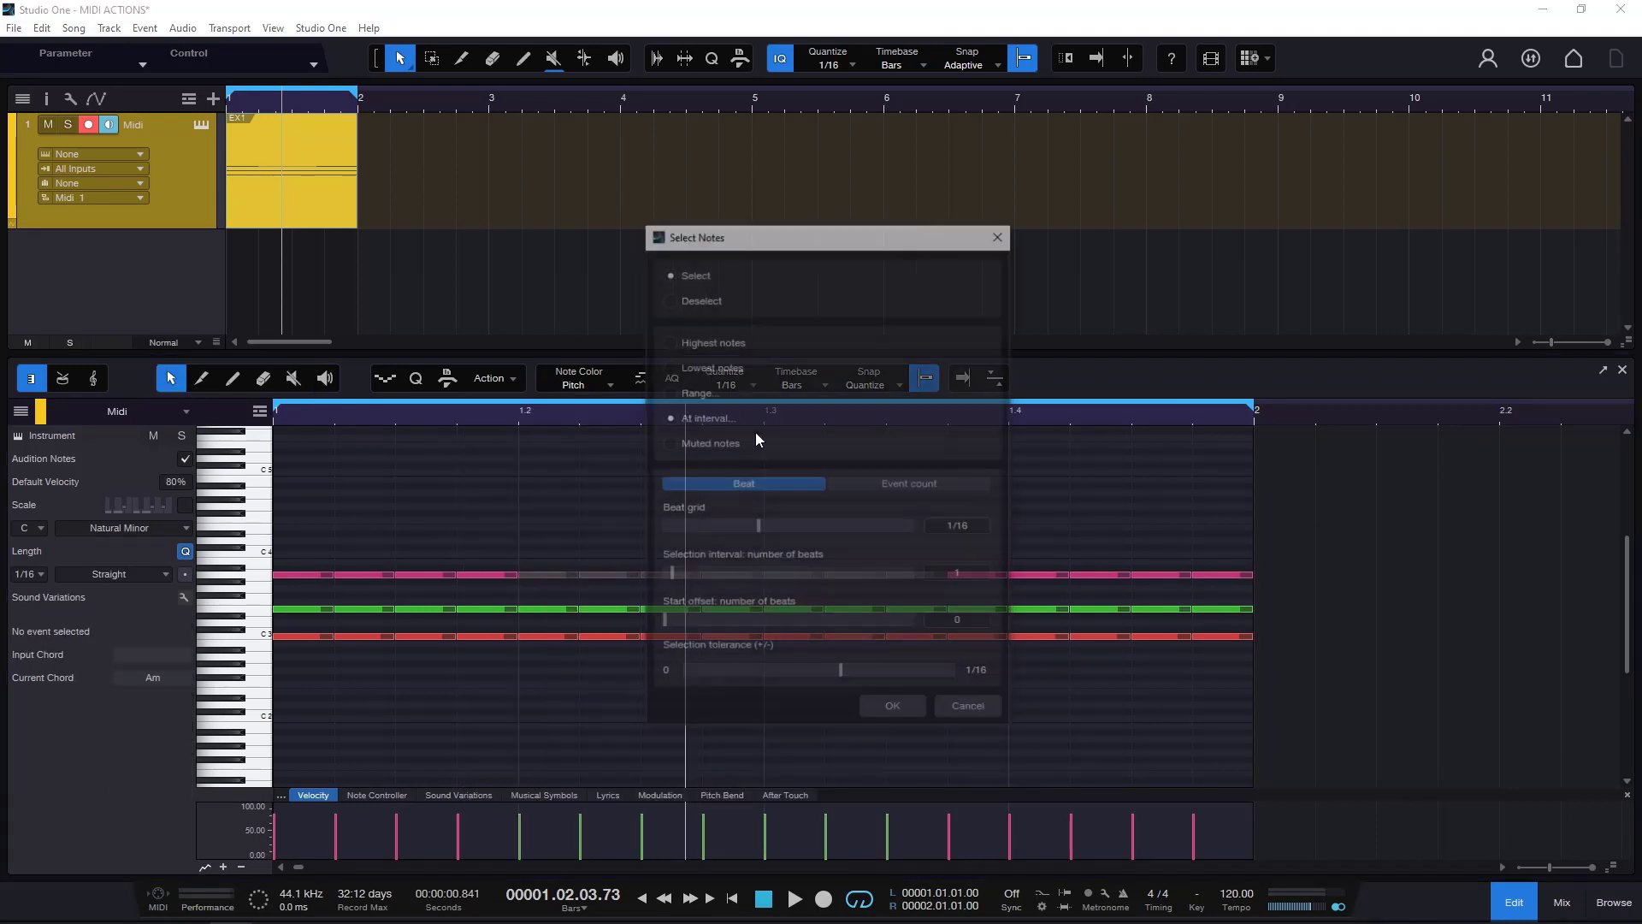
{"action": "left_click", "coordinate": [700, 445]}
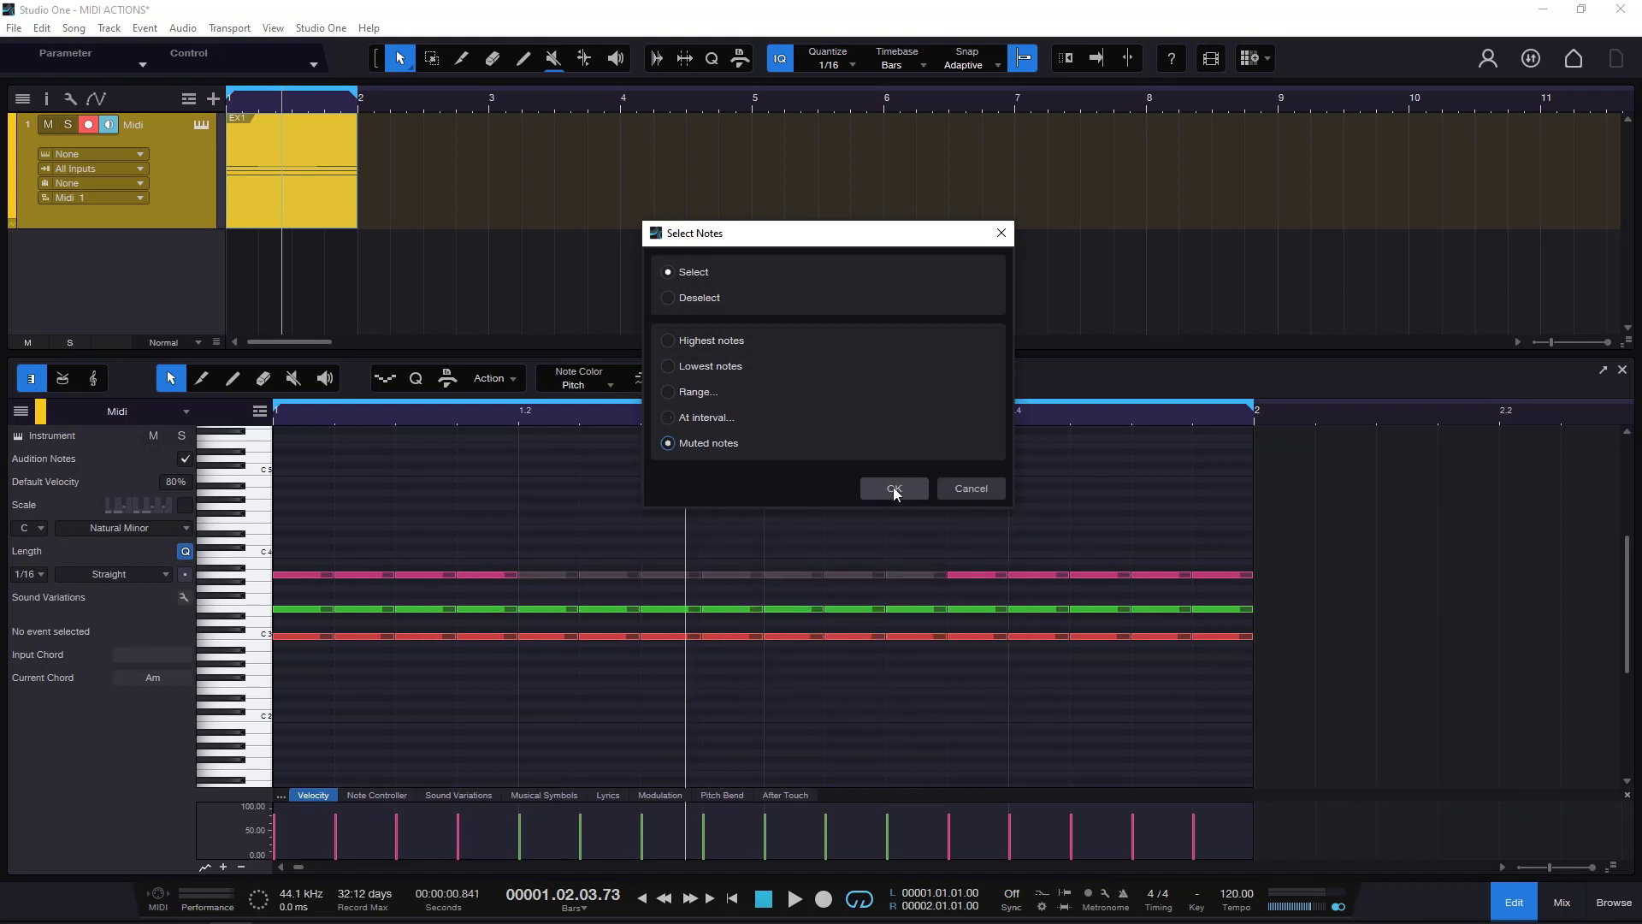
{"action": "left_click", "coordinate": [893, 486]}
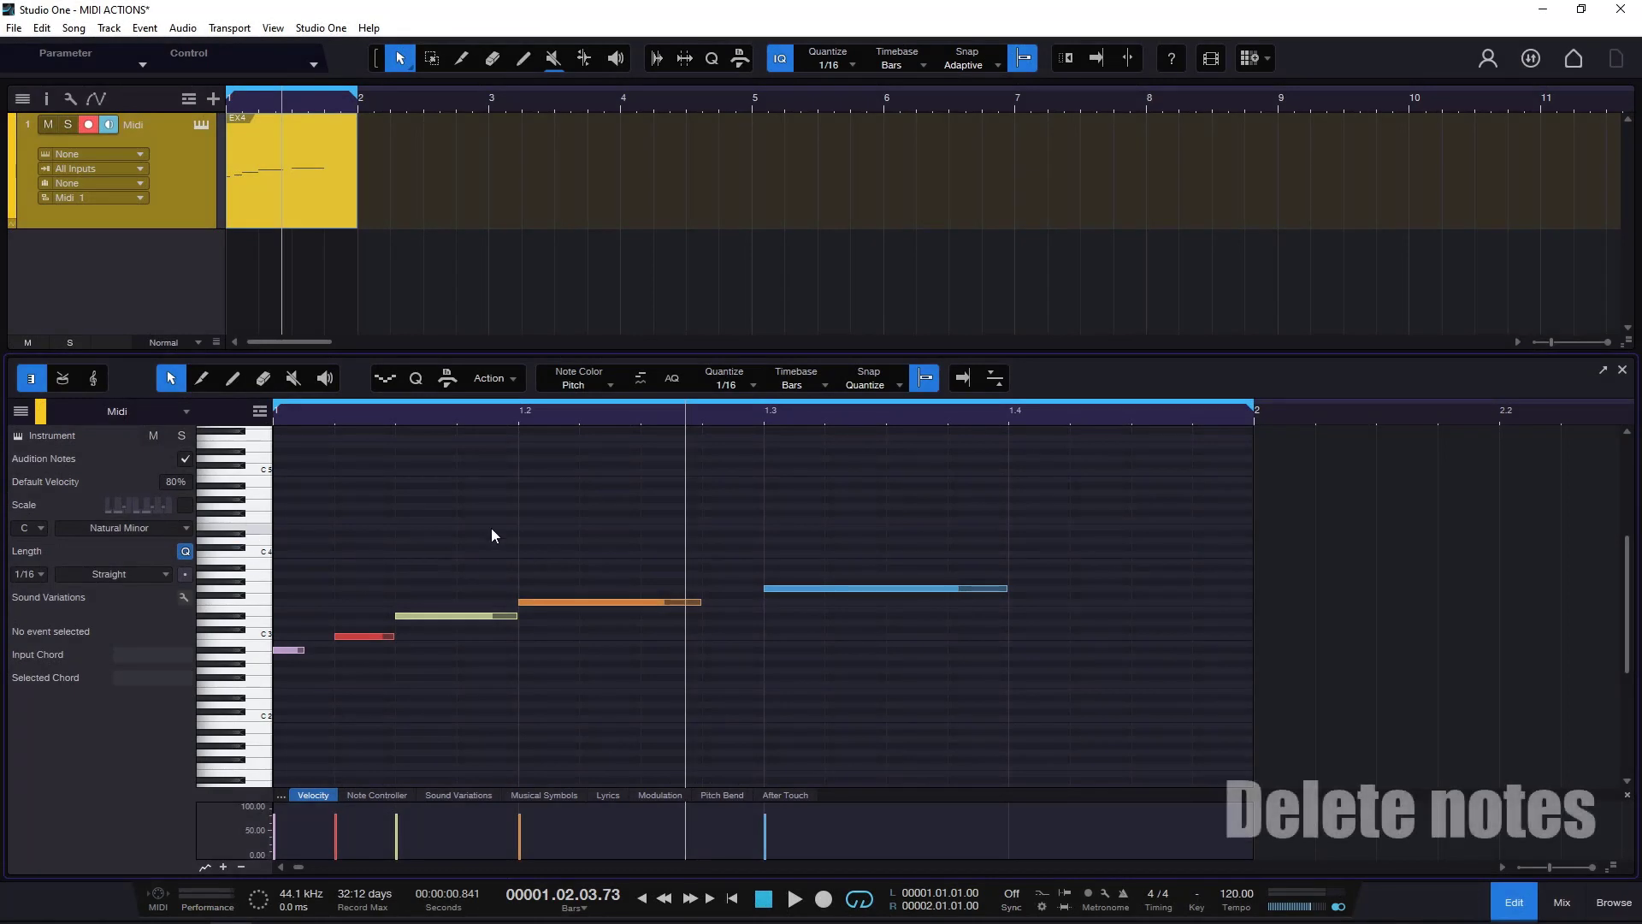
Bring up Delete Notes for the Ex4 part and set it to delete notes shorter than 0.01.41
{"action": "left_click", "coordinate": [510, 381]}
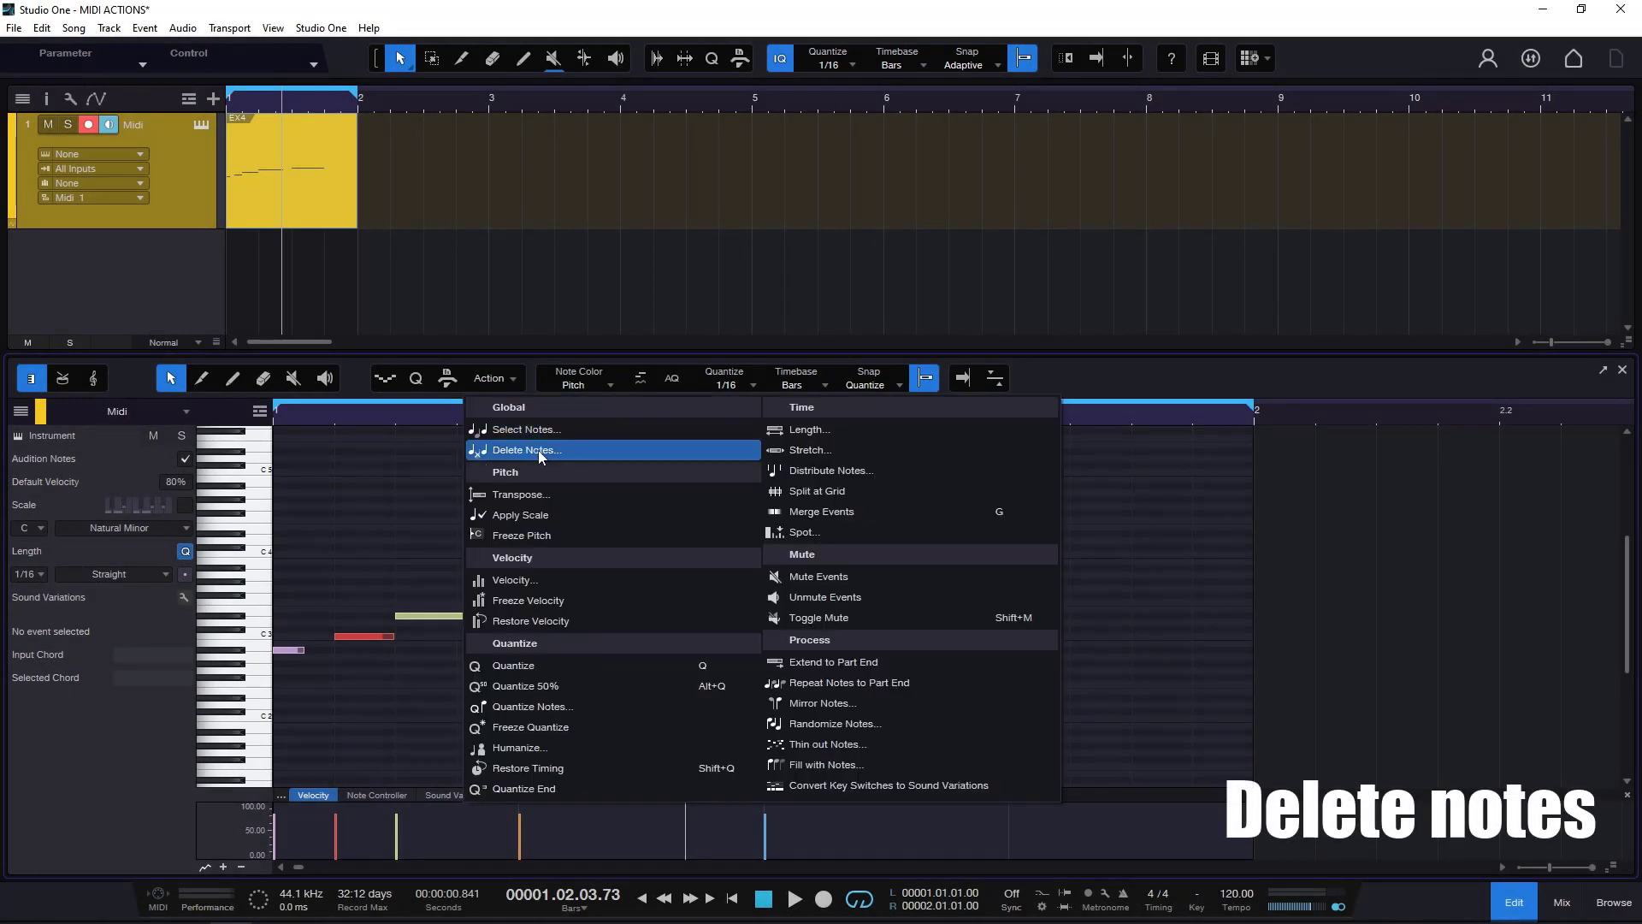
{"action": "left_click", "coordinate": [537, 450]}
{"action": "left_click_drag", "start_coordinate": [783, 419], "coordinate": [767, 255]}
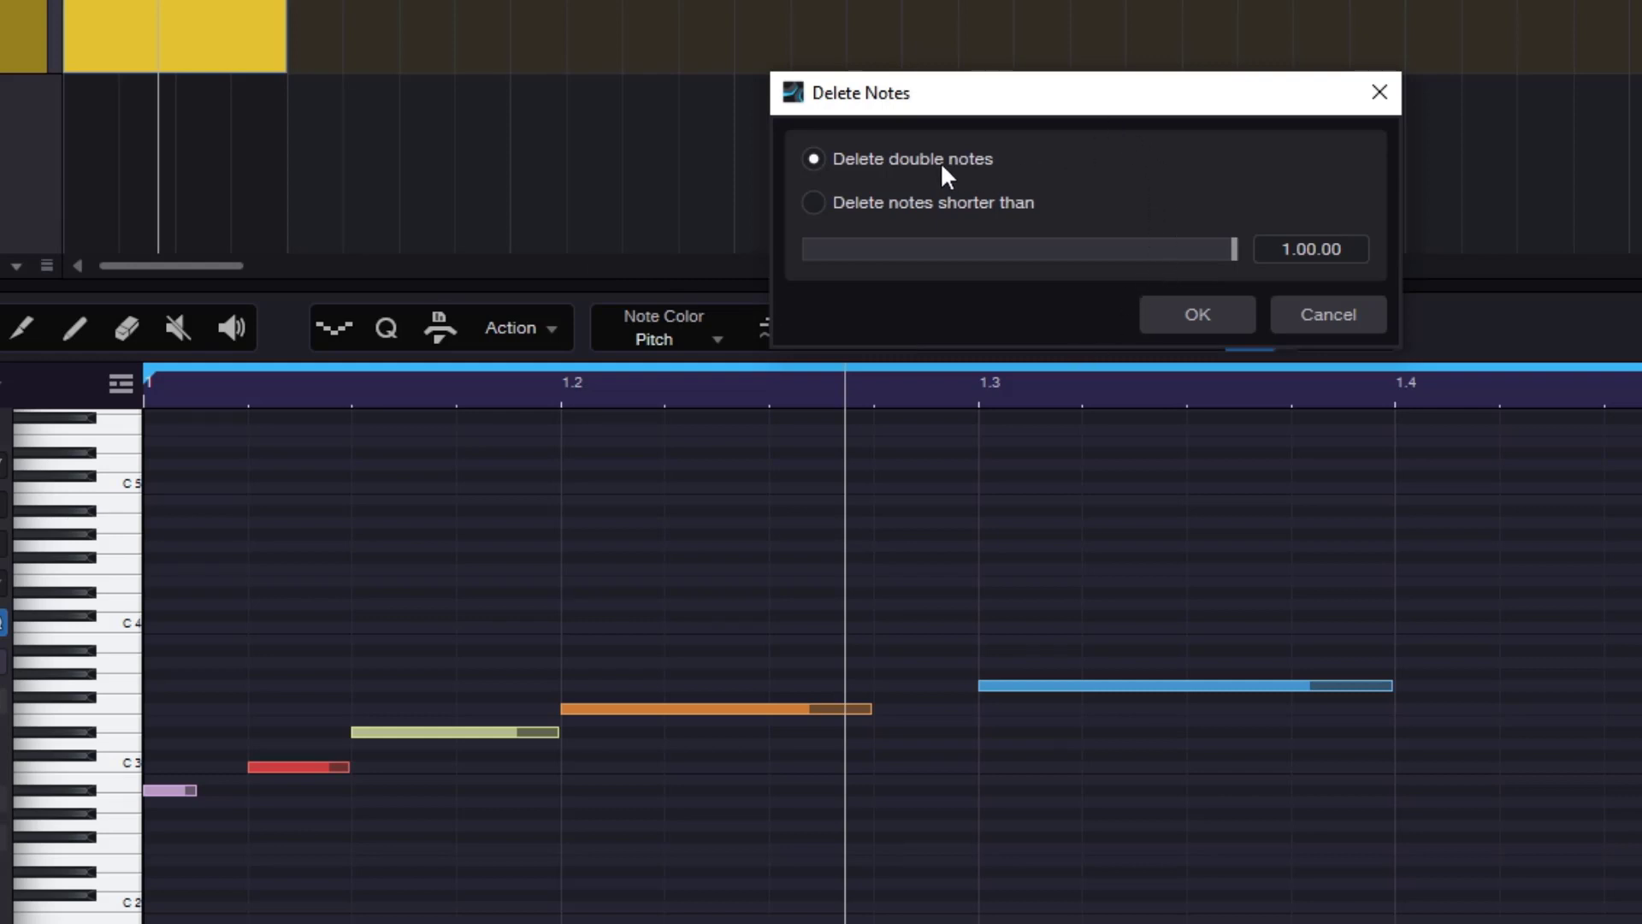
{"action": "left_click", "coordinate": [886, 212]}
{"action": "left_click_drag", "start_coordinate": [1224, 251], "coordinate": [957, 270]}
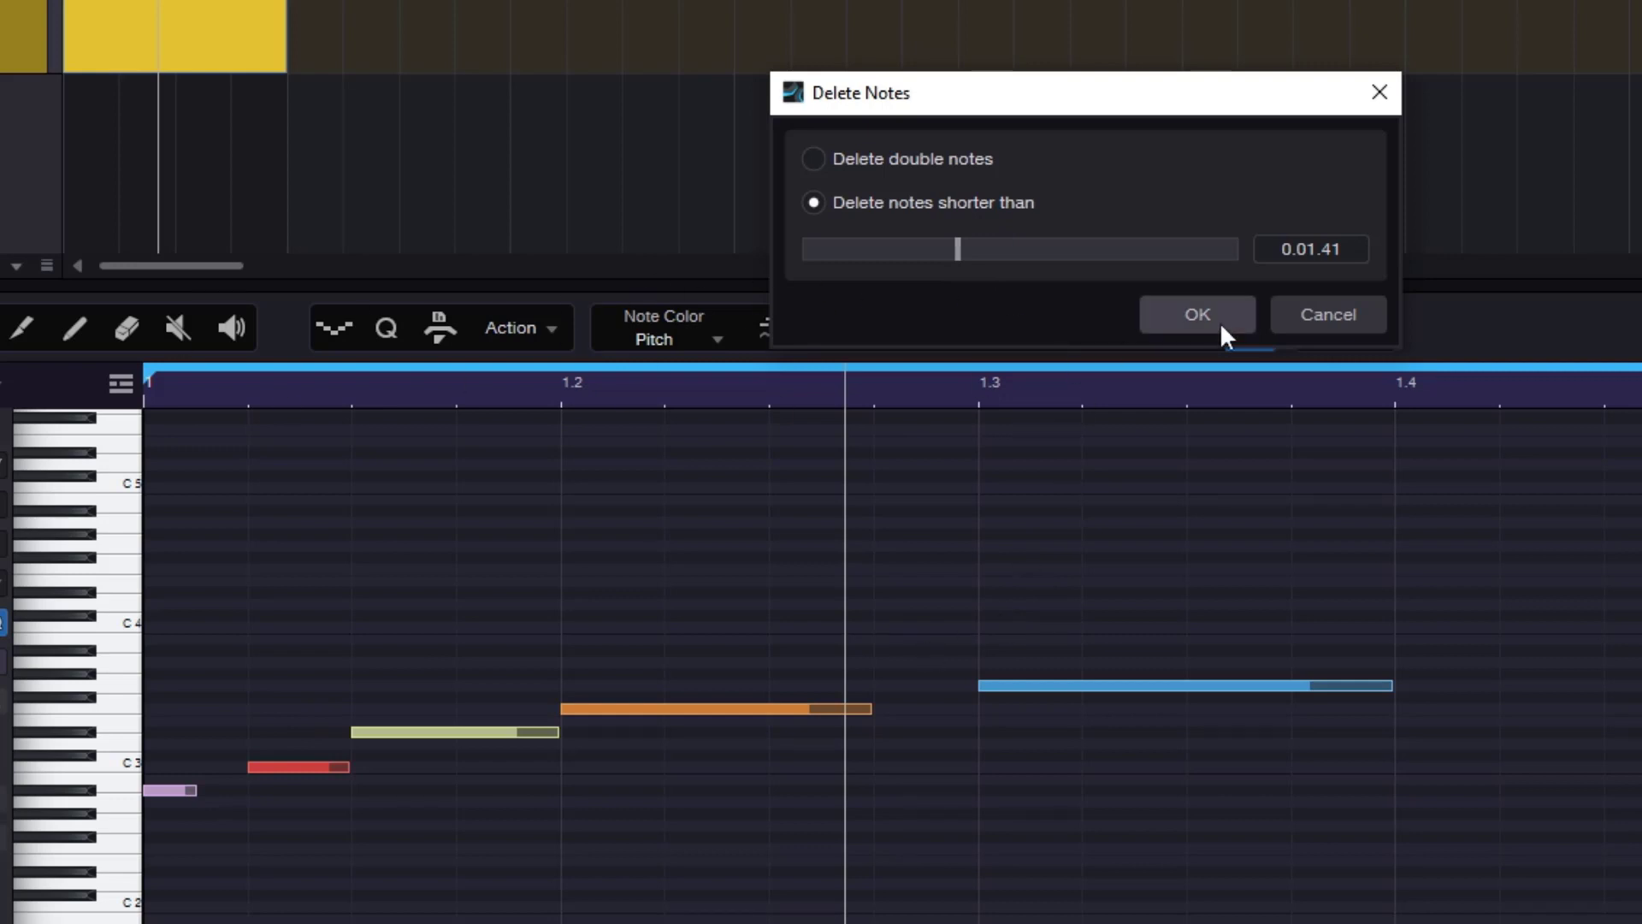
Enter a Delete Notes length threshold of 0.01.00
{"action": "left_click", "coordinate": [1330, 254]}
{"action": "left_click", "coordinate": [1343, 253]}
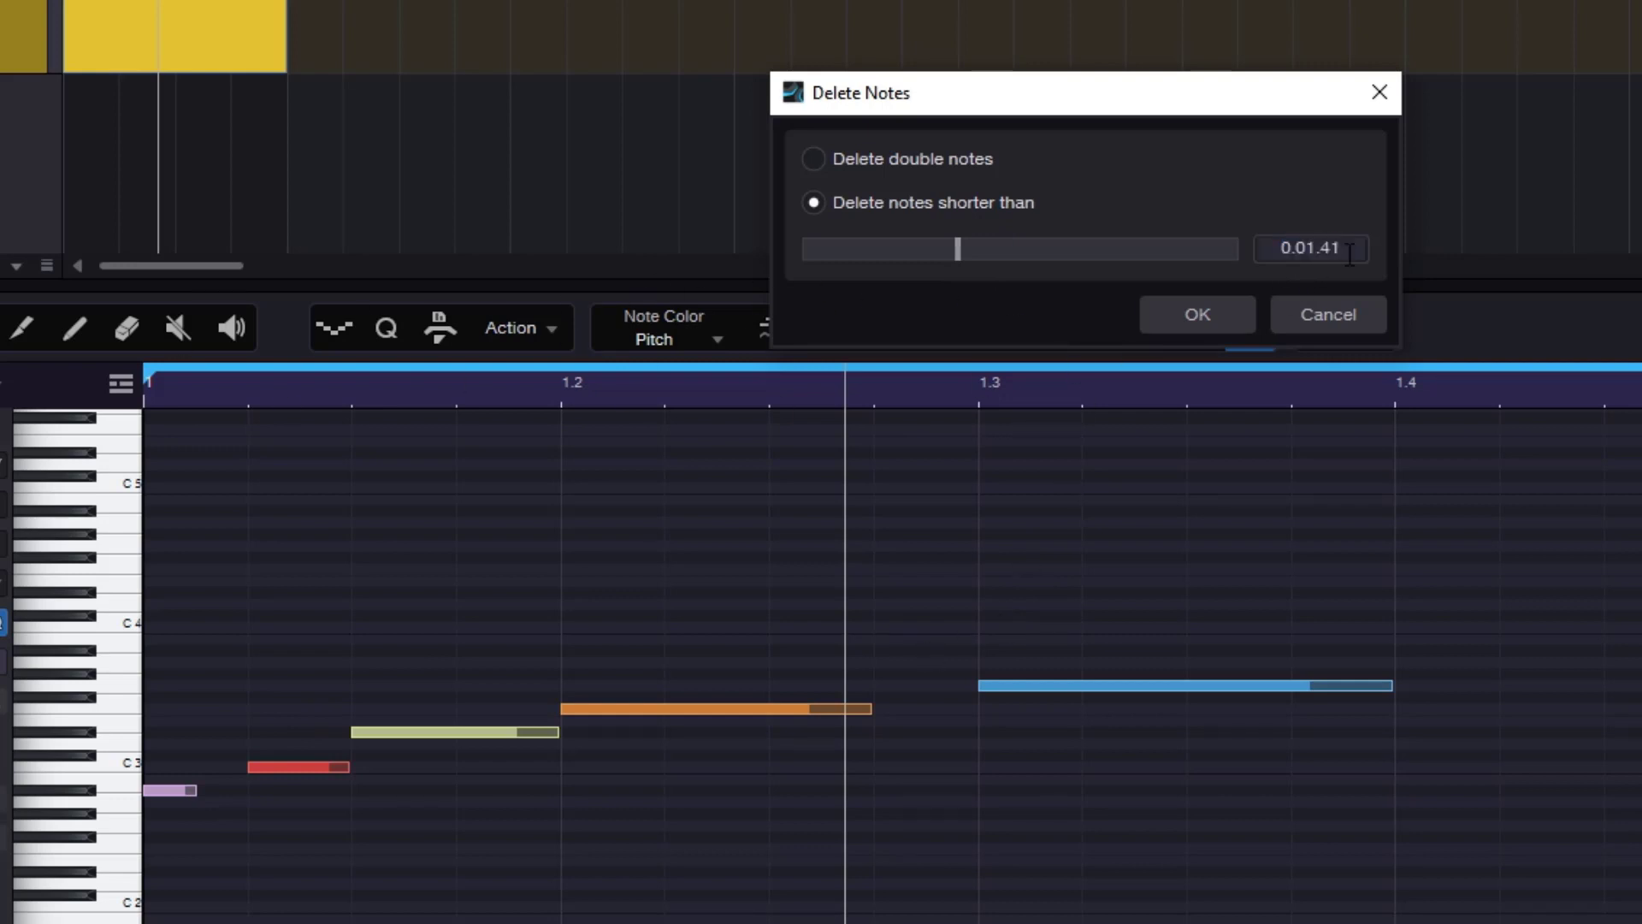
{"action": "key", "text": "BackSpace"}
{"action": "key", "text": "BackSpace"}
{"action": "type", "text": "00"}
{"action": "key", "text": "Return"}
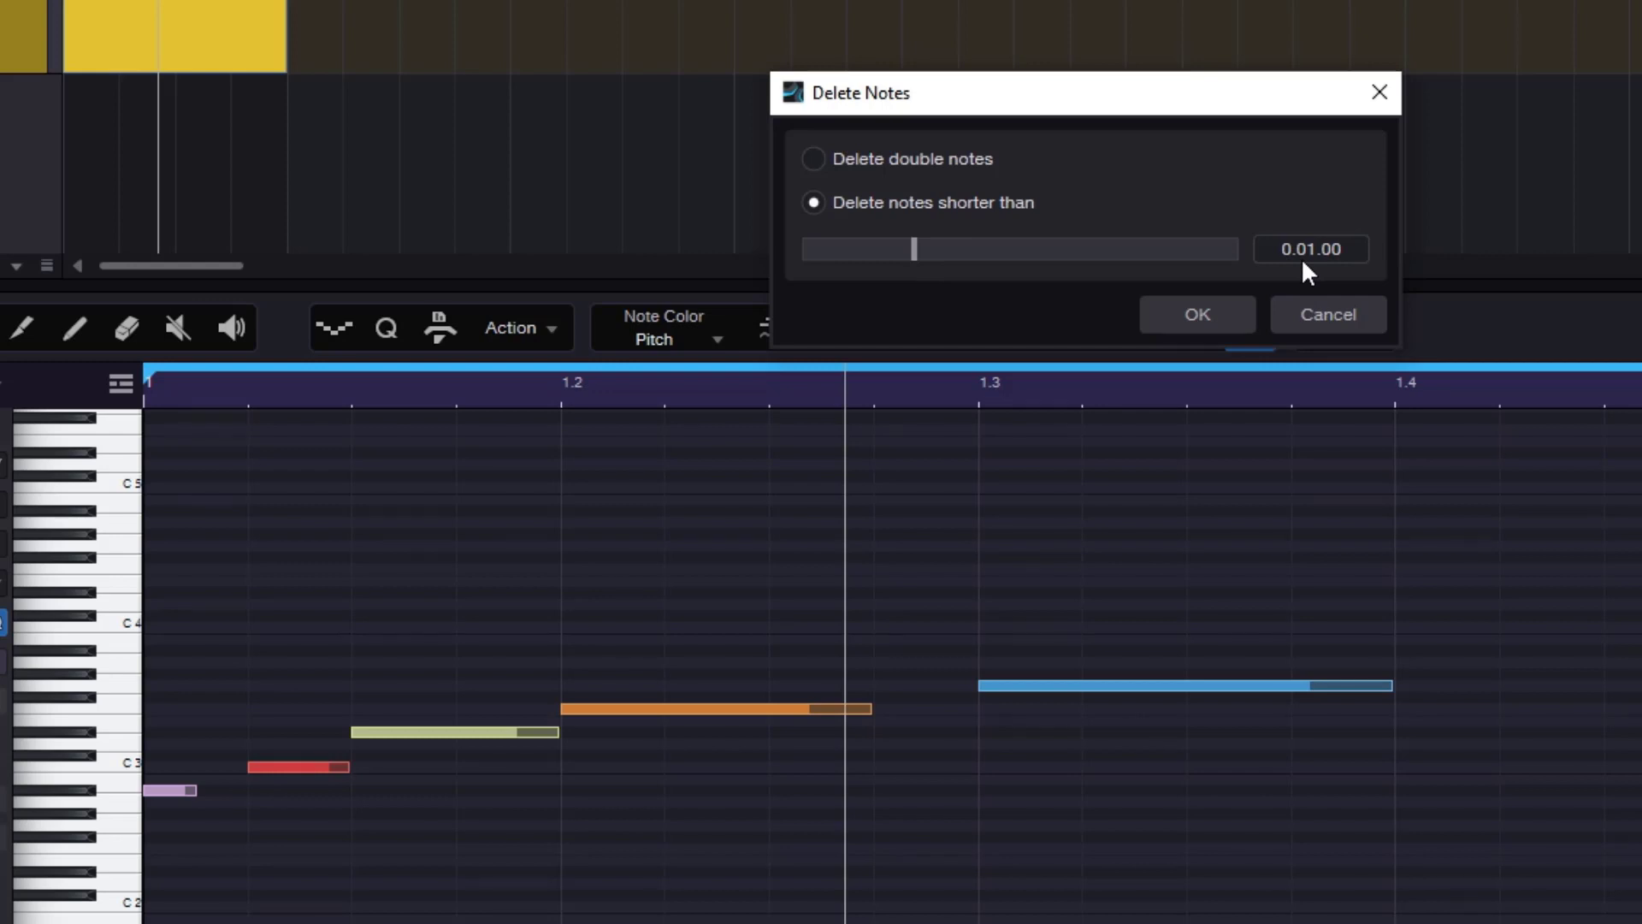
Raise the Delete Notes threshold to 0.02.00 and on to 1.00.00, and cancel without deleting anything
{"action": "left_click", "coordinate": [1317, 248]}
{"action": "key", "text": "Up"}
{"action": "left_click", "coordinate": [1308, 249]}
{"action": "left_click", "coordinate": [1306, 249]}
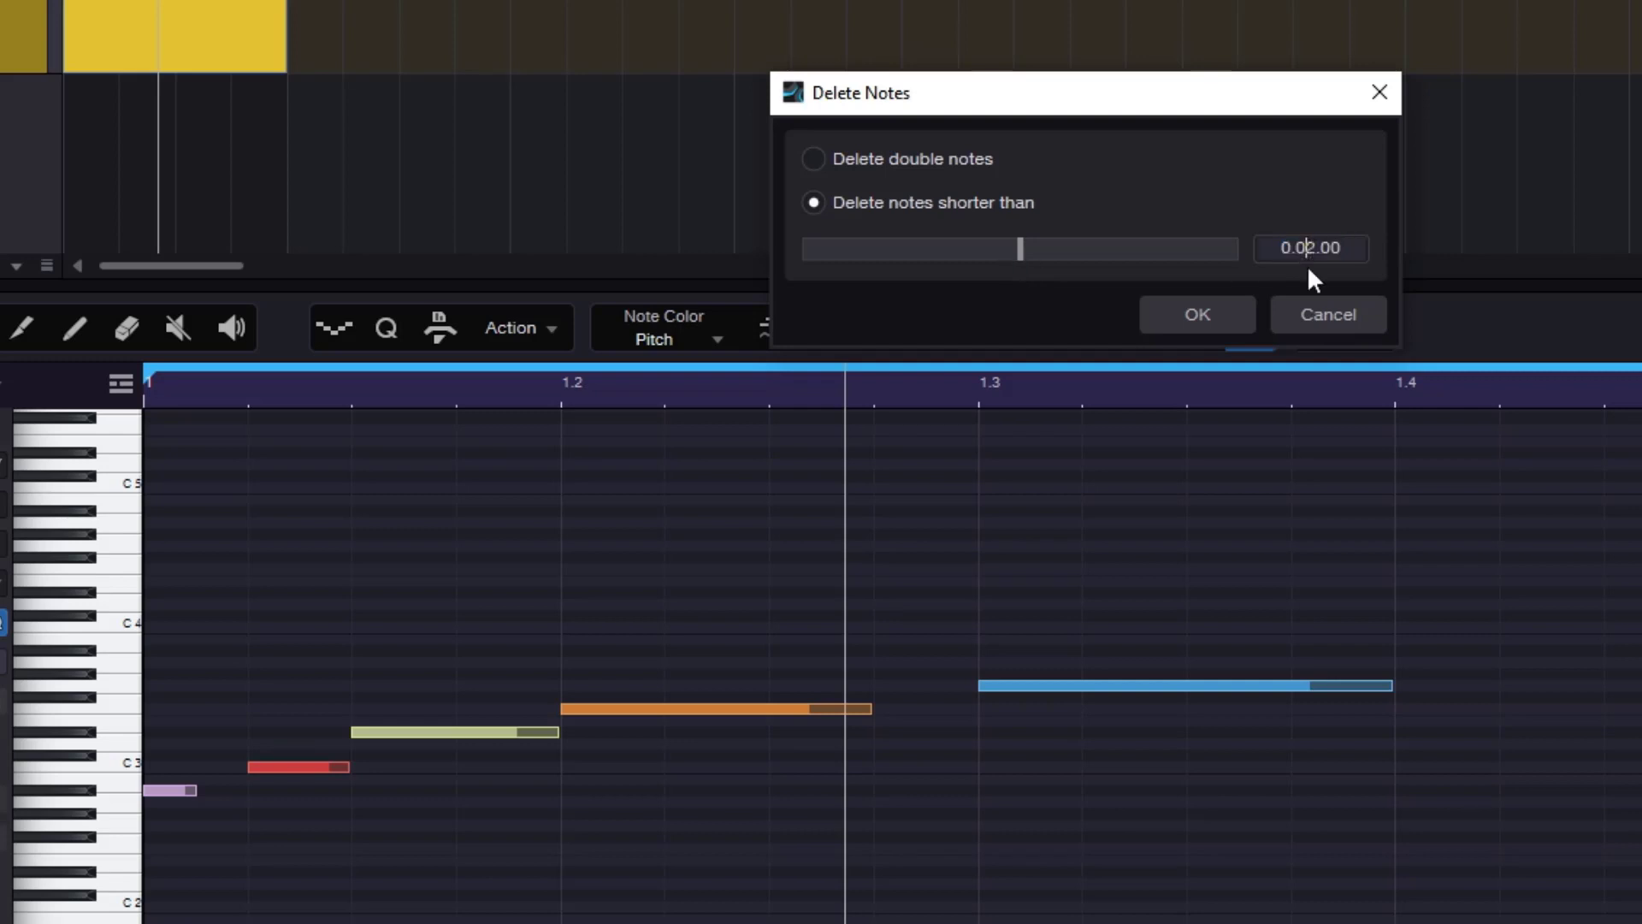
{"action": "key", "text": "Up"}
{"action": "left_click_drag", "start_coordinate": [1140, 263], "coordinate": [1318, 254]}
{"action": "left_click_drag", "start_coordinate": [1194, 266], "coordinate": [1238, 263]}
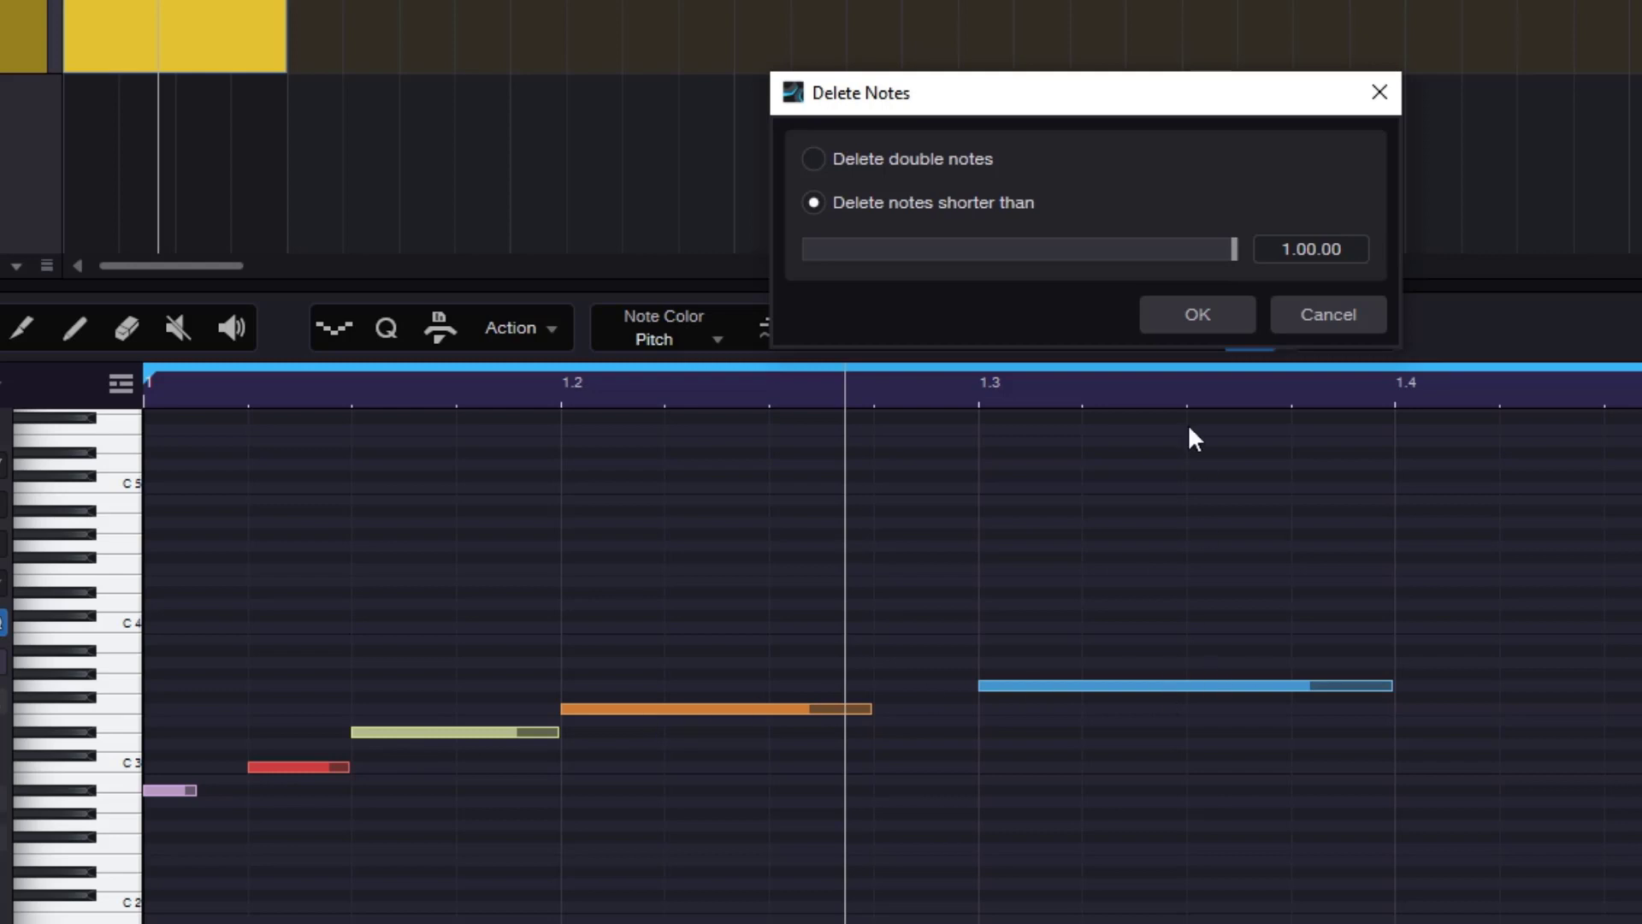
{"action": "left_click", "coordinate": [1368, 314]}
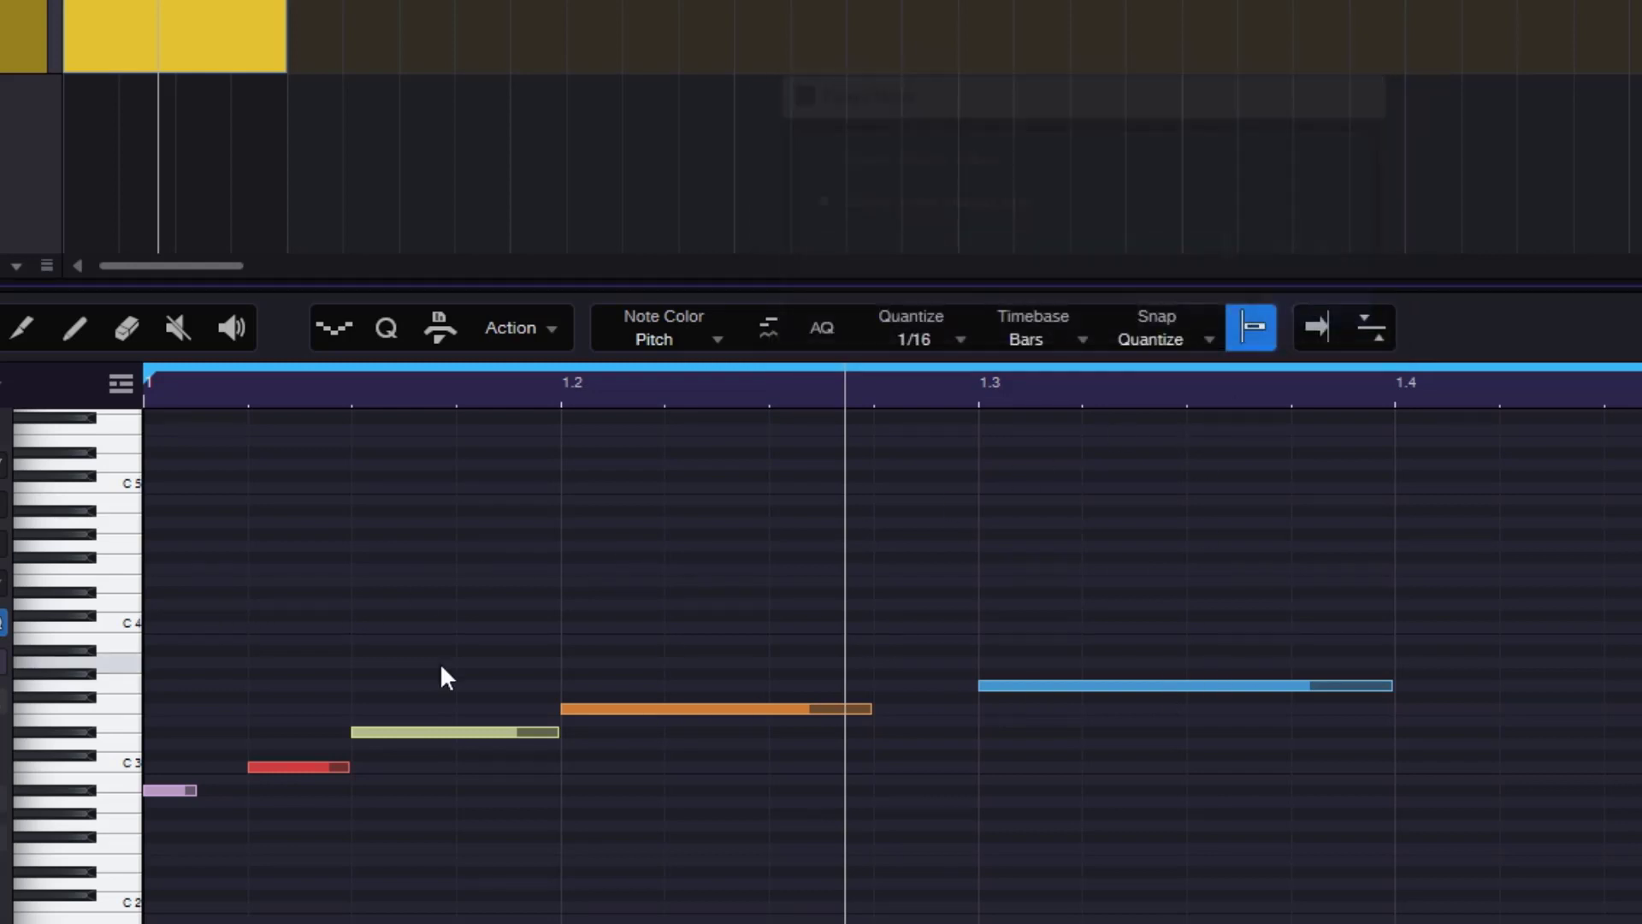
Highlight the first four Ex4 notes, switch to the long G3 note at beat 1.3, and clear the selection
{"action": "left_click_drag", "start_coordinate": [190, 645], "coordinate": [851, 909]}
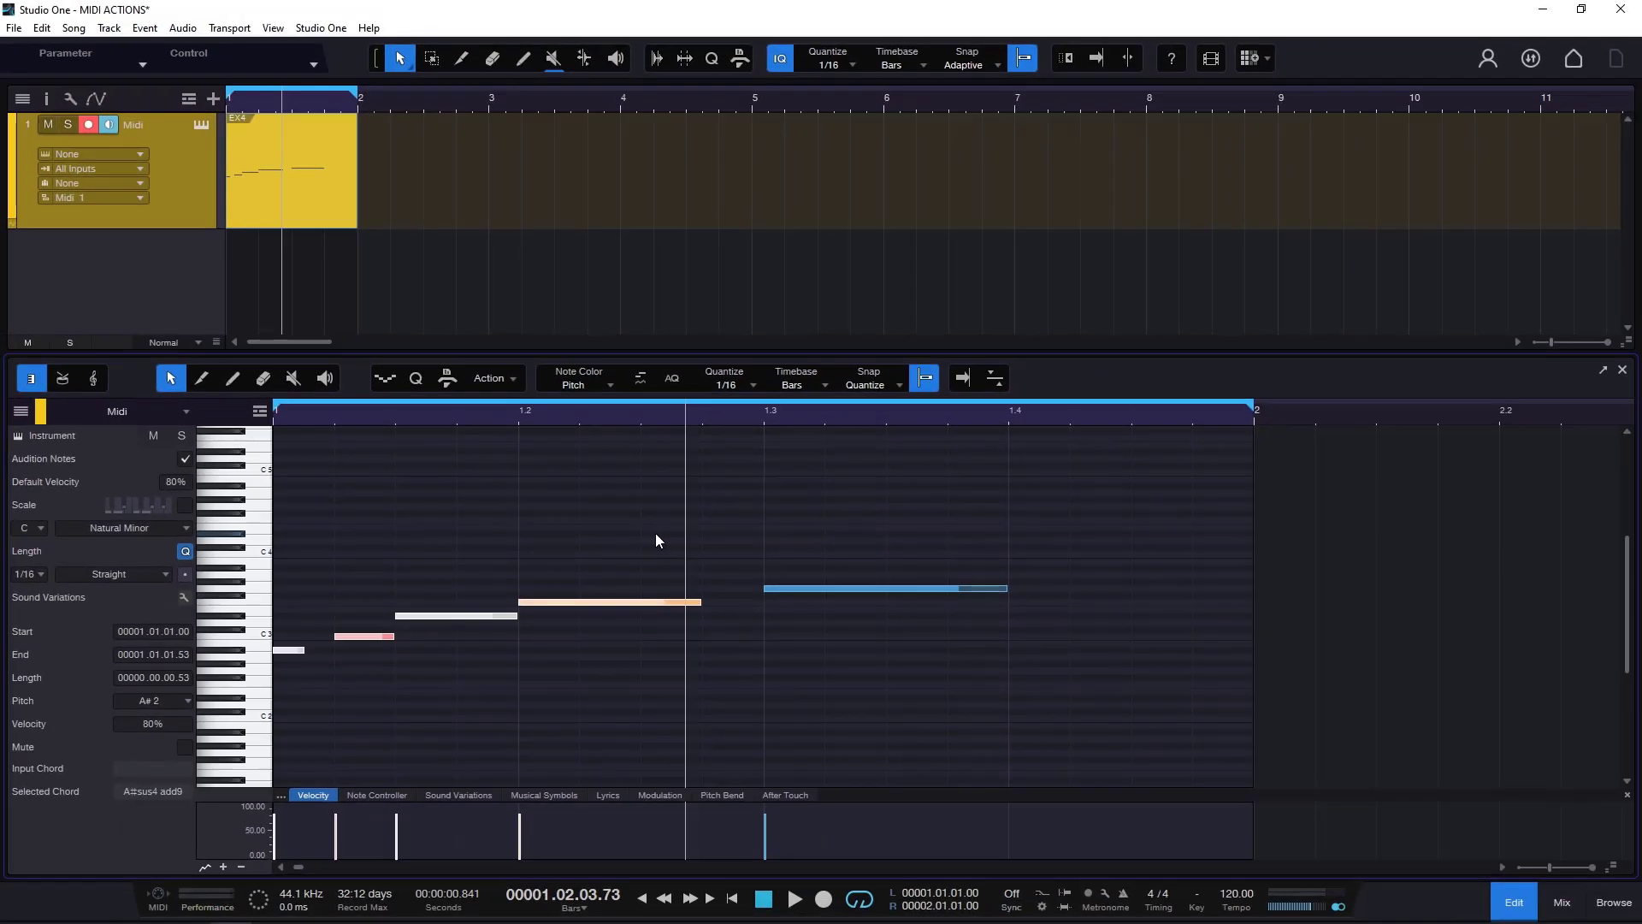
{"action": "left_click_drag", "start_coordinate": [1081, 598], "coordinate": [1229, 908]}
{"action": "left_click_drag", "start_coordinate": [910, 717], "coordinate": [910, 717]}
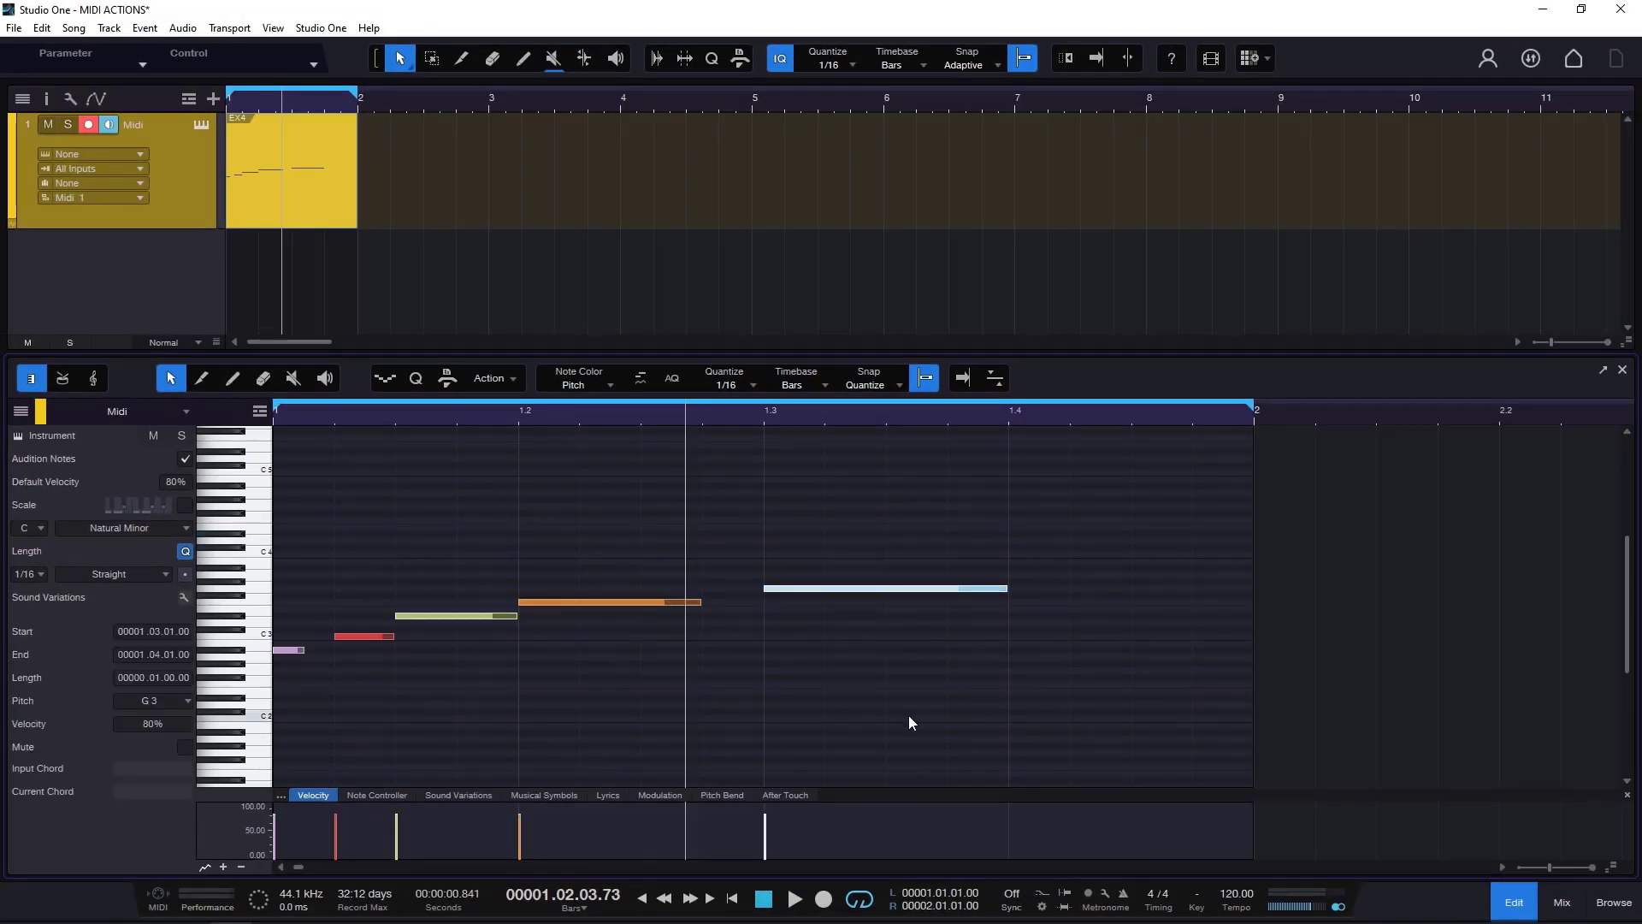
{"action": "left_click", "coordinate": [712, 515]}
Run Delete Notes on Ex4 to remove notes shorter than 0.00.95
{"action": "left_click", "coordinate": [491, 378]}
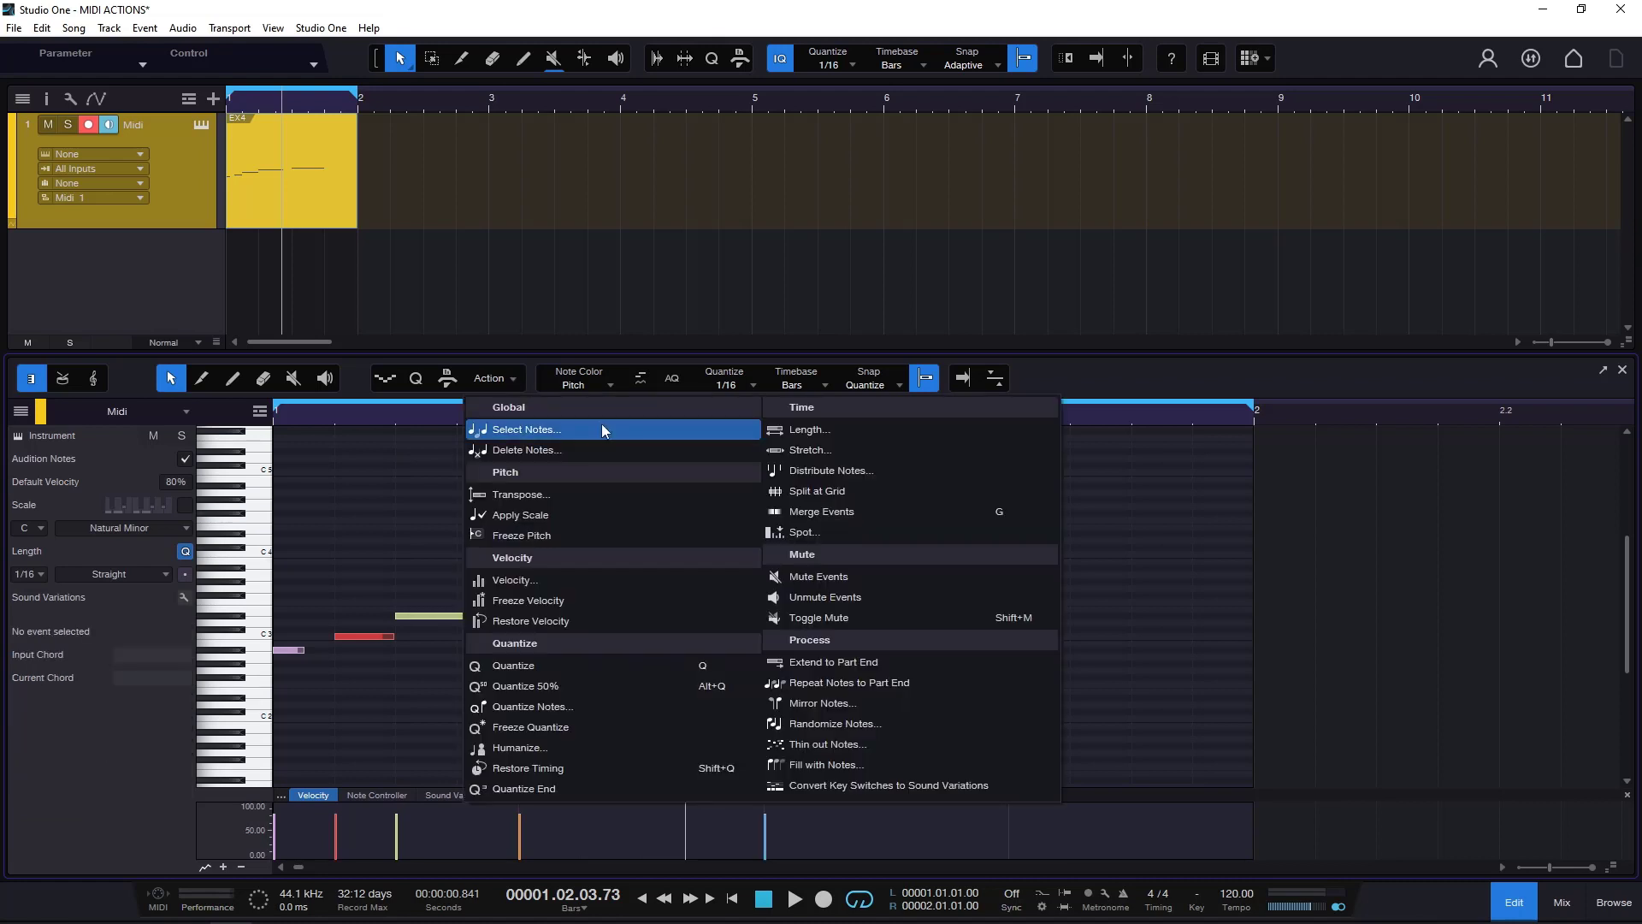
{"action": "left_click", "coordinate": [551, 449]}
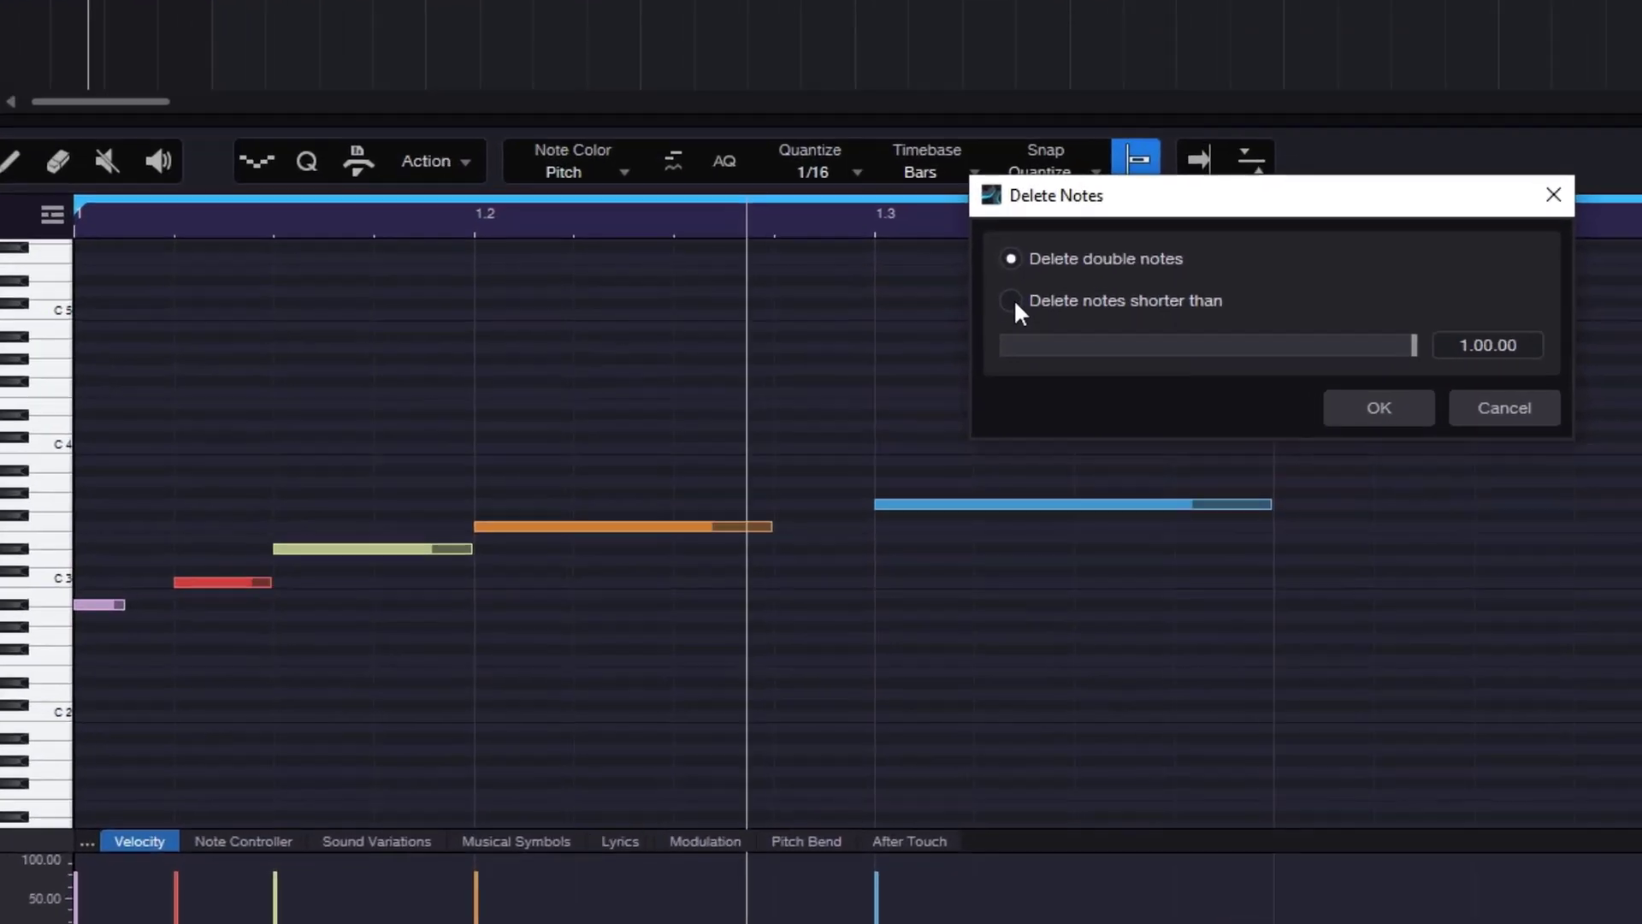
{"action": "left_click", "coordinate": [1014, 303]}
{"action": "left_click_drag", "start_coordinate": [1413, 351], "coordinate": [1101, 359]}
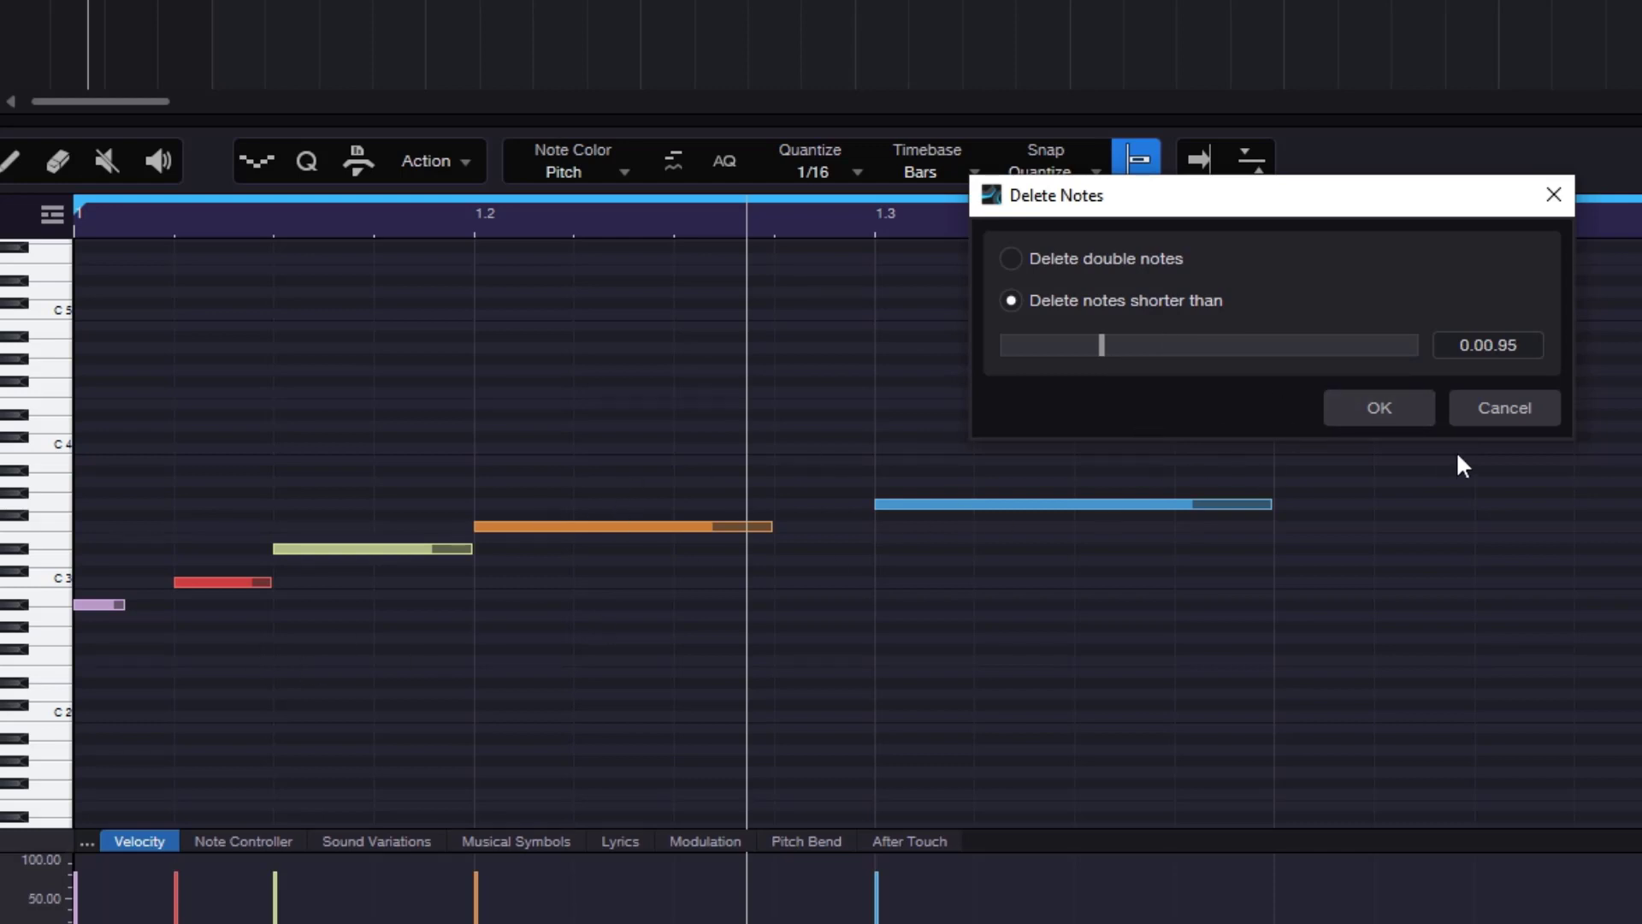
{"action": "left_click", "coordinate": [1373, 410]}
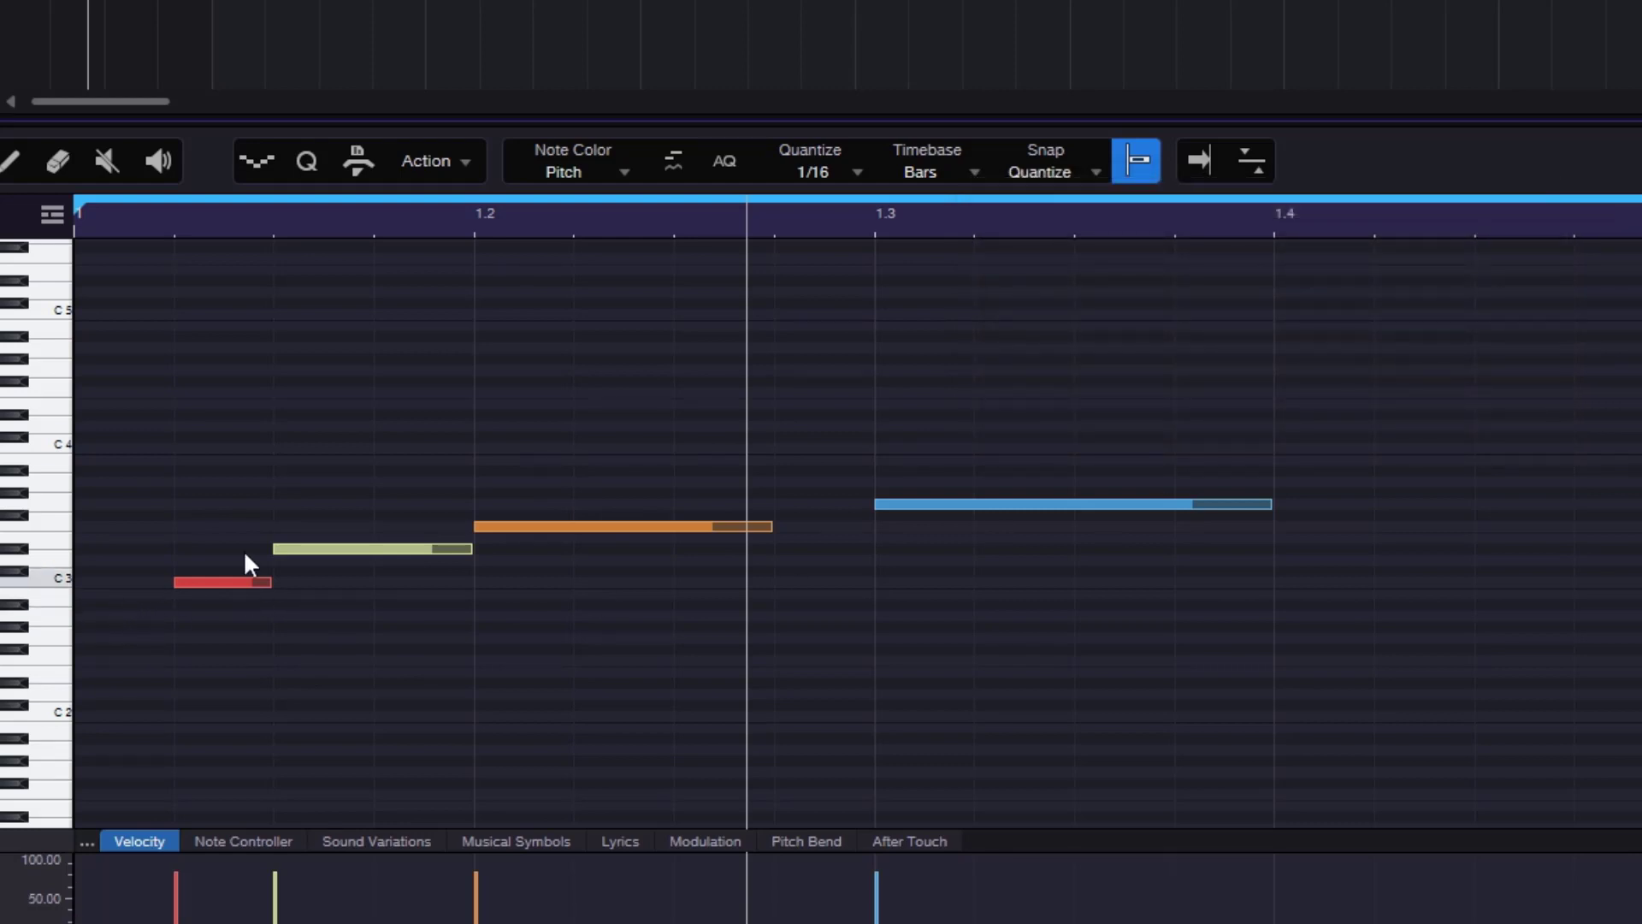
Run Delete Notes again on the remaining notes with the length threshold at 0.01.97
{"action": "left_click", "coordinate": [460, 166]}
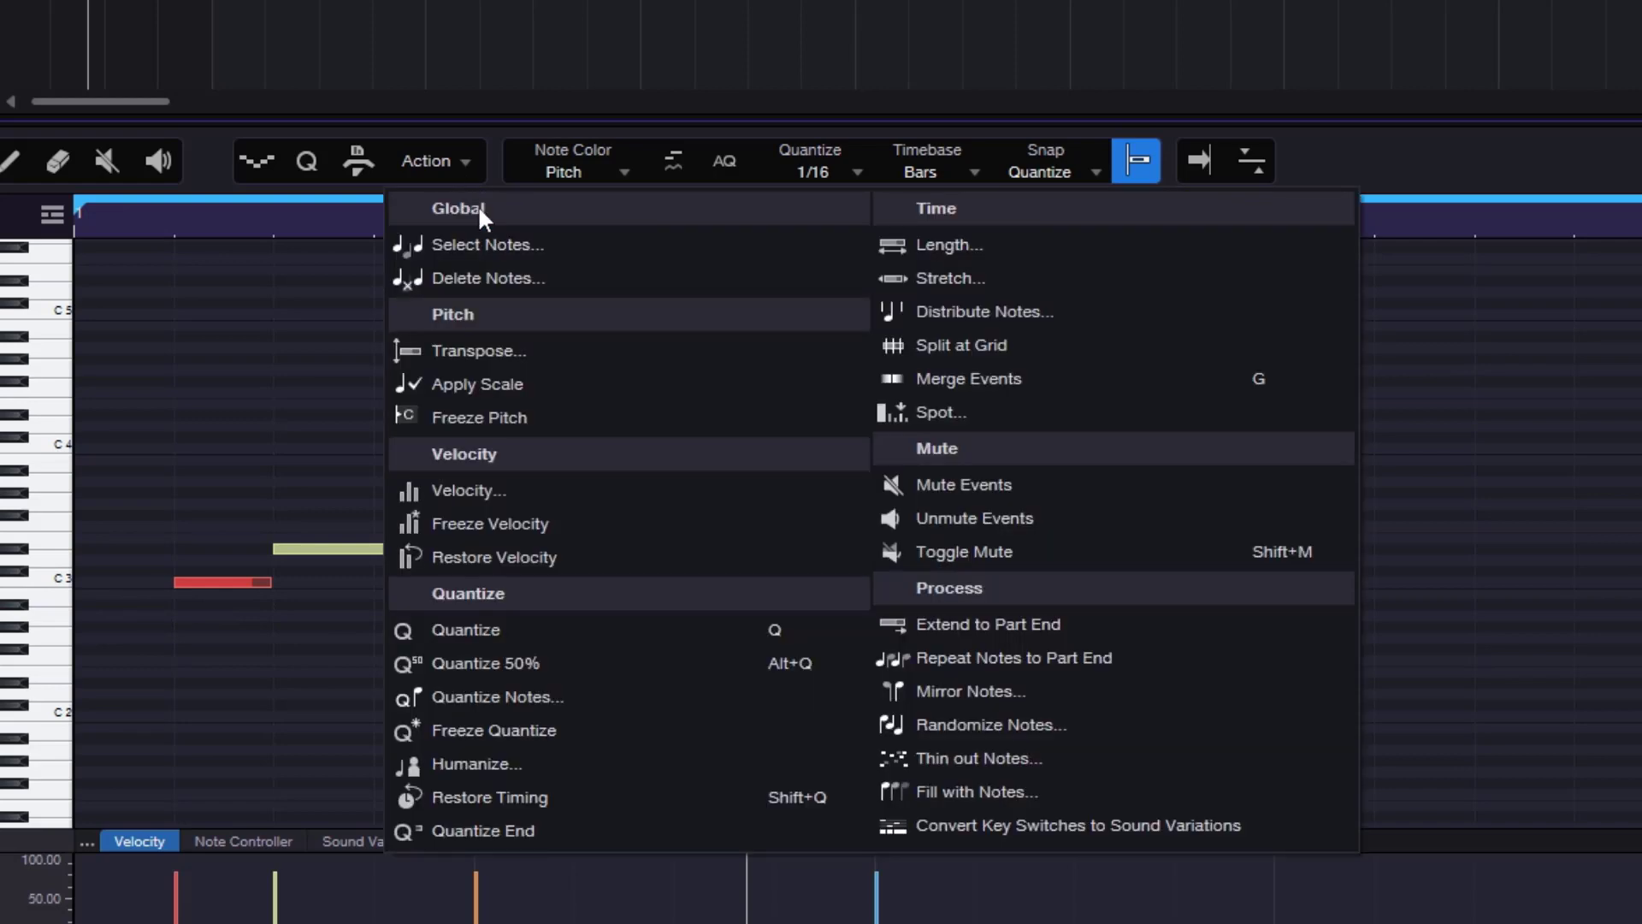
{"action": "left_click", "coordinate": [527, 275]}
{"action": "left_click_drag", "start_coordinate": [809, 361], "coordinate": [914, 368]}
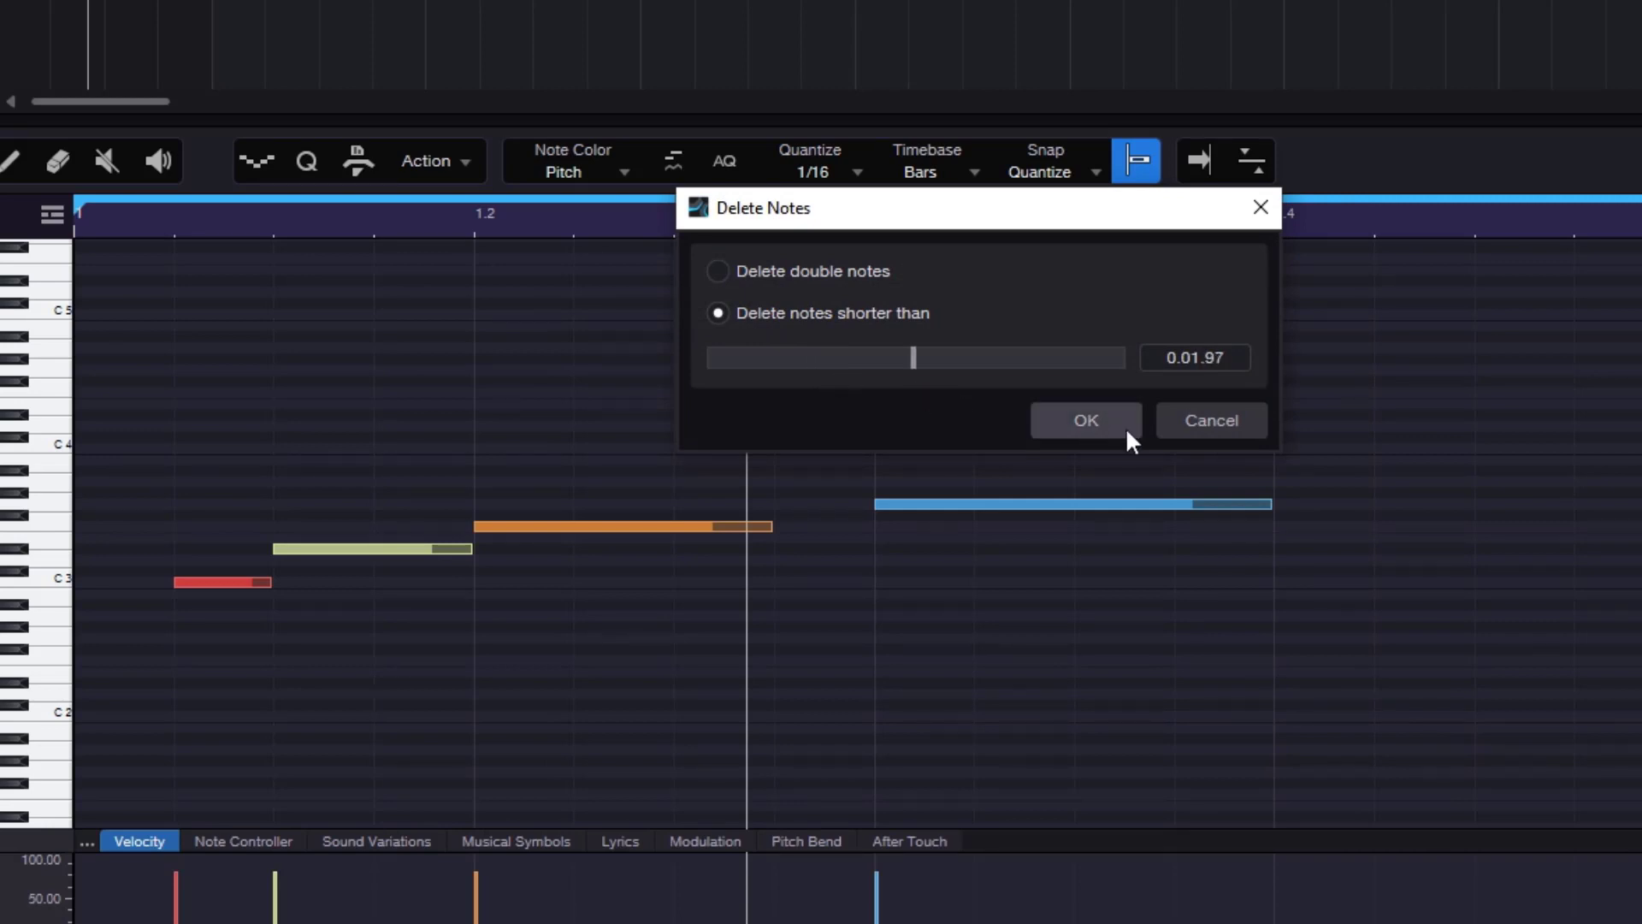
{"action": "left_click", "coordinate": [1097, 421]}
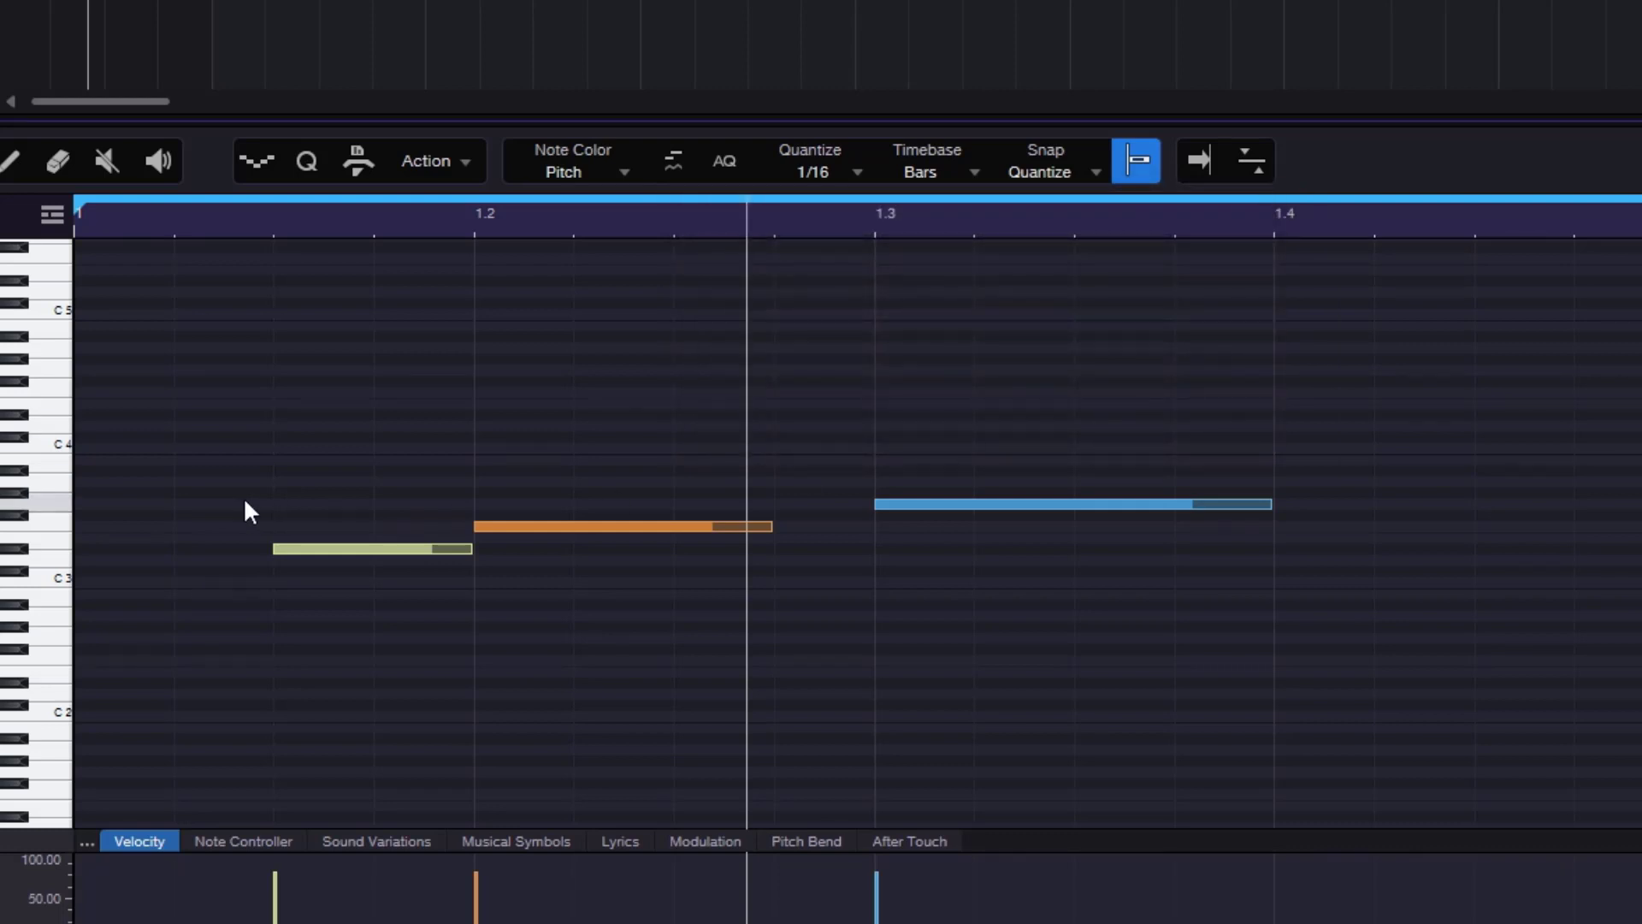
Run Delete Notes with the threshold at 1.00.00 and select the note at beat 1.3
{"action": "left_click", "coordinate": [454, 161]}
{"action": "left_click", "coordinate": [510, 278]}
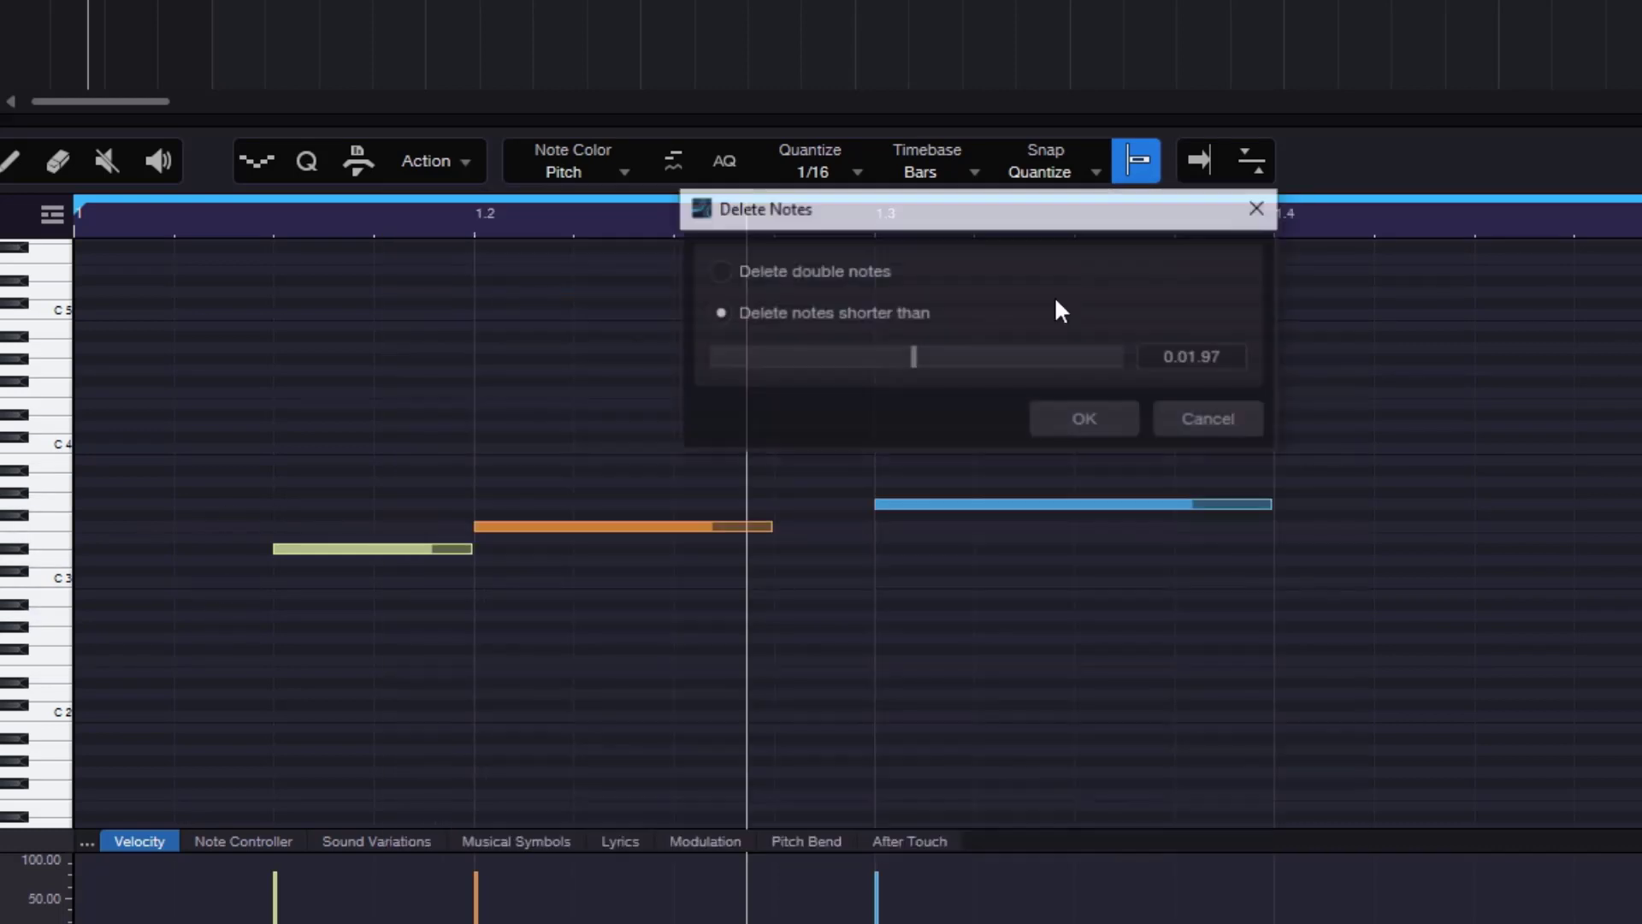
{"action": "left_click_drag", "start_coordinate": [1038, 215], "coordinate": [1267, 180]}
{"action": "left_click_drag", "start_coordinate": [1150, 325], "coordinate": [1356, 324]}
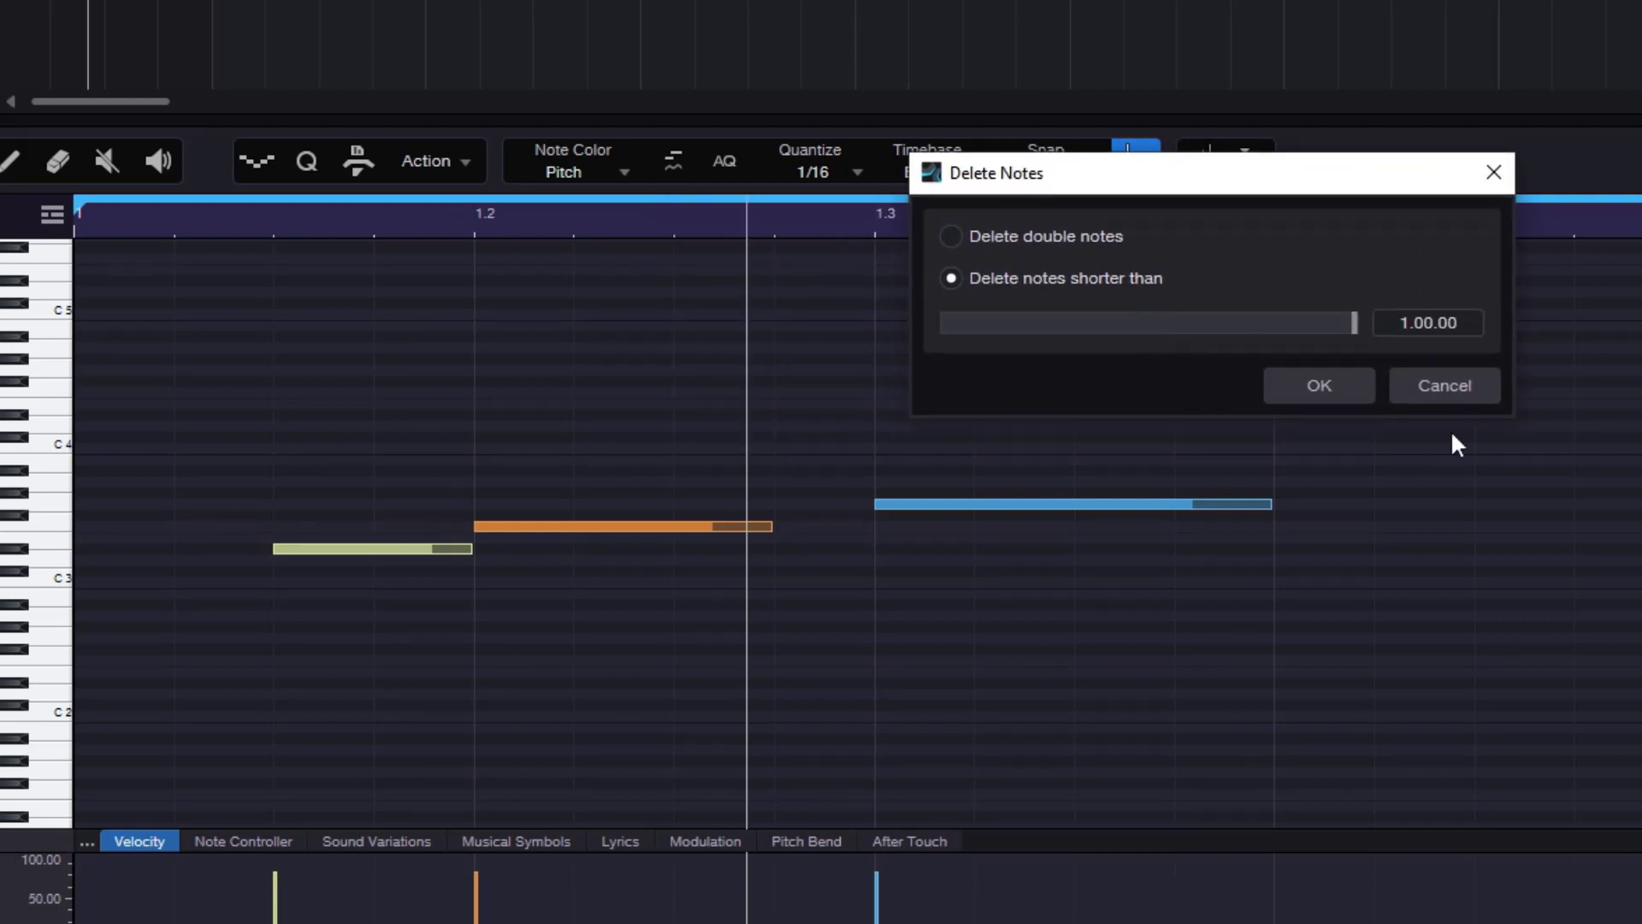
{"action": "left_click", "coordinate": [1322, 402]}
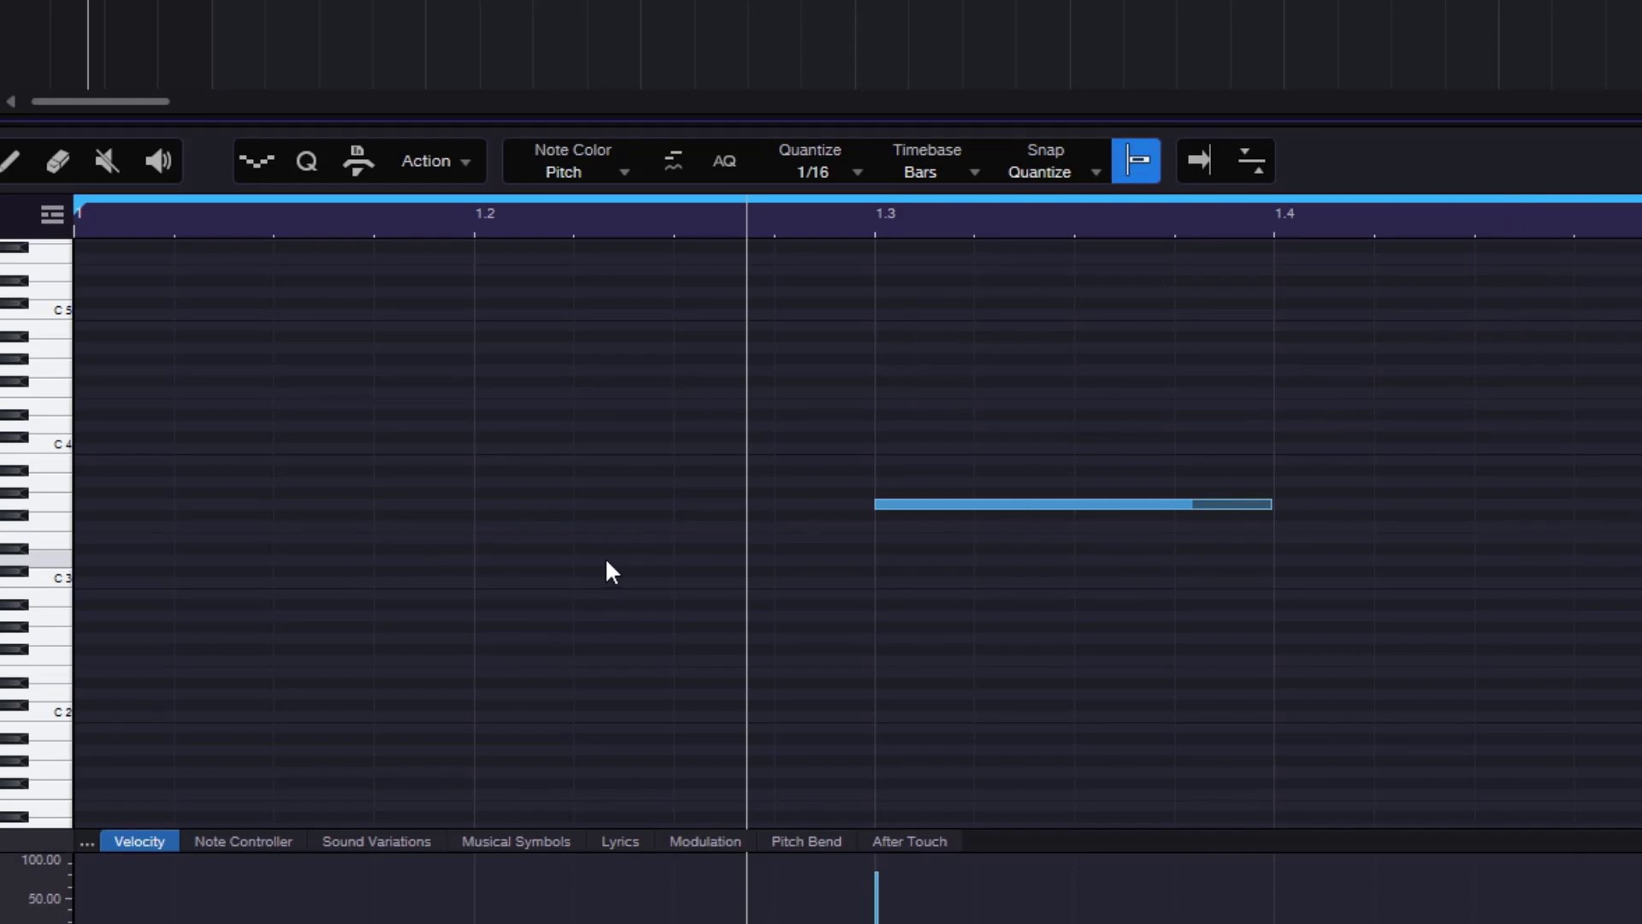
{"action": "left_click_drag", "start_coordinate": [977, 389], "coordinate": [1231, 791]}
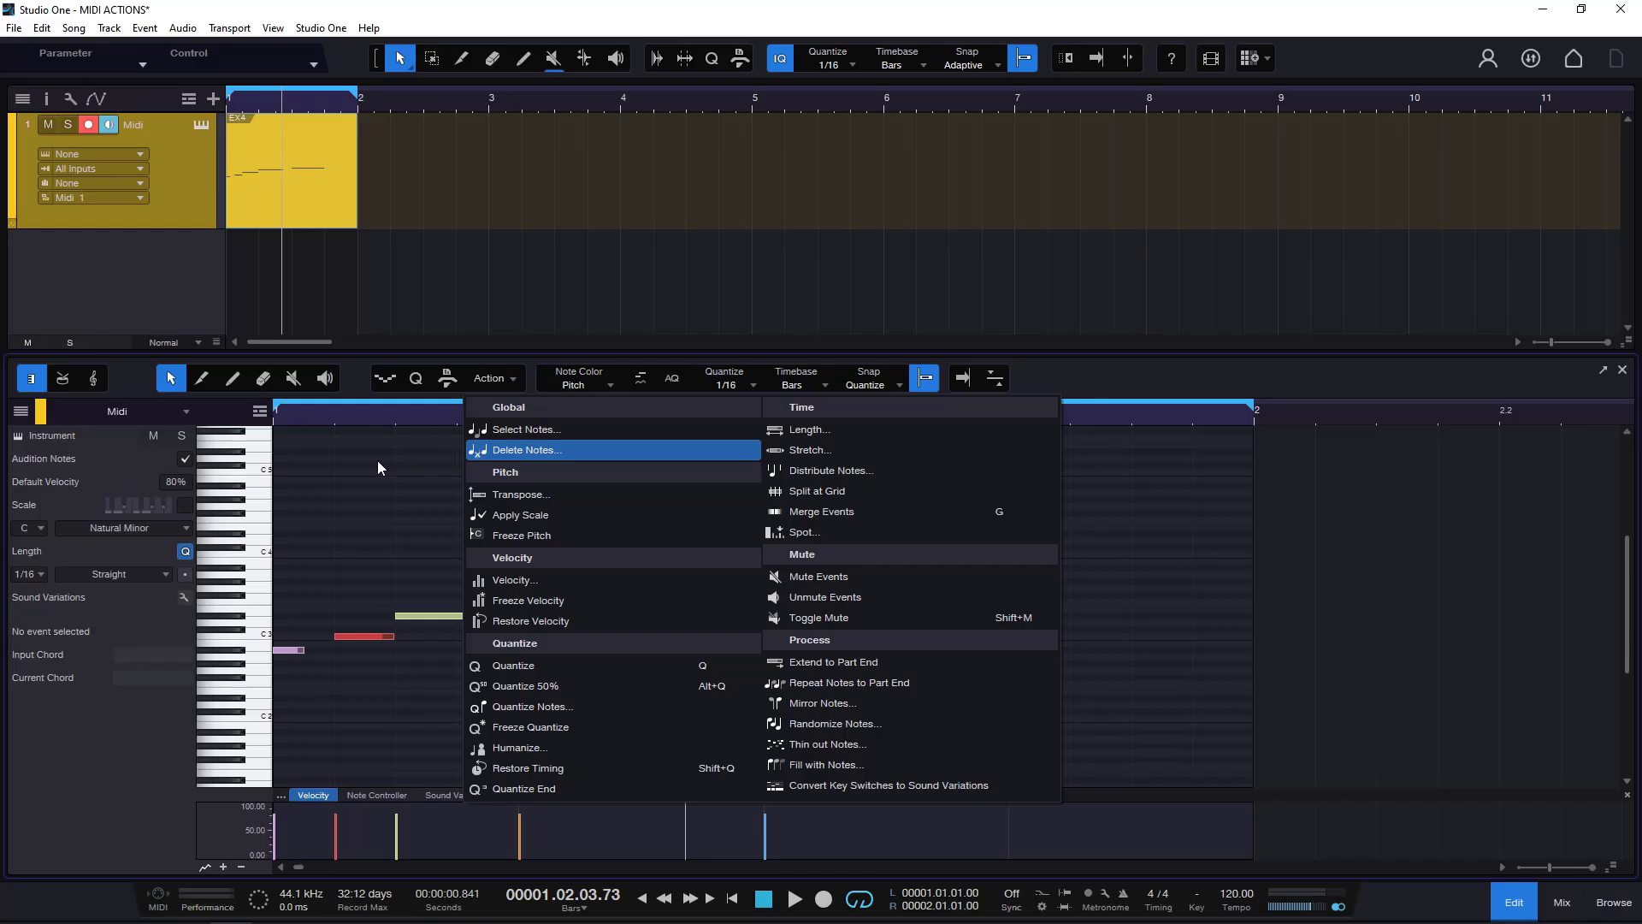
Bring up Delete Notes for the three selected middle notes, cancel it and clear the selection
{"action": "left_click", "coordinate": [355, 539]}
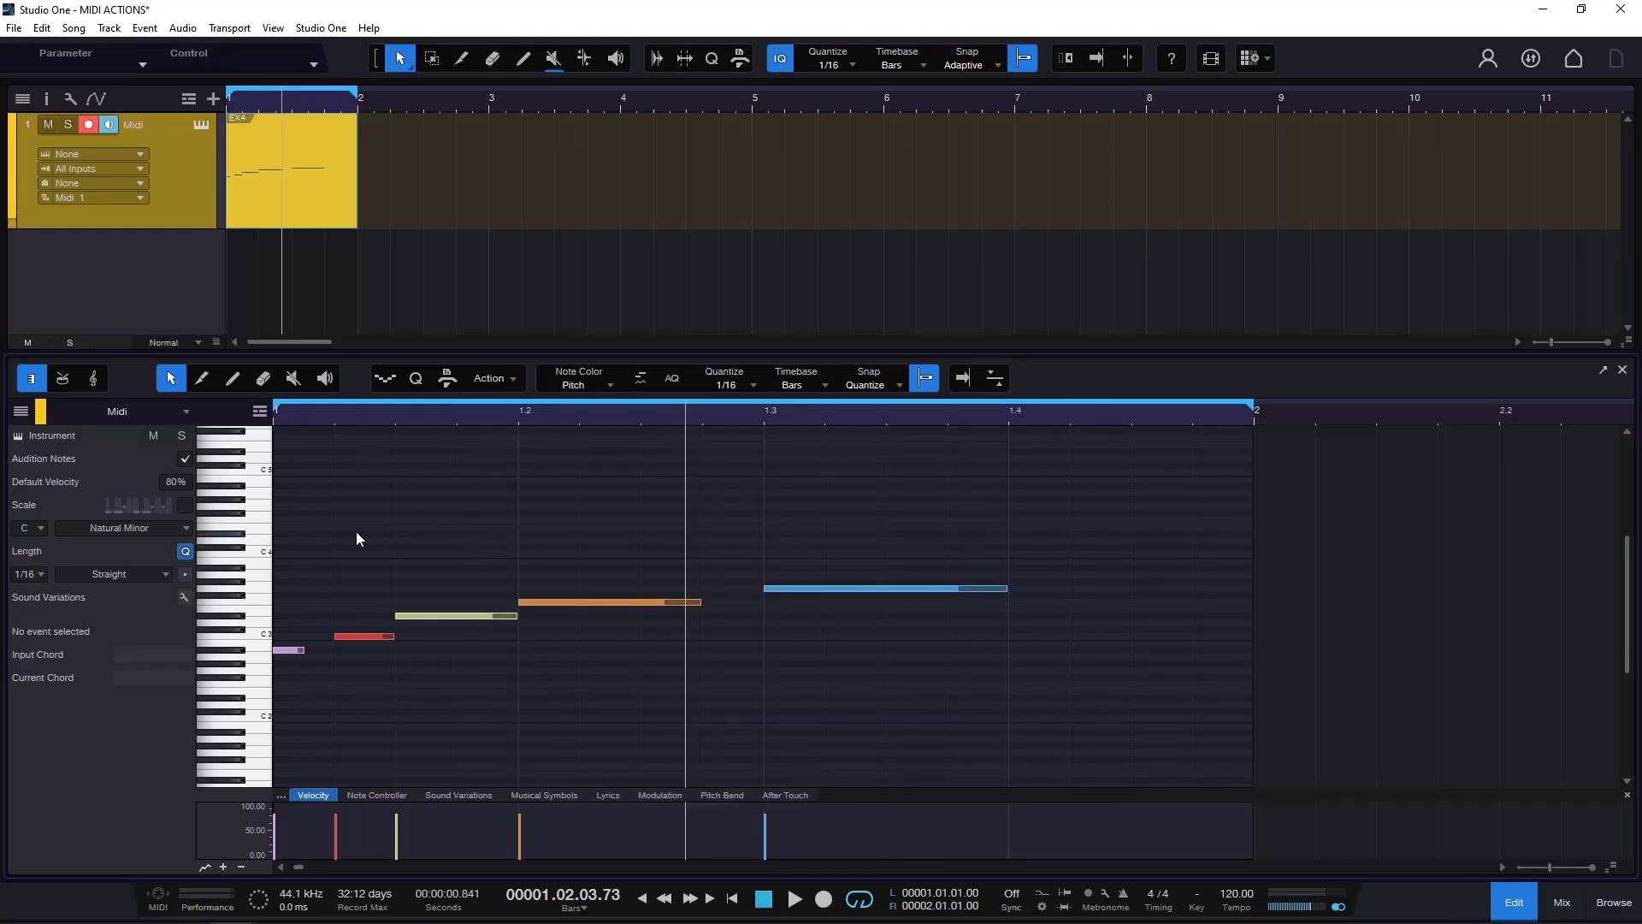
{"action": "left_click", "coordinate": [364, 636]}
{"action": "left_click", "coordinate": [515, 388]}
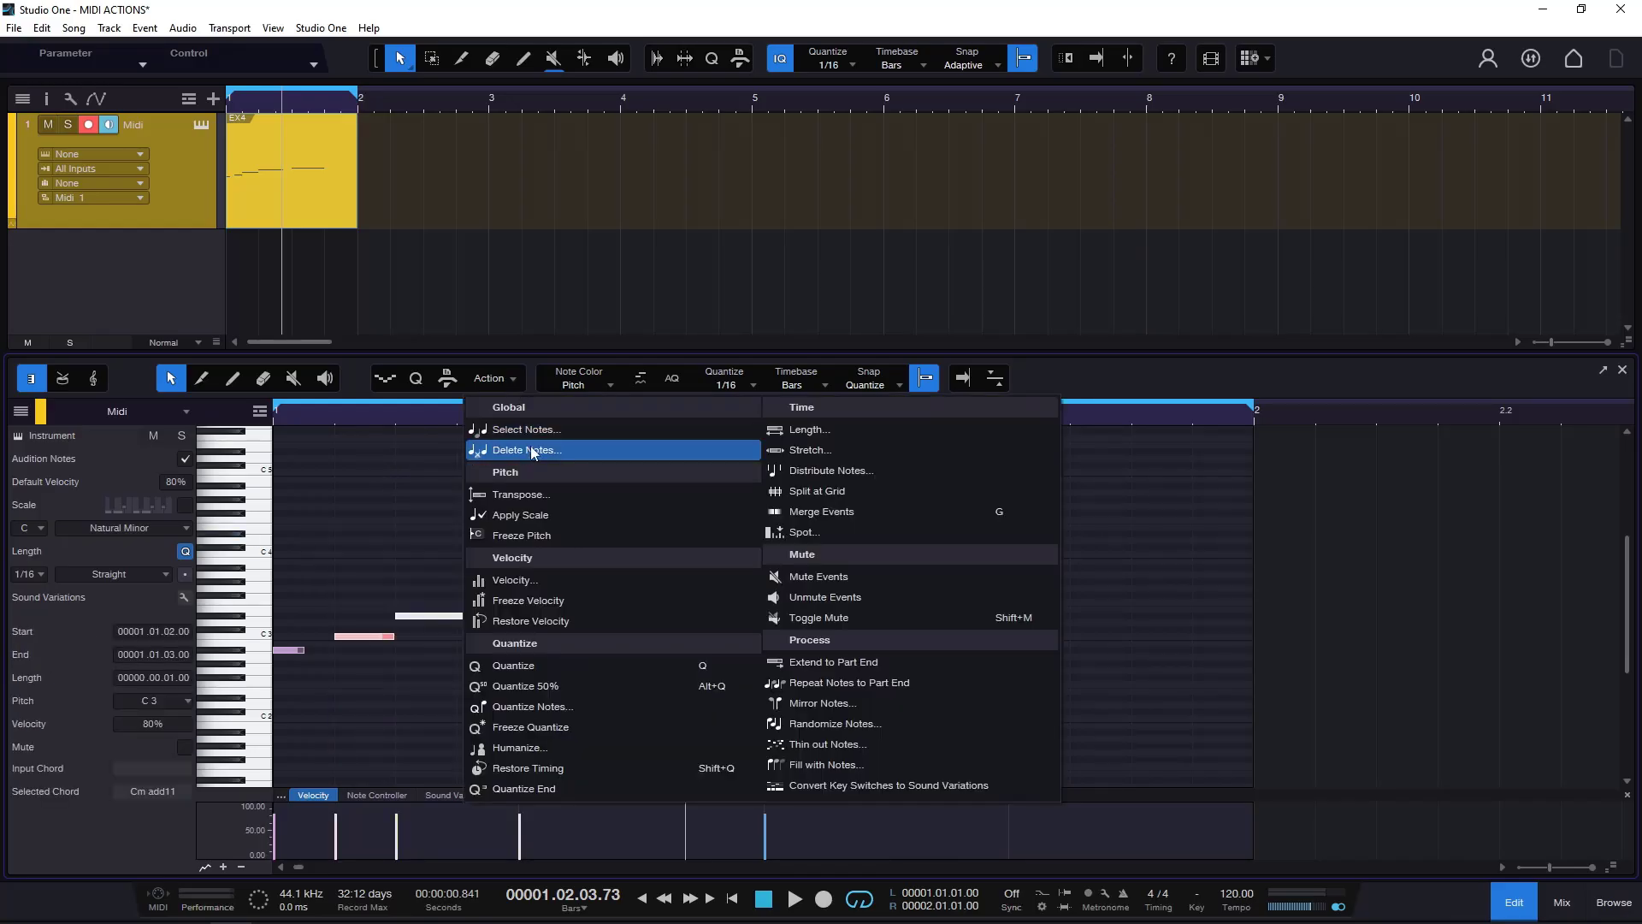
{"action": "left_click", "coordinate": [530, 447]}
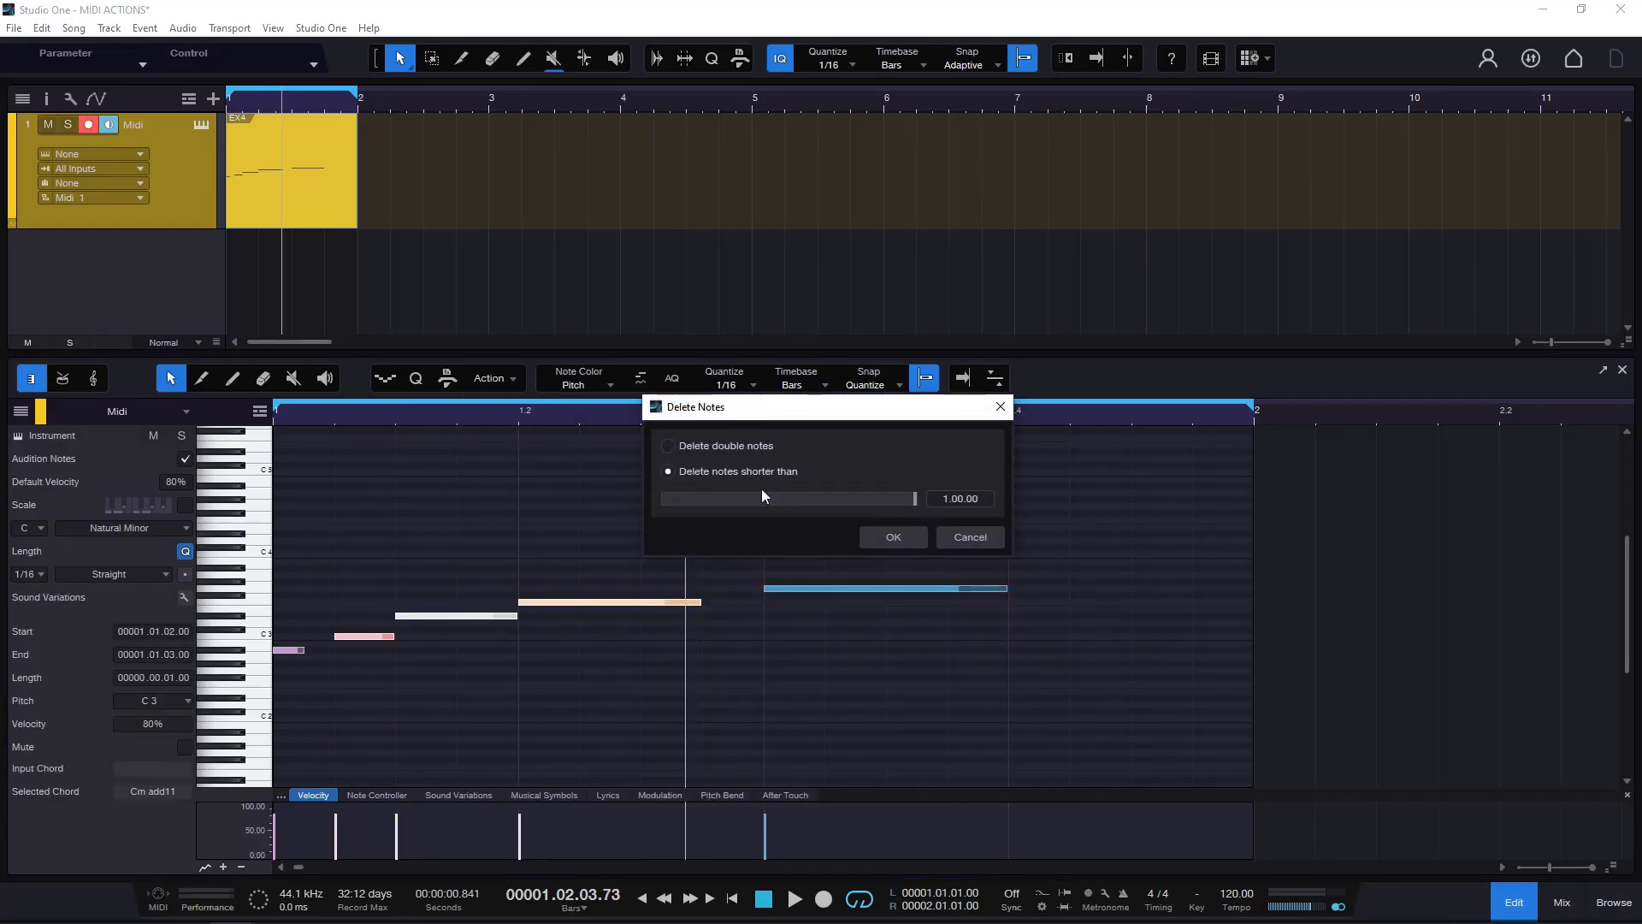
{"action": "left_click", "coordinate": [963, 541]}
{"action": "left_click", "coordinate": [723, 541]}
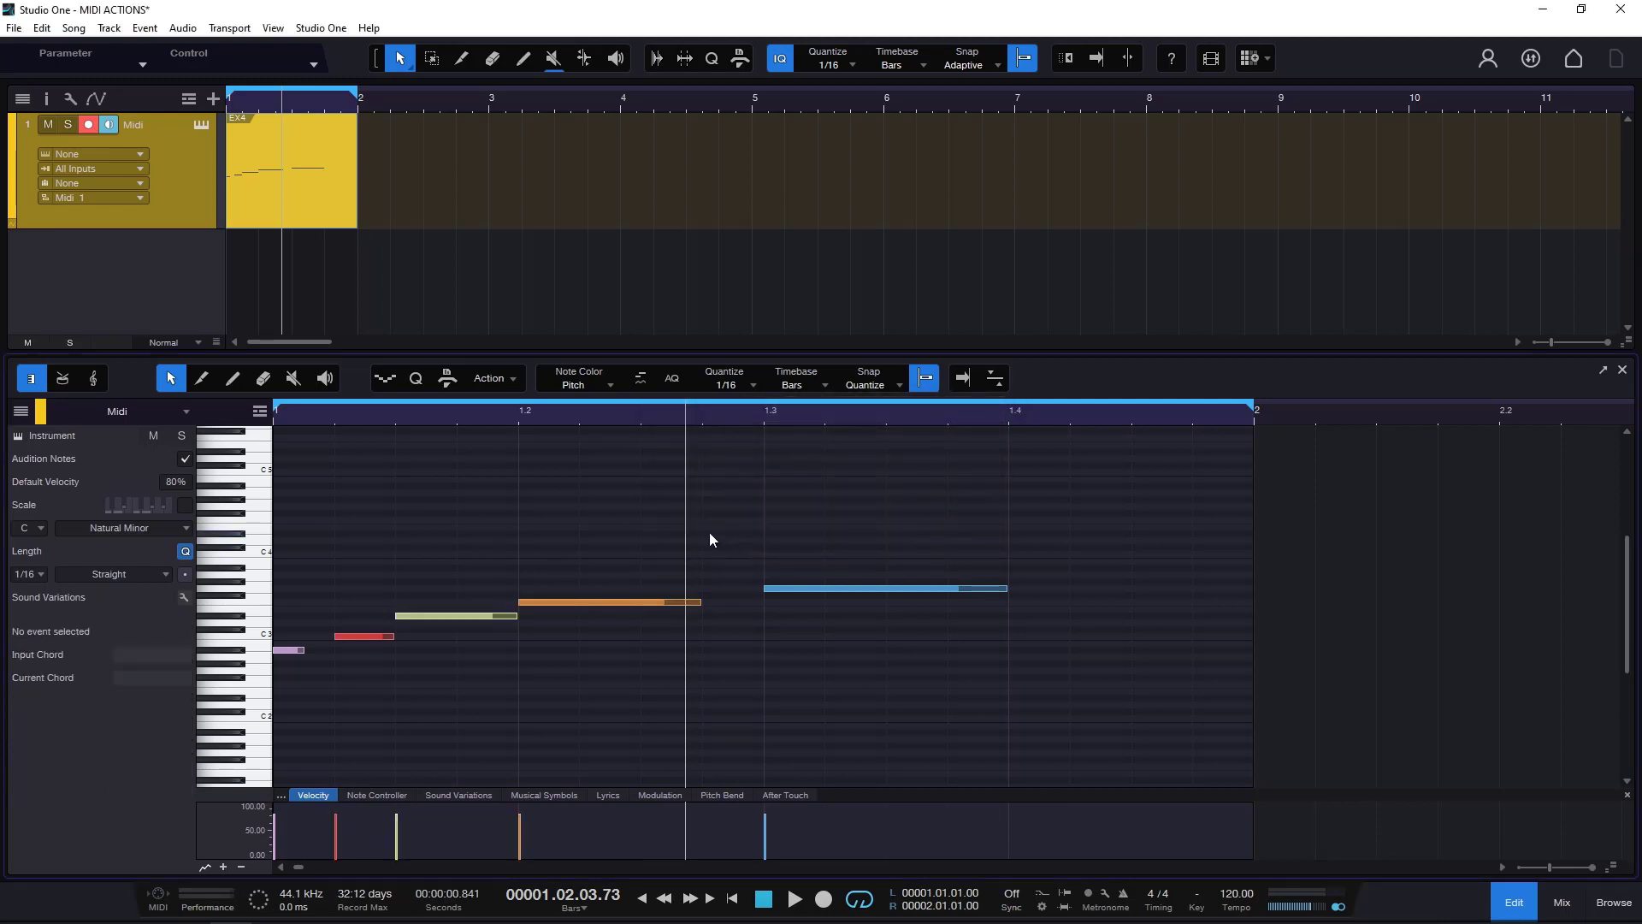
Add an F4 note one sixteenth before beat 1.3 and shorten it to a barely visible sliver
{"action": "double_click", "coordinate": [709, 524]}
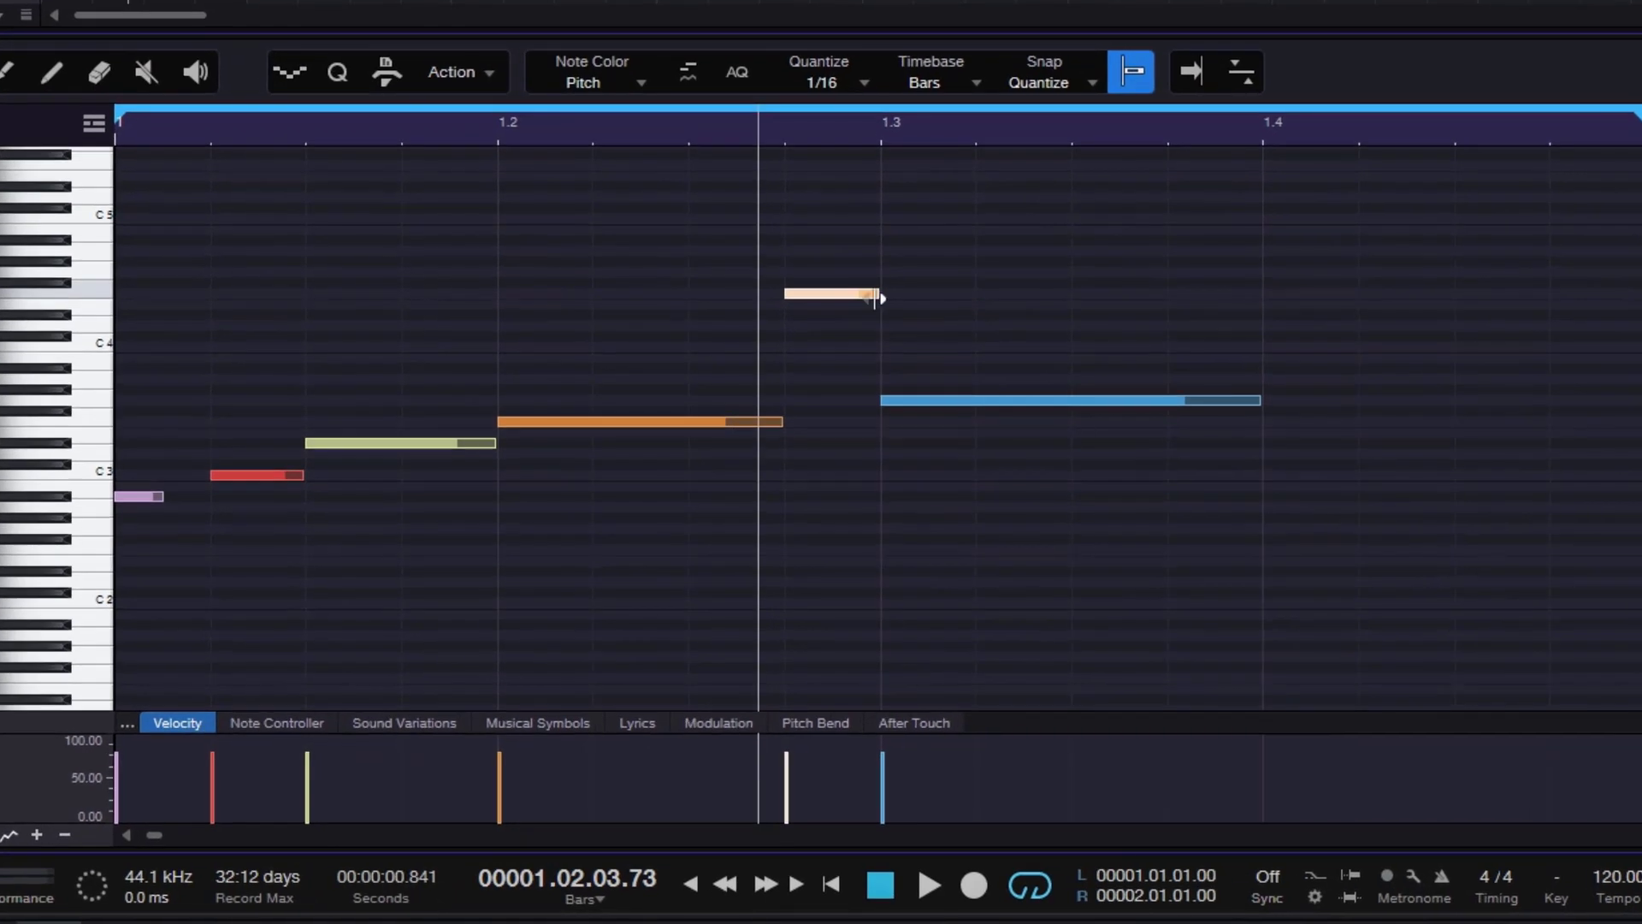
{"action": "left_click_drag", "start_coordinate": [876, 298], "coordinate": [789, 296]}
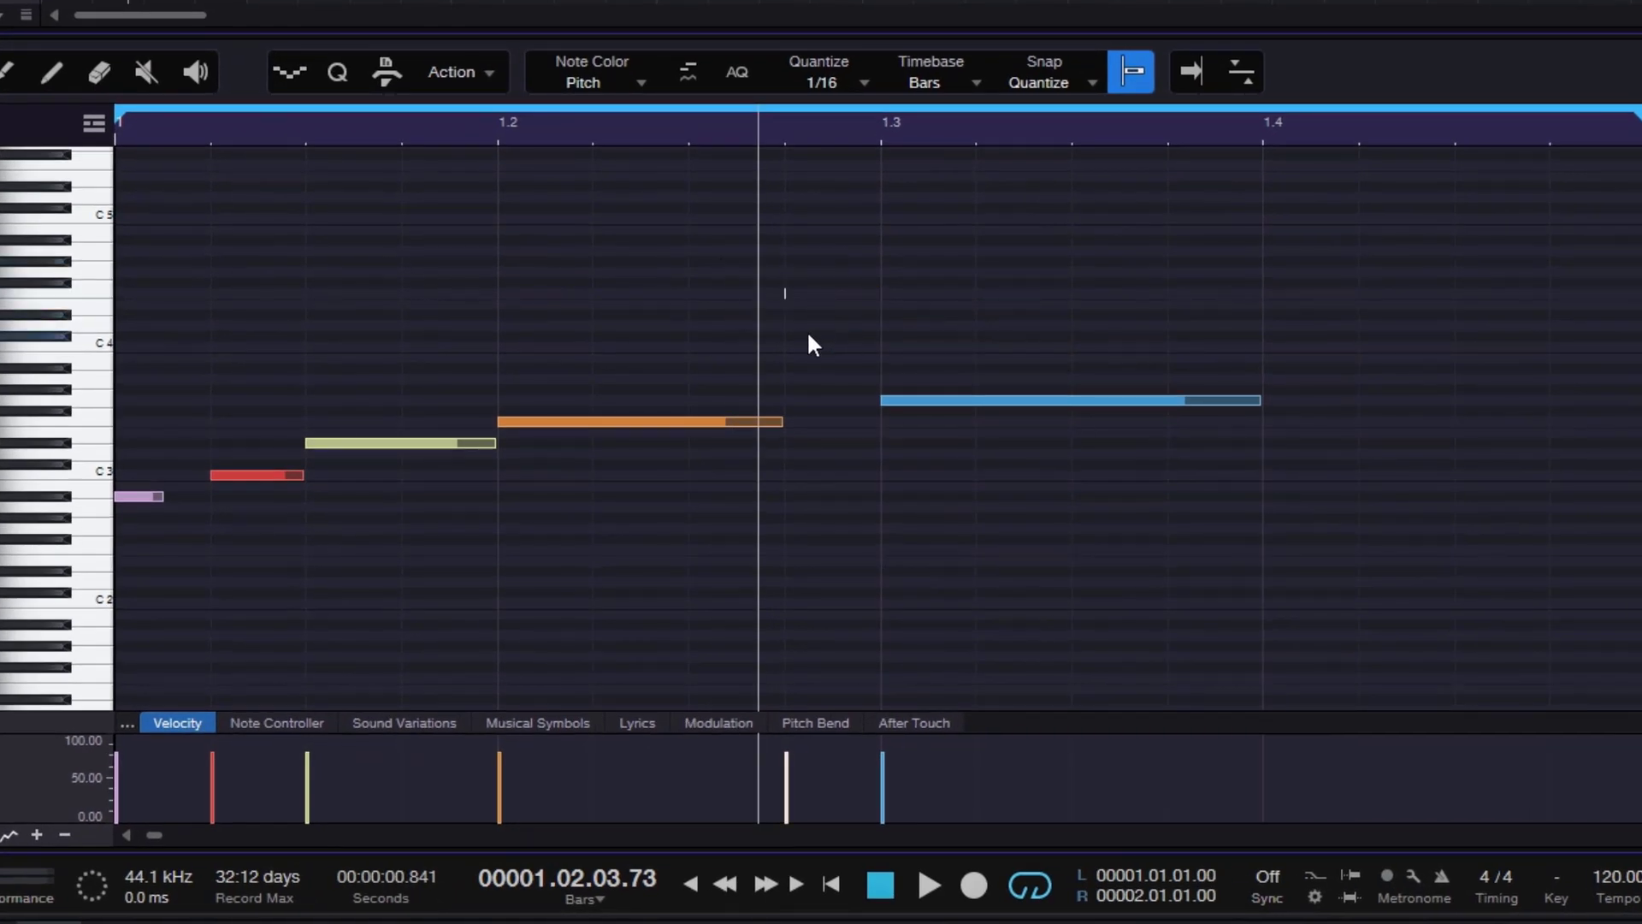
{"action": "left_click", "coordinate": [486, 76]}
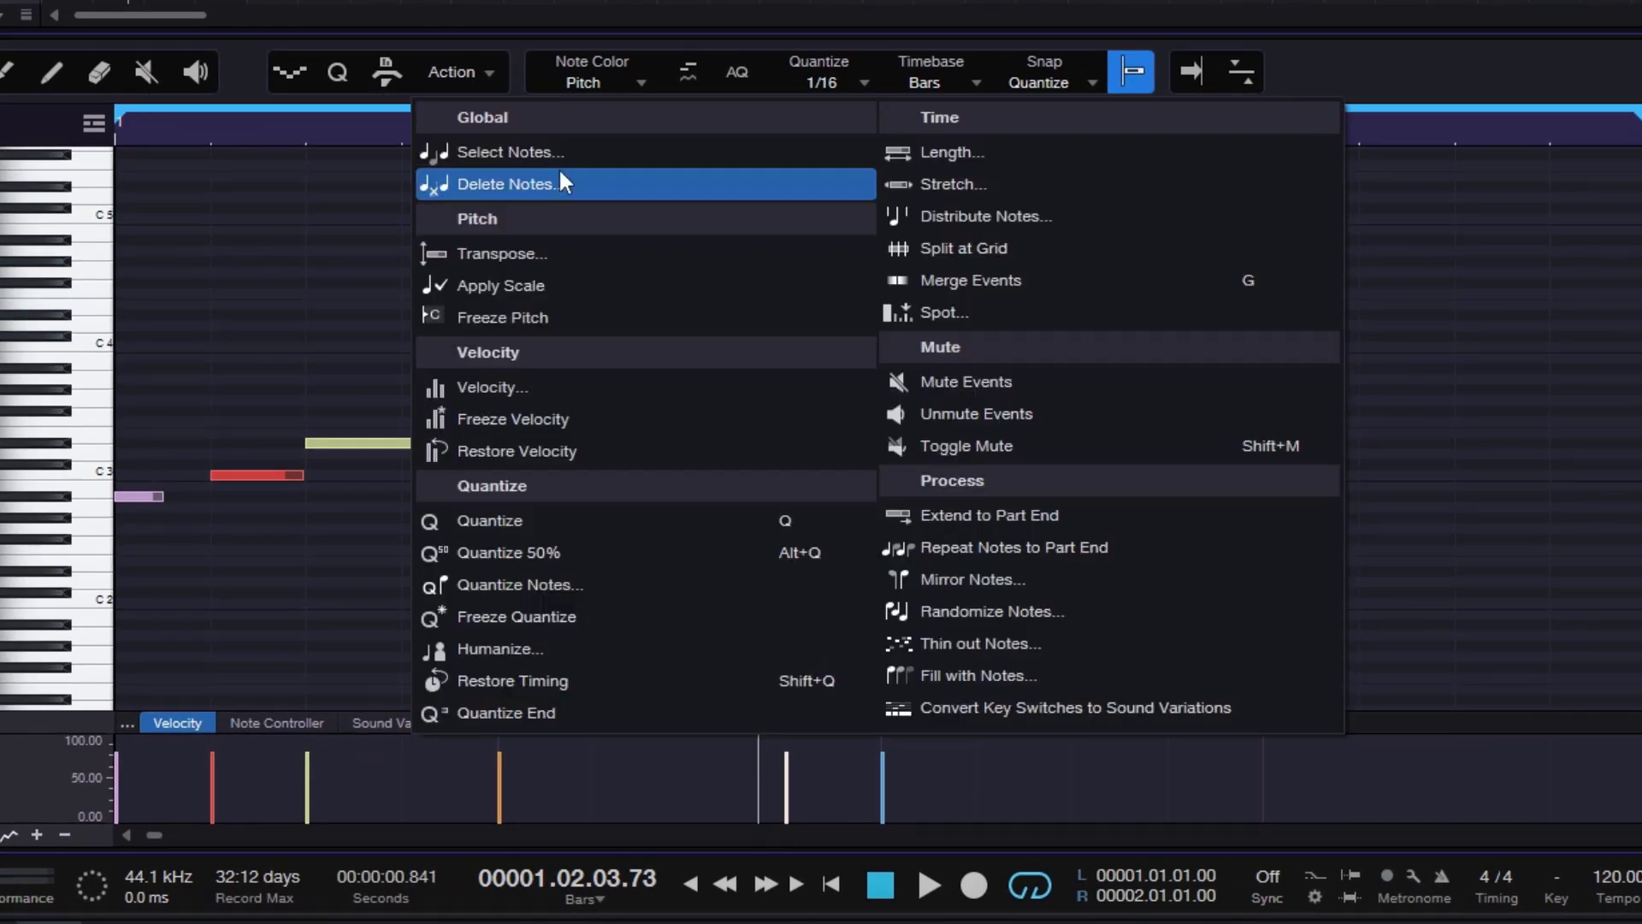
{"action": "left_click", "coordinate": [540, 181]}
{"action": "left_click", "coordinate": [1197, 322]}
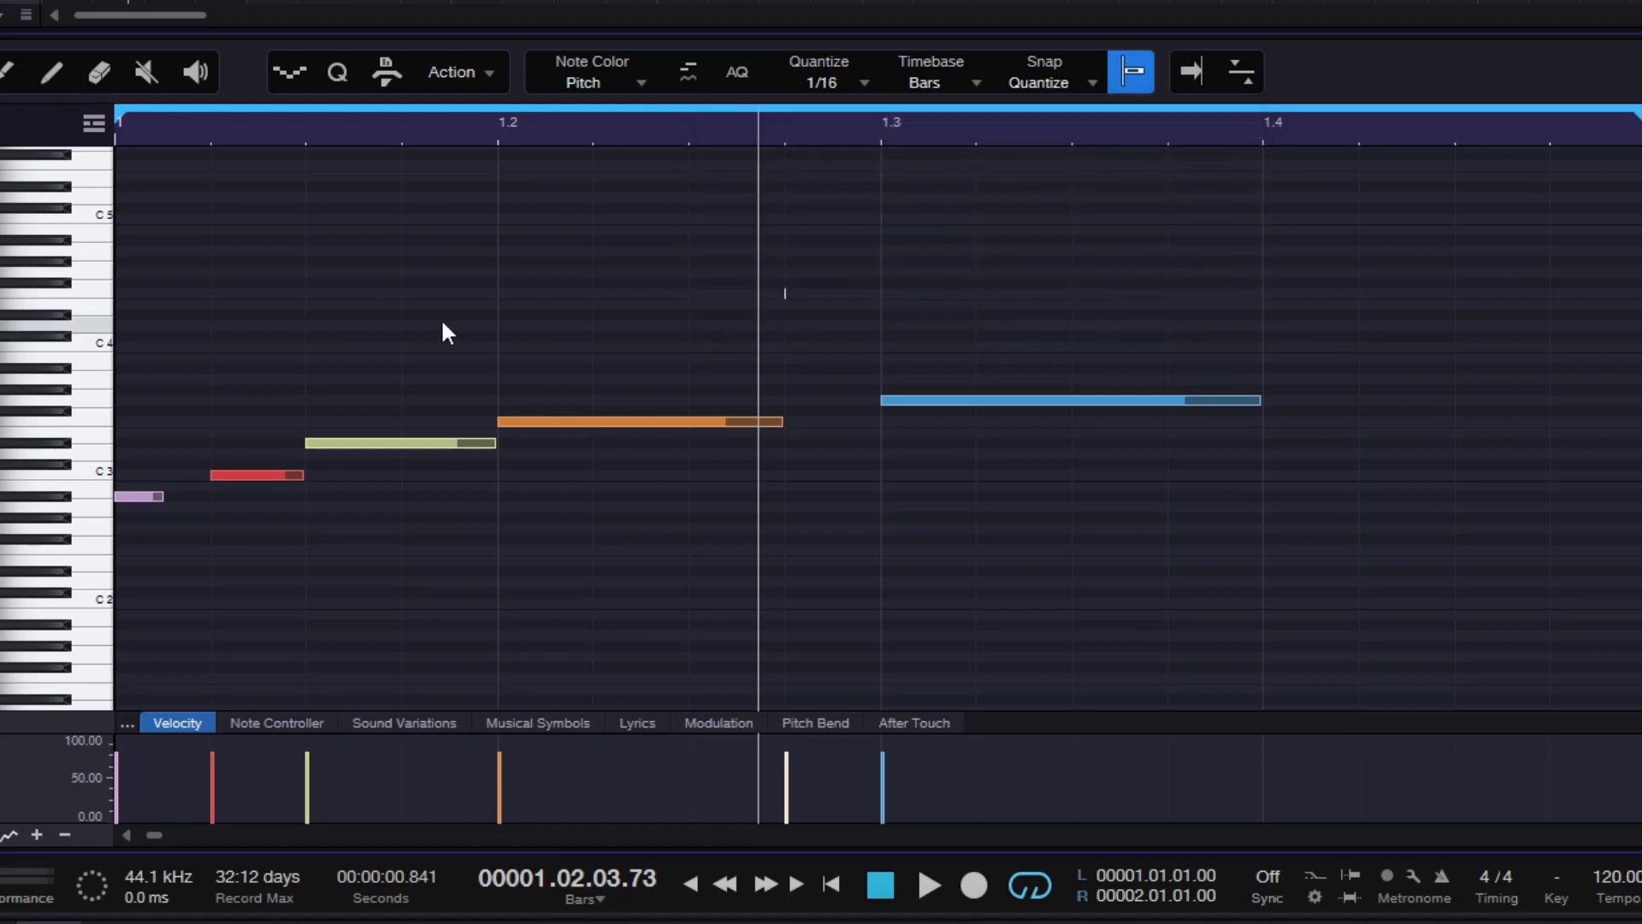
Run Delete Notes with the length threshold at 0.01.21 and undo the deletion
{"action": "left_click", "coordinate": [462, 75]}
{"action": "left_click", "coordinate": [521, 178]}
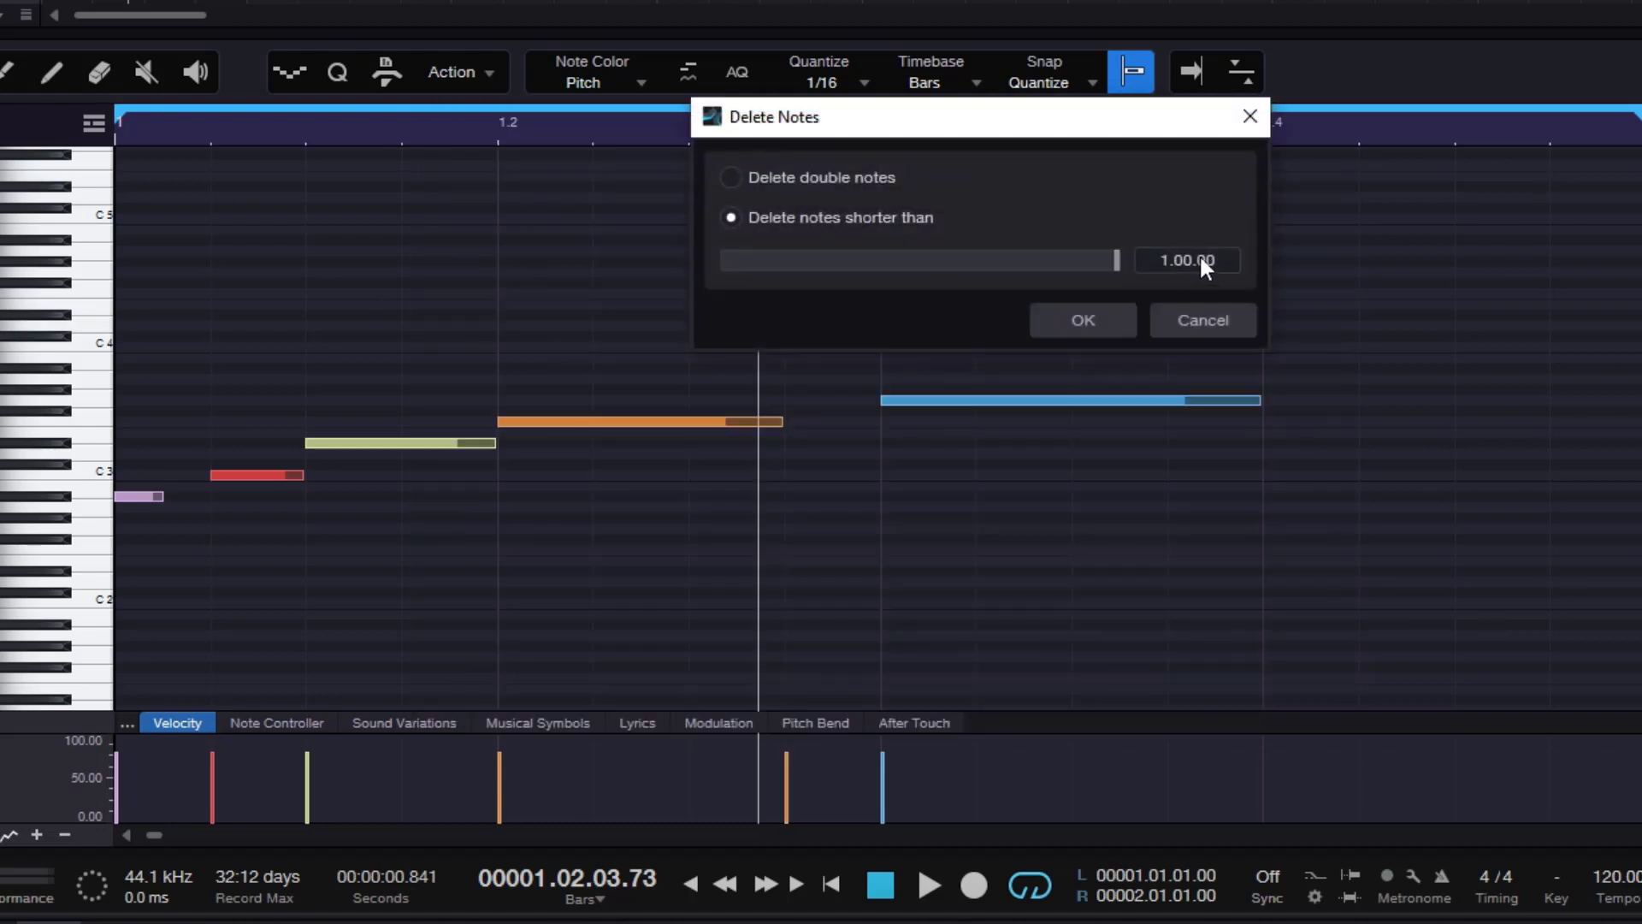
{"action": "left_click_drag", "start_coordinate": [1116, 260], "coordinate": [843, 273]}
{"action": "left_click", "coordinate": [1075, 318]}
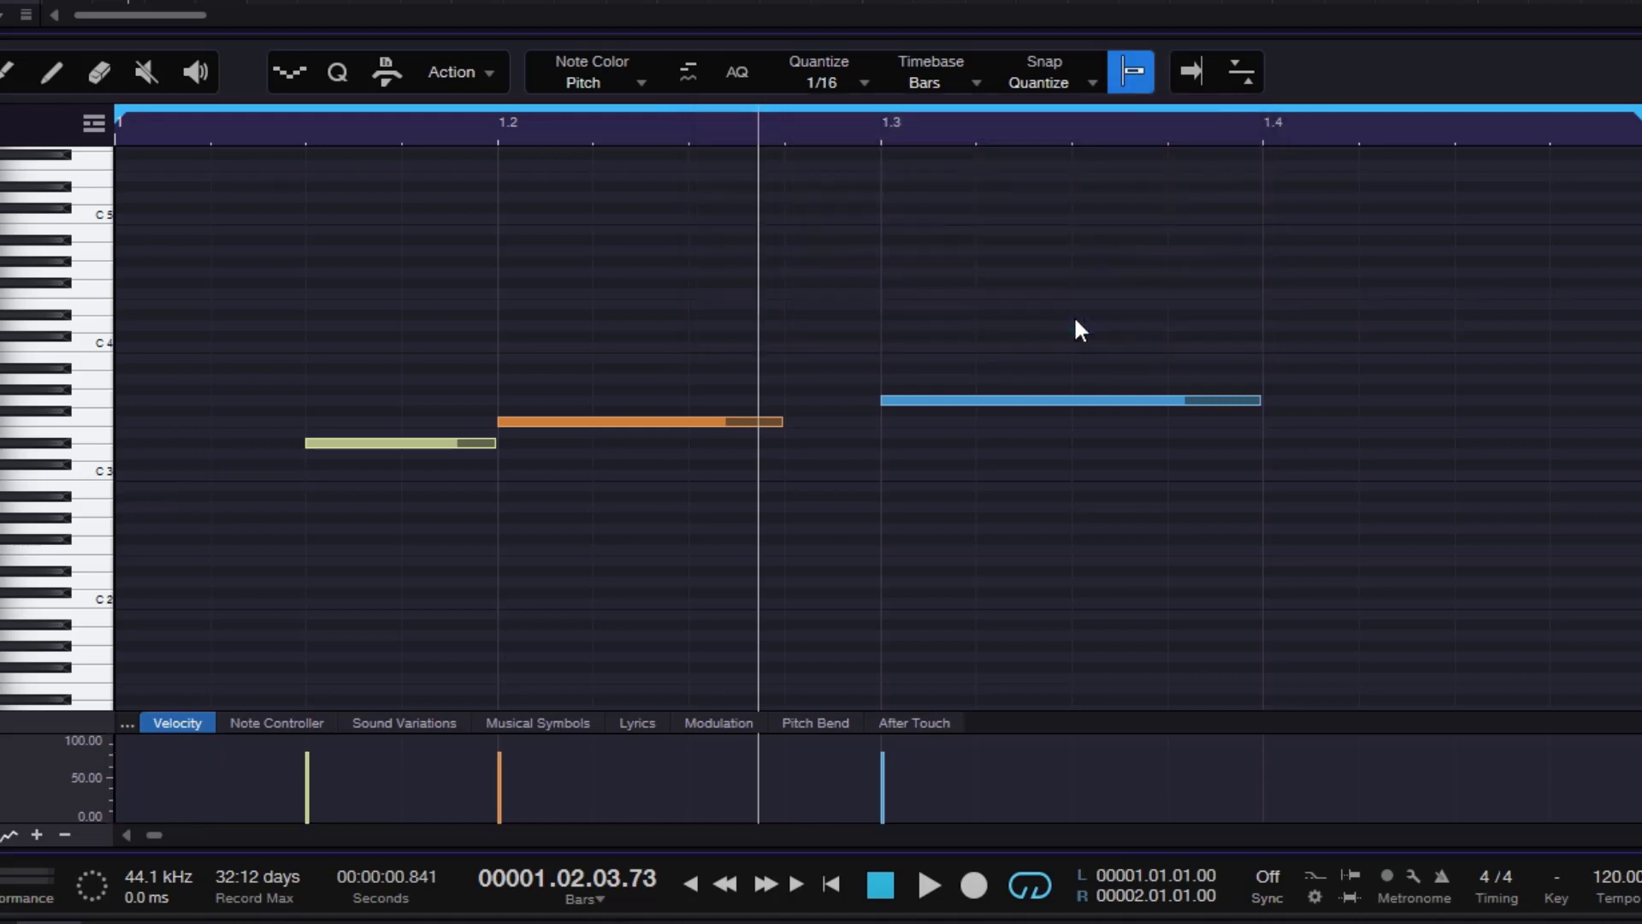
{"action": "left_click_drag", "start_coordinate": [742, 233], "coordinate": [825, 276]}
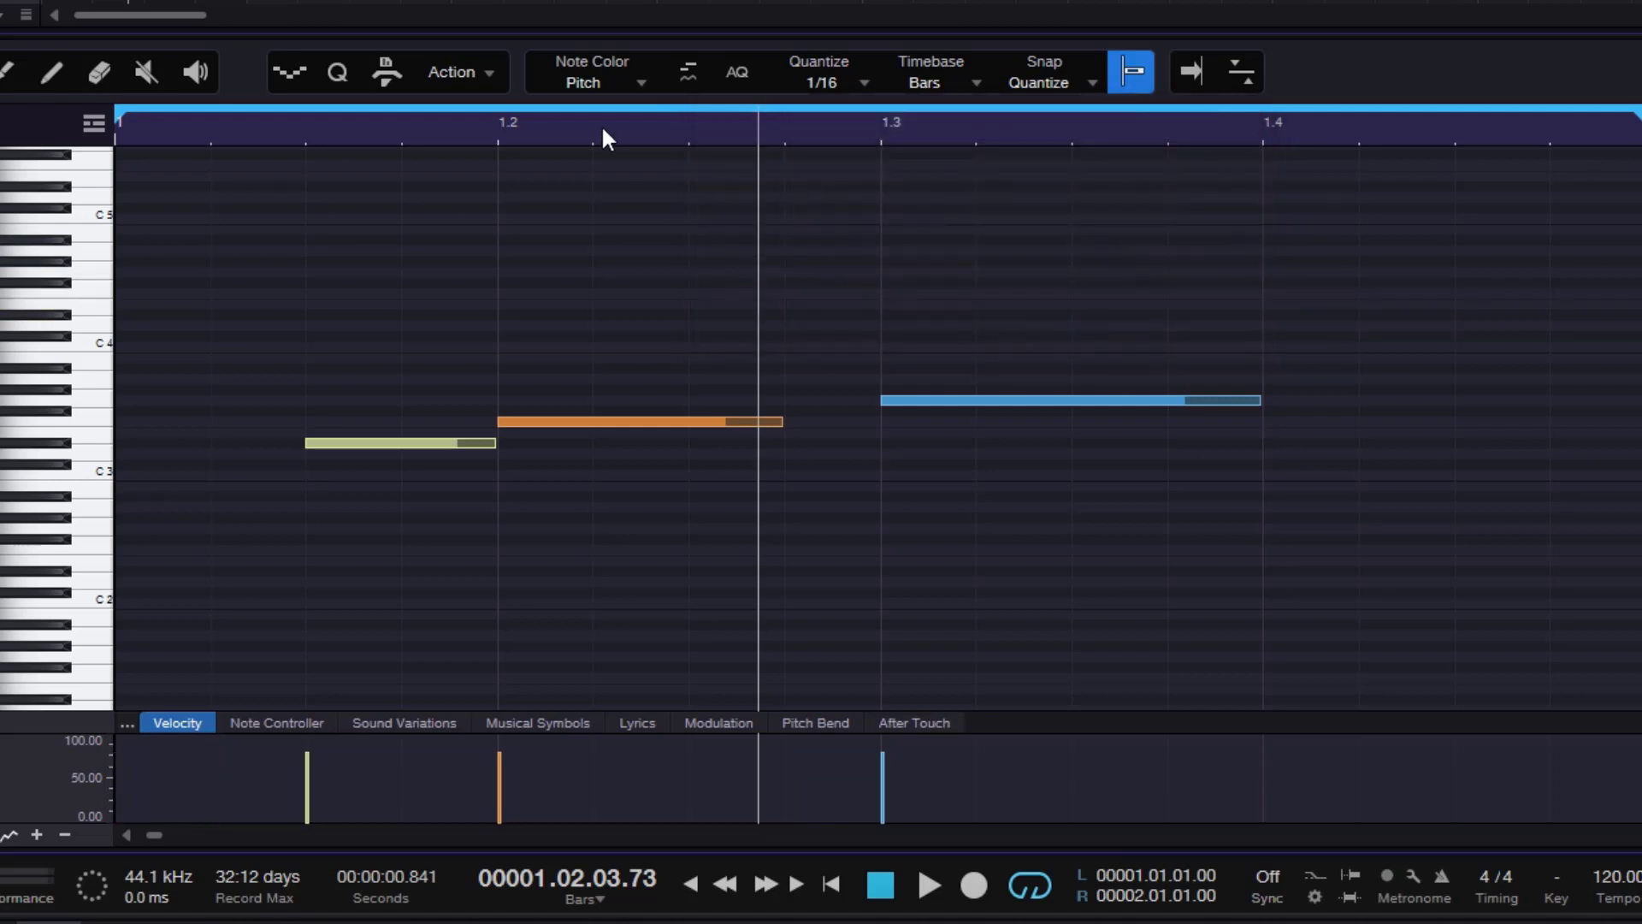
{"action": "key", "text": "ctrl+z"}
Run Delete Notes on notes shorter than 0.00.34 to remove the tiny F4 sliver
{"action": "left_click", "coordinate": [483, 72]}
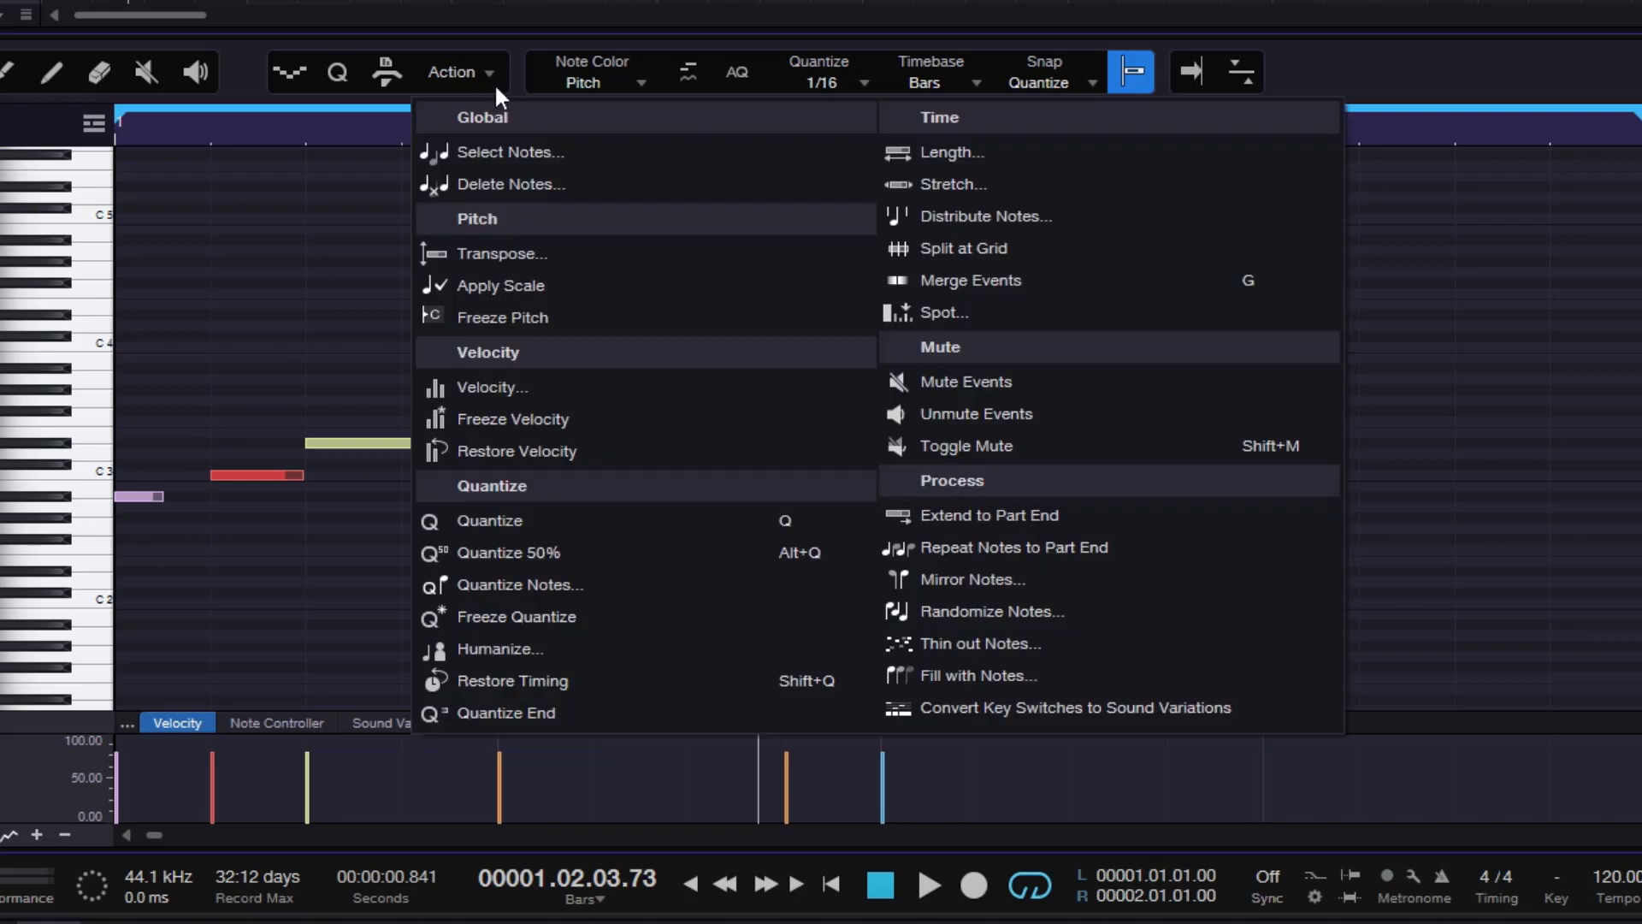
{"action": "left_click", "coordinate": [532, 187]}
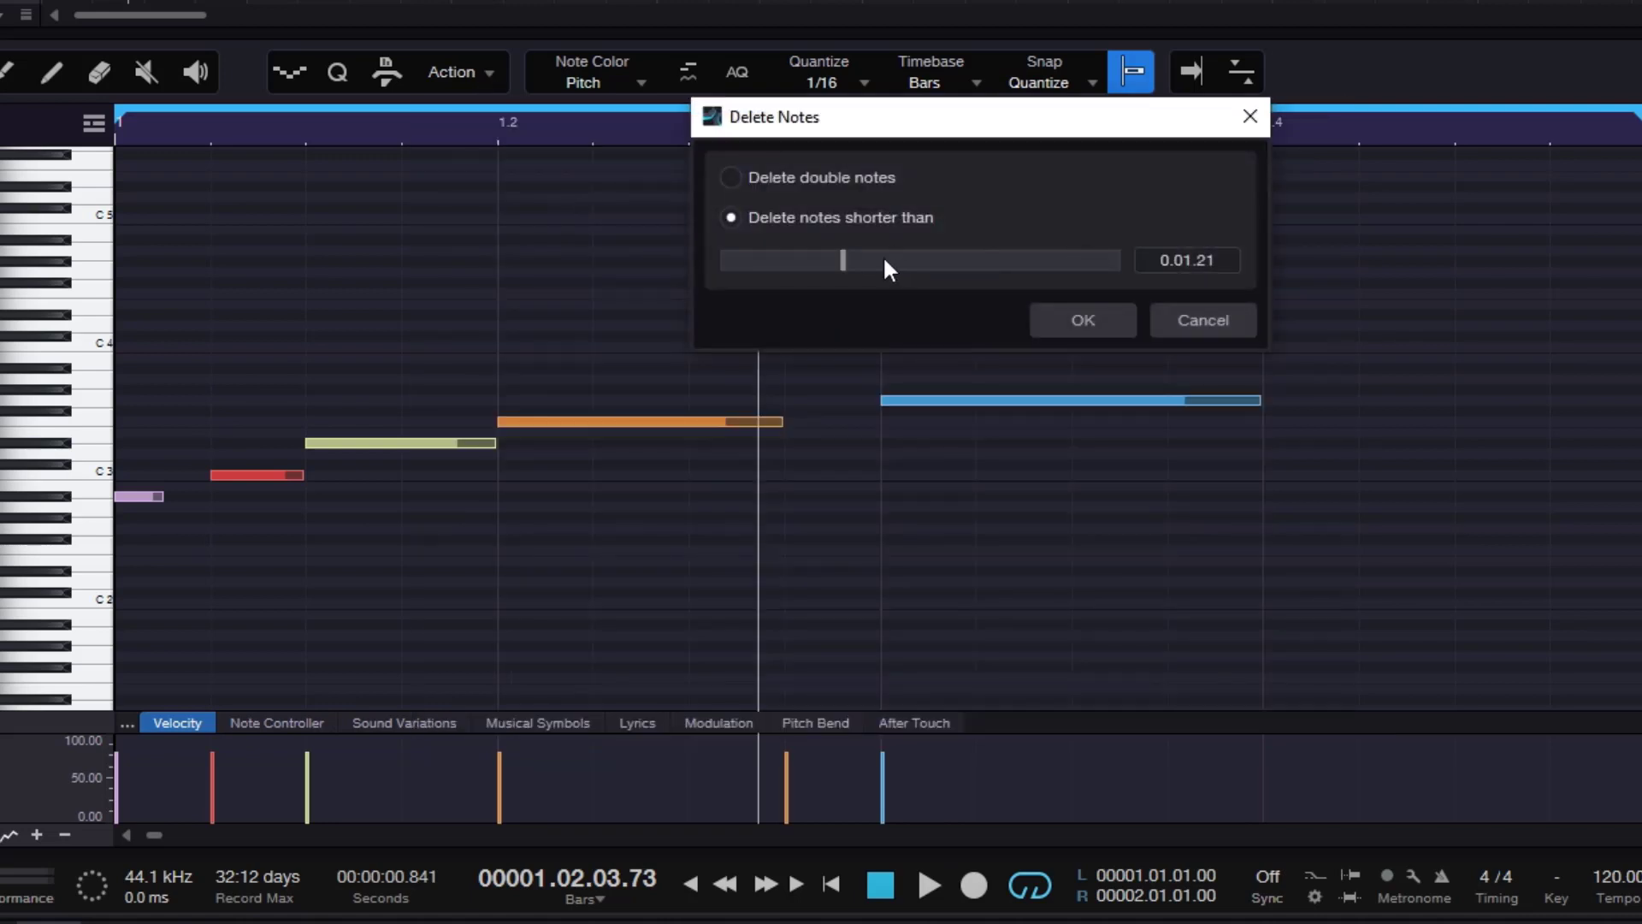
{"action": "left_click_drag", "start_coordinate": [883, 254], "coordinate": [757, 264]}
{"action": "left_click", "coordinate": [1059, 323]}
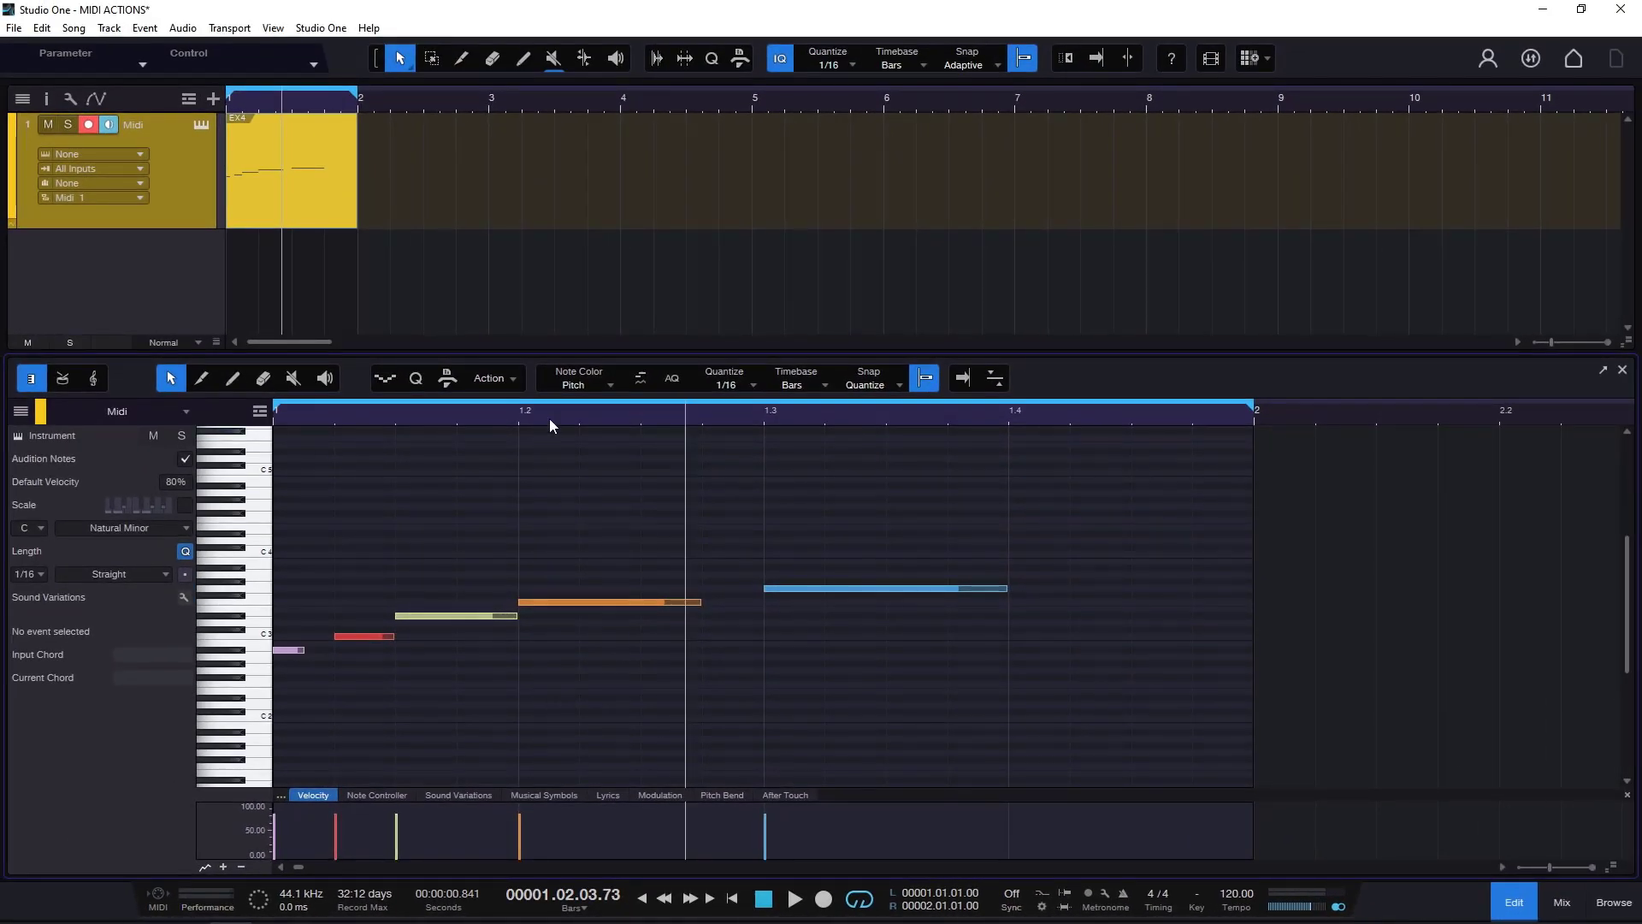
Dismiss Delete Notes, add a sixteenth F#4 note at beat 1.3 and move it down onto the start of the long blue note
{"action": "left_click", "coordinate": [489, 378]}
{"action": "left_click", "coordinate": [547, 444]}
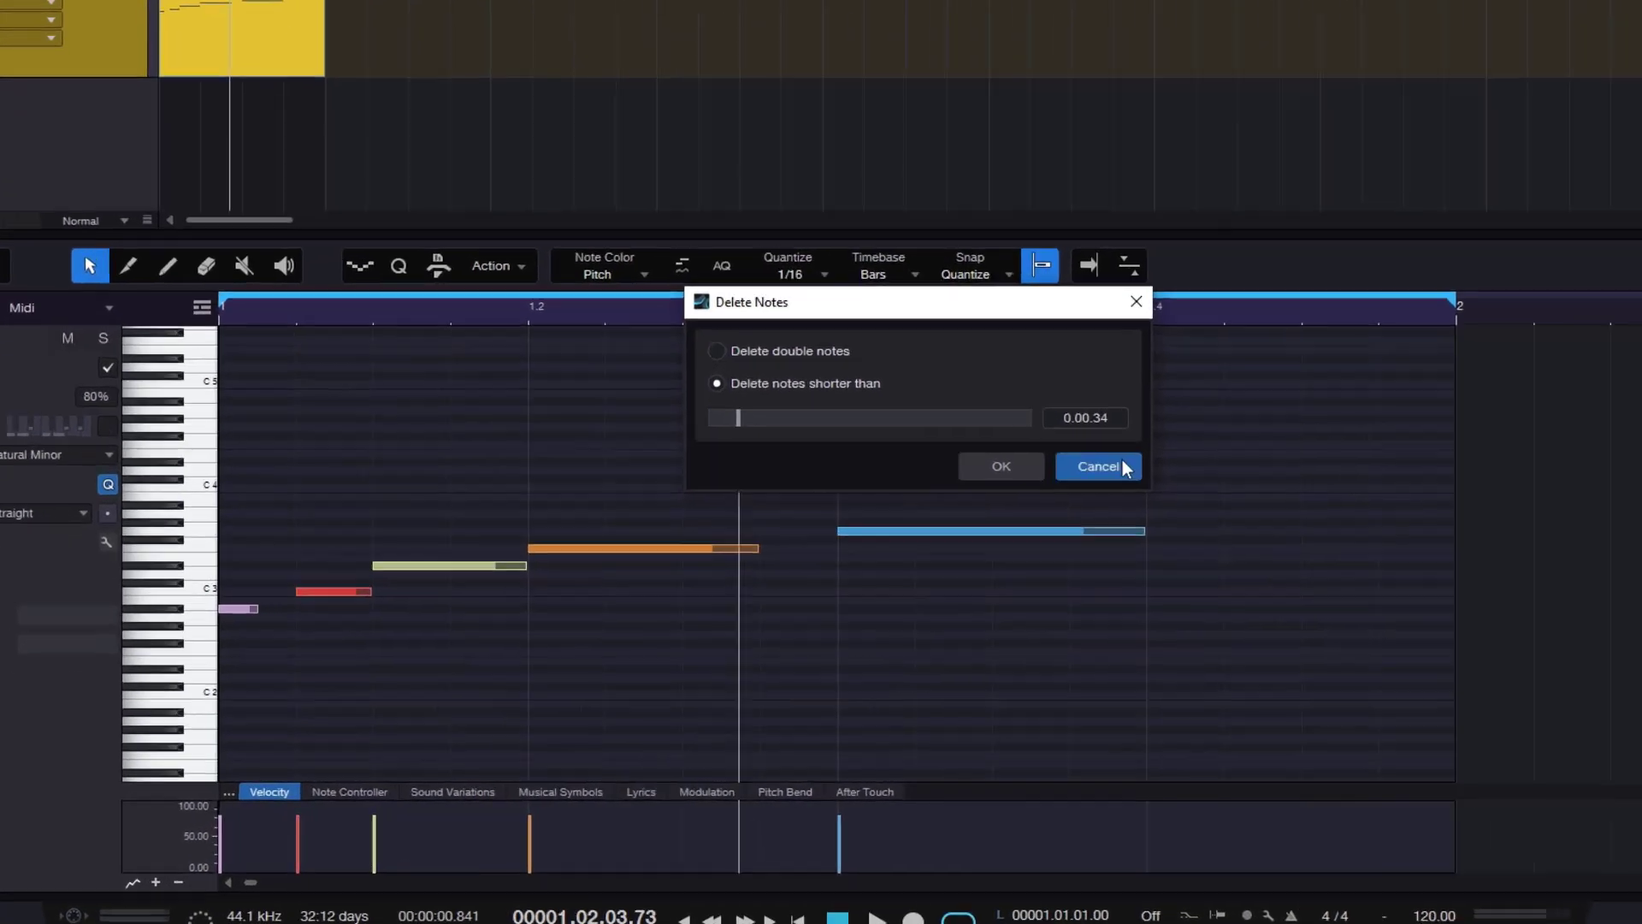
{"action": "left_click", "coordinate": [970, 537]}
{"action": "left_click", "coordinate": [813, 512]}
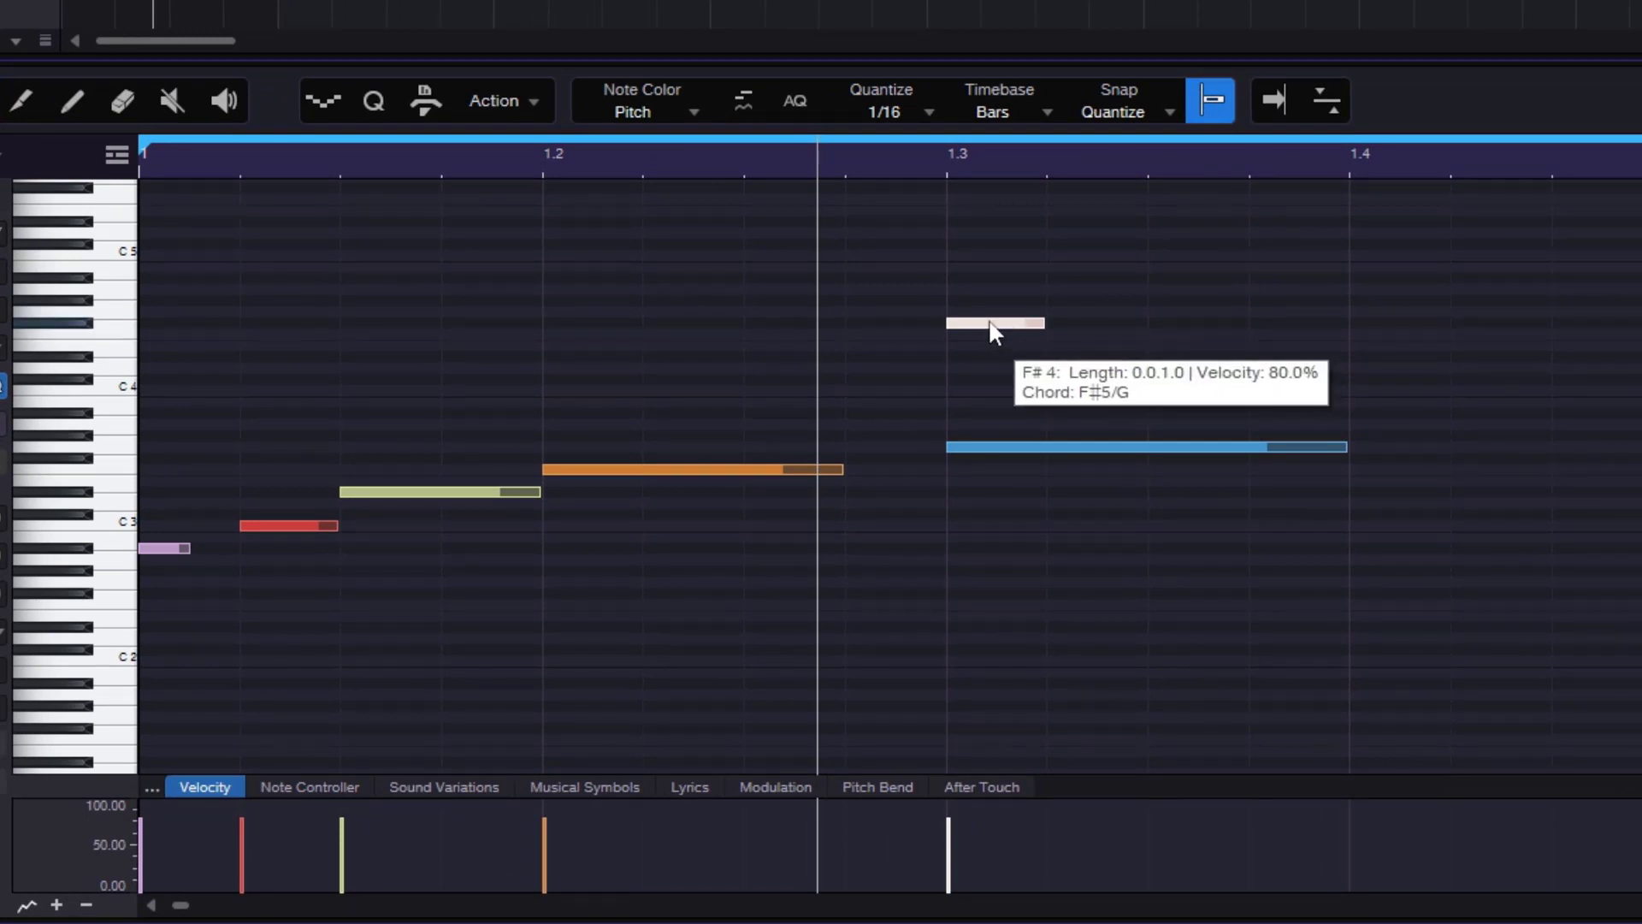
{"action": "left_click_drag", "start_coordinate": [988, 330], "coordinate": [972, 450]}
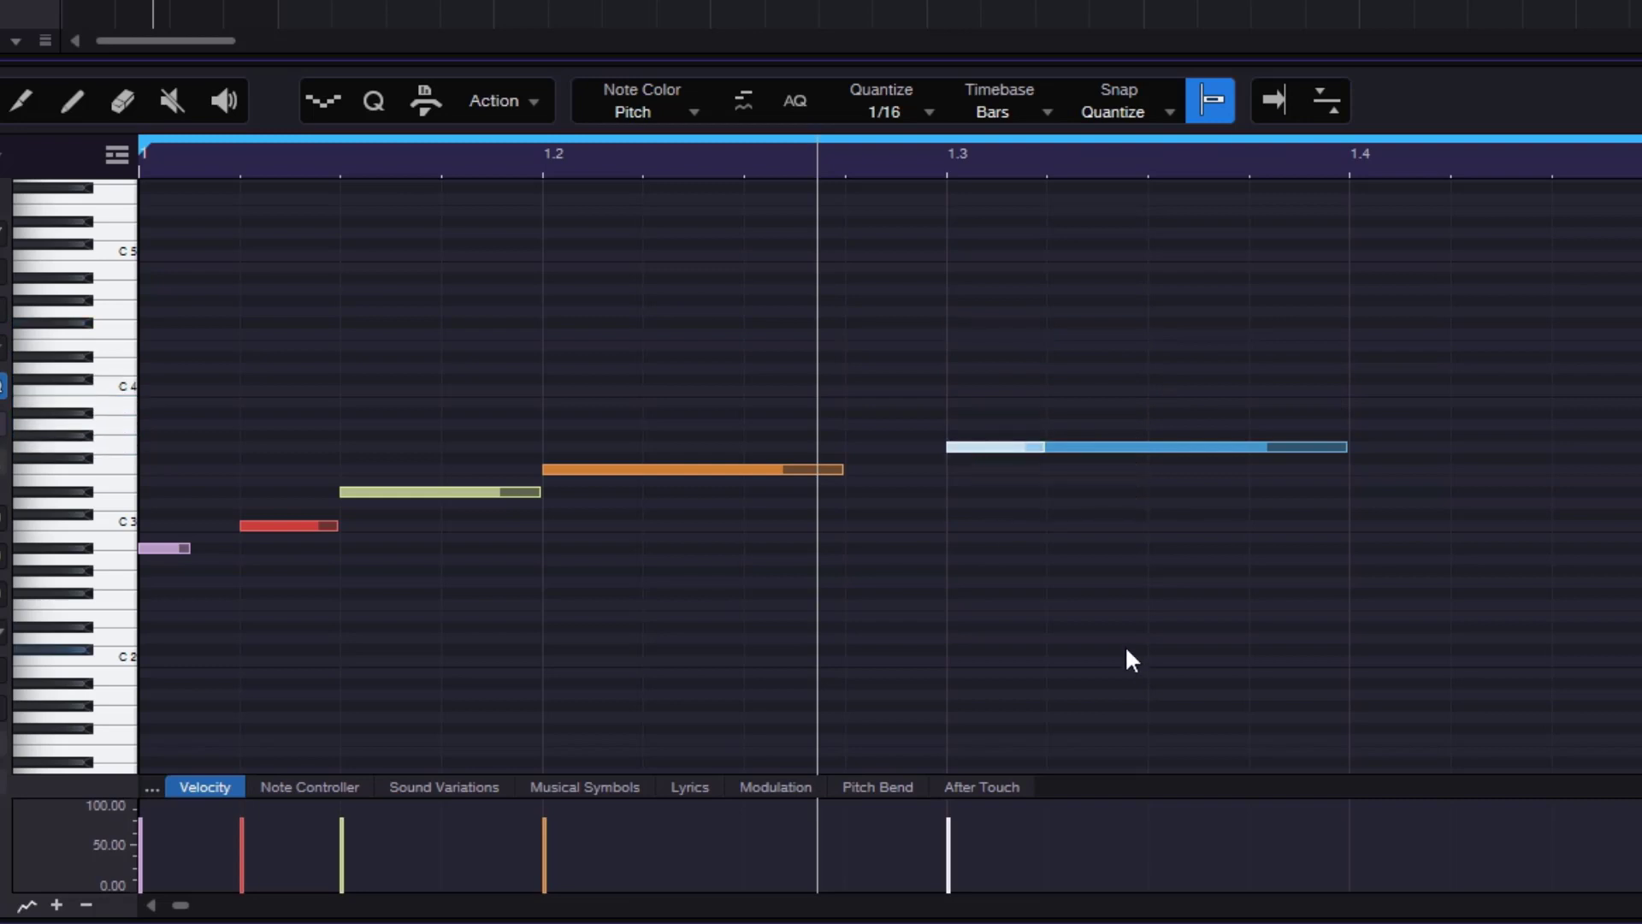
Move the long note at beat 1.3 down off the short duplicate, return it to its pitch and clear the selection
{"action": "left_click", "coordinate": [1064, 449]}
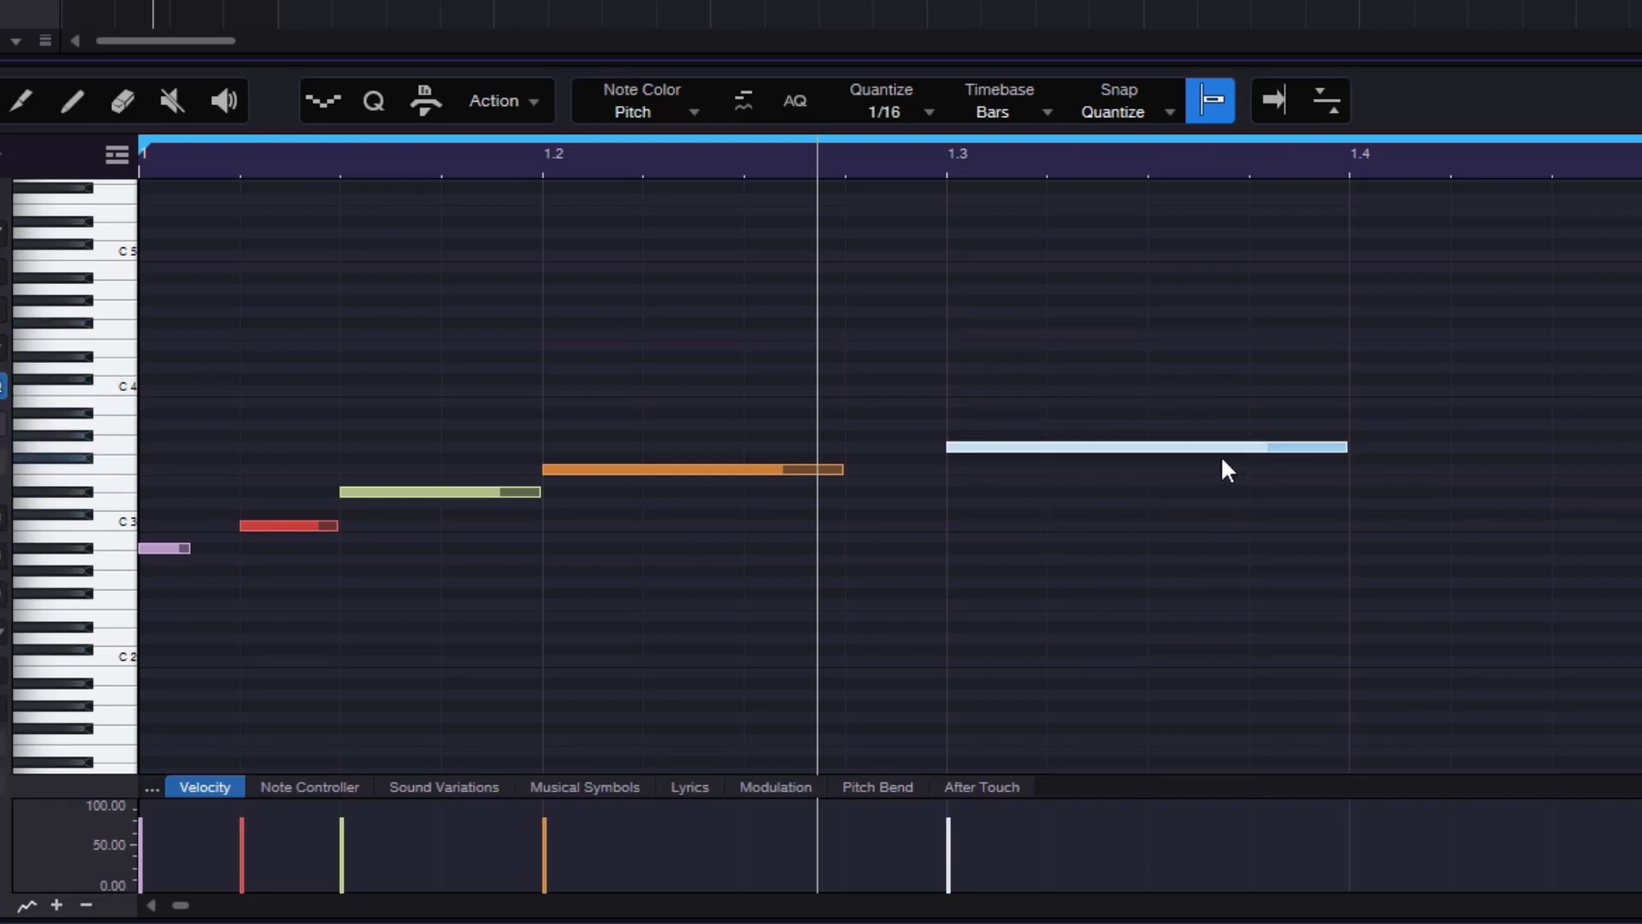
{"action": "left_click_drag", "start_coordinate": [1208, 449], "coordinate": [1206, 481]}
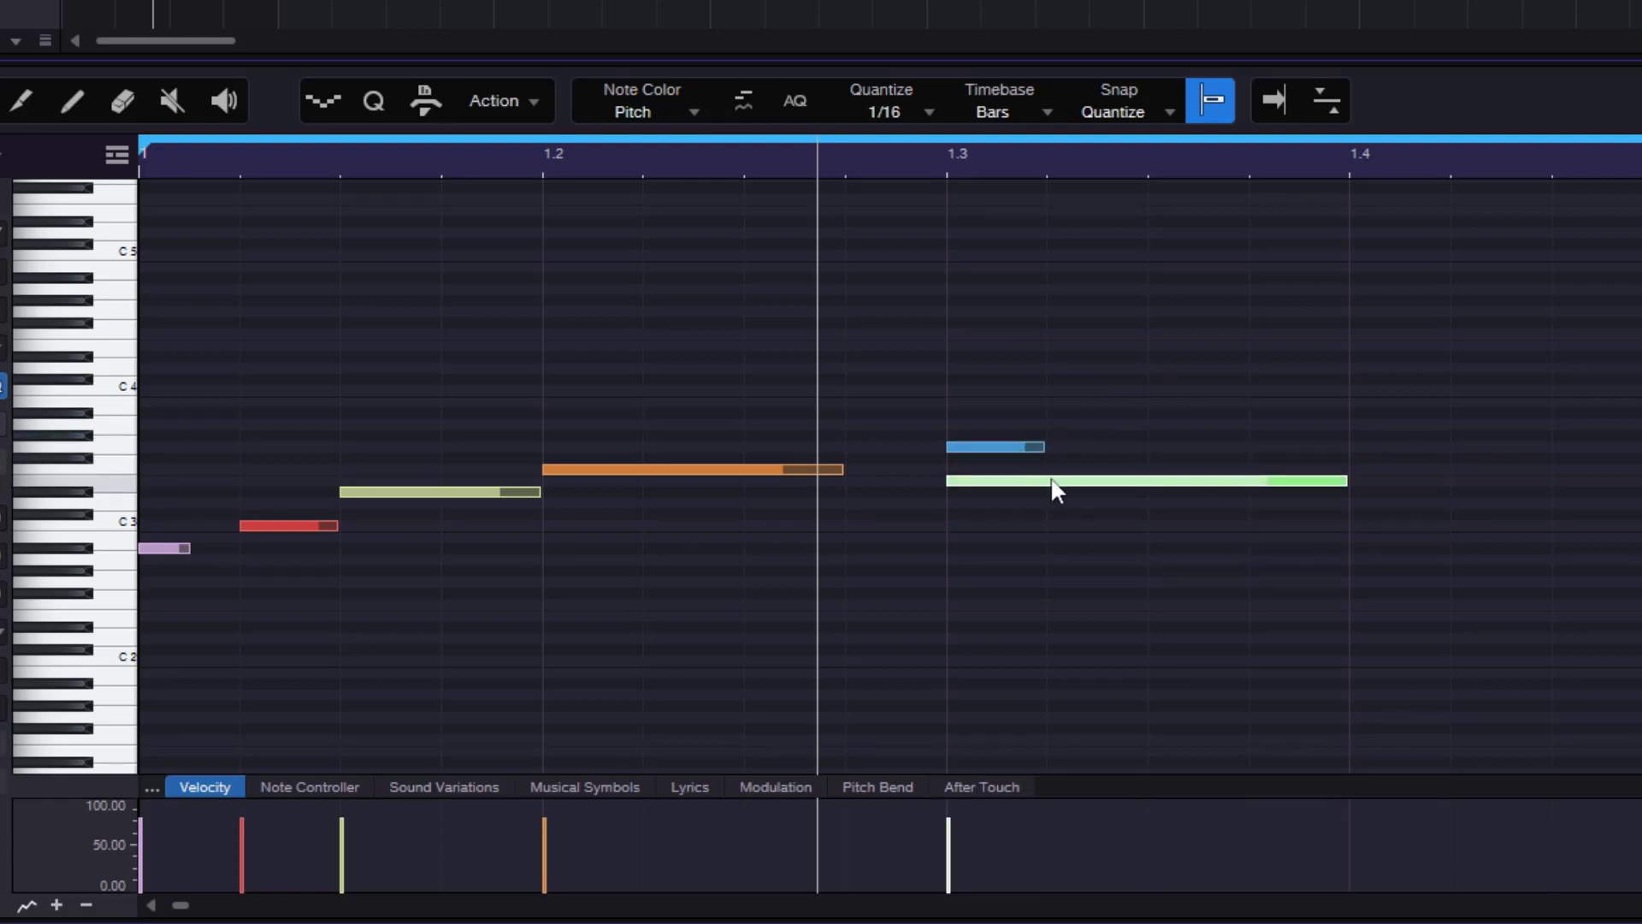
{"action": "left_click_drag", "start_coordinate": [1075, 479], "coordinate": [1074, 449]}
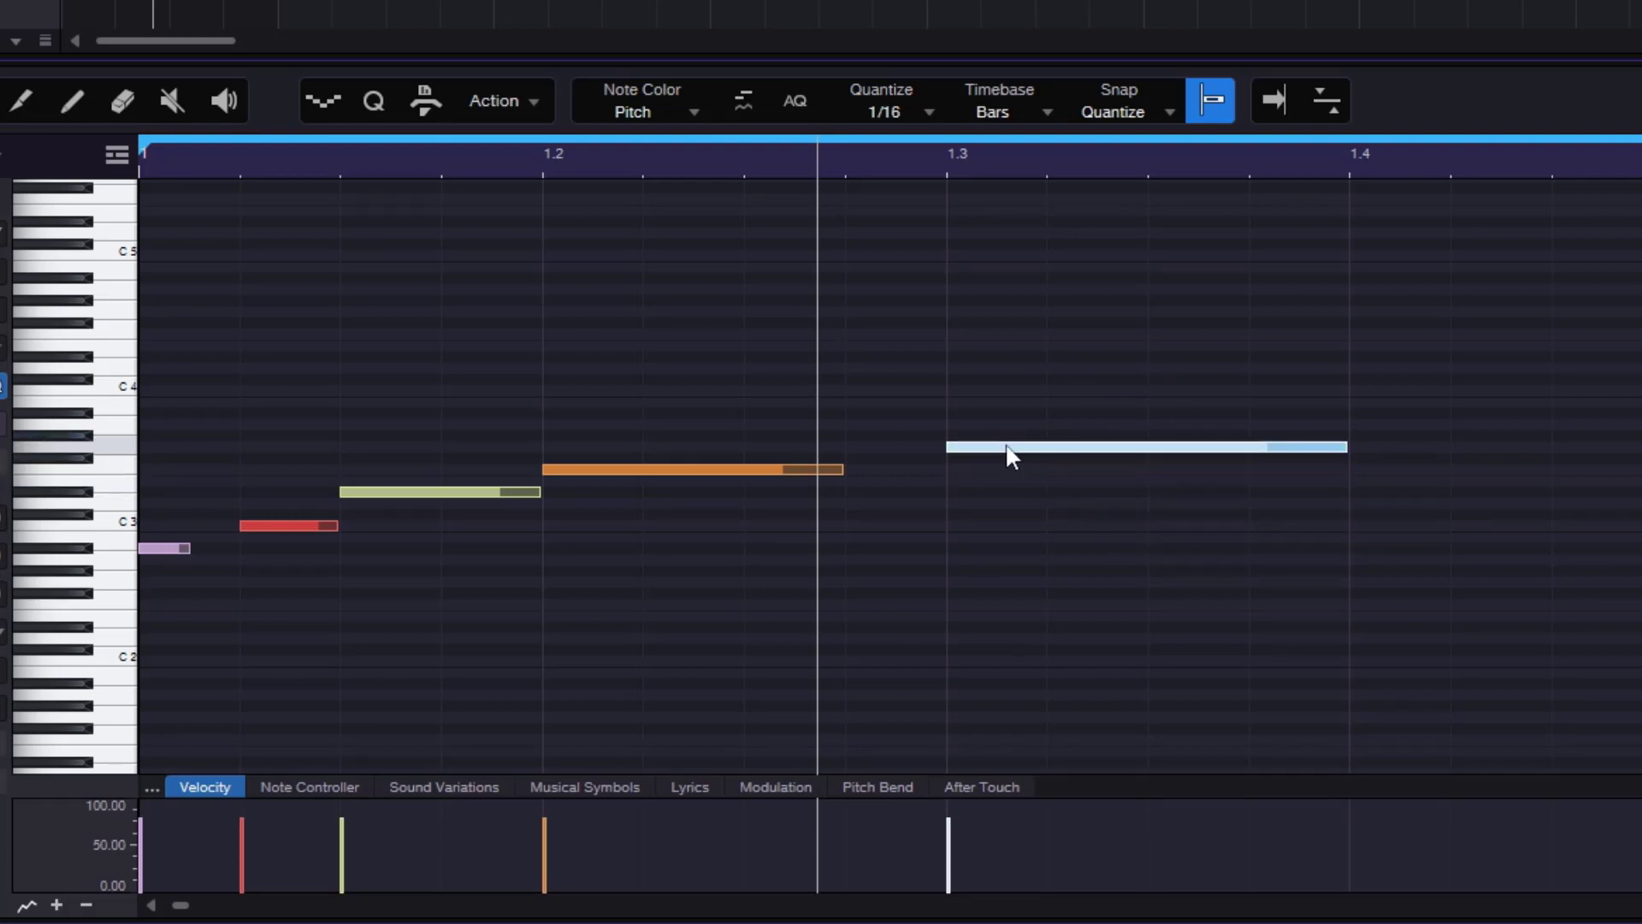
{"action": "left_click", "coordinate": [722, 244]}
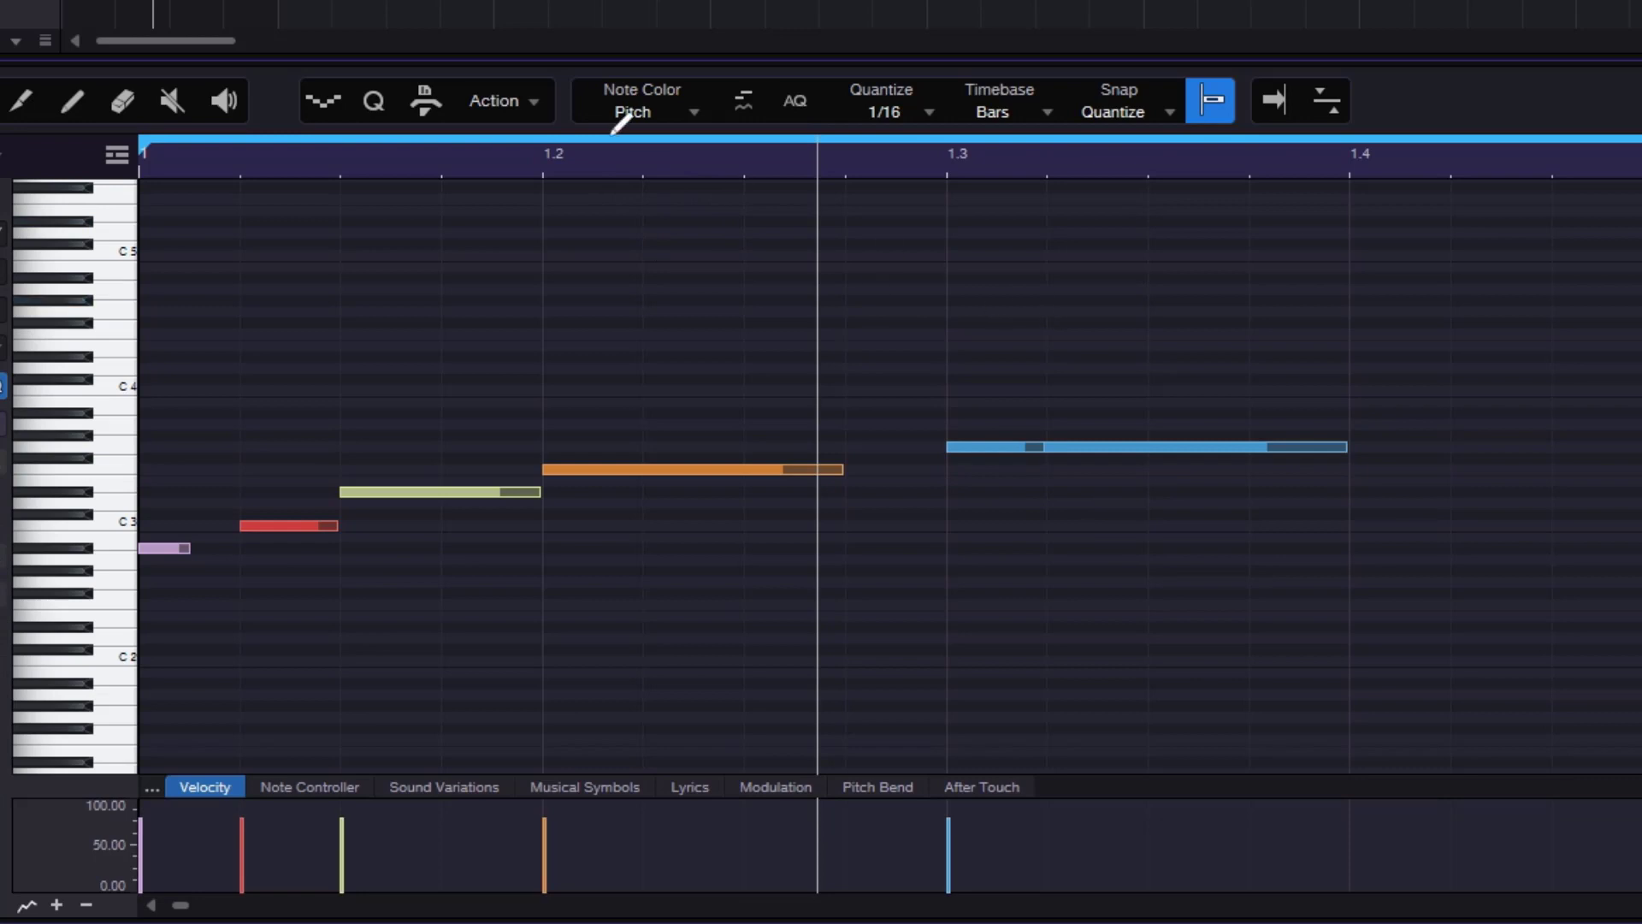
Run Delete Notes with the Delete double notes option on the overlapping notes at beat 1.3
{"action": "left_click", "coordinate": [523, 100]}
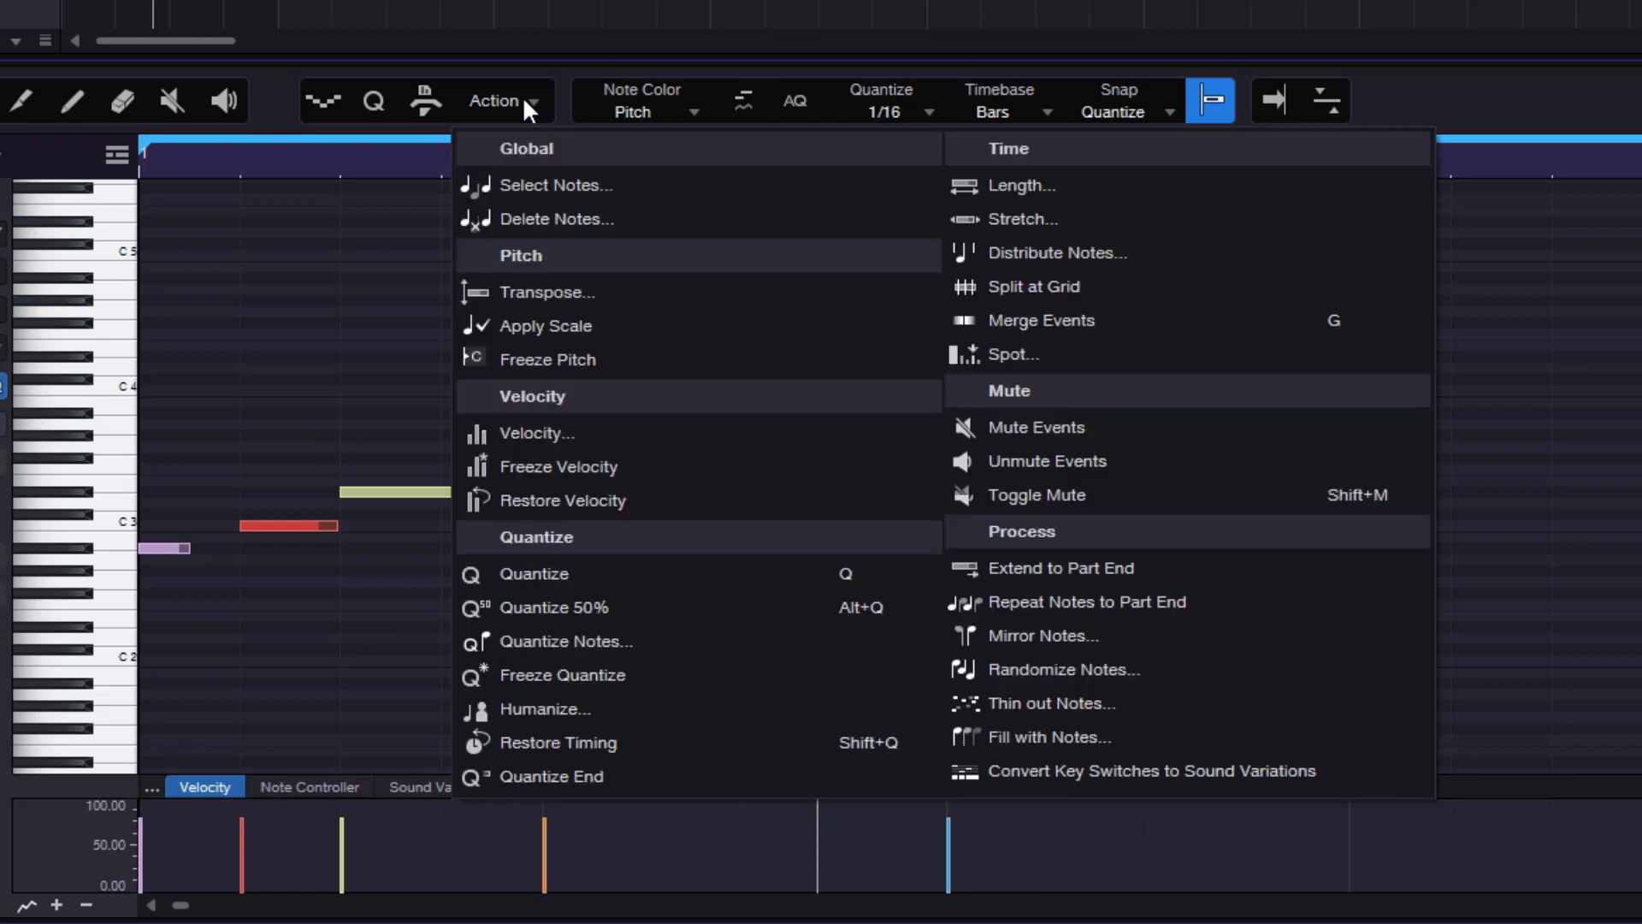
{"action": "left_click", "coordinate": [595, 214]}
{"action": "left_click", "coordinate": [917, 224]}
{"action": "left_click", "coordinate": [1146, 363]}
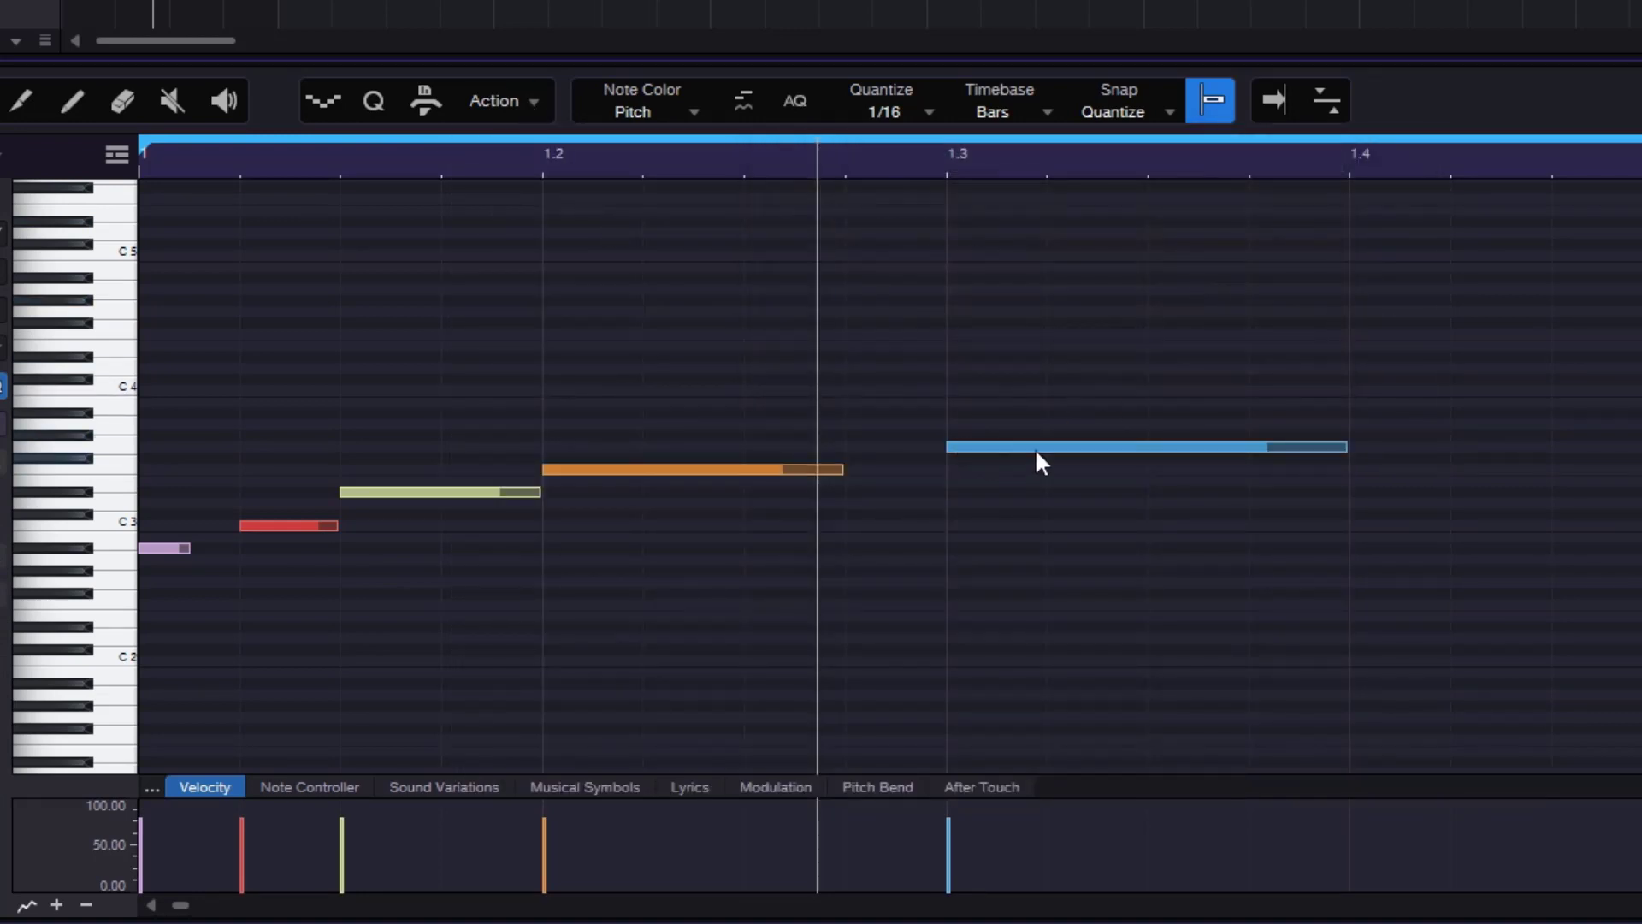
Select the remaining long note at beat 1.3 and nudge its pitch down two steps
{"action": "left_click_drag", "start_coordinate": [1095, 341], "coordinate": [1182, 547]}
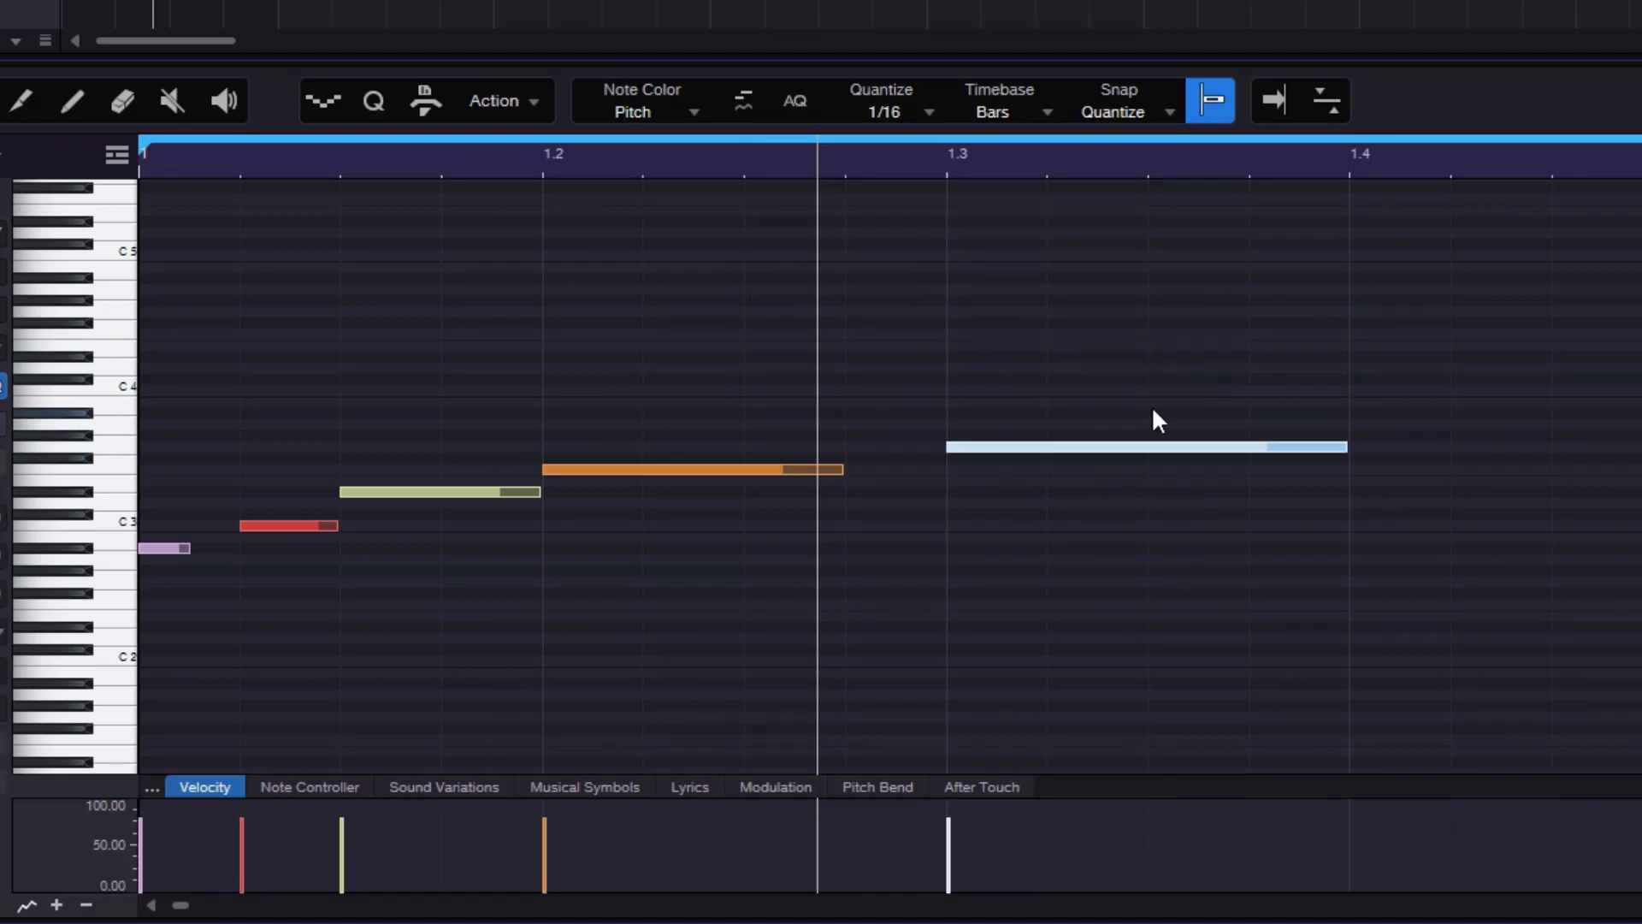
{"action": "key", "text": "Down"}
{"action": "key", "text": "Down"}
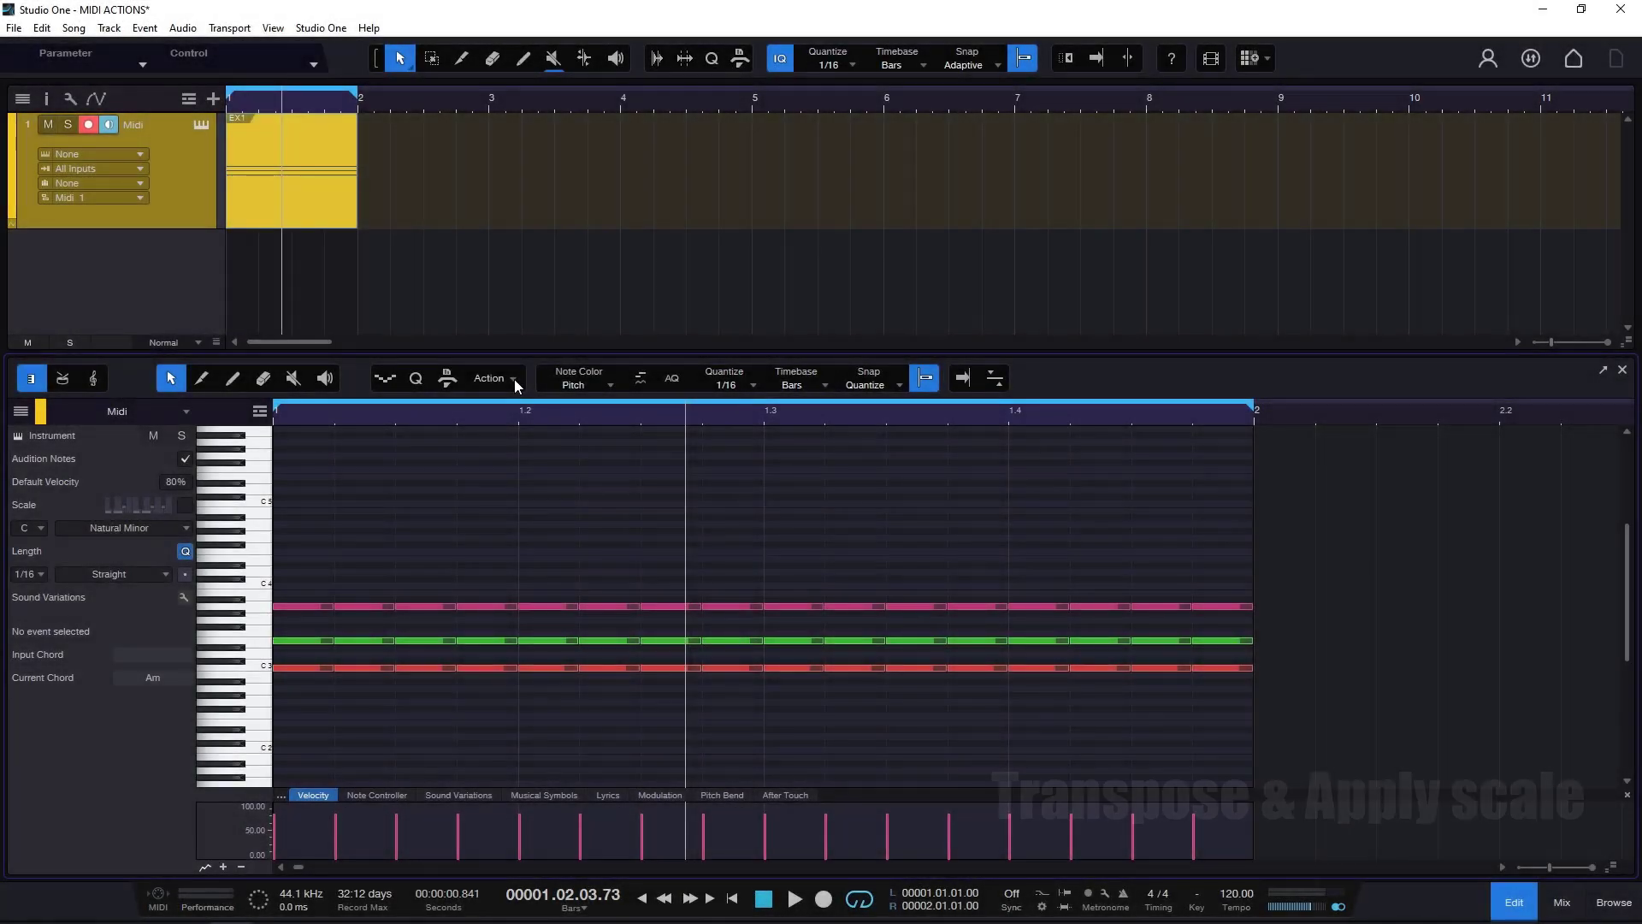
{"action": "left_click", "coordinate": [513, 379]}
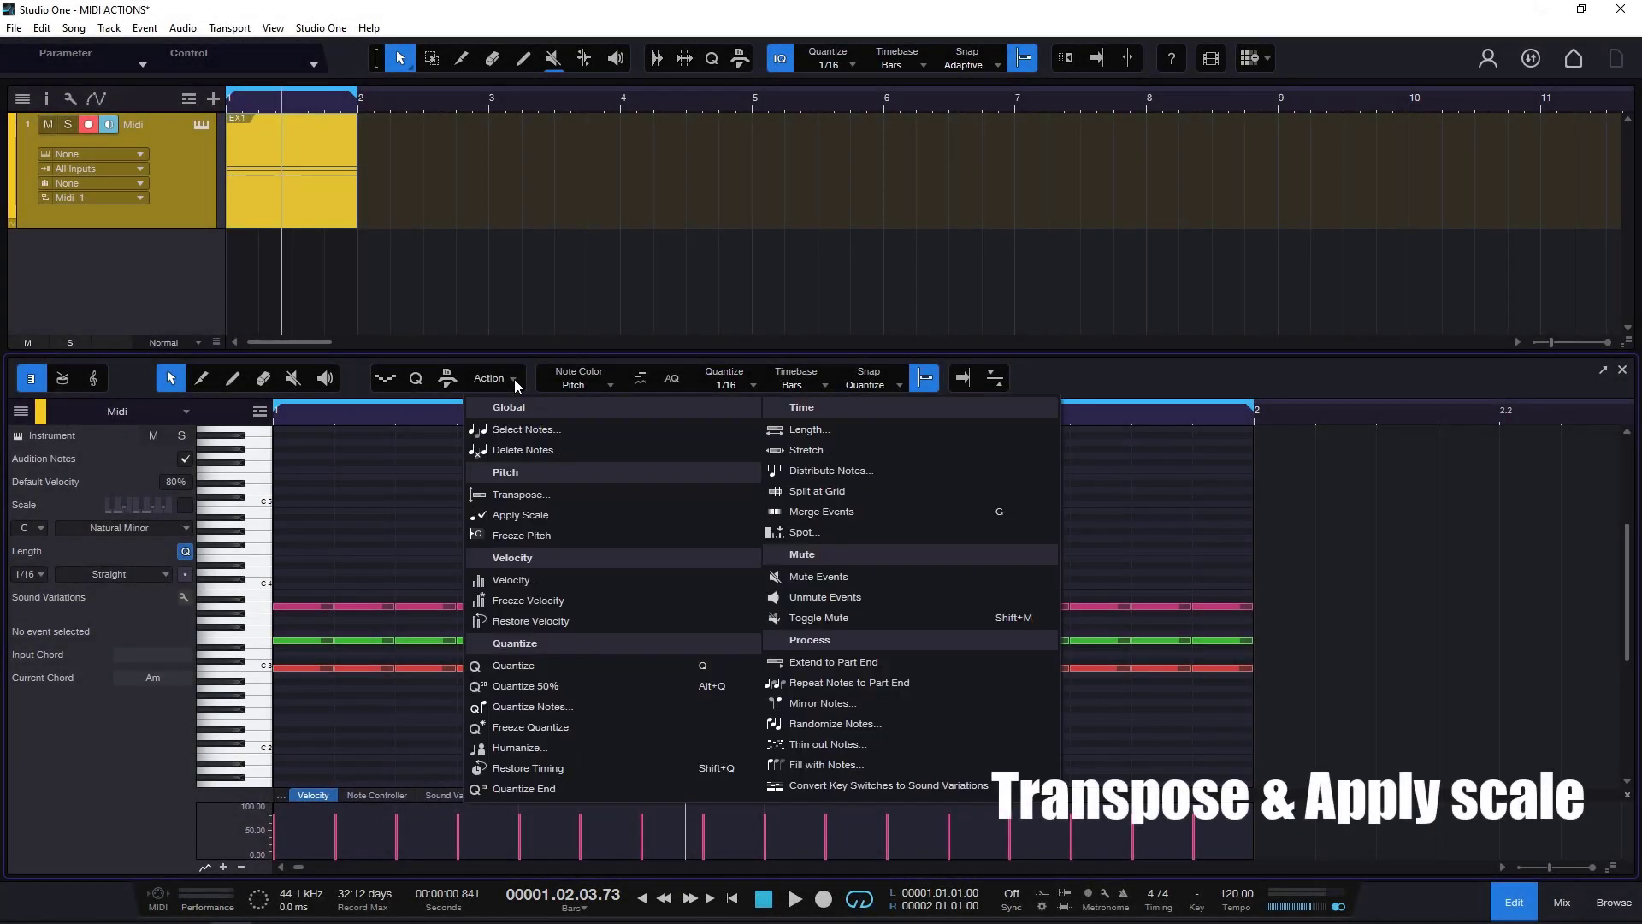
{"action": "left_click", "coordinate": [525, 429]}
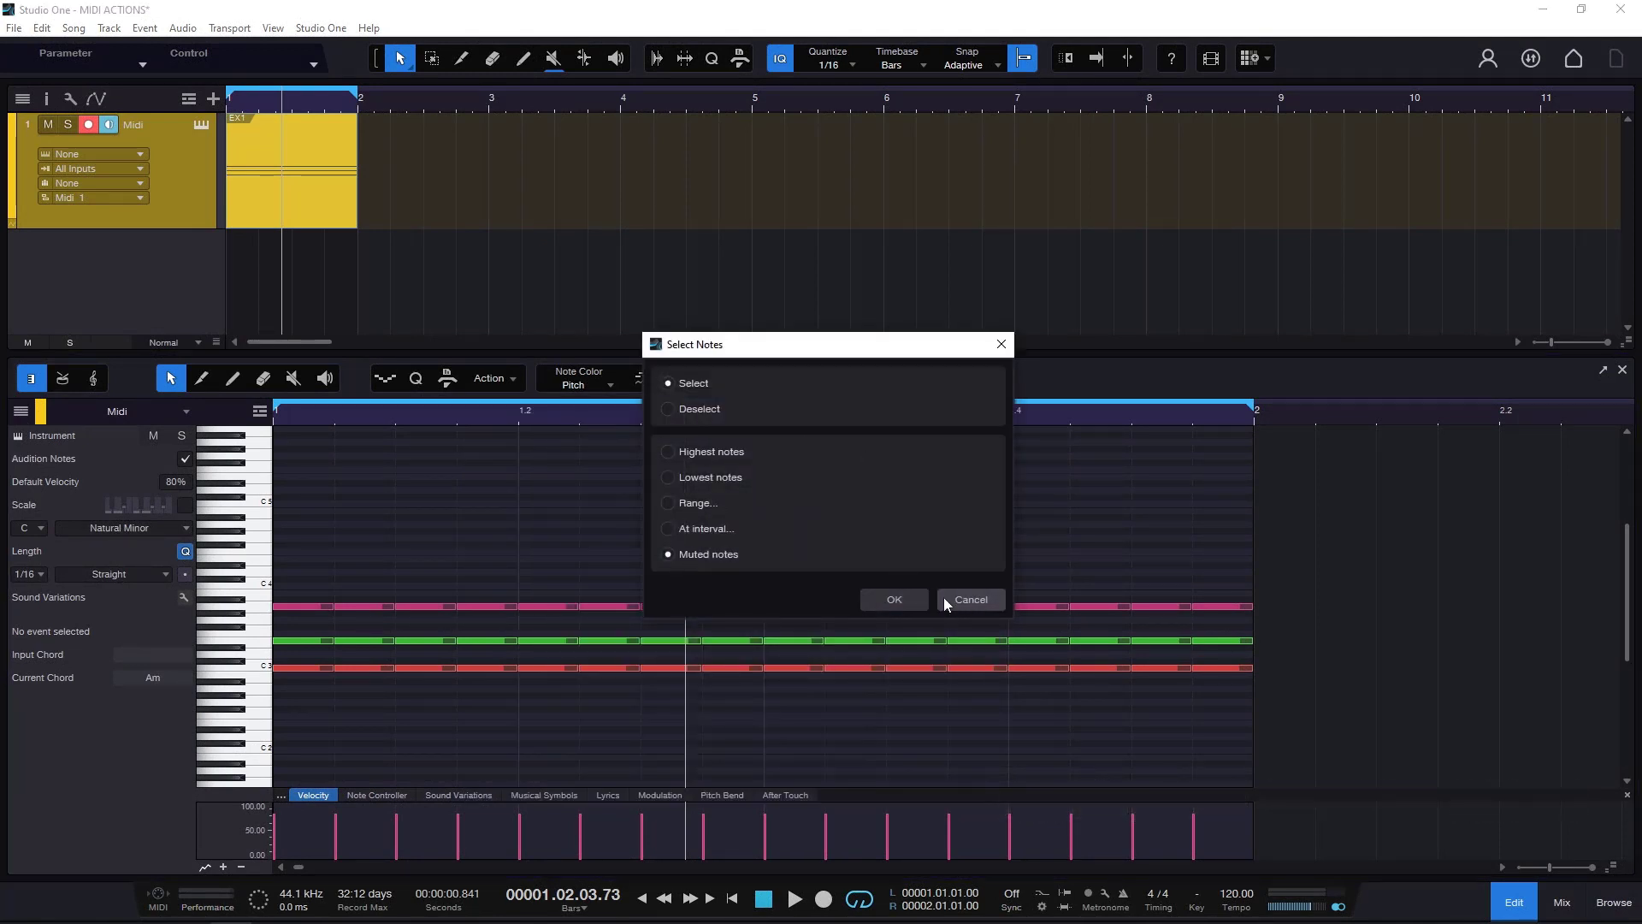
{"action": "left_click", "coordinate": [971, 599]}
{"action": "left_click_drag", "start_coordinate": [548, 535], "coordinate": [734, 703]}
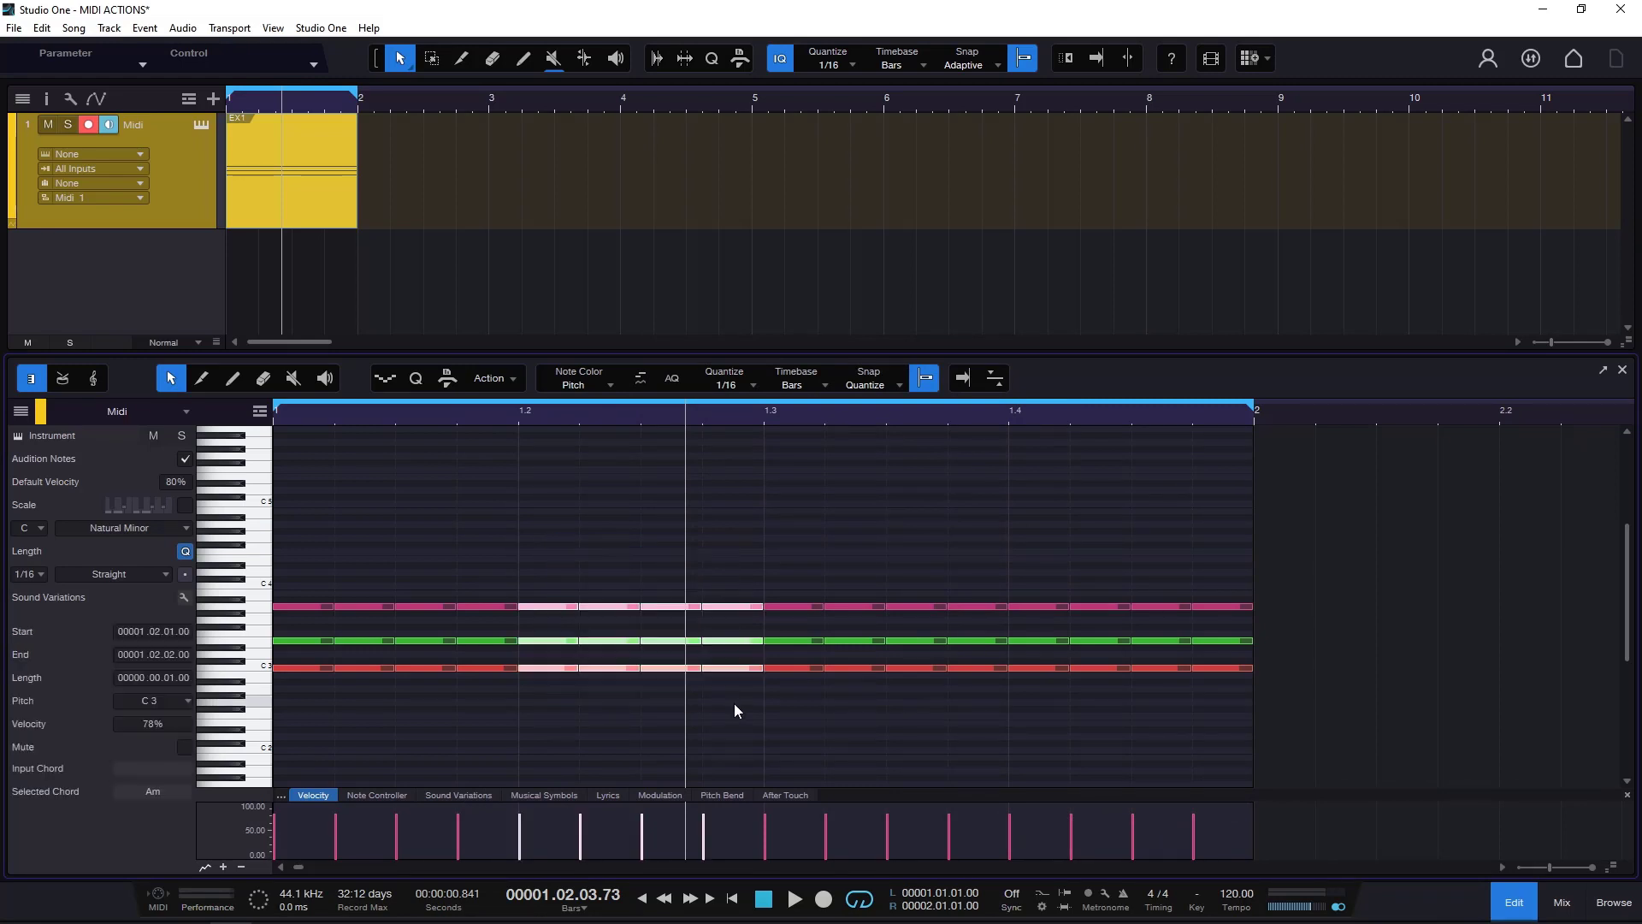
{"action": "left_click", "coordinate": [595, 551]}
Review the Range and At interval options of Select Notes and cancel the dialog
{"action": "left_click", "coordinate": [489, 379]}
{"action": "left_click", "coordinate": [527, 427]}
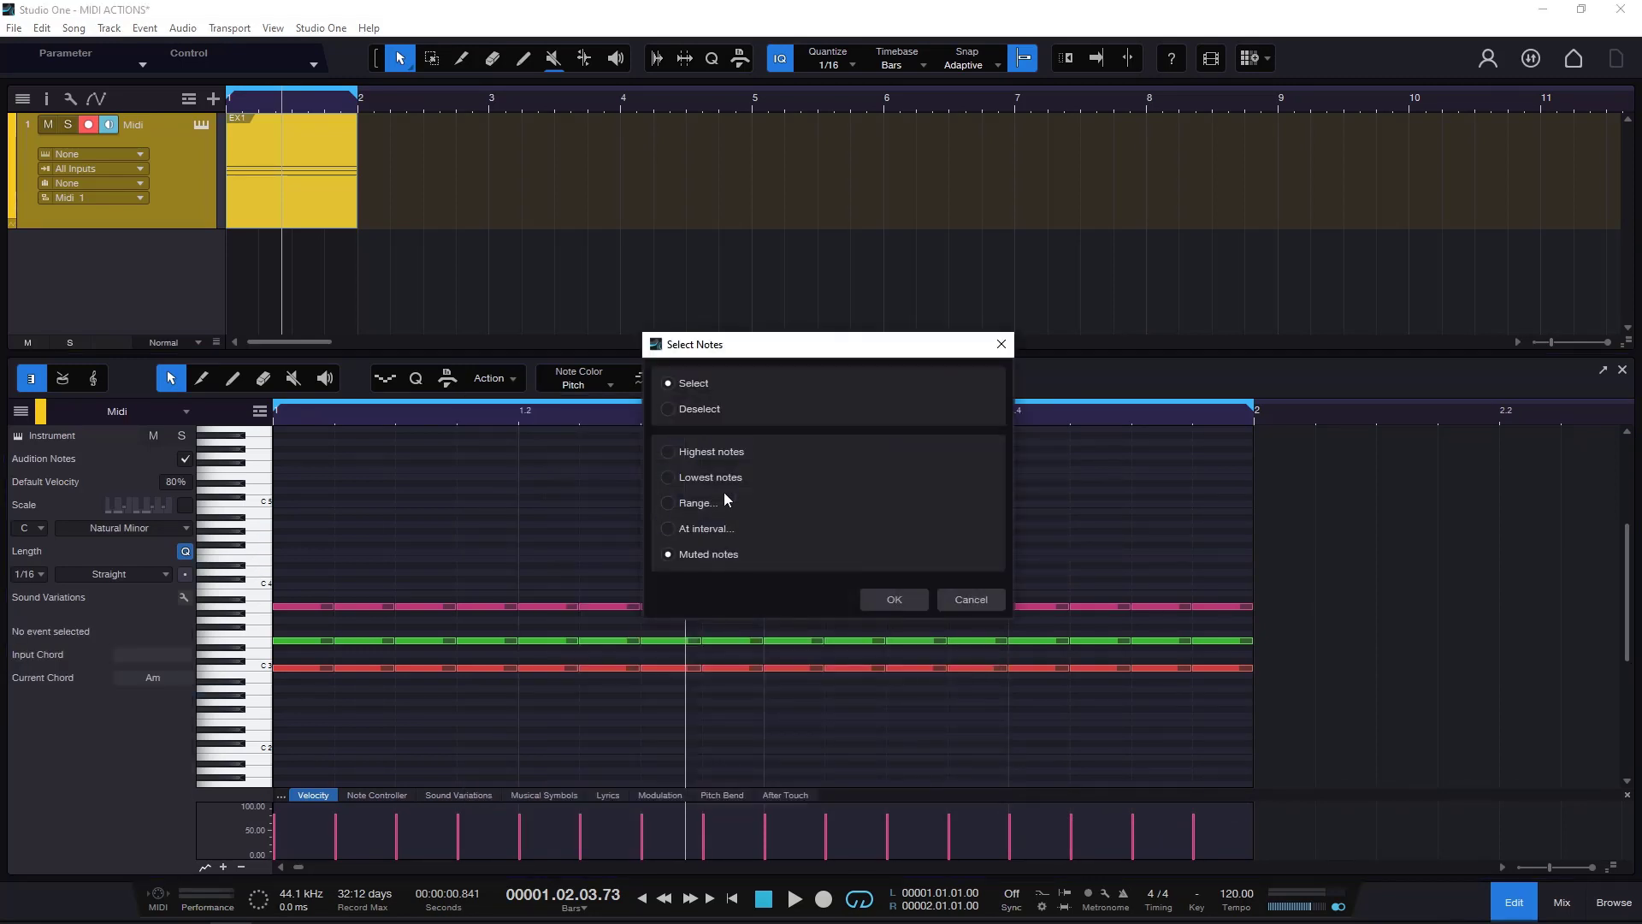
{"action": "left_click", "coordinate": [695, 503]}
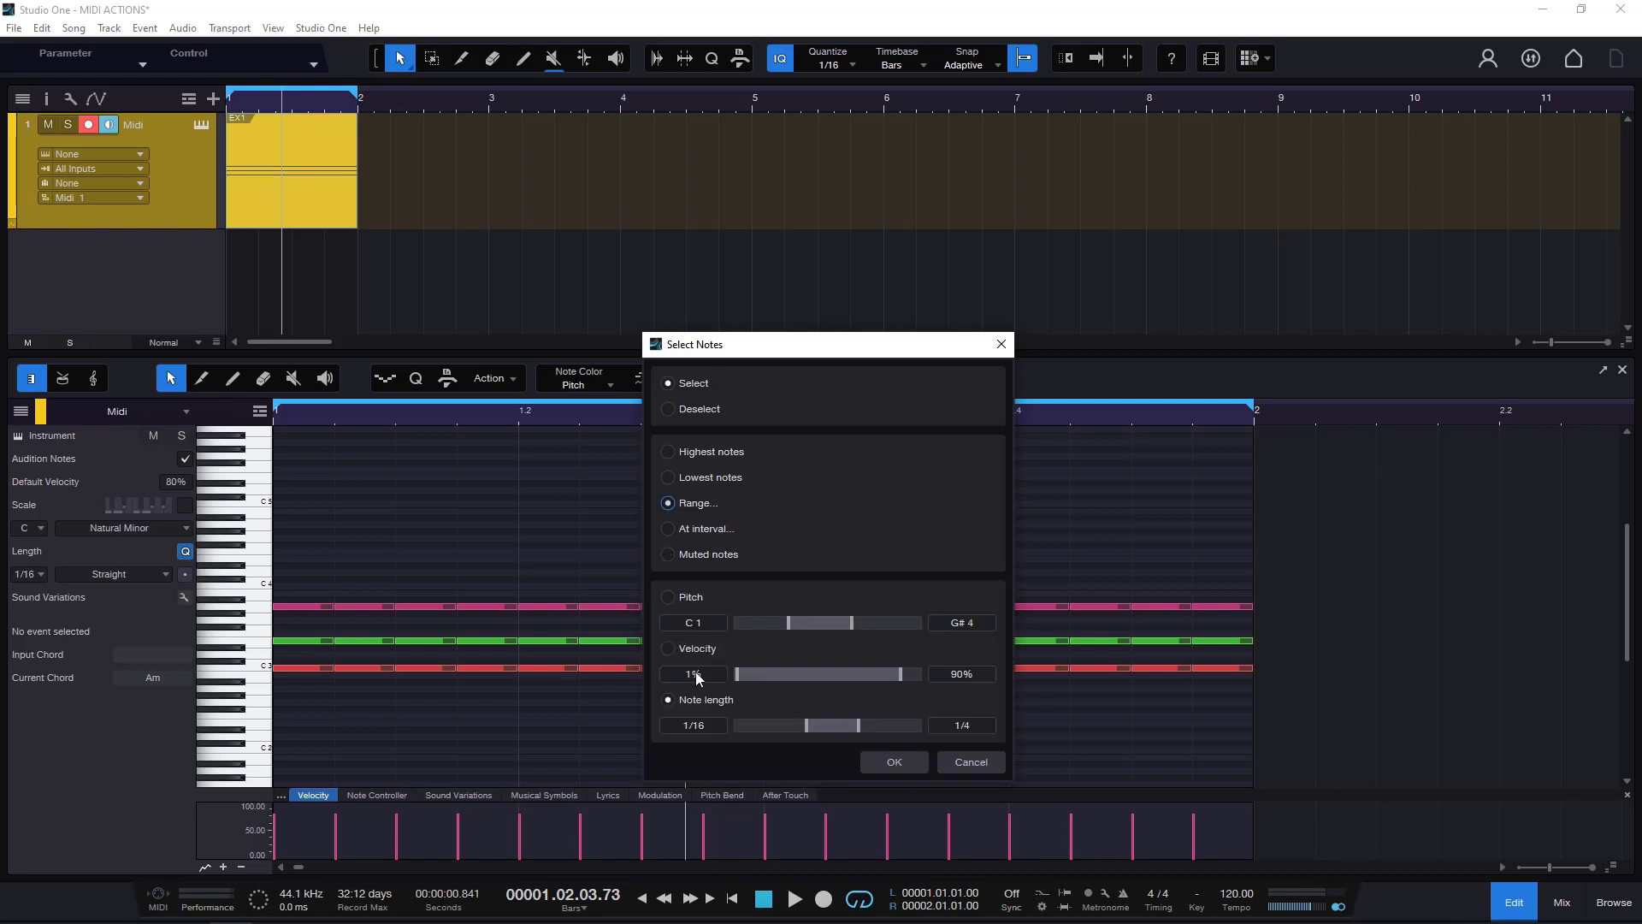
{"action": "left_click", "coordinate": [701, 529]}
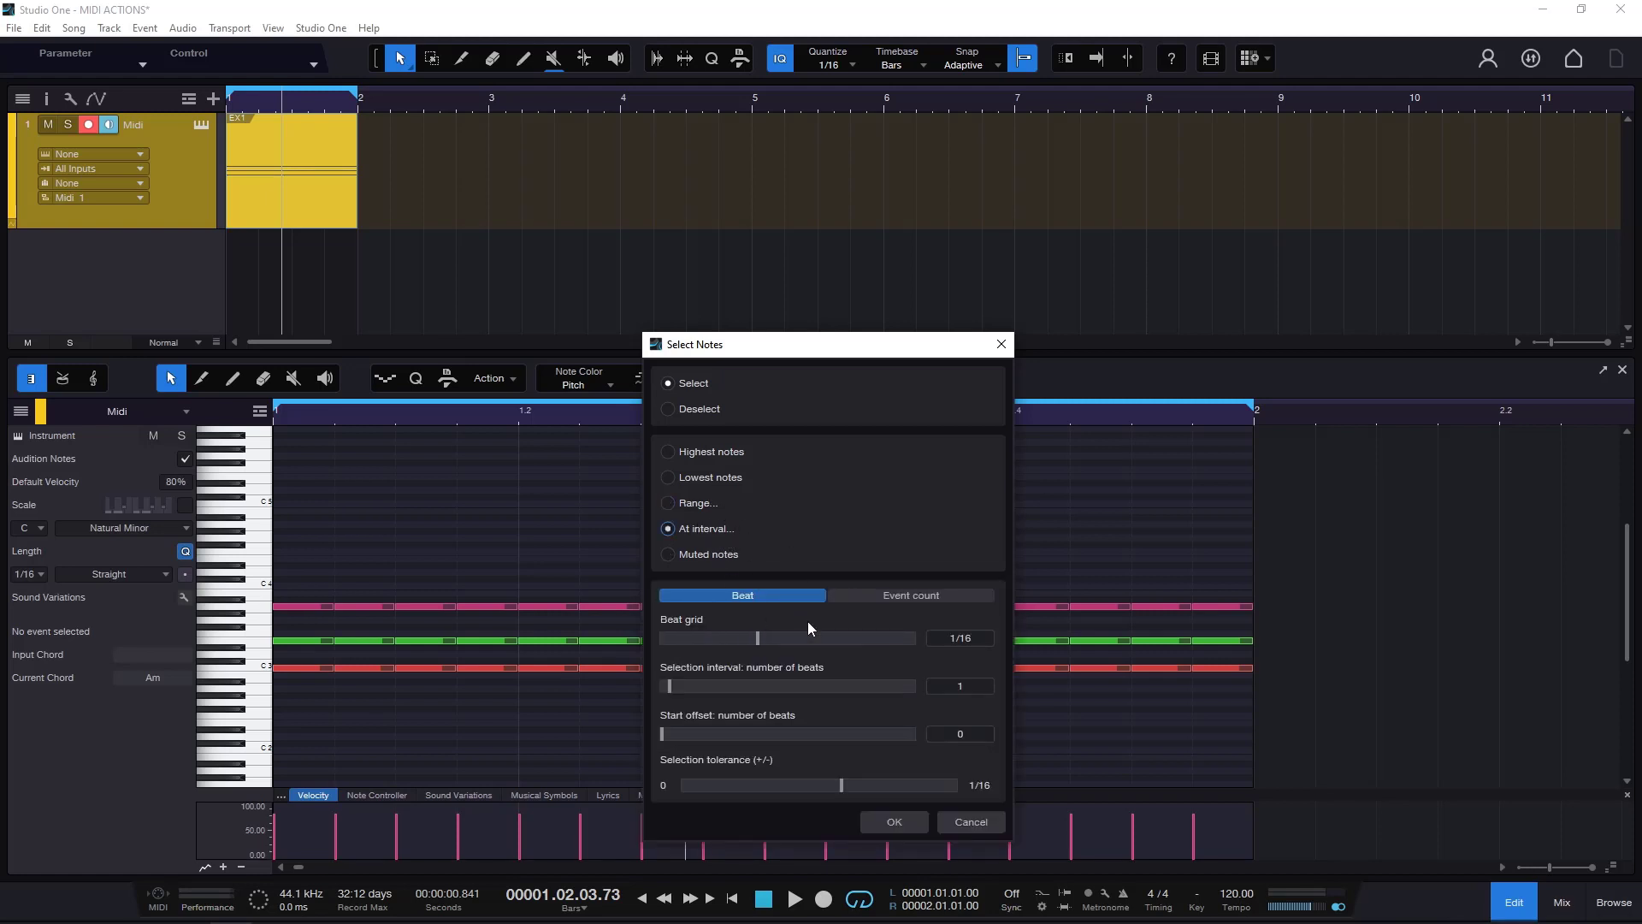
{"action": "left_click", "coordinate": [988, 823]}
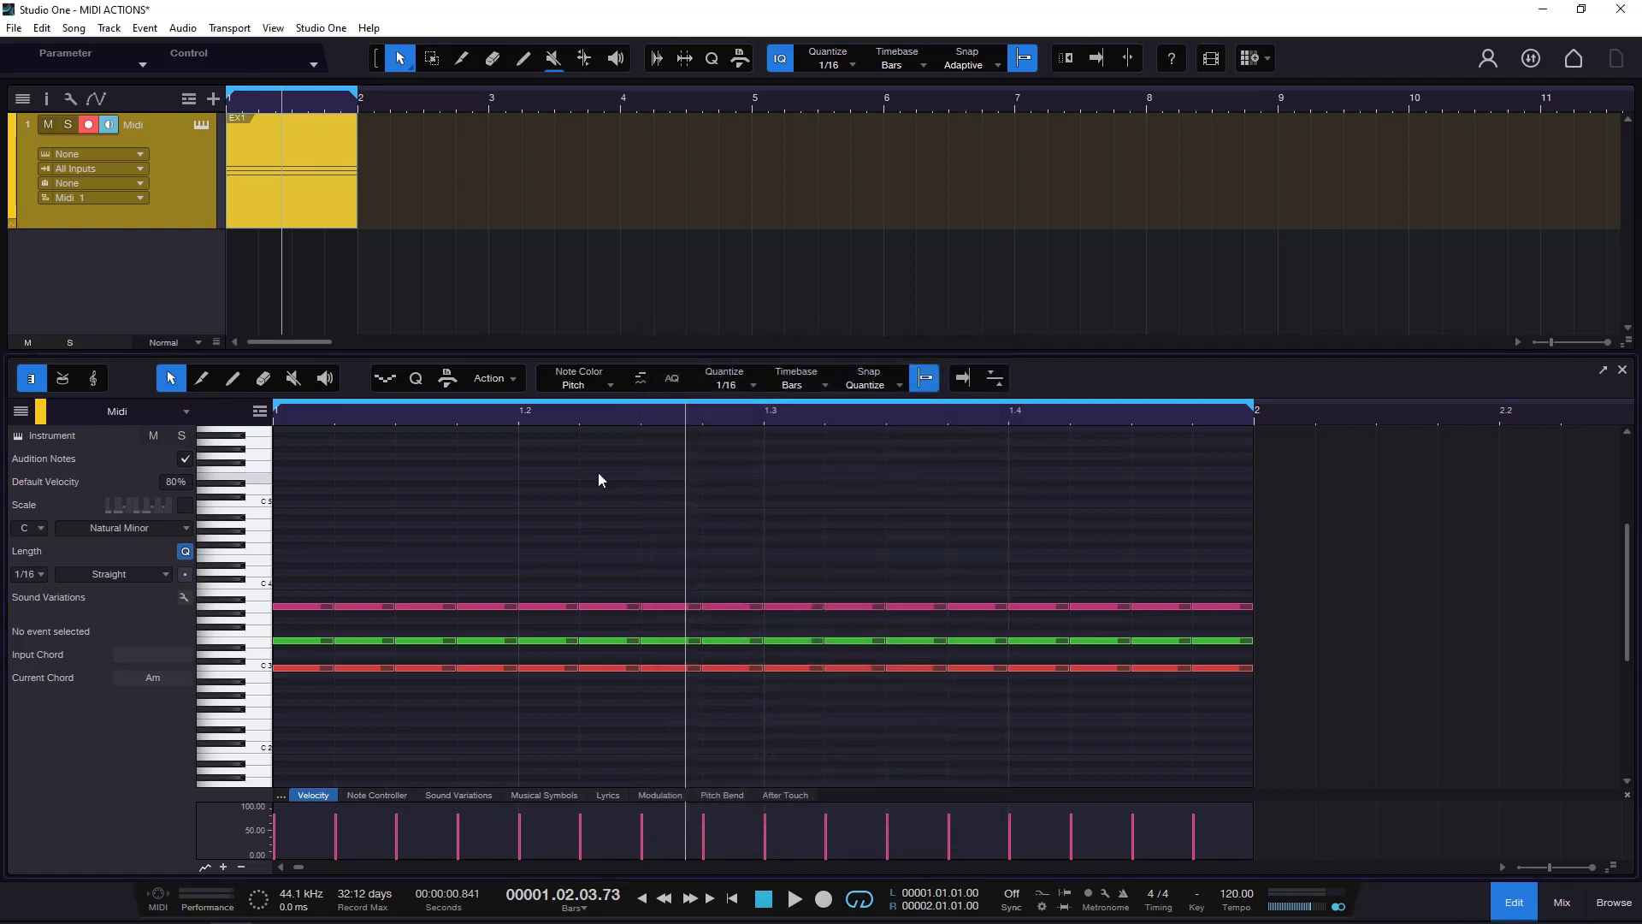
Transpose all the chord notes up one octave with Add/Subtract set to 12
{"action": "left_click", "coordinate": [515, 379]}
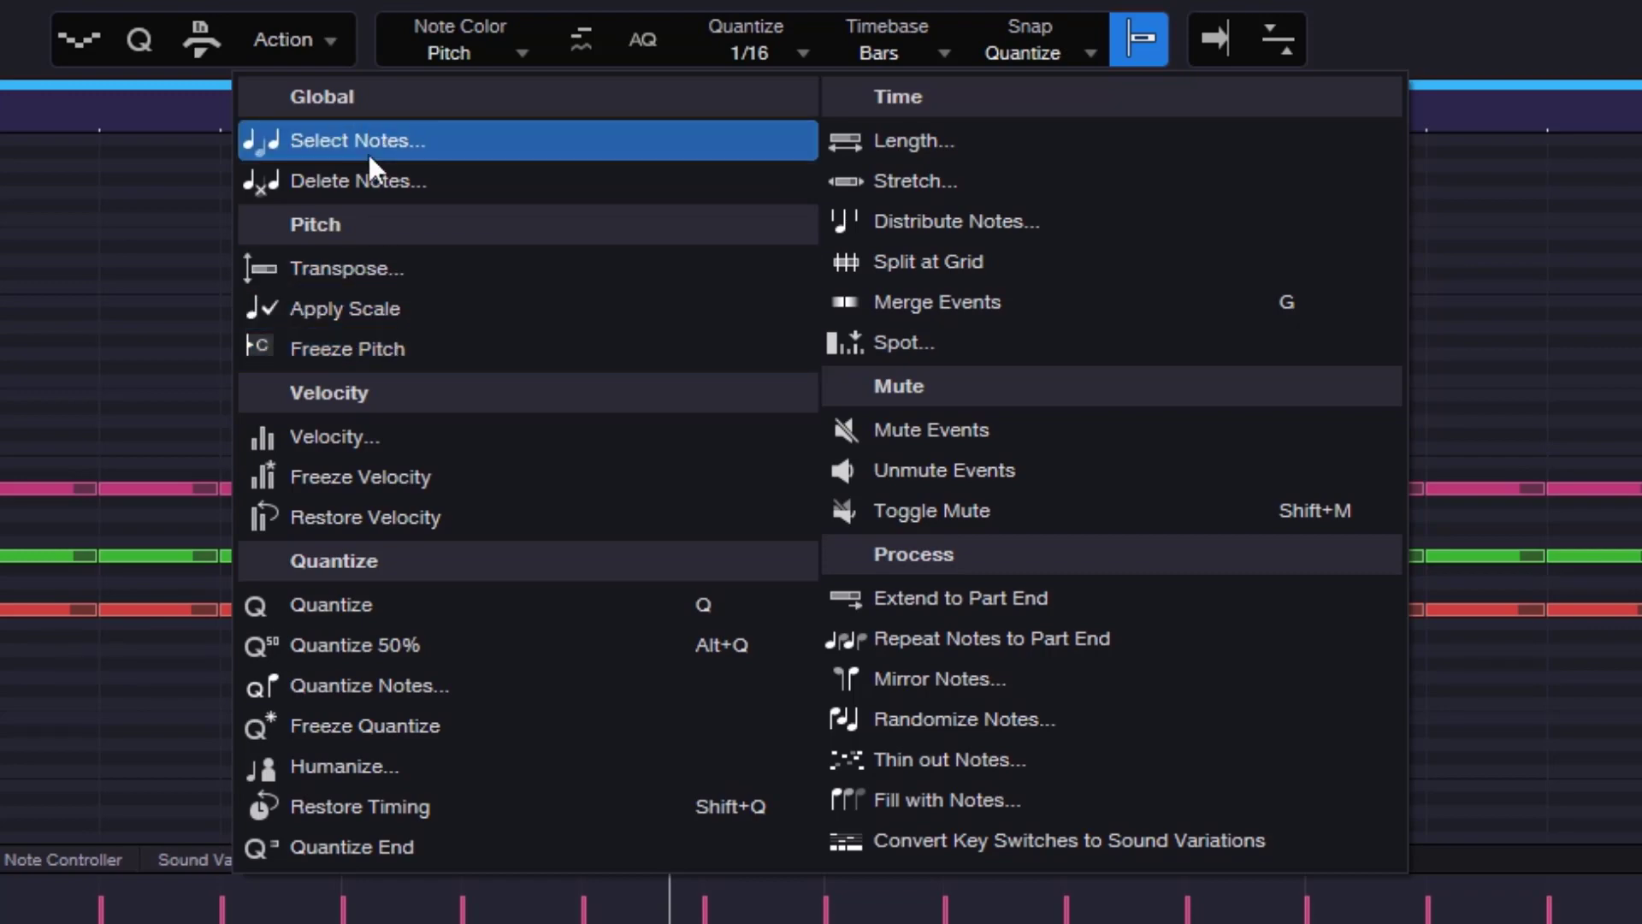
{"action": "left_click", "coordinate": [346, 270]}
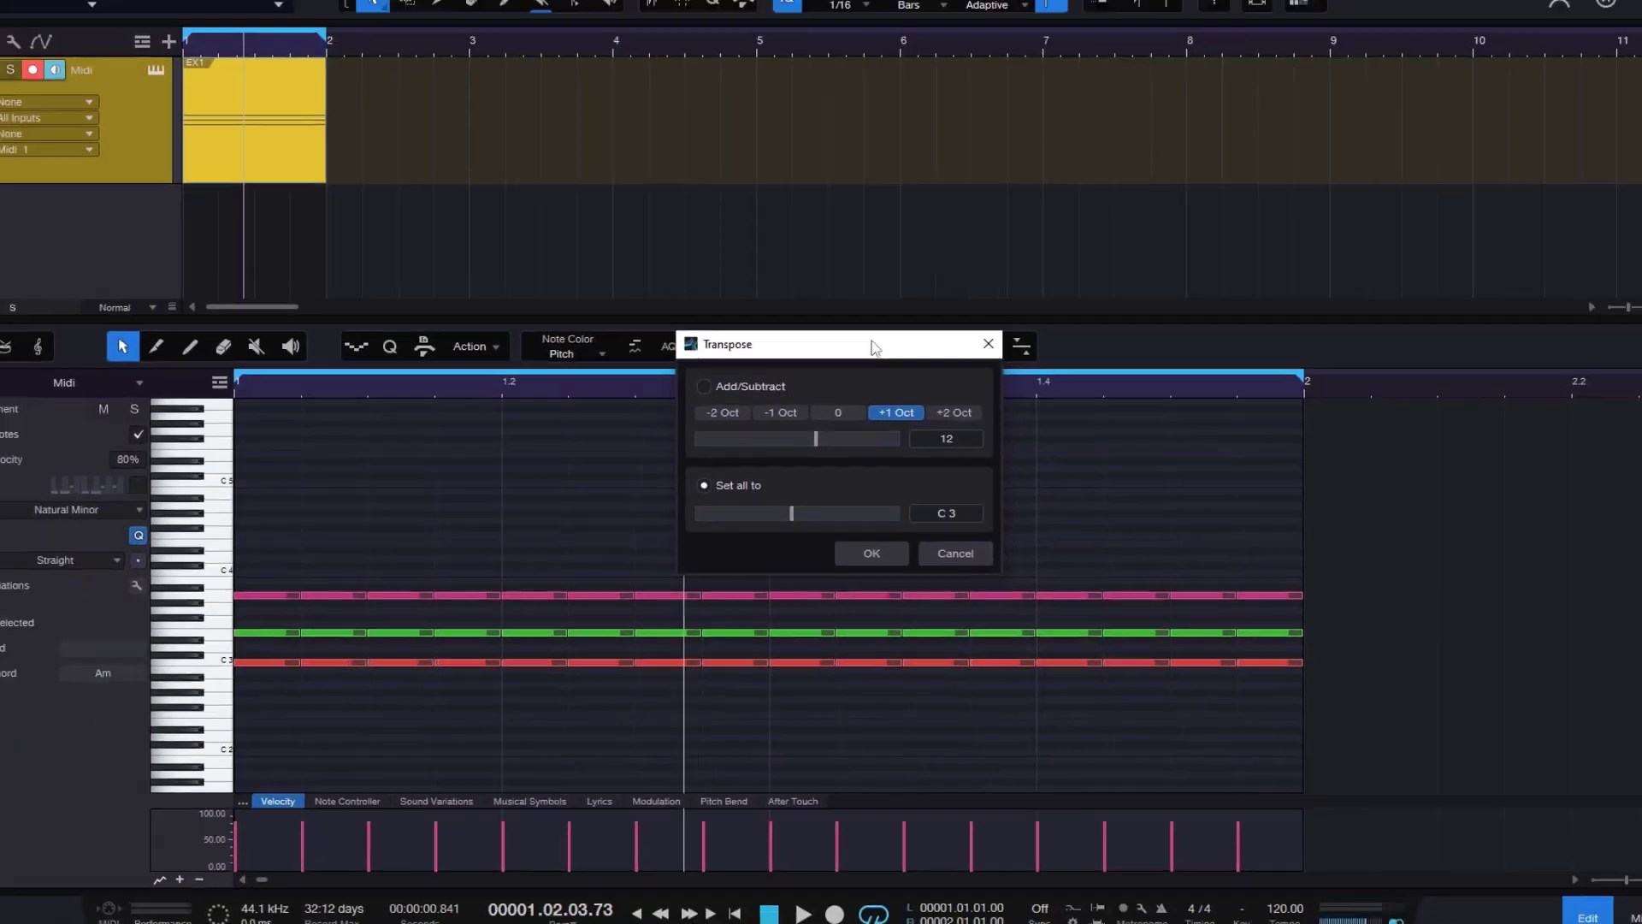
{"action": "left_click_drag", "start_coordinate": [984, 98], "coordinate": [1295, 0]}
{"action": "left_click", "coordinate": [1045, 41]}
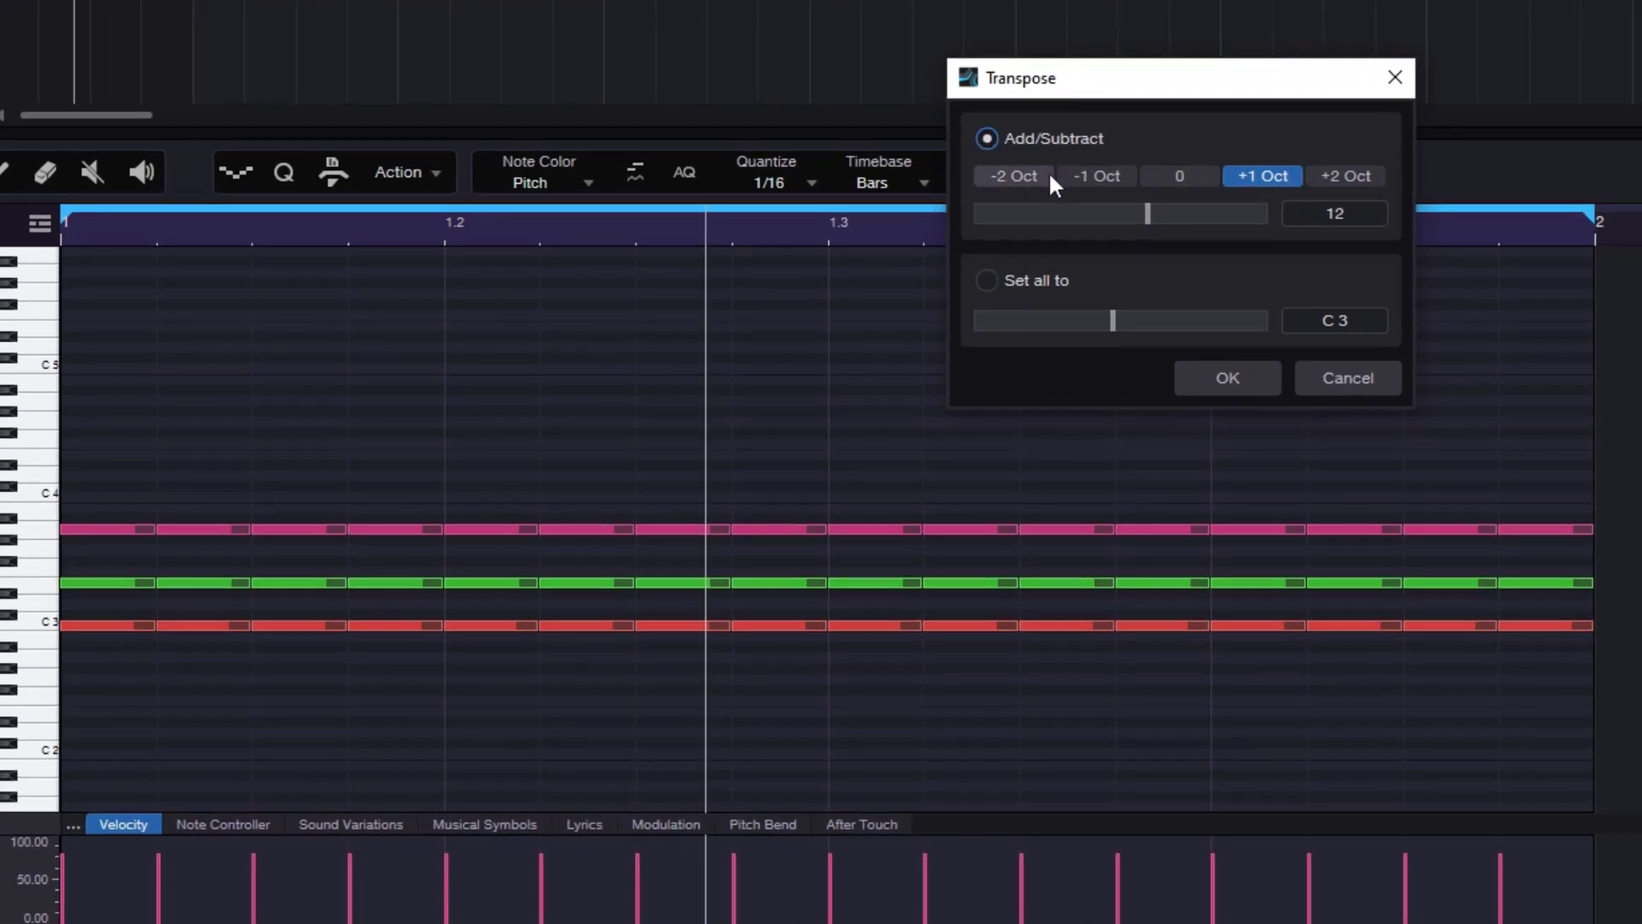
{"action": "left_click", "coordinate": [1239, 372]}
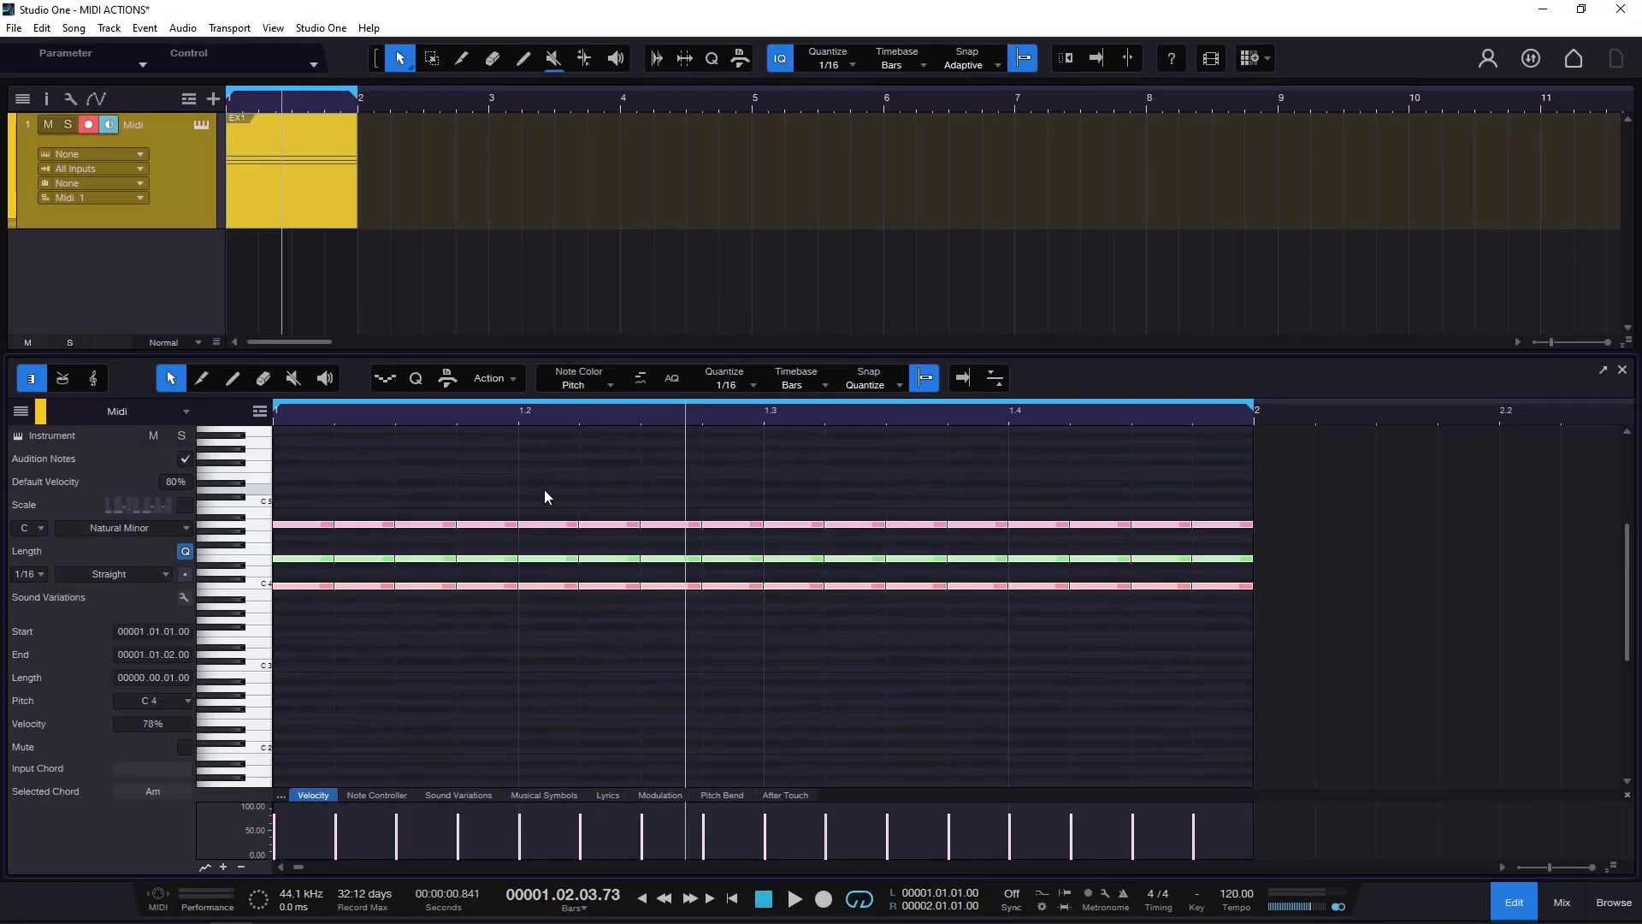
Shift the selected chords up one octave, bring them down two octaves and clear the selection
{"action": "key", "text": "shift+Up"}
{"action": "key", "text": "shift+Down"}
{"action": "key", "text": "shift+Down"}
{"action": "left_click", "coordinate": [633, 430]}
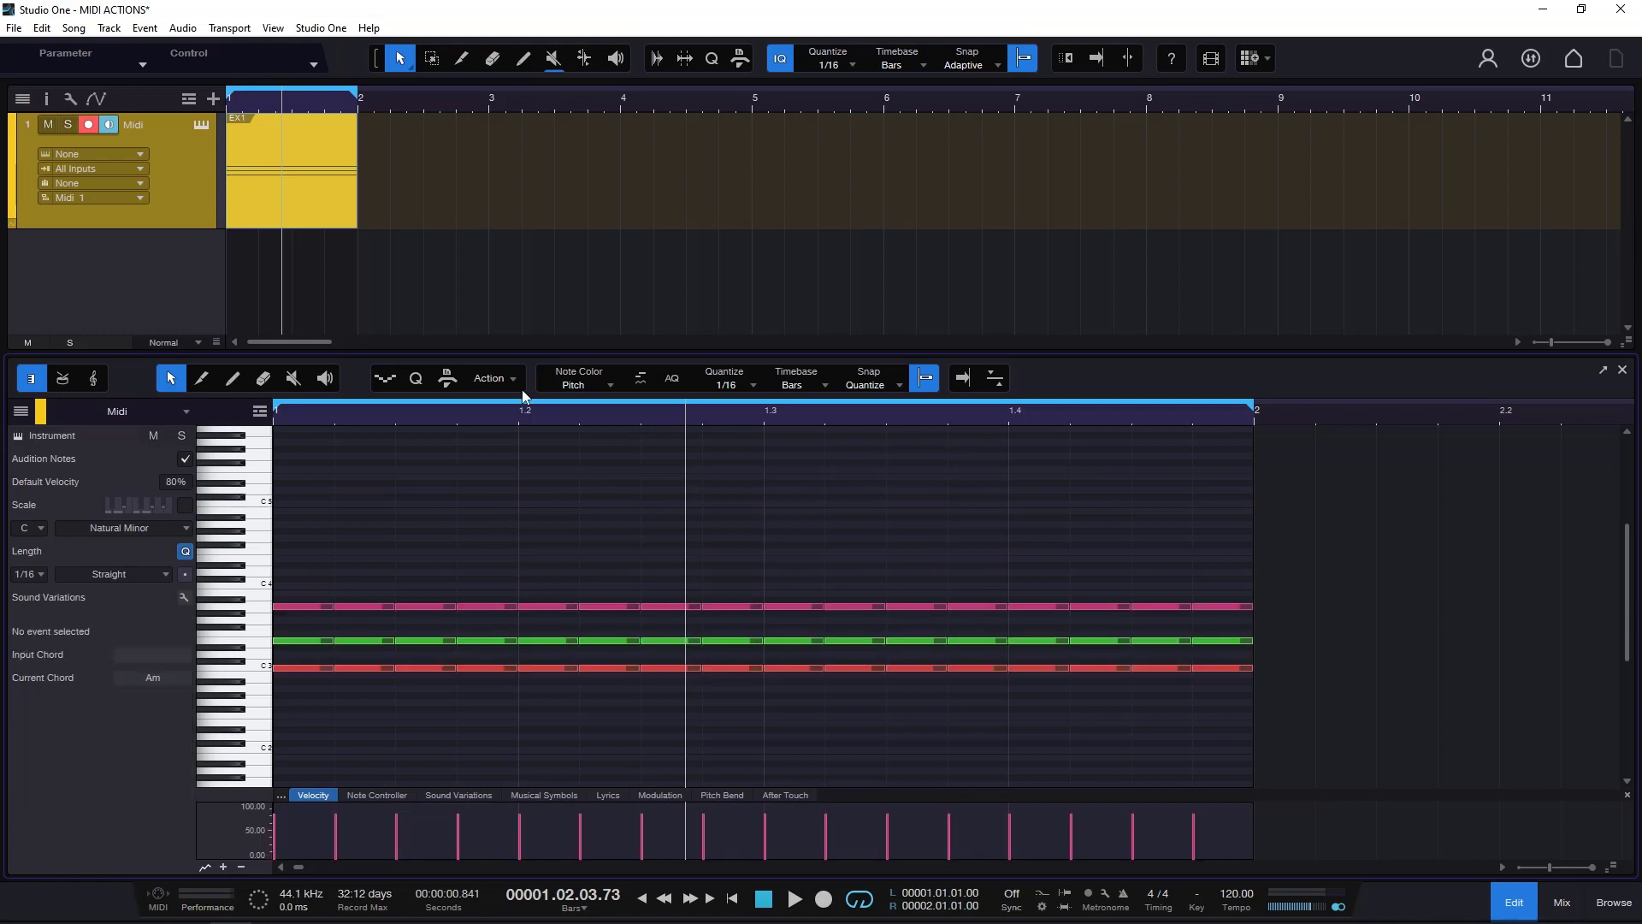
Transpose all the chord notes up 7 semitones with Add/Subtract after trying the octave presets, and undo the transposition
{"action": "left_click", "coordinate": [514, 381]}
{"action": "left_click", "coordinate": [532, 492]}
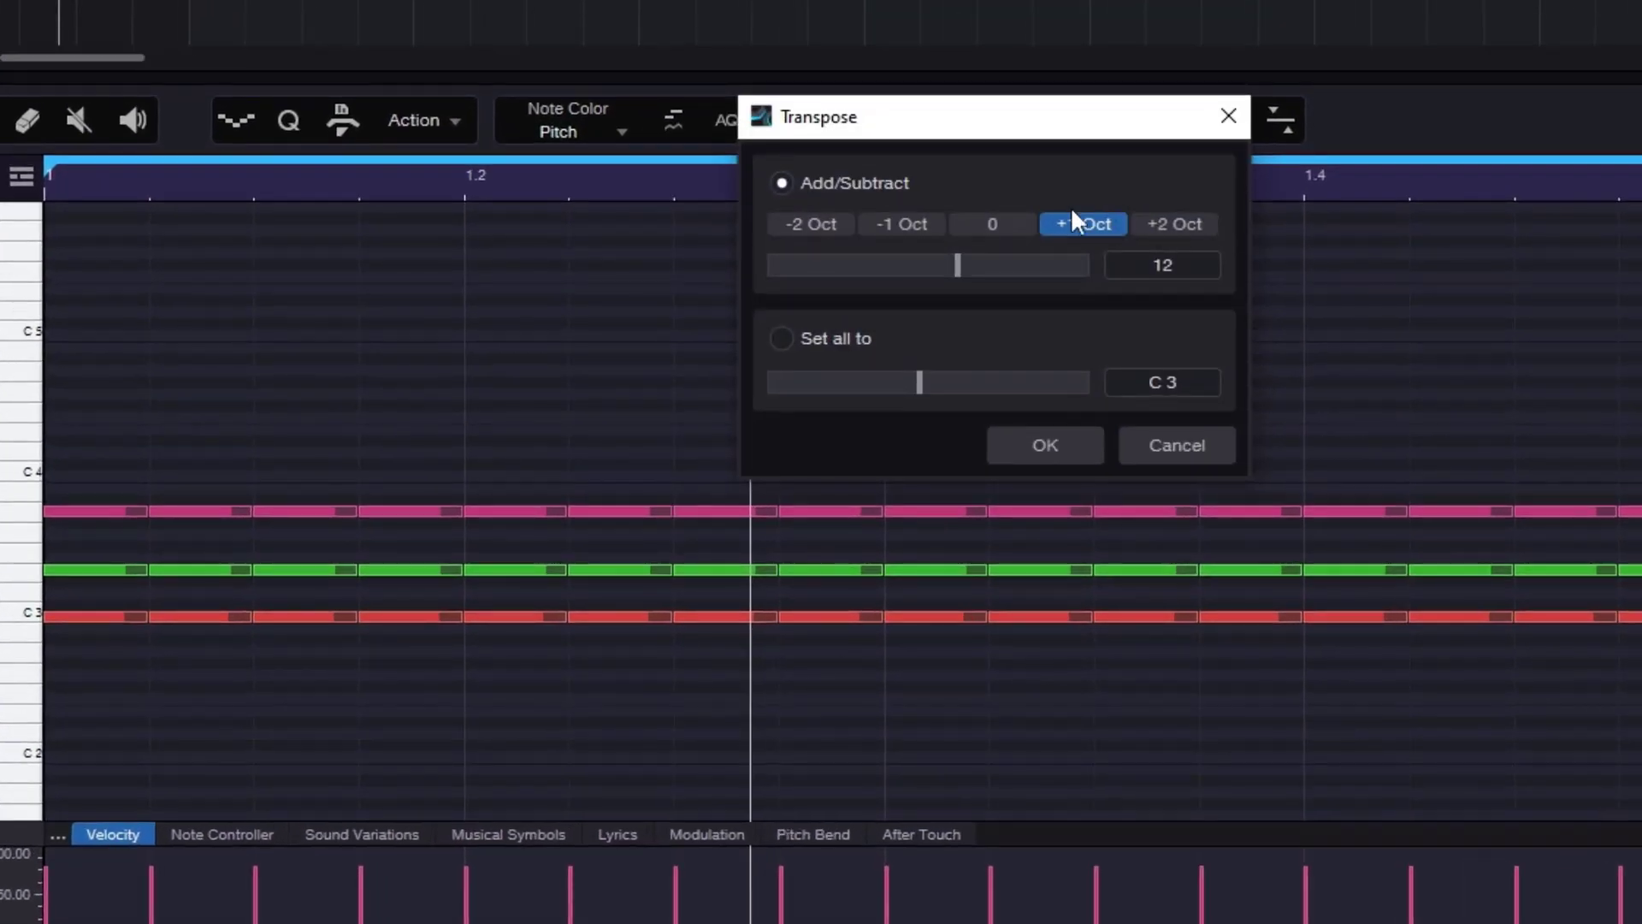
{"action": "left_click", "coordinate": [993, 224]}
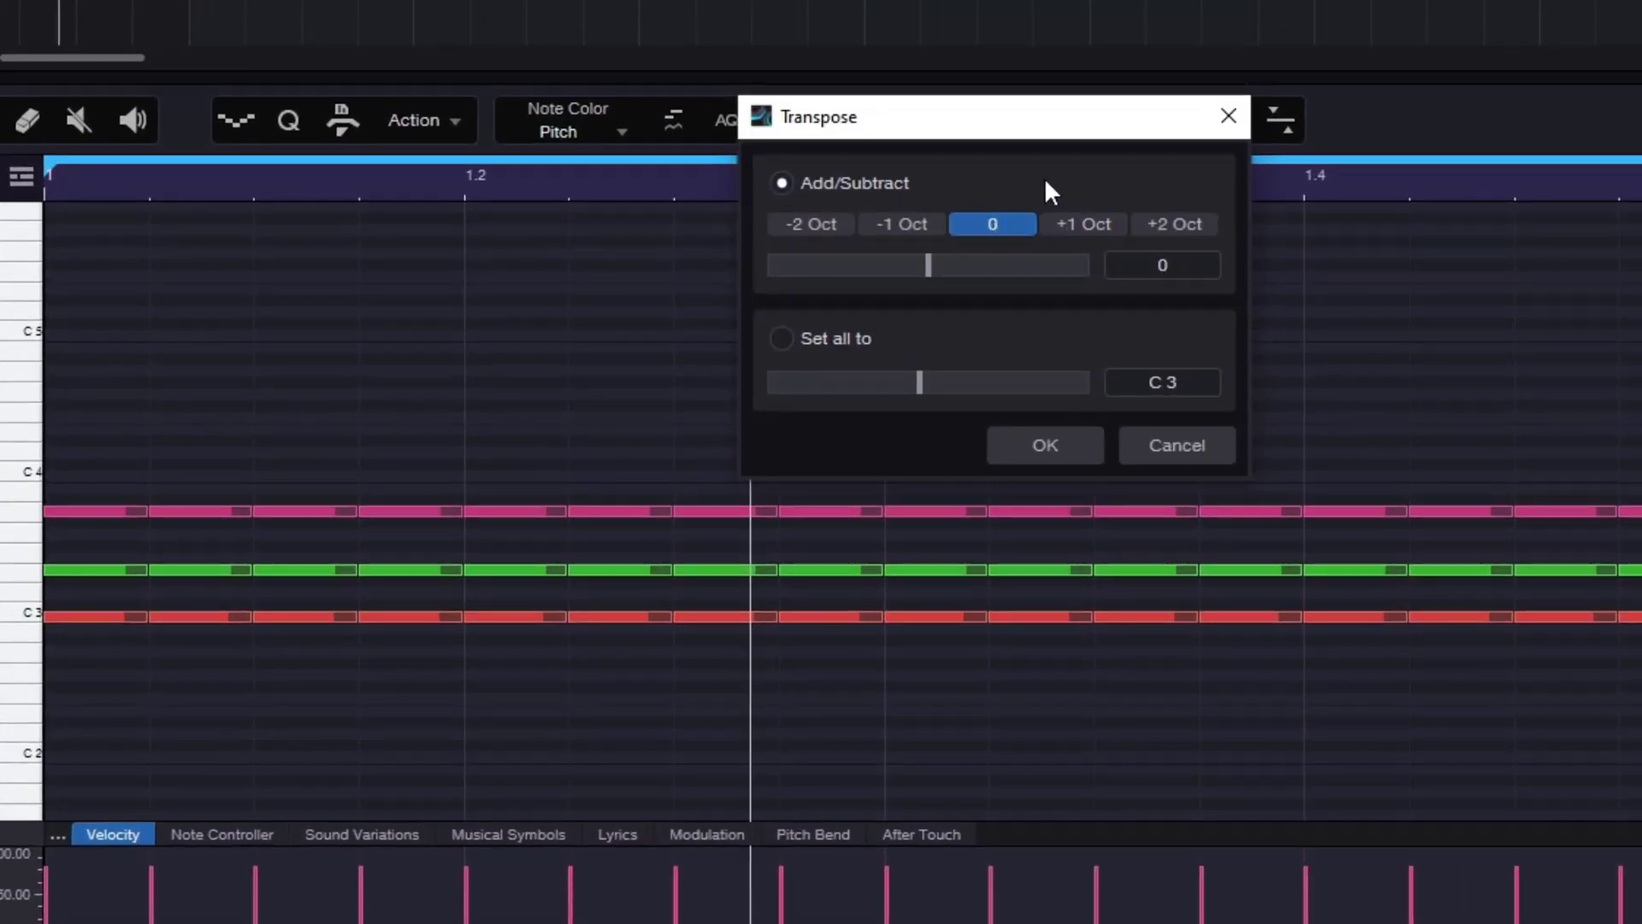
{"action": "left_click", "coordinate": [1112, 221]}
{"action": "left_click", "coordinate": [1172, 219]}
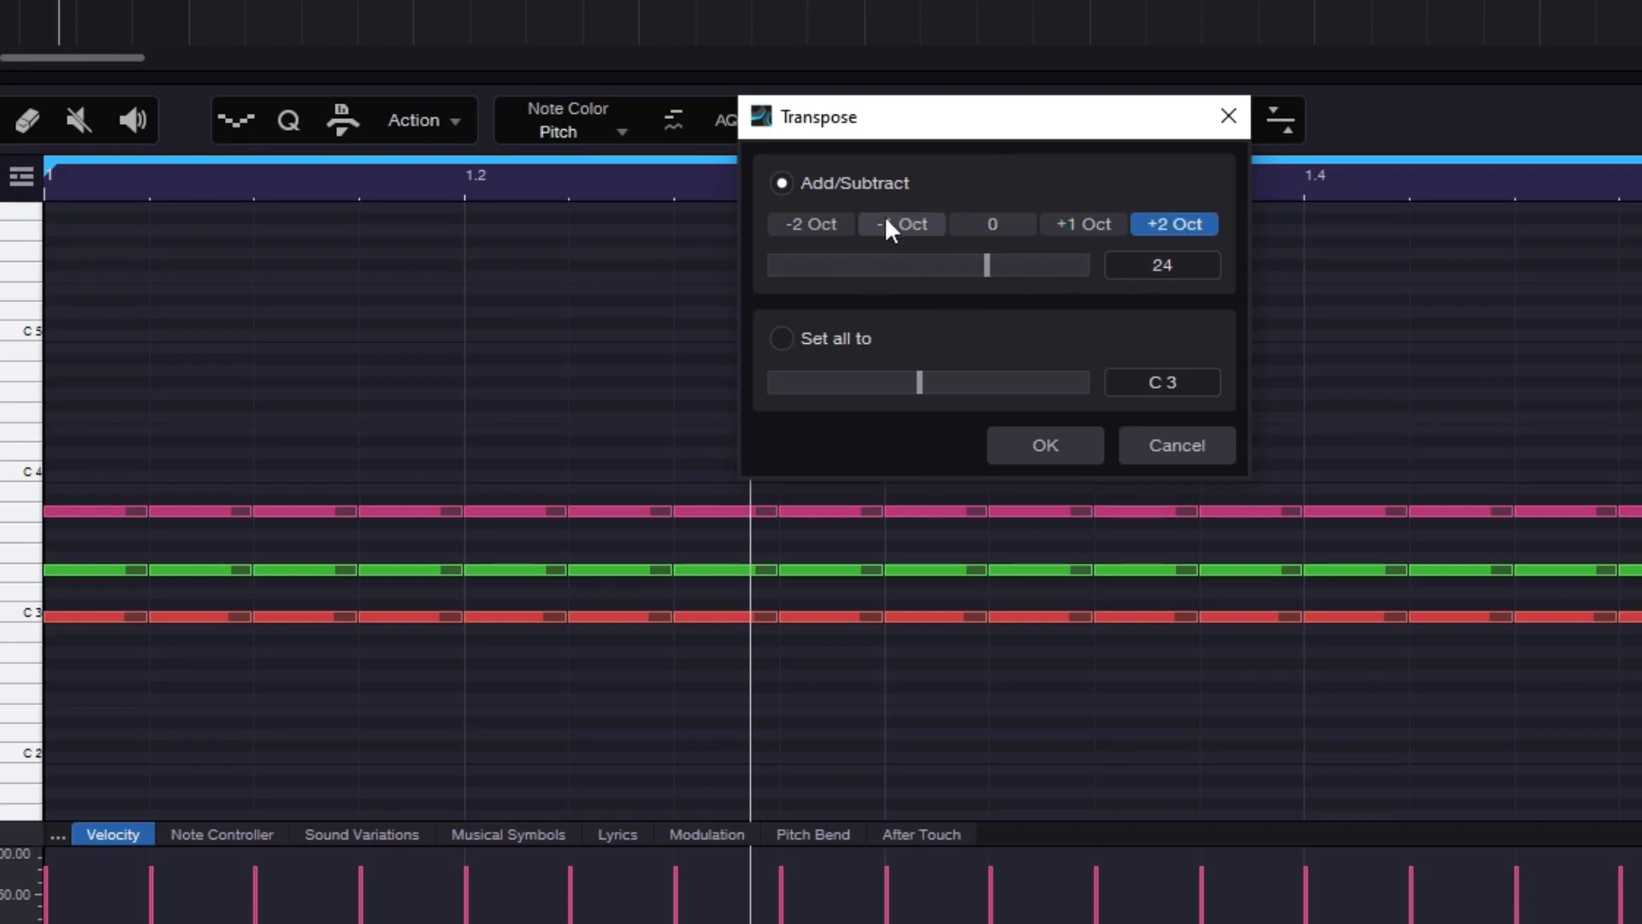
{"action": "left_click", "coordinate": [846, 224]}
{"action": "left_click", "coordinate": [905, 224]}
{"action": "left_click", "coordinate": [1000, 225]}
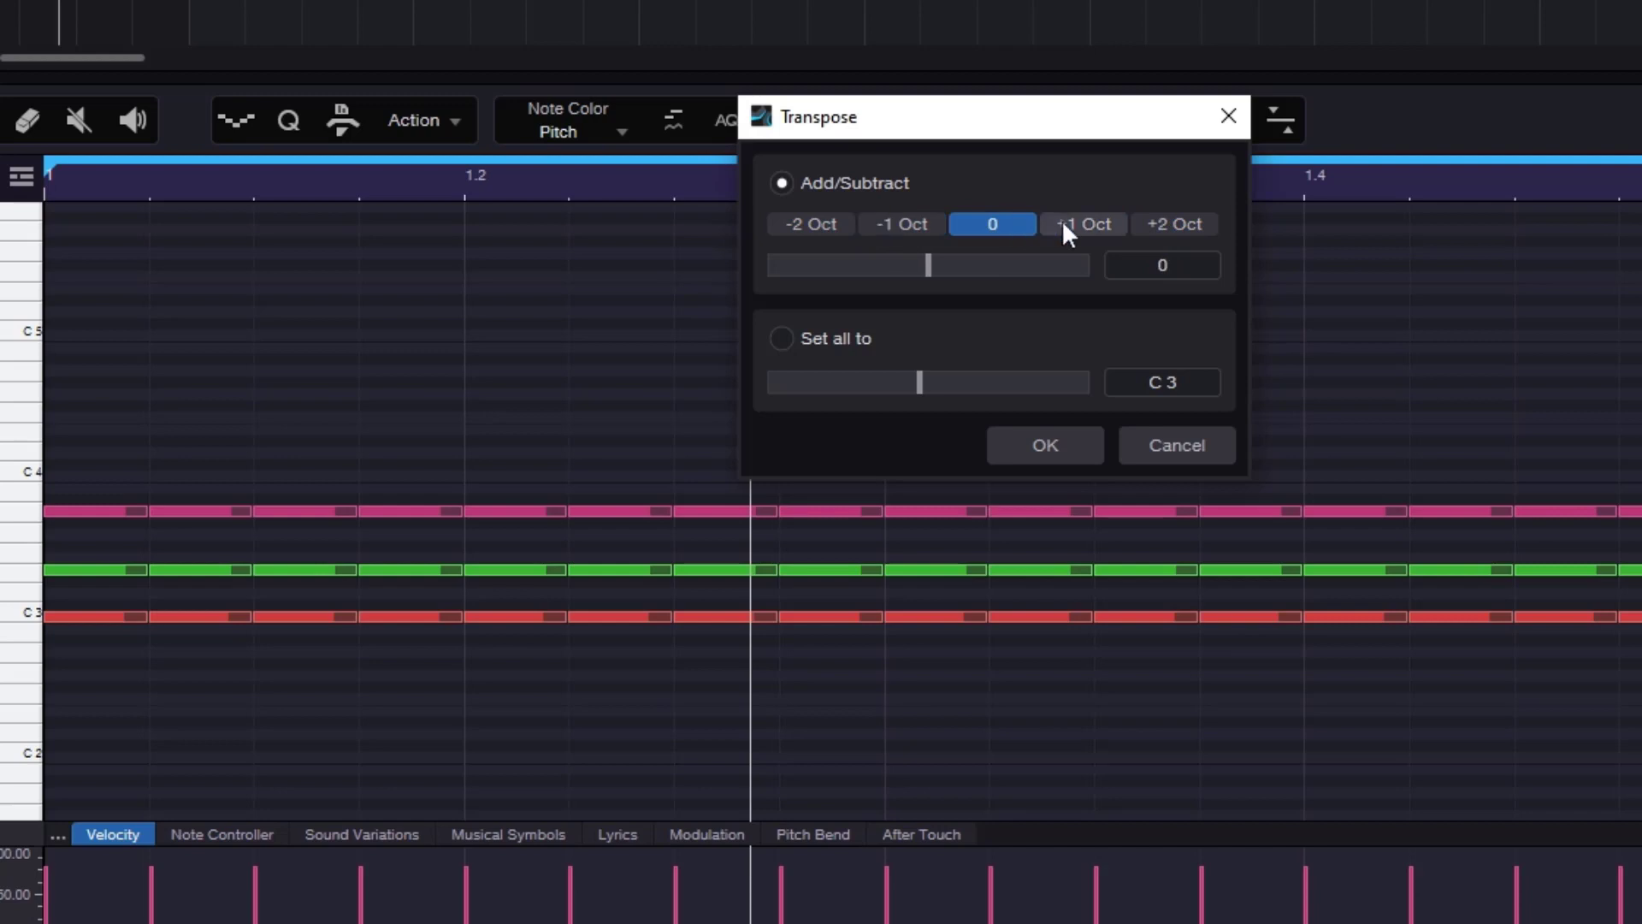
{"action": "left_click_drag", "start_coordinate": [942, 272], "coordinate": [945, 270]}
{"action": "left_click", "coordinate": [1023, 450]}
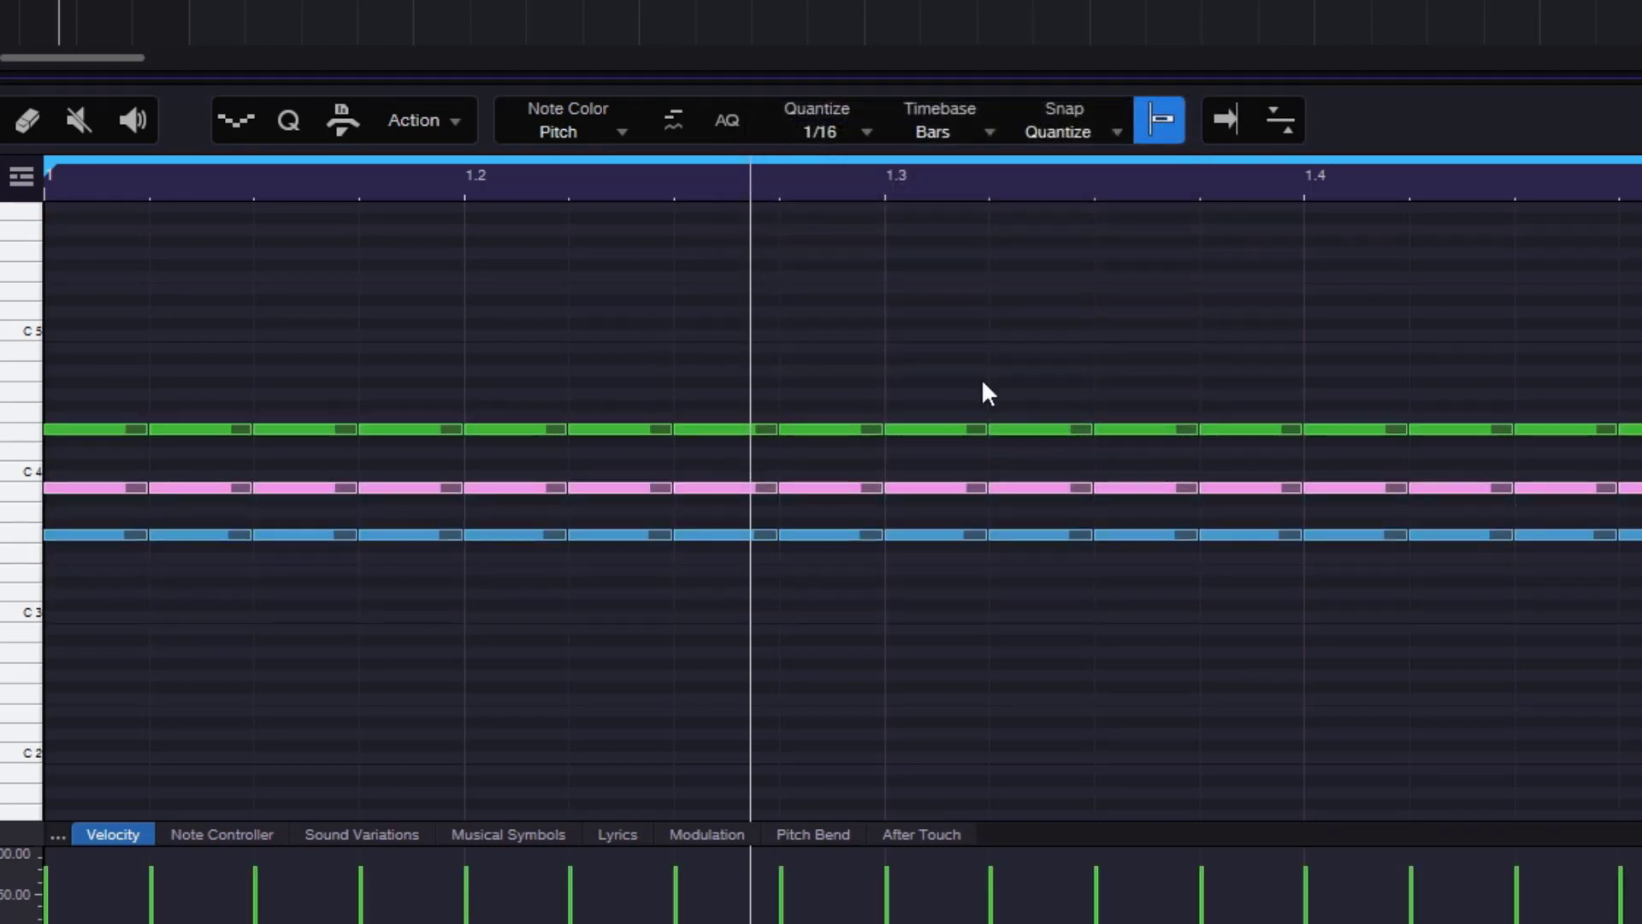
{"action": "key", "text": "ctrl+z"}
{"action": "left_click", "coordinate": [460, 129]}
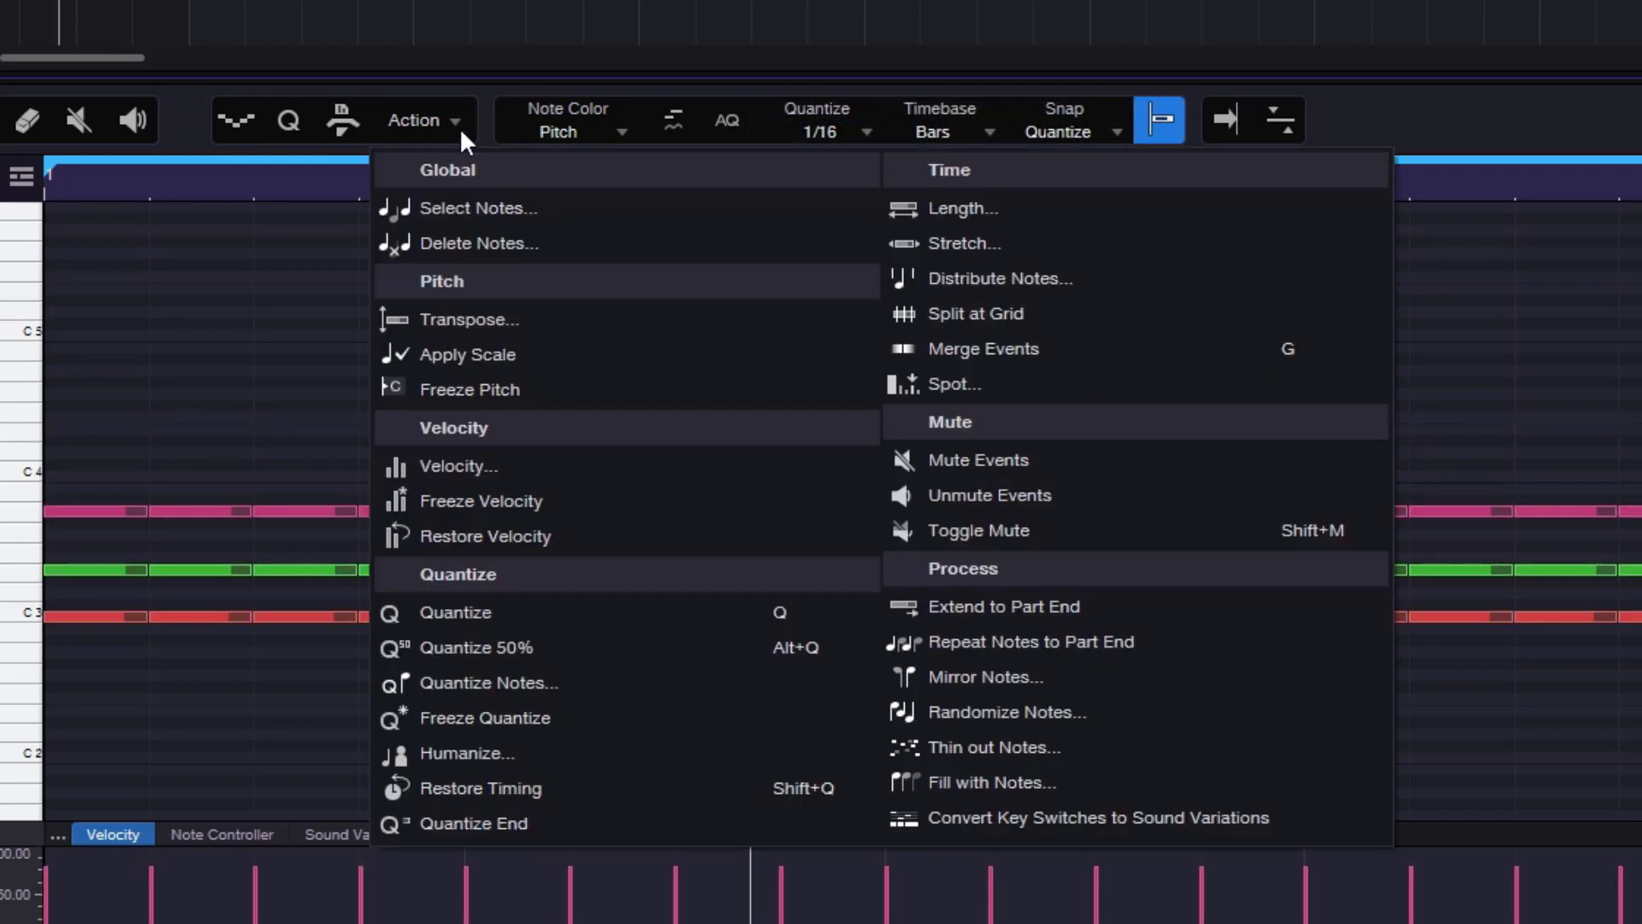
{"action": "left_click", "coordinate": [505, 207]}
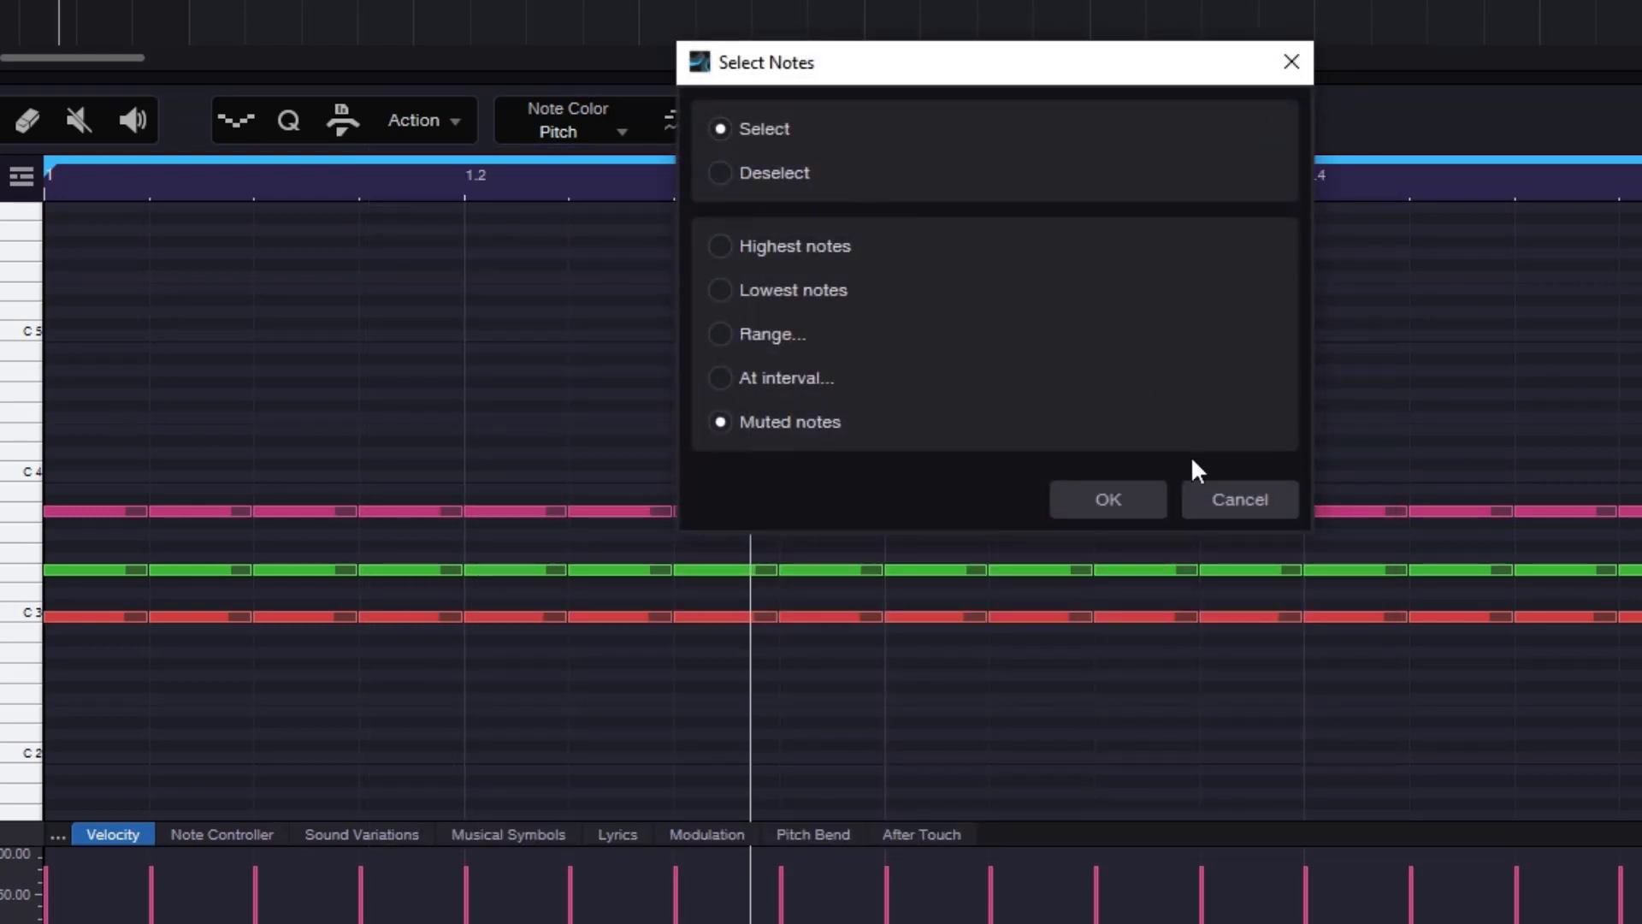
{"action": "left_click", "coordinate": [1228, 499]}
Transpose all the chord notes to a single pitch with Set all to at C 3
{"action": "left_click", "coordinate": [462, 124]}
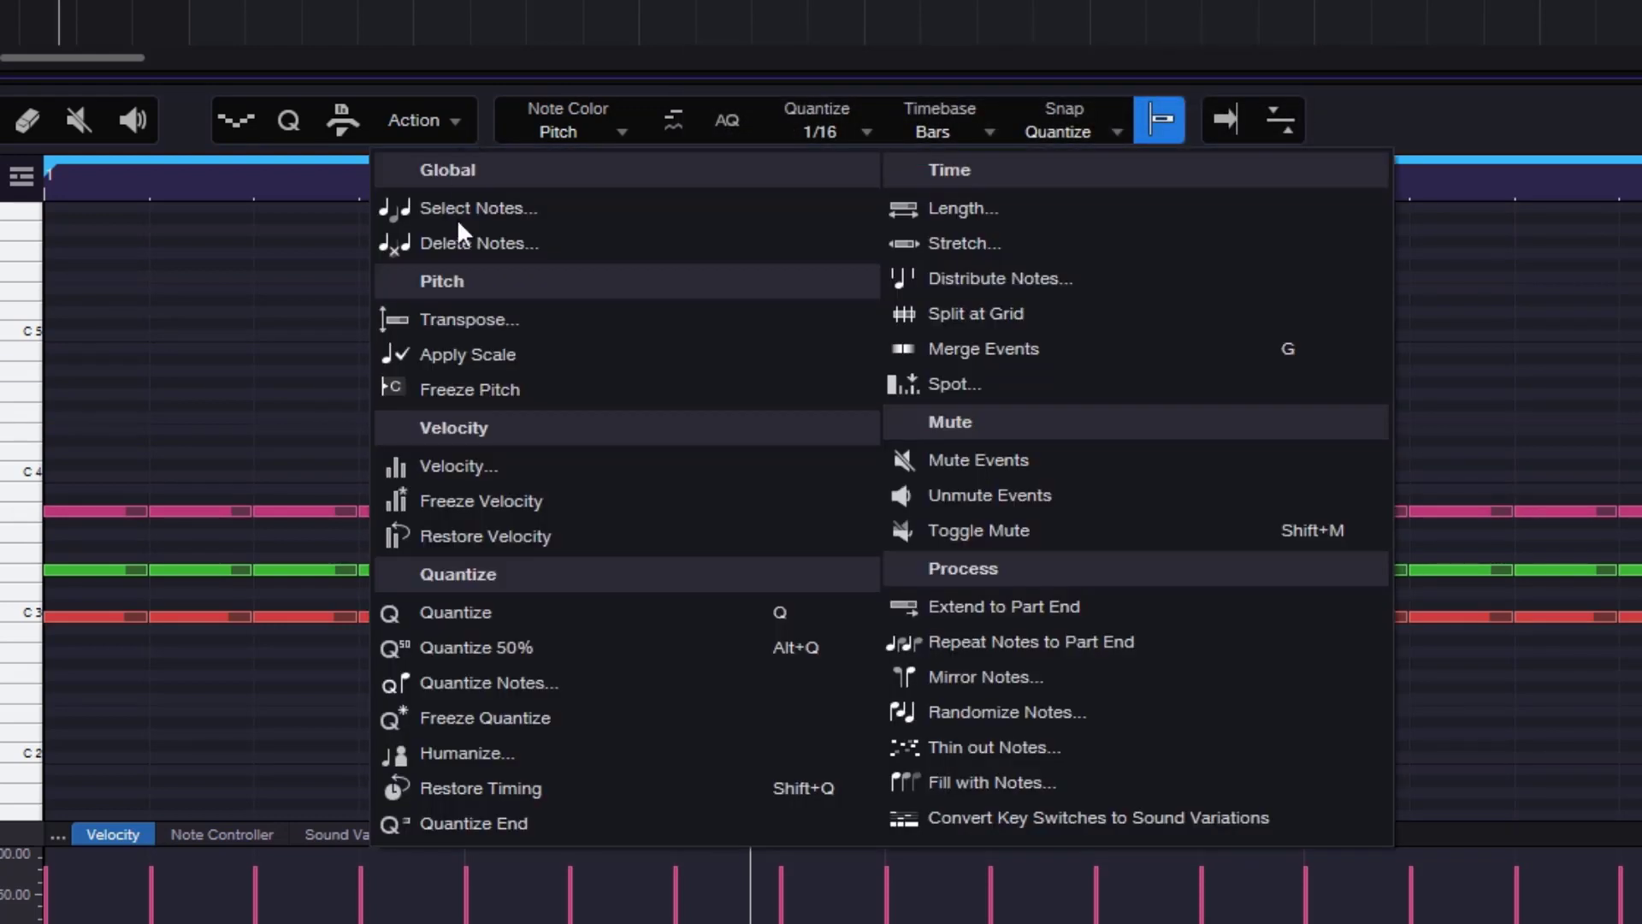
{"action": "left_click", "coordinate": [499, 325]}
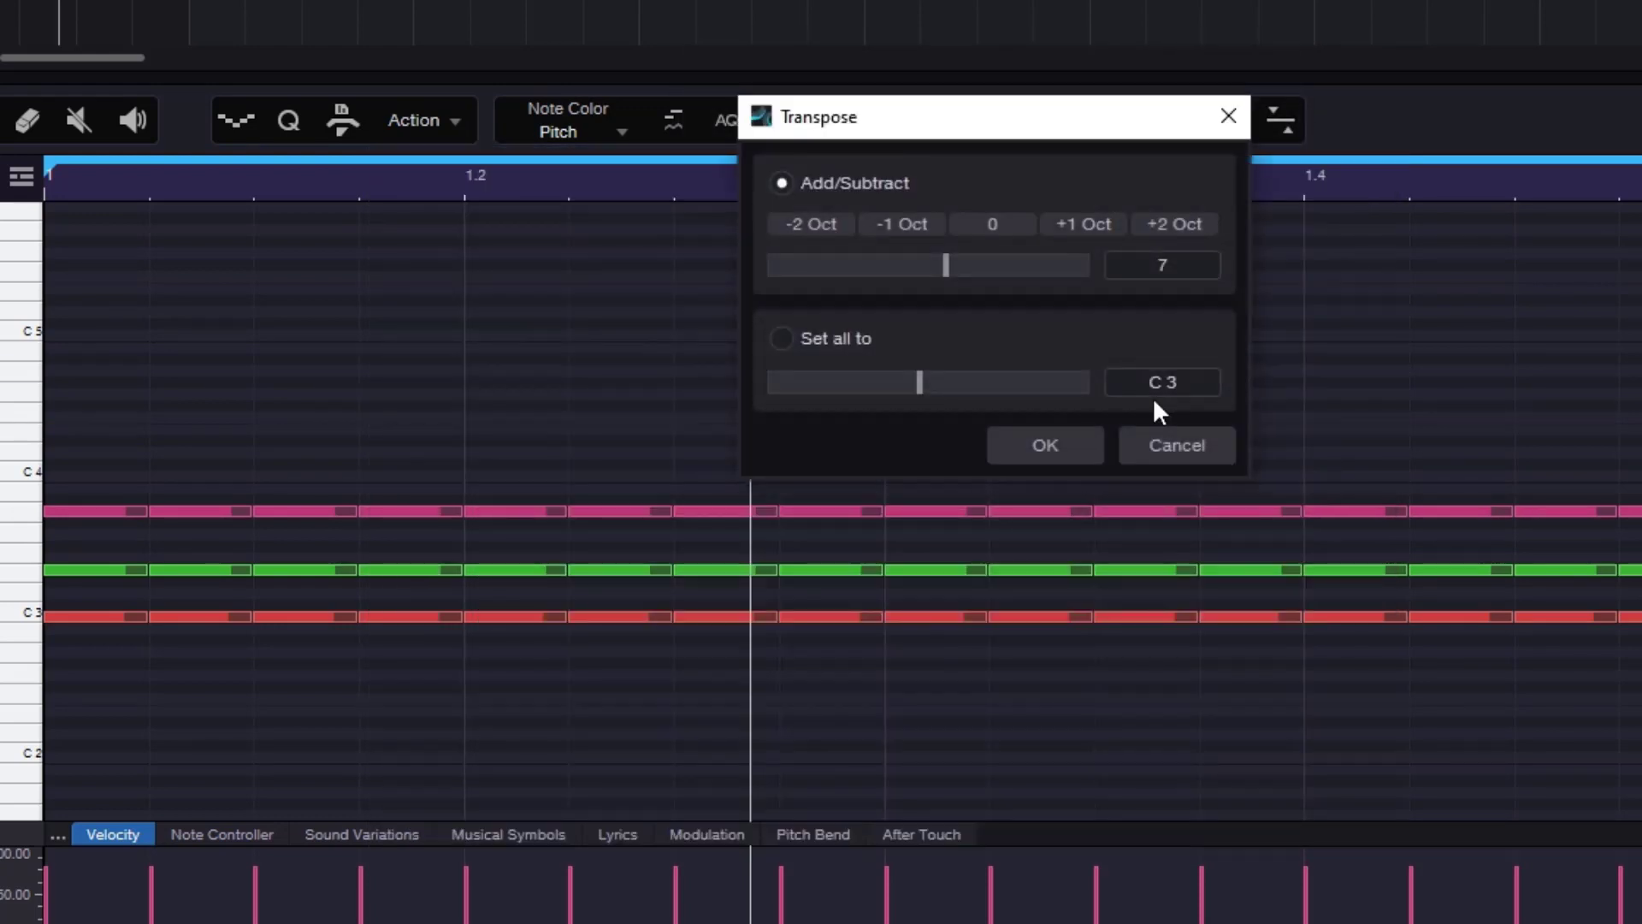
{"action": "left_click", "coordinate": [823, 342]}
{"action": "left_click_drag", "start_coordinate": [988, 141], "coordinate": [1068, 0]}
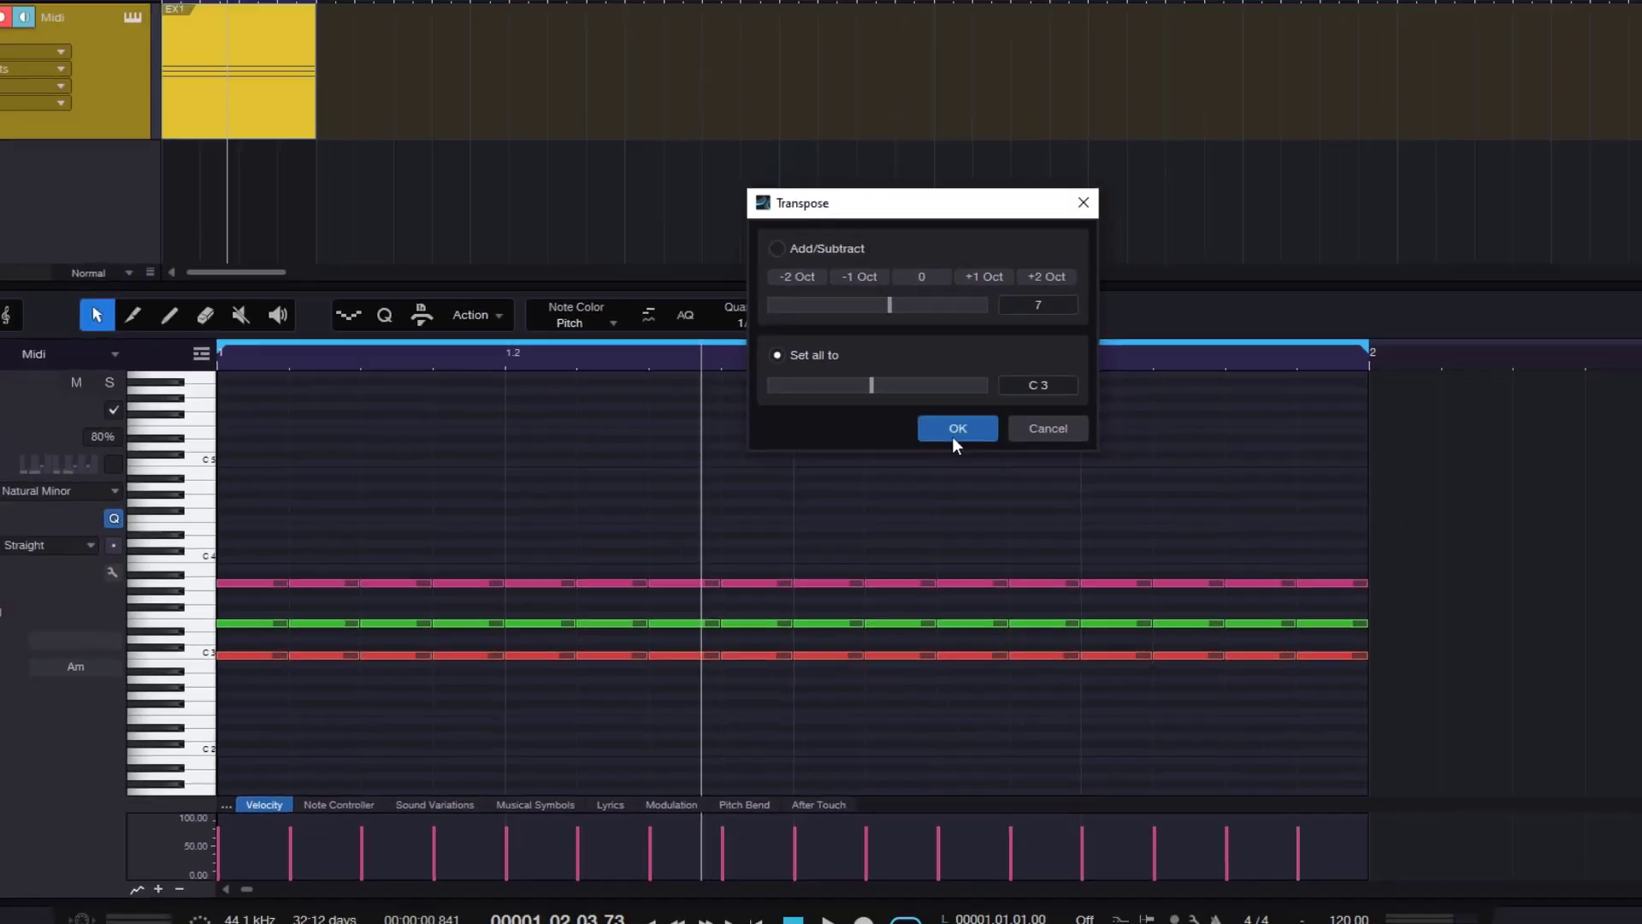
{"action": "left_click", "coordinate": [952, 429]}
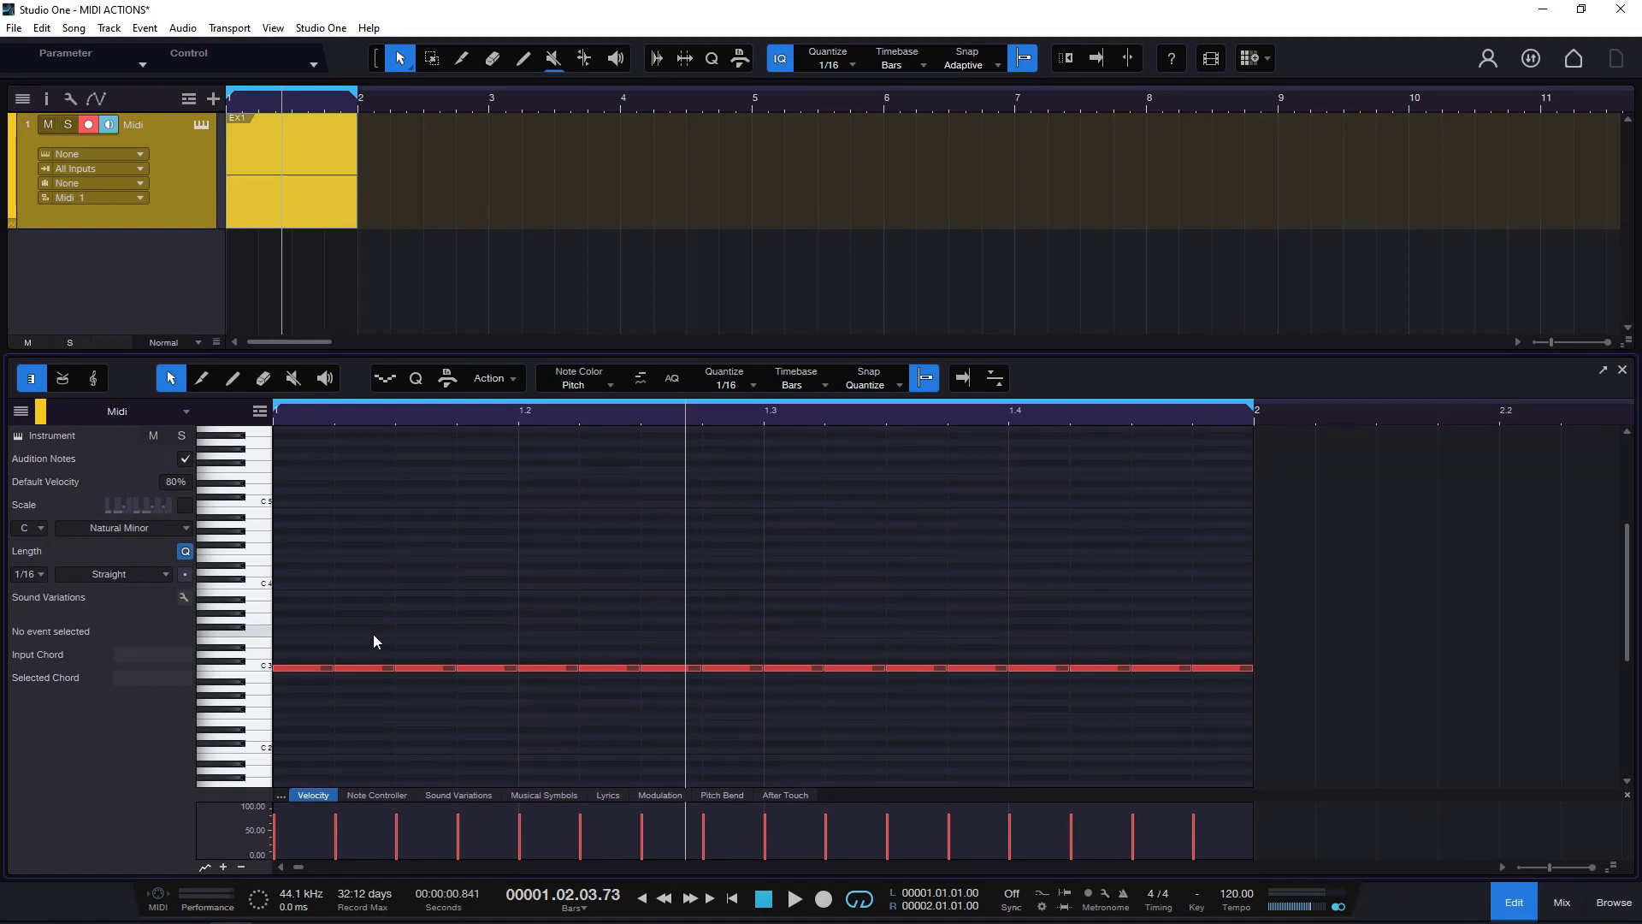
Pull stacked C 3 notes at the start of the bar upward to separate them, and undo back to the three-note chords
{"action": "left_click_drag", "start_coordinate": [305, 665], "coordinate": [311, 579]}
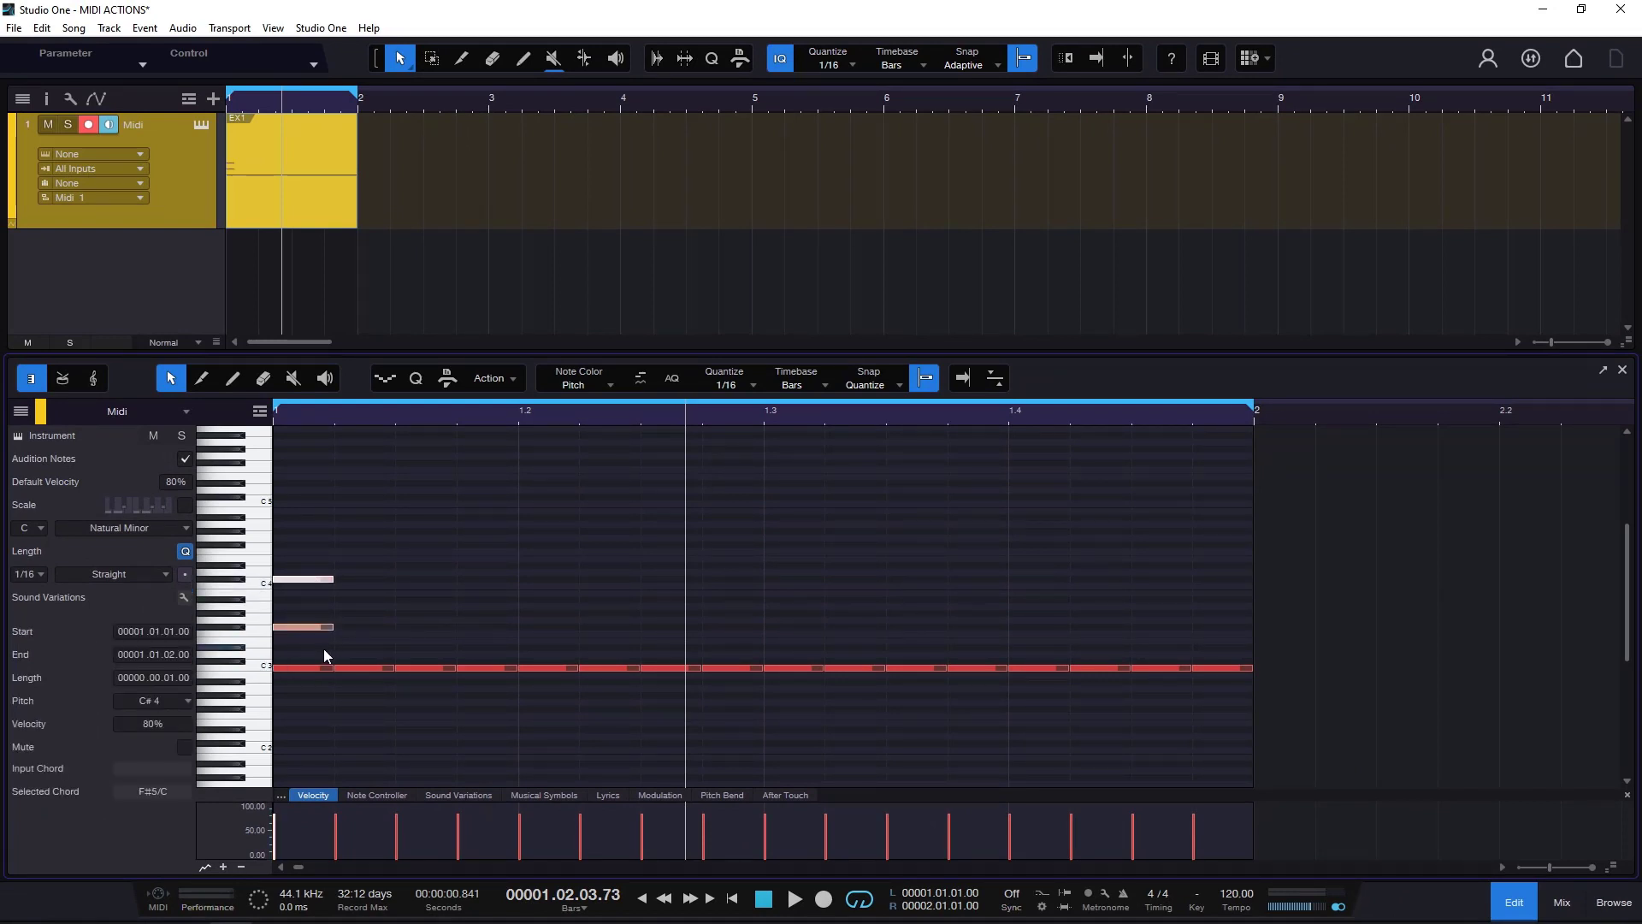
{"action": "key", "text": "ctrl+z"}
{"action": "key", "text": "ctrl+z"}
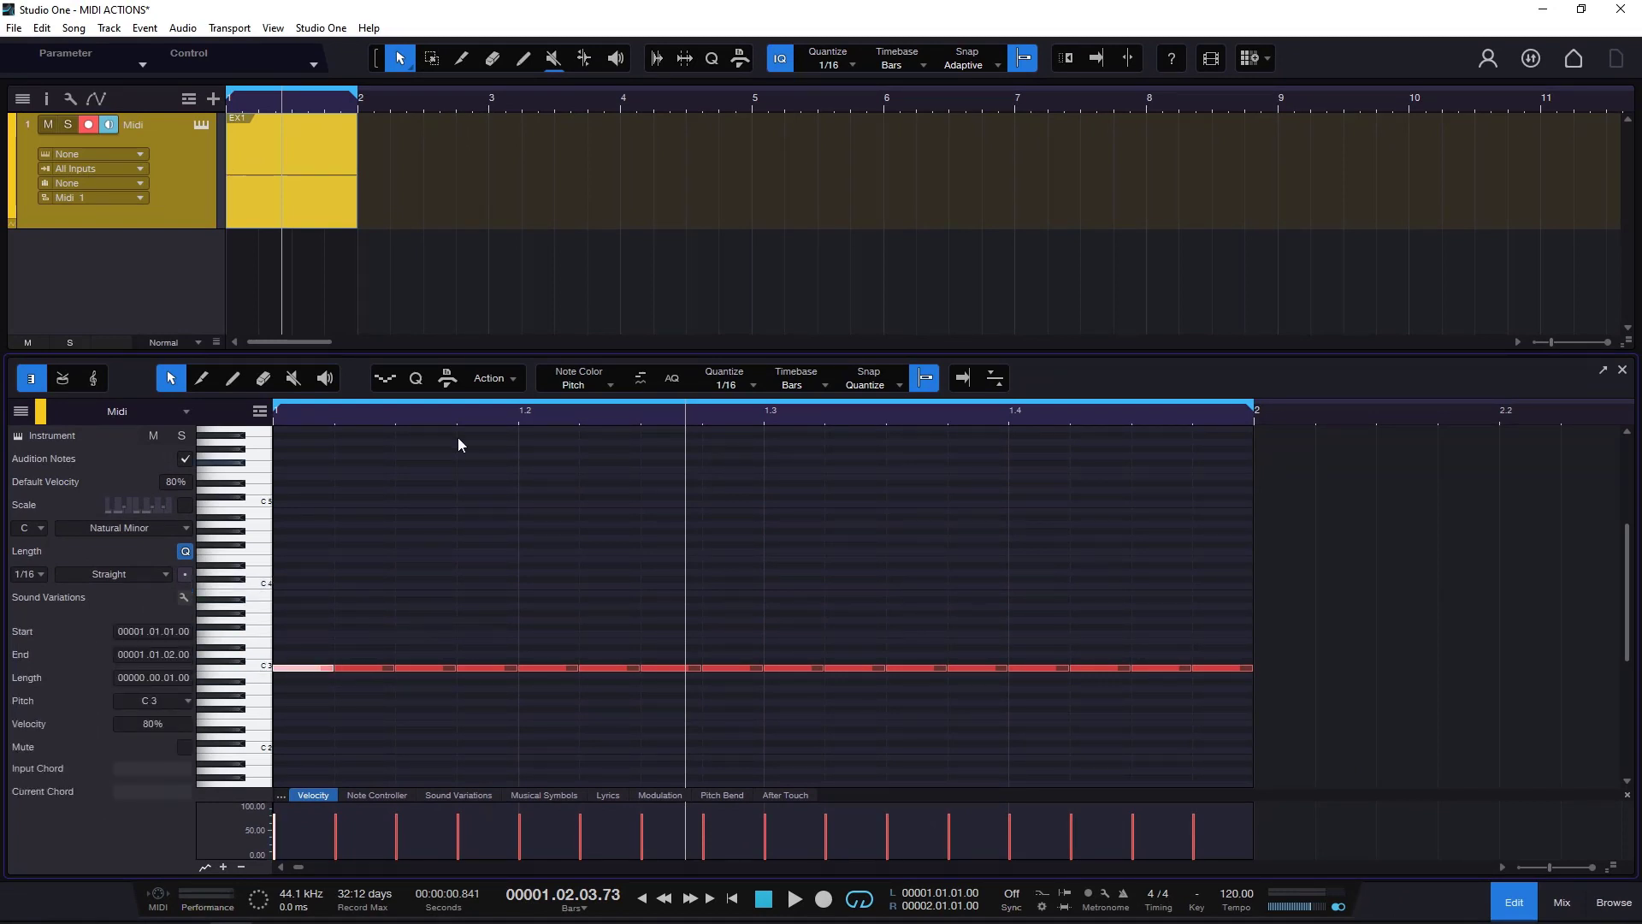
{"action": "left_click", "coordinate": [510, 377]}
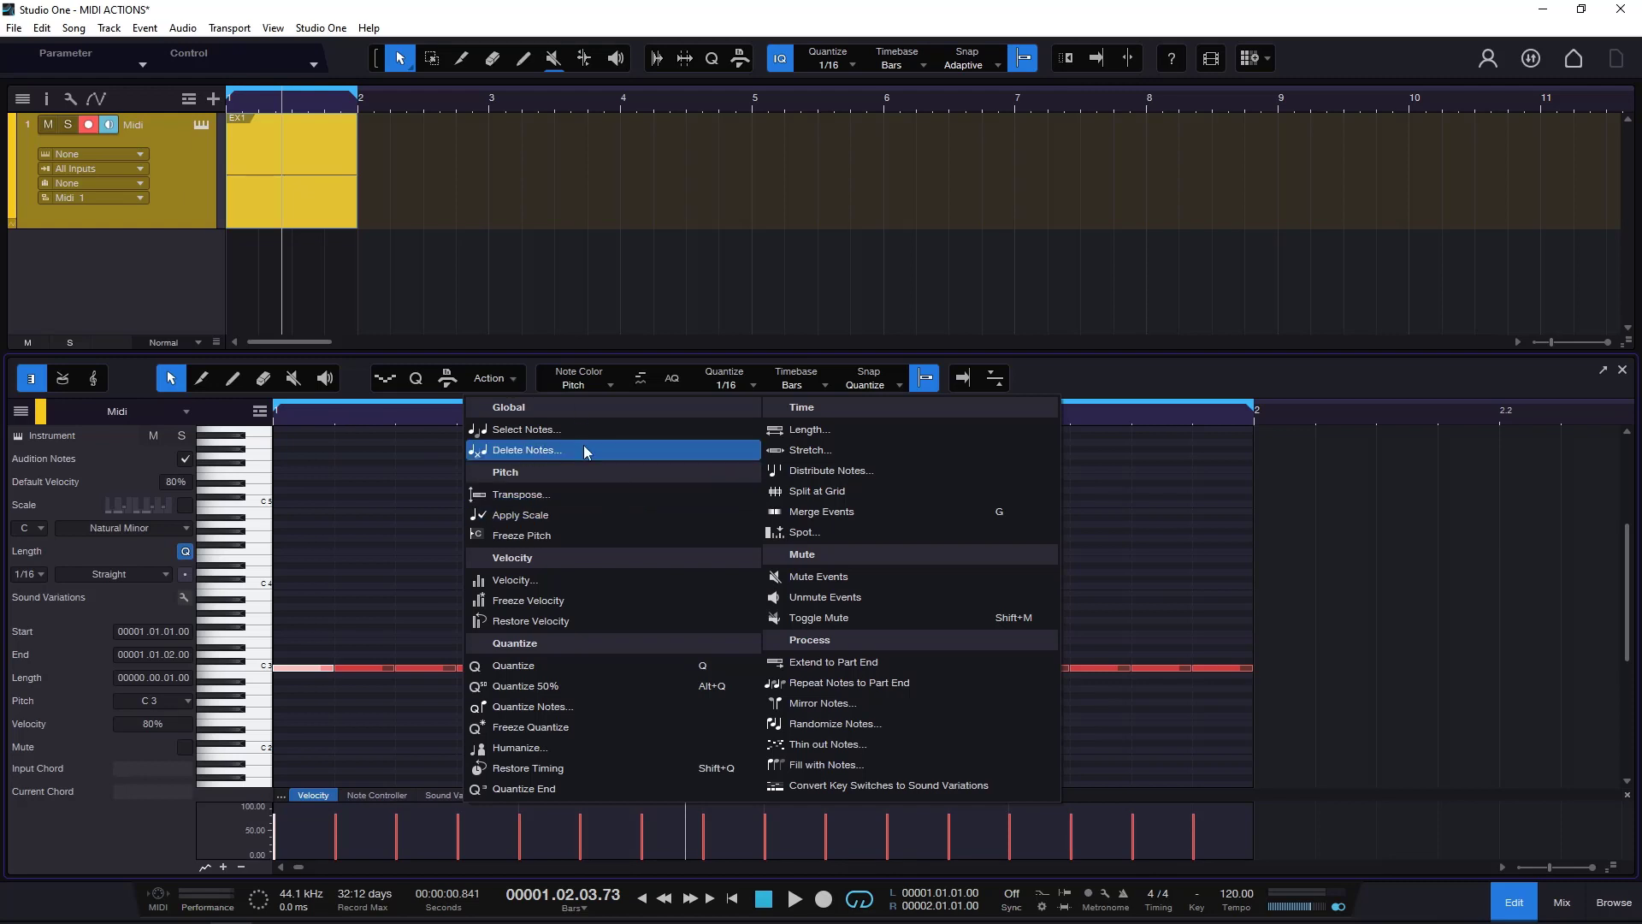
{"action": "left_click", "coordinate": [377, 590]}
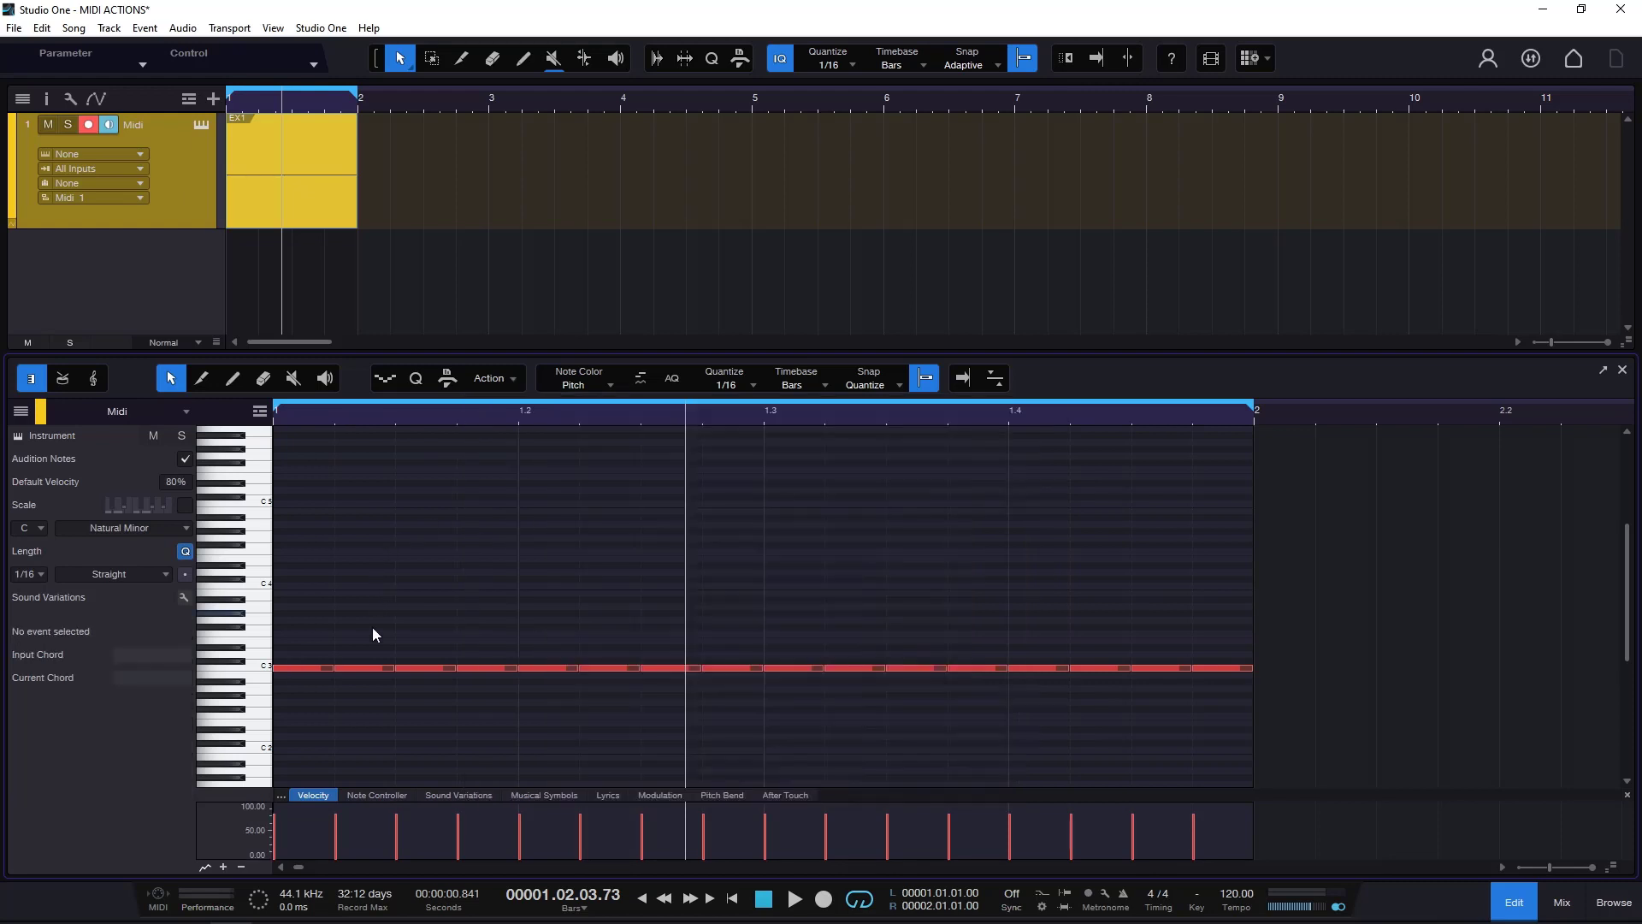
{"action": "key", "text": "ctrl+z"}
Delete selected chord notes along the bar to leave a mostly single-note line alternating between the three pitches
{"action": "left_click_drag", "start_coordinate": [308, 543], "coordinate": [376, 643]}
{"action": "key", "text": "Delete"}
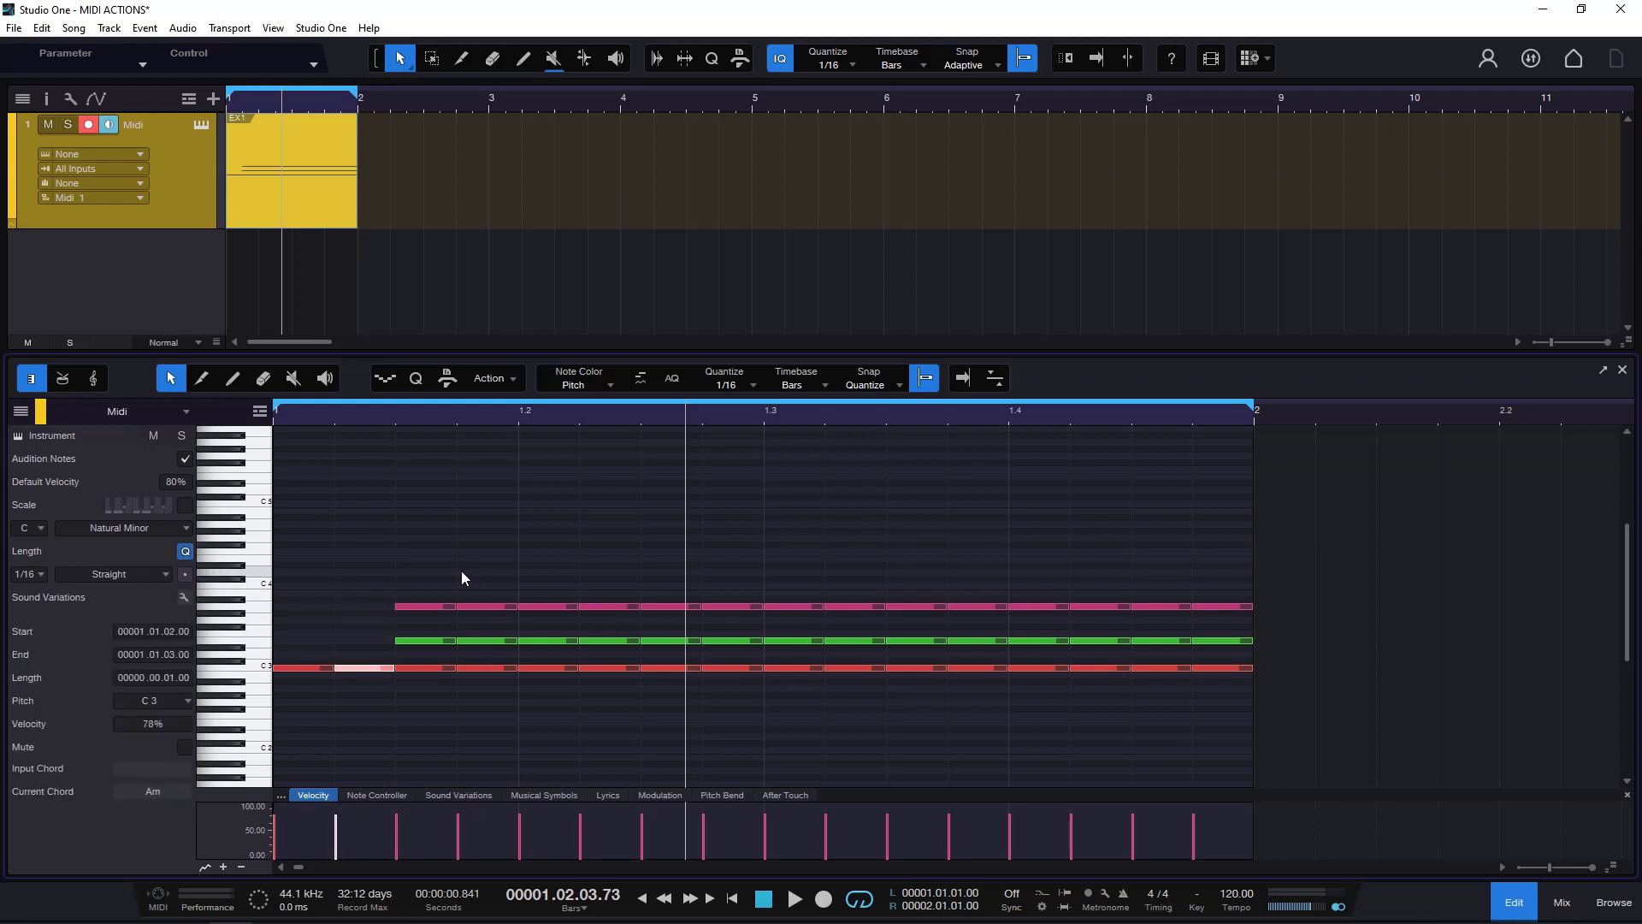
{"action": "left_click", "coordinate": [460, 572]}
{"action": "left_click_drag", "start_coordinate": [396, 725], "coordinate": [429, 641]}
{"action": "key", "text": "Delete"}
{"action": "left_click_drag", "start_coordinate": [485, 555], "coordinate": [602, 622]}
{"action": "key", "text": "Delete"}
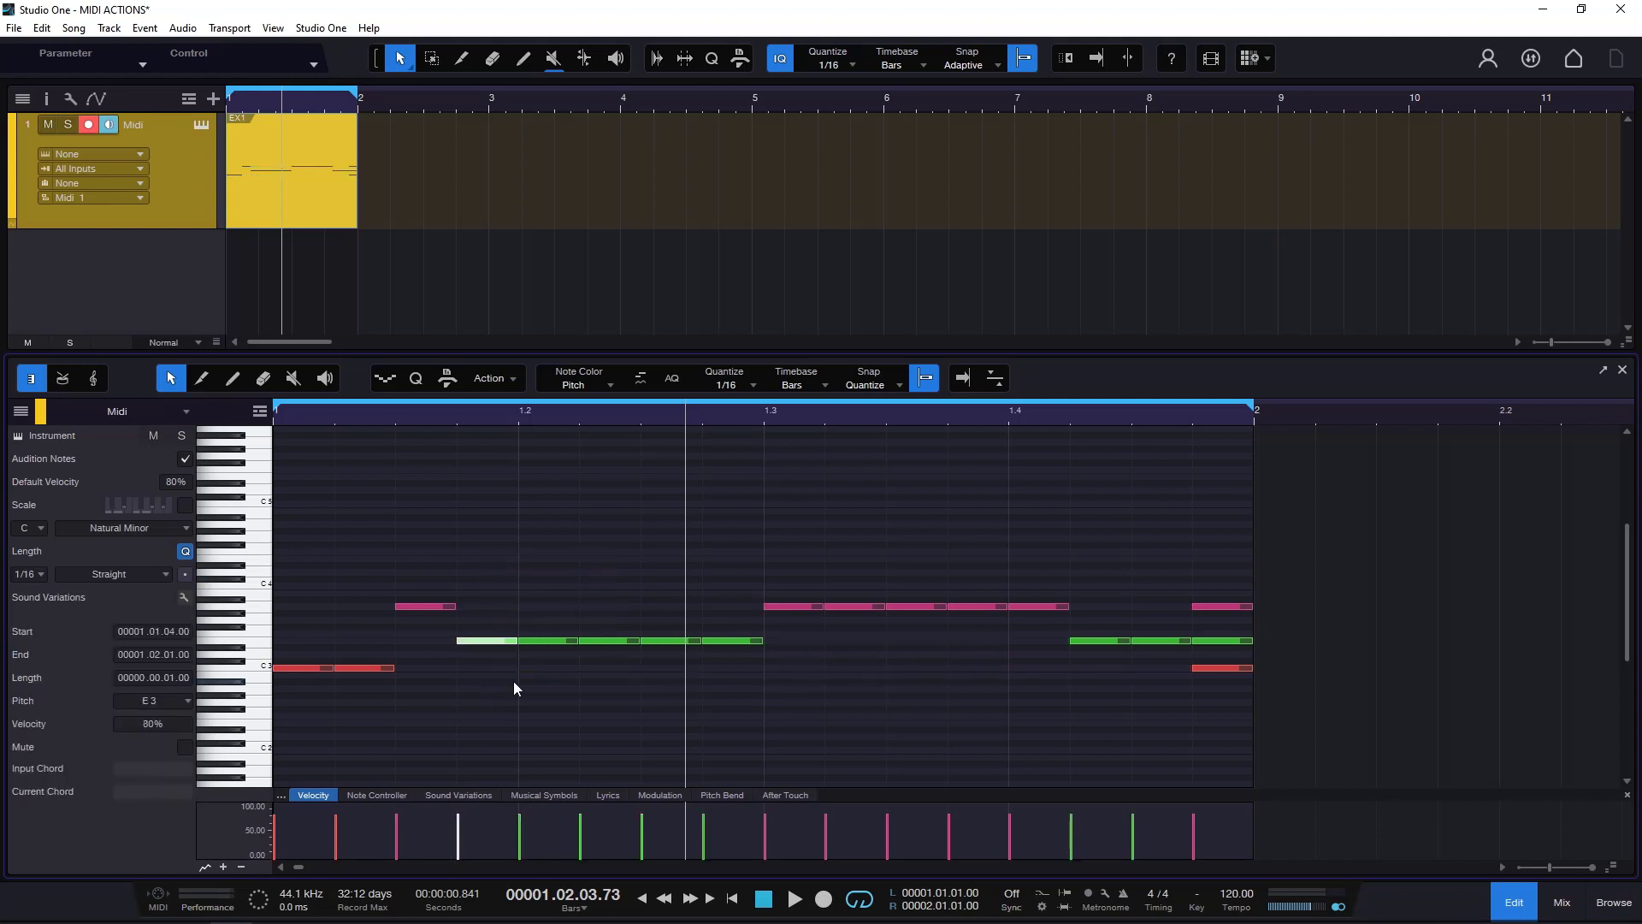
Select the two E 3 notes after beat 1.2 and one after beat 1.4, and transpose them with Set all to at C 3
{"action": "left_click_drag", "start_coordinate": [578, 555], "coordinate": [674, 663]}
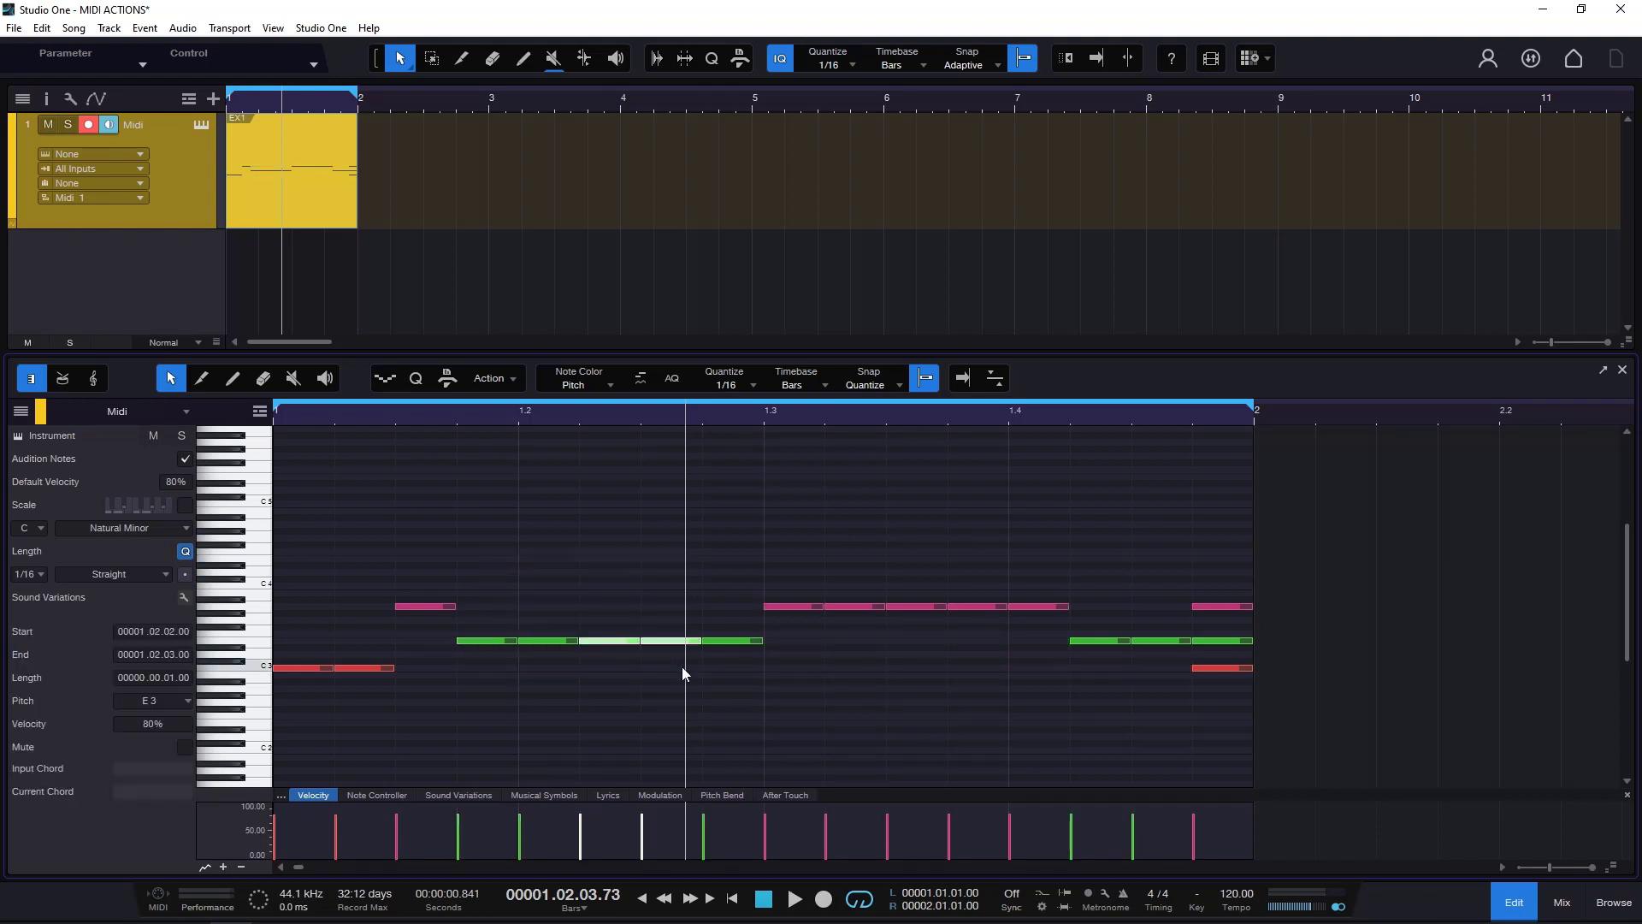
{"action": "left_click_drag", "start_coordinate": [1152, 593], "coordinate": [1173, 669]}
{"action": "left_click", "coordinate": [498, 378]}
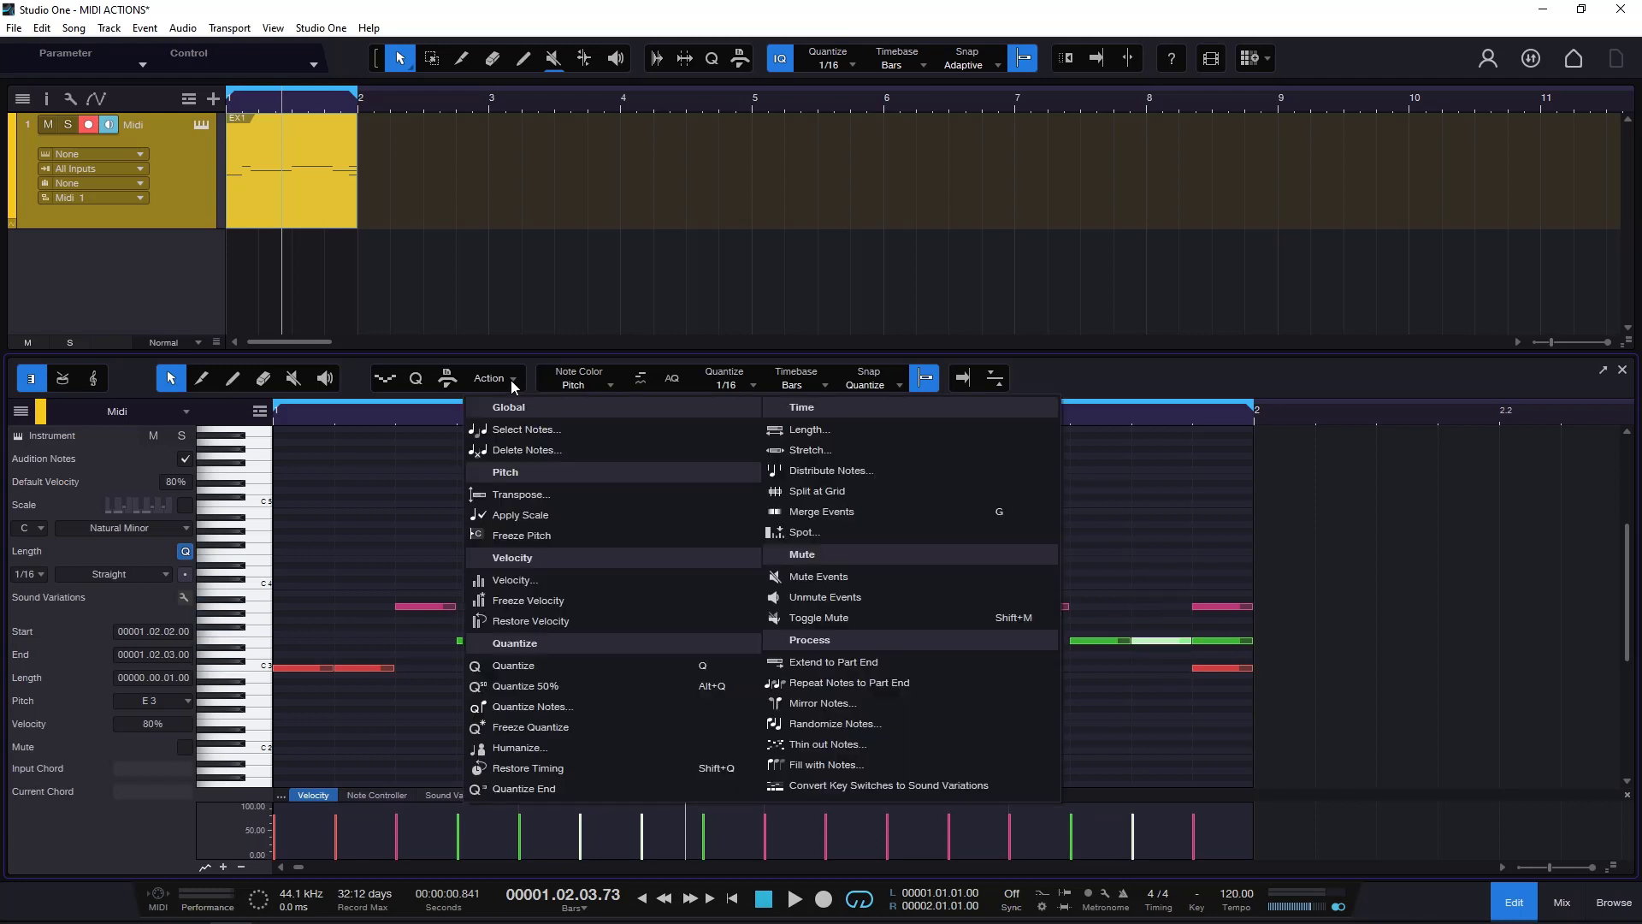
{"action": "left_click", "coordinate": [545, 498]}
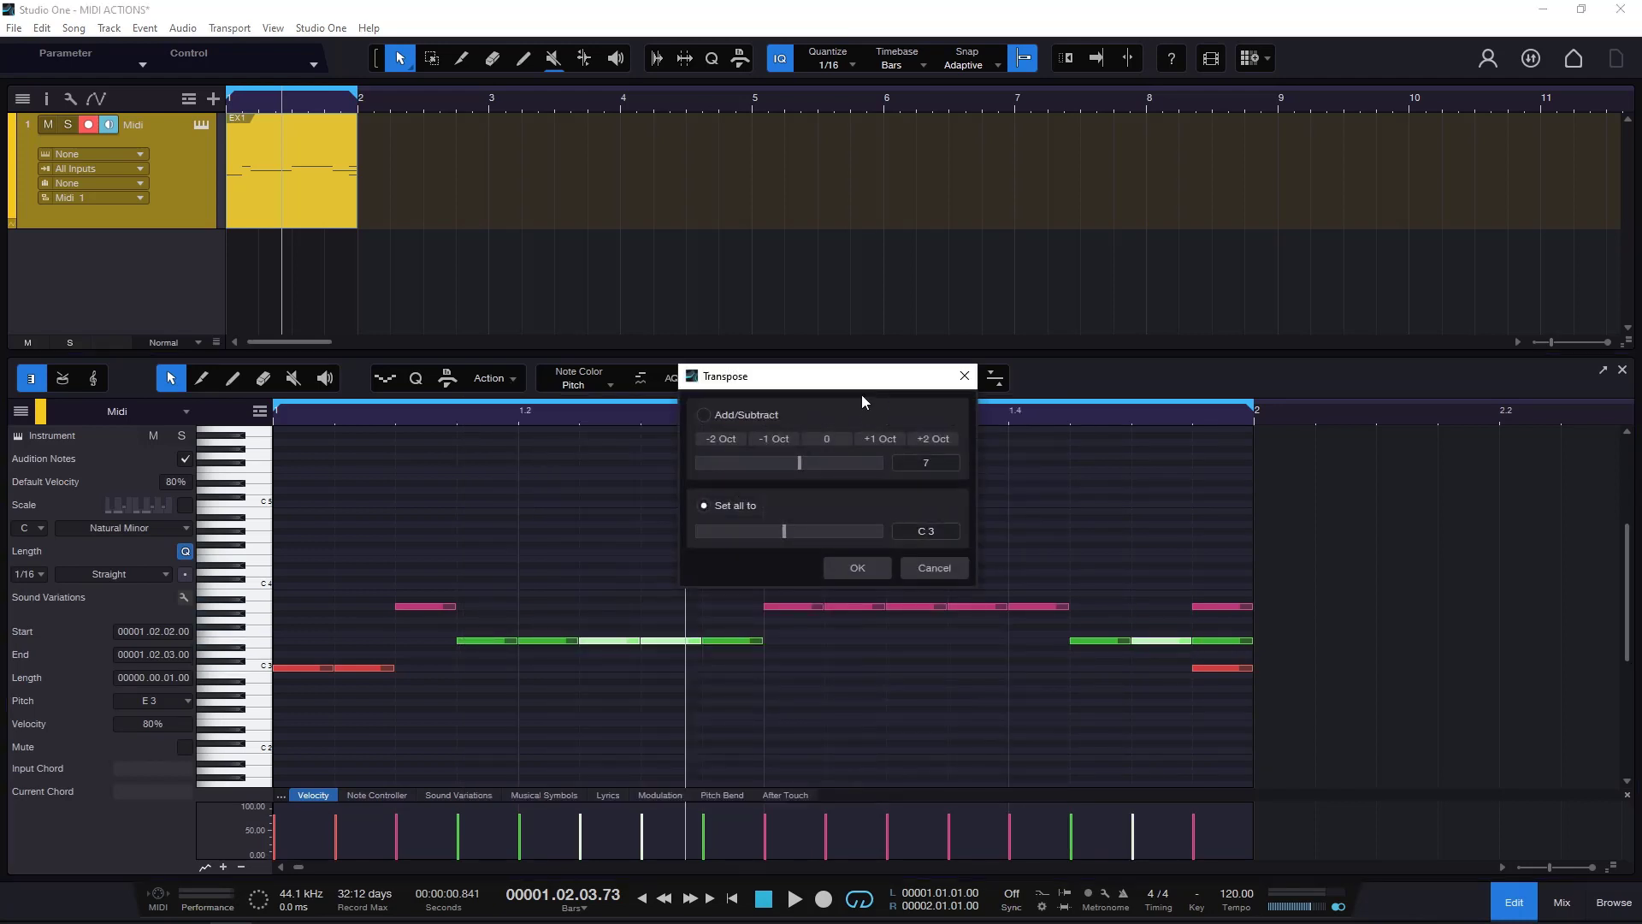
{"action": "left_click_drag", "start_coordinate": [860, 394], "coordinate": [979, 285]}
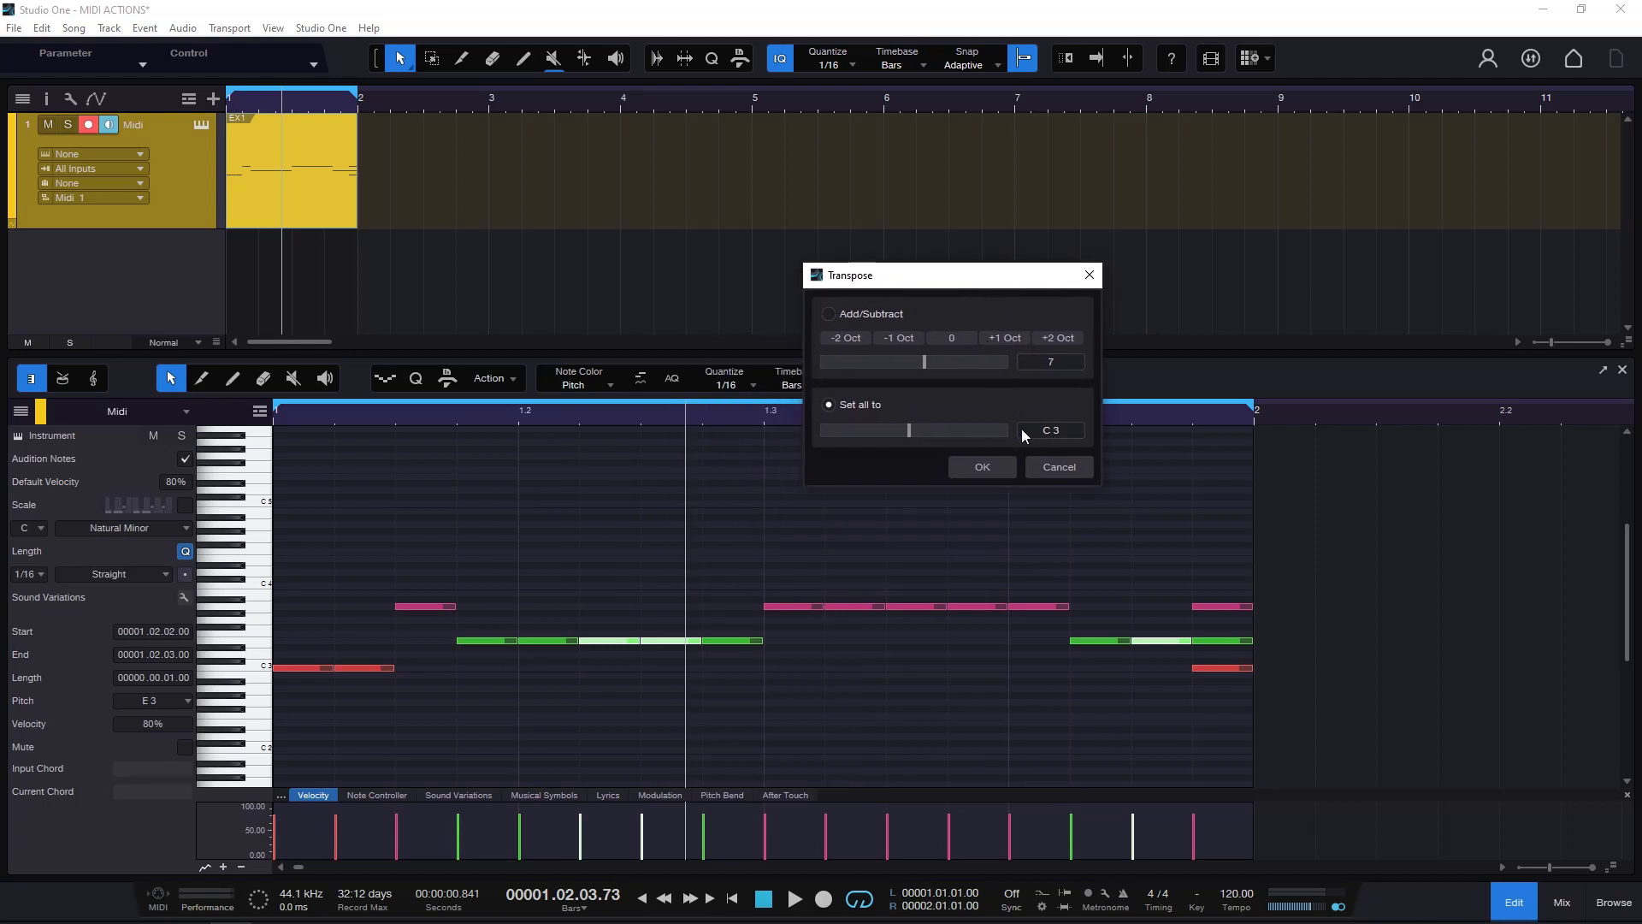
{"action": "left_click", "coordinate": [984, 467]}
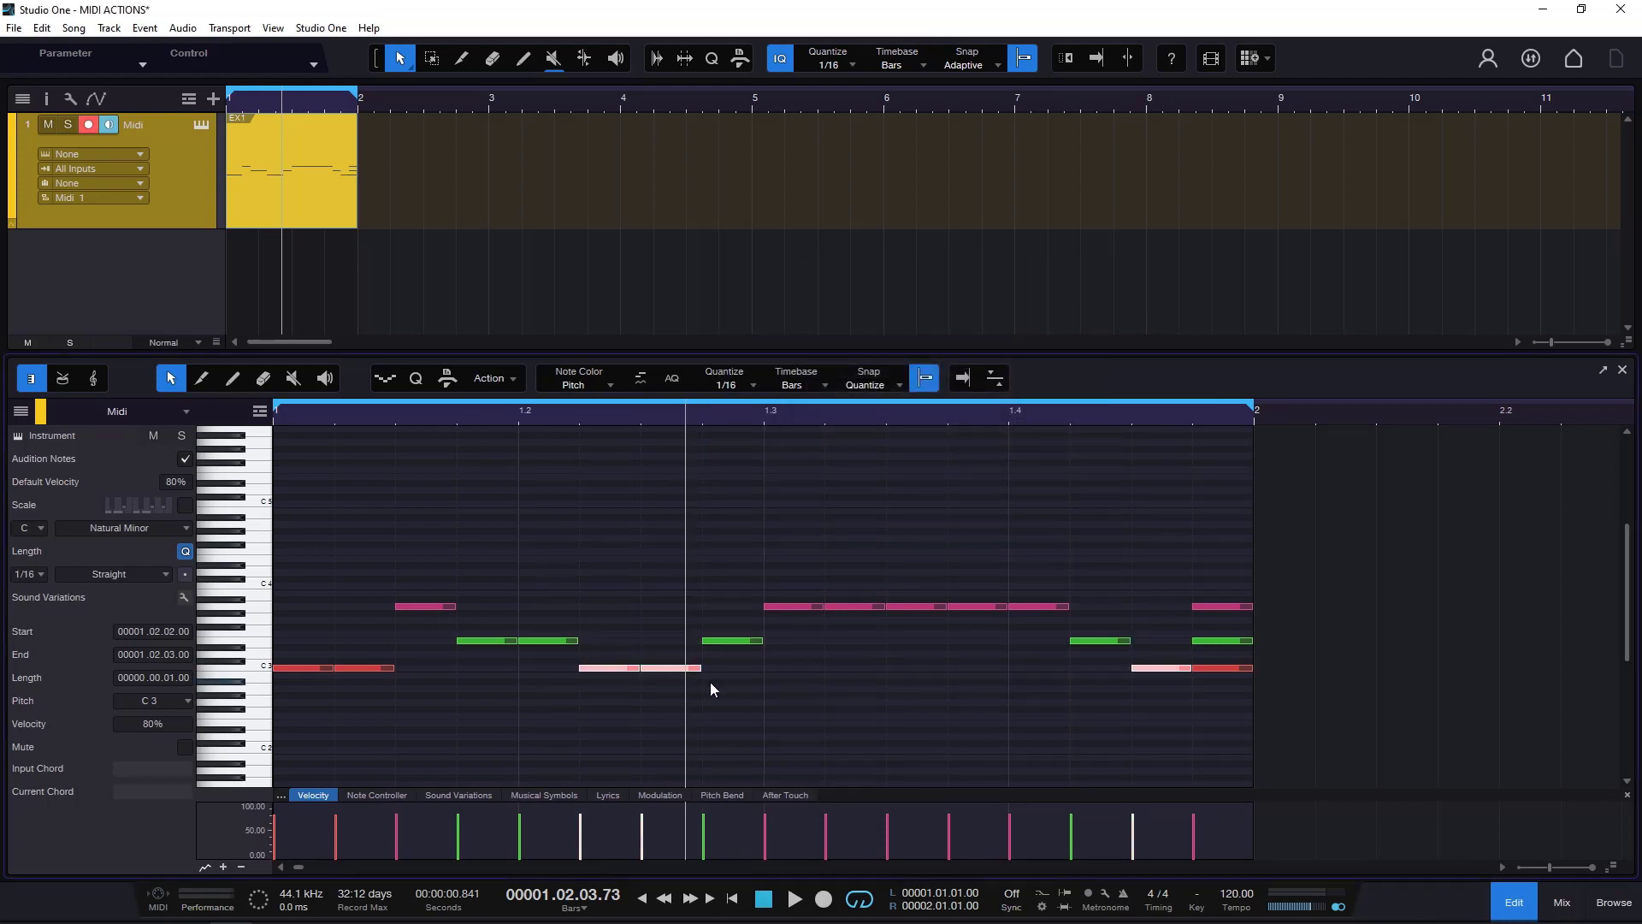
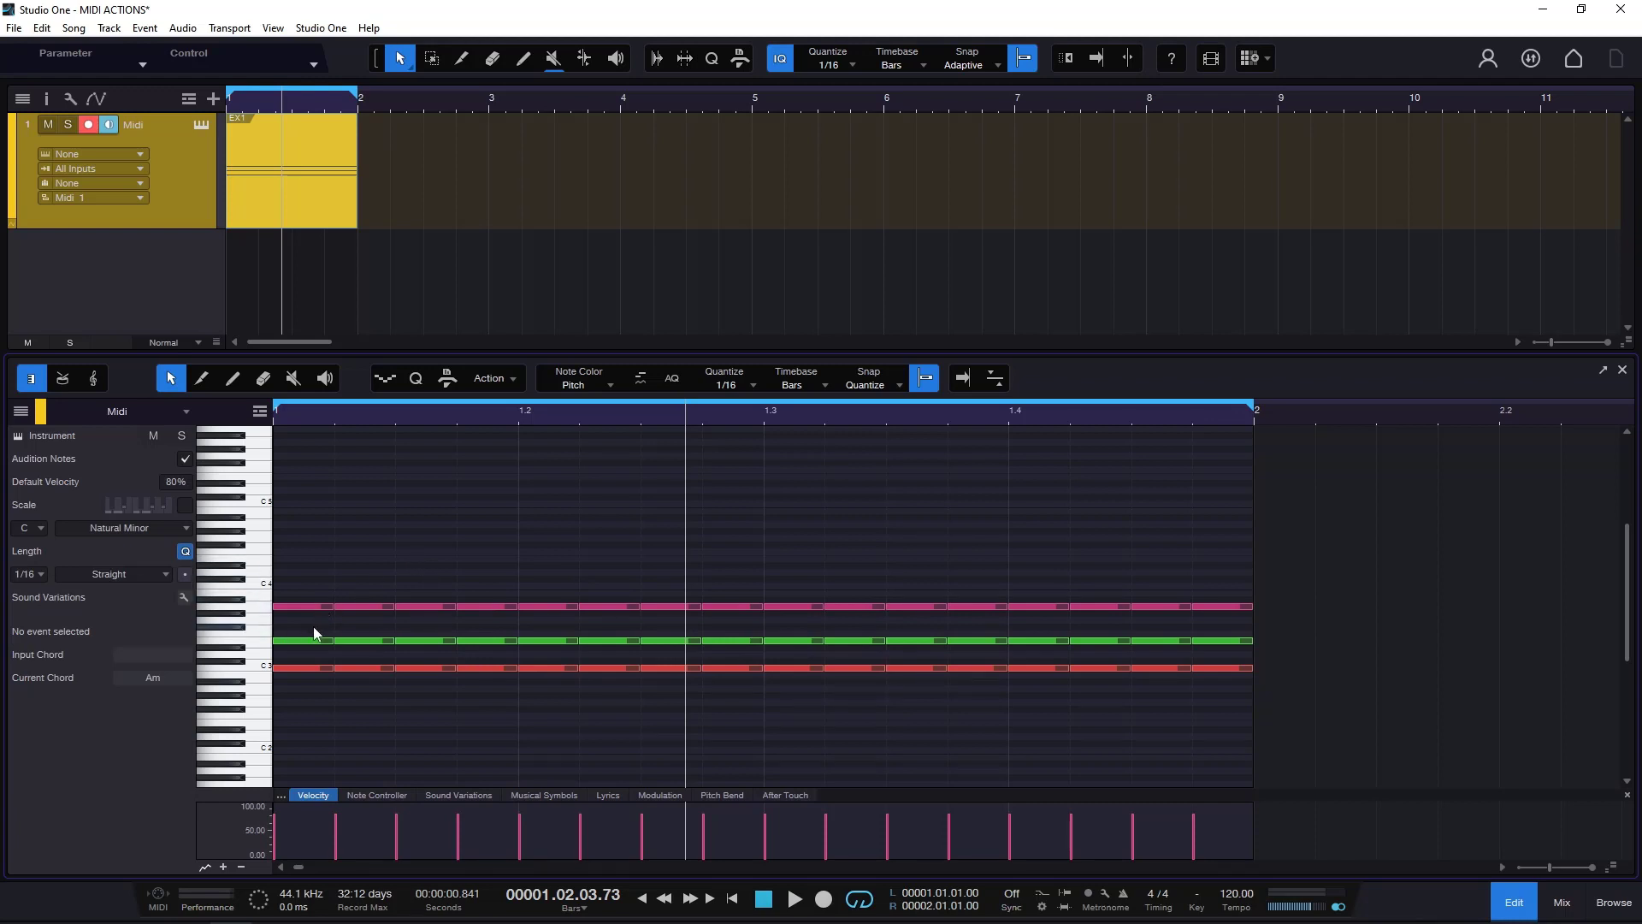
Apply the C Natural Minor scale to the chord notes with Apply Scale and undo the change
{"action": "left_click", "coordinate": [501, 379]}
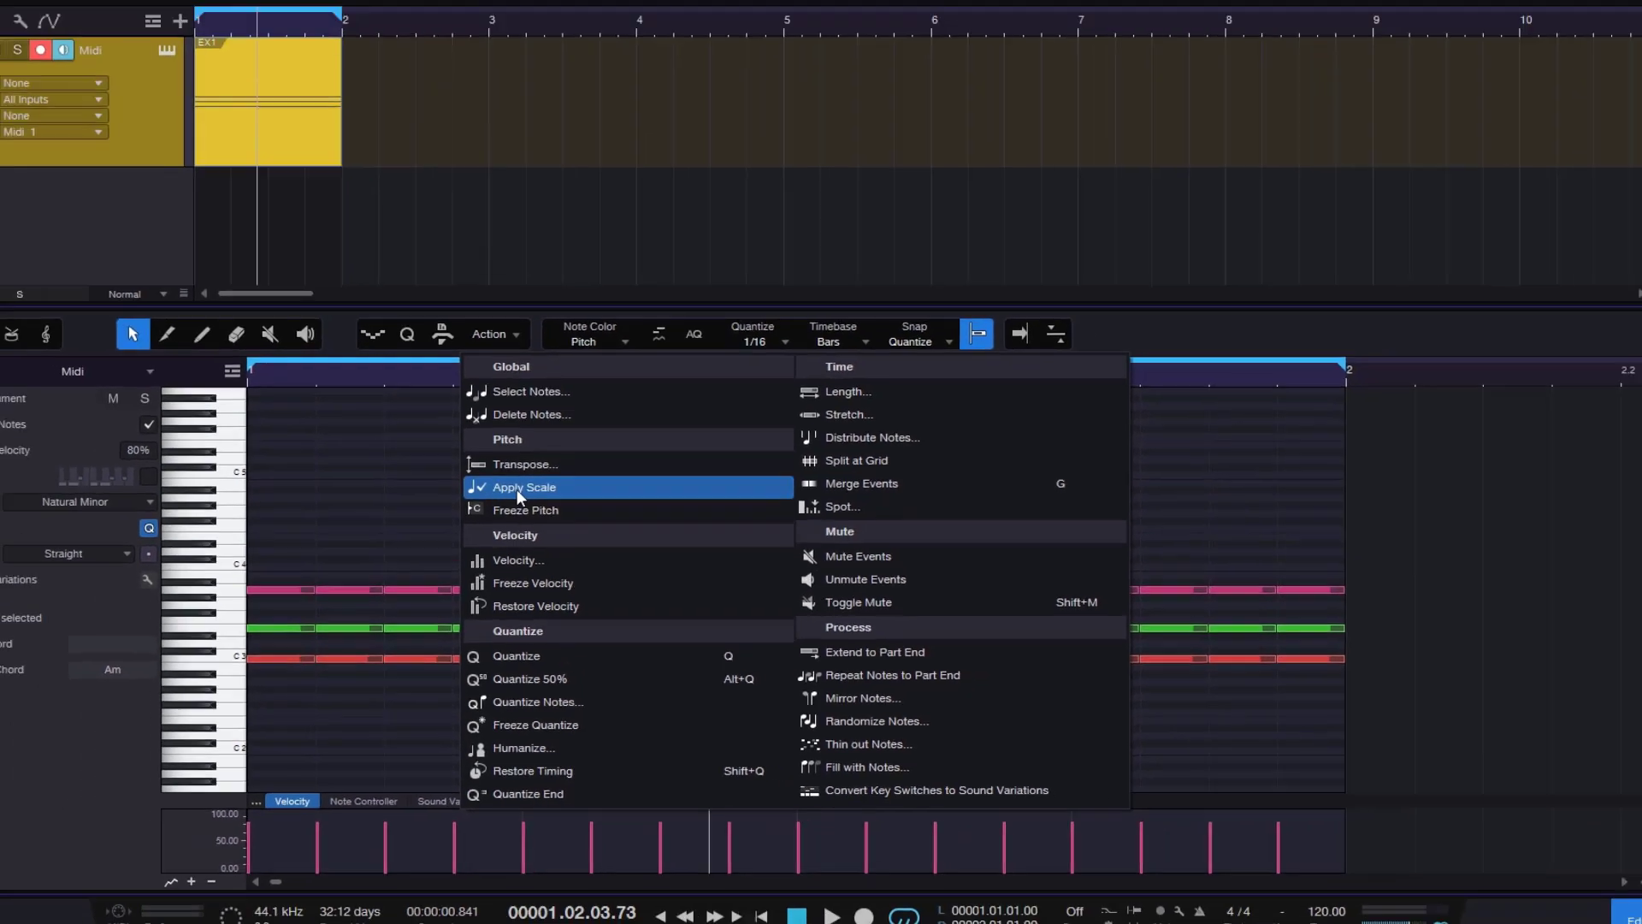
{"action": "left_click", "coordinate": [530, 362]}
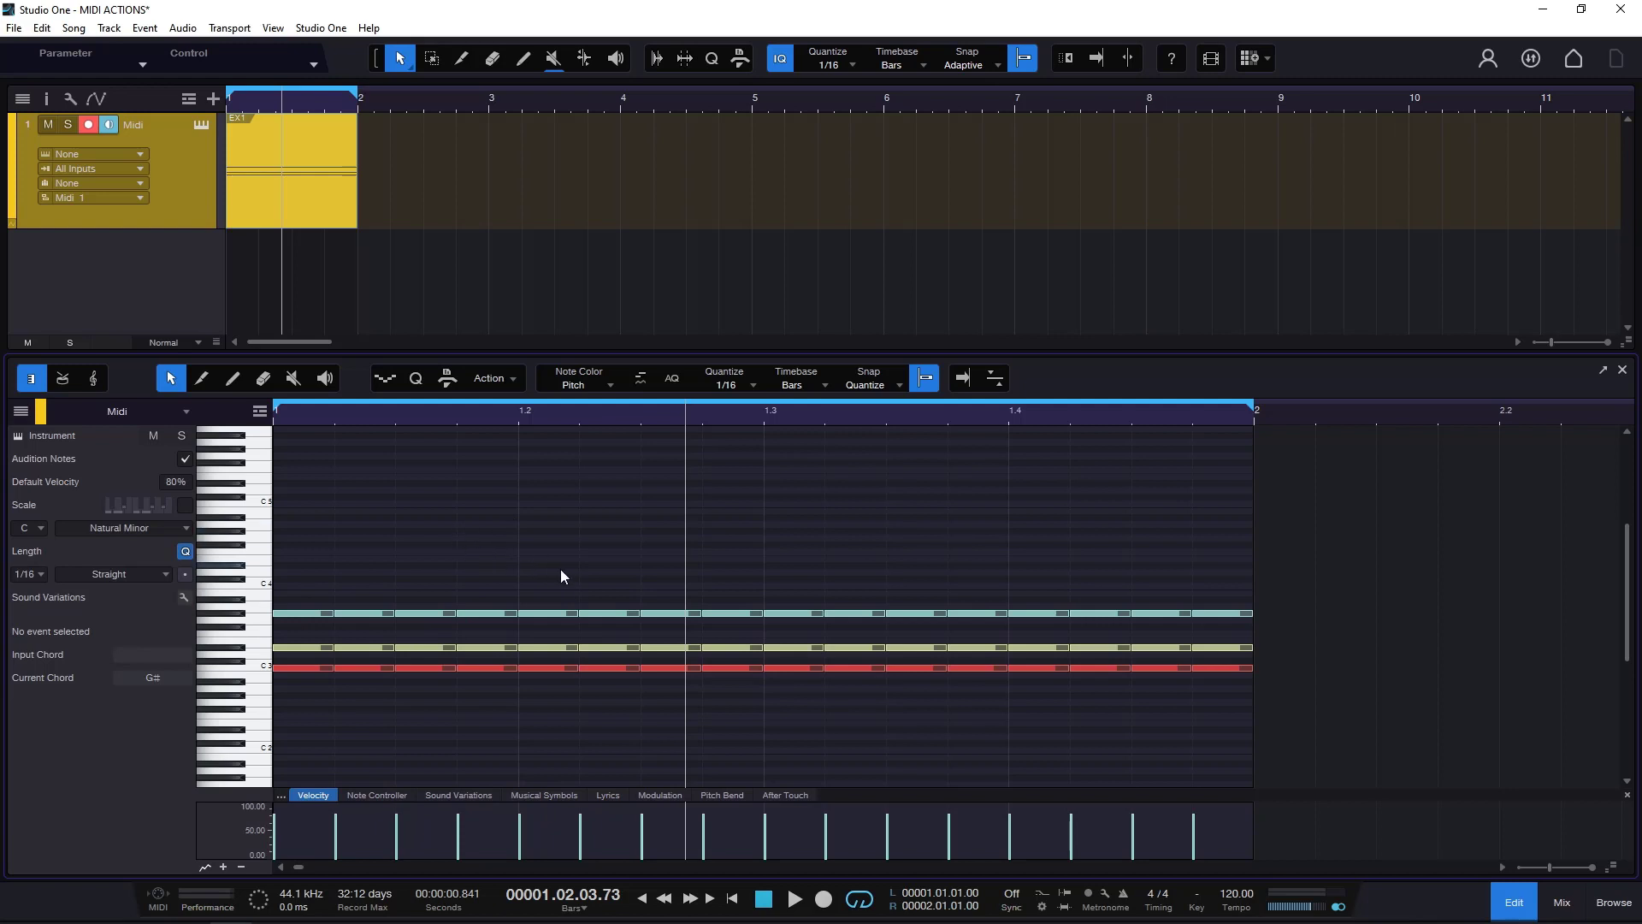
{"action": "key", "text": "ctrl+z"}
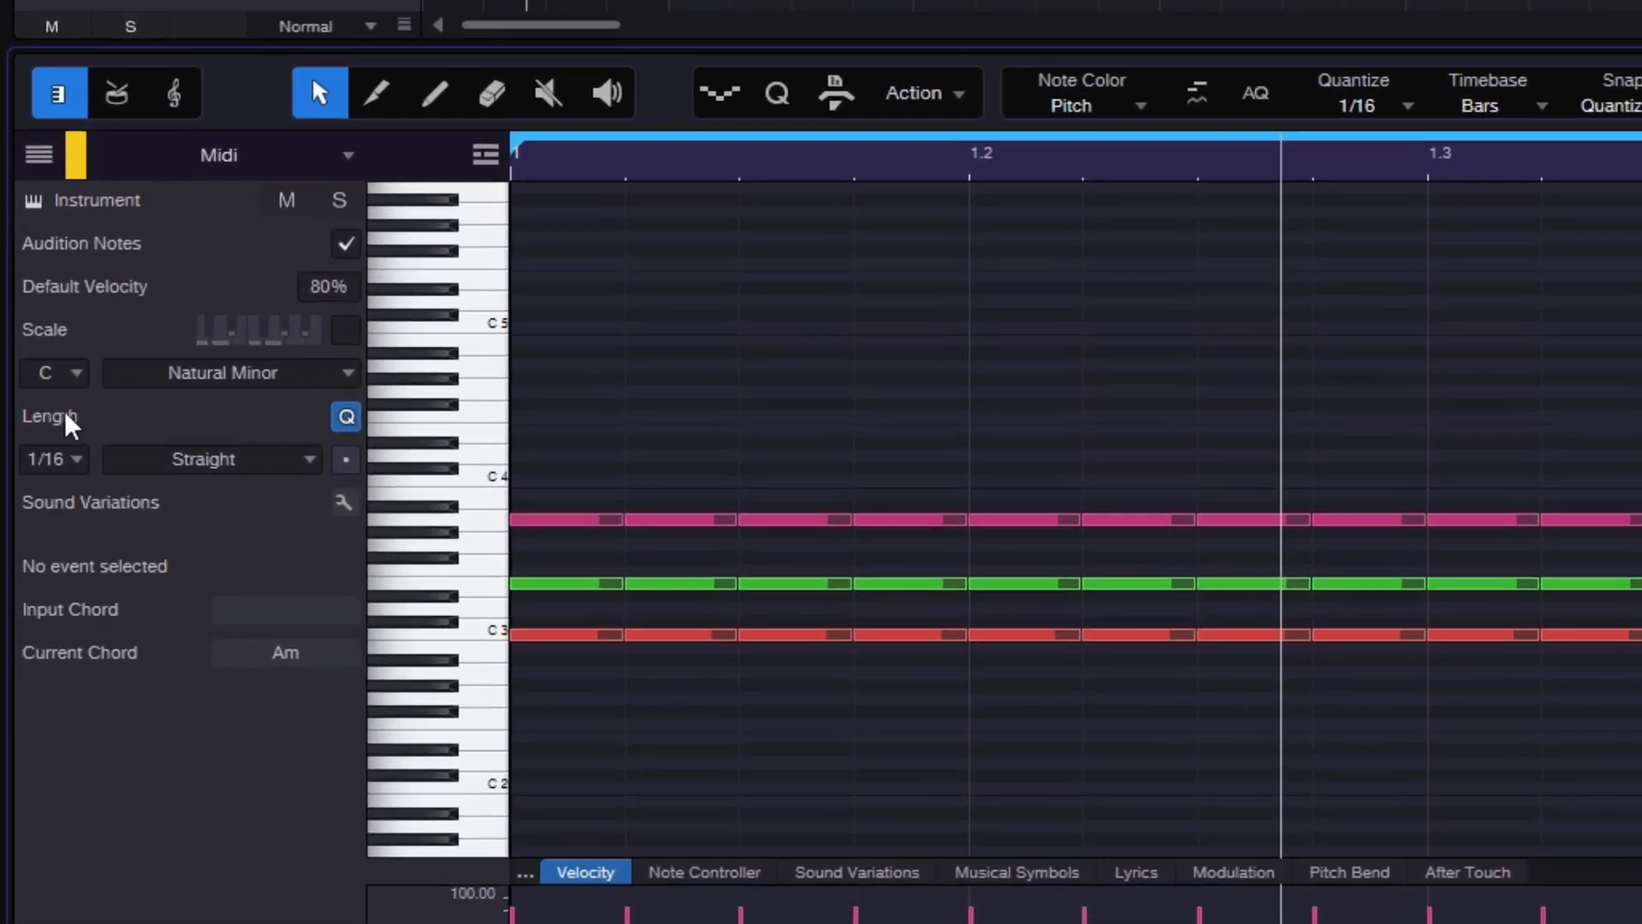
Set the editor's scale to C Chromatic and run Apply Scale on the chord notes
{"action": "left_click", "coordinate": [356, 320]}
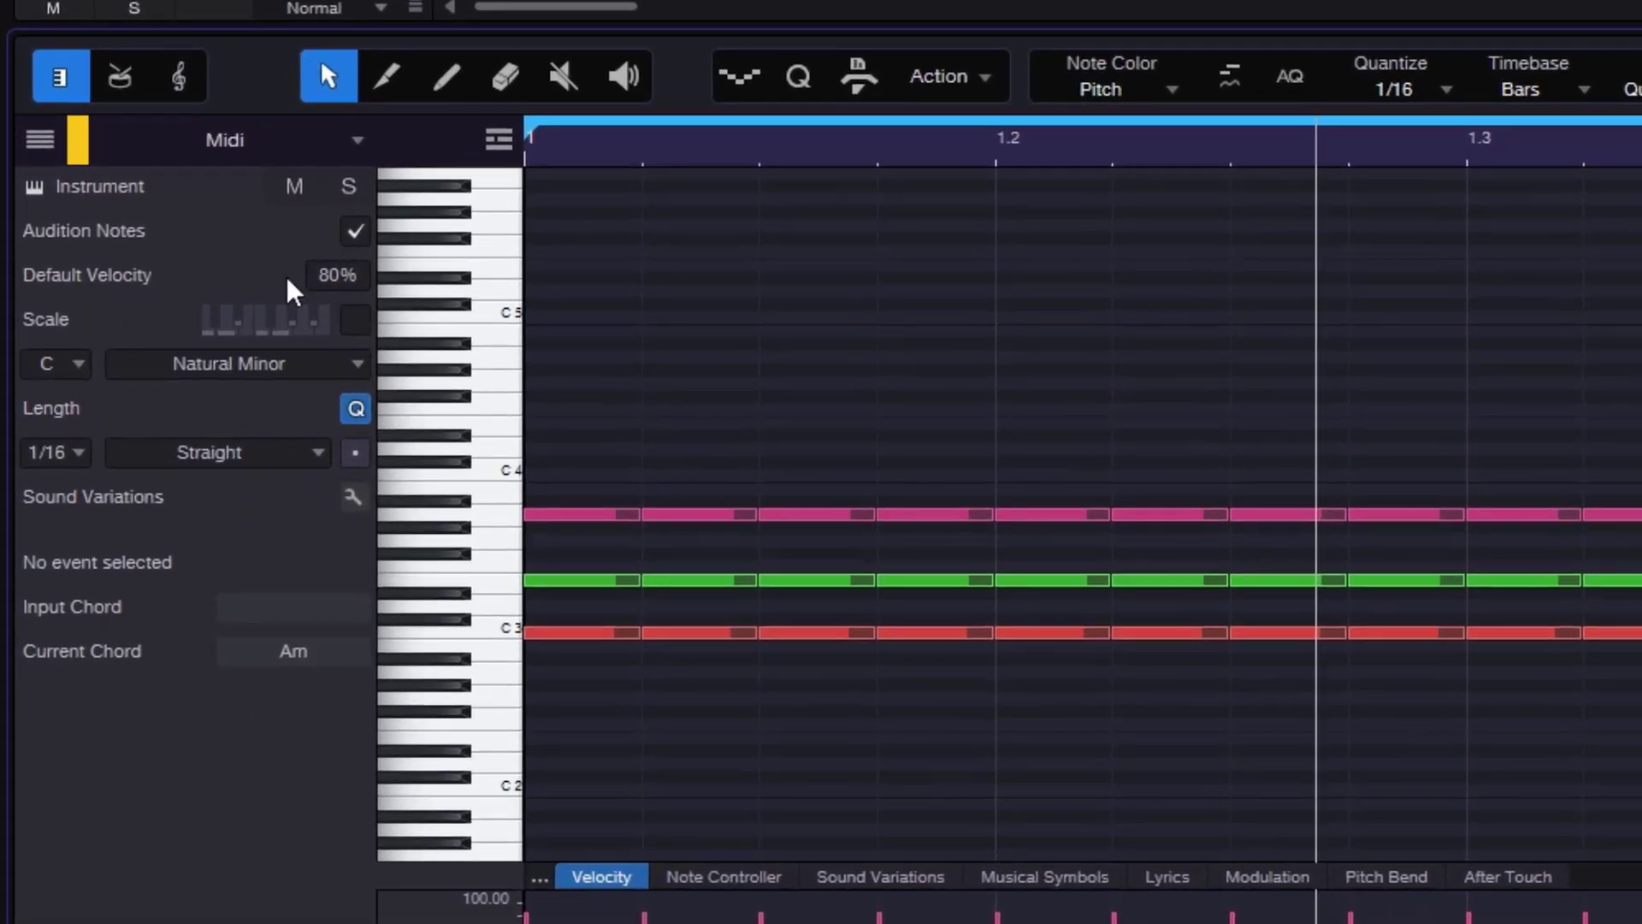
{"action": "left_click", "coordinate": [351, 364]}
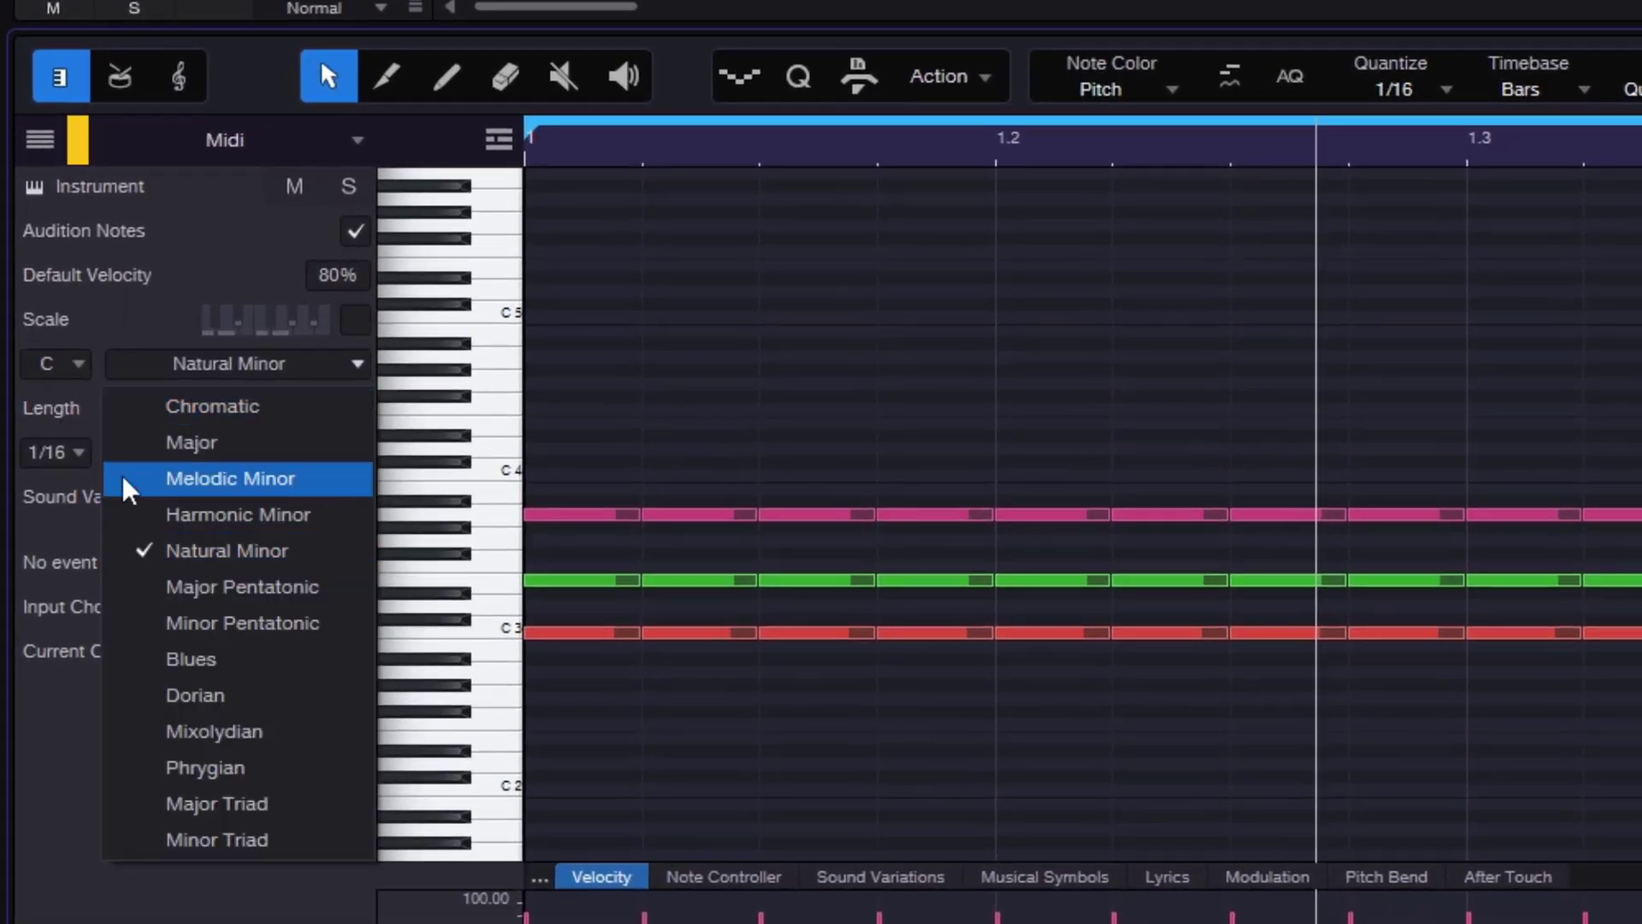
{"action": "left_click", "coordinate": [246, 407]}
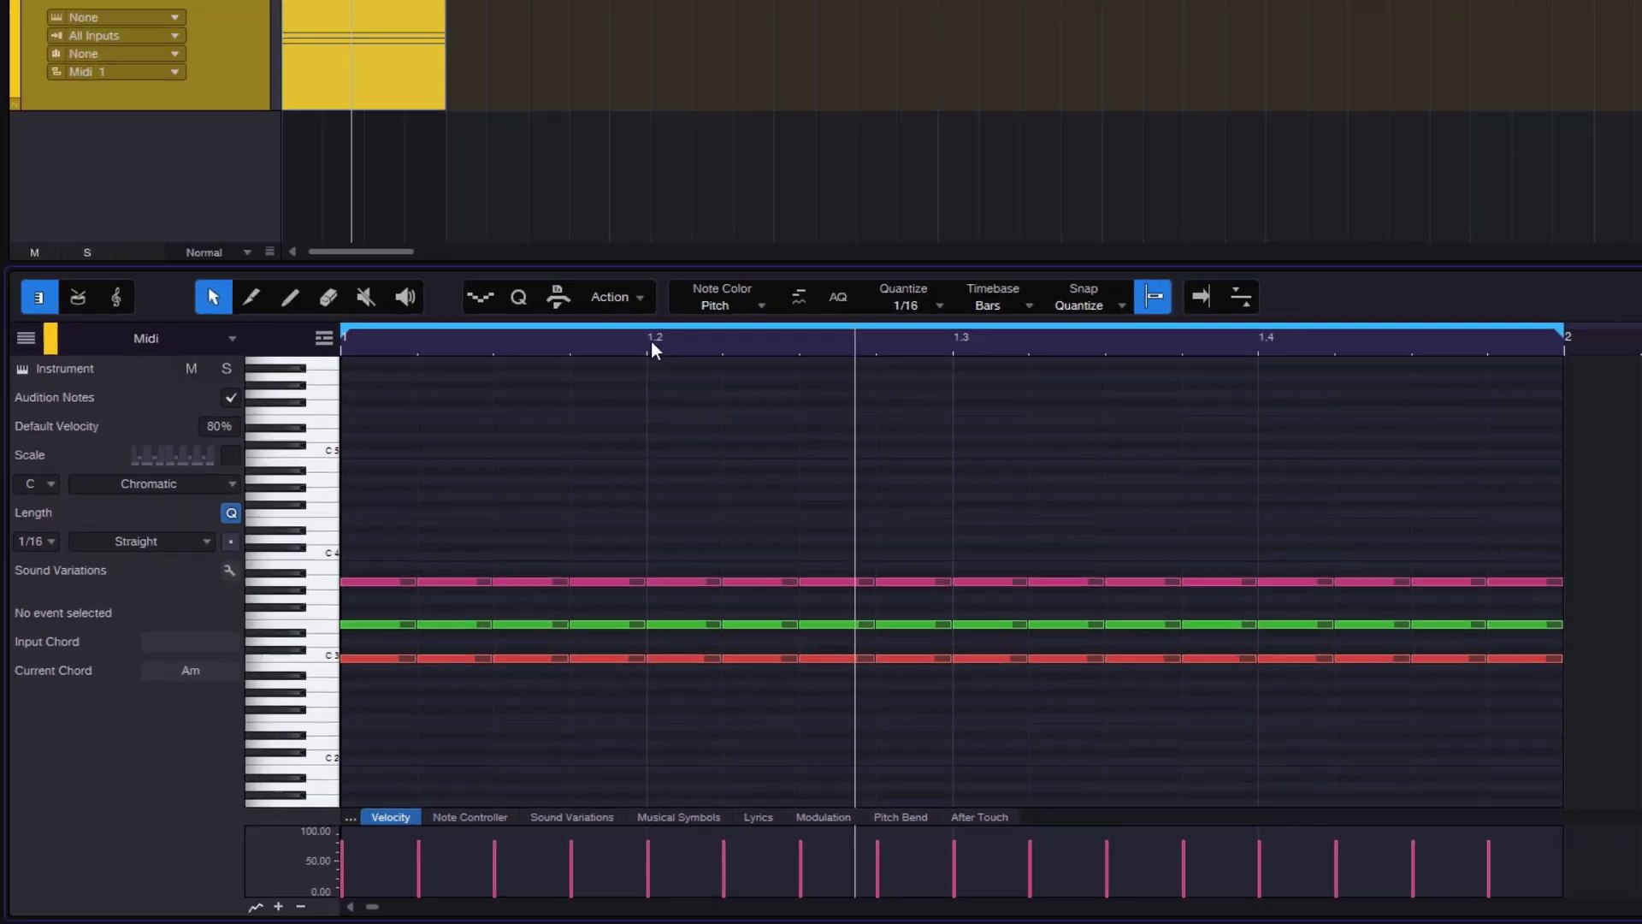
{"action": "left_click", "coordinate": [965, 88]}
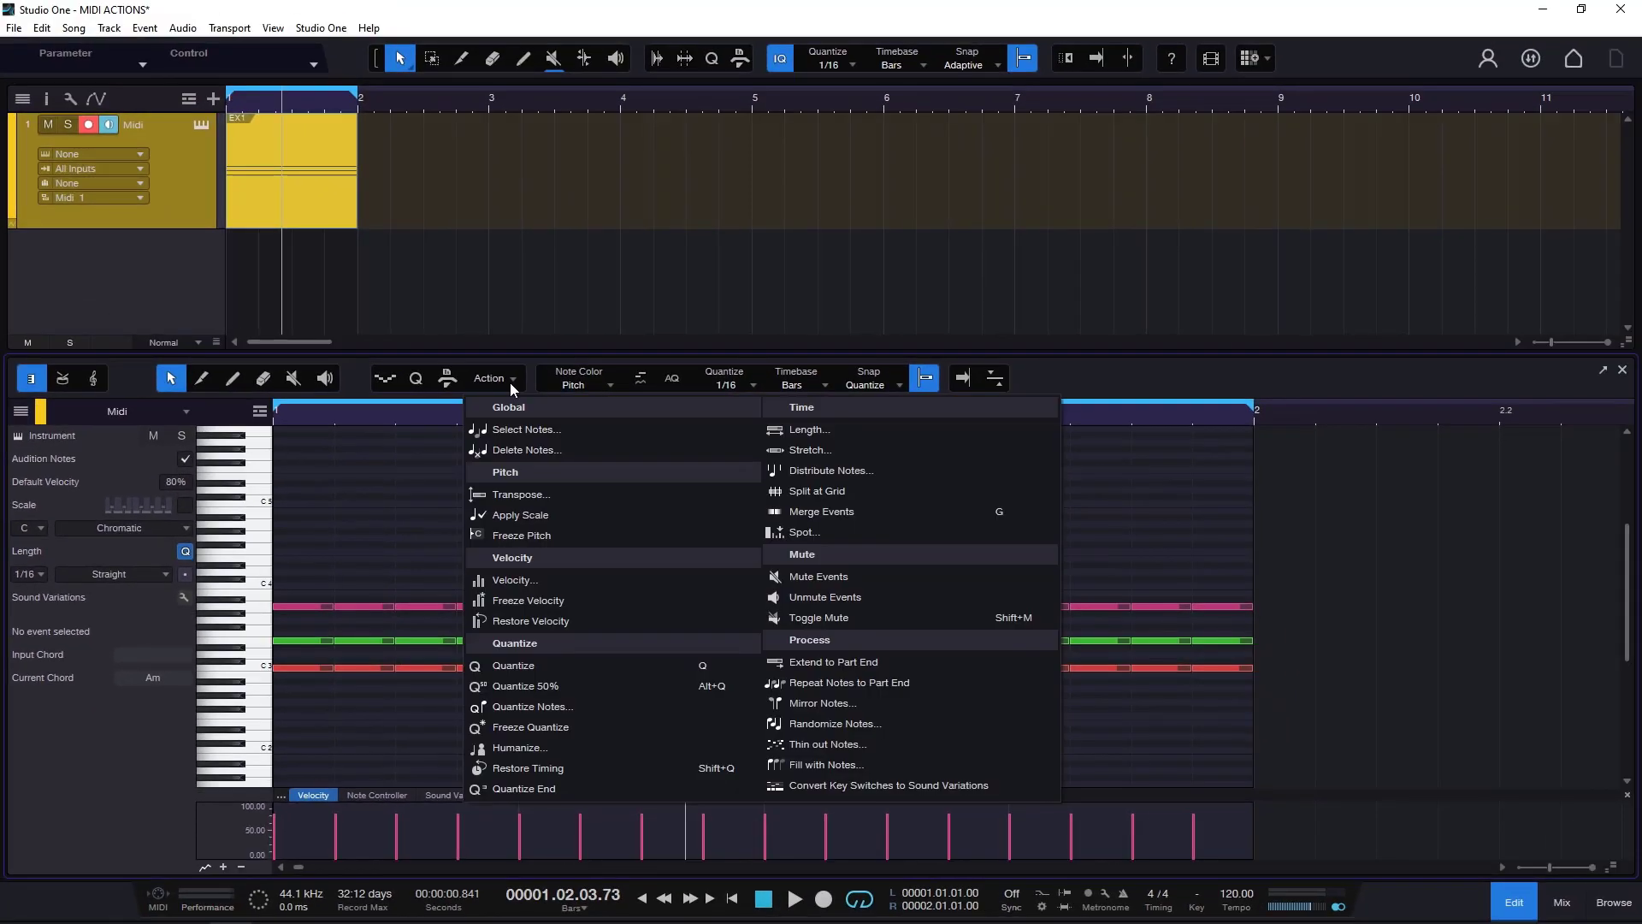
{"action": "left_click", "coordinate": [544, 517]}
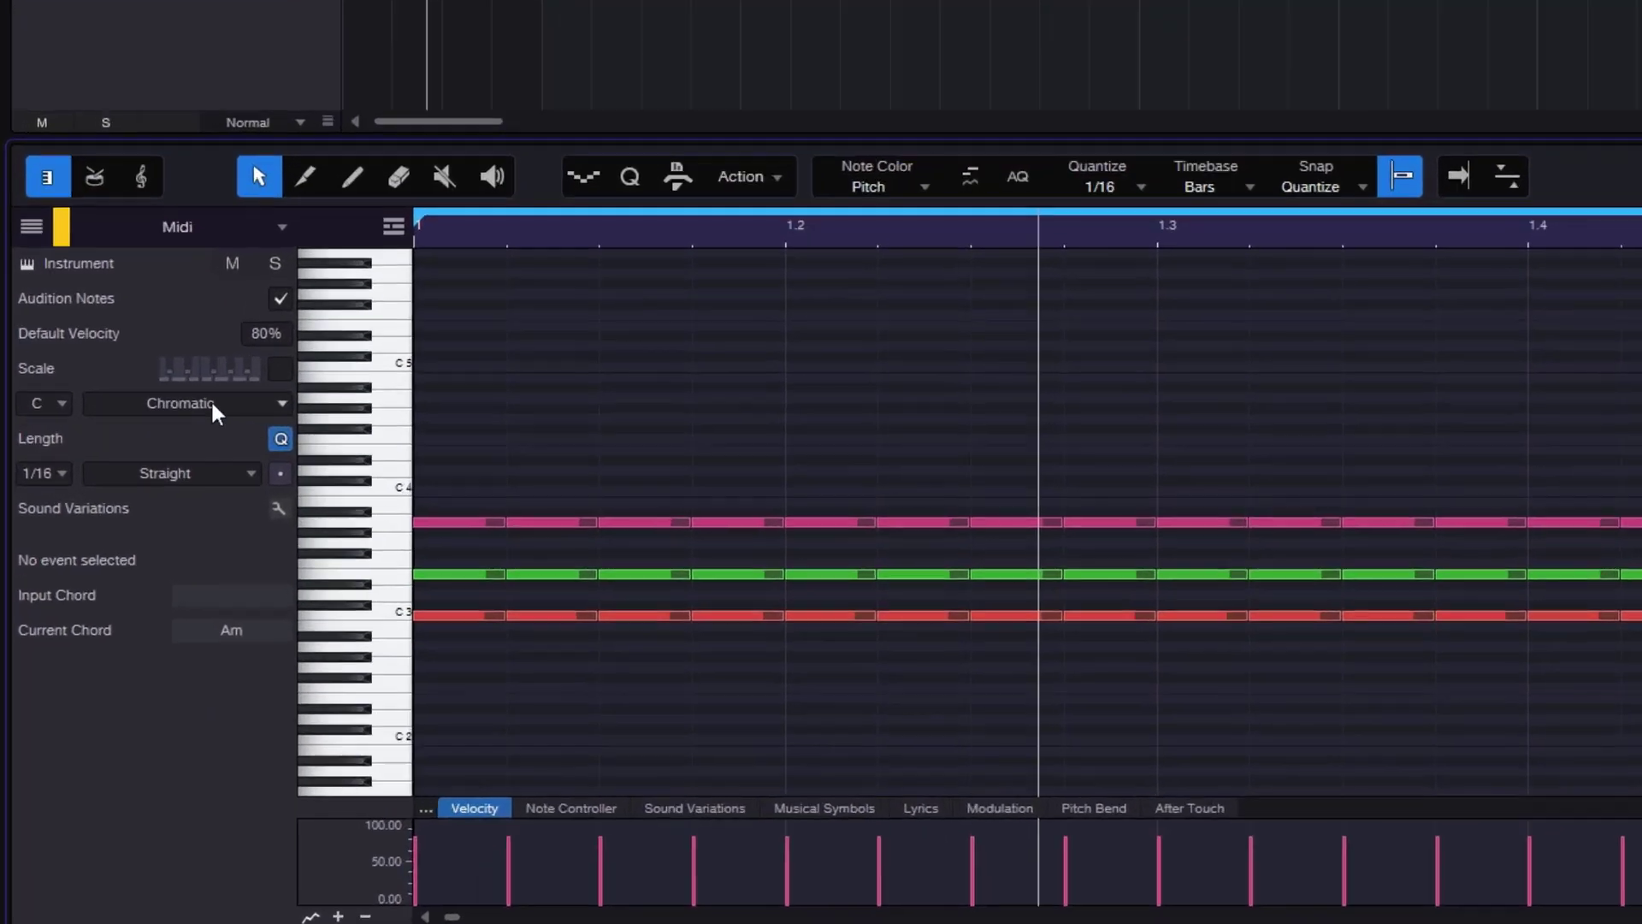
Set the scale to Natural Minor, run Apply Scale on the chord notes and undo it
{"action": "left_click", "coordinate": [135, 528]}
{"action": "left_click", "coordinate": [262, 479]}
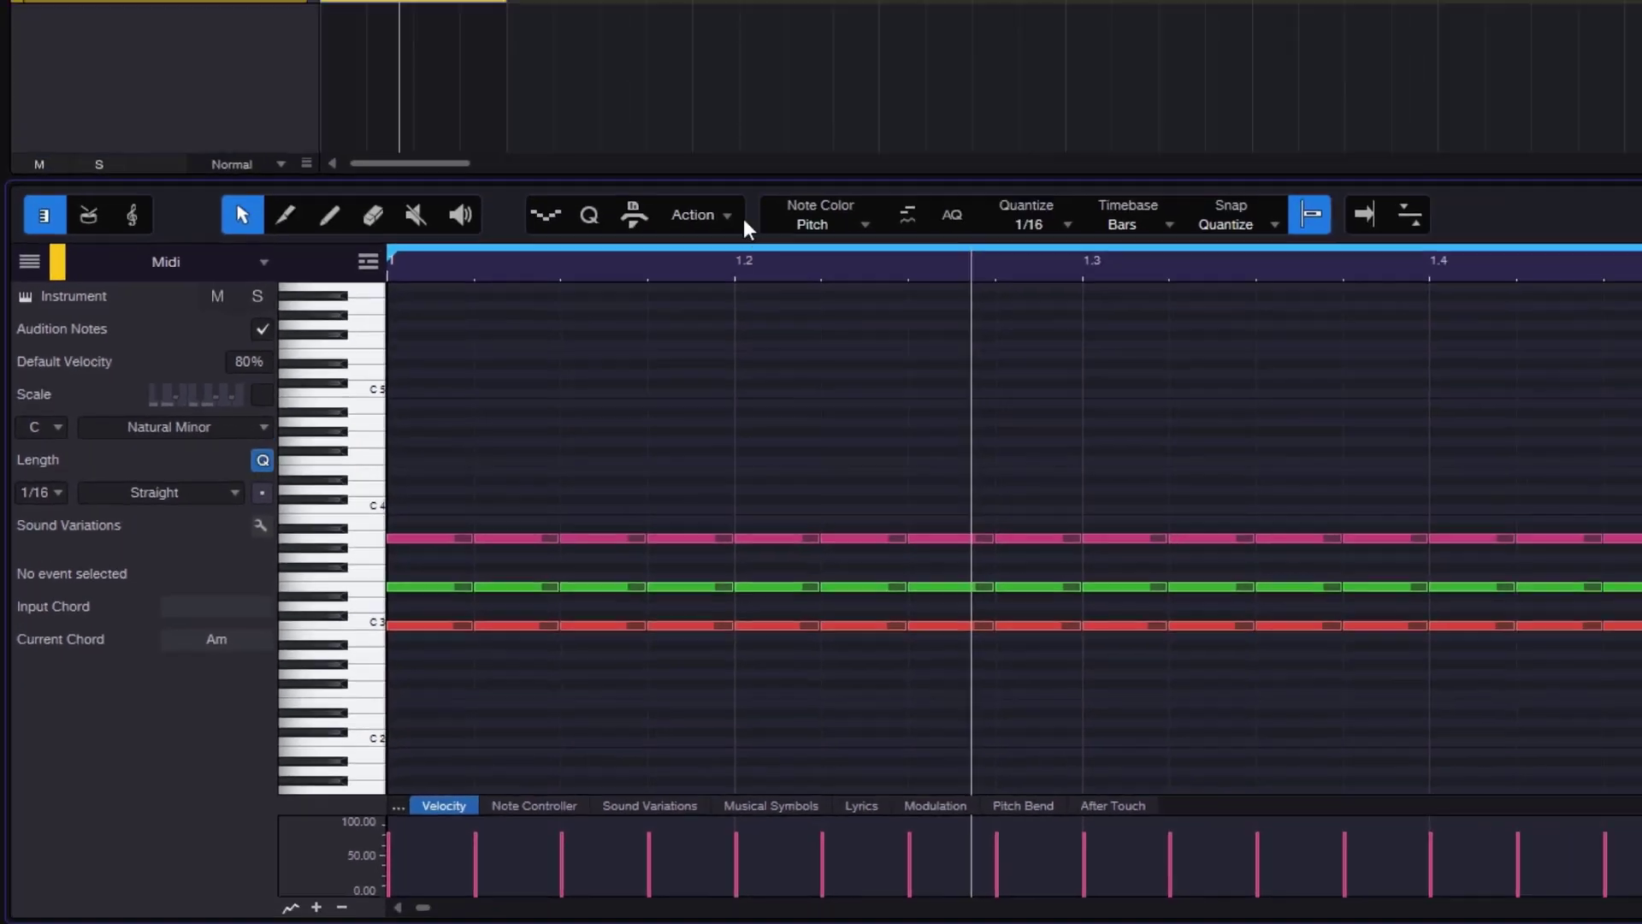
{"action": "left_click", "coordinate": [489, 378]}
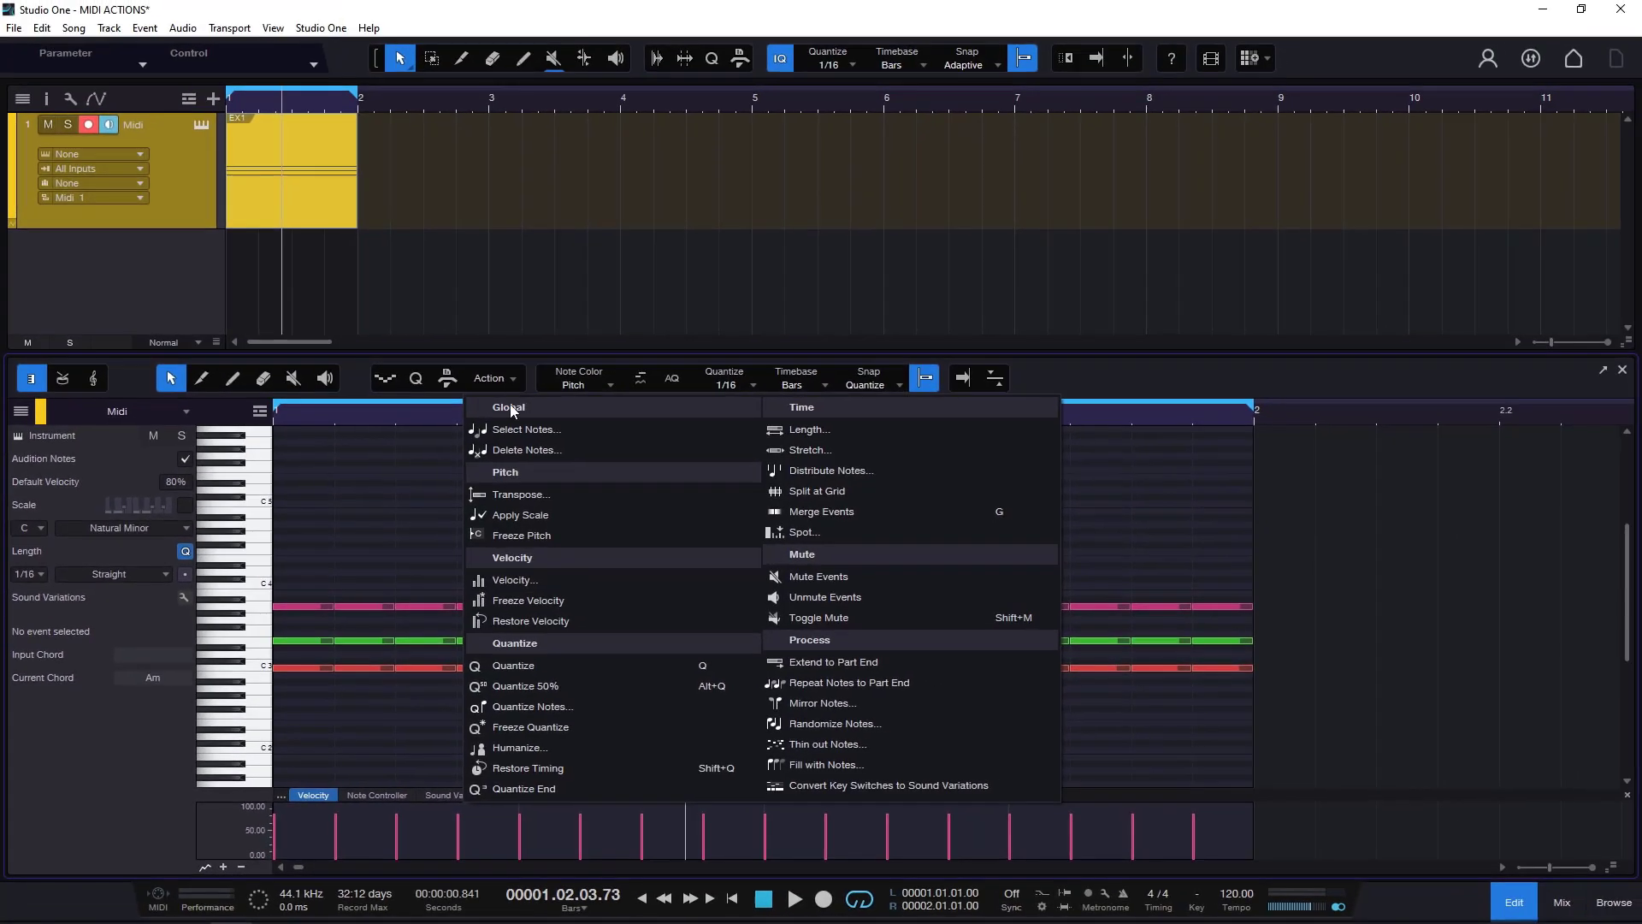
{"action": "left_click", "coordinate": [539, 517]}
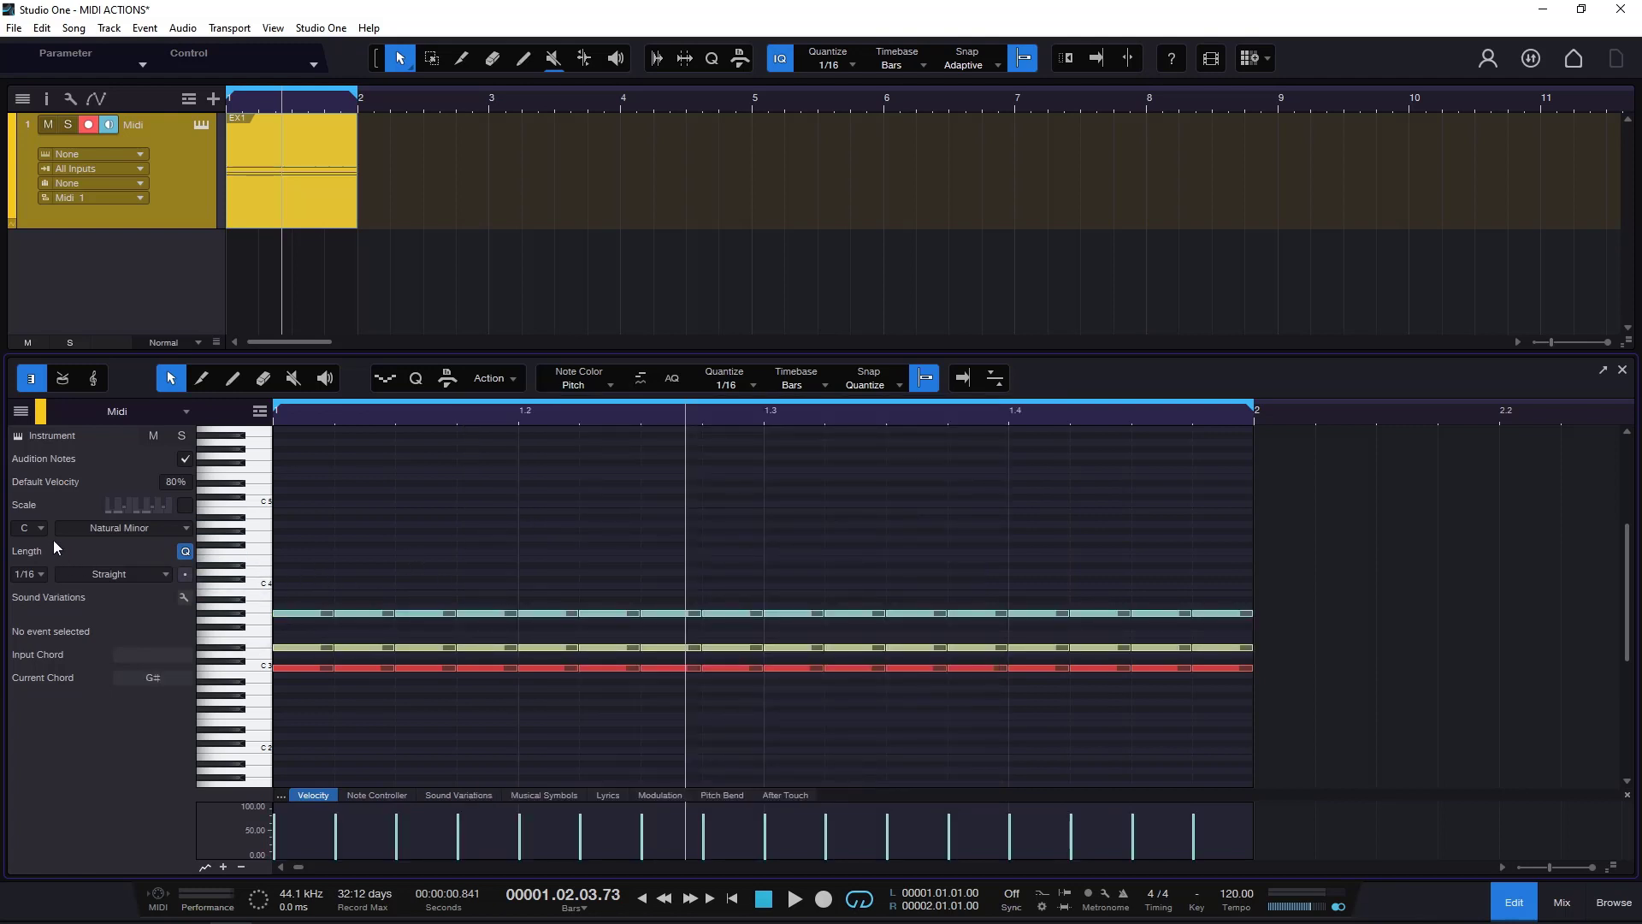
{"action": "key", "text": "ctrl+z"}
{"action": "left_click", "coordinate": [505, 383]}
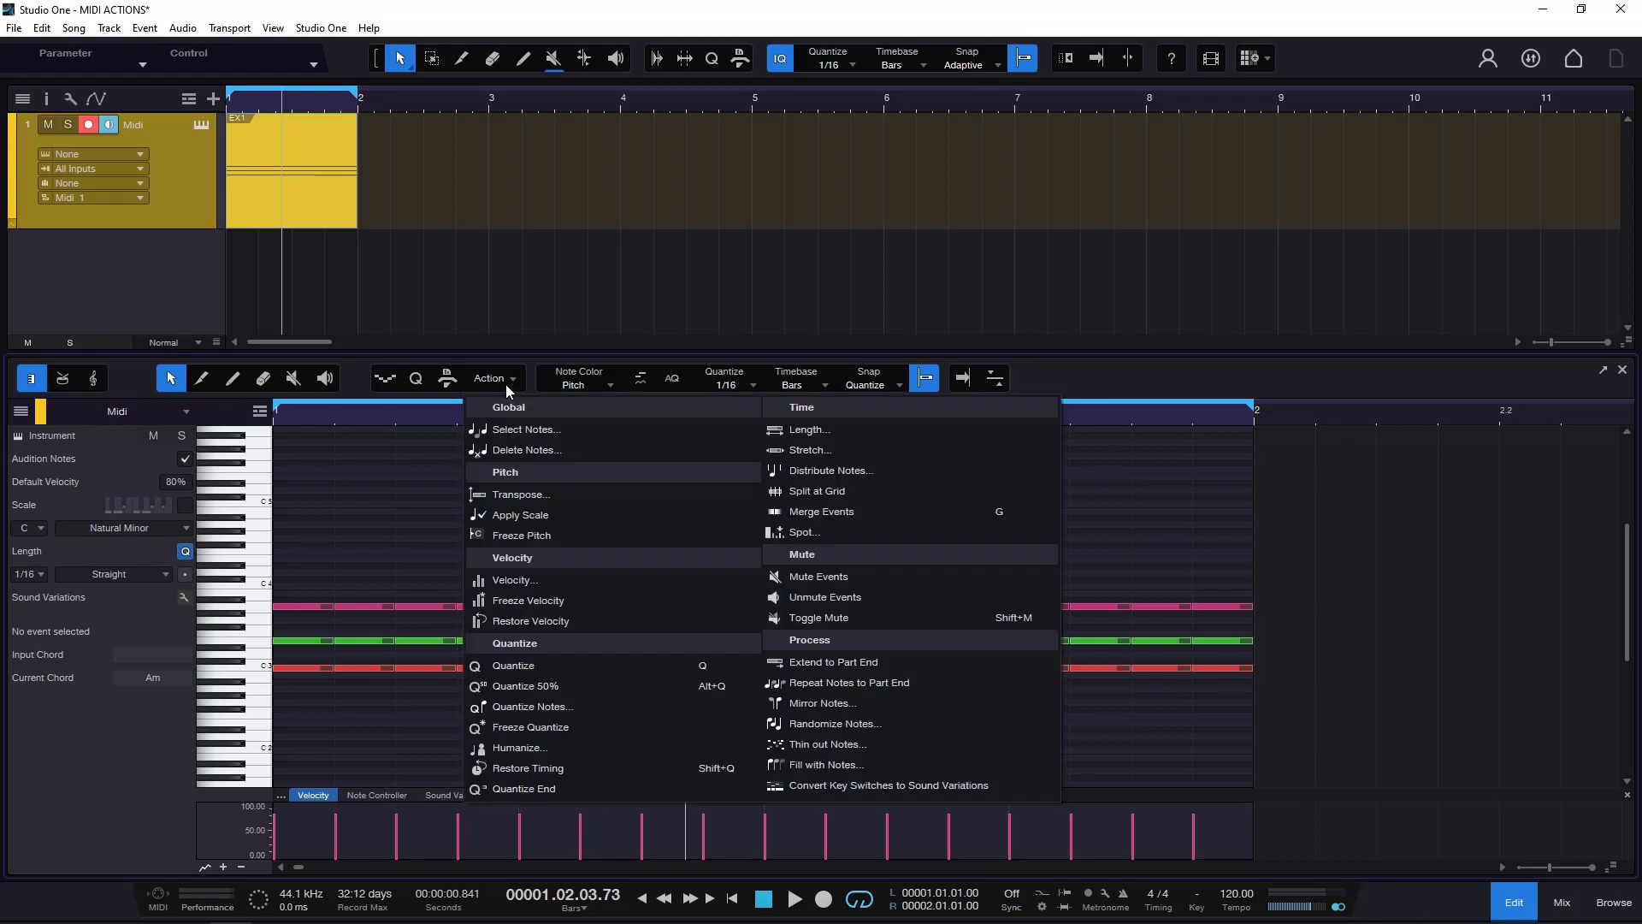
{"action": "left_click", "coordinate": [525, 496]}
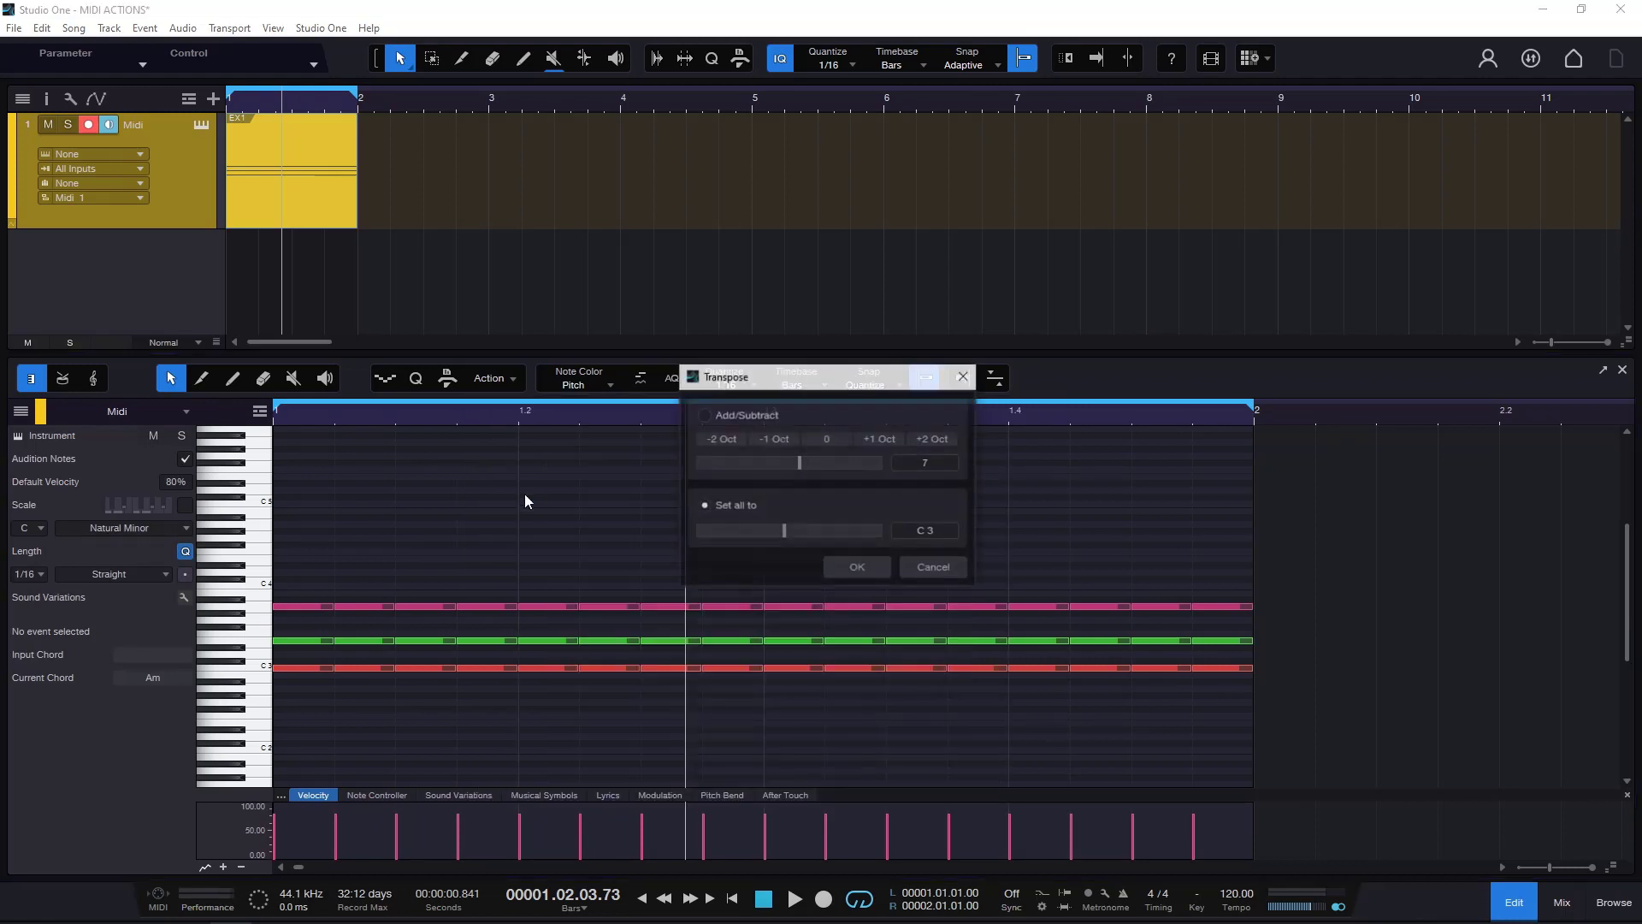
{"action": "left_click", "coordinate": [943, 566]}
{"action": "left_click", "coordinate": [505, 380]}
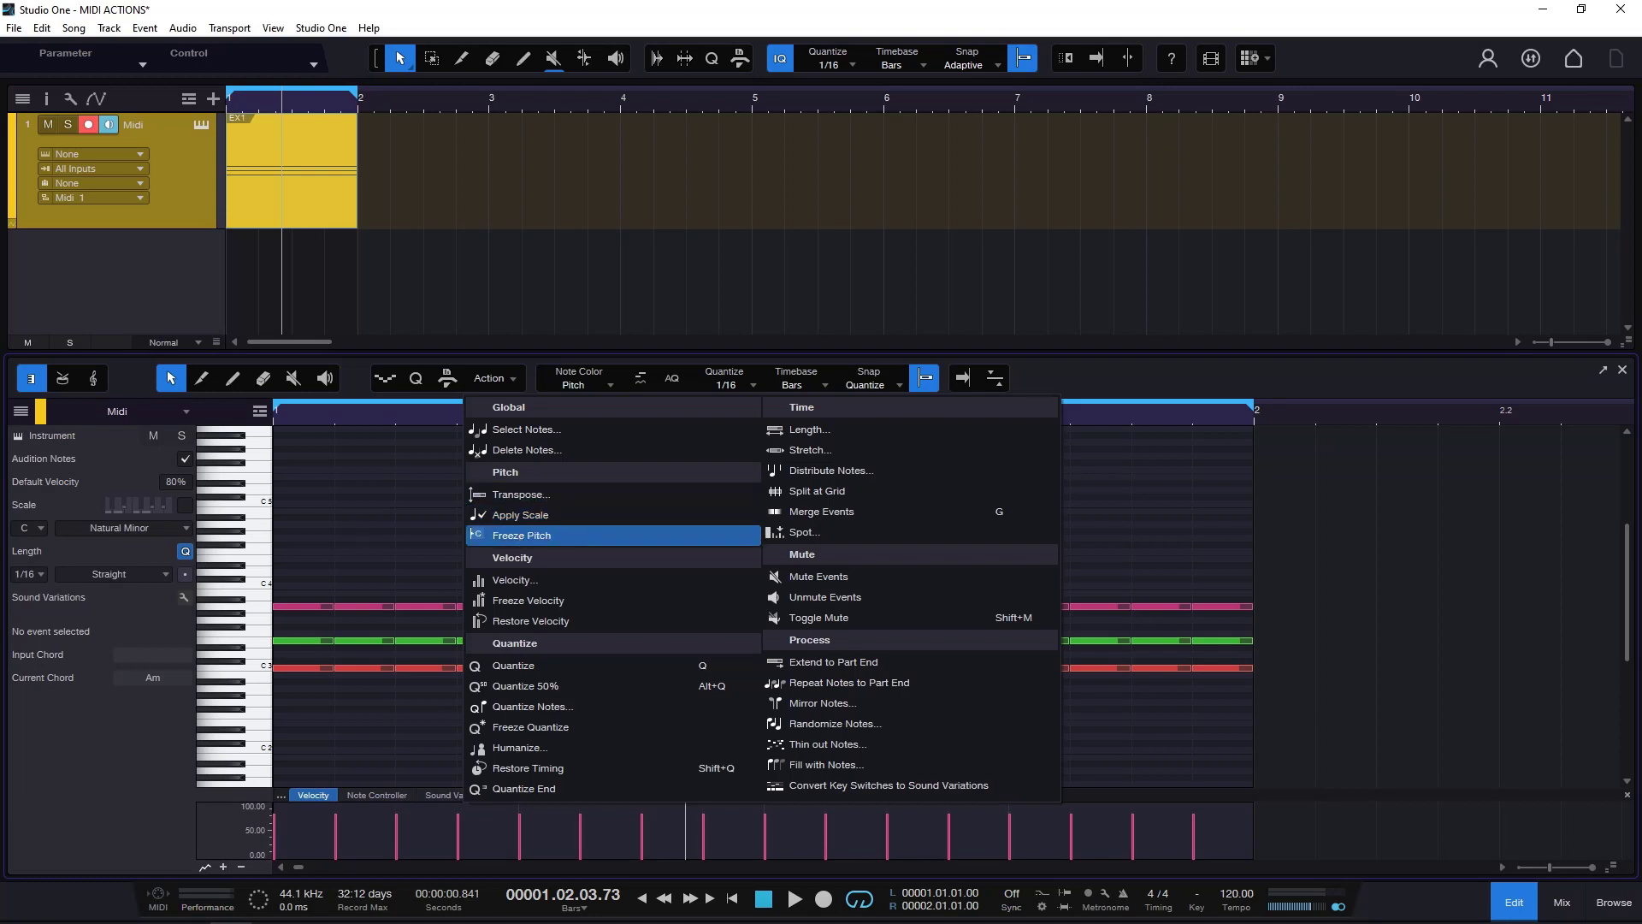
{"action": "key", "text": "Escape"}
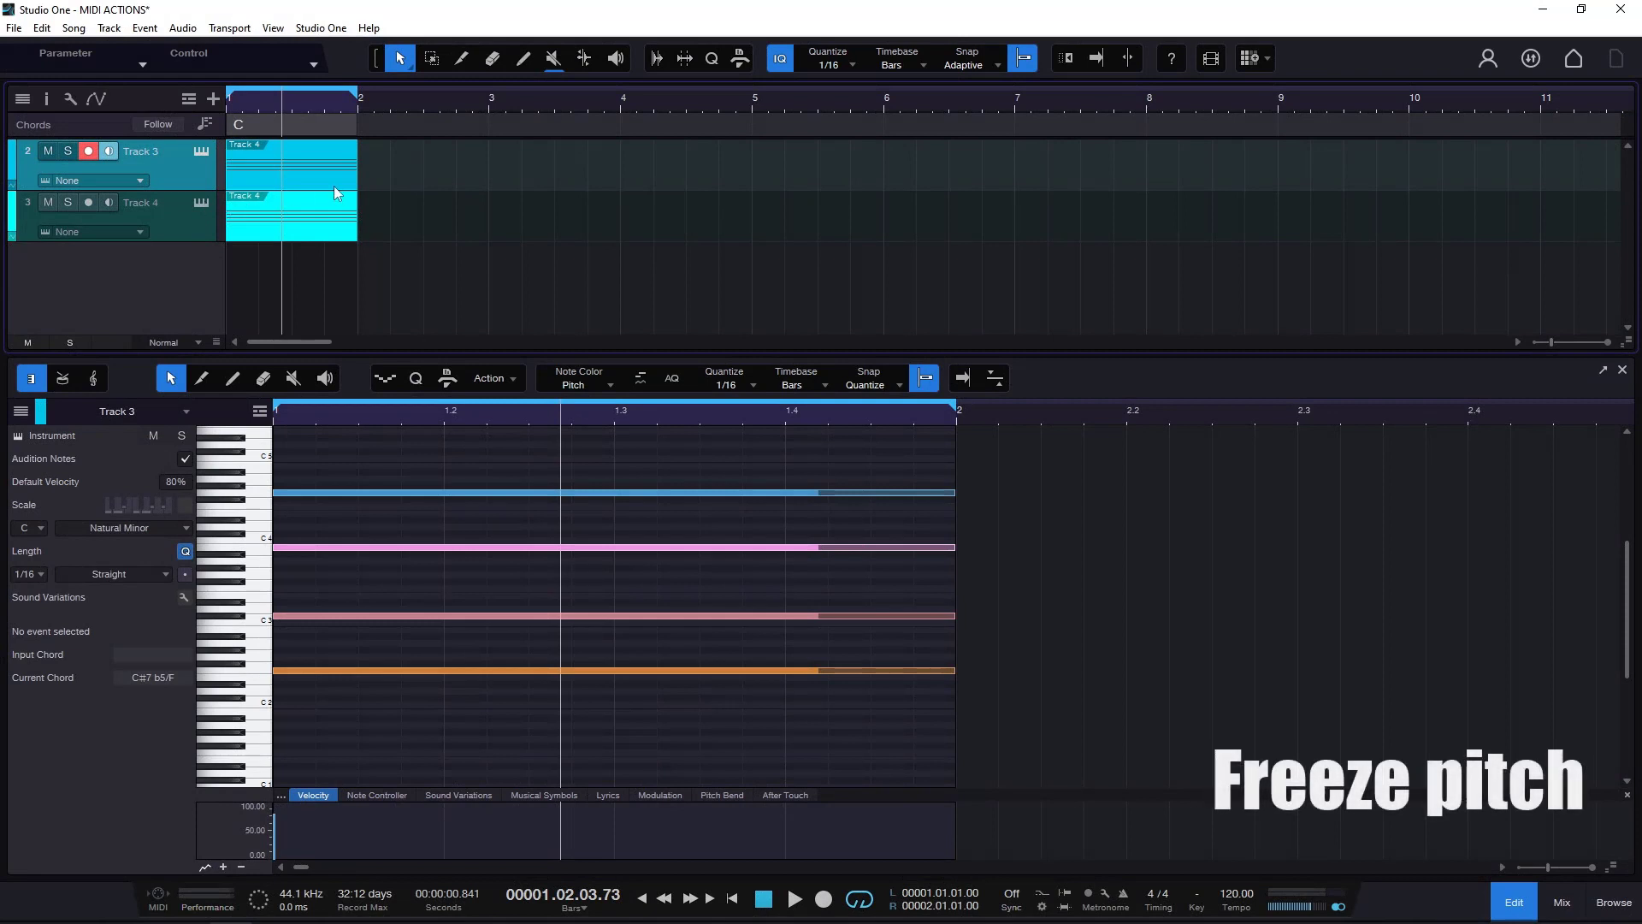
Increase the height of the Track 3 and Track 4 lanes, and show each track's notes in the editor for comparison
{"action": "left_click_drag", "start_coordinate": [182, 191], "coordinate": [180, 283]}
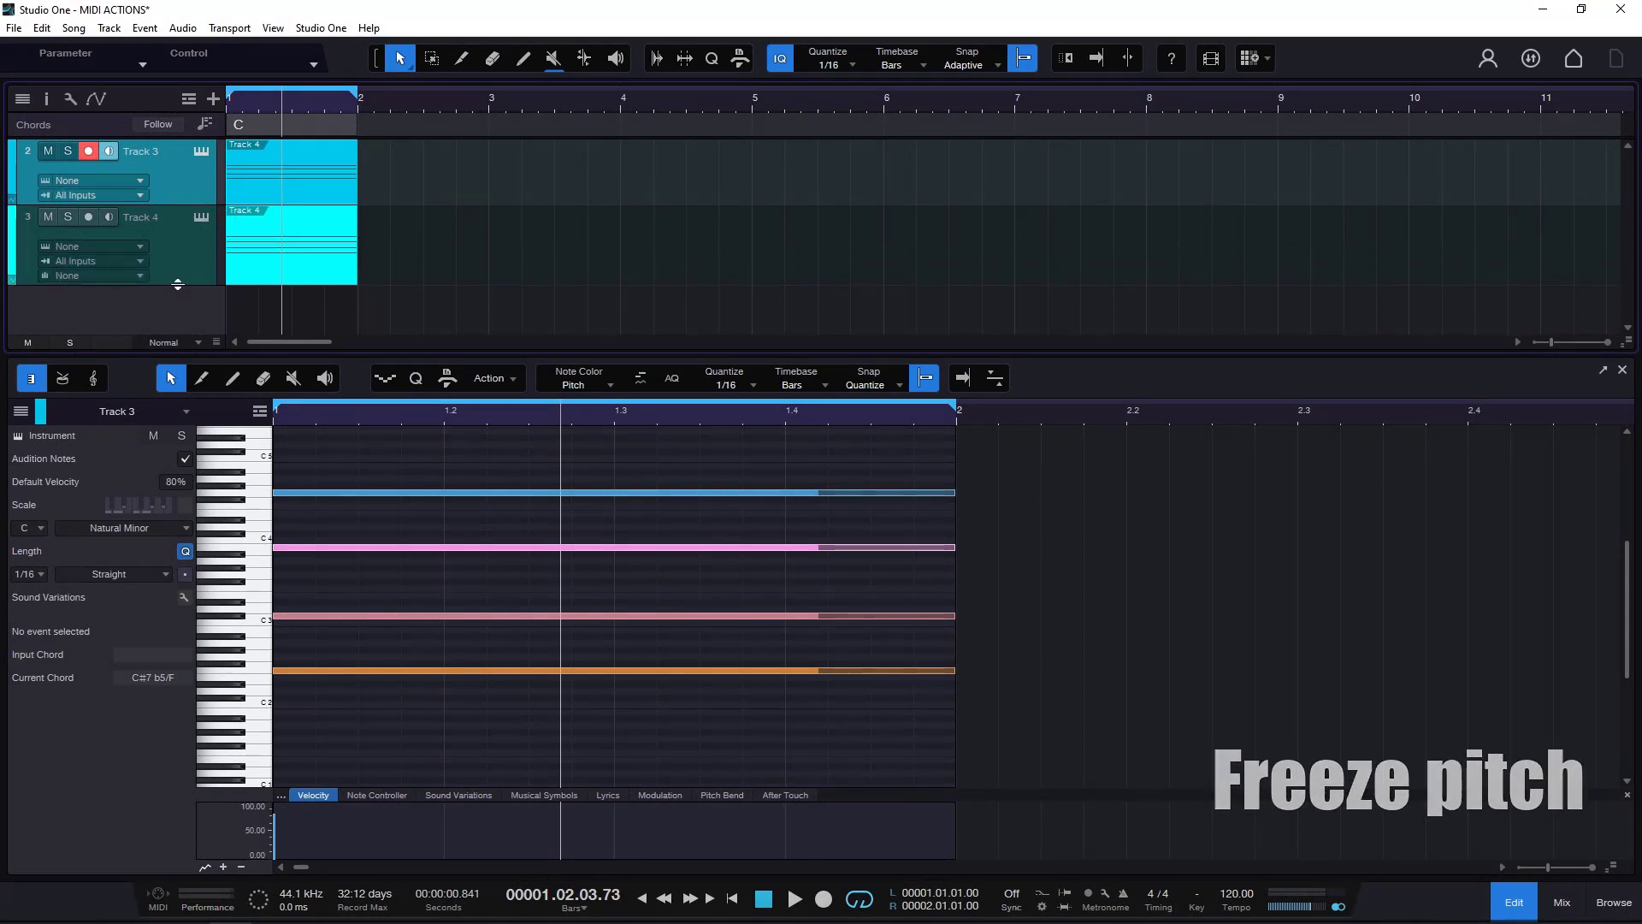
{"action": "left_click", "coordinate": [310, 239]}
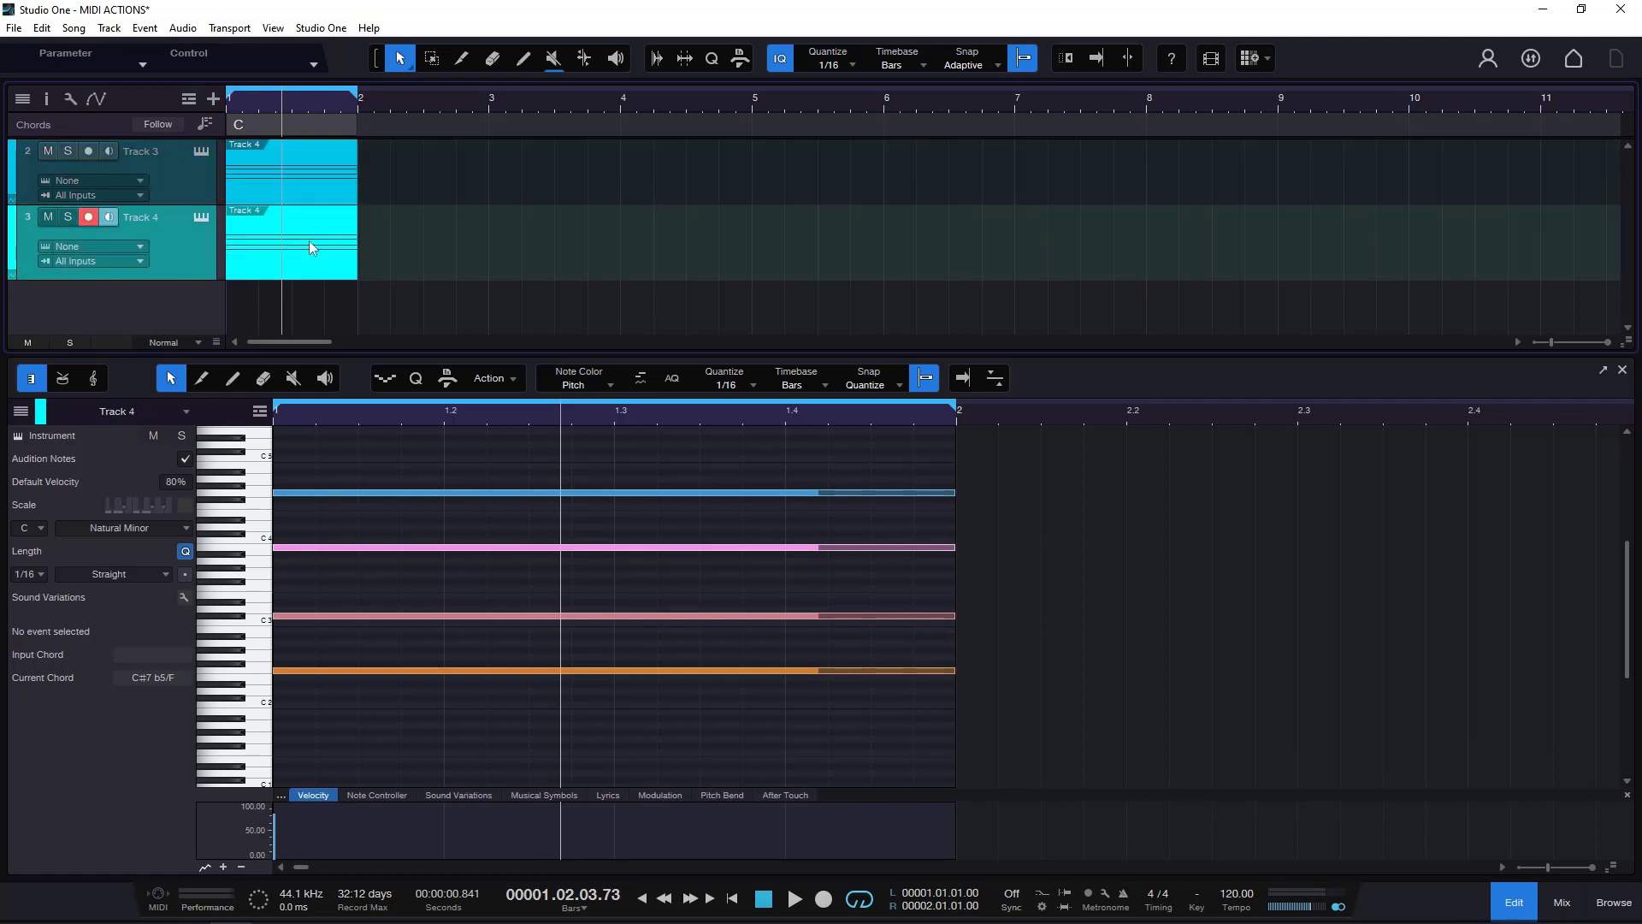
{"action": "left_click_drag", "start_coordinate": [476, 495], "coordinate": [721, 748]}
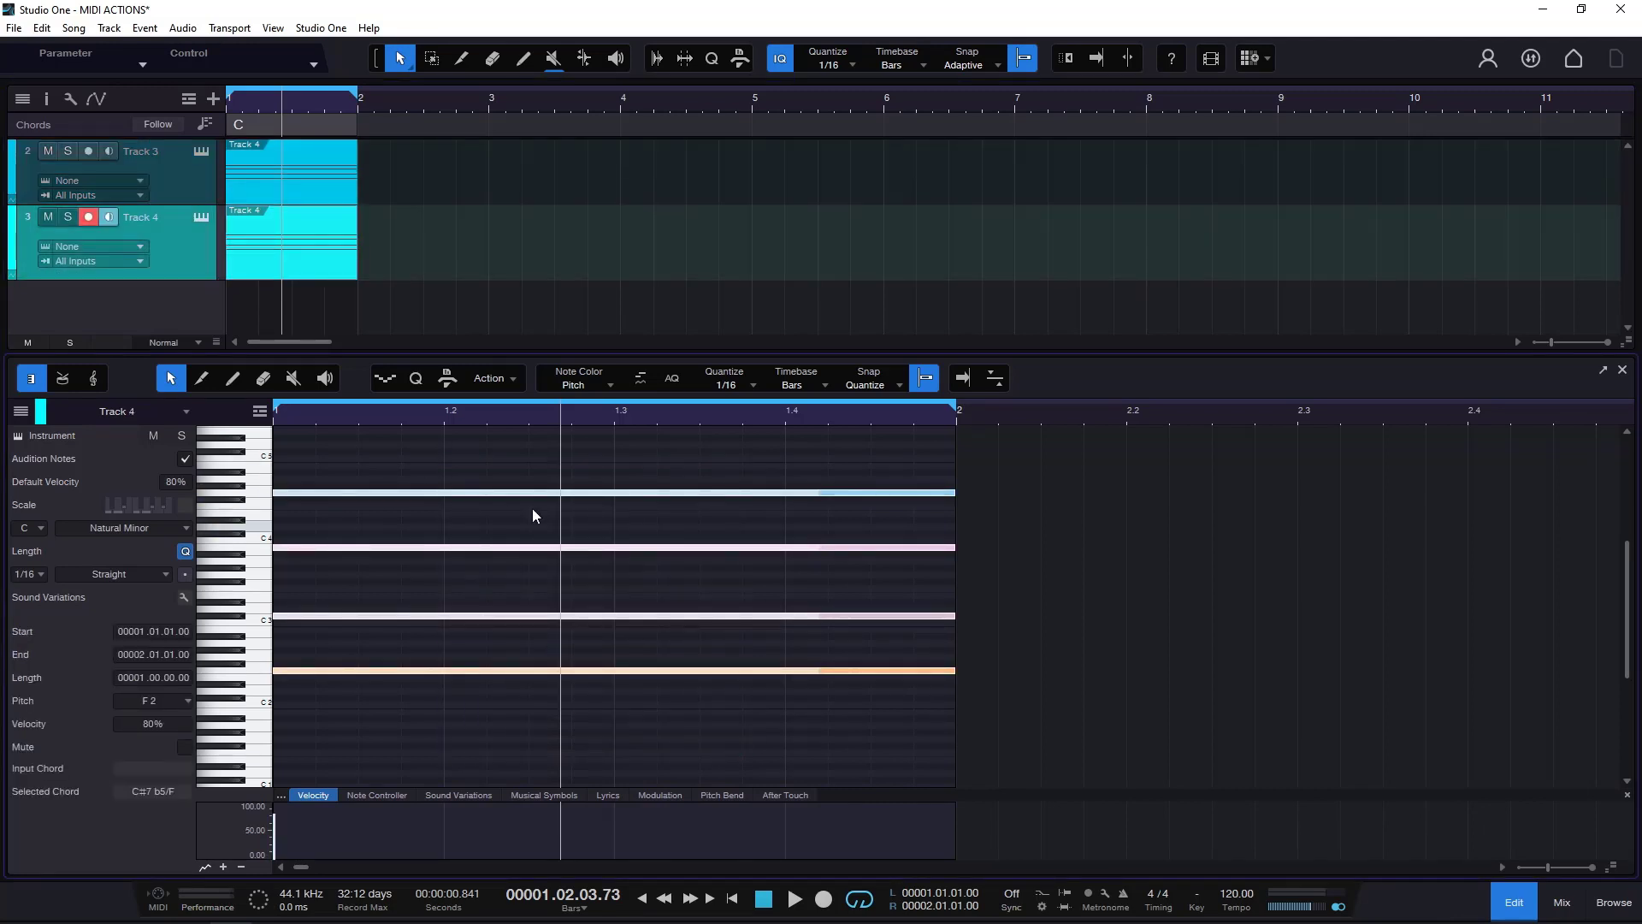
{"action": "left_click", "coordinate": [199, 165]}
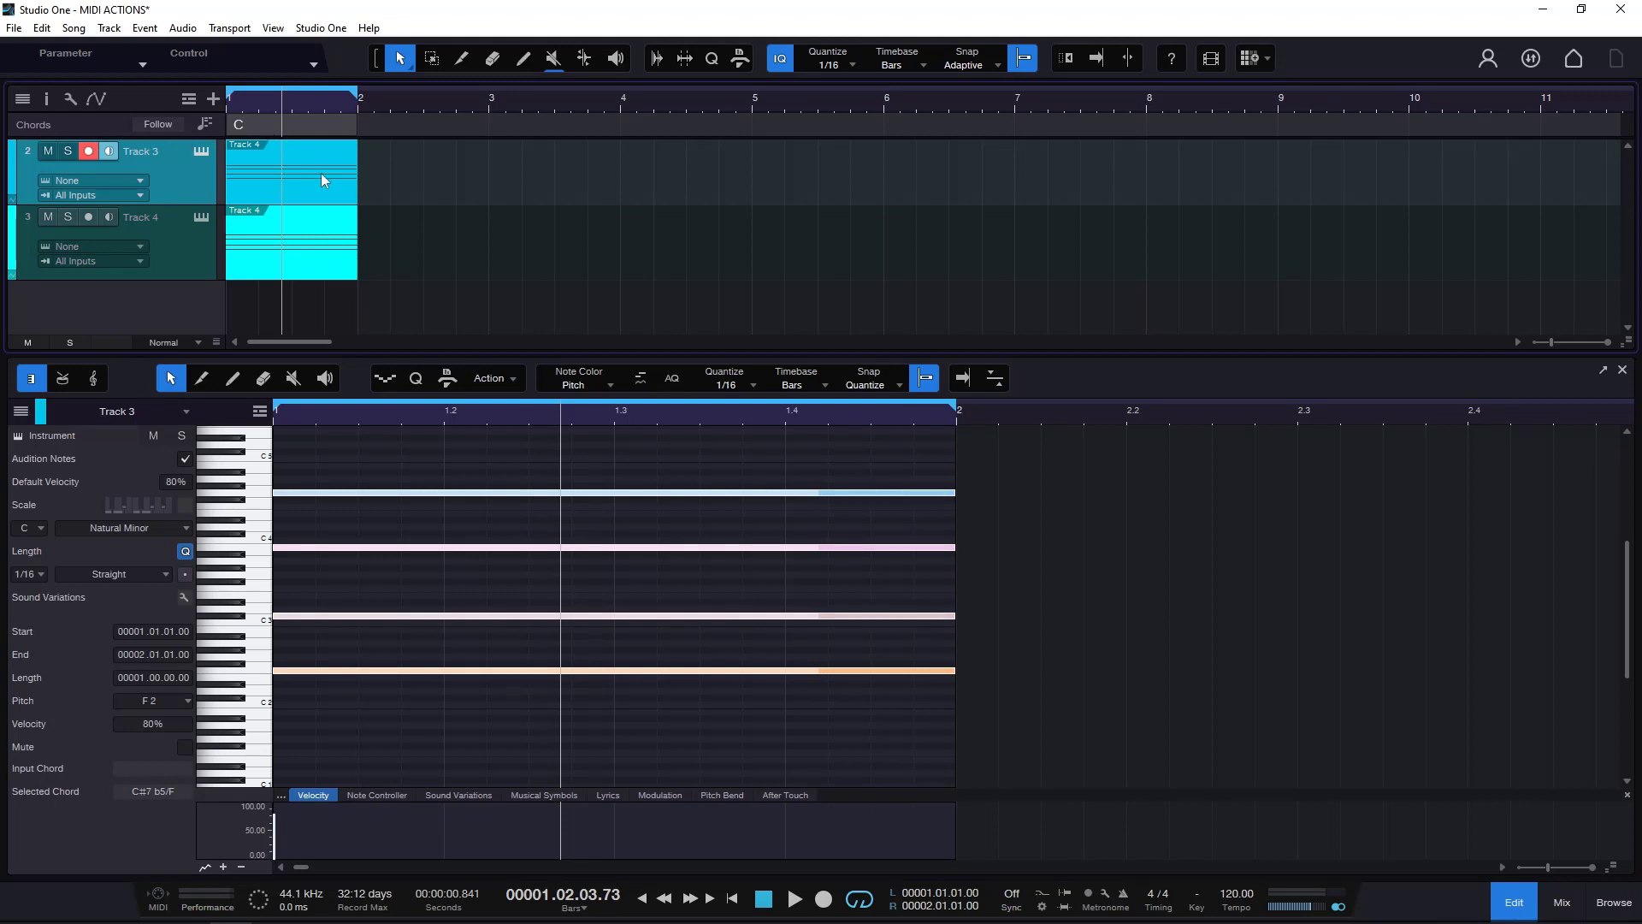
Show the inspector for Track 3 and turn on Follow for the chord track
{"action": "left_click", "coordinate": [48, 101]}
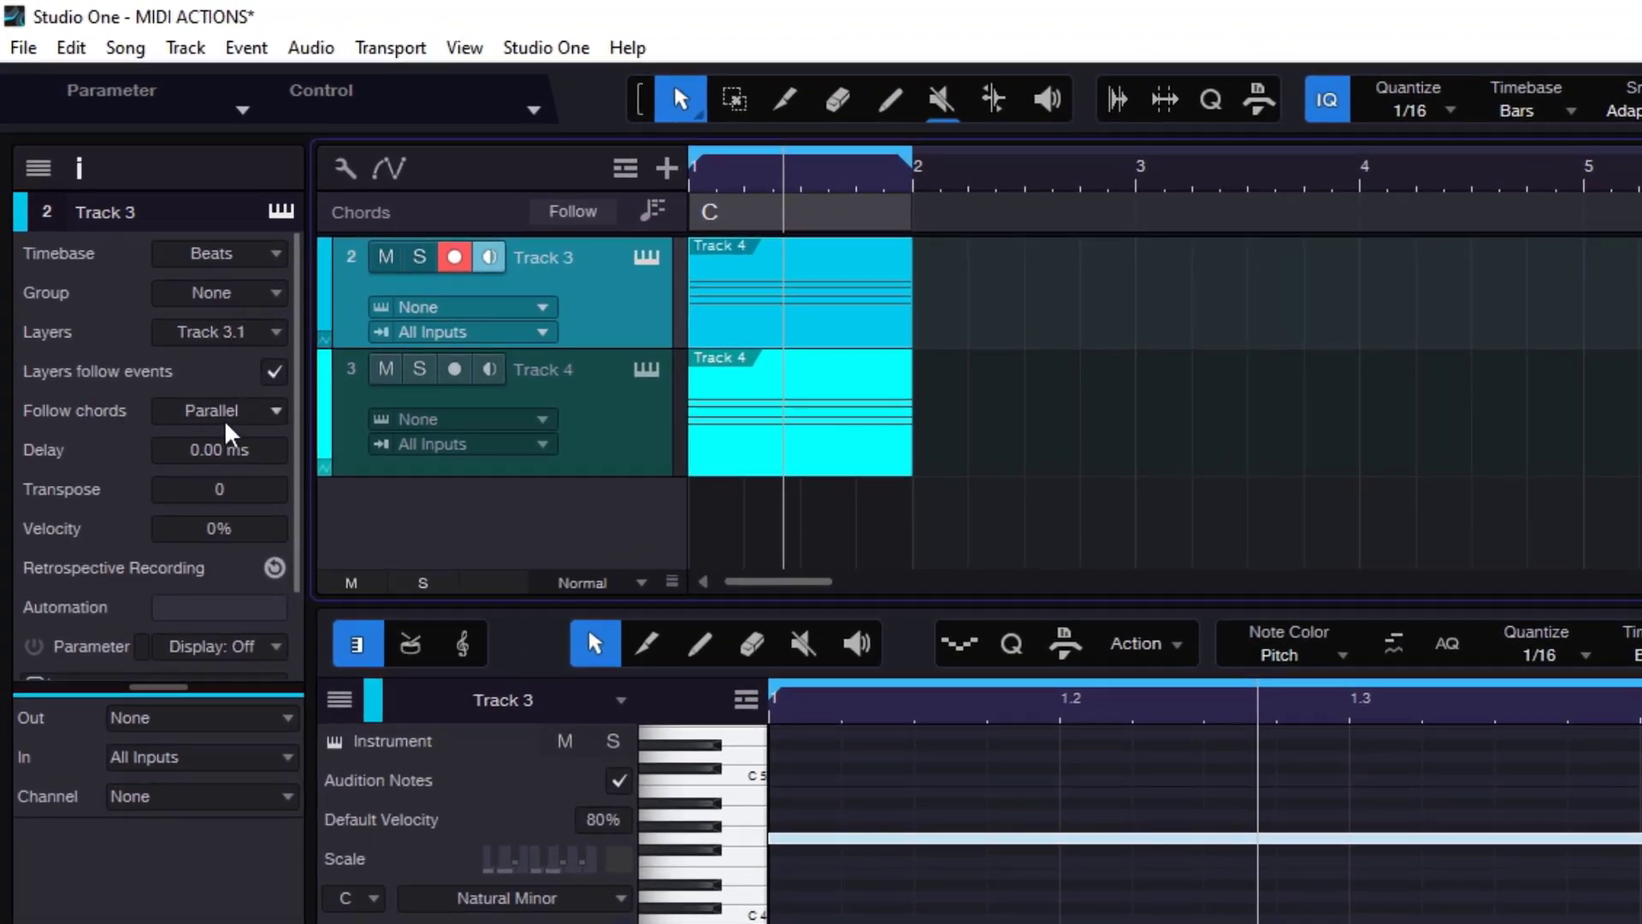
{"action": "left_click", "coordinate": [572, 214]}
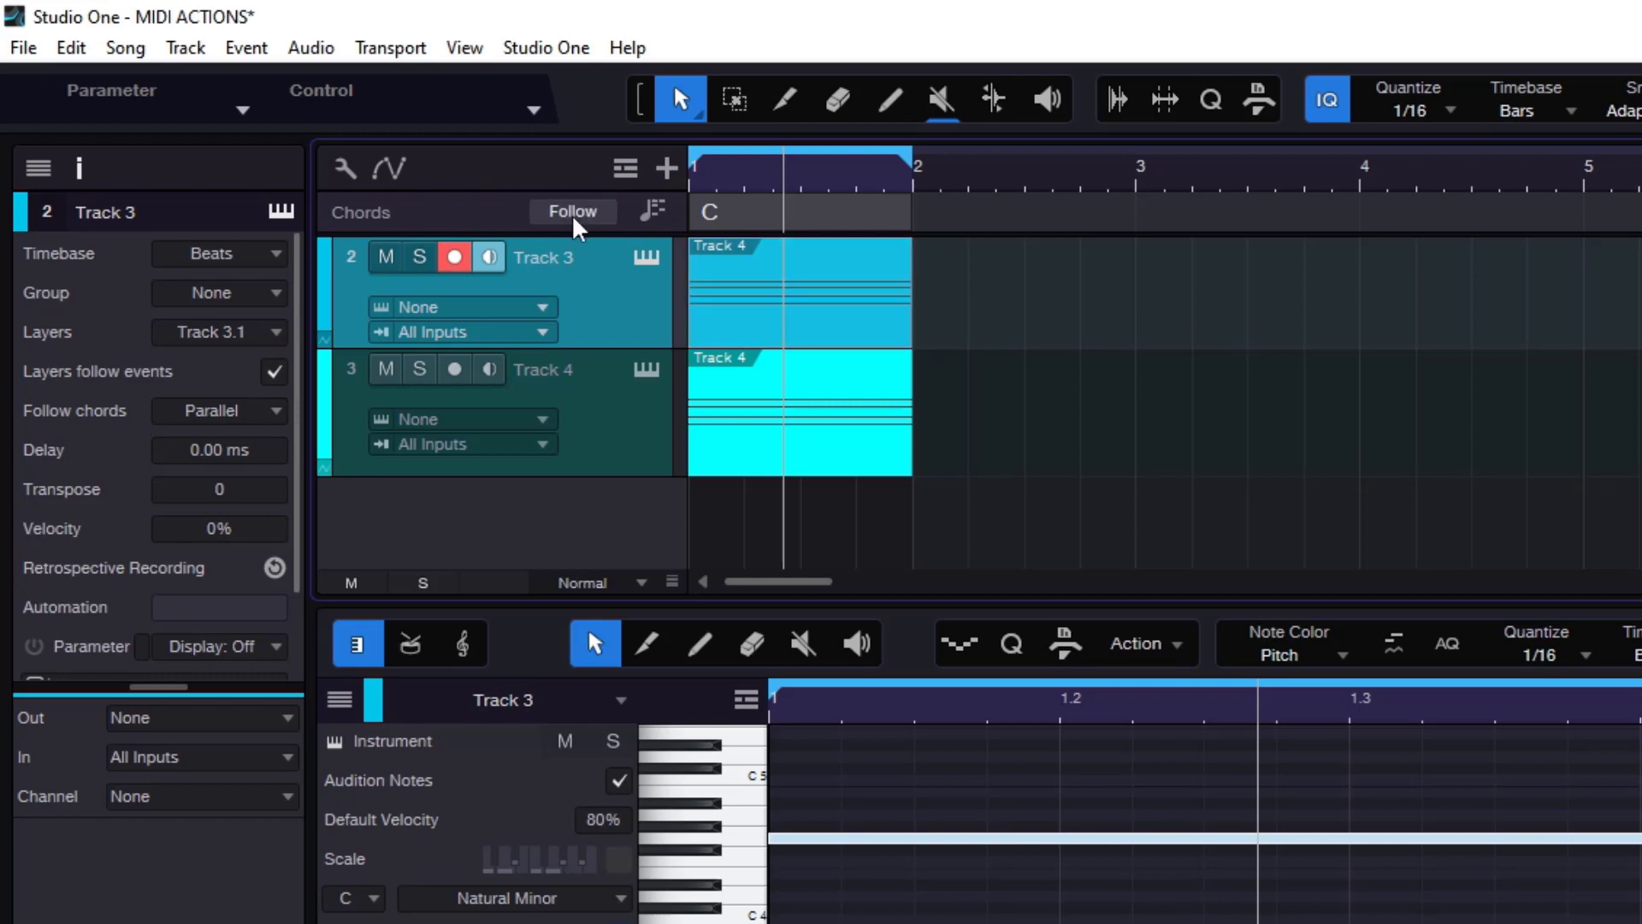
{"action": "left_click", "coordinate": [574, 214]}
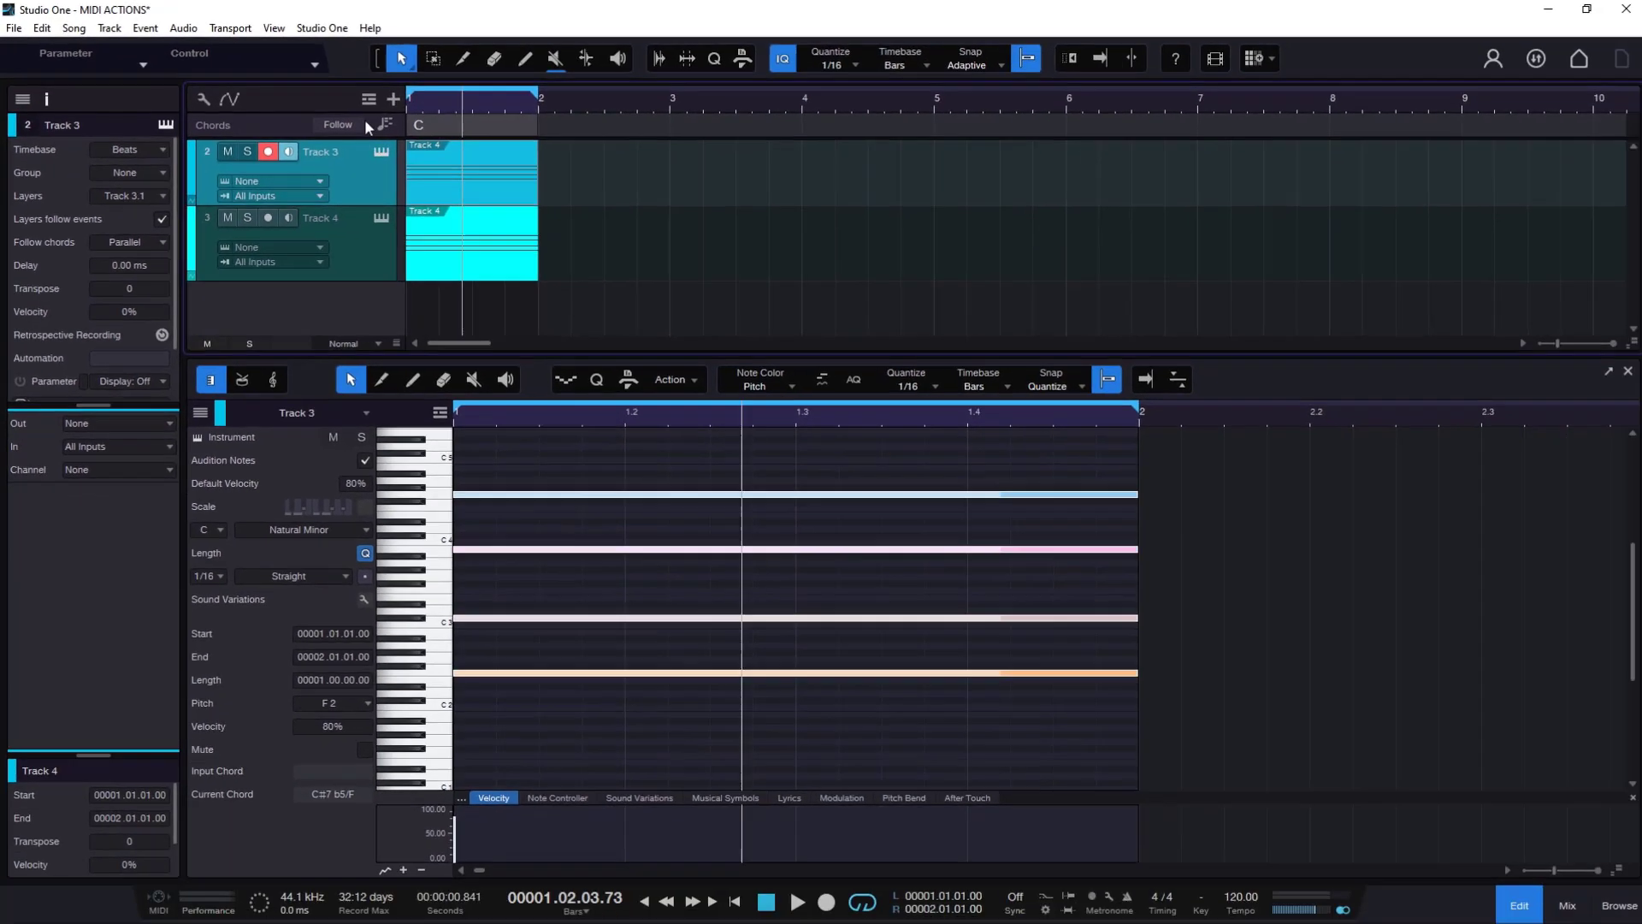
{"action": "left_click", "coordinate": [343, 126]}
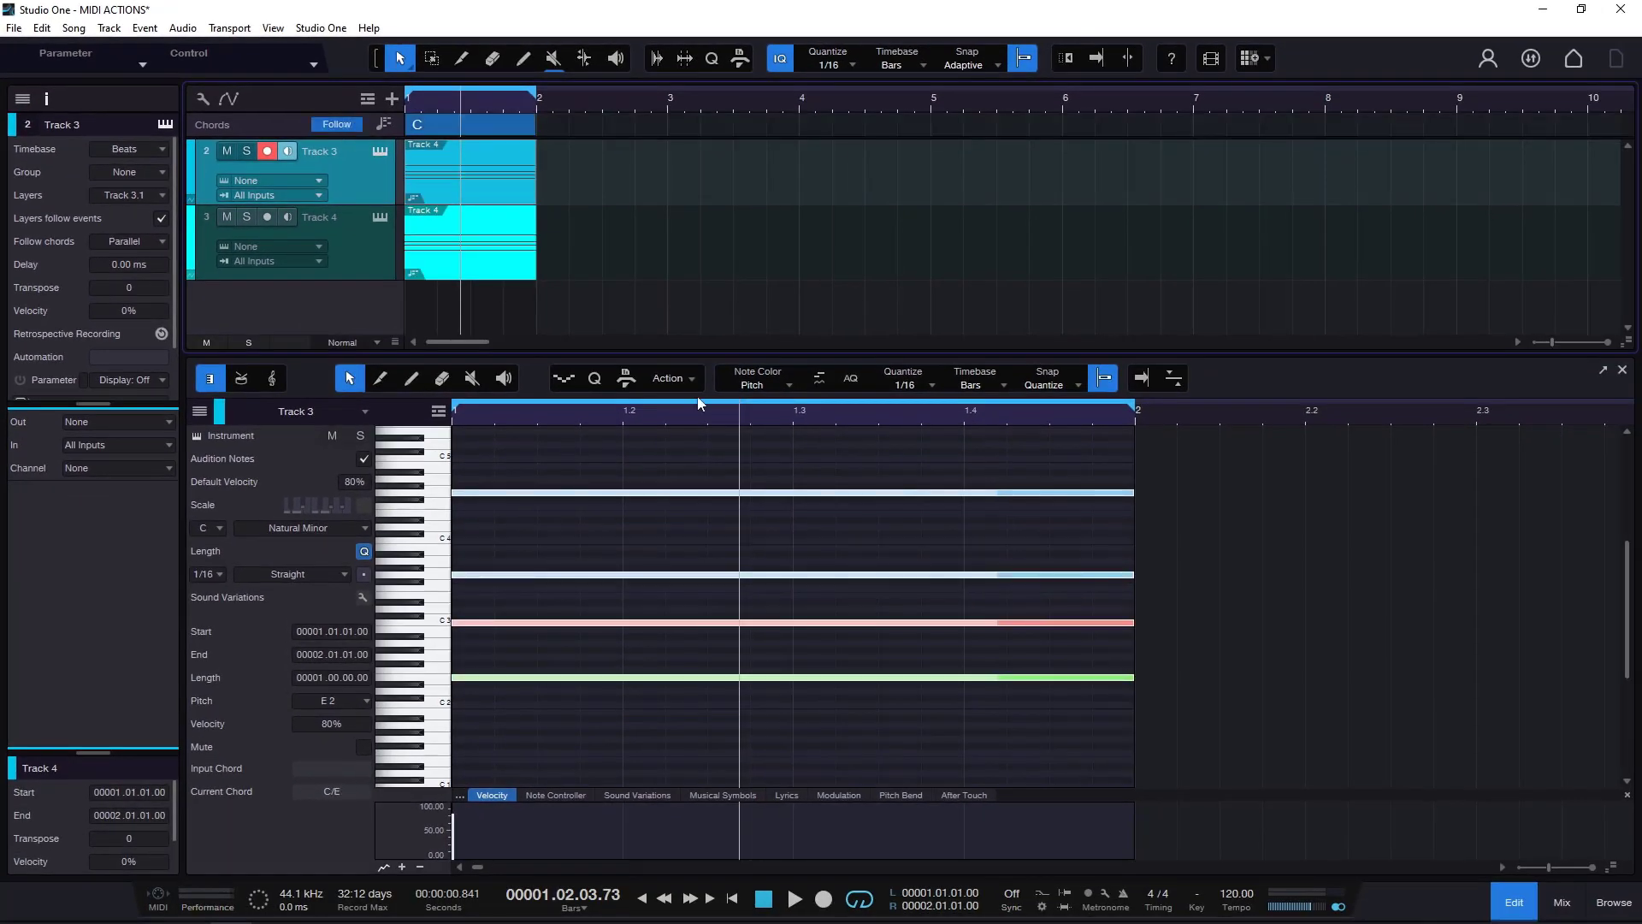
Try the C chord as G, D, F, B♭ and E♭ in the Chord Selector, and set it back to C
{"action": "double_click", "coordinate": [431, 125]}
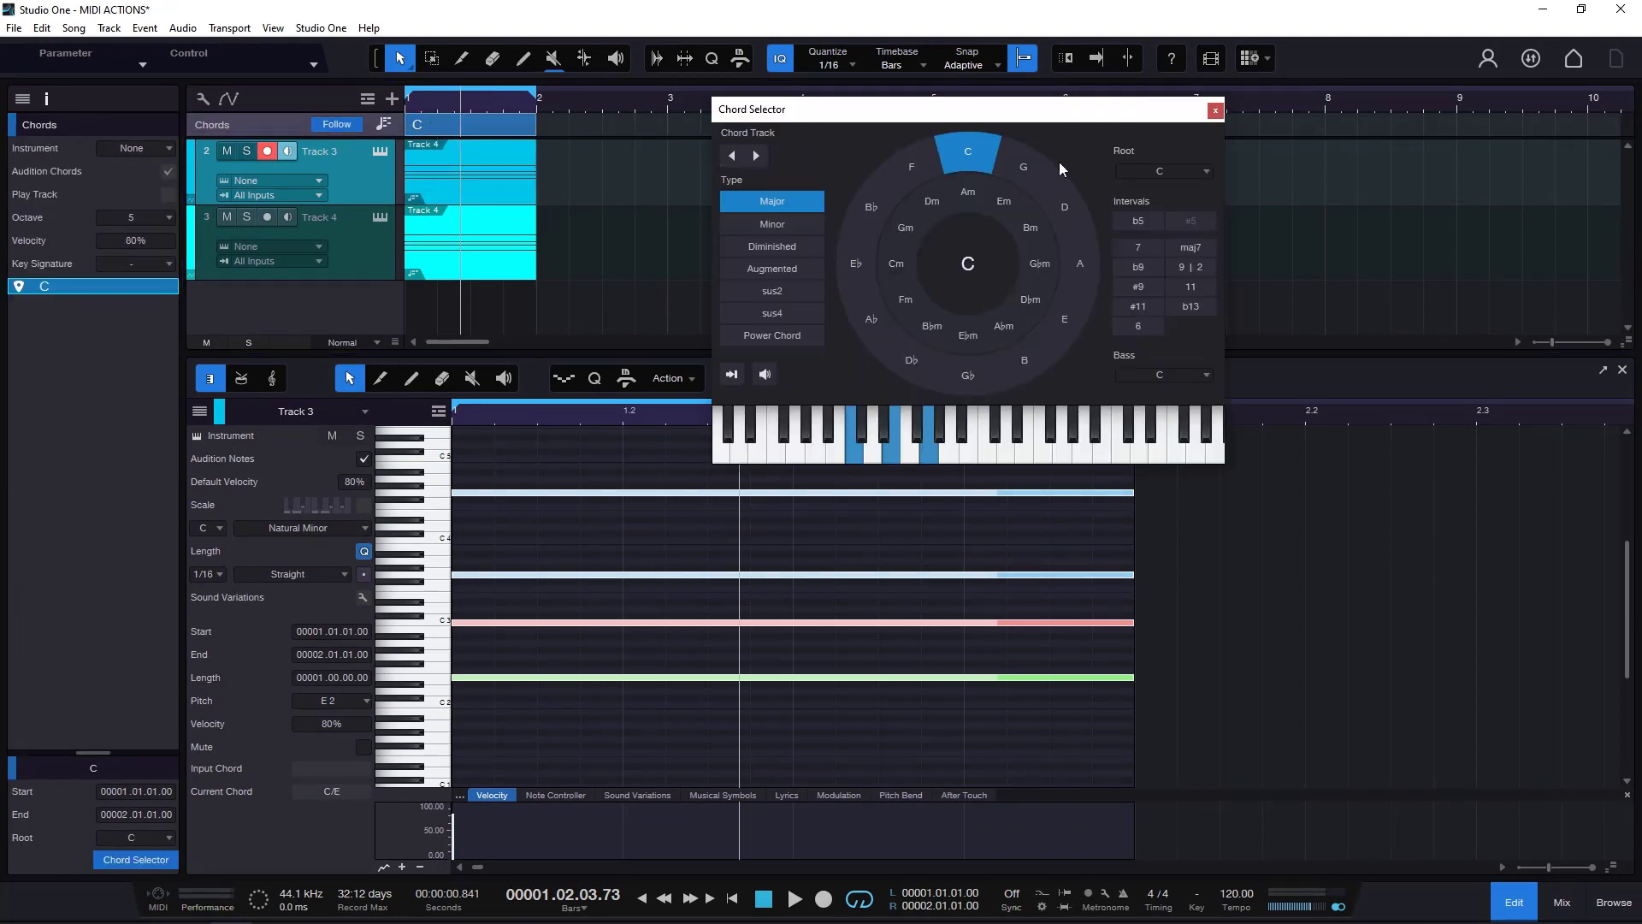
{"action": "left_click", "coordinate": [1033, 168]}
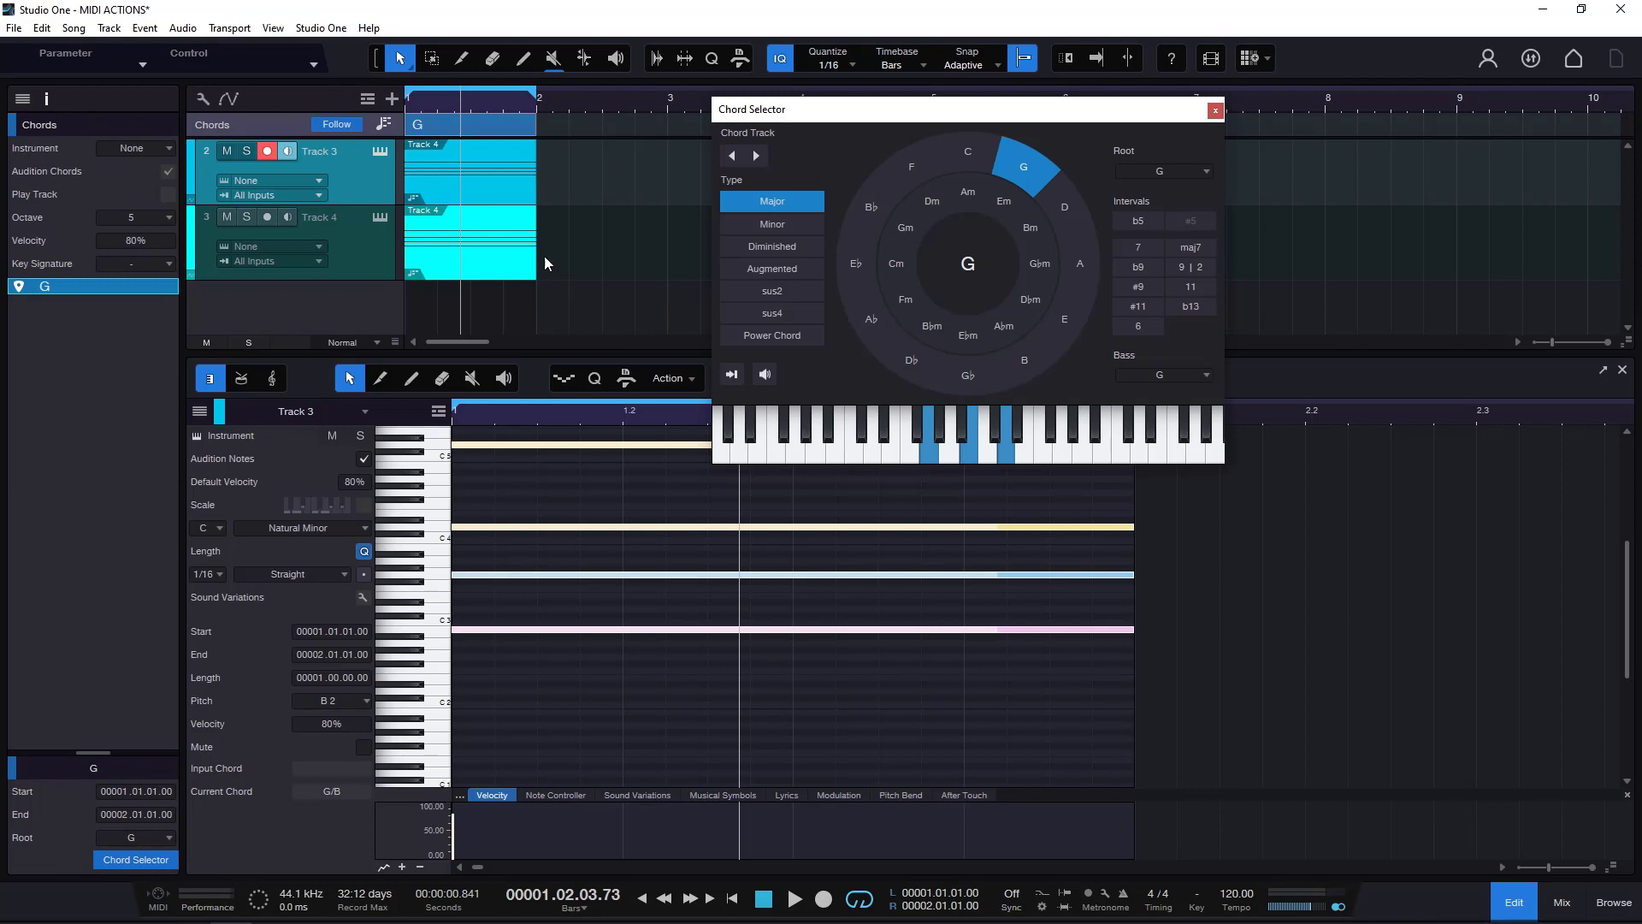
{"action": "left_click", "coordinate": [1061, 214]}
{"action": "left_click", "coordinate": [908, 175]}
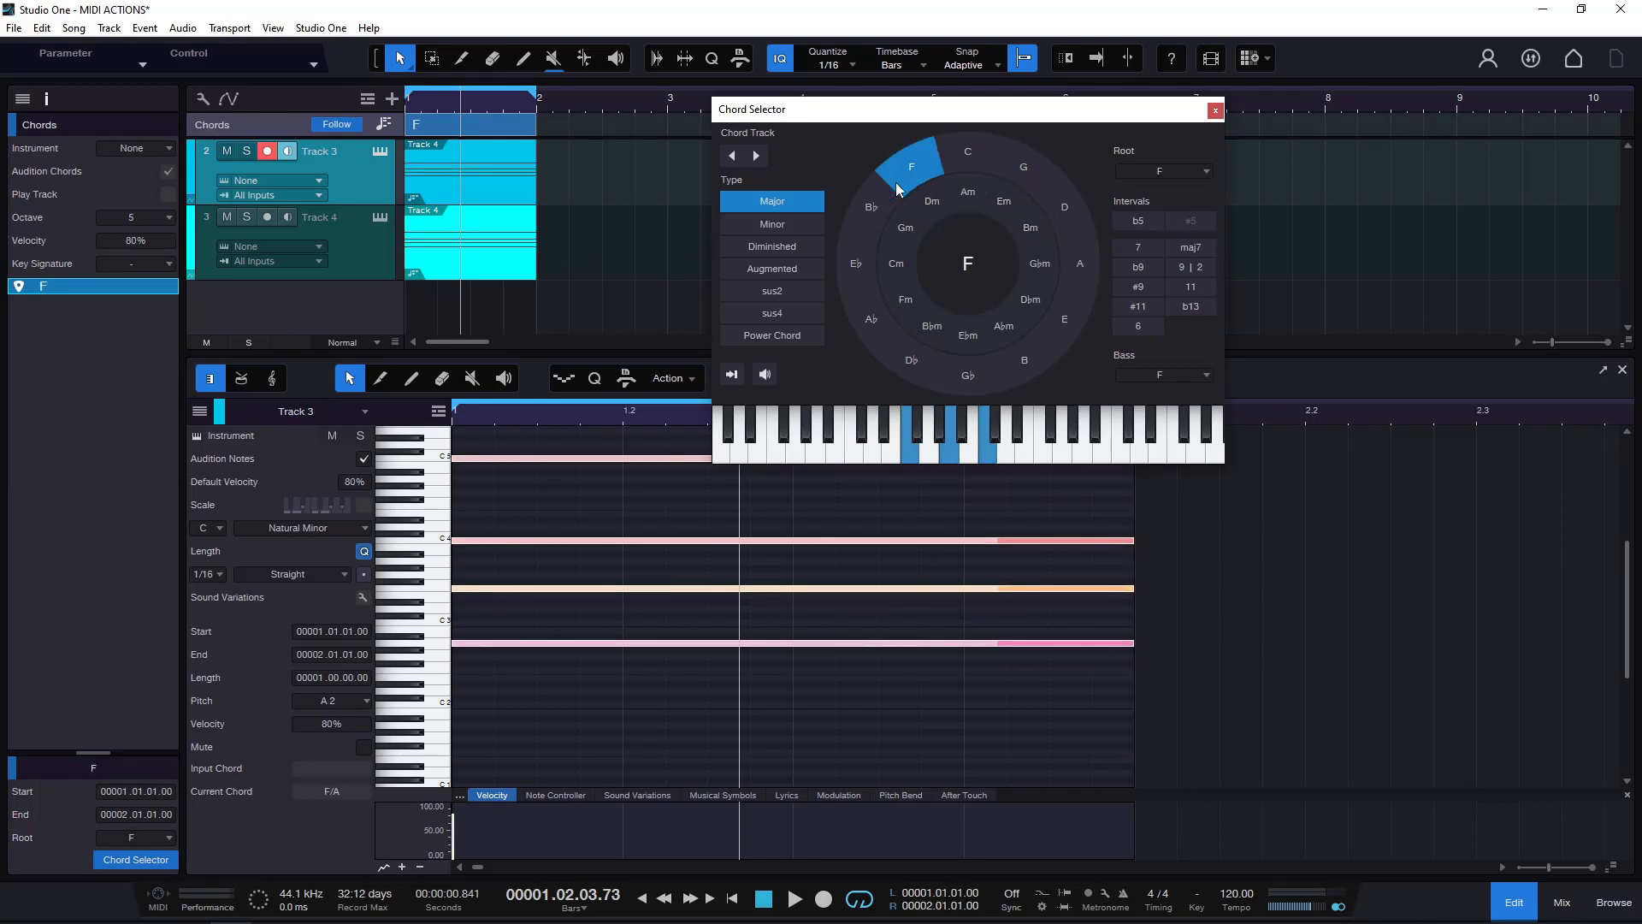
{"action": "left_click", "coordinate": [869, 219]}
{"action": "left_click", "coordinate": [857, 258]}
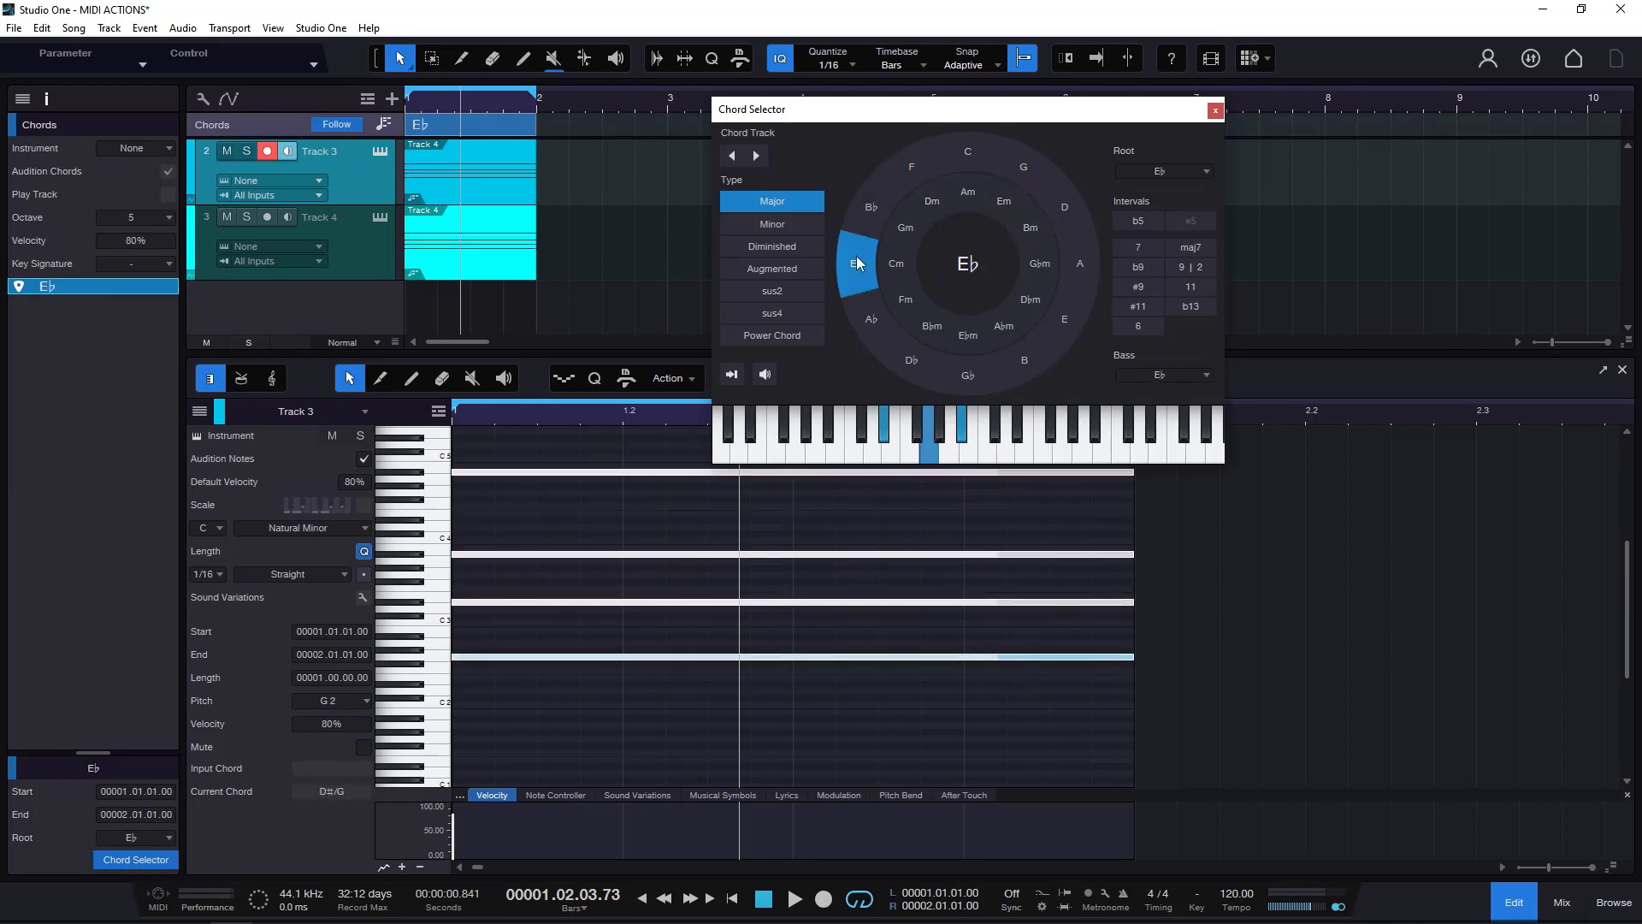
{"action": "left_click", "coordinate": [967, 152]}
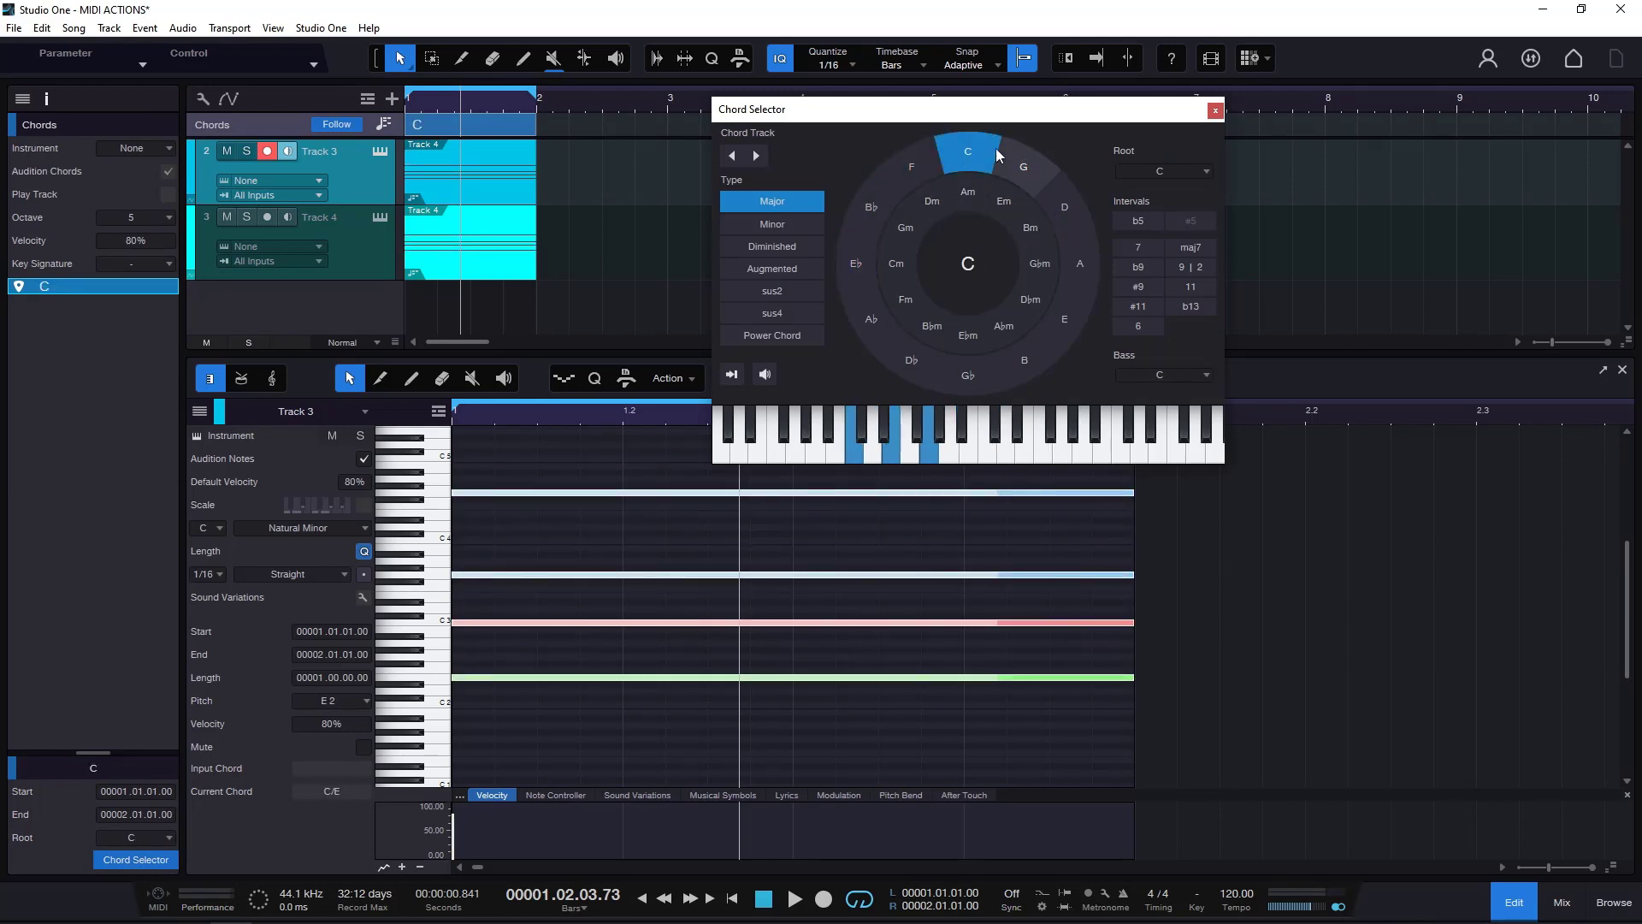
{"action": "left_click", "coordinate": [1214, 111]}
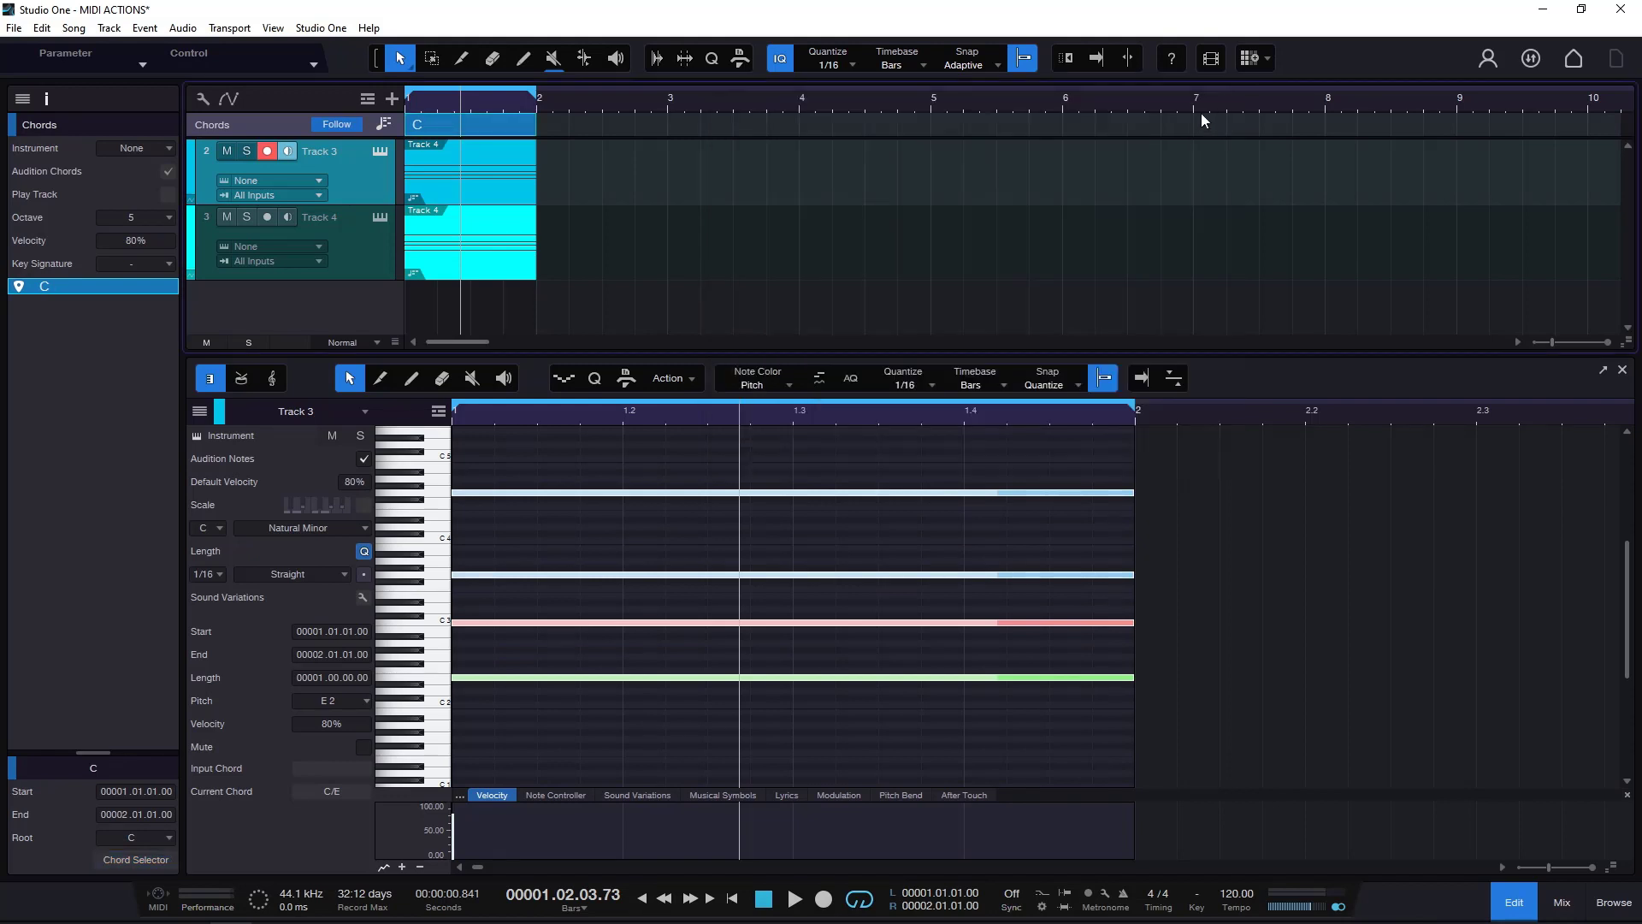
Switch chord following off and on repeatedly to compare Track 3's original notes with the chord-adjusted ones, selecting notes for inspection
{"action": "left_click", "coordinate": [337, 125]}
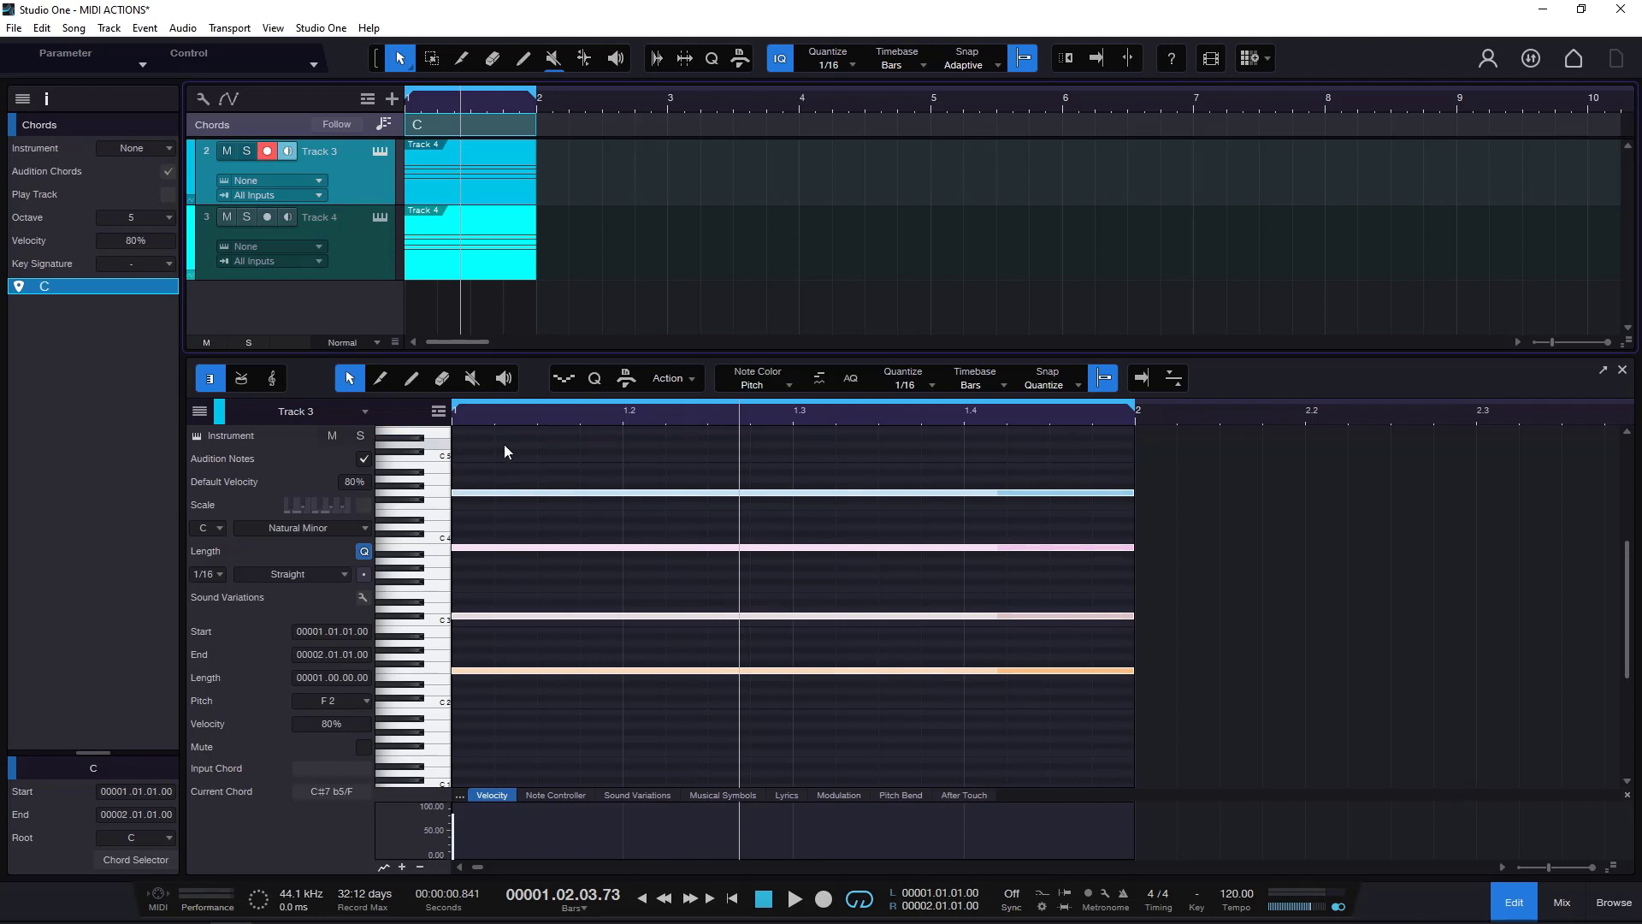
{"action": "left_click_drag", "start_coordinate": [501, 444], "coordinate": [829, 724]}
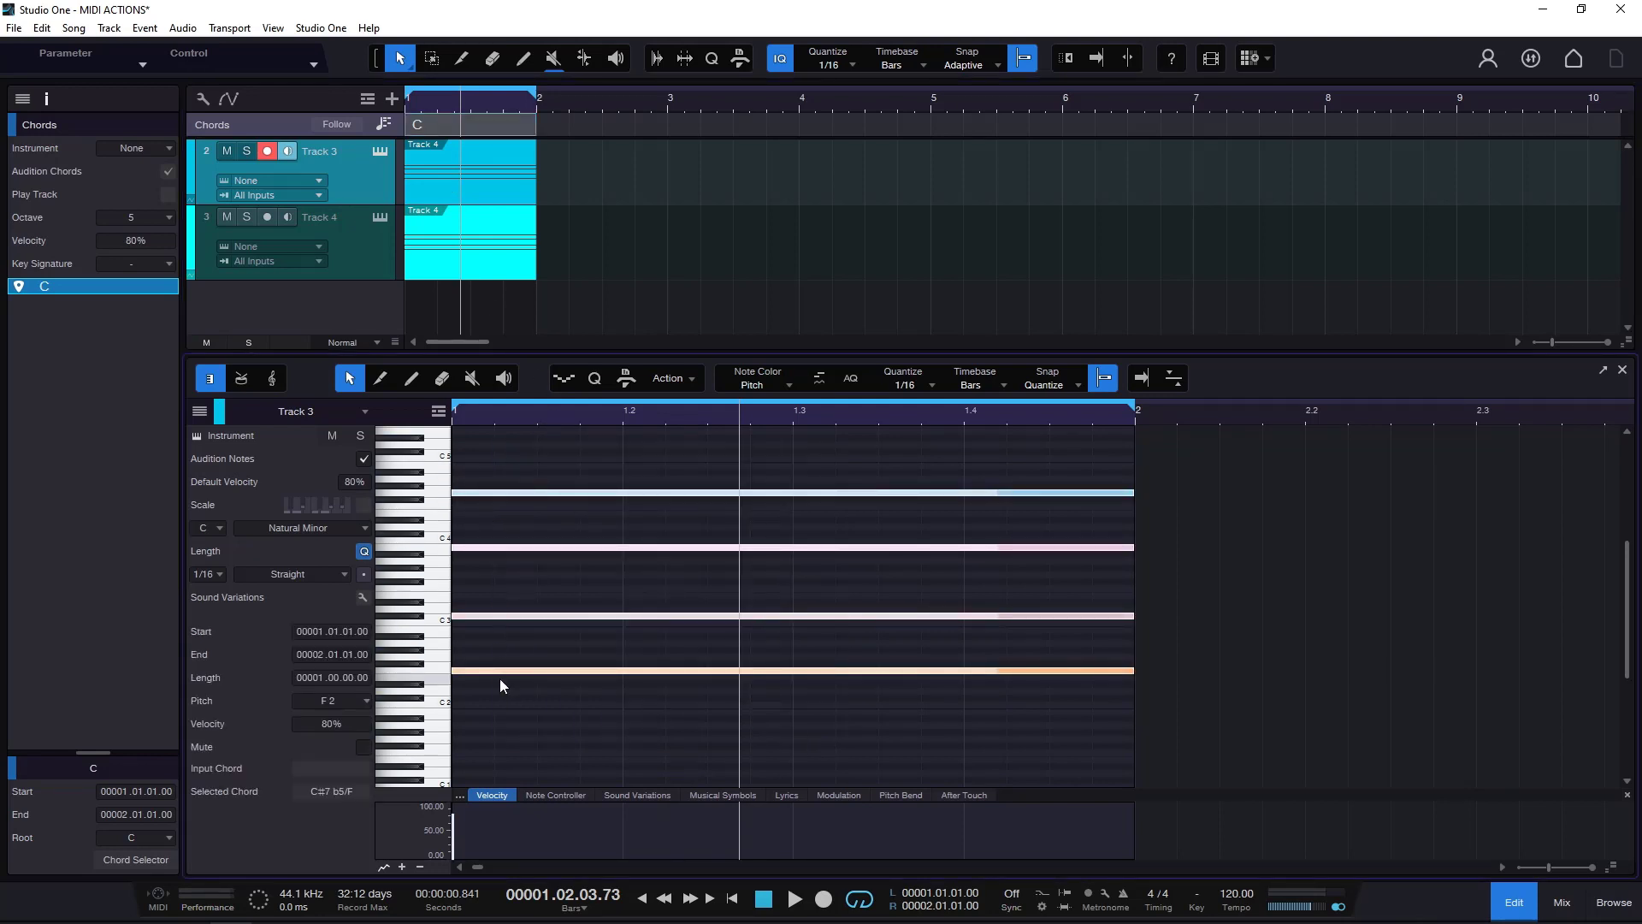
{"action": "left_click", "coordinate": [339, 125]}
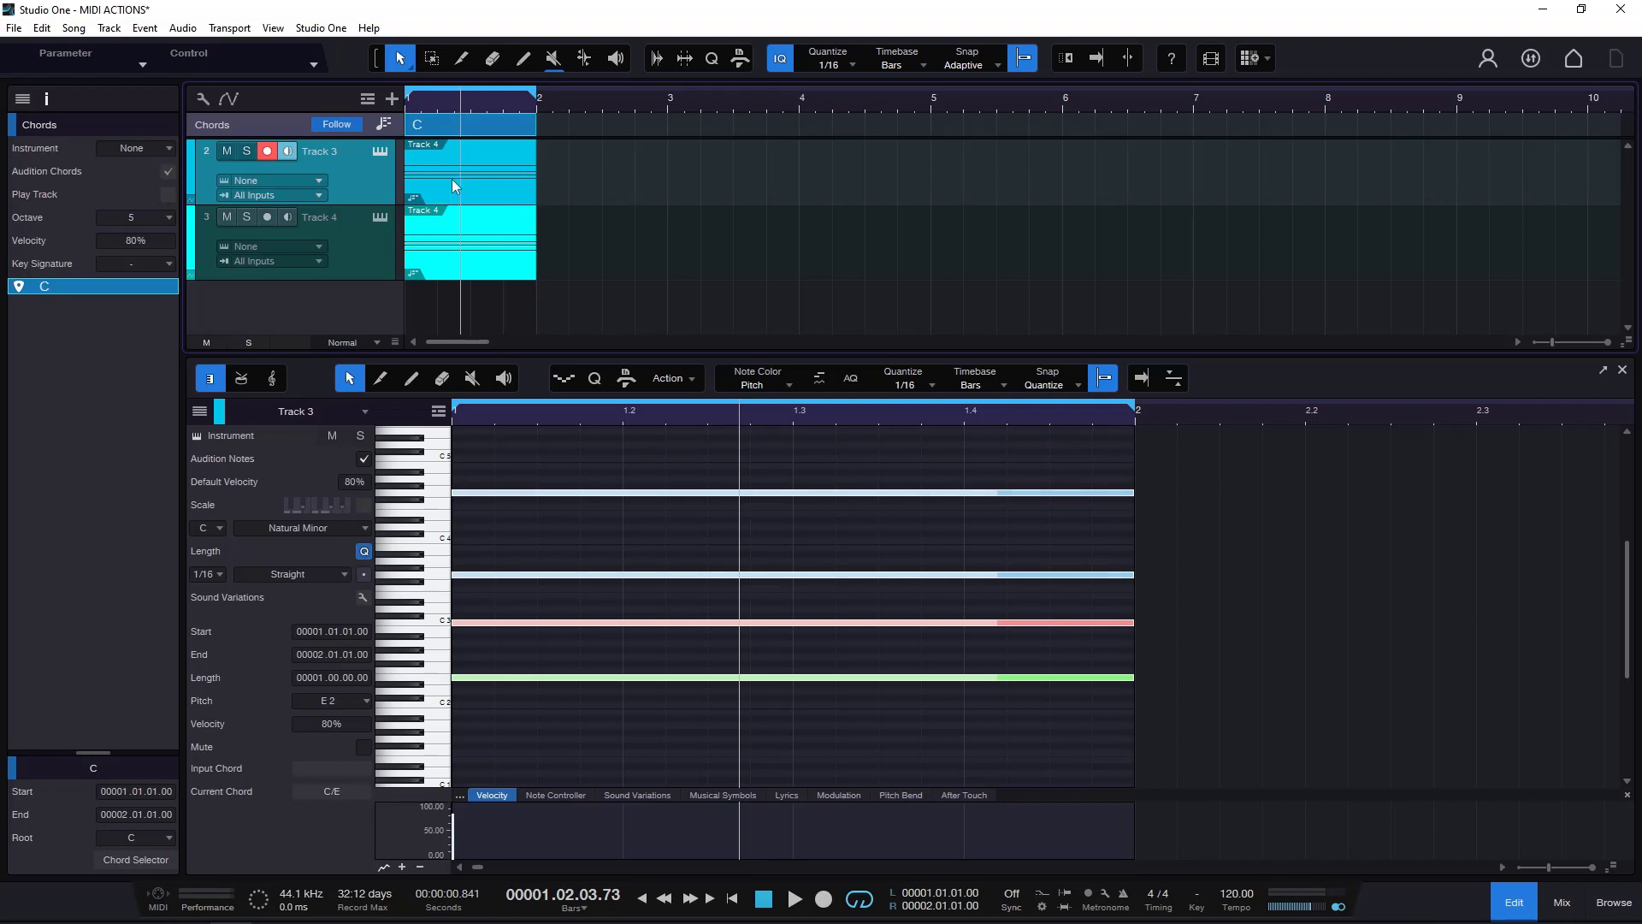
{"action": "left_click", "coordinate": [340, 125]}
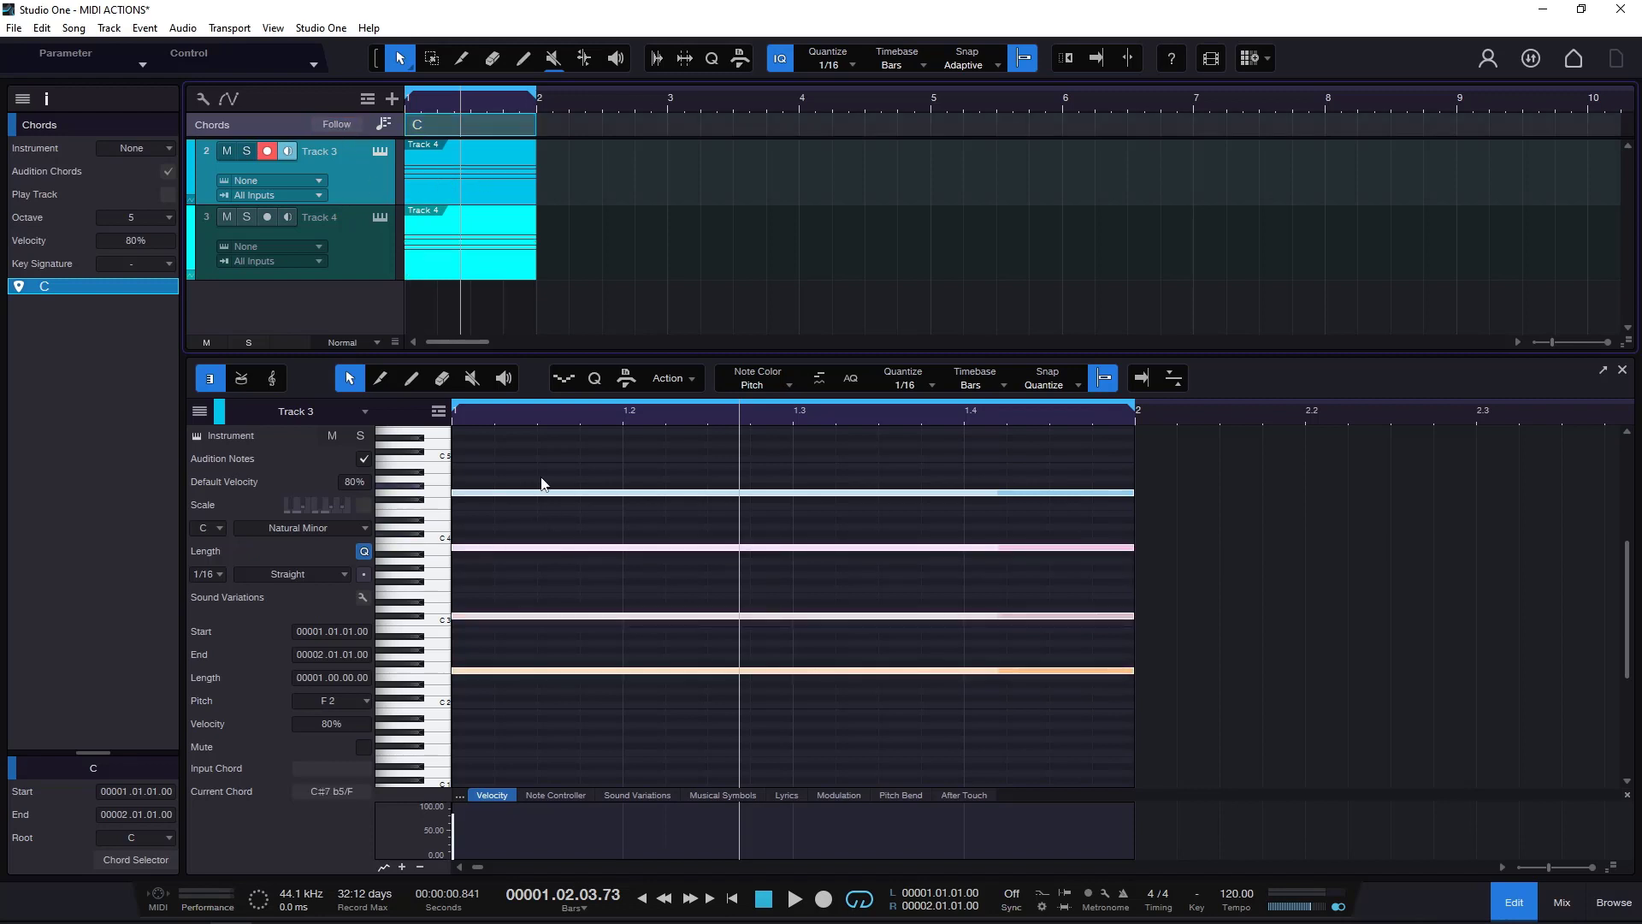
{"action": "left_click", "coordinate": [344, 123]}
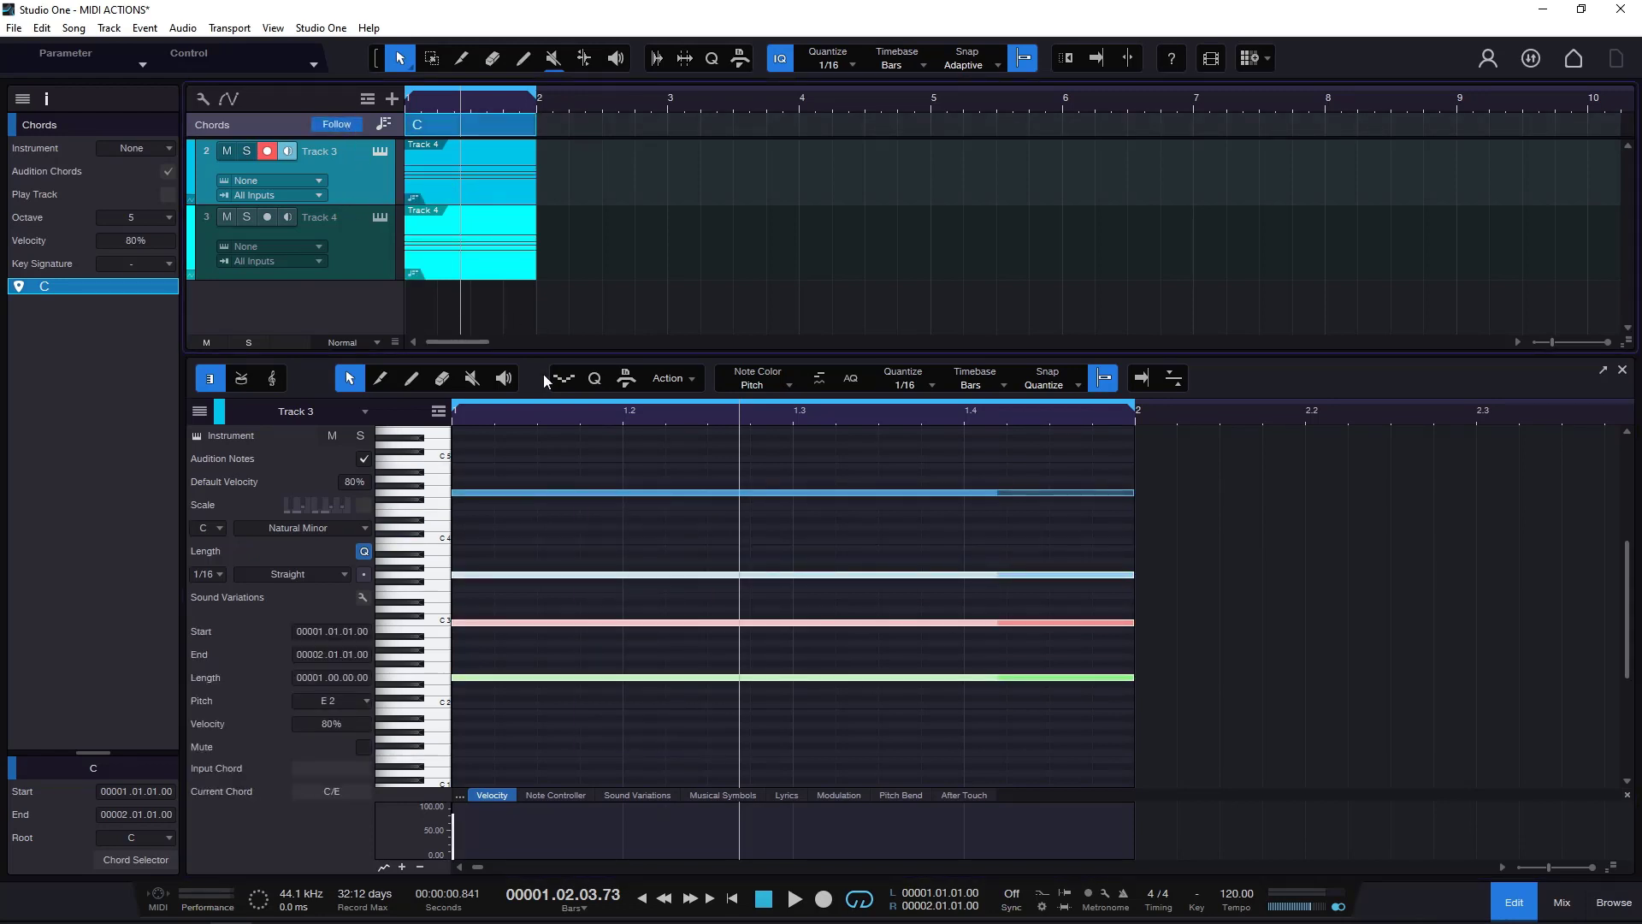
{"action": "left_click", "coordinate": [334, 125]}
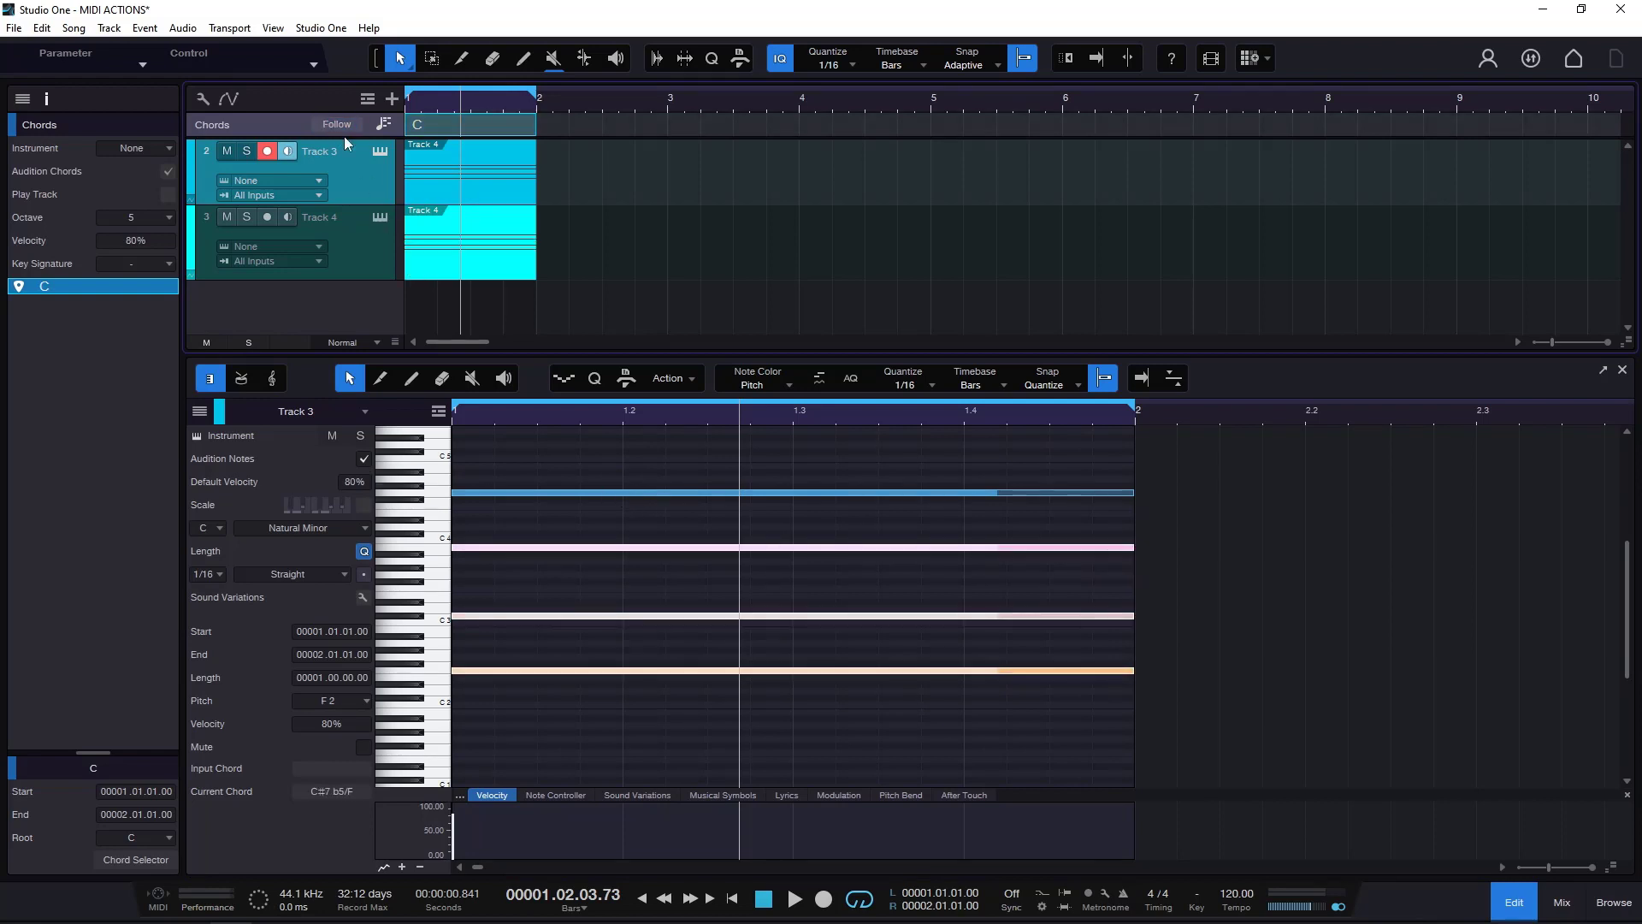
{"action": "left_click_drag", "start_coordinate": [580, 428], "coordinate": [842, 762]}
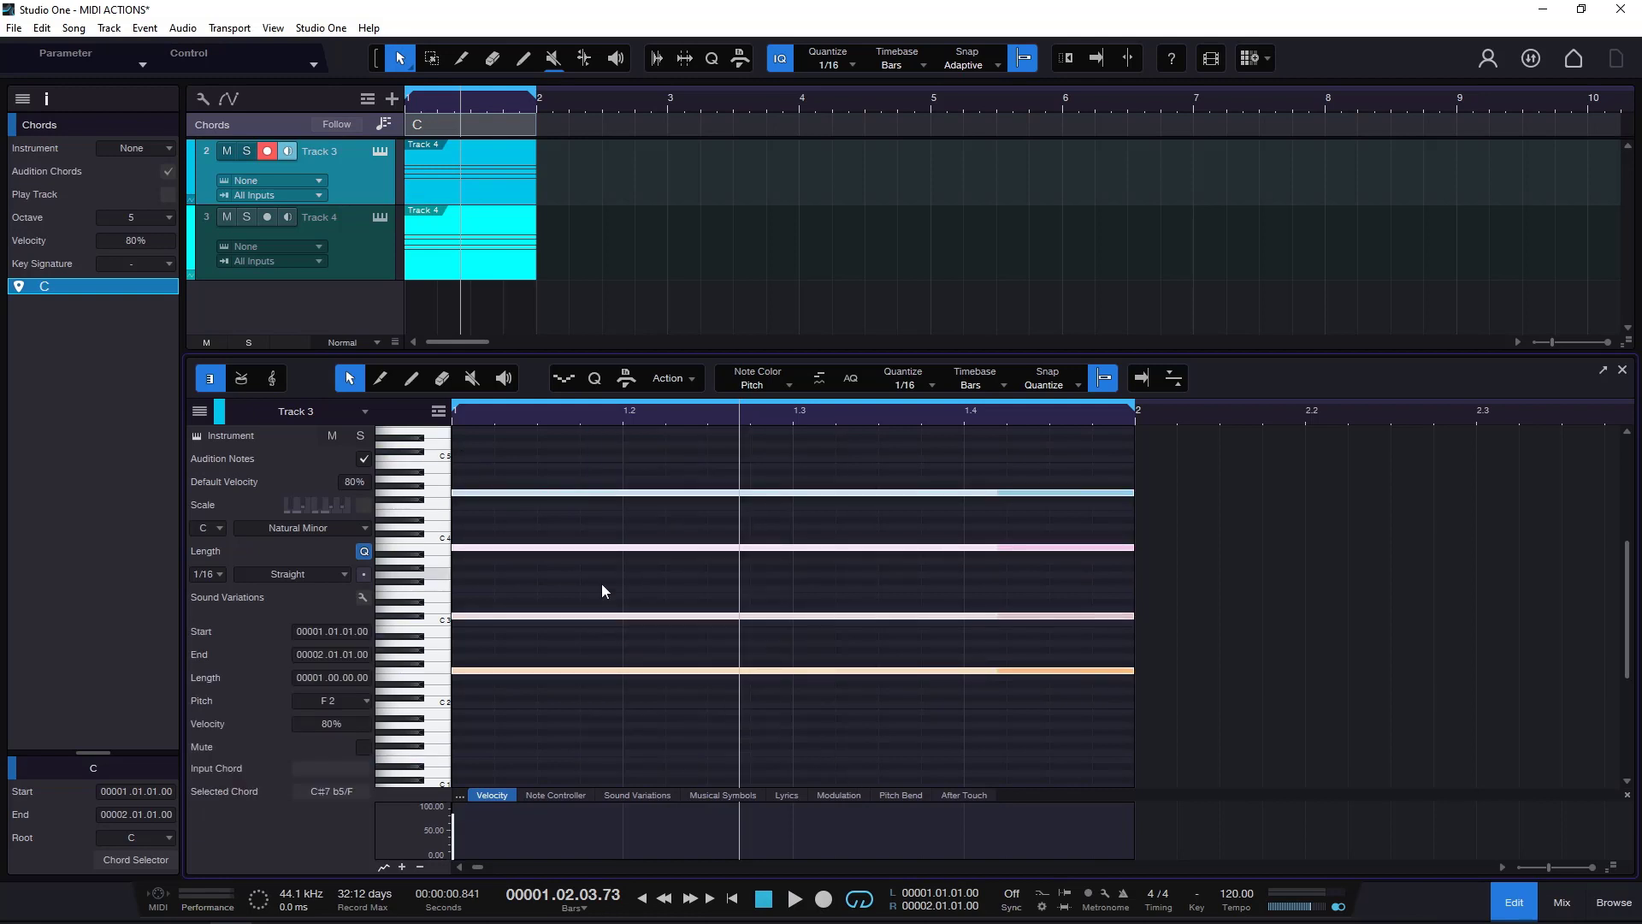
{"action": "left_click_drag", "start_coordinate": [602, 573], "coordinate": [691, 732]}
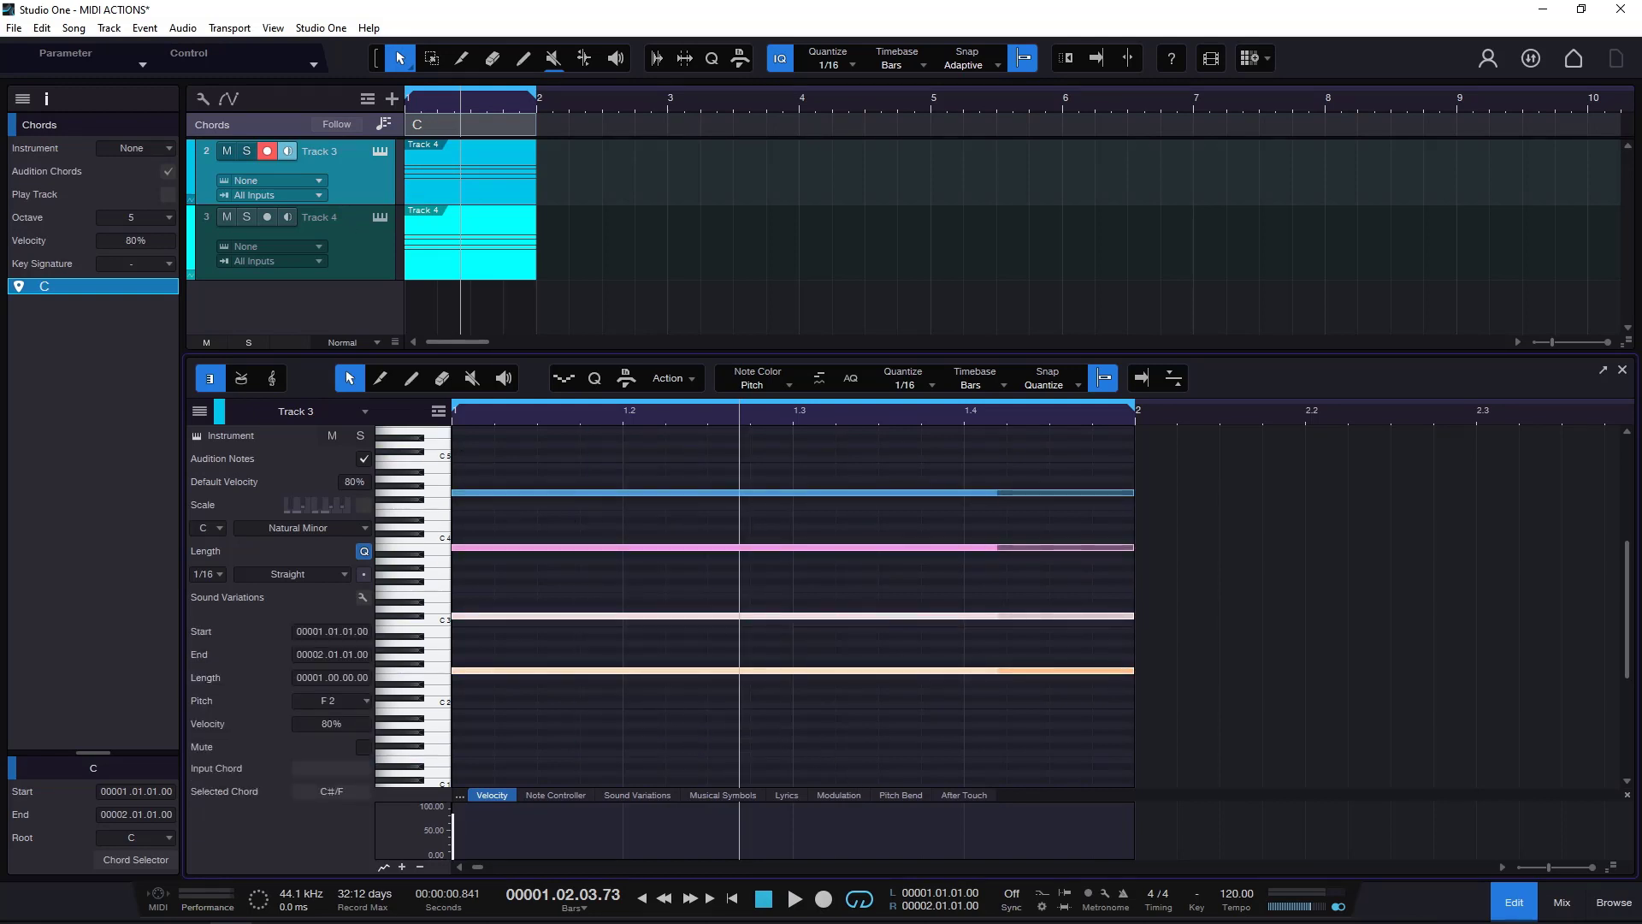
Apply Freeze Pitch to the part on Track 3 with chord following on, and switch chord following off
{"action": "left_click", "coordinate": [346, 124]}
{"action": "left_click", "coordinate": [350, 172]}
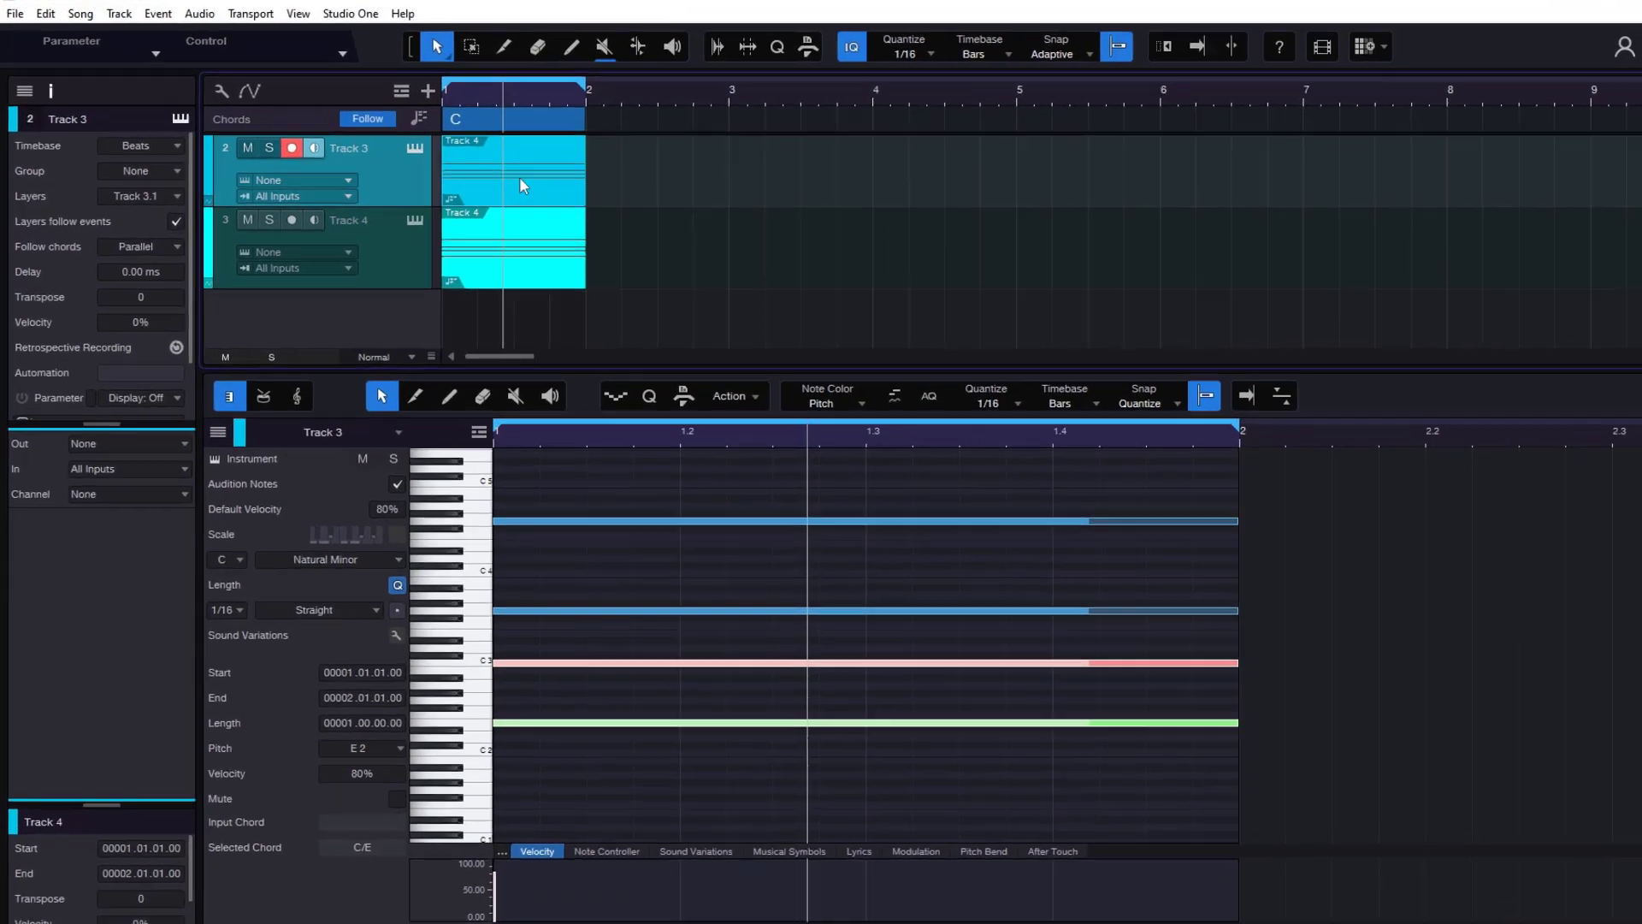
{"action": "right_click", "coordinate": [475, 177]}
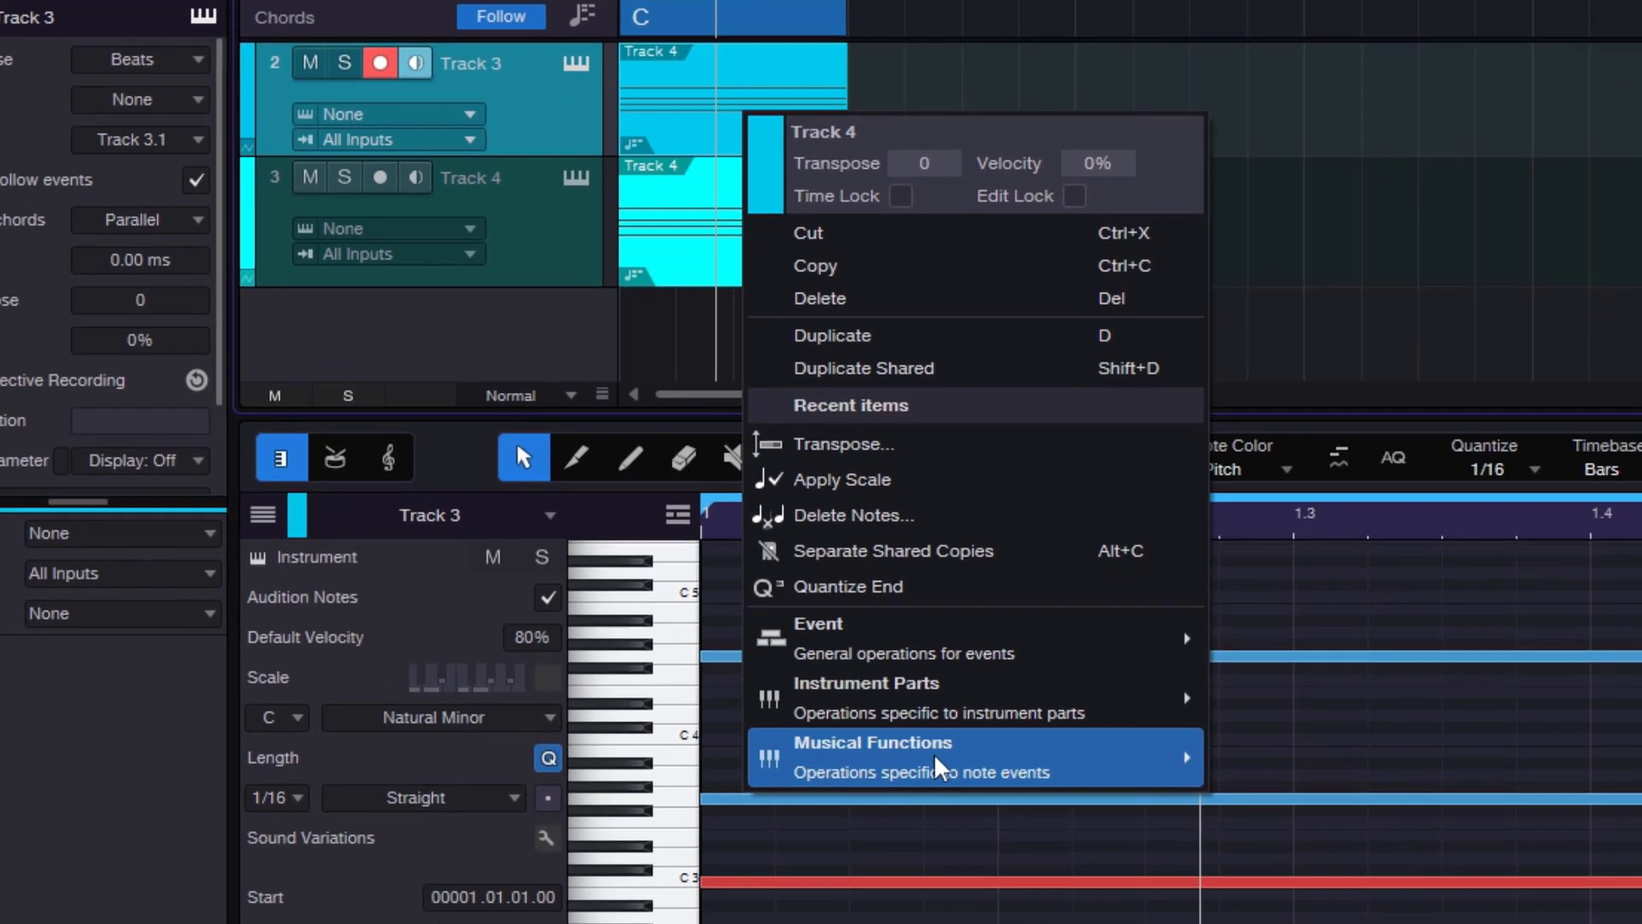
{"action": "mouse_move", "coordinate": [967, 832]}
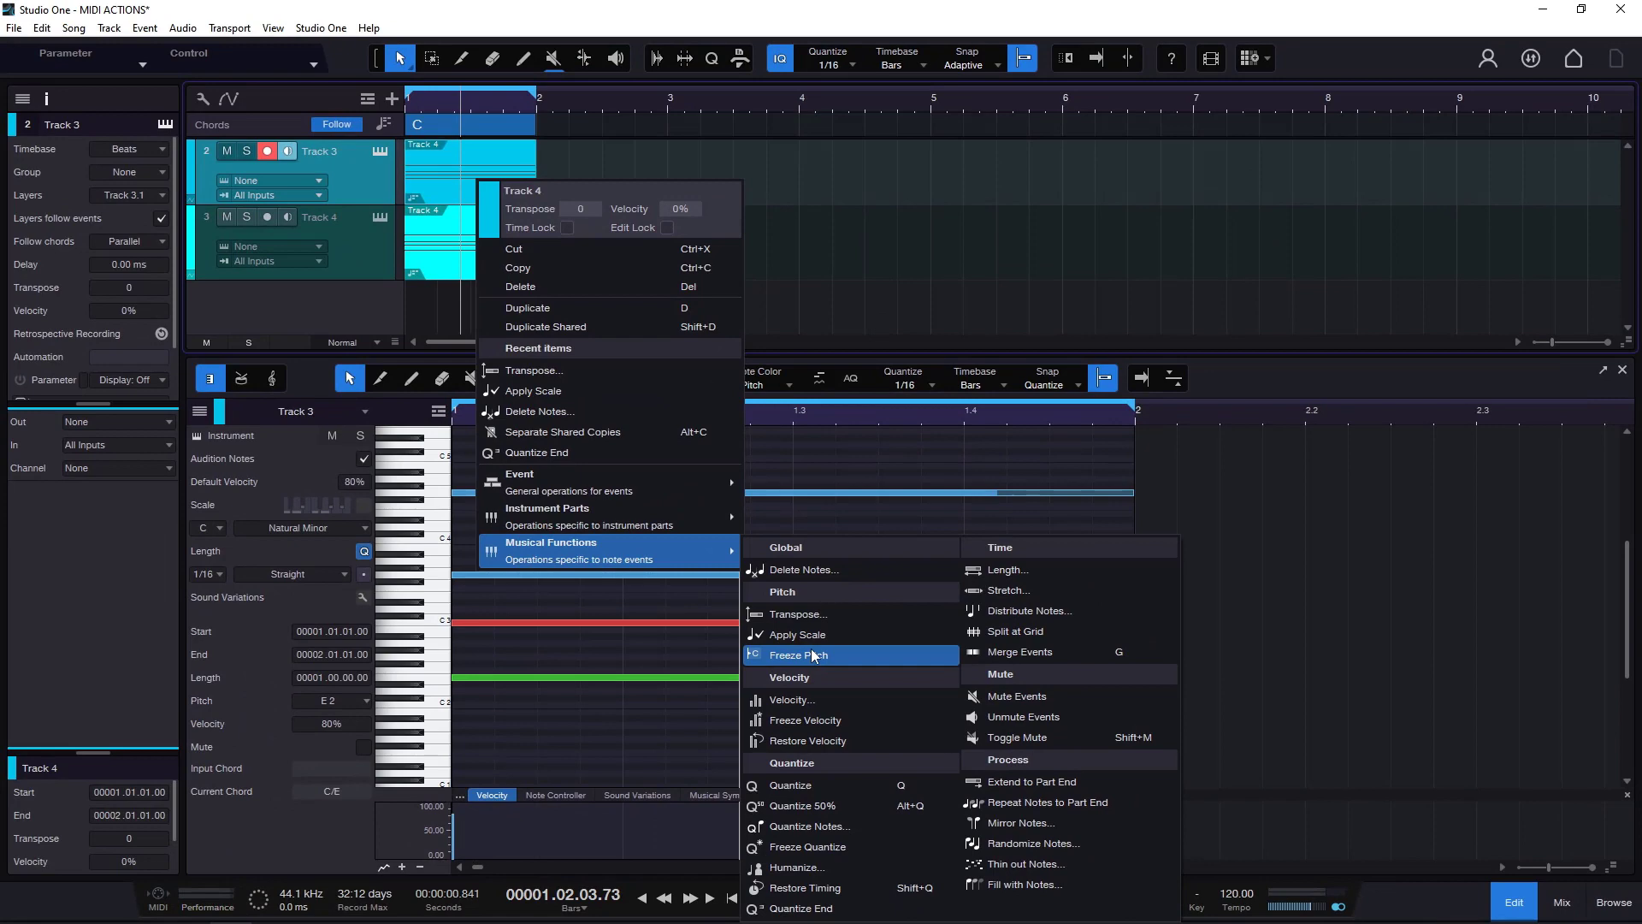
{"action": "left_click", "coordinate": [810, 655]}
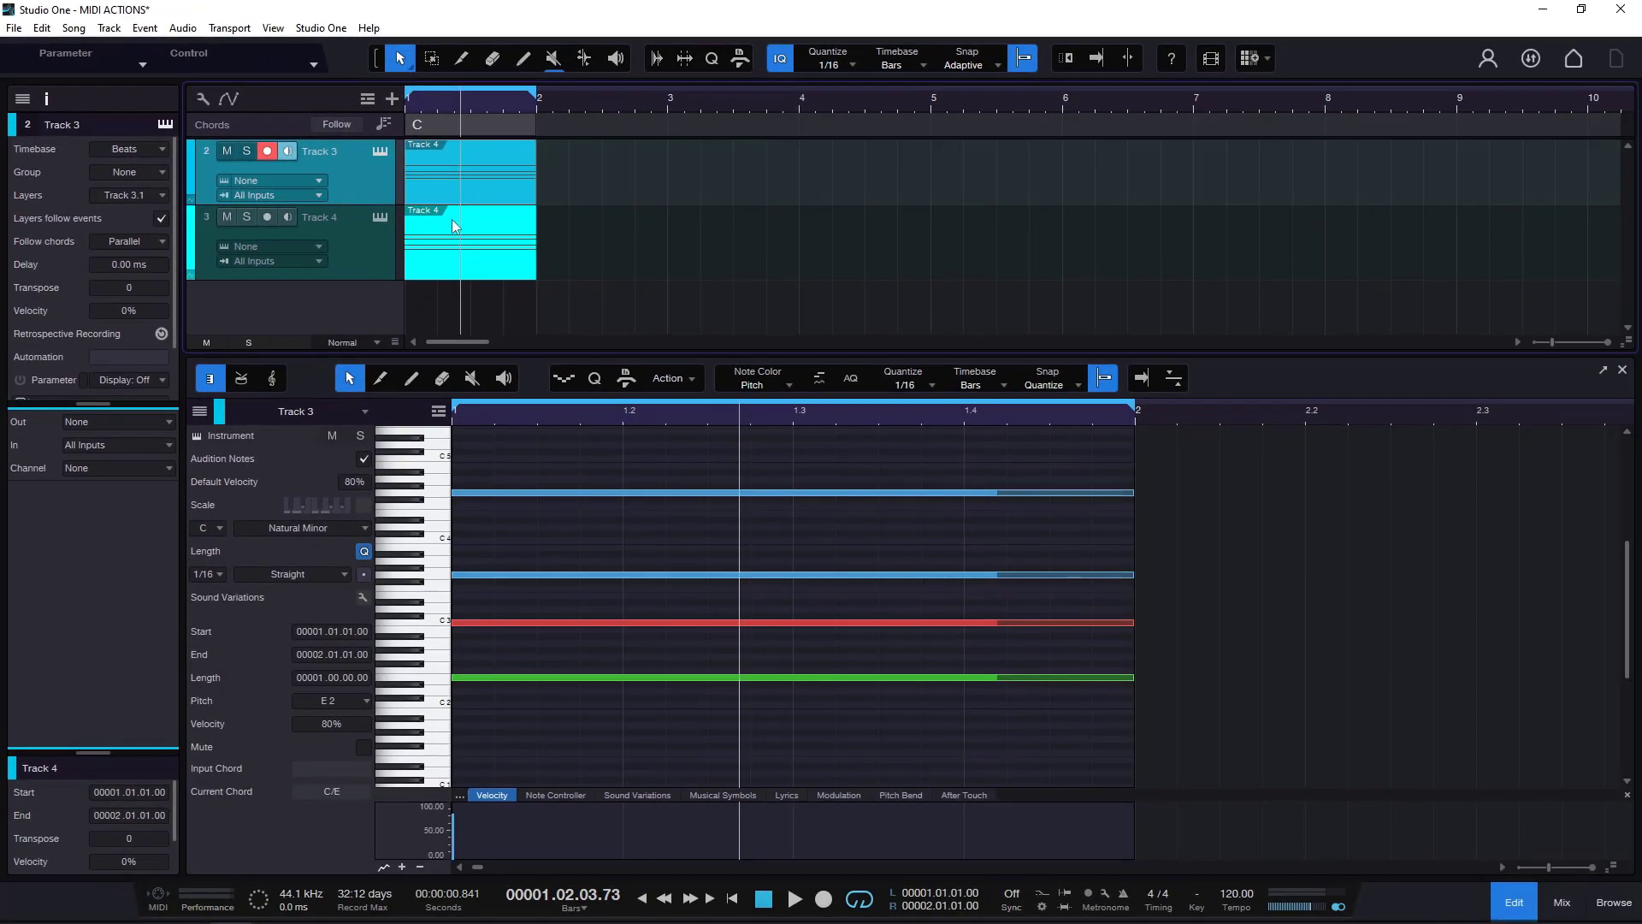
Select the notes in the Track 4 and Track 3 parts to compare their pitches with chord following off
{"action": "left_click", "coordinate": [815, 410]}
{"action": "left_click_drag", "start_coordinate": [538, 446], "coordinate": [715, 725]}
{"action": "left_click", "coordinate": [491, 187]}
{"action": "left_click_drag", "start_coordinate": [537, 427], "coordinate": [667, 724]}
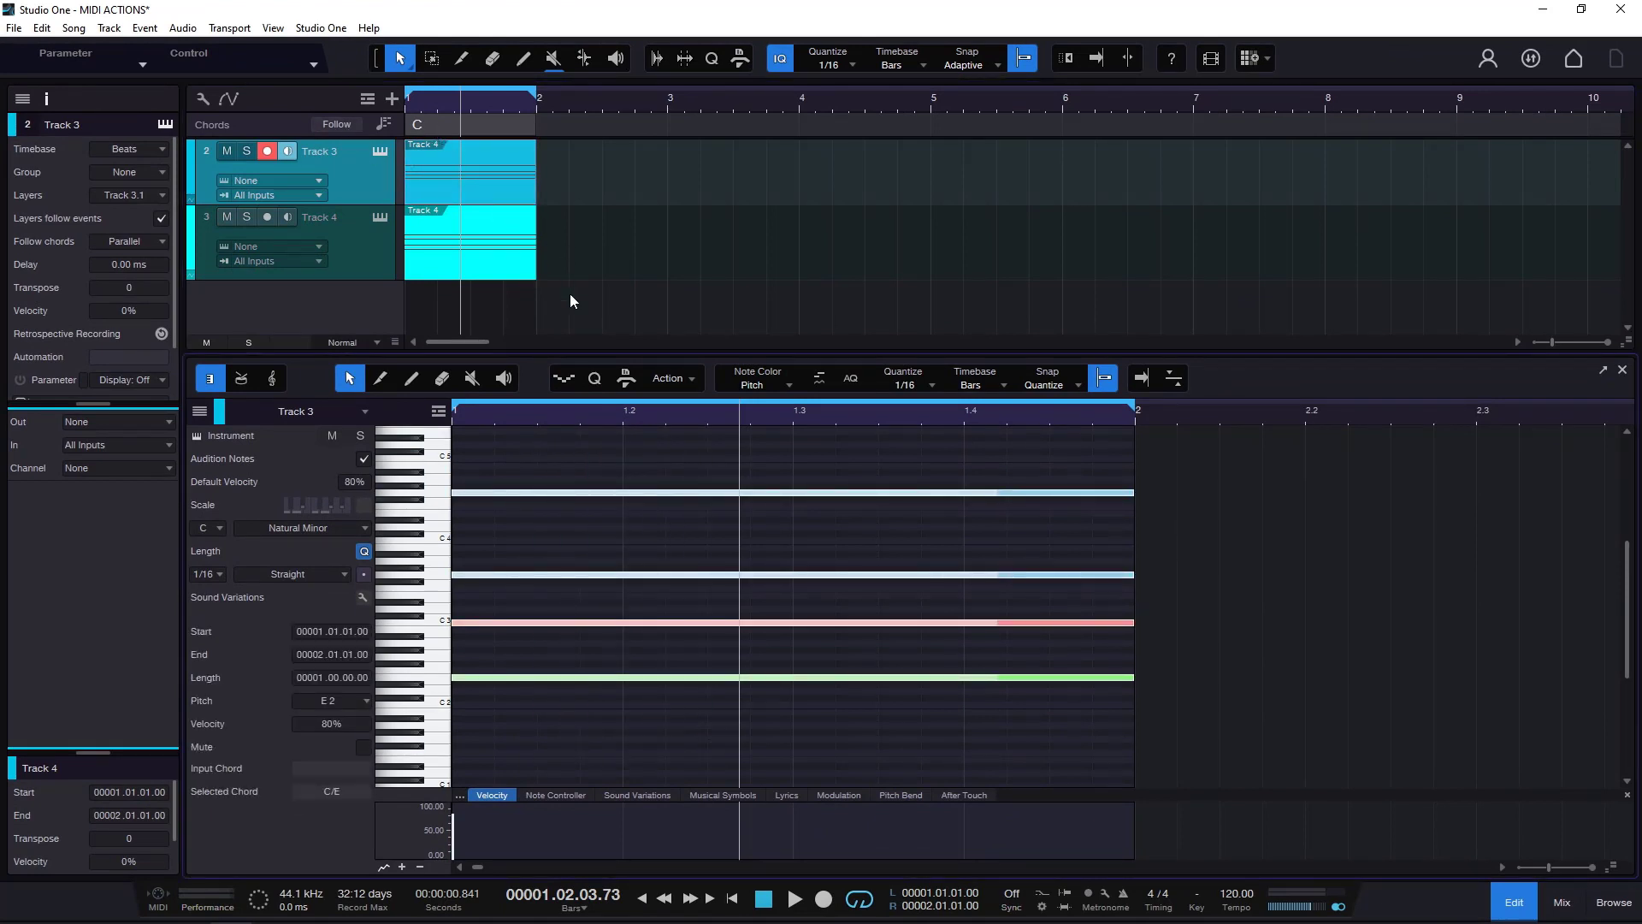
Turn on chord following, change the C chord to G and to F while viewing Track 4, and select Track 3
{"action": "left_click", "coordinate": [347, 126]}
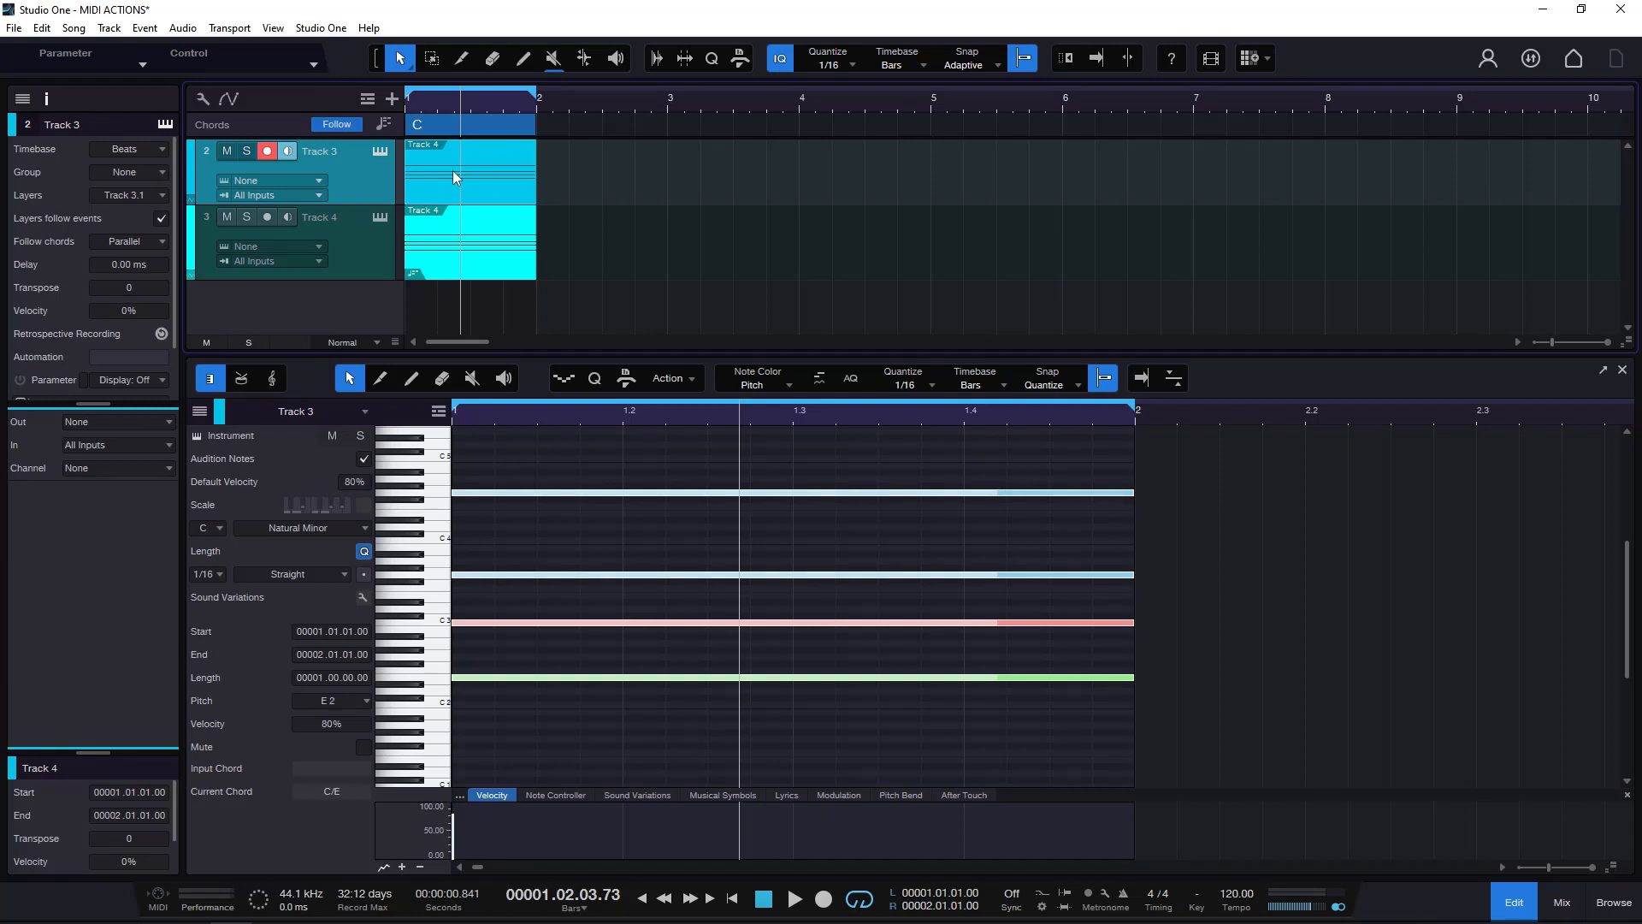
{"action": "left_click", "coordinate": [439, 238]}
{"action": "double_click", "coordinate": [444, 126]}
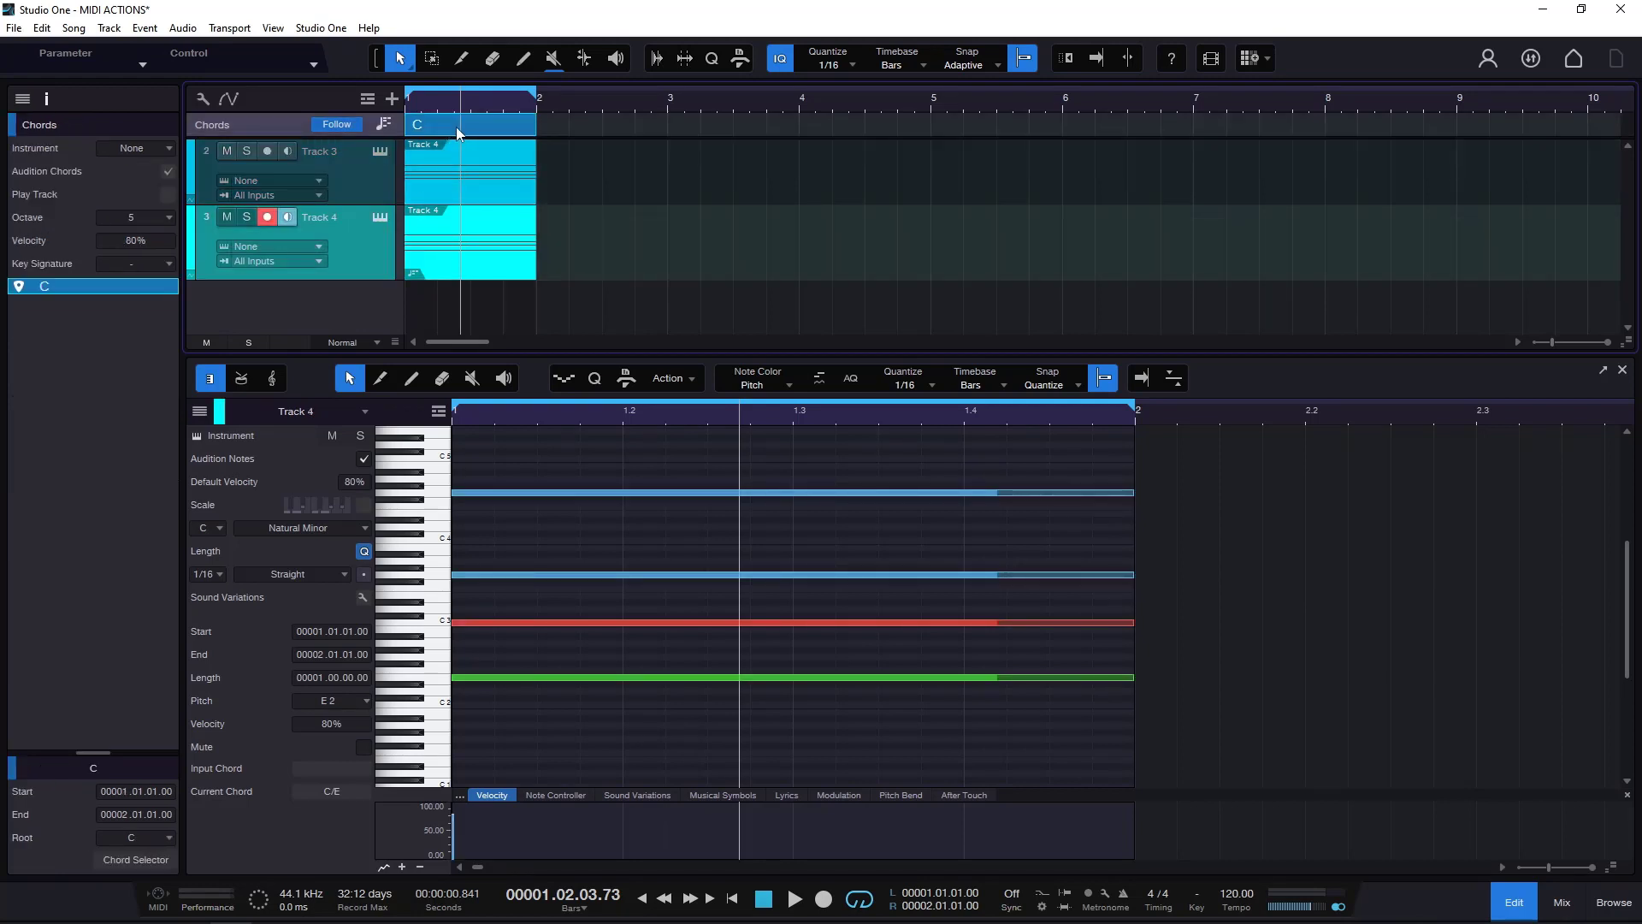
{"action": "left_click", "coordinate": [1037, 159]}
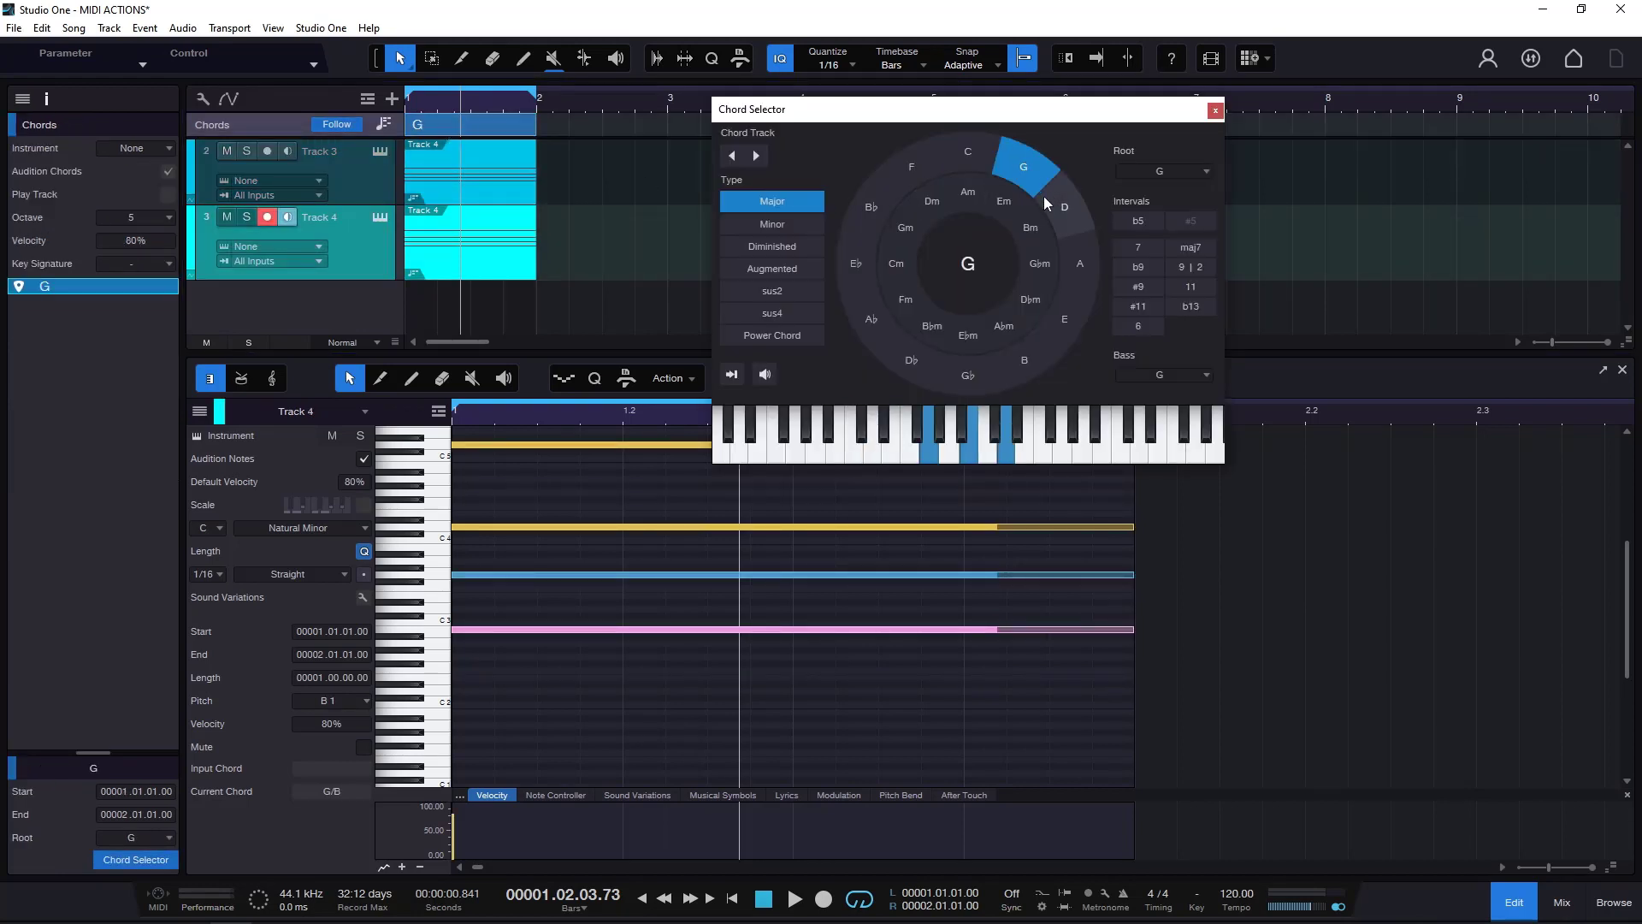
{"action": "left_click", "coordinate": [936, 170]}
{"action": "left_click", "coordinate": [383, 167]}
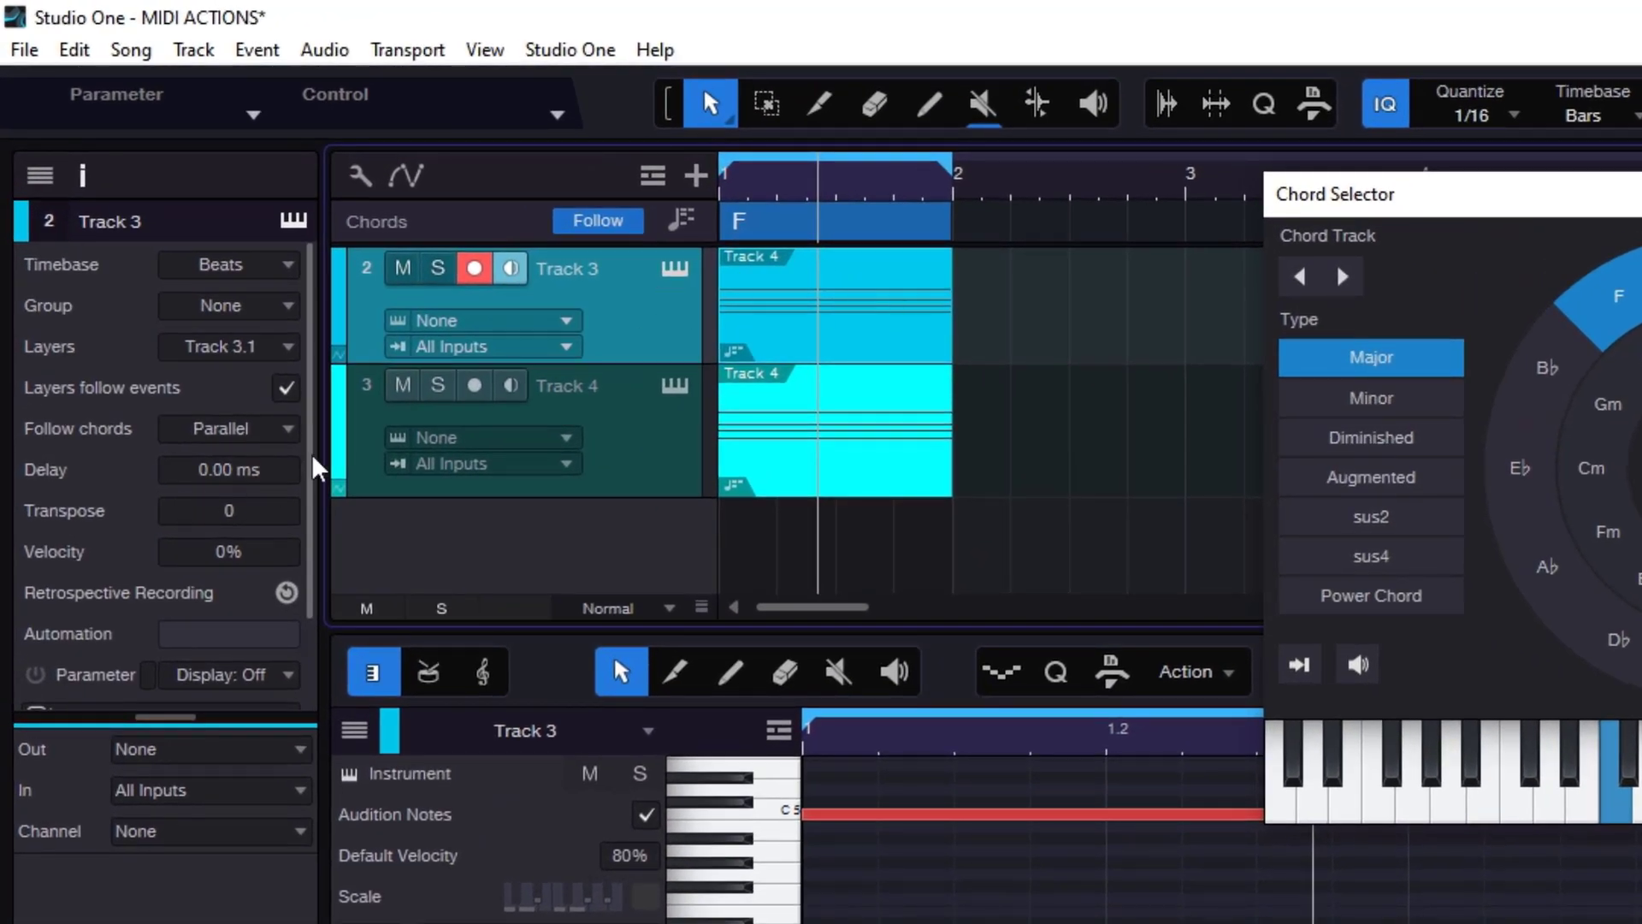
Disable Track 3's Follow chords setting, change the chord to A and to E, and close the Chord Selector
{"action": "left_click", "coordinate": [261, 432]}
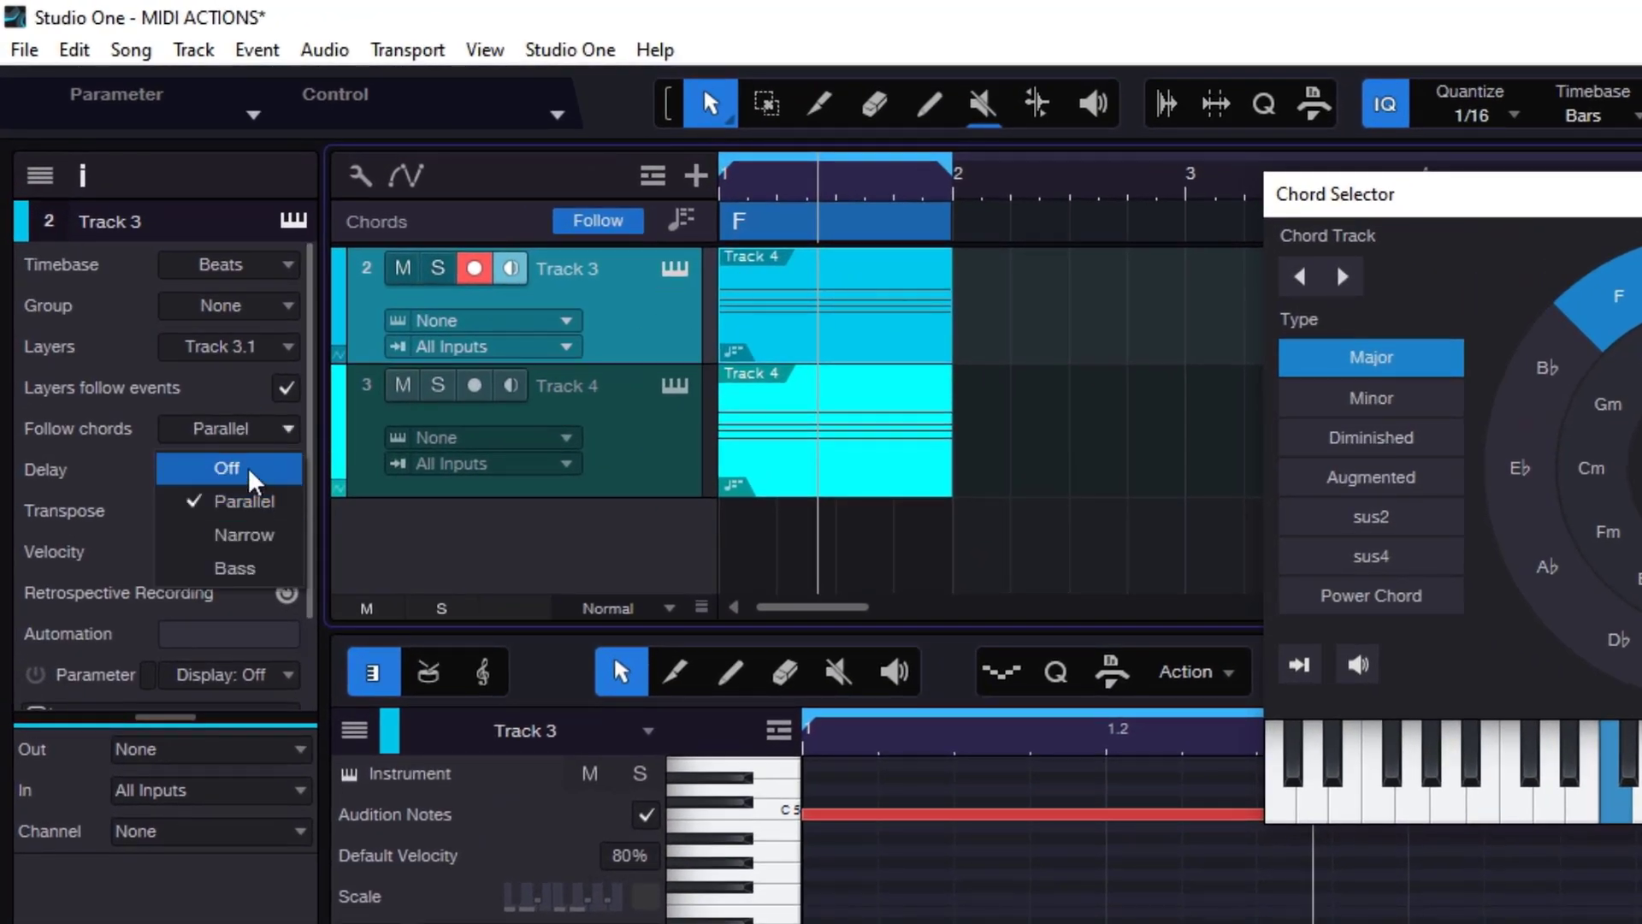
{"action": "left_click", "coordinate": [244, 468]}
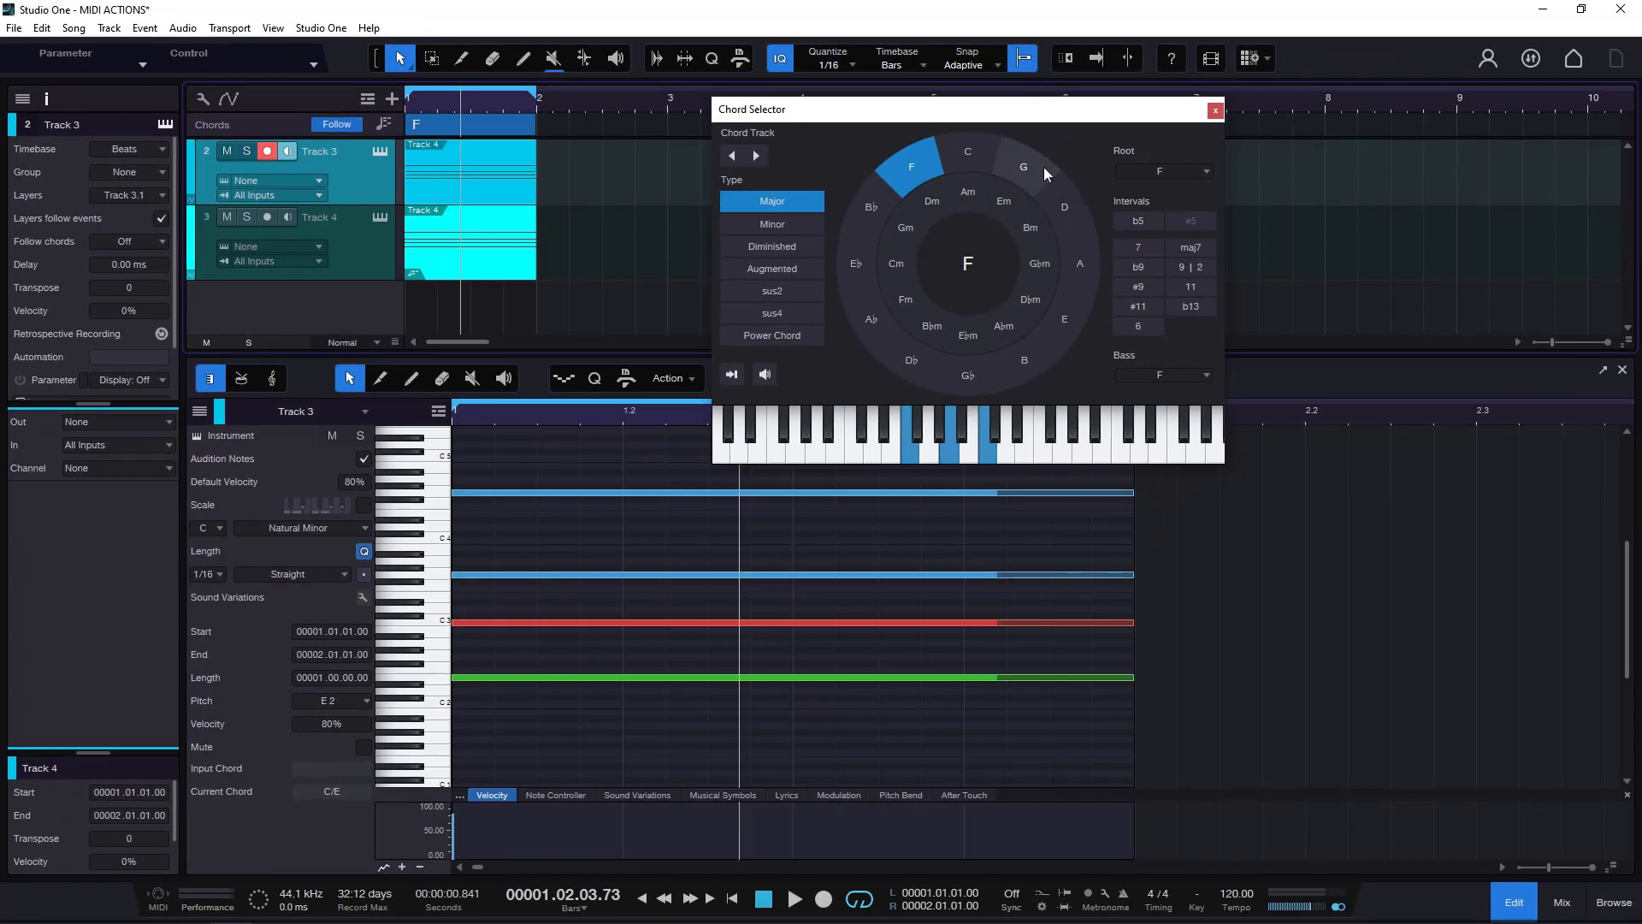
{"action": "left_click", "coordinate": [1045, 173]}
{"action": "left_click", "coordinate": [1065, 210]}
{"action": "left_click", "coordinate": [1080, 256]}
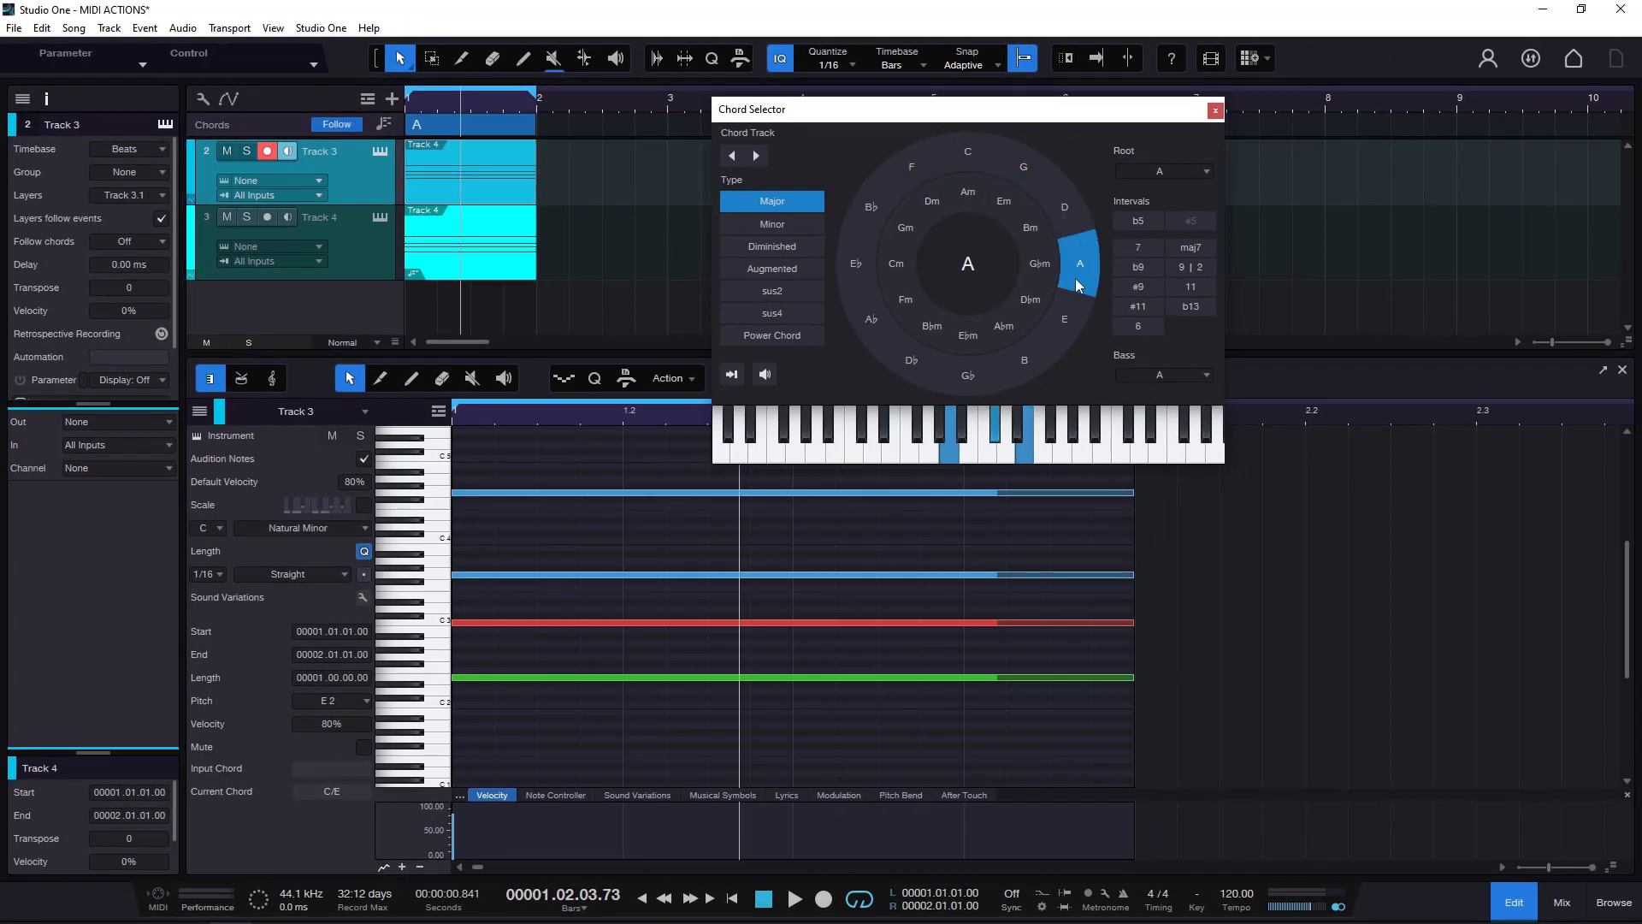
{"action": "left_click", "coordinate": [1063, 319]}
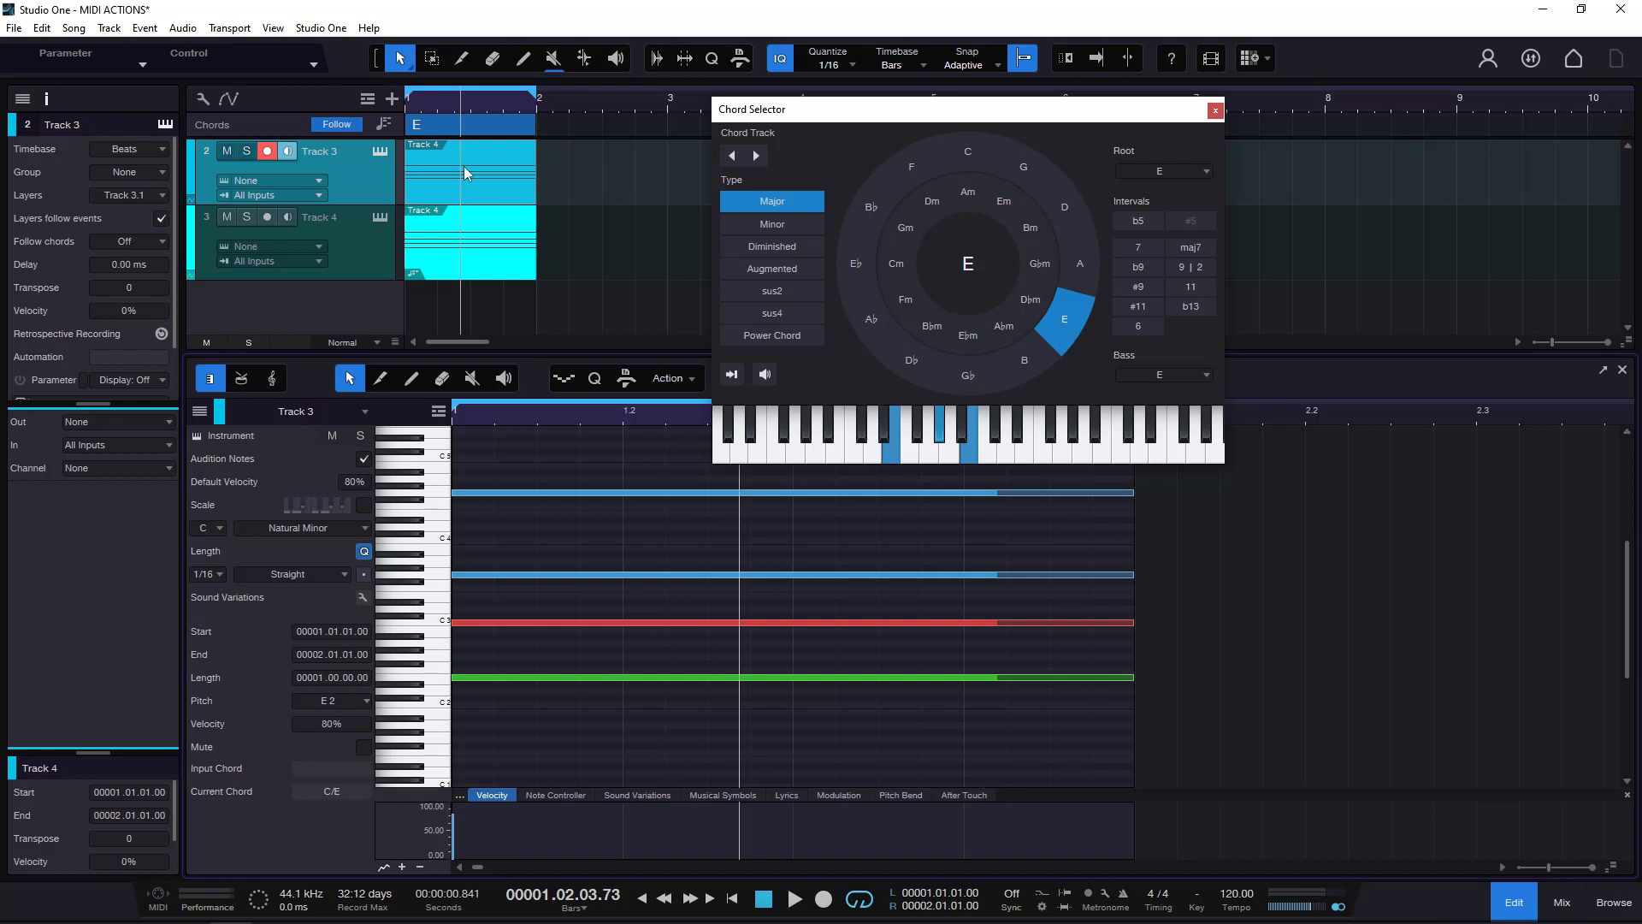
{"action": "left_click", "coordinate": [1215, 110]}
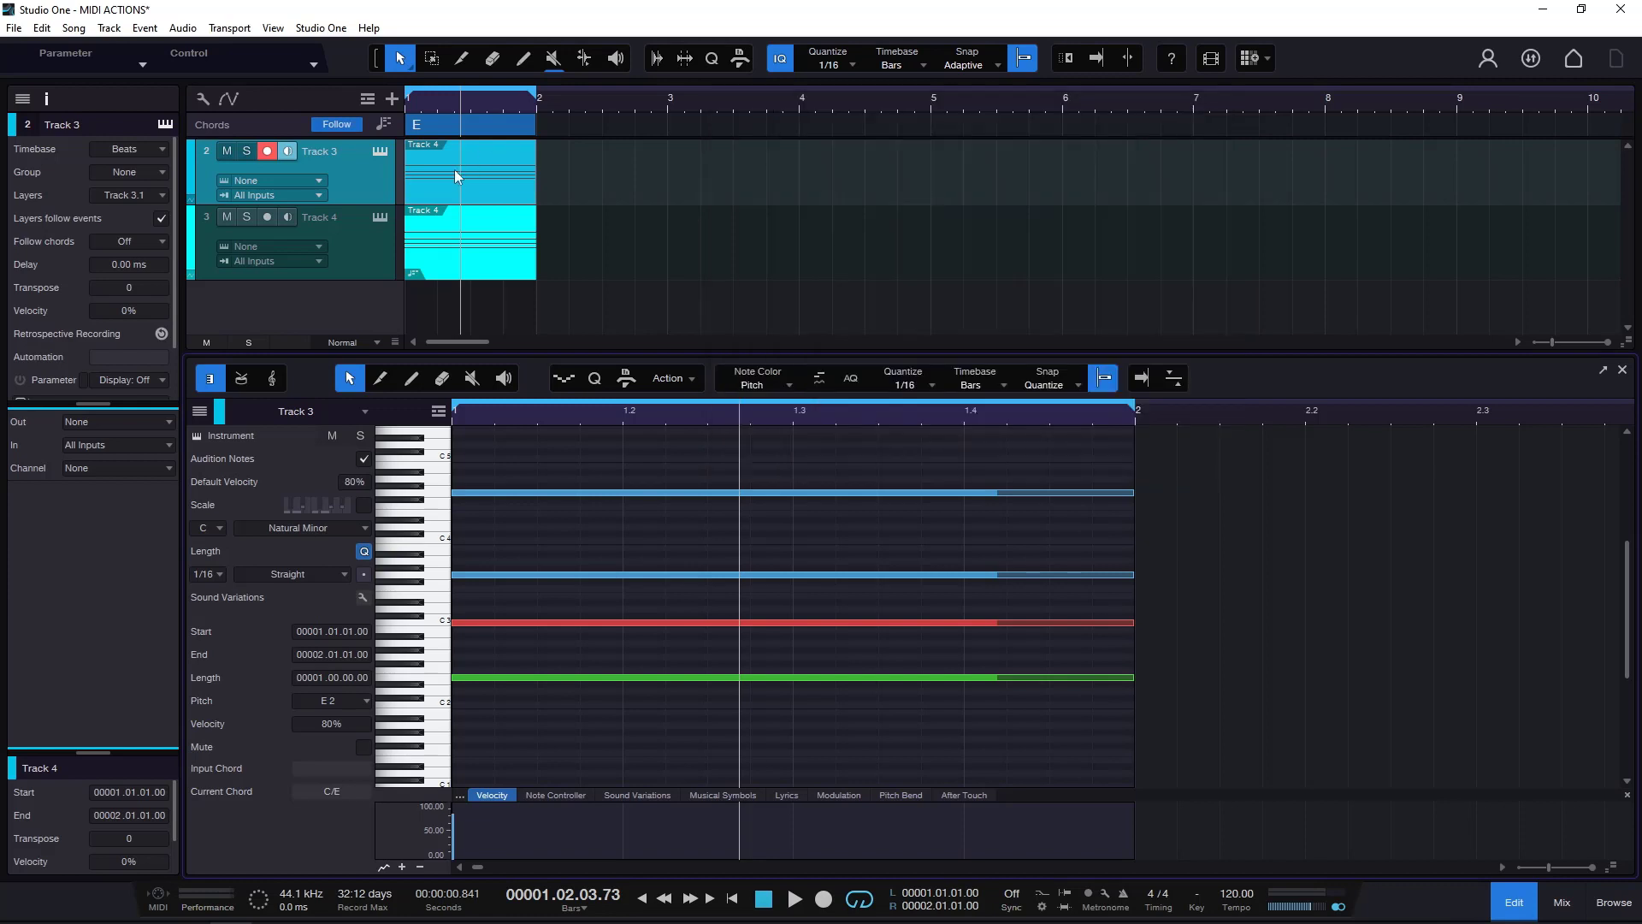
{"action": "left_click", "coordinate": [336, 127]}
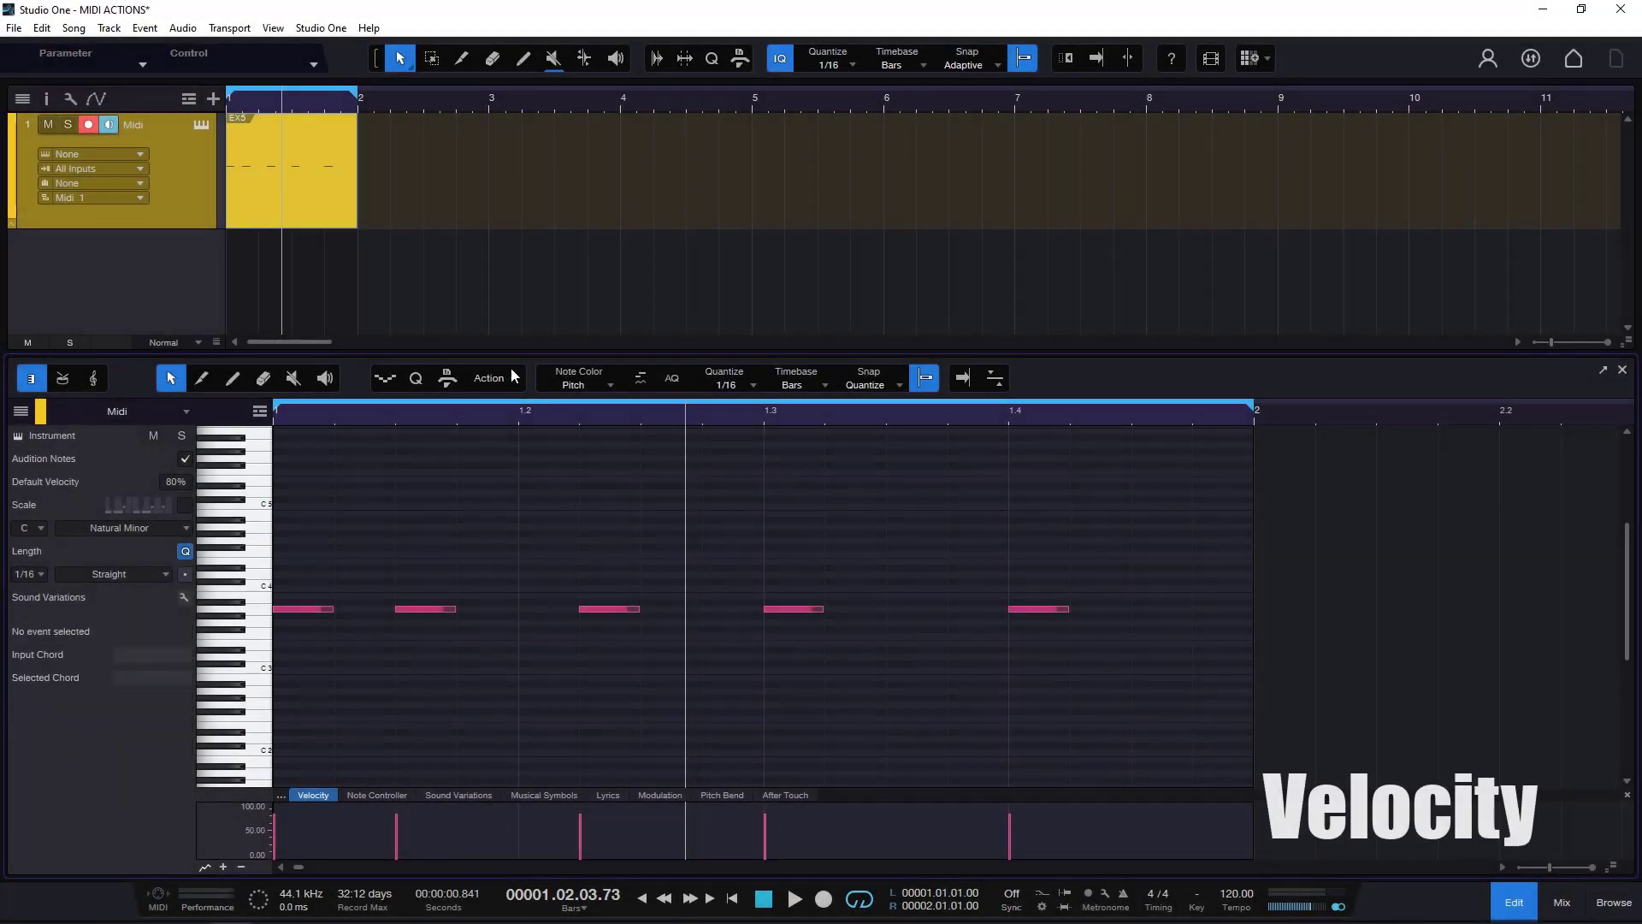
Open the Velocity action for the Midi part, review its Add, Multiply and Set all to options, and cancel
{"action": "left_click", "coordinate": [493, 379]}
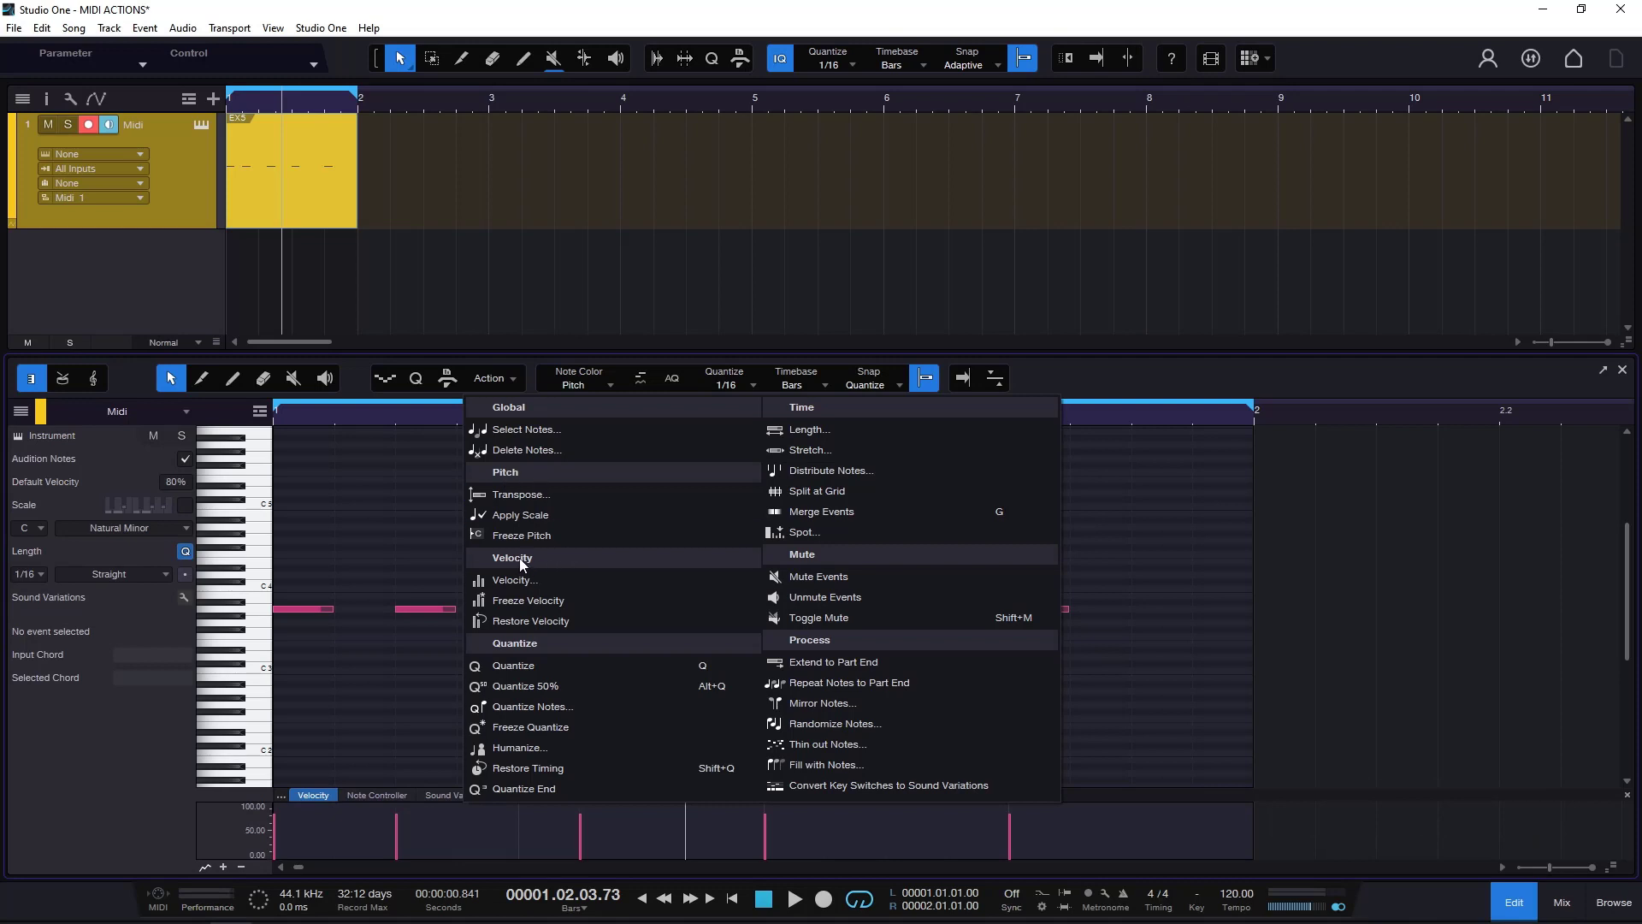
{"action": "left_click", "coordinate": [520, 581]}
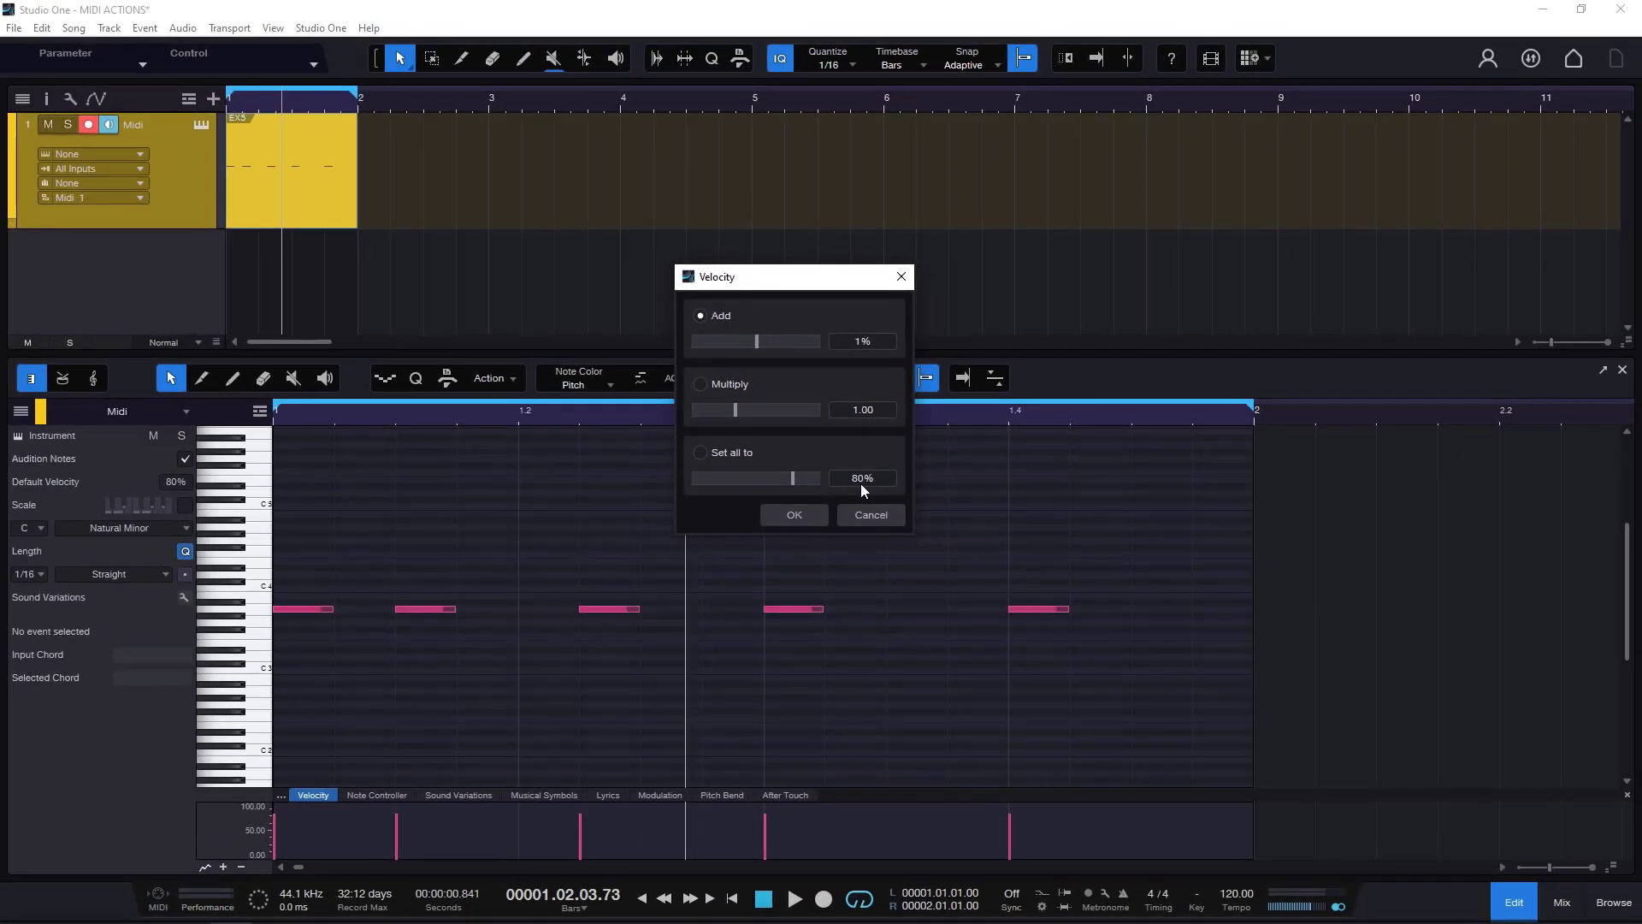
{"action": "left_click", "coordinate": [871, 515]}
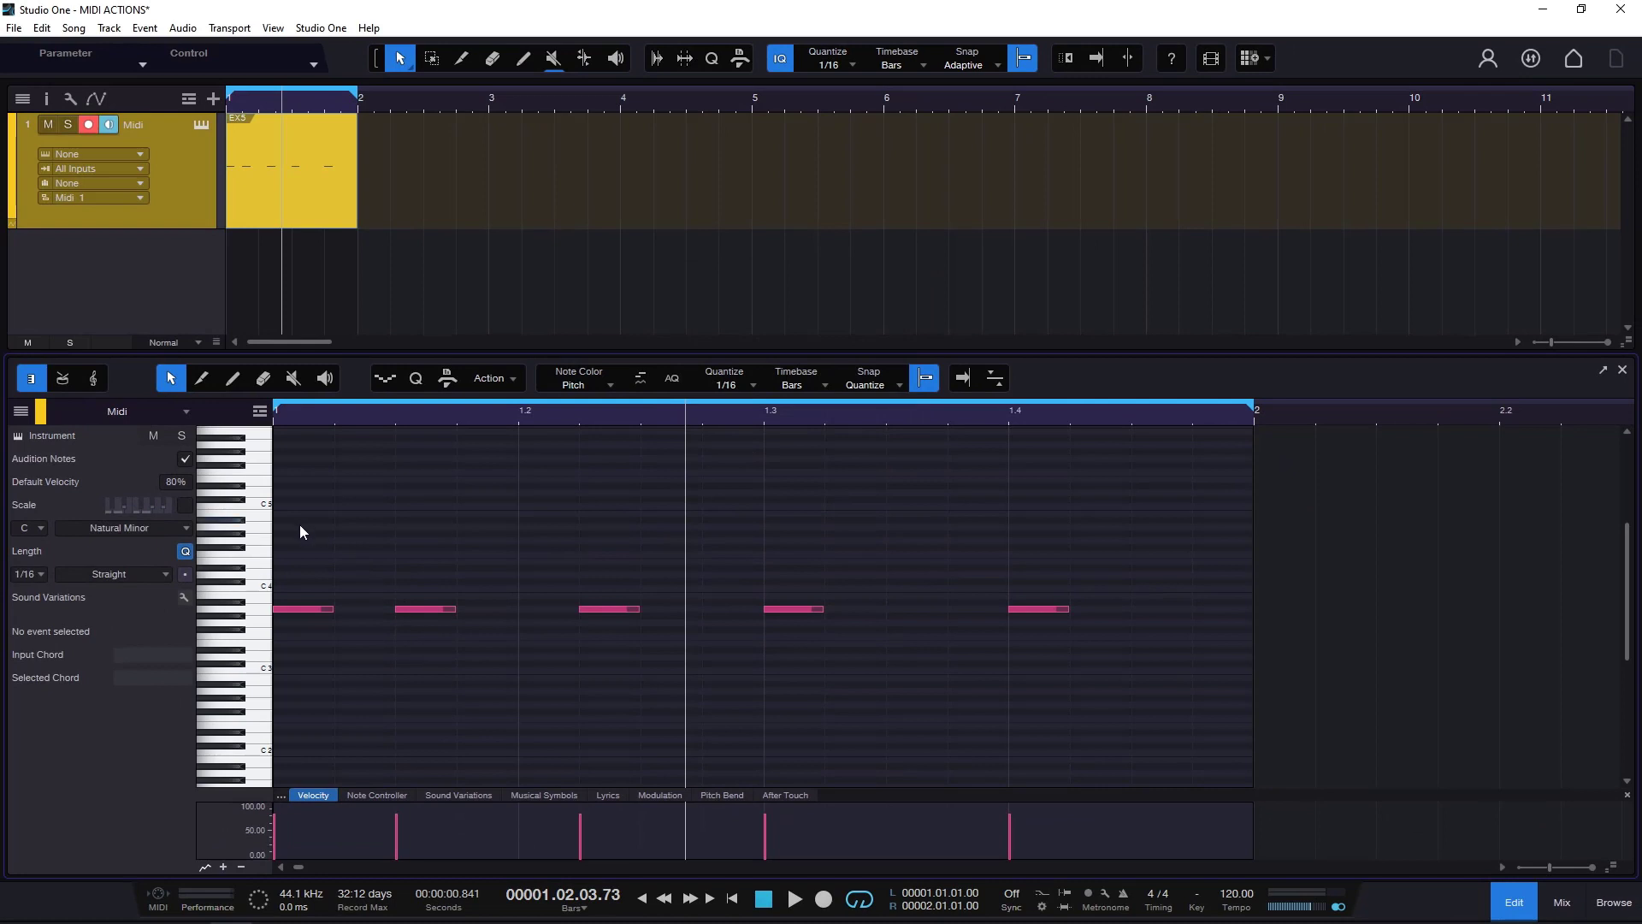
Lower the velocities of the second to fifth notes to uneven levels of about 50, 40, 70 and 40%
{"action": "left_click_drag", "start_coordinate": [300, 526], "coordinate": [1049, 661]}
{"action": "left_click", "coordinate": [1050, 663]}
{"action": "left_click_drag", "start_coordinate": [224, 797], "coordinate": [244, 726]}
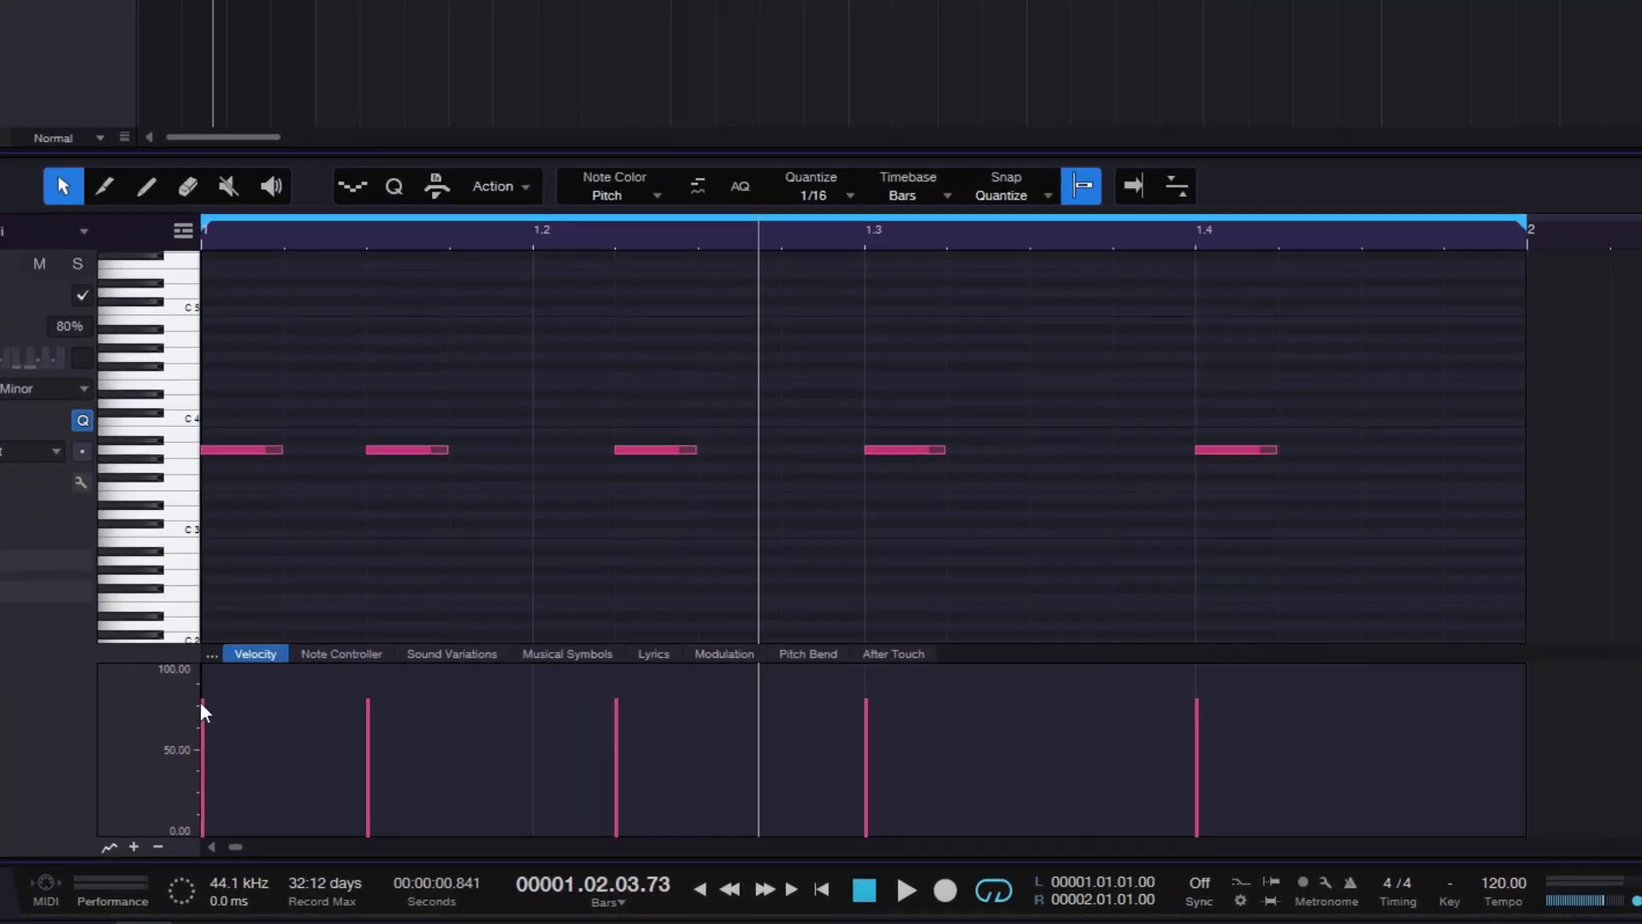
{"action": "left_click_drag", "start_coordinate": [368, 699], "coordinate": [367, 753]}
{"action": "left_click_drag", "start_coordinate": [661, 740], "coordinate": [638, 798]}
{"action": "left_click_drag", "start_coordinate": [917, 706], "coordinate": [915, 720]}
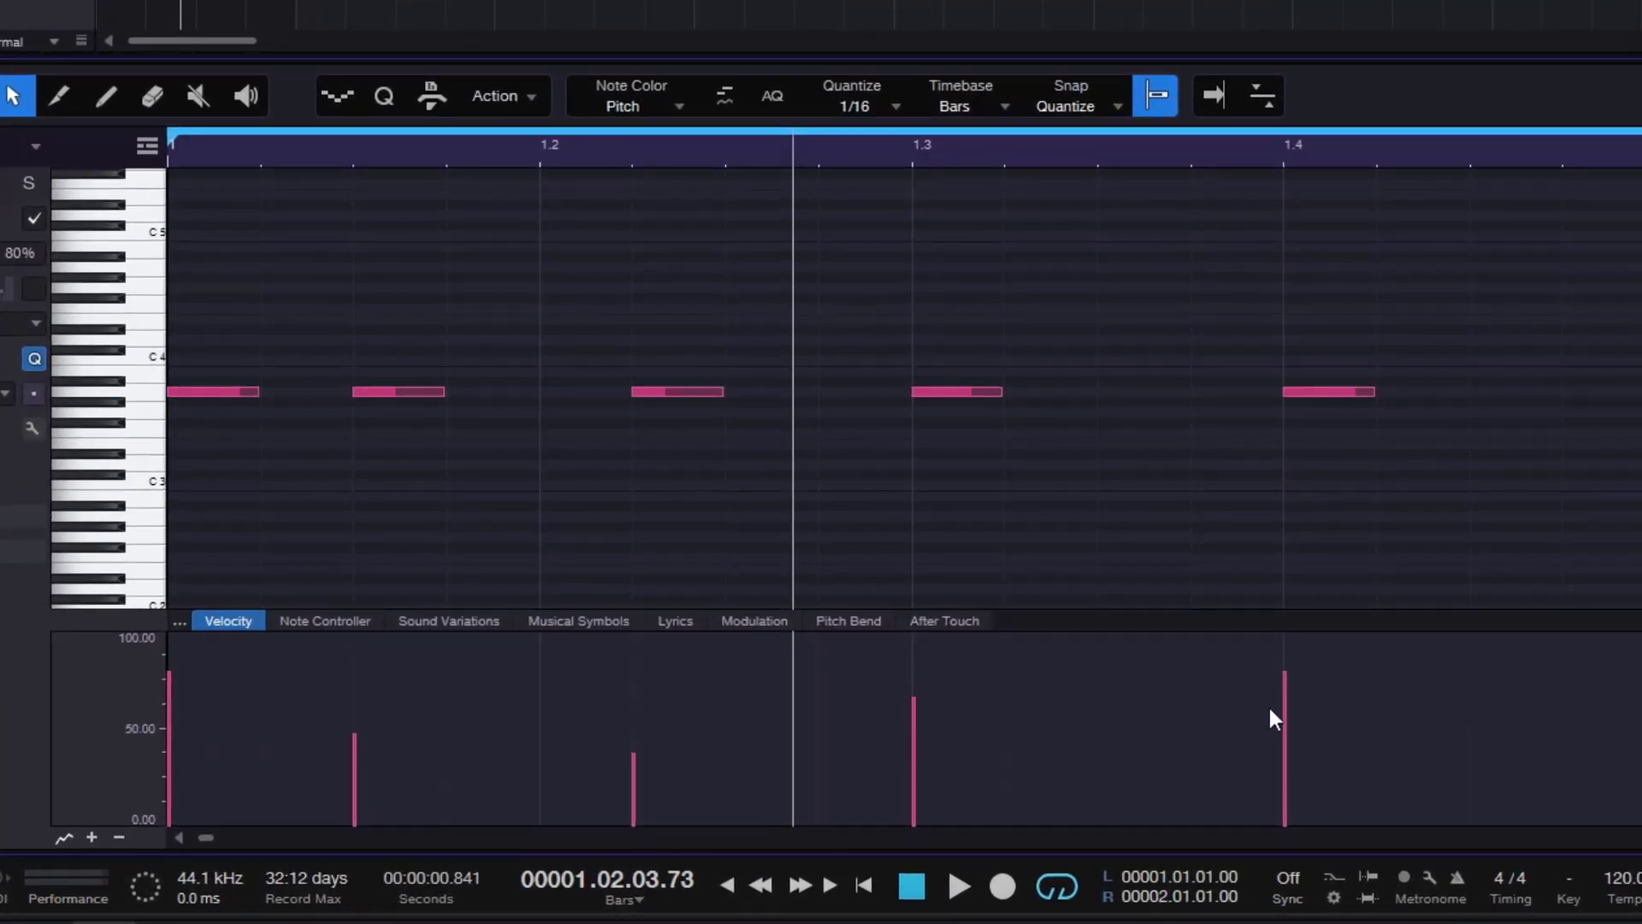
{"action": "left_click_drag", "start_coordinate": [1278, 723], "coordinate": [1290, 788]}
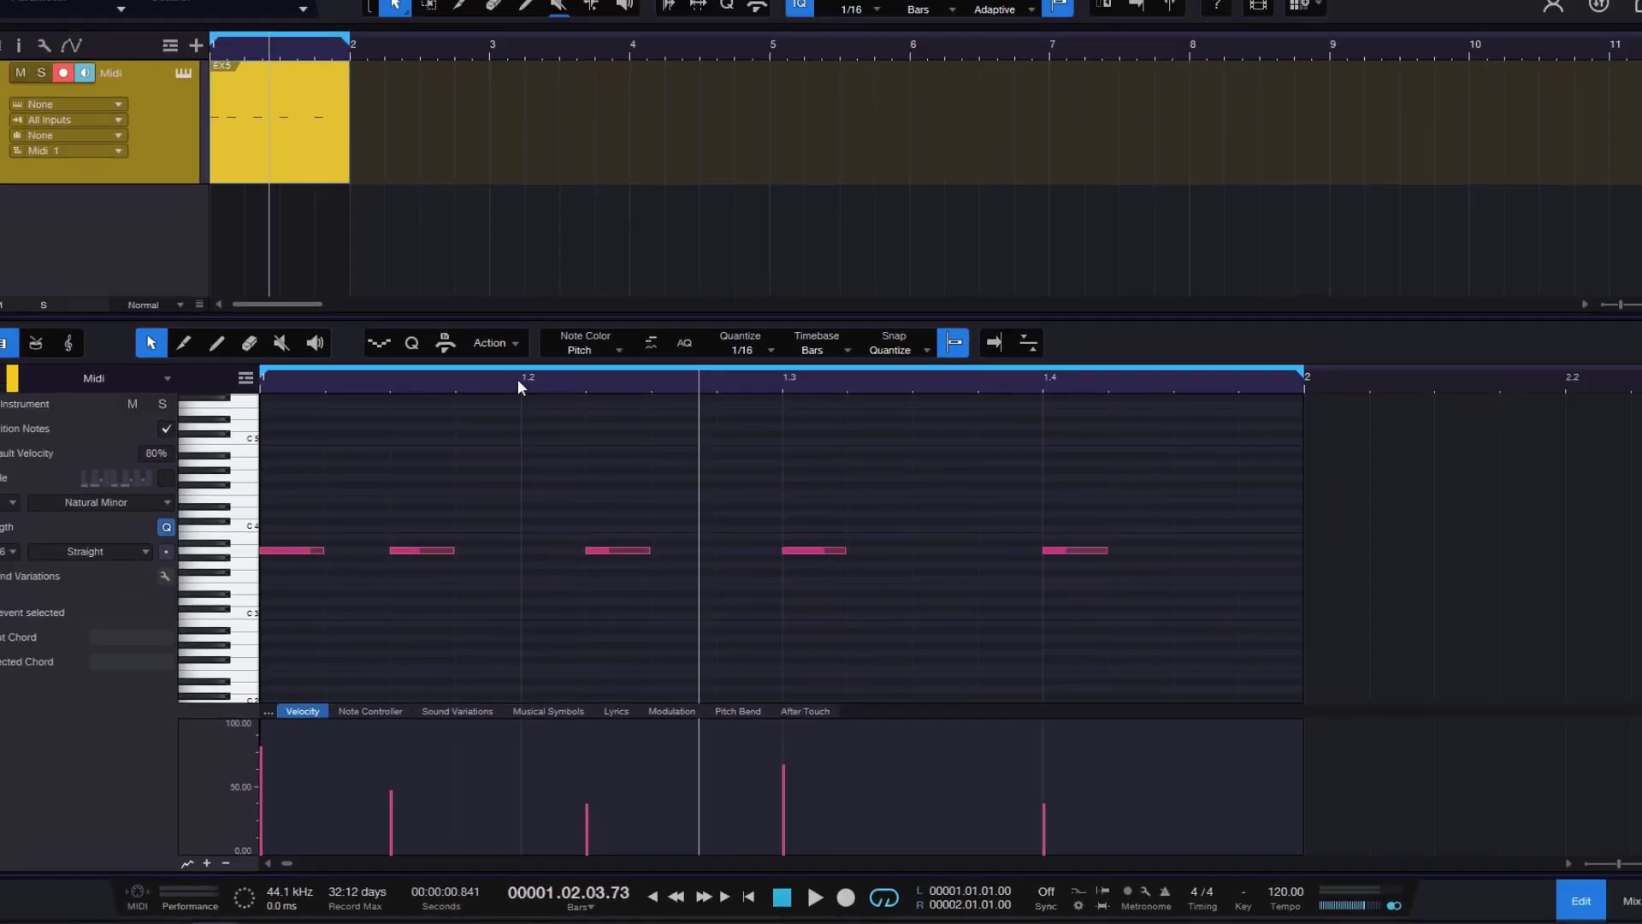
Raise all note velocities by about 20% using the Velocity action's Add option
{"action": "left_click", "coordinate": [490, 342]}
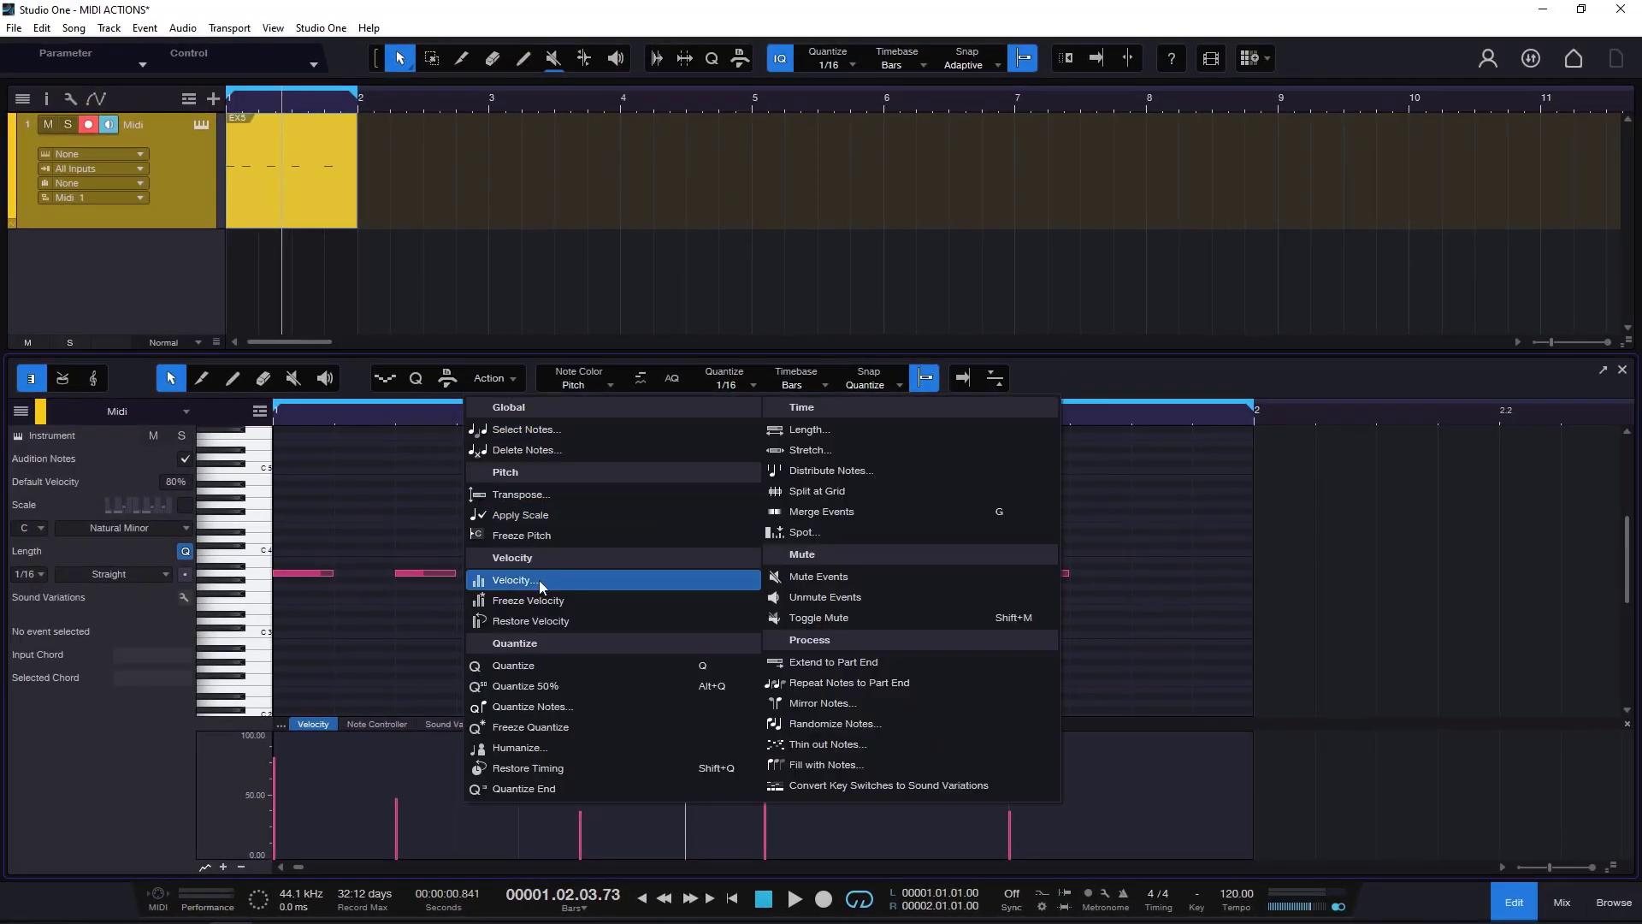
{"action": "left_click", "coordinate": [528, 553]}
{"action": "left_click_drag", "start_coordinate": [883, 306], "coordinate": [1215, 239]}
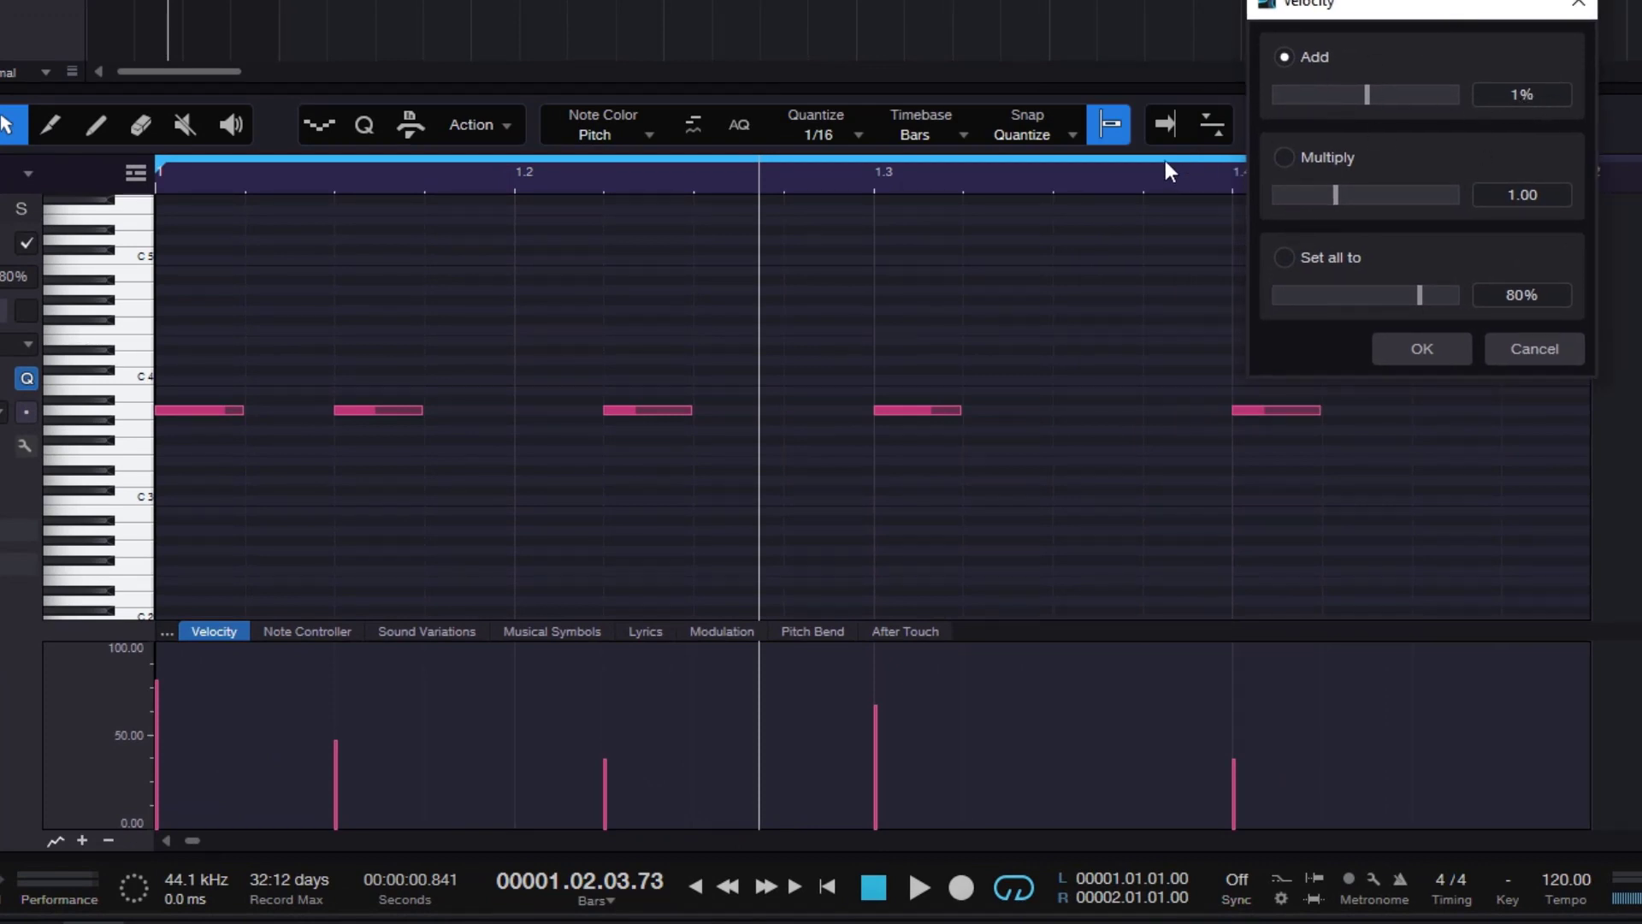
{"action": "left_click_drag", "start_coordinate": [1368, 95], "coordinate": [1281, 100]}
{"action": "left_click", "coordinate": [1281, 99], "text": "ctrl"}
{"action": "left_click_drag", "start_coordinate": [1399, 103], "coordinate": [1384, 100]}
{"action": "left_click", "coordinate": [1442, 347]}
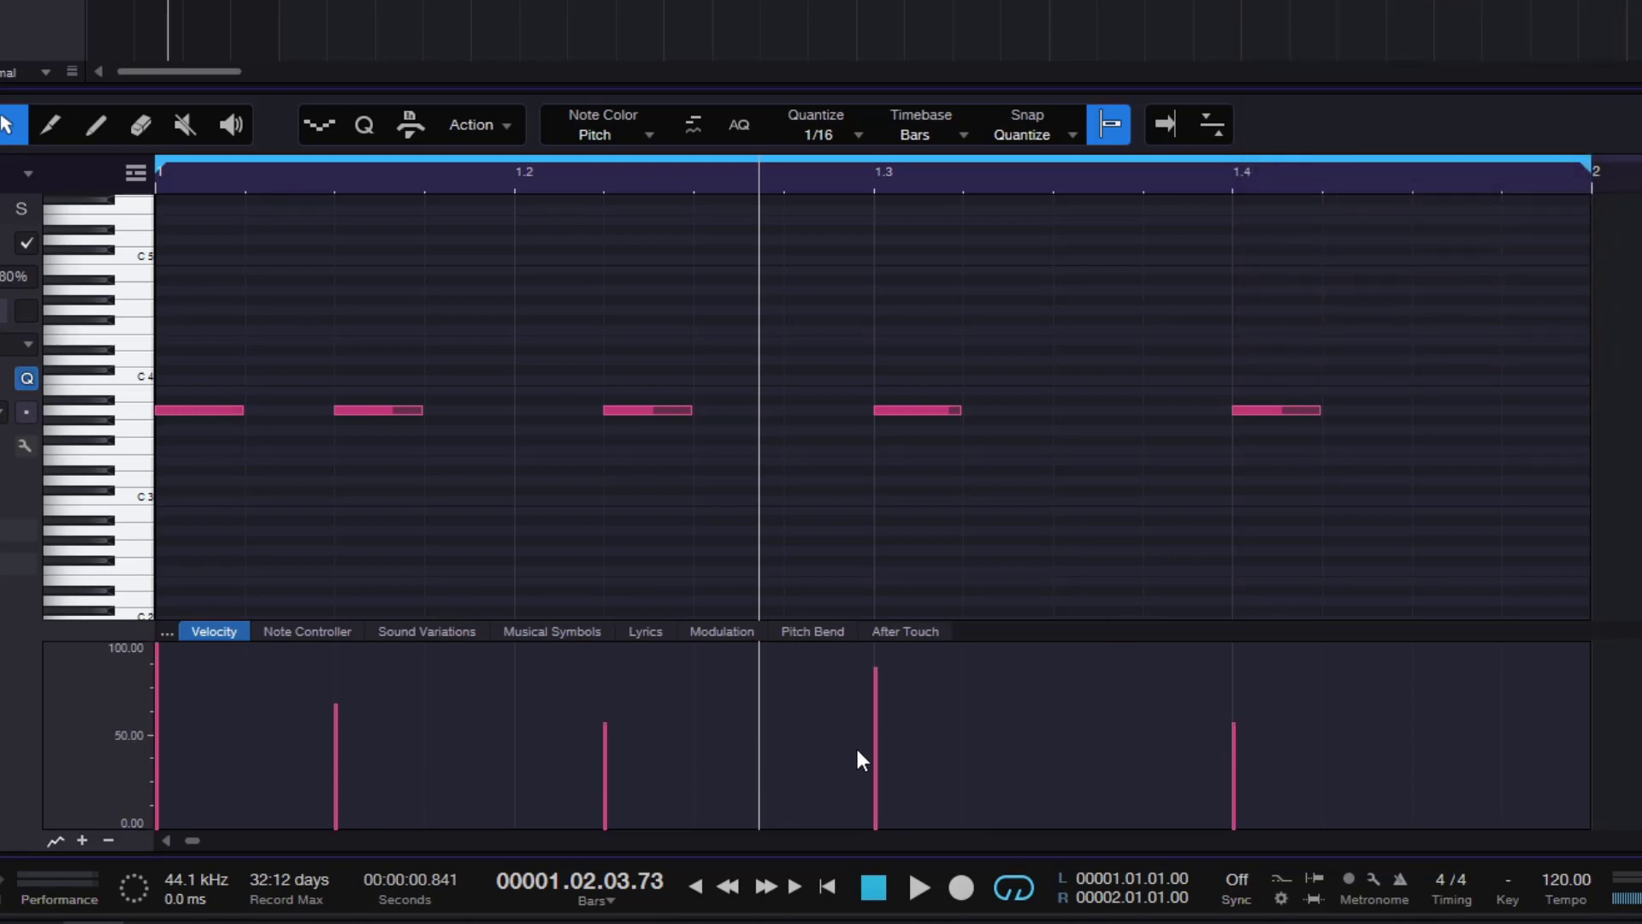
Reduce all note velocities with the Velocity action's Add option set to -24%
{"action": "left_click", "coordinate": [508, 125]}
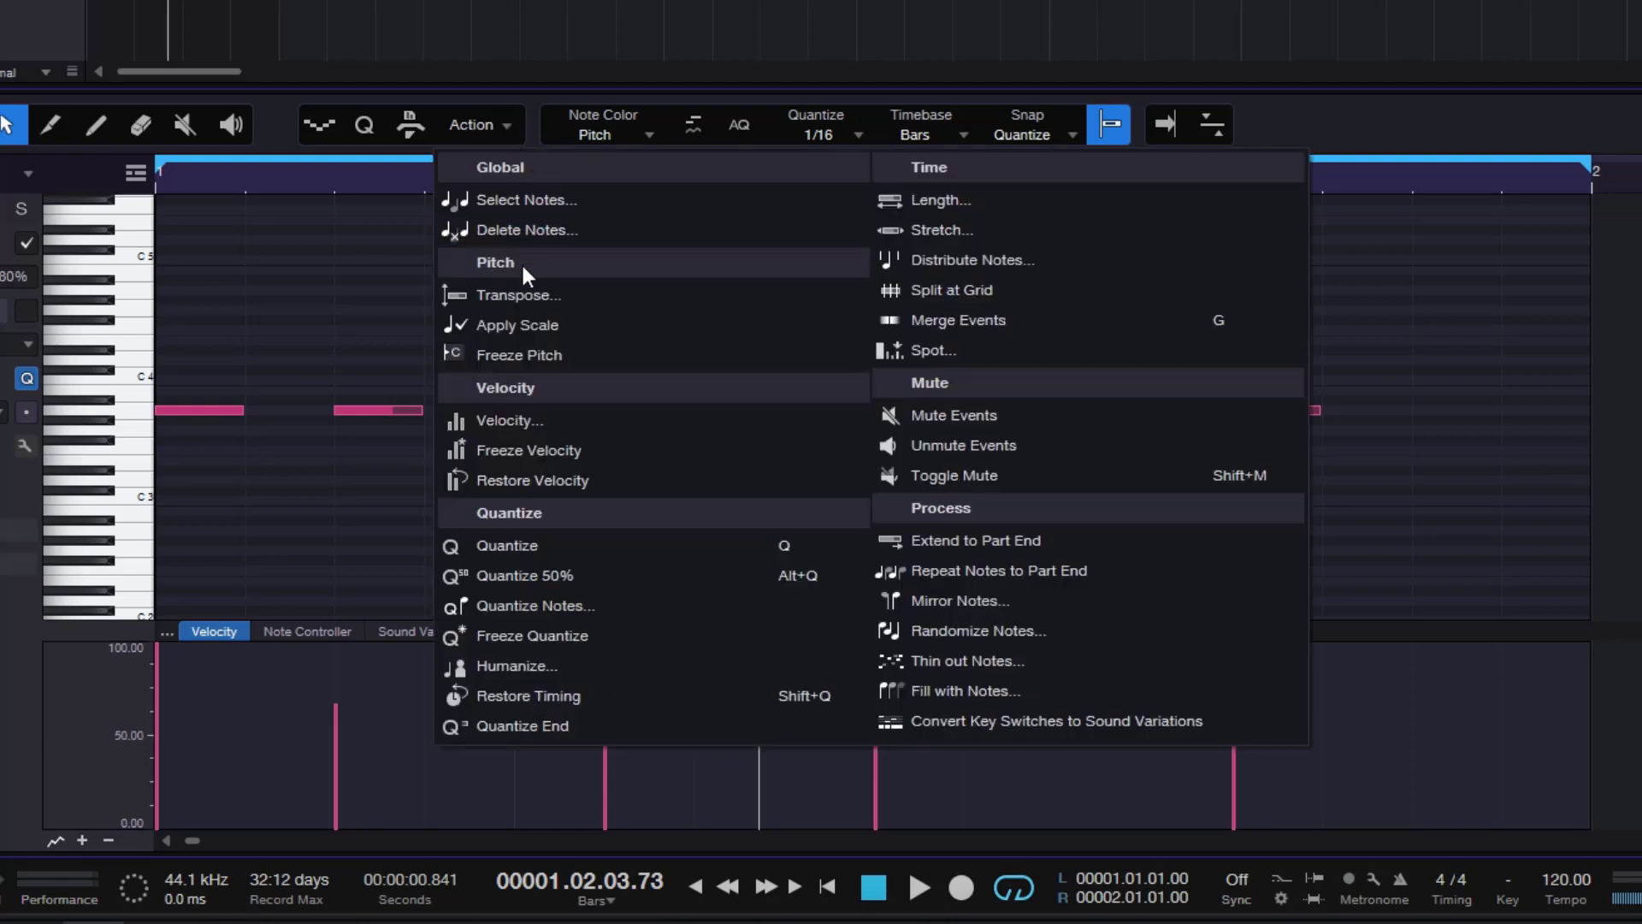
{"action": "left_click", "coordinate": [540, 419]}
{"action": "left_click_drag", "start_coordinate": [945, 177], "coordinate": [889, 186]}
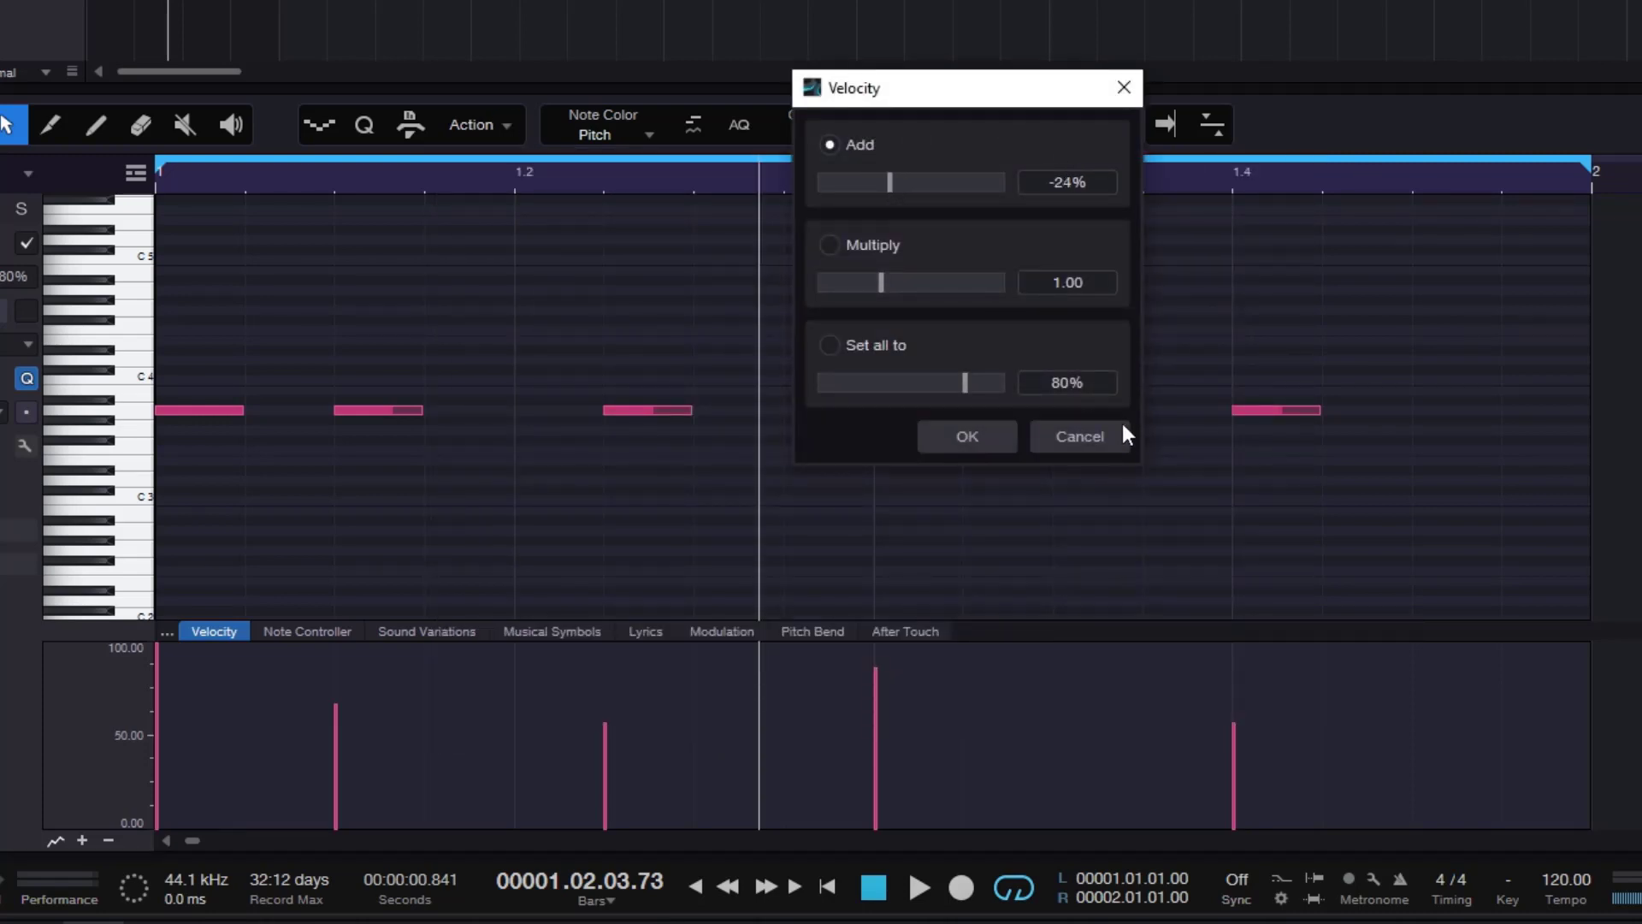
{"action": "left_click", "coordinate": [976, 439]}
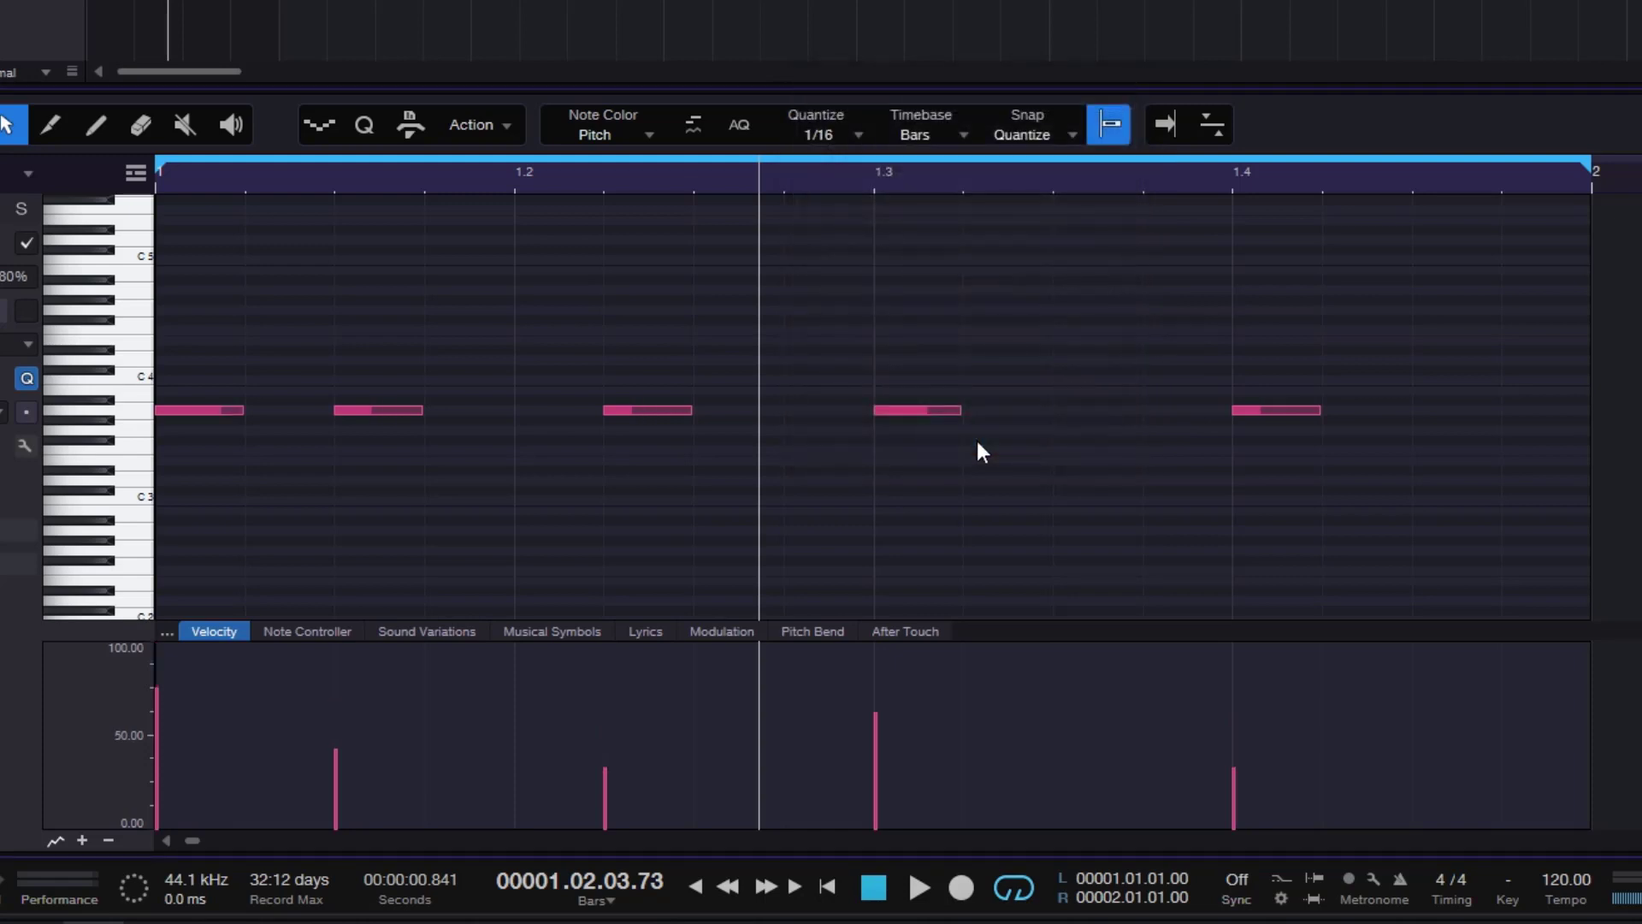
Switch the Velocity action to Multiply and apply it with a factor of 1.00
{"action": "left_click", "coordinate": [472, 124]}
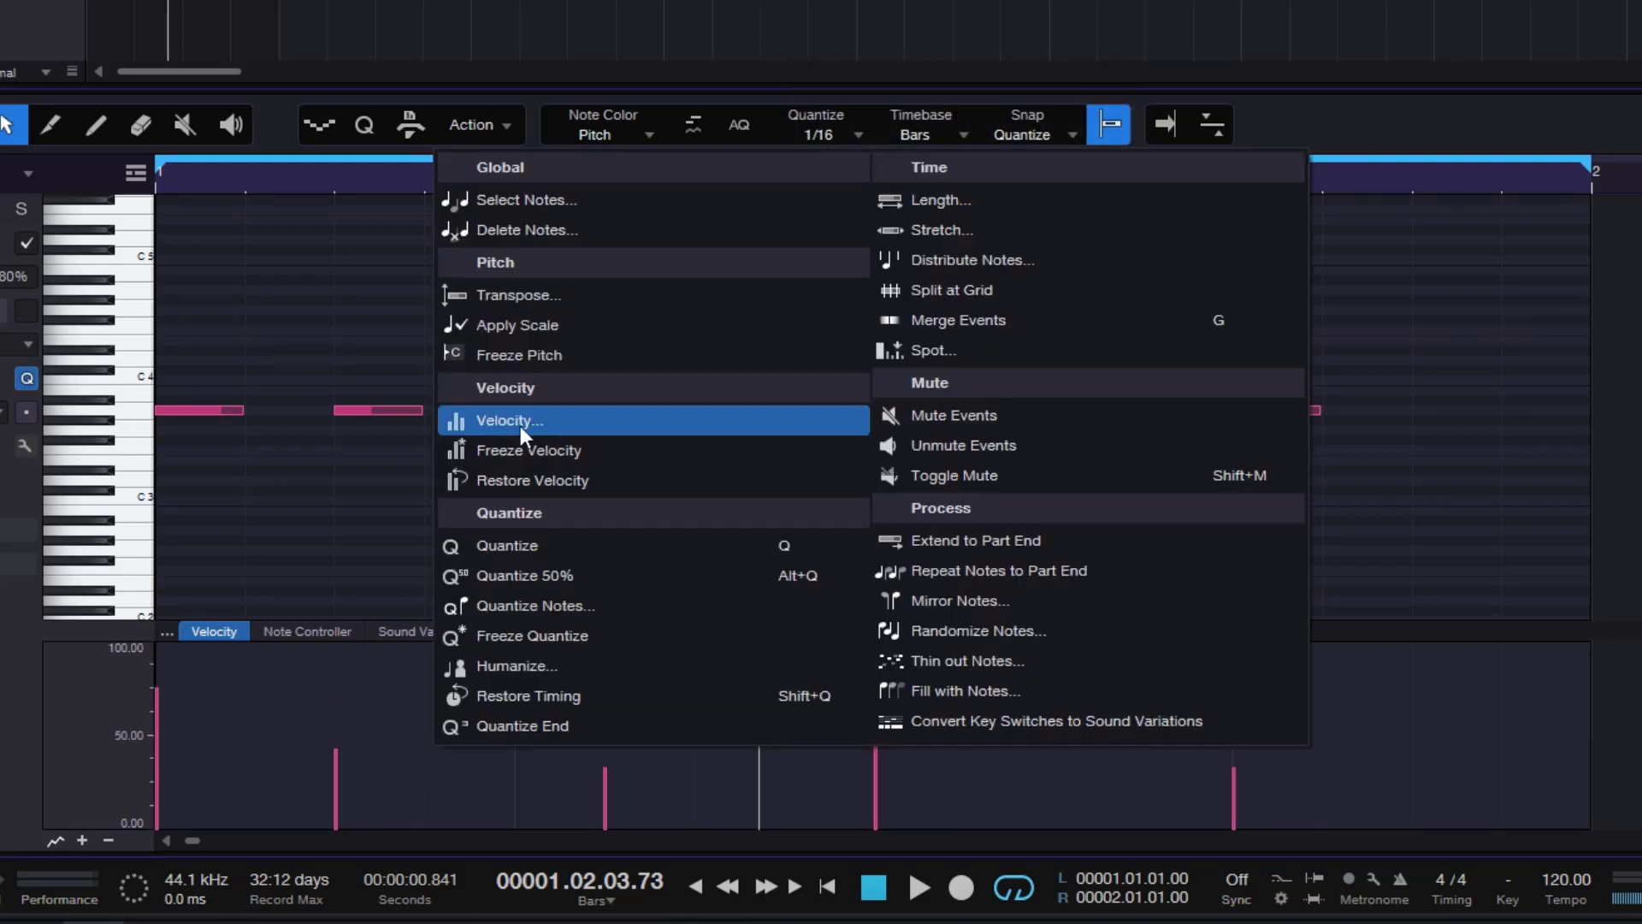
{"action": "left_click", "coordinate": [520, 423]}
{"action": "left_click_drag", "start_coordinate": [1071, 99], "coordinate": [1363, 2]}
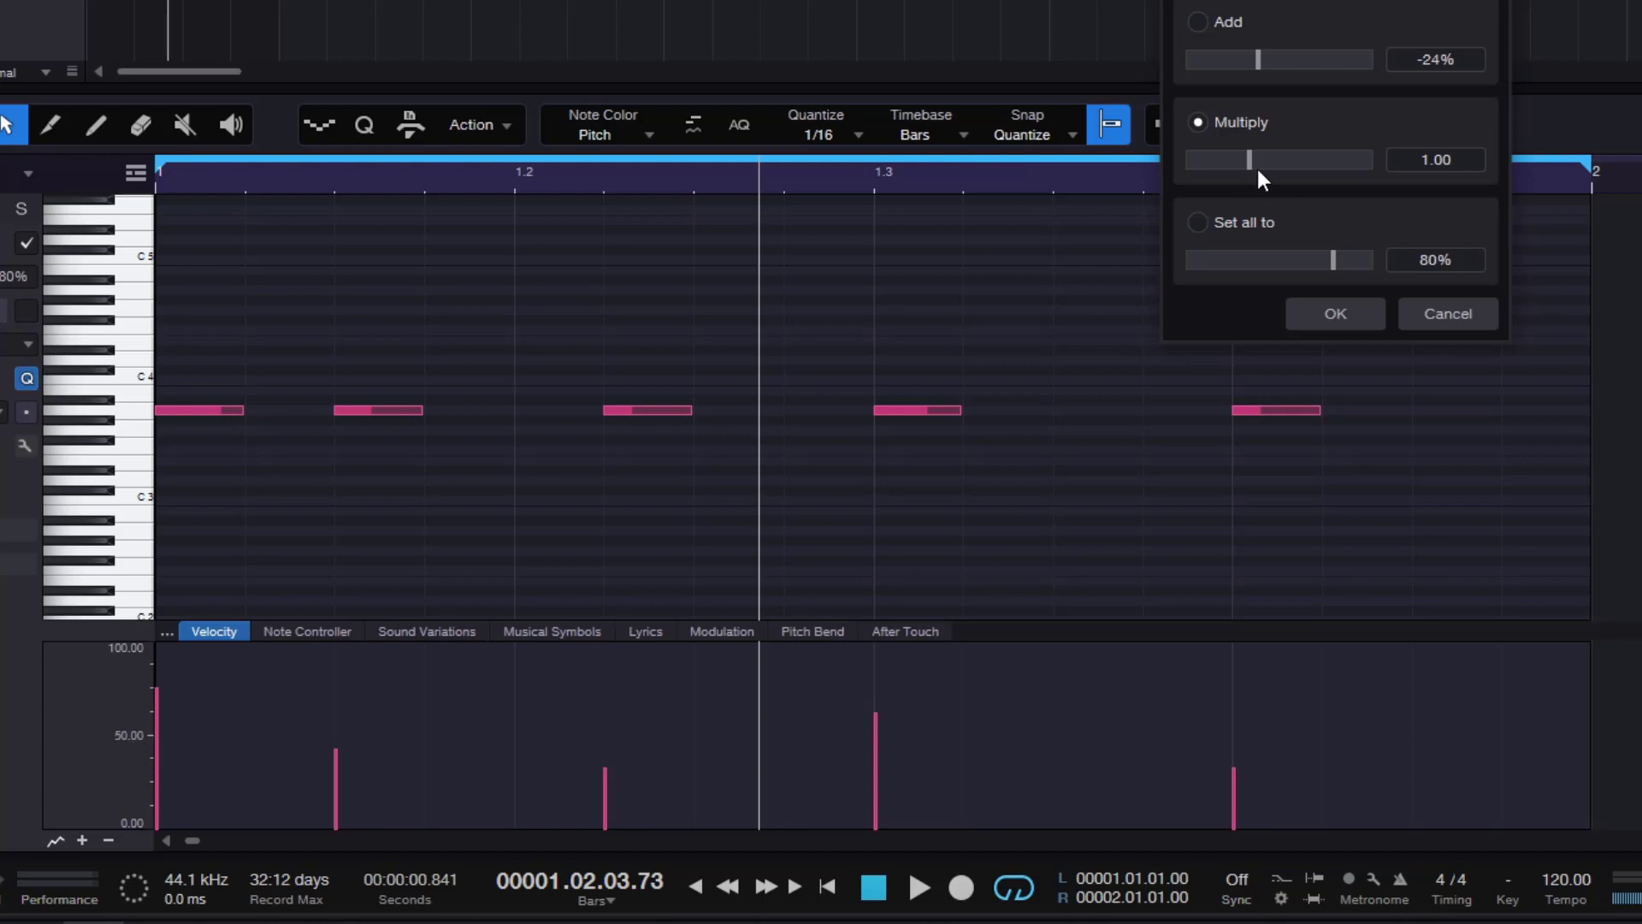
{"action": "left_click", "coordinate": [1335, 314]}
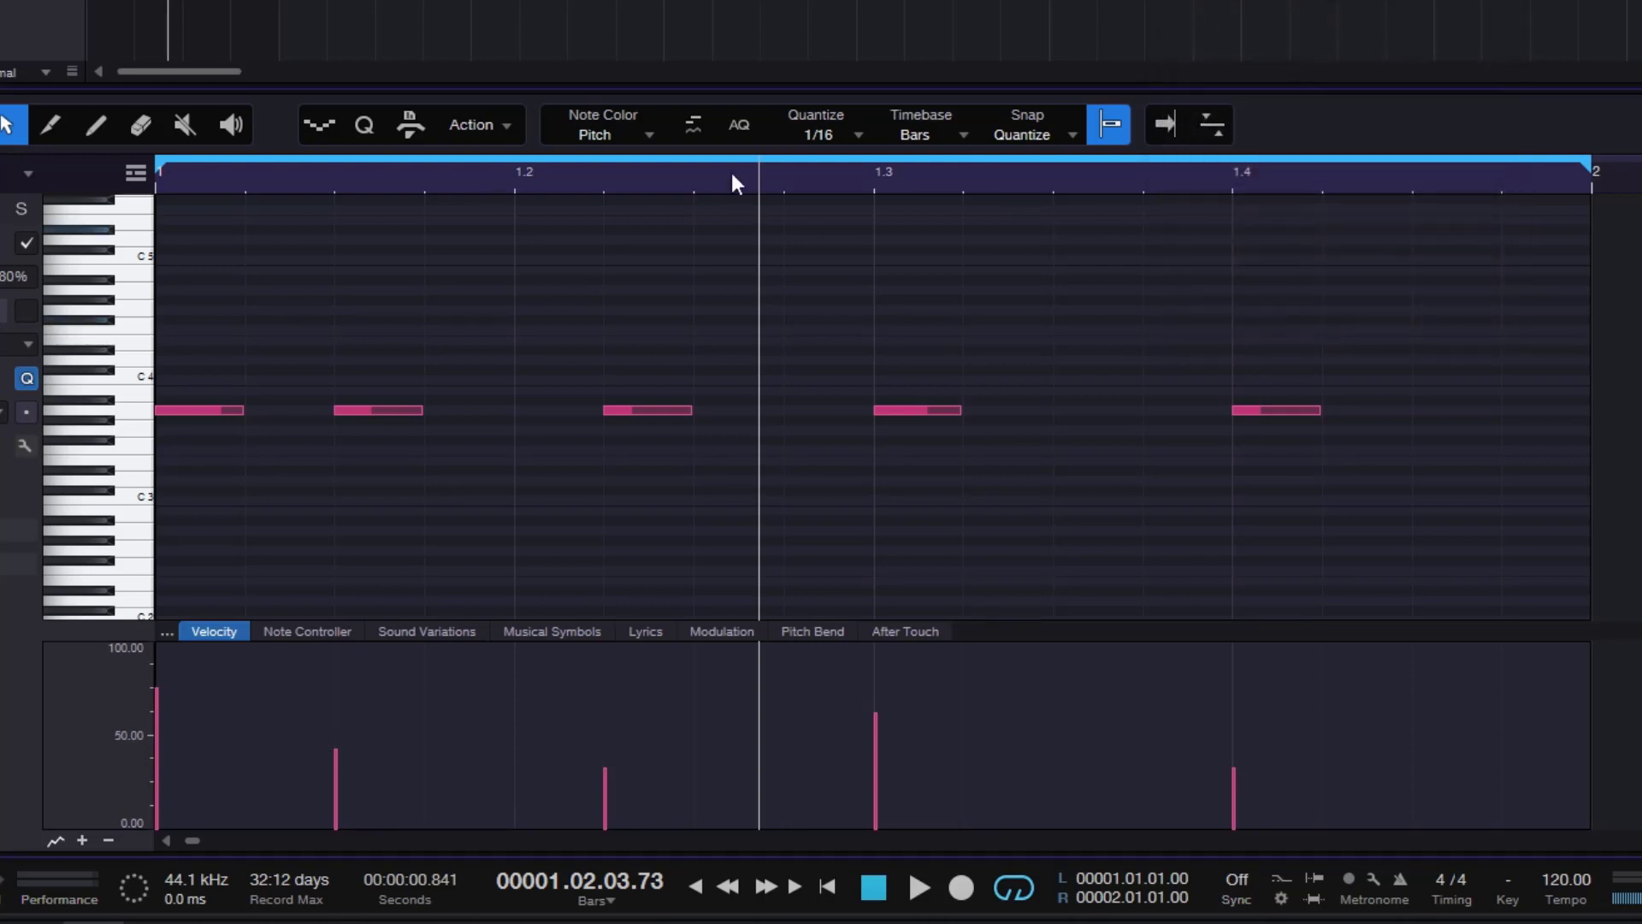
Multiply all note velocities by 1.71 with the Velocity action
{"action": "left_click", "coordinate": [488, 127]}
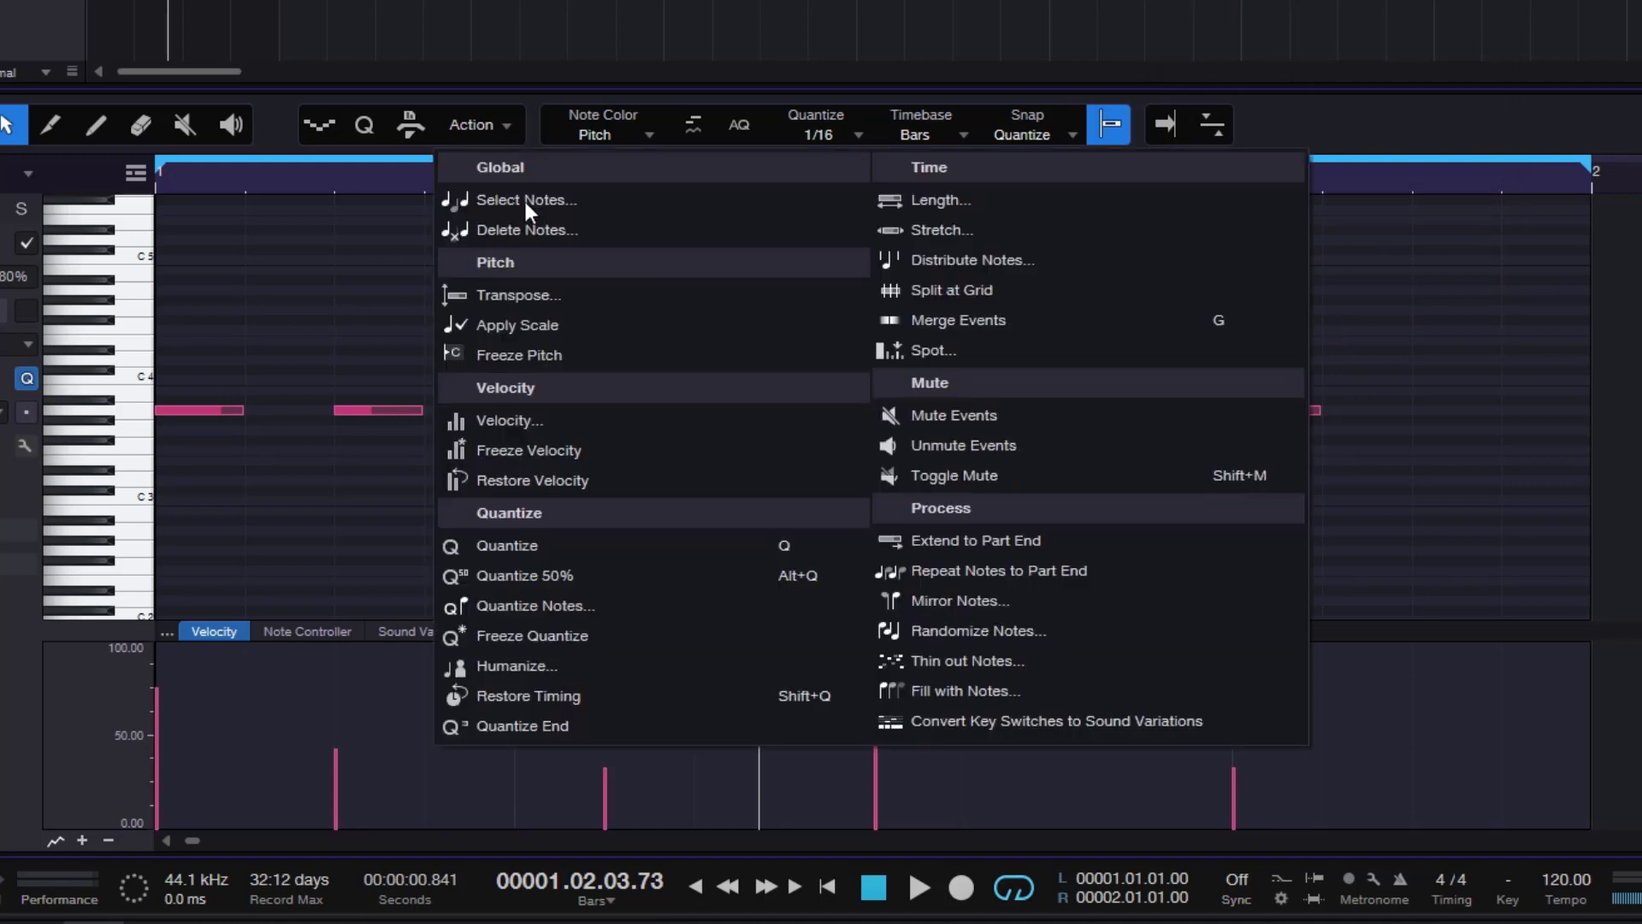
{"action": "left_click", "coordinate": [520, 420]}
{"action": "left_click_drag", "start_coordinate": [886, 291], "coordinate": [969, 316]}
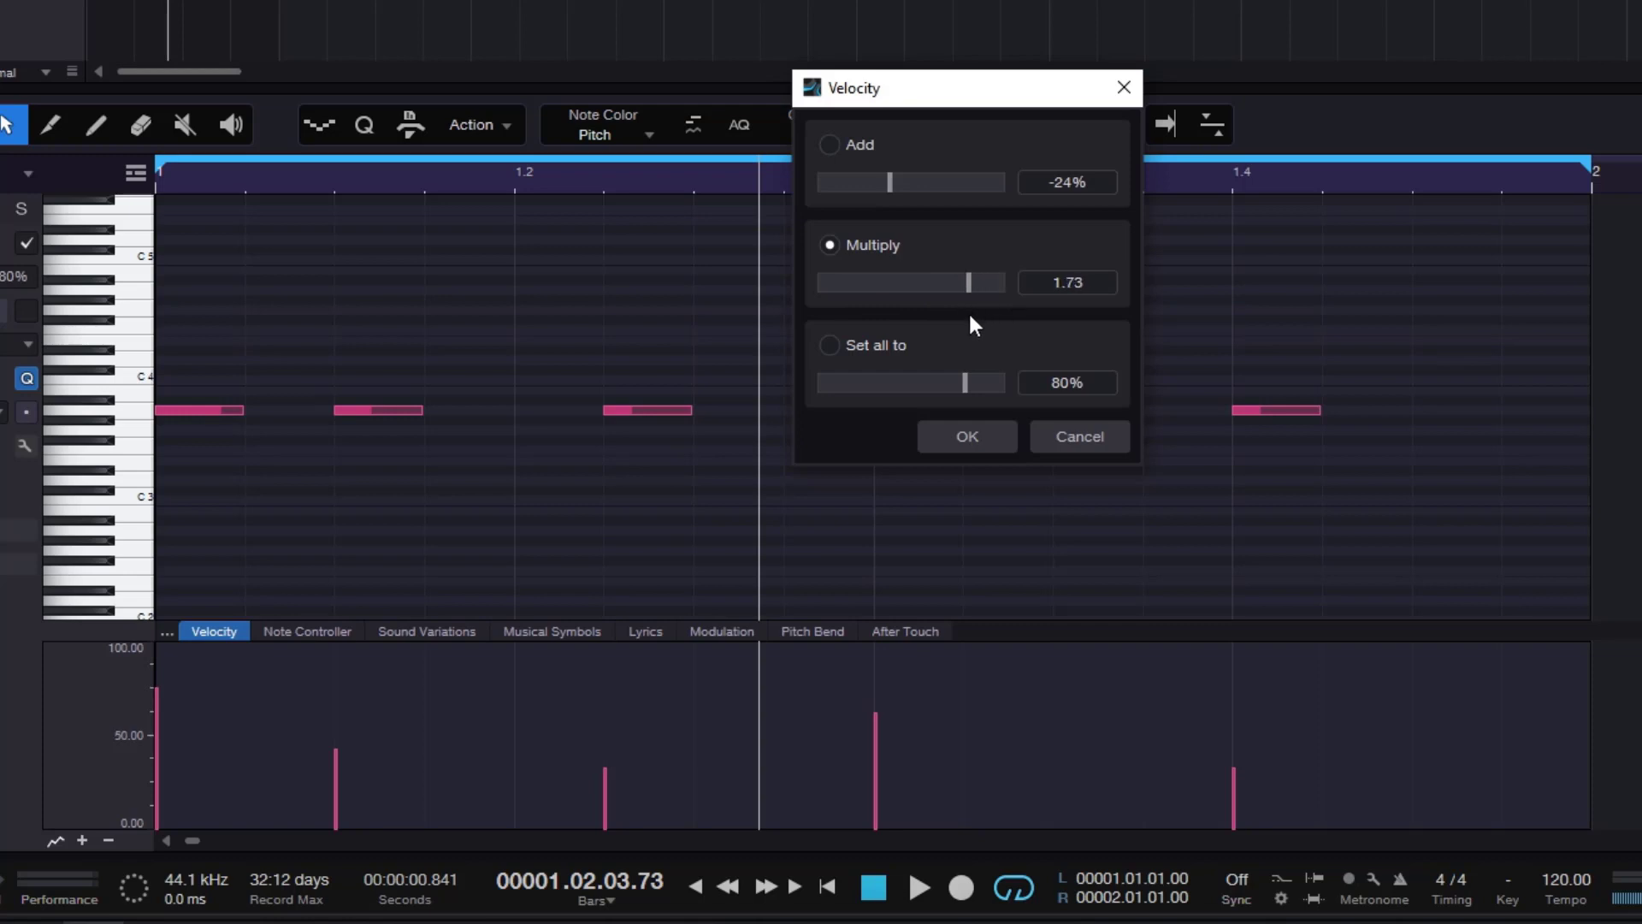
{"action": "left_click", "coordinate": [967, 440]}
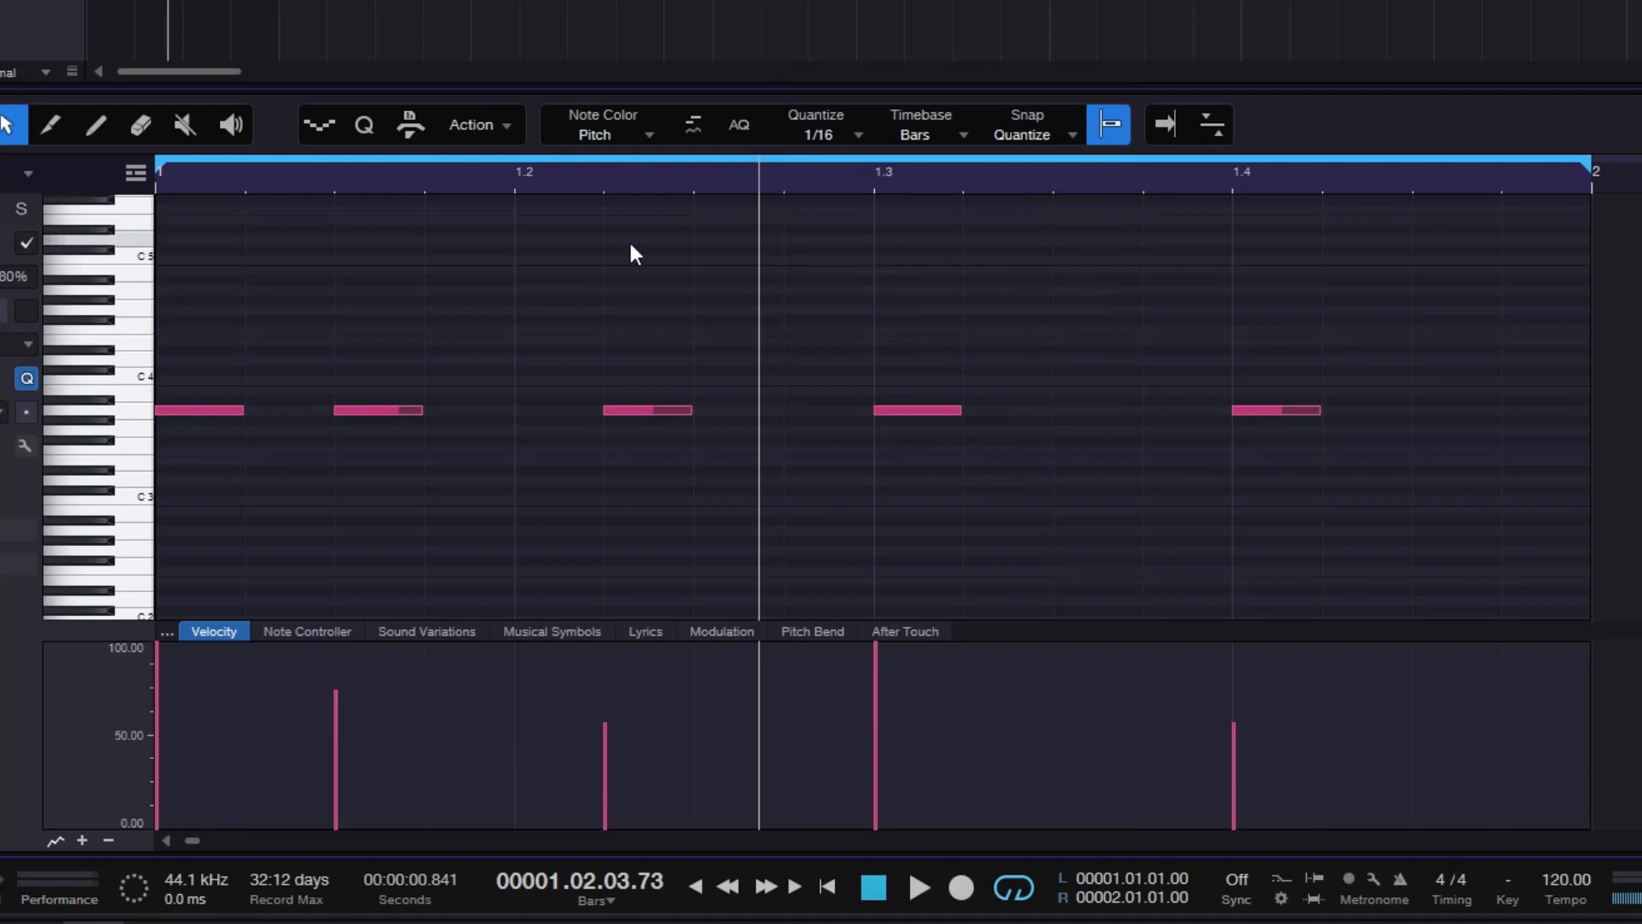
Multiply all note velocities by 0.50 with the Velocity action
{"action": "left_click", "coordinate": [501, 121]}
{"action": "left_click", "coordinate": [503, 433]}
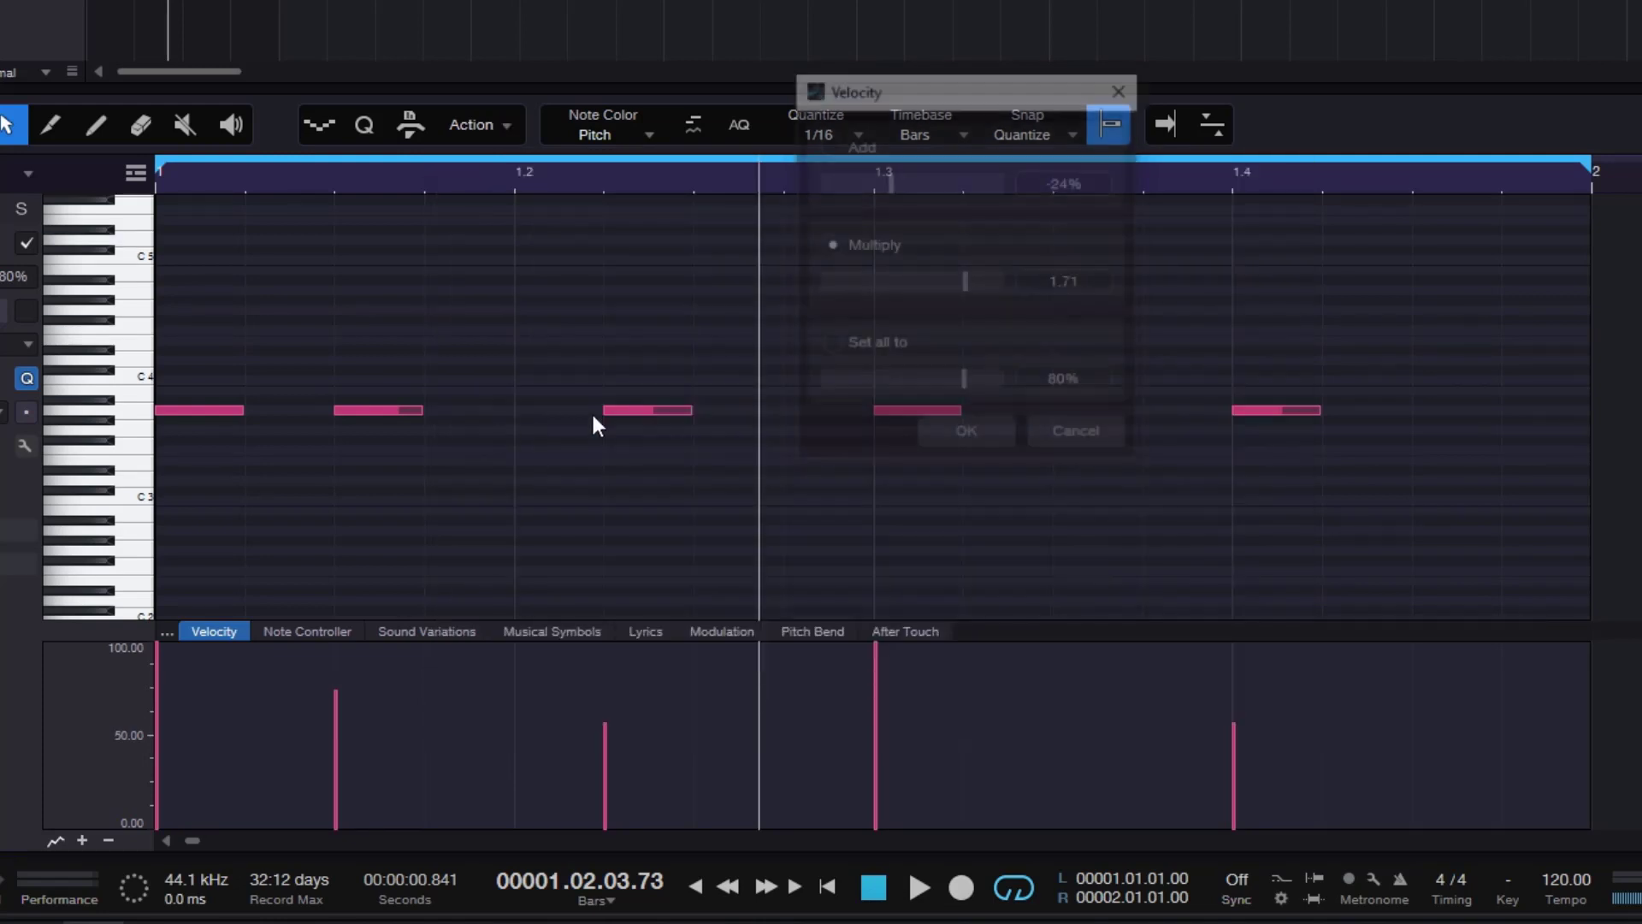
{"action": "left_click_drag", "start_coordinate": [964, 282], "coordinate": [814, 292]}
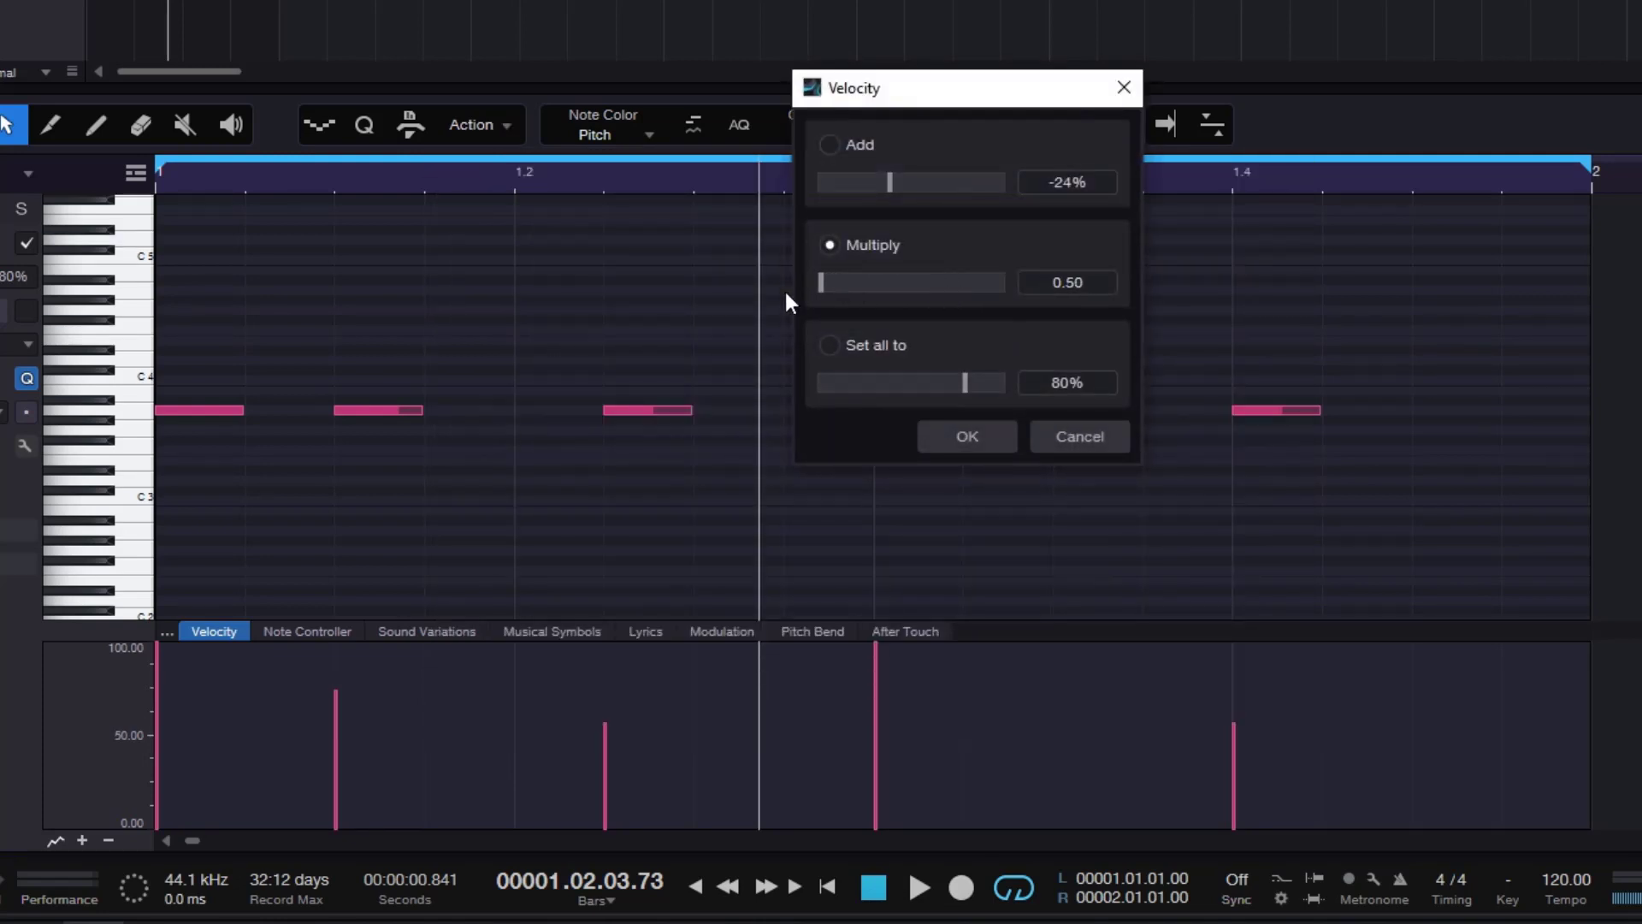
{"action": "left_click", "coordinate": [964, 449]}
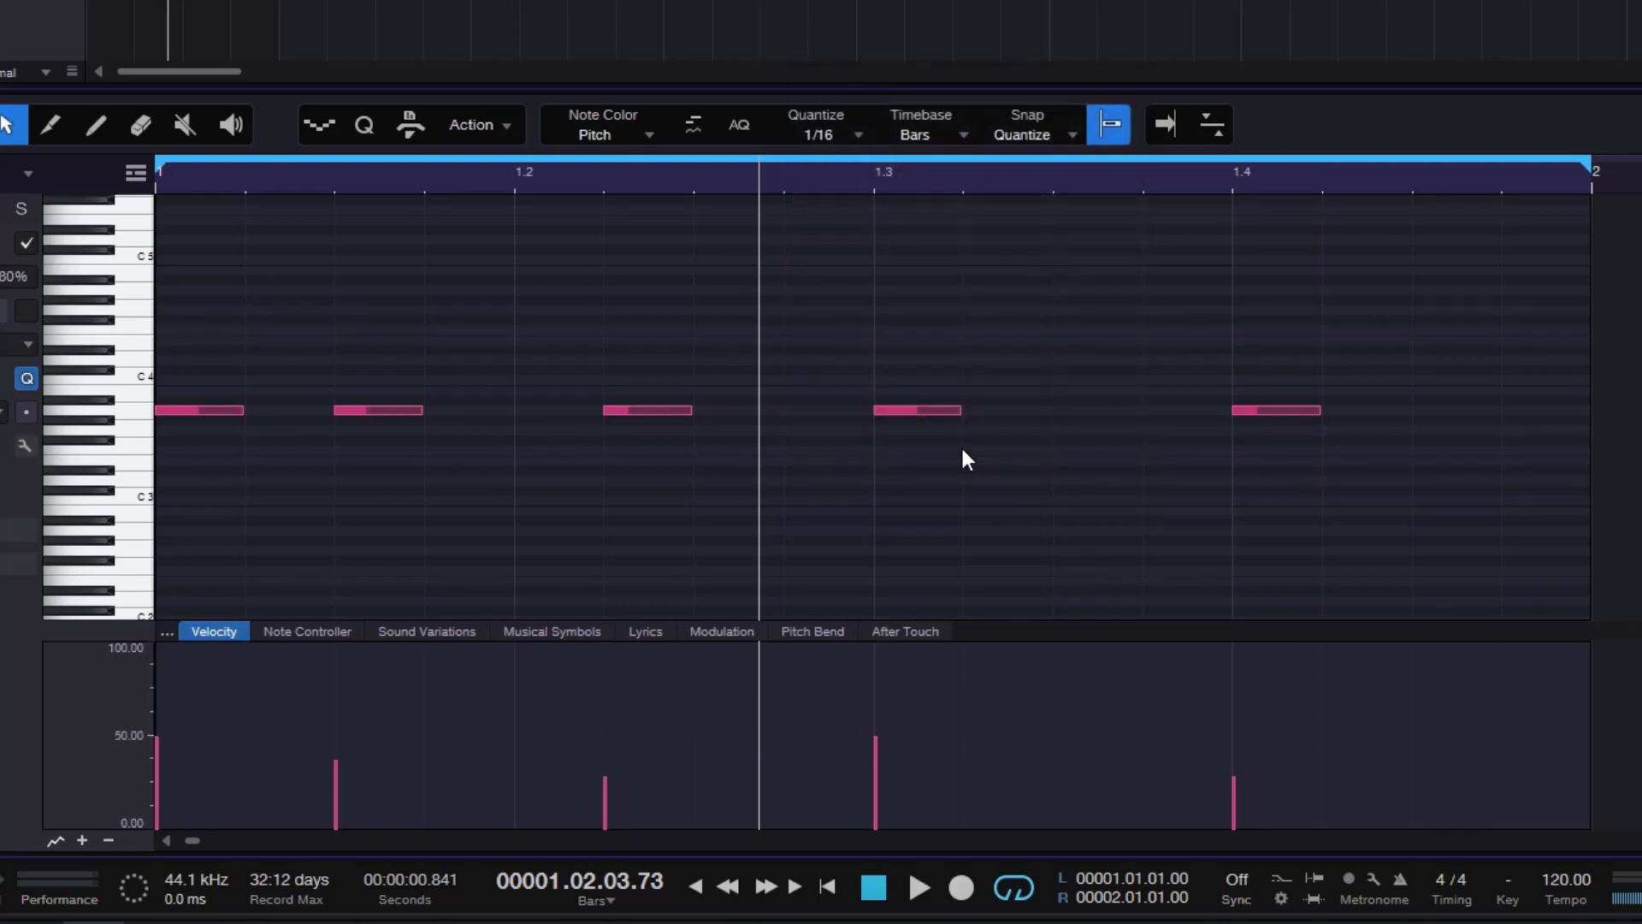
Make all note velocities equal with the Velocity action's Set all to option at 70%
{"action": "left_click", "coordinate": [500, 127]}
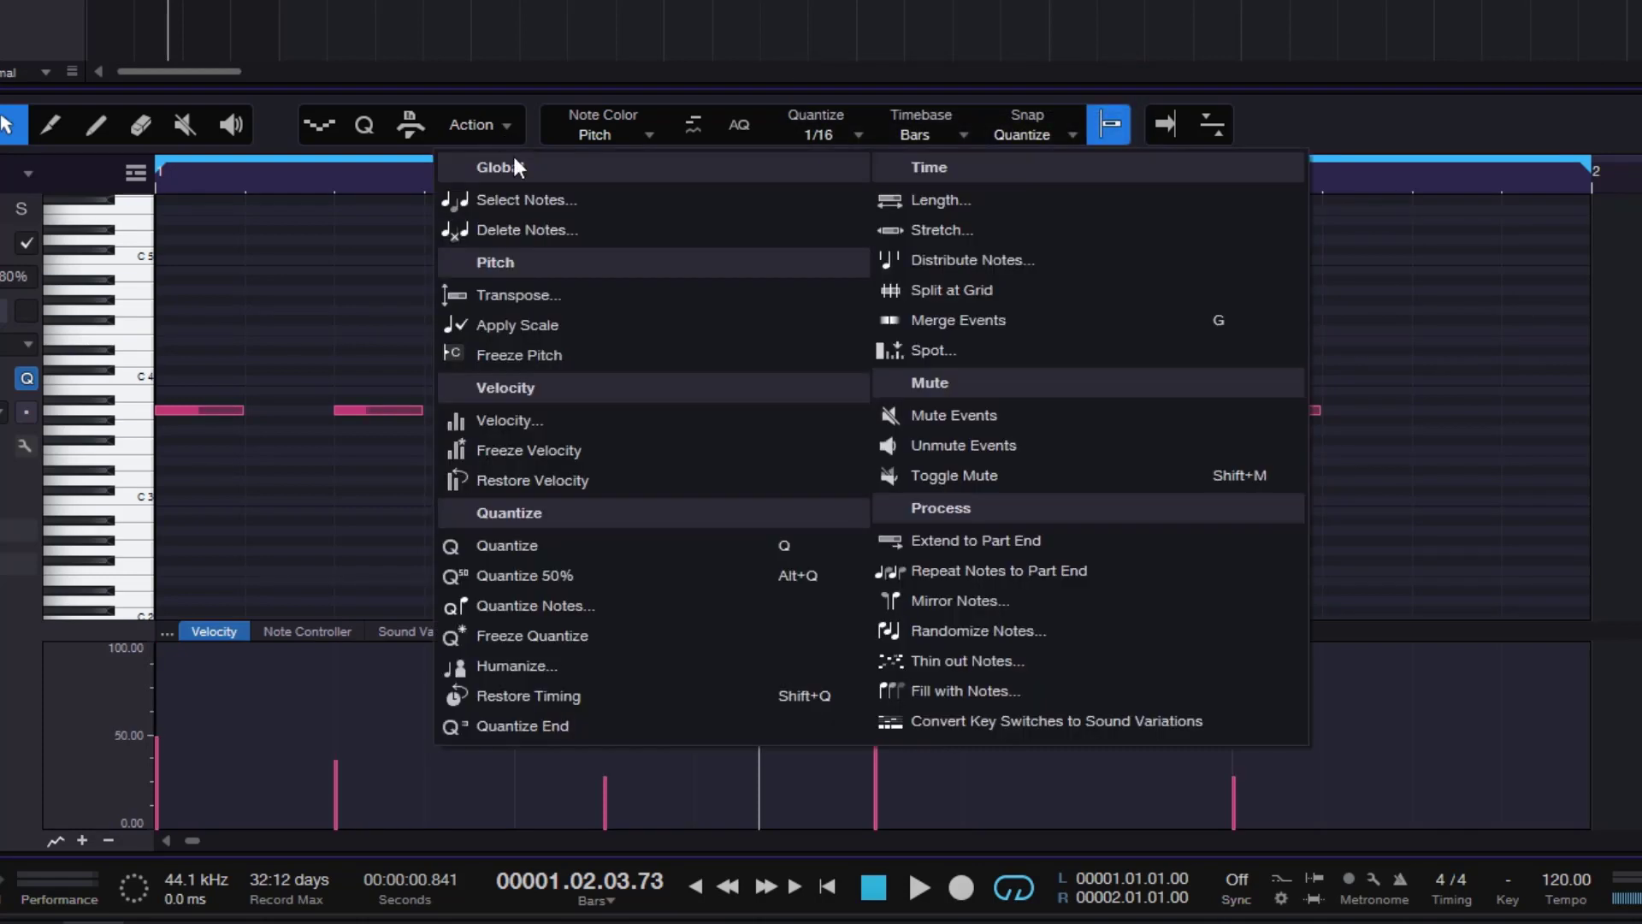
{"action": "left_click", "coordinate": [537, 423]}
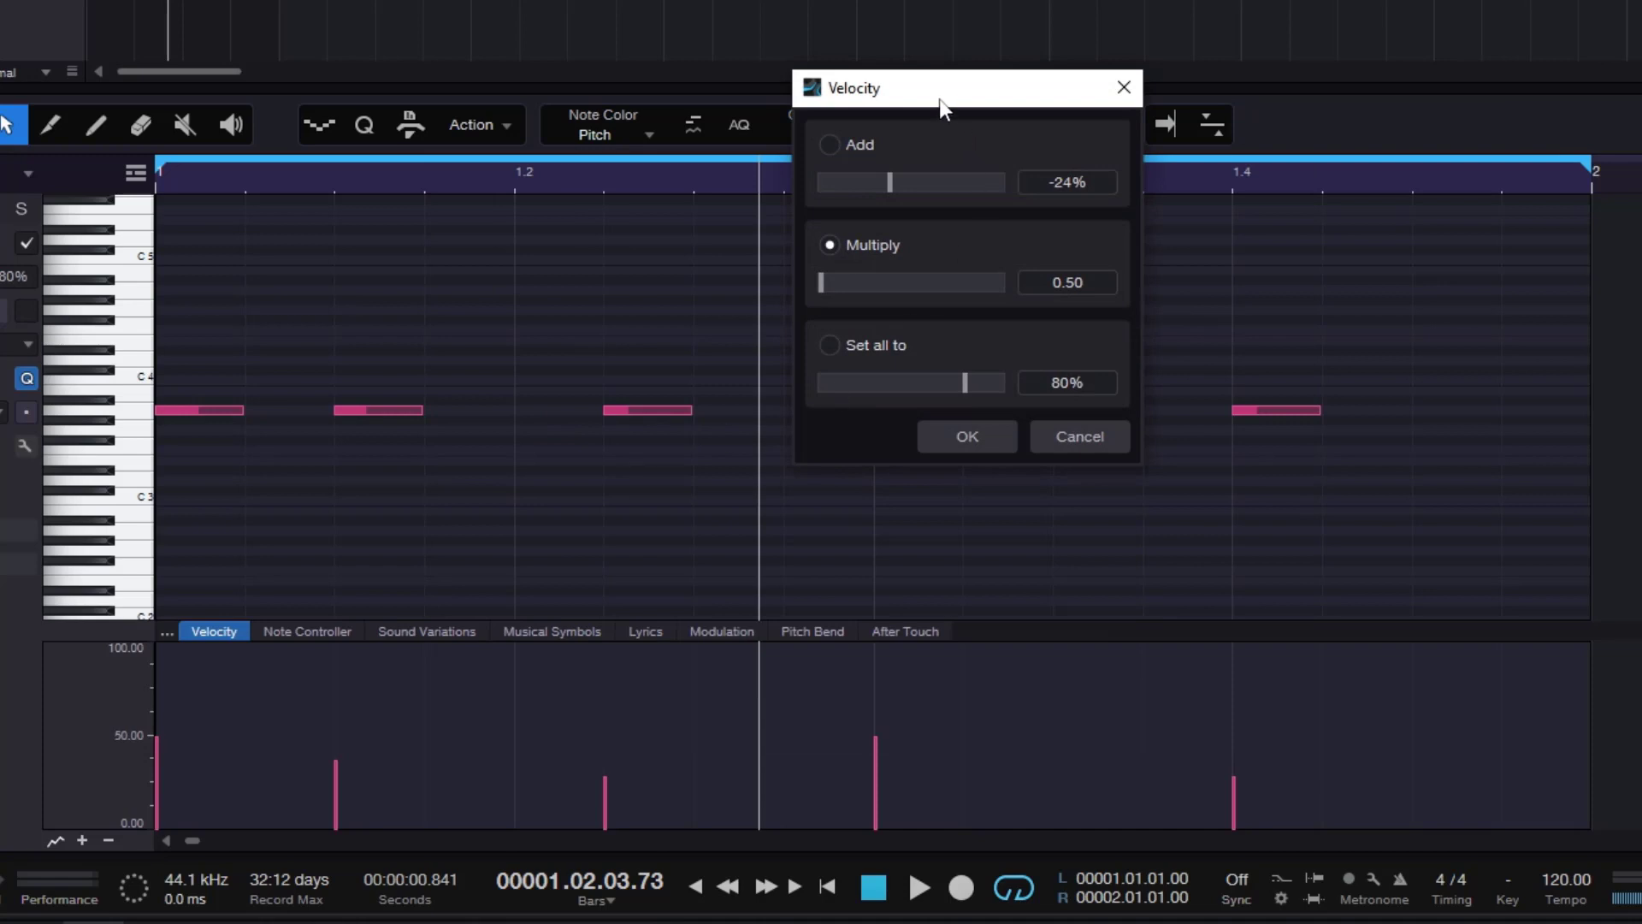
{"action": "left_click_drag", "start_coordinate": [941, 107], "coordinate": [1083, 1]}
{"action": "left_click", "coordinate": [1024, 208]}
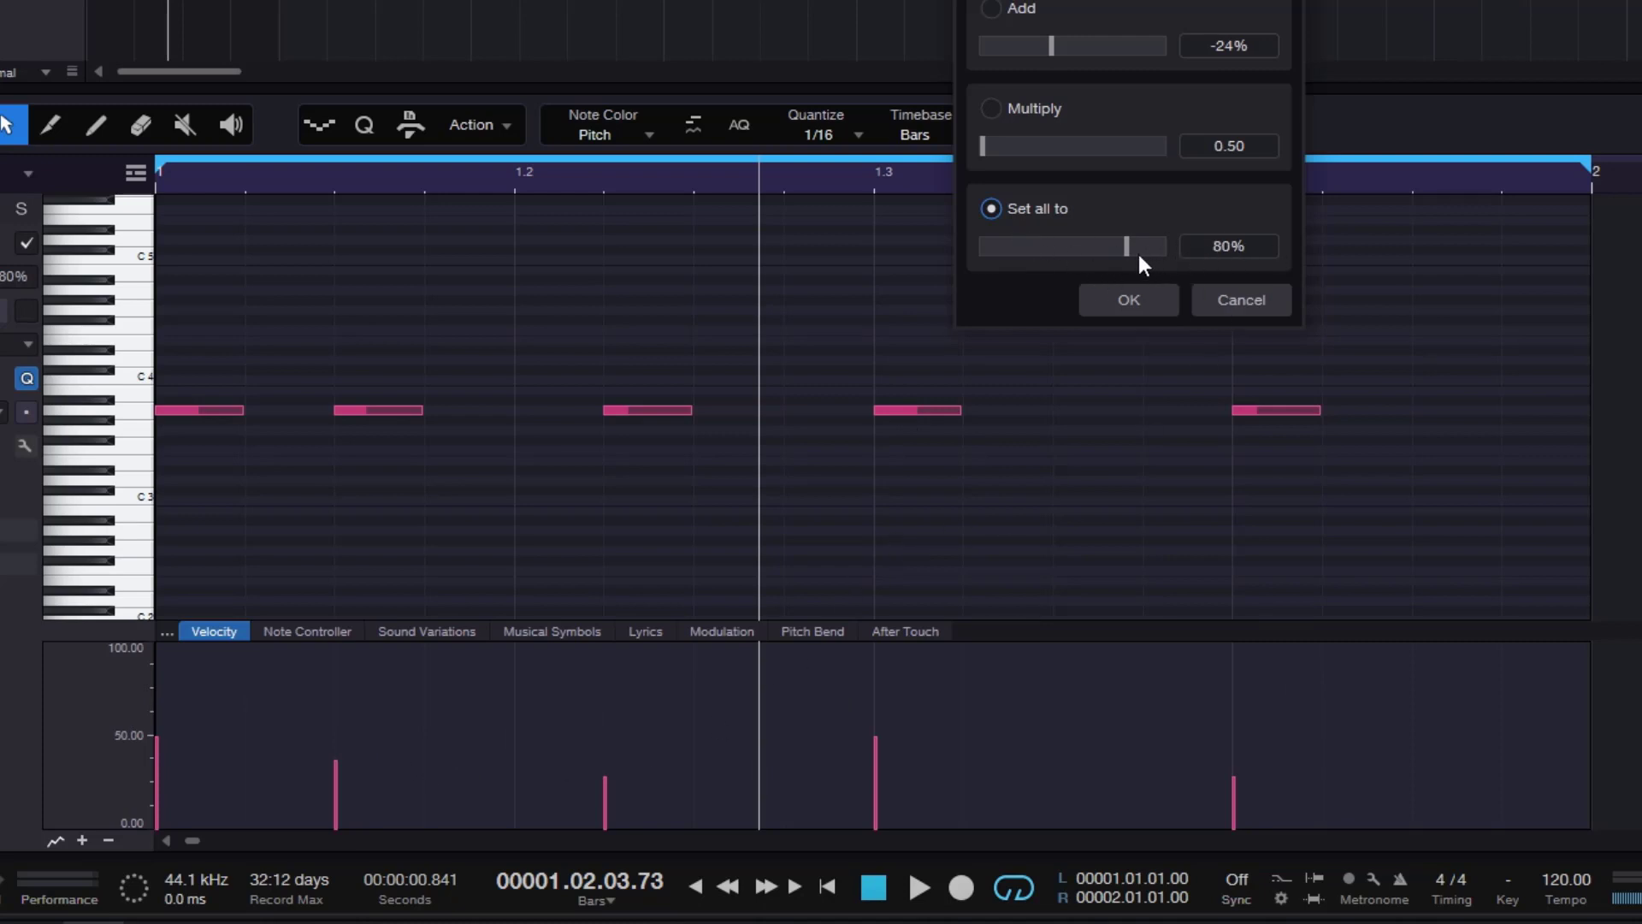
{"action": "left_click_drag", "start_coordinate": [1139, 255], "coordinate": [1113, 255]}
{"action": "left_click", "coordinate": [1132, 306]}
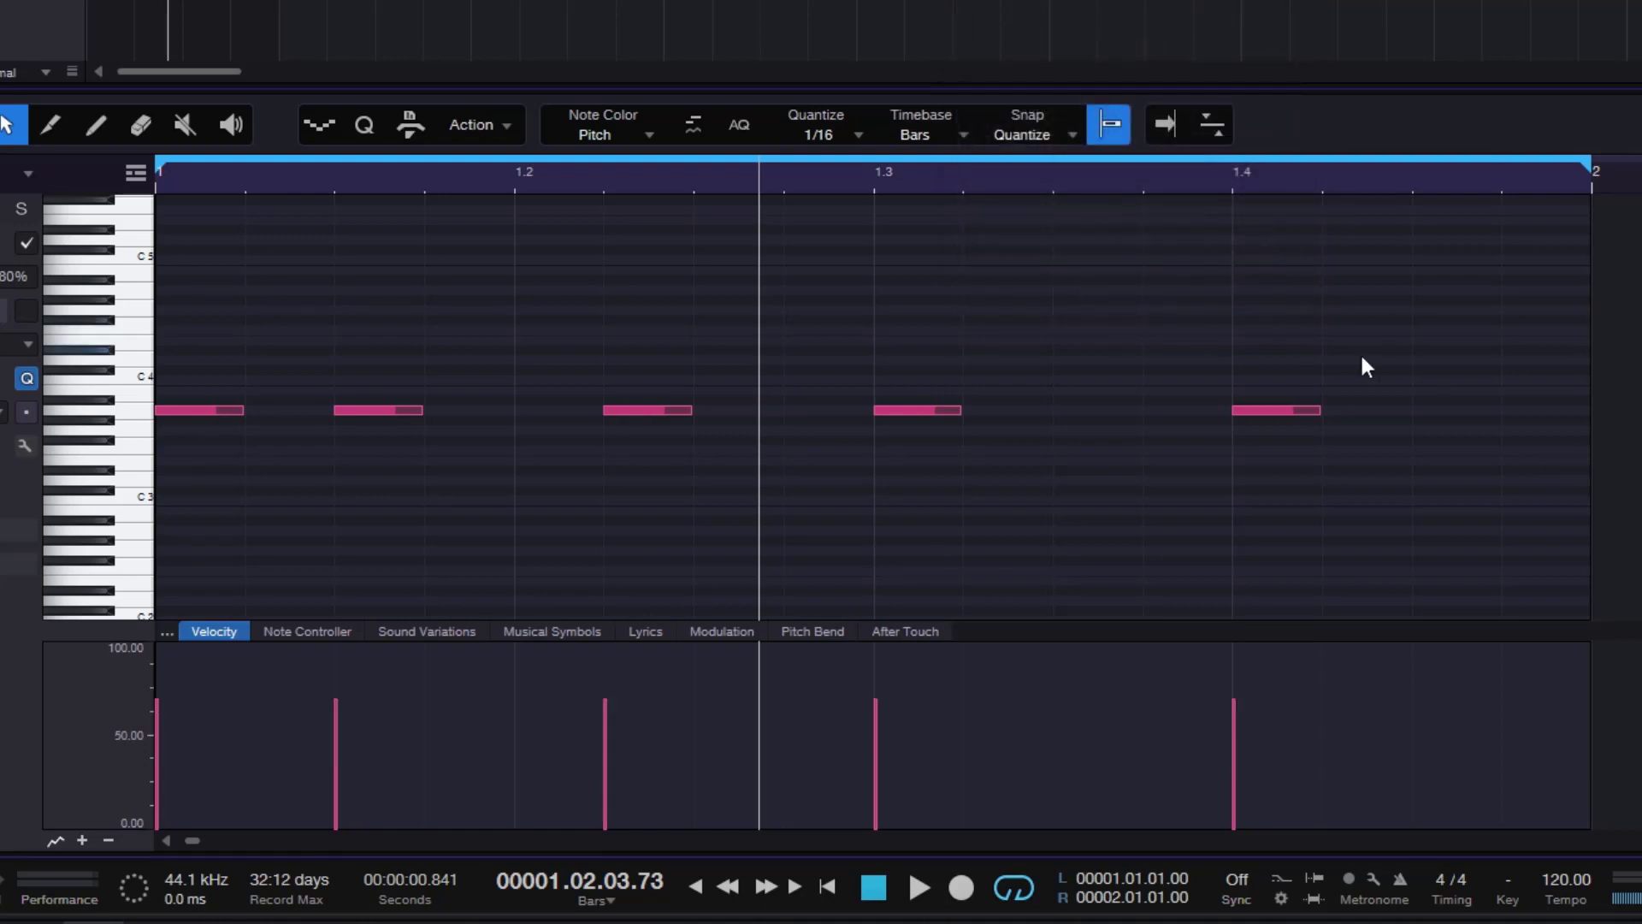
Select all five notes and lower their velocity together to 48% in the velocity lane
{"action": "left_click_drag", "start_coordinate": [1412, 355], "coordinate": [190, 462]}
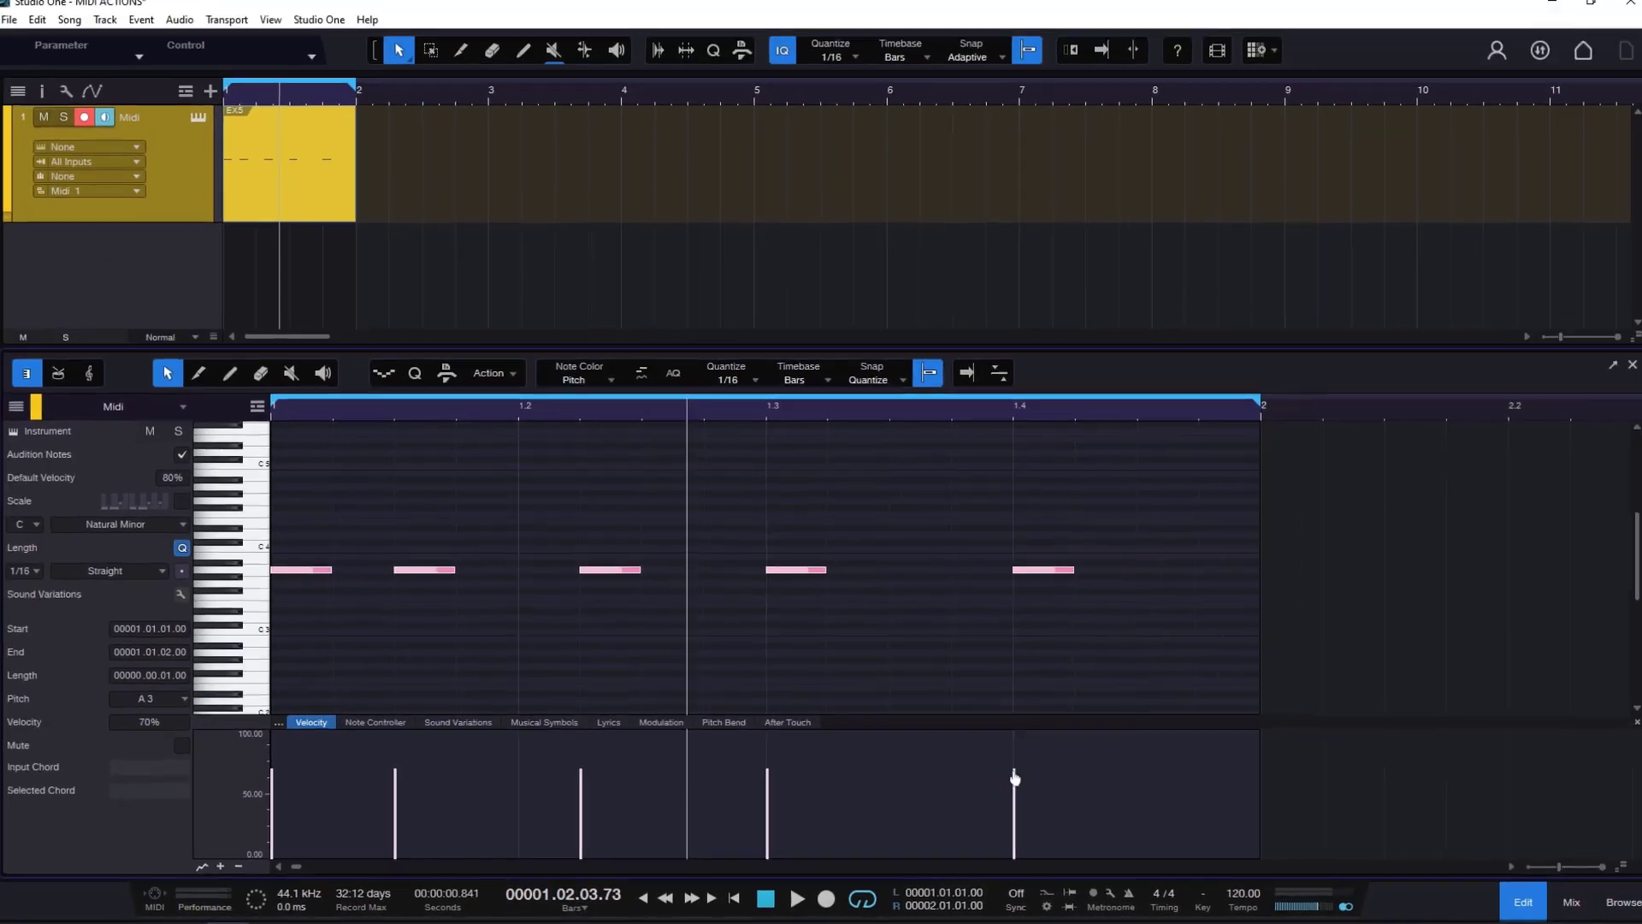
{"action": "left_click_drag", "start_coordinate": [1016, 779], "coordinate": [1012, 806]}
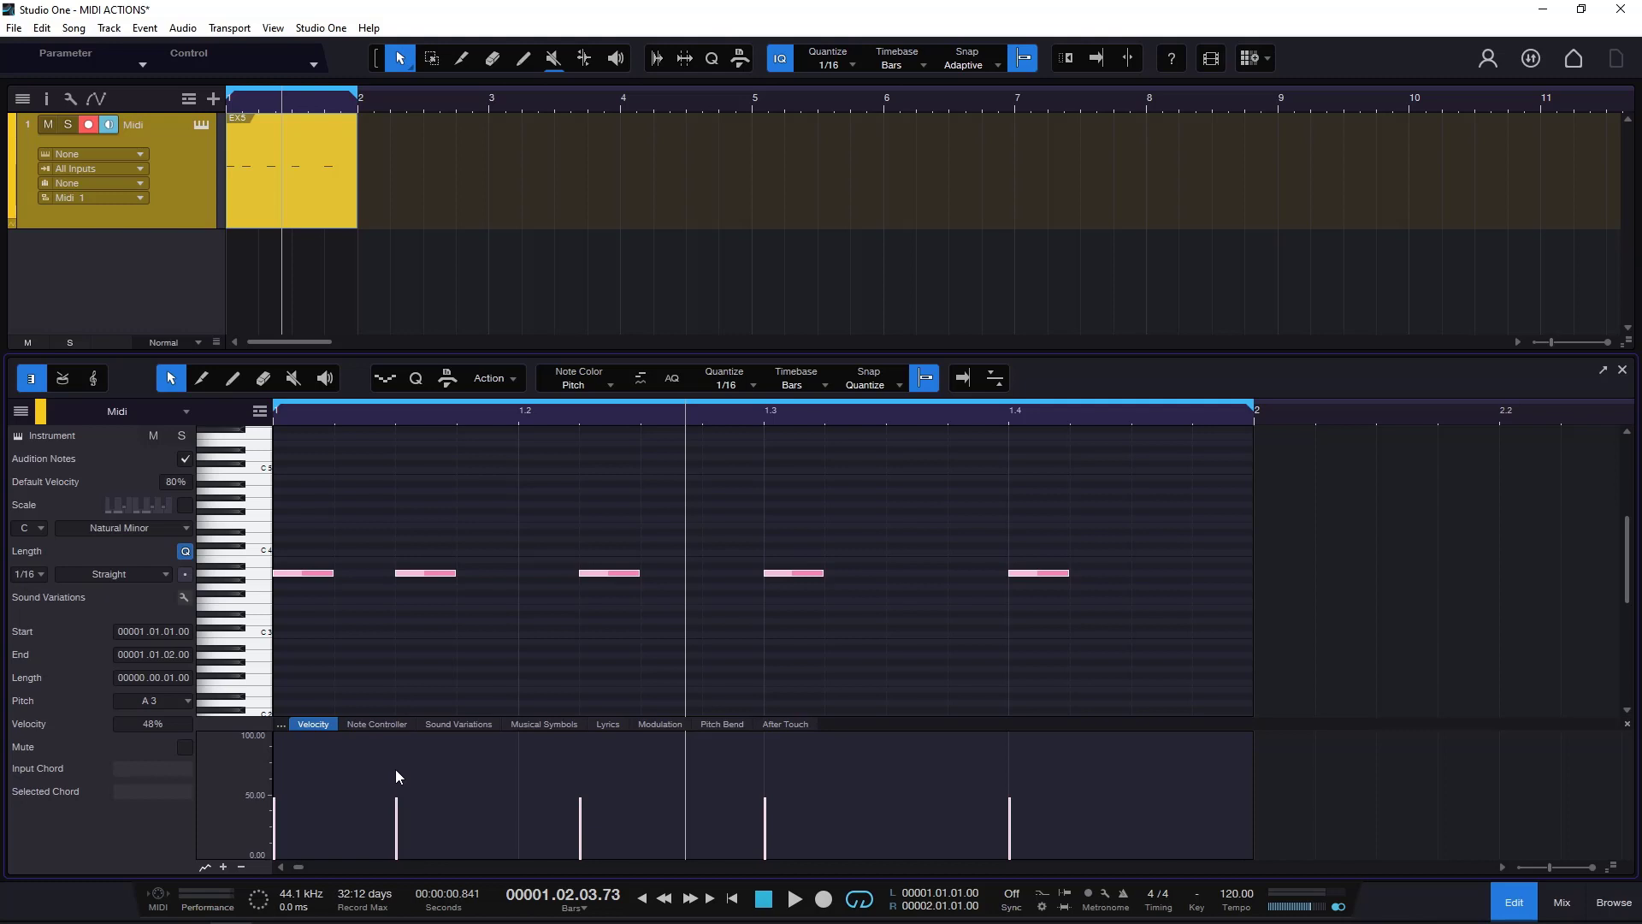
{"action": "left_click", "coordinate": [489, 378]}
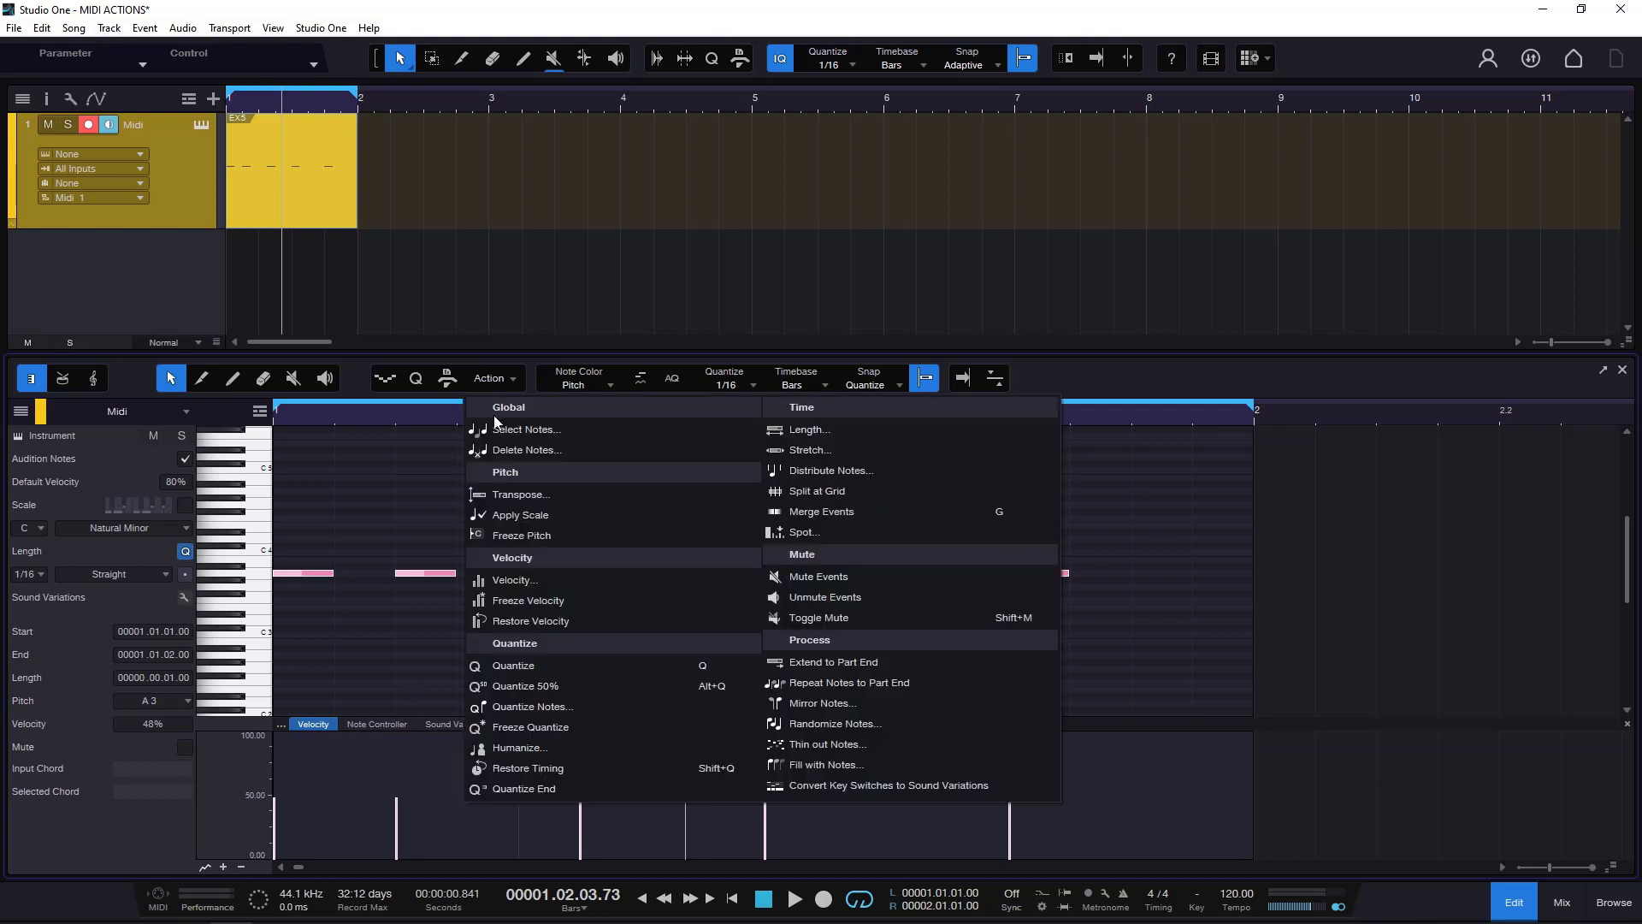
{"action": "left_click", "coordinate": [529, 581]}
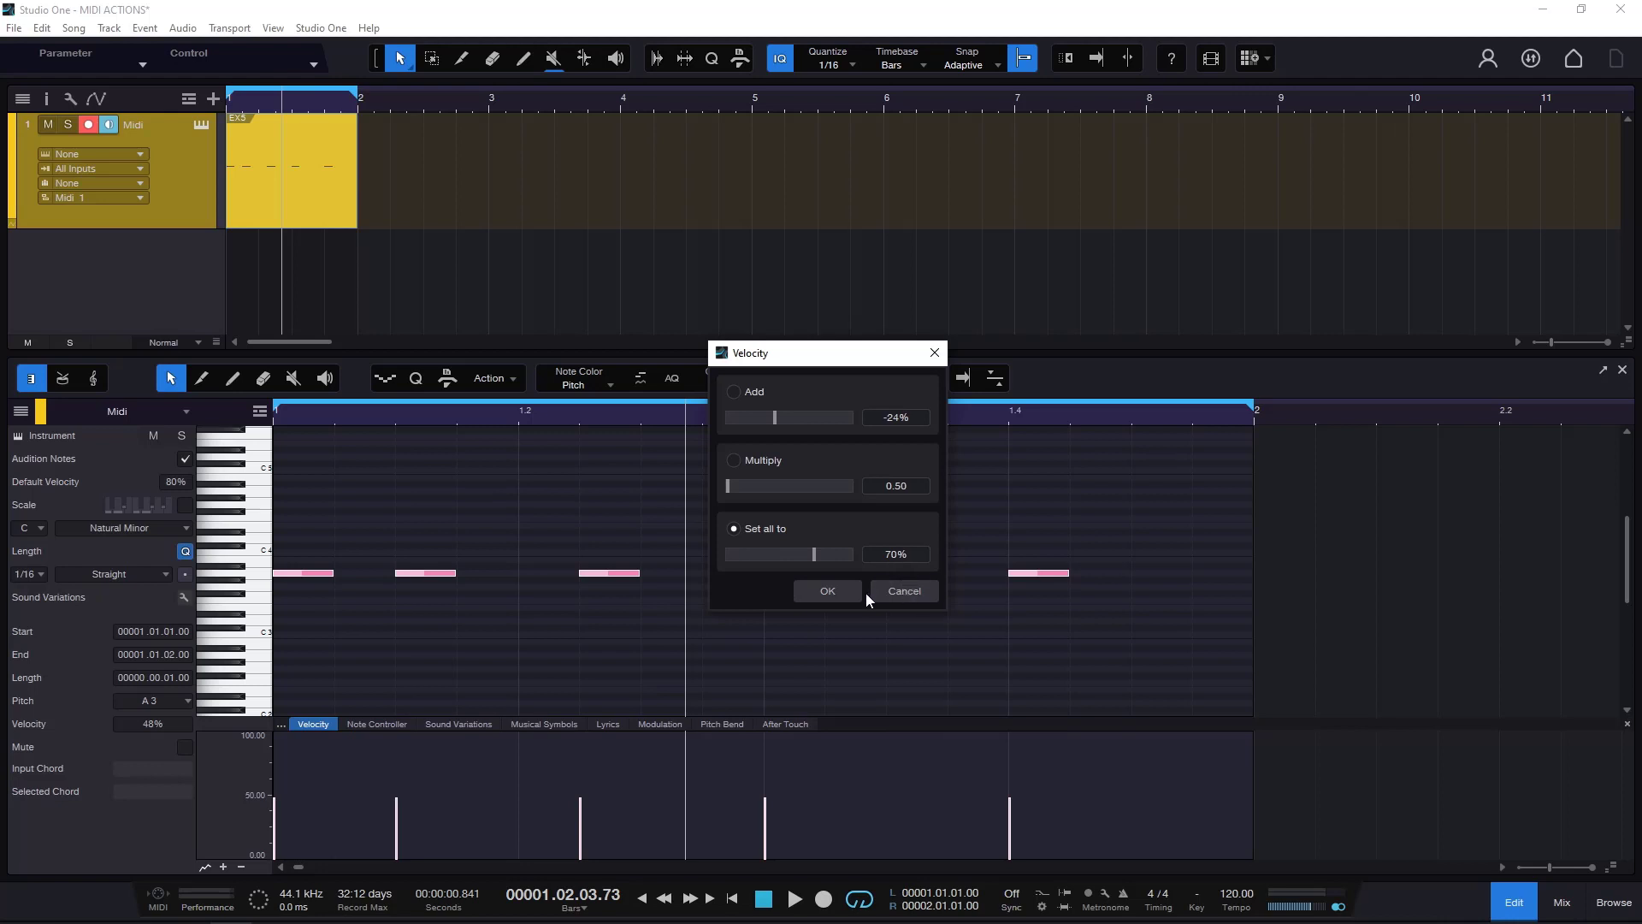
{"action": "left_click", "coordinate": [904, 595]}
{"action": "left_click", "coordinate": [696, 538]}
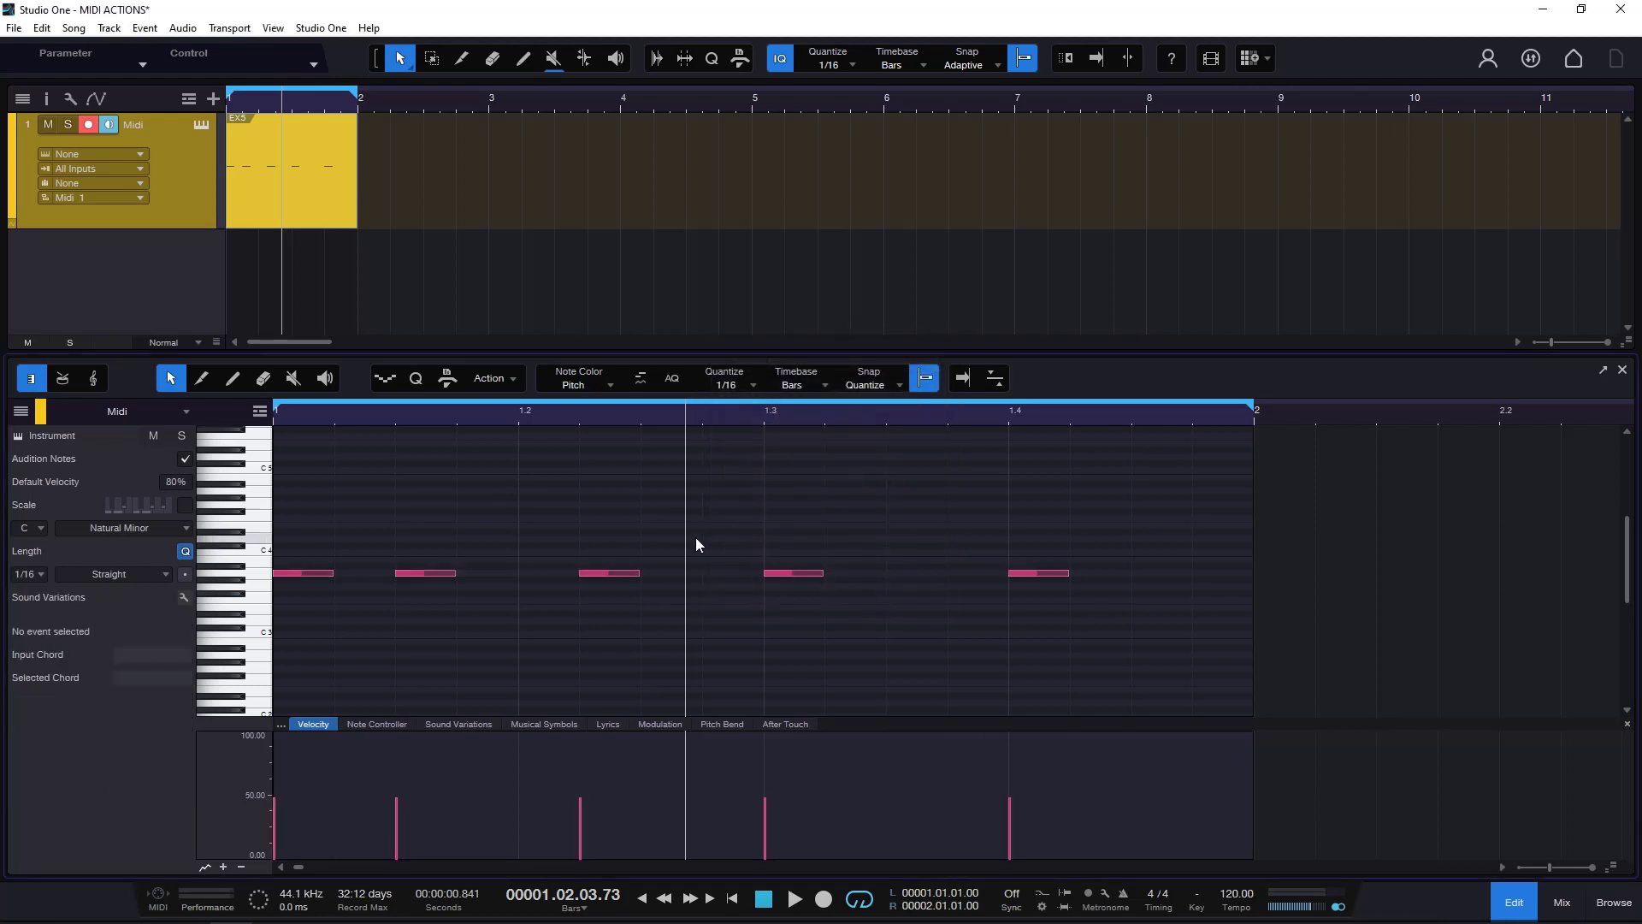
Delete the existing one-bar take from the Midi track and record a new two-bar part with varied velocities
{"action": "left_click", "coordinate": [501, 383]}
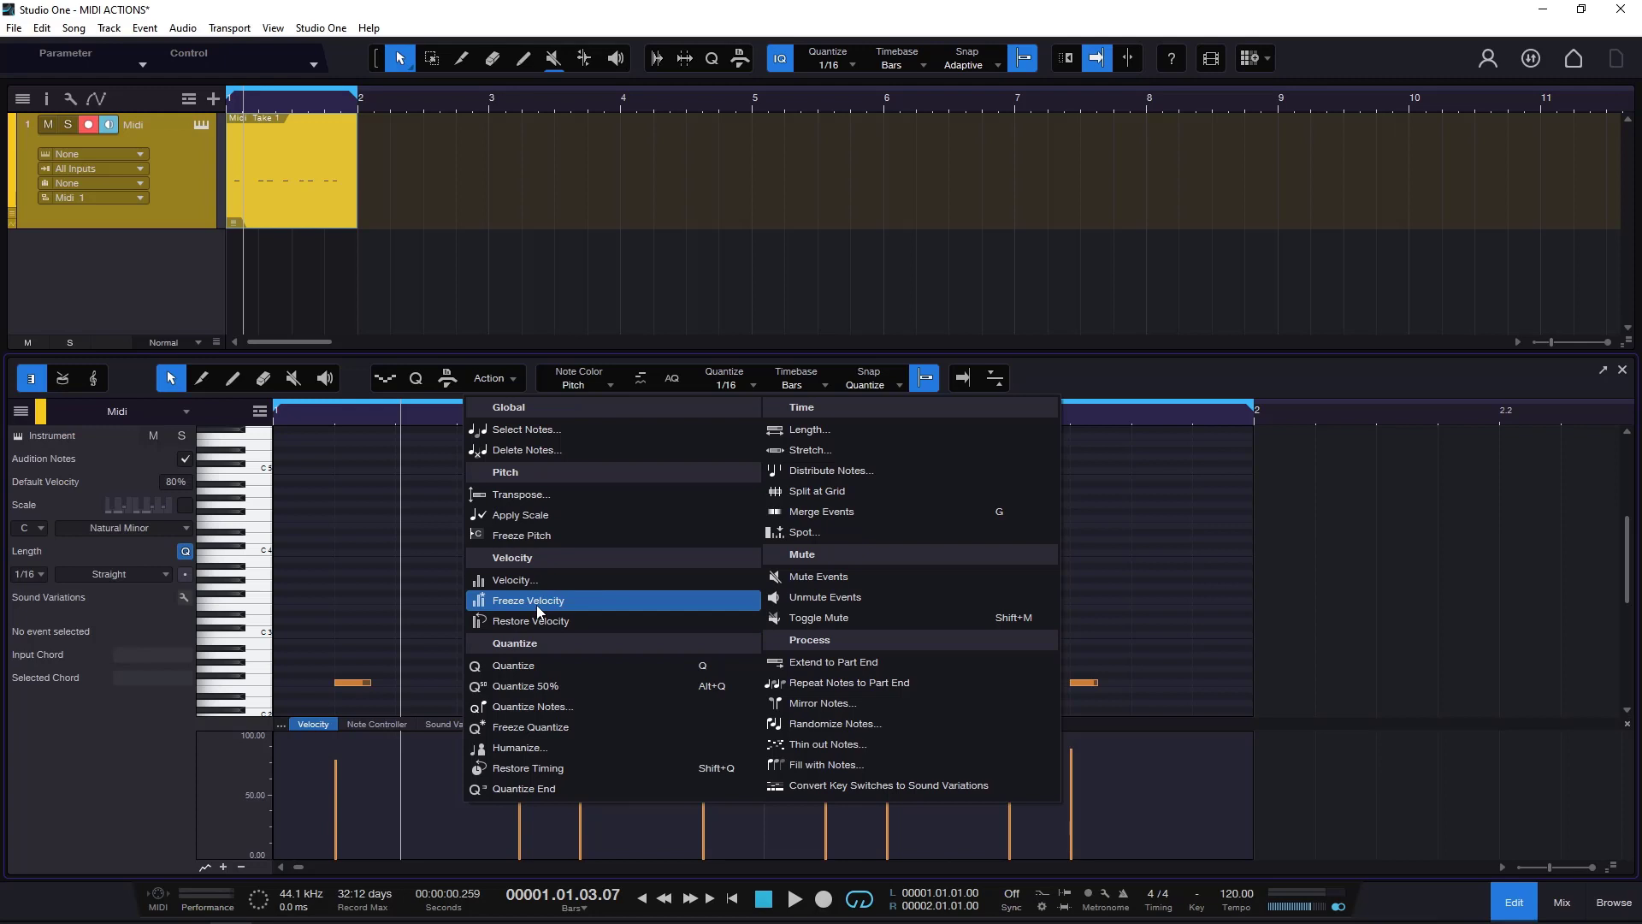
{"action": "left_click", "coordinate": [323, 210]}
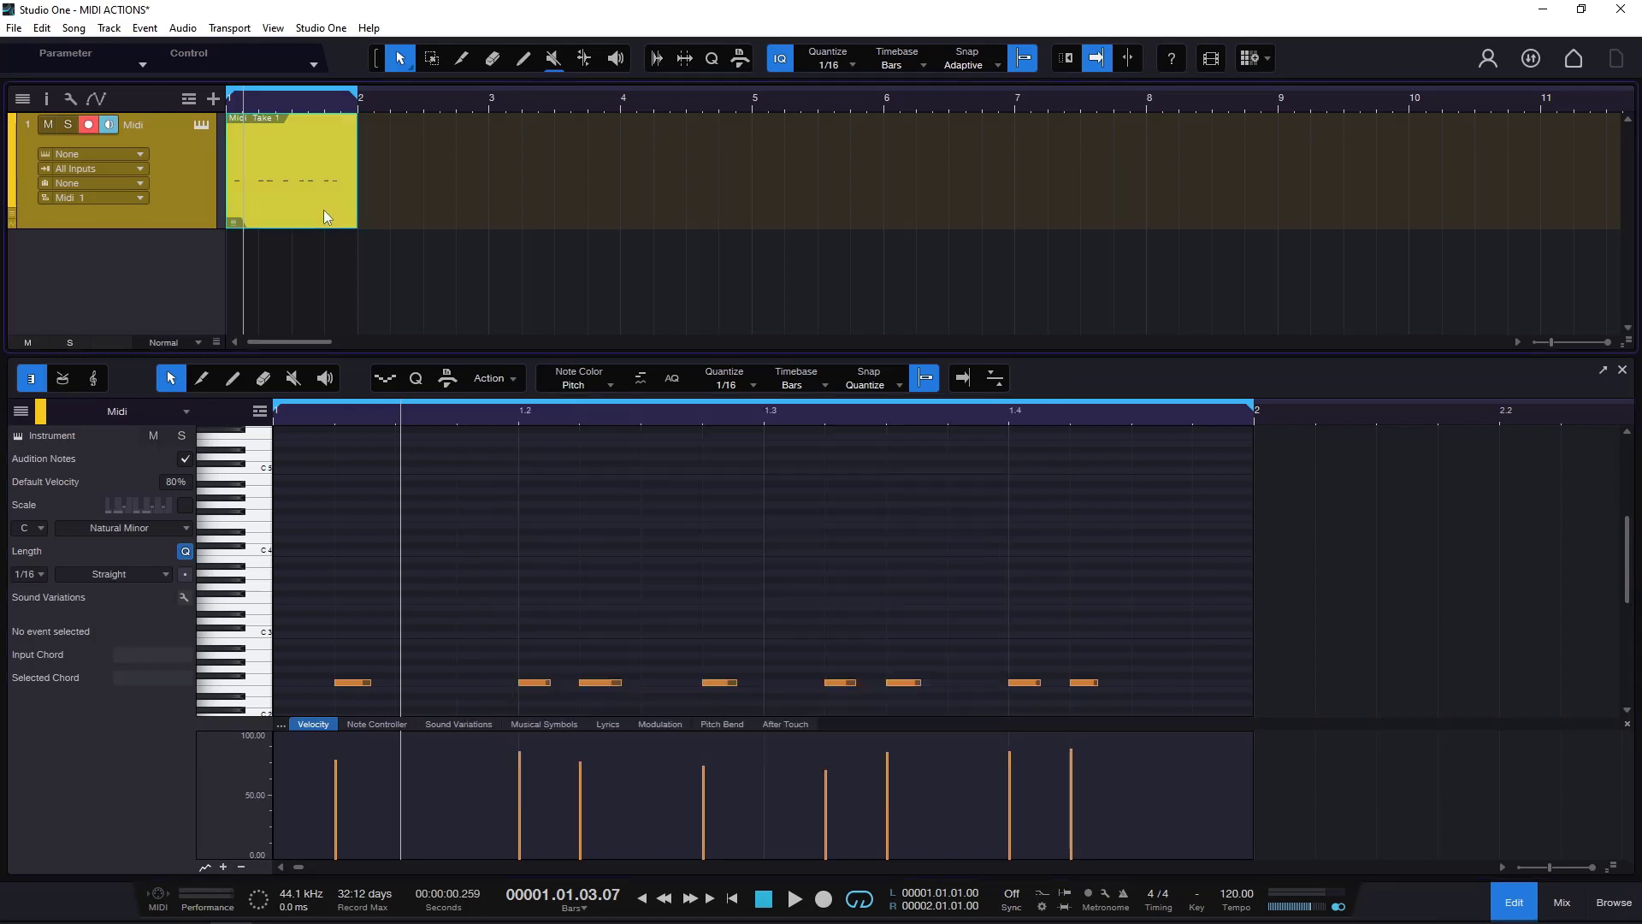
{"action": "key", "text": "Delete"}
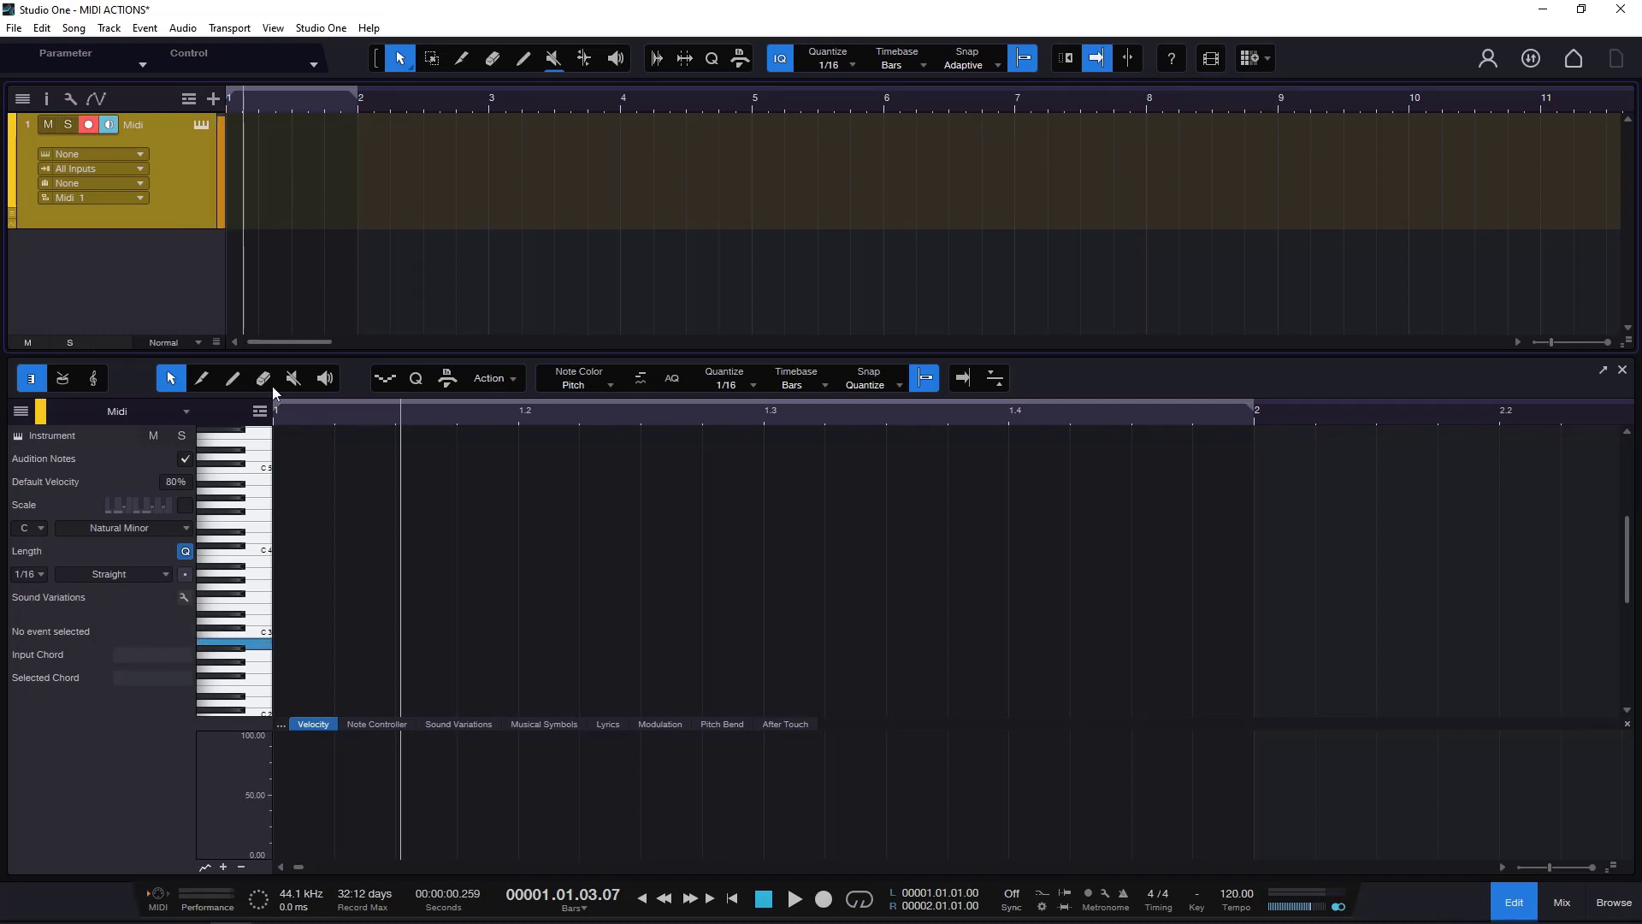
{"action": "left_click", "coordinate": [824, 899]}
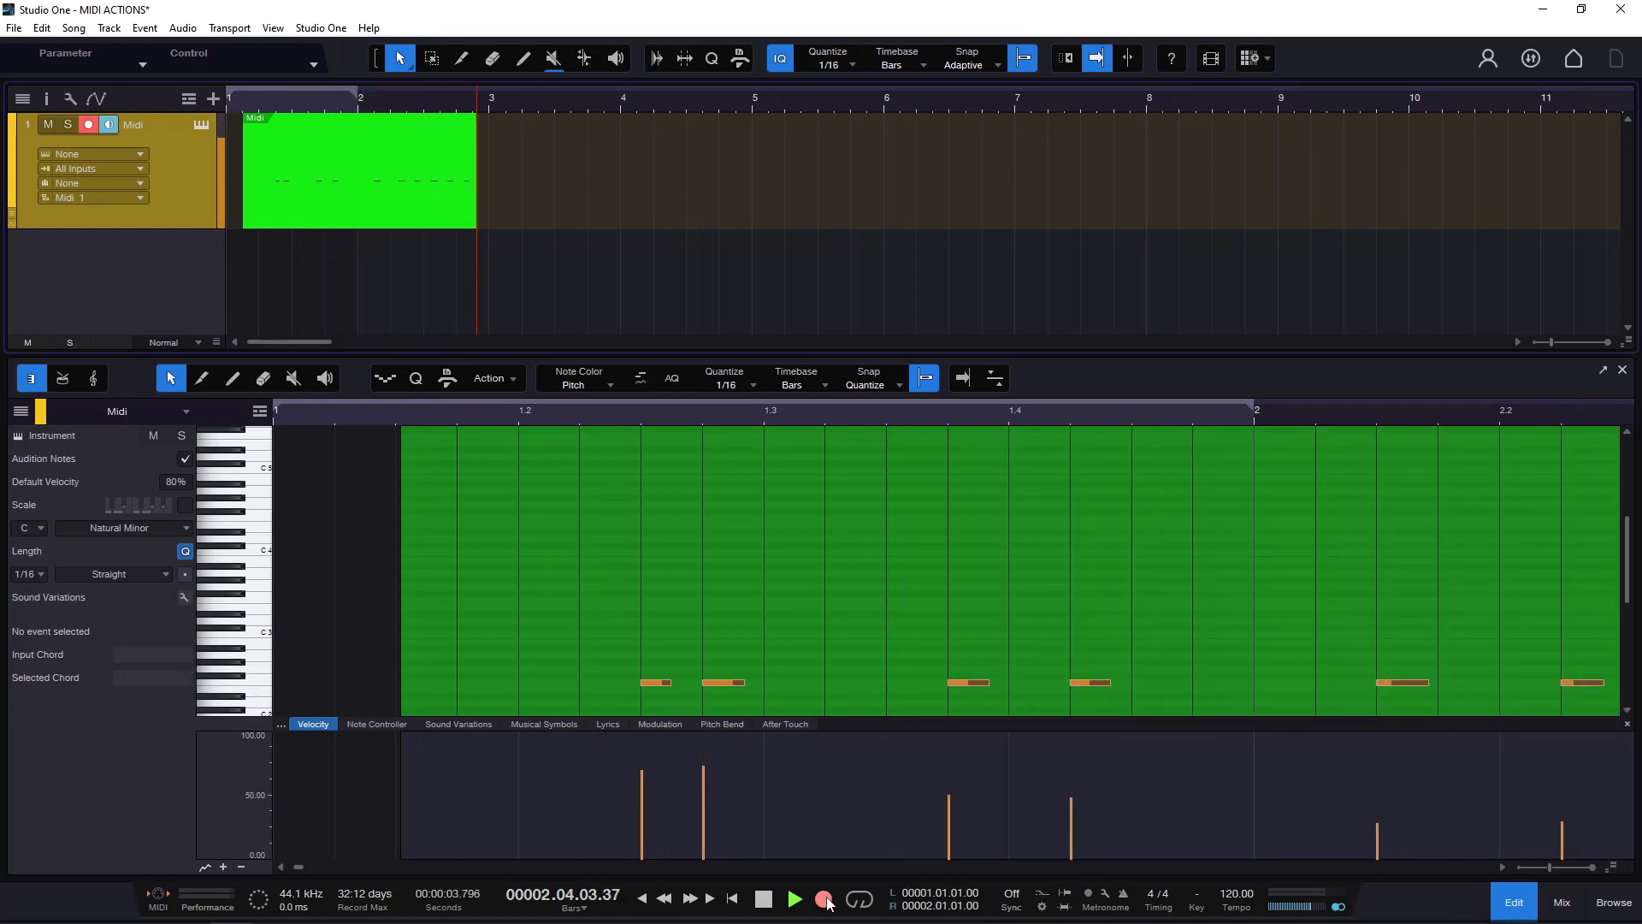
{"action": "key", "text": "space"}
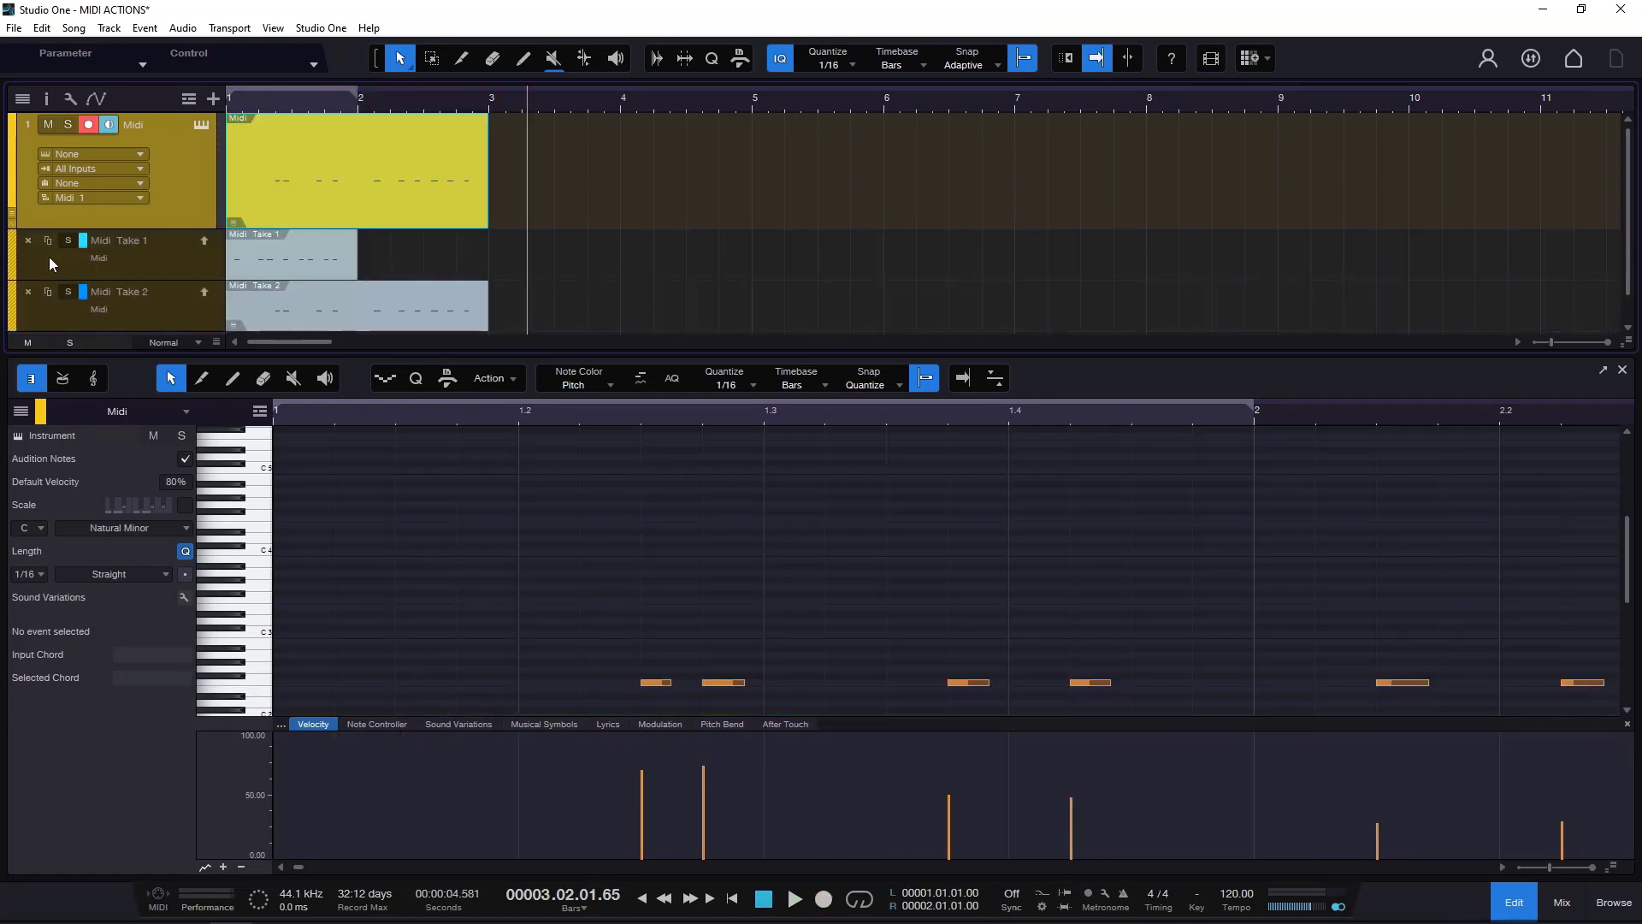
Remove the Take 1 and Take 2 layers and show the whole two-bar part in the note editor
{"action": "left_click", "coordinate": [29, 242]}
{"action": "left_click", "coordinate": [29, 242]}
{"action": "double_click", "coordinate": [371, 149]}
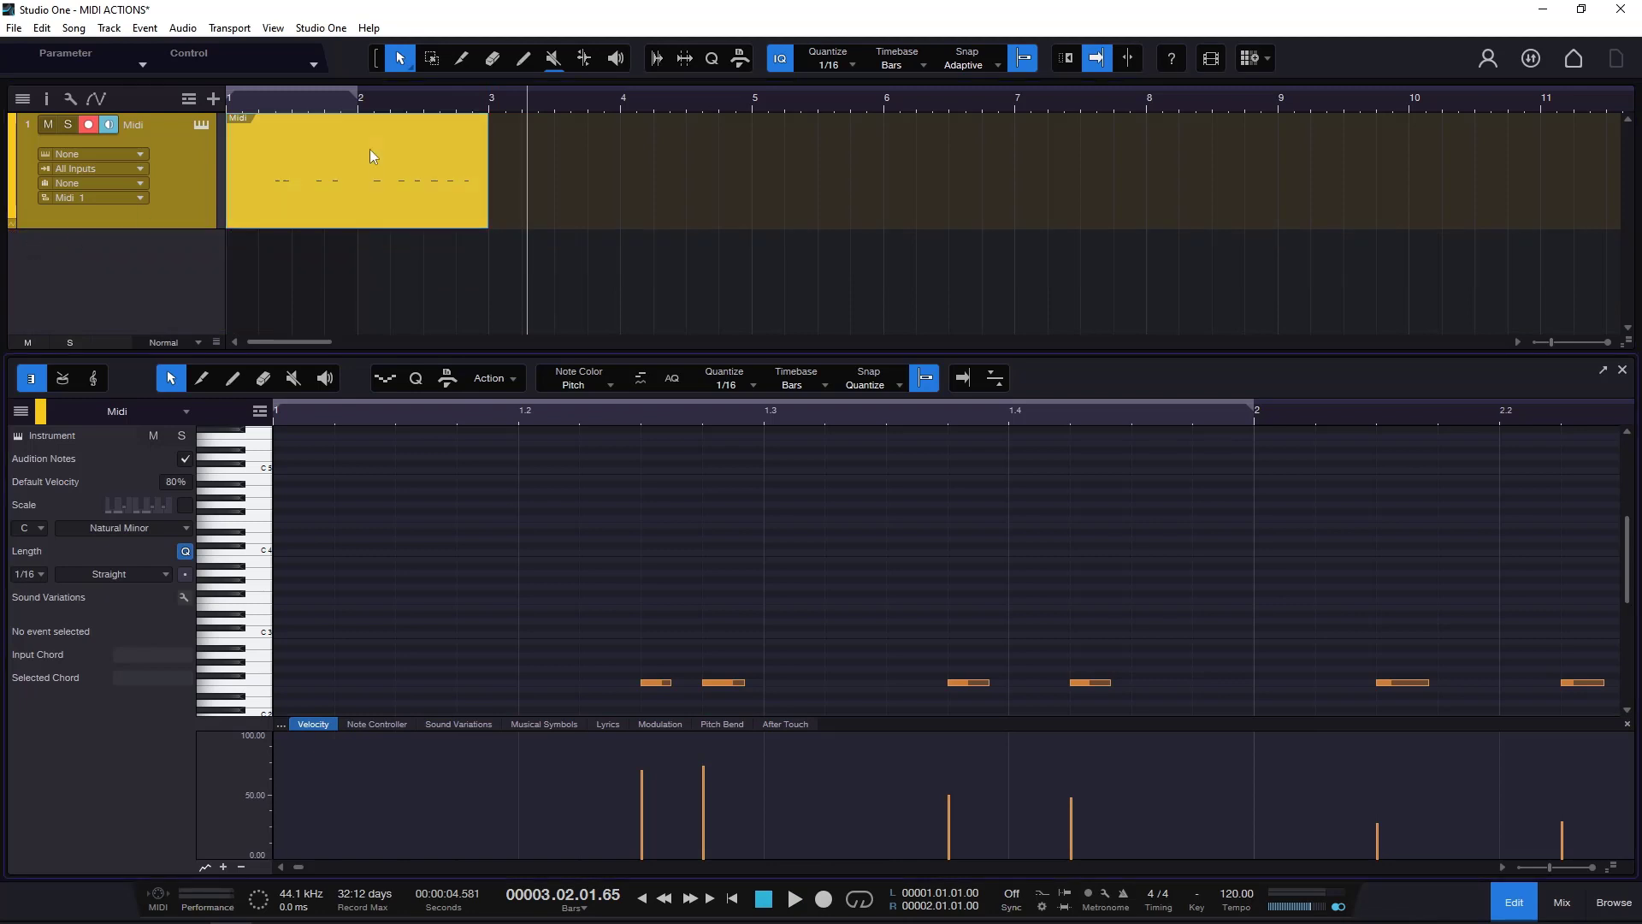
{"action": "mouse_move", "coordinate": [743, 420]}
{"action": "left_mouse_down"}
{"action": "mouse_move", "coordinate": [733, 468]}
{"action": "mouse_move", "coordinate": [756, 400]}
{"action": "left_mouse_up"}
{"action": "scroll", "coordinate": [657, 571], "scroll_direction": "down", "scroll_amount": 2}
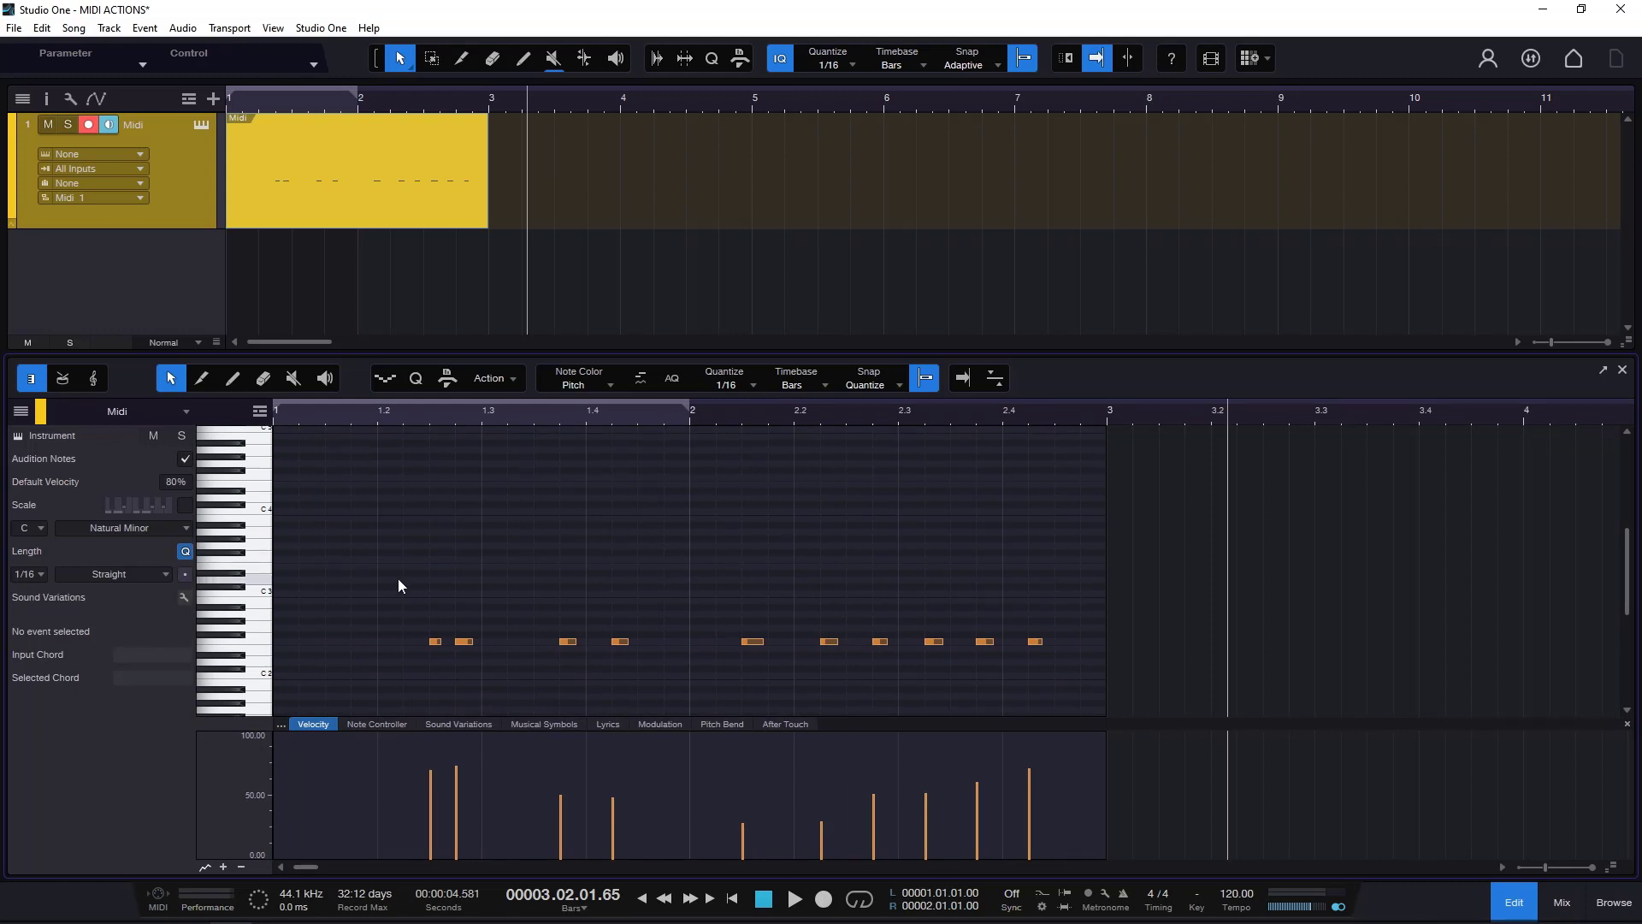
Raise the velocities of every note between the first and last to between about 77% and 100%
{"action": "left_click_drag", "start_coordinate": [400, 575], "coordinate": [1064, 684]}
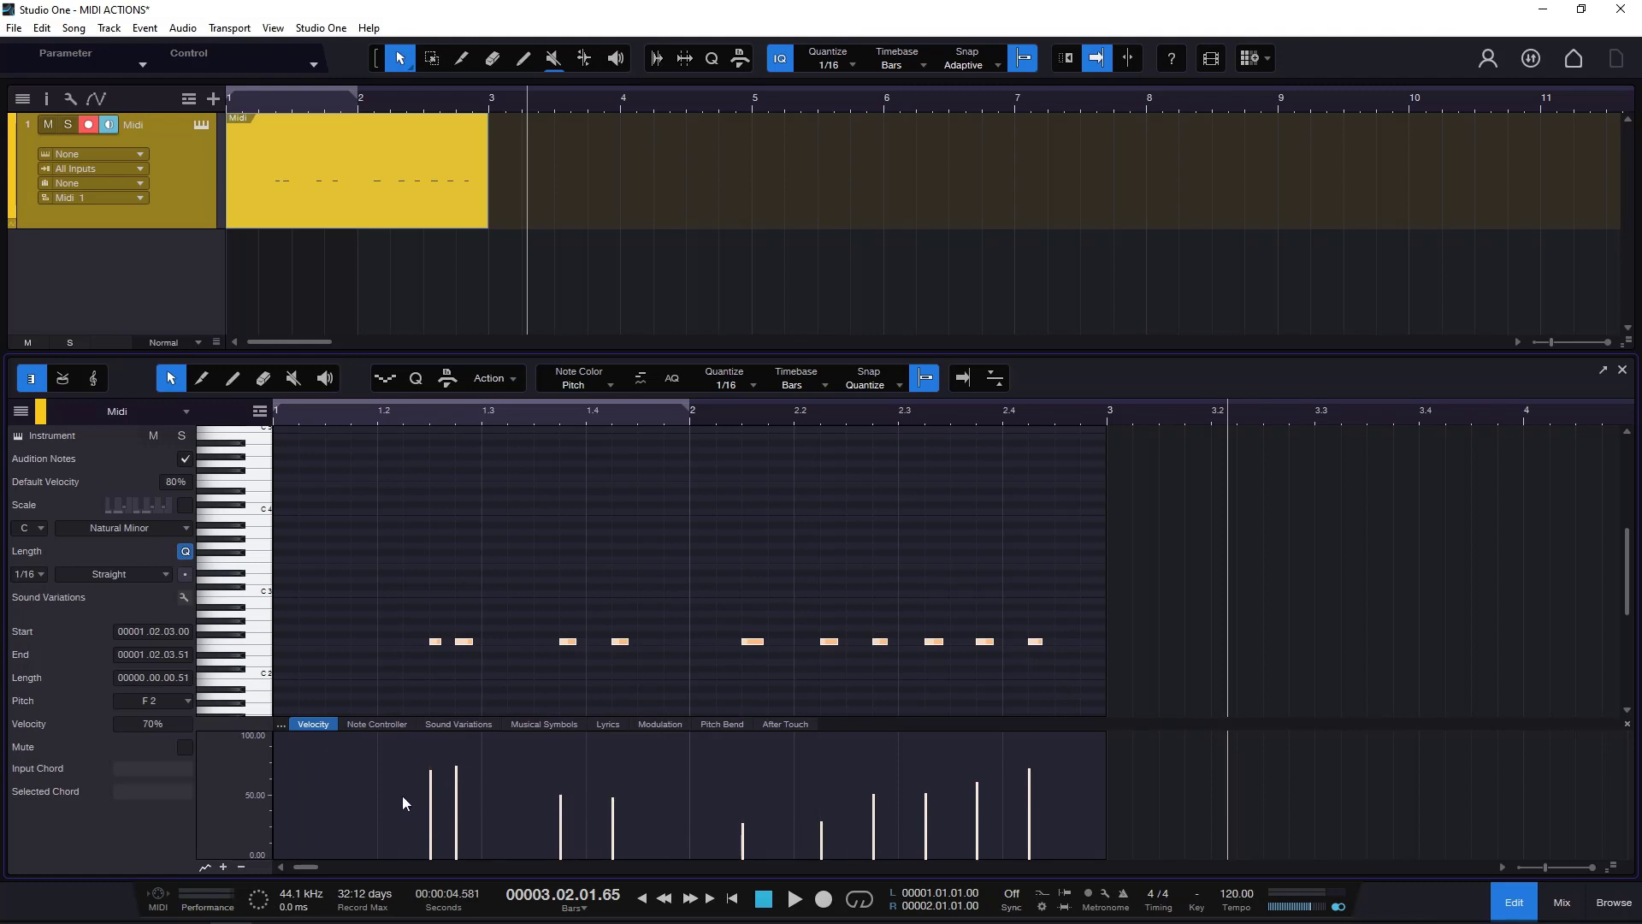
{"action": "left_click", "coordinate": [471, 787]}
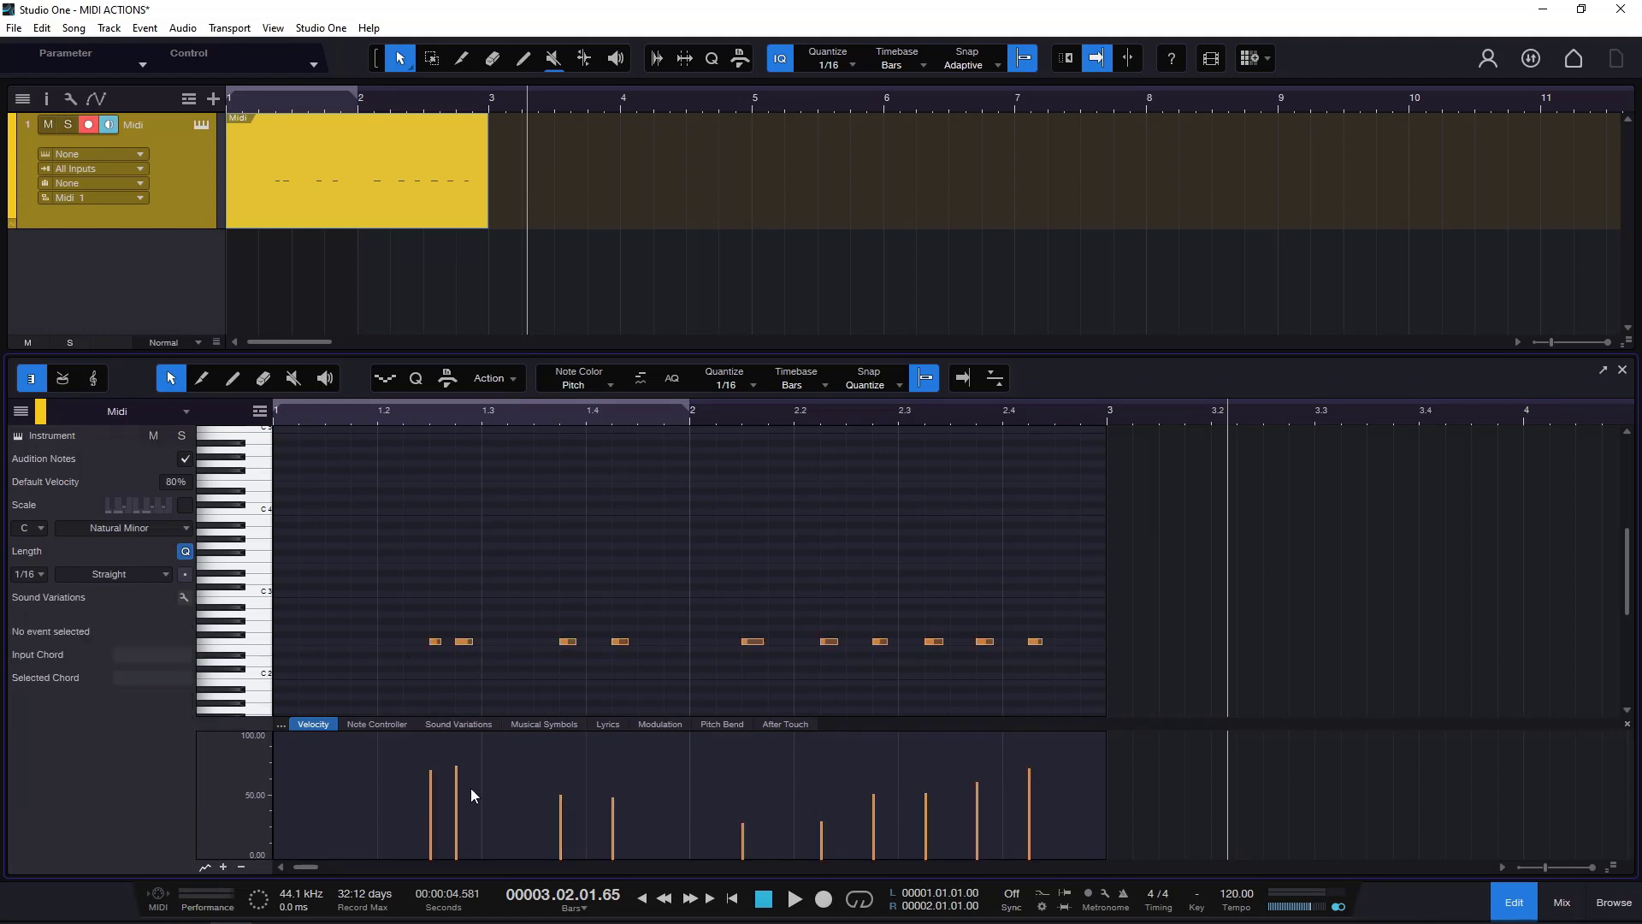
{"action": "left_click_drag", "start_coordinate": [456, 767], "coordinate": [456, 735]}
{"action": "left_click_drag", "start_coordinate": [561, 796], "coordinate": [560, 734]}
{"action": "left_click_drag", "start_coordinate": [621, 813], "coordinate": [650, 725]}
{"action": "left_click_drag", "start_coordinate": [741, 839], "coordinate": [753, 780]}
{"action": "mouse_move", "coordinate": [821, 831]}
{"action": "left_mouse_down"}
{"action": "mouse_move", "coordinate": [830, 760]}
{"action": "mouse_move", "coordinate": [875, 799]}
{"action": "mouse_move", "coordinate": [878, 754]}
{"action": "mouse_move", "coordinate": [927, 752]}
{"action": "mouse_move", "coordinate": [927, 737]}
{"action": "left_mouse_up"}
{"action": "left_click_drag", "start_coordinate": [976, 796], "coordinate": [977, 737]}
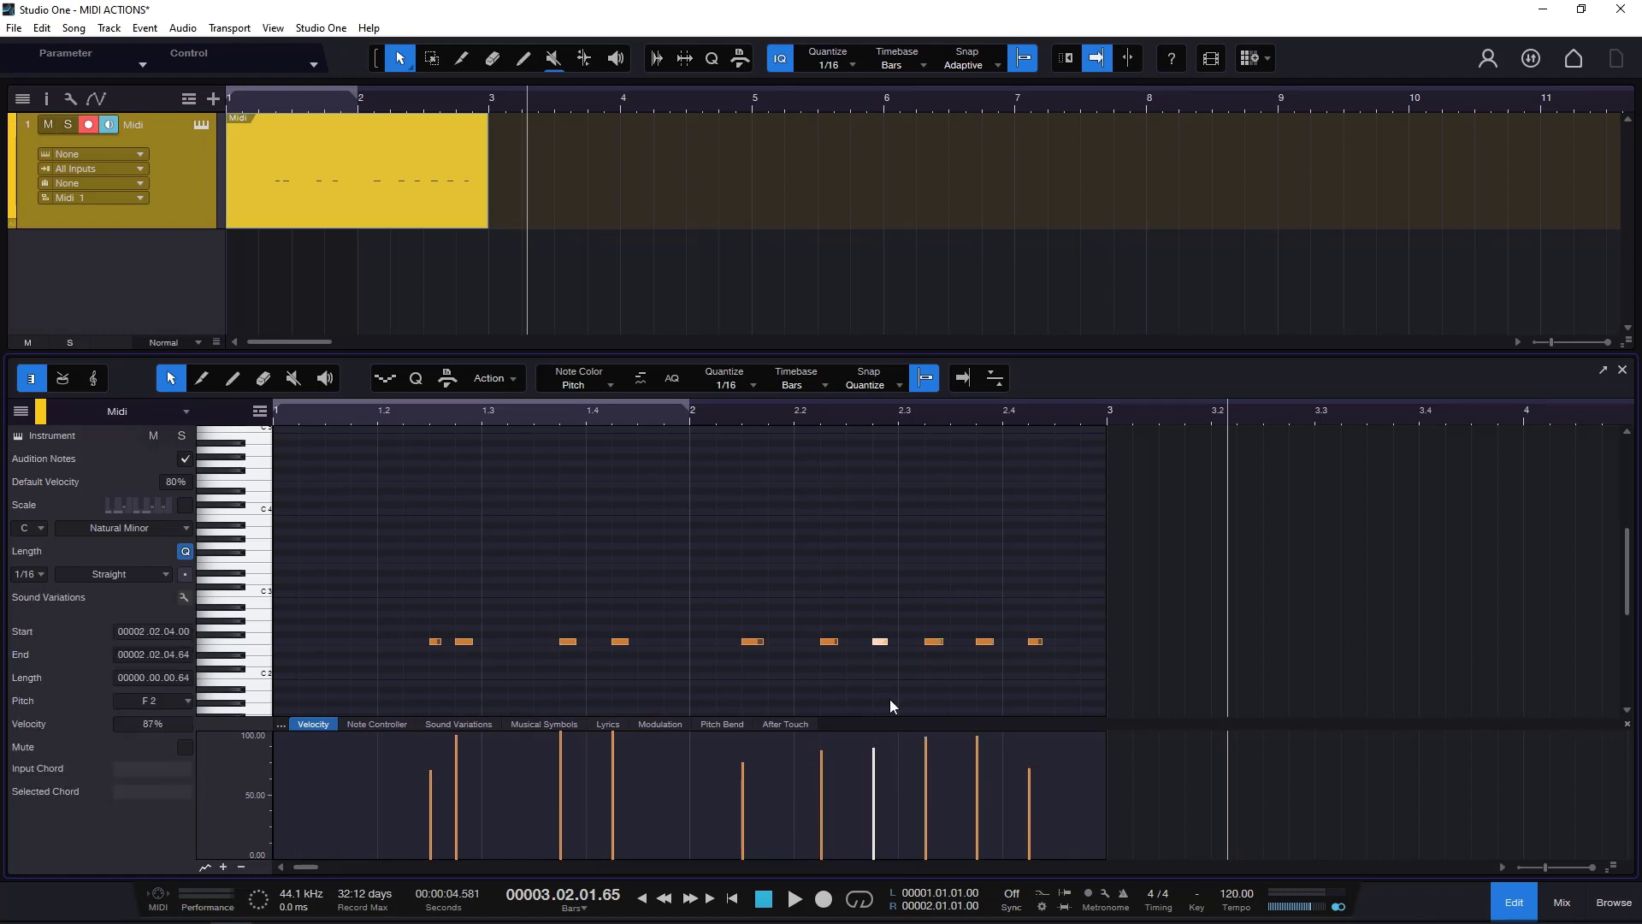
Select all notes and return them to their recorded velocities with the Restore Velocity action
{"action": "left_click_drag", "start_coordinate": [349, 575], "coordinate": [1103, 671]}
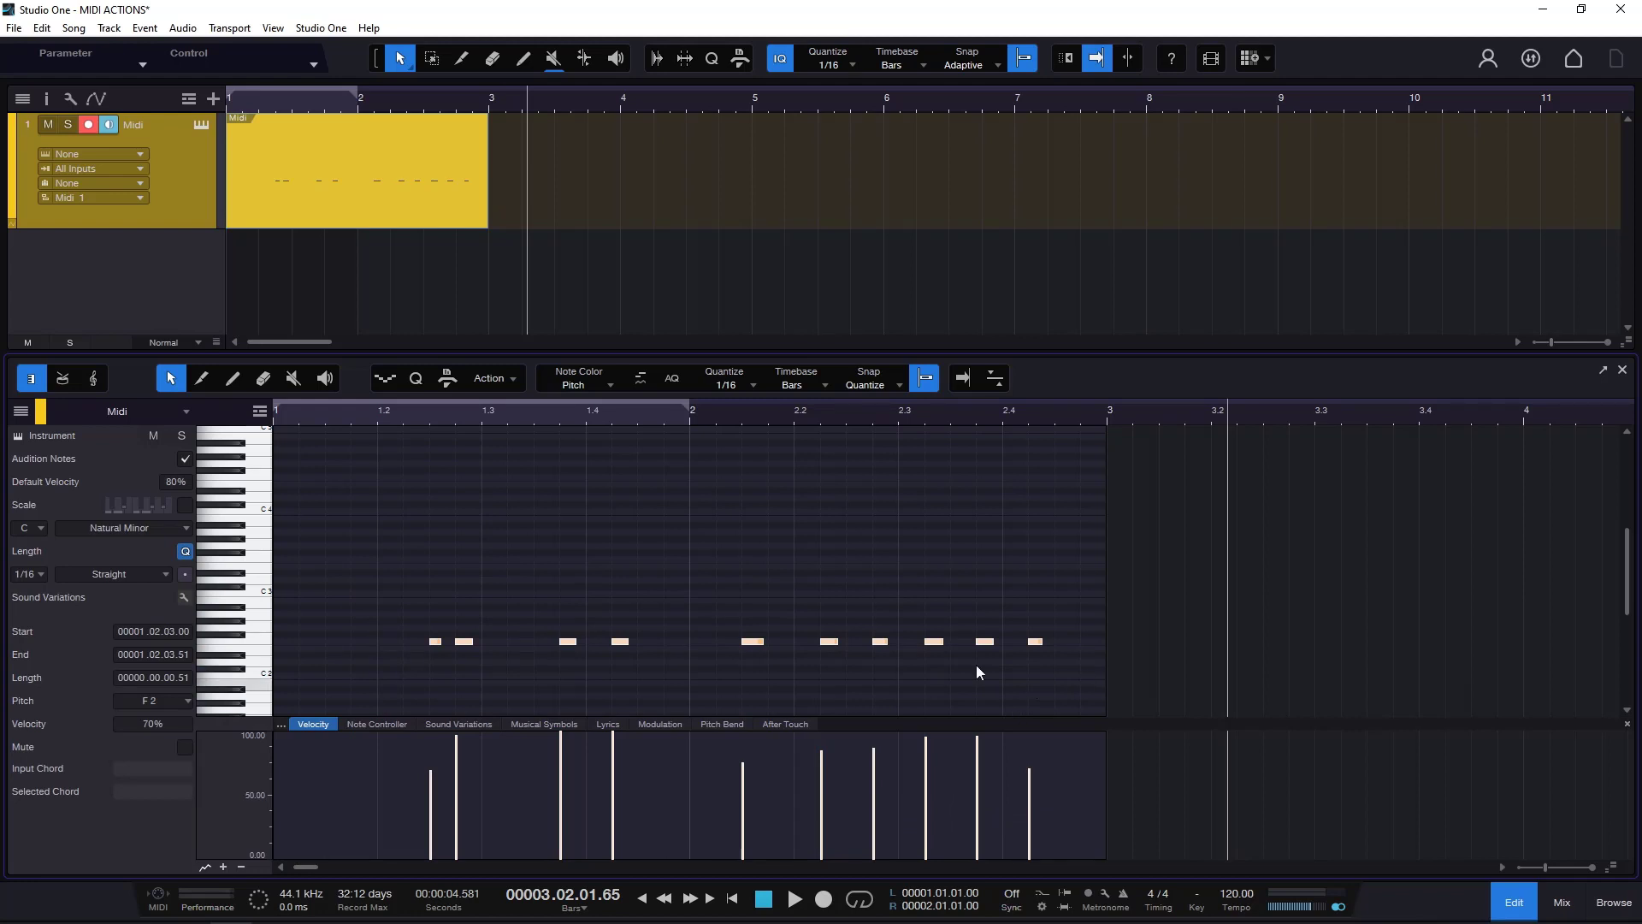
{"action": "left_click", "coordinate": [499, 377]}
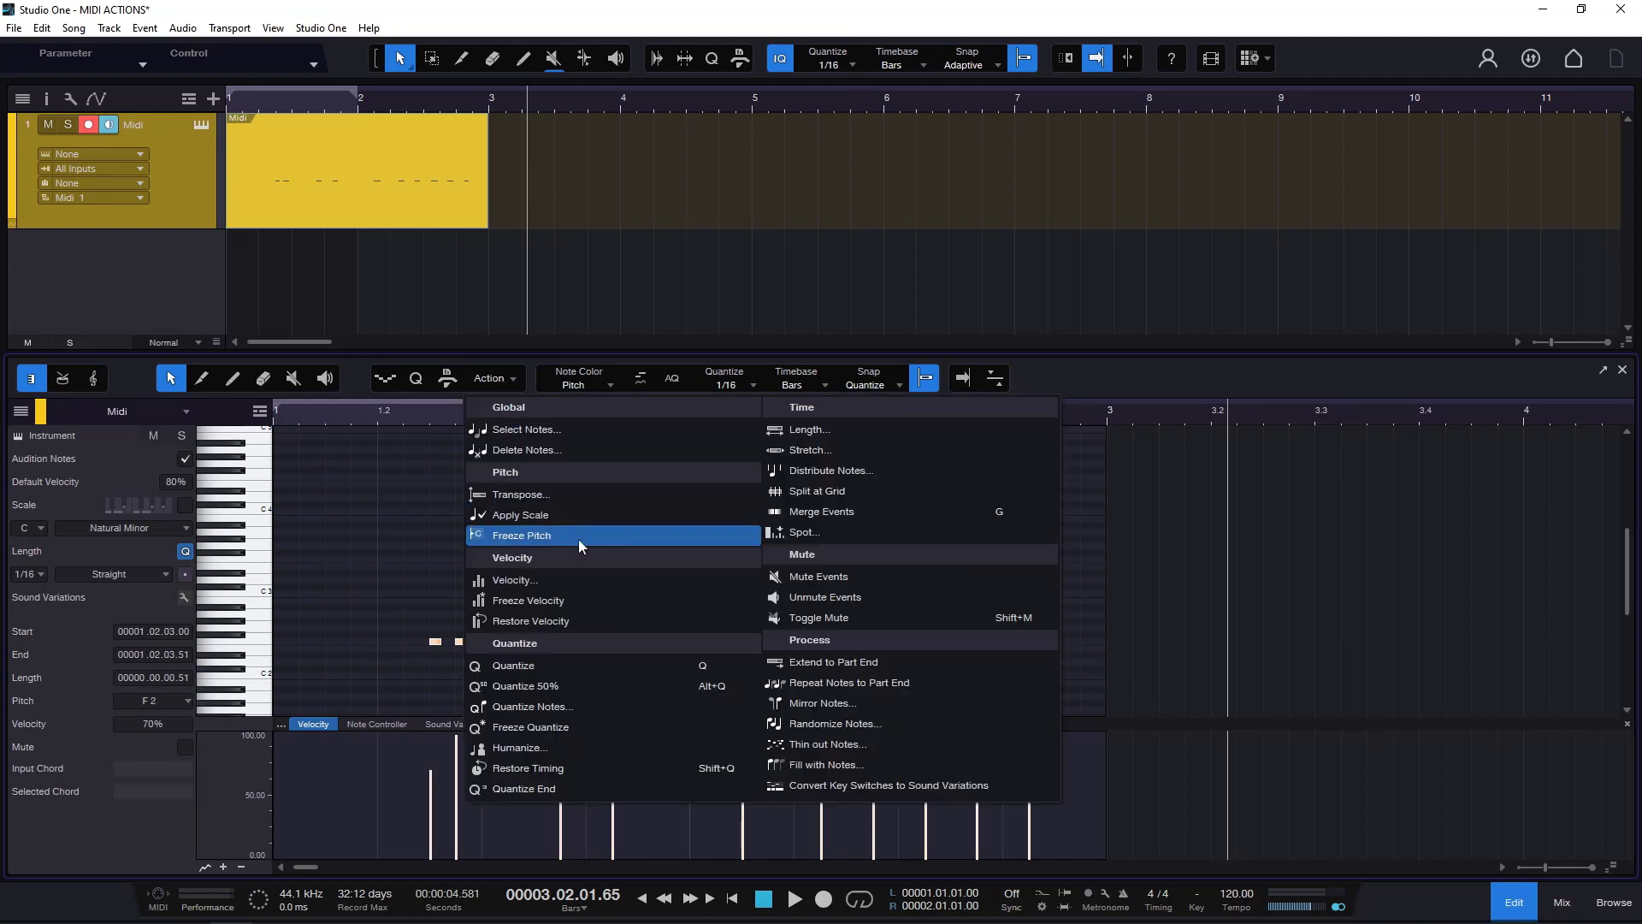
{"action": "left_click", "coordinate": [556, 620]}
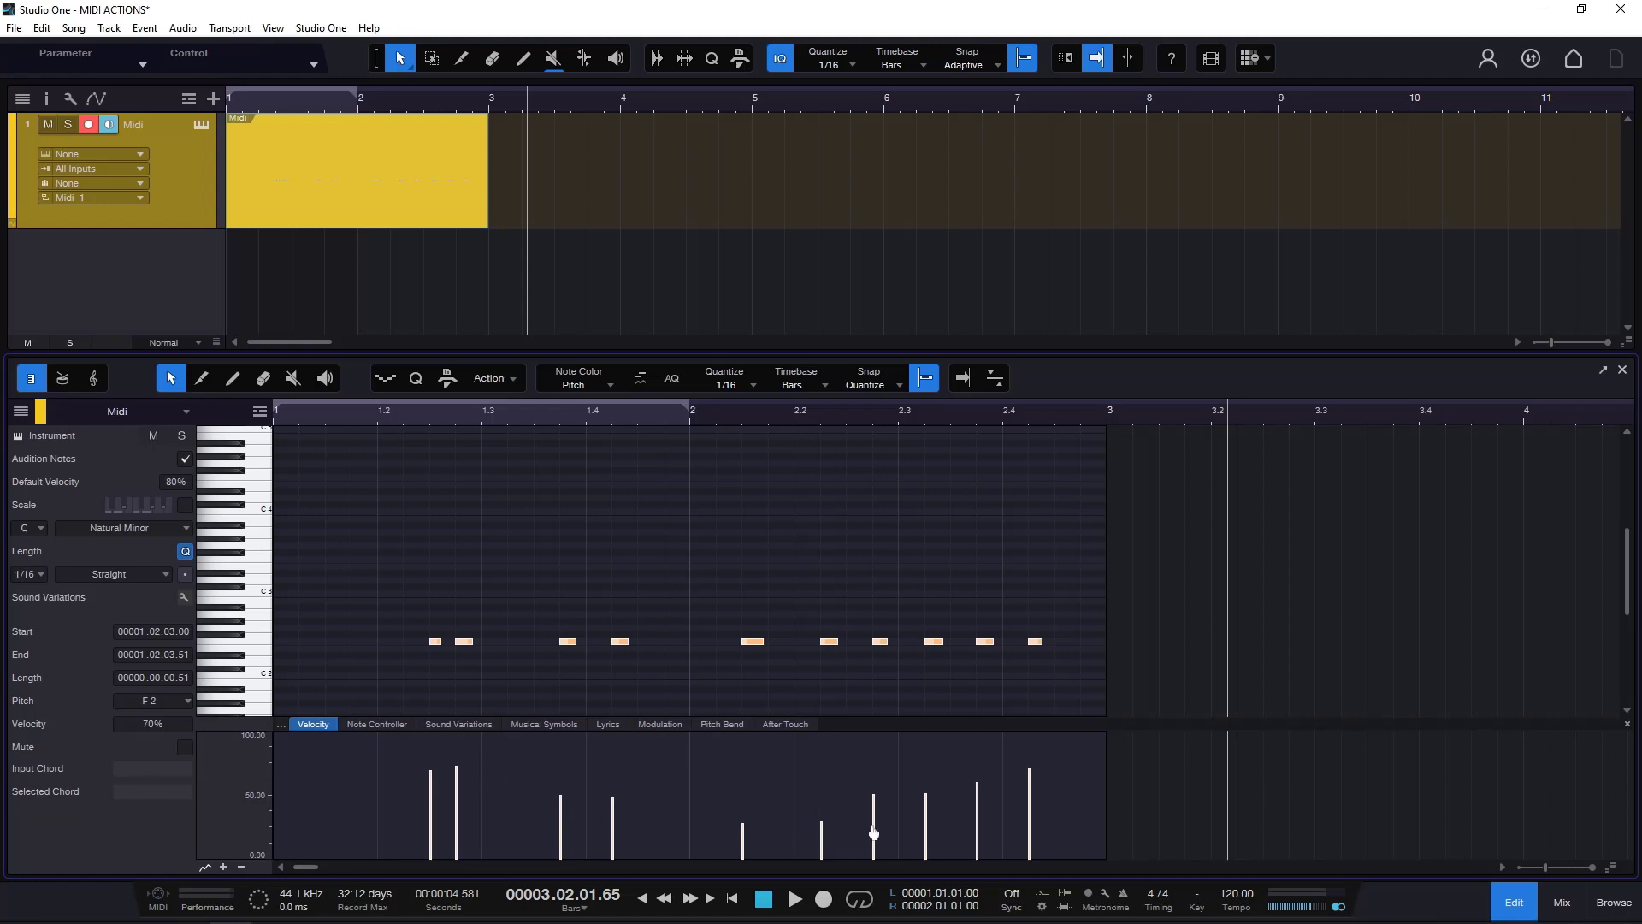
{"action": "left_click", "coordinate": [476, 537]}
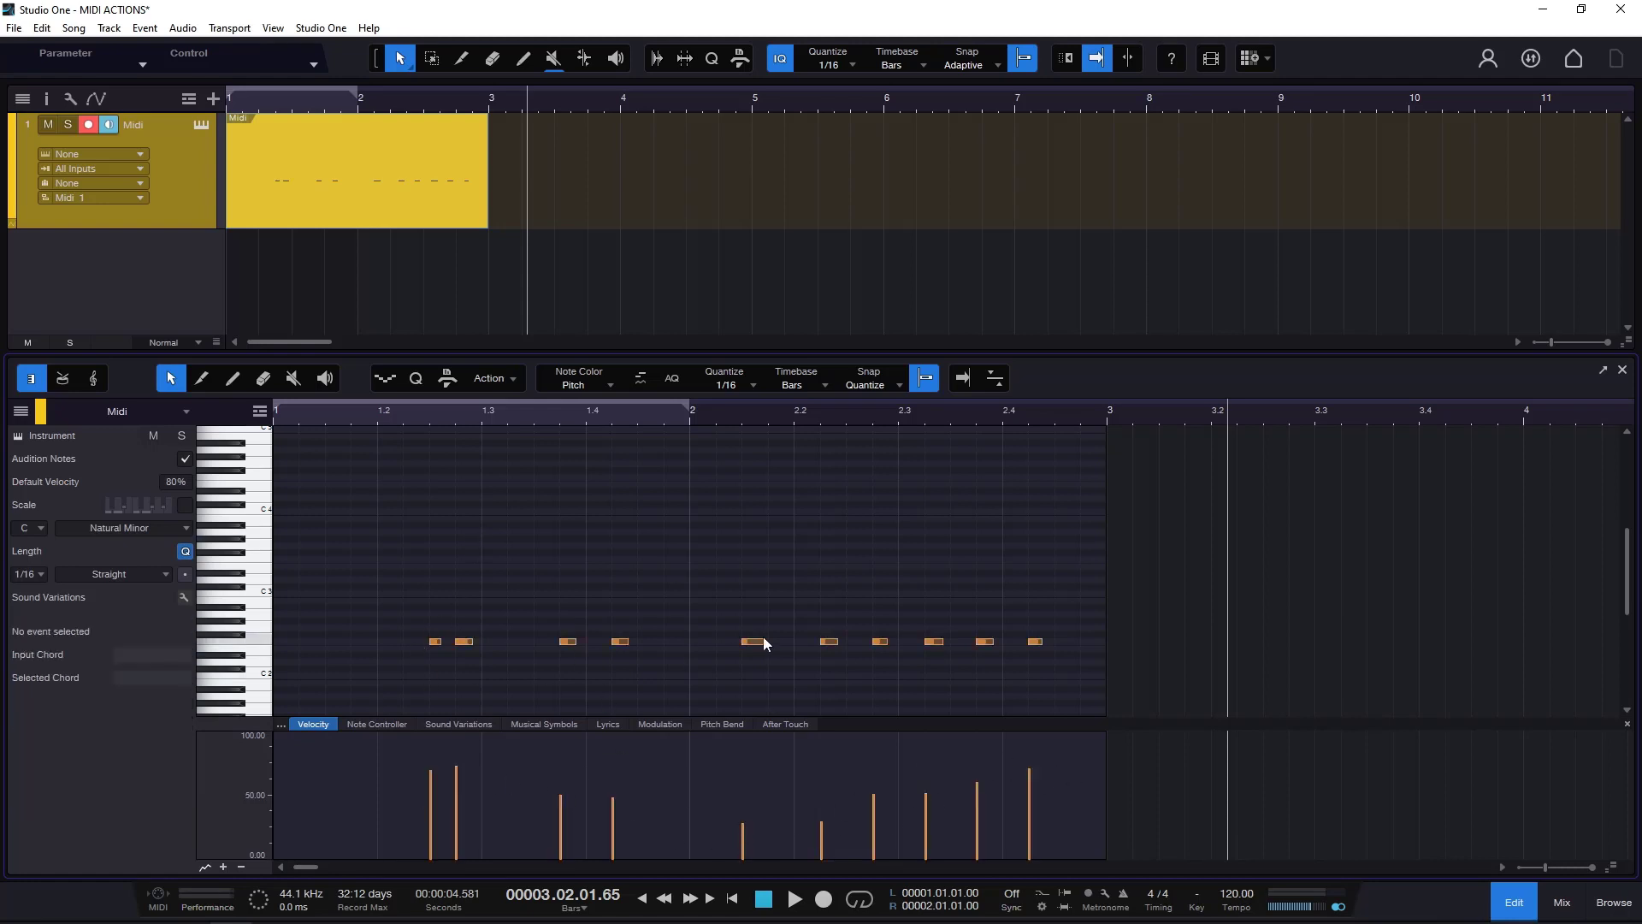
Raise the first four notes and the second note of bar 2 to 100% velocity
{"action": "left_click_drag", "start_coordinate": [689, 608], "coordinate": [409, 671]}
{"action": "left_click_drag", "start_coordinate": [612, 809], "coordinate": [614, 733]}
{"action": "left_click", "coordinate": [712, 792]}
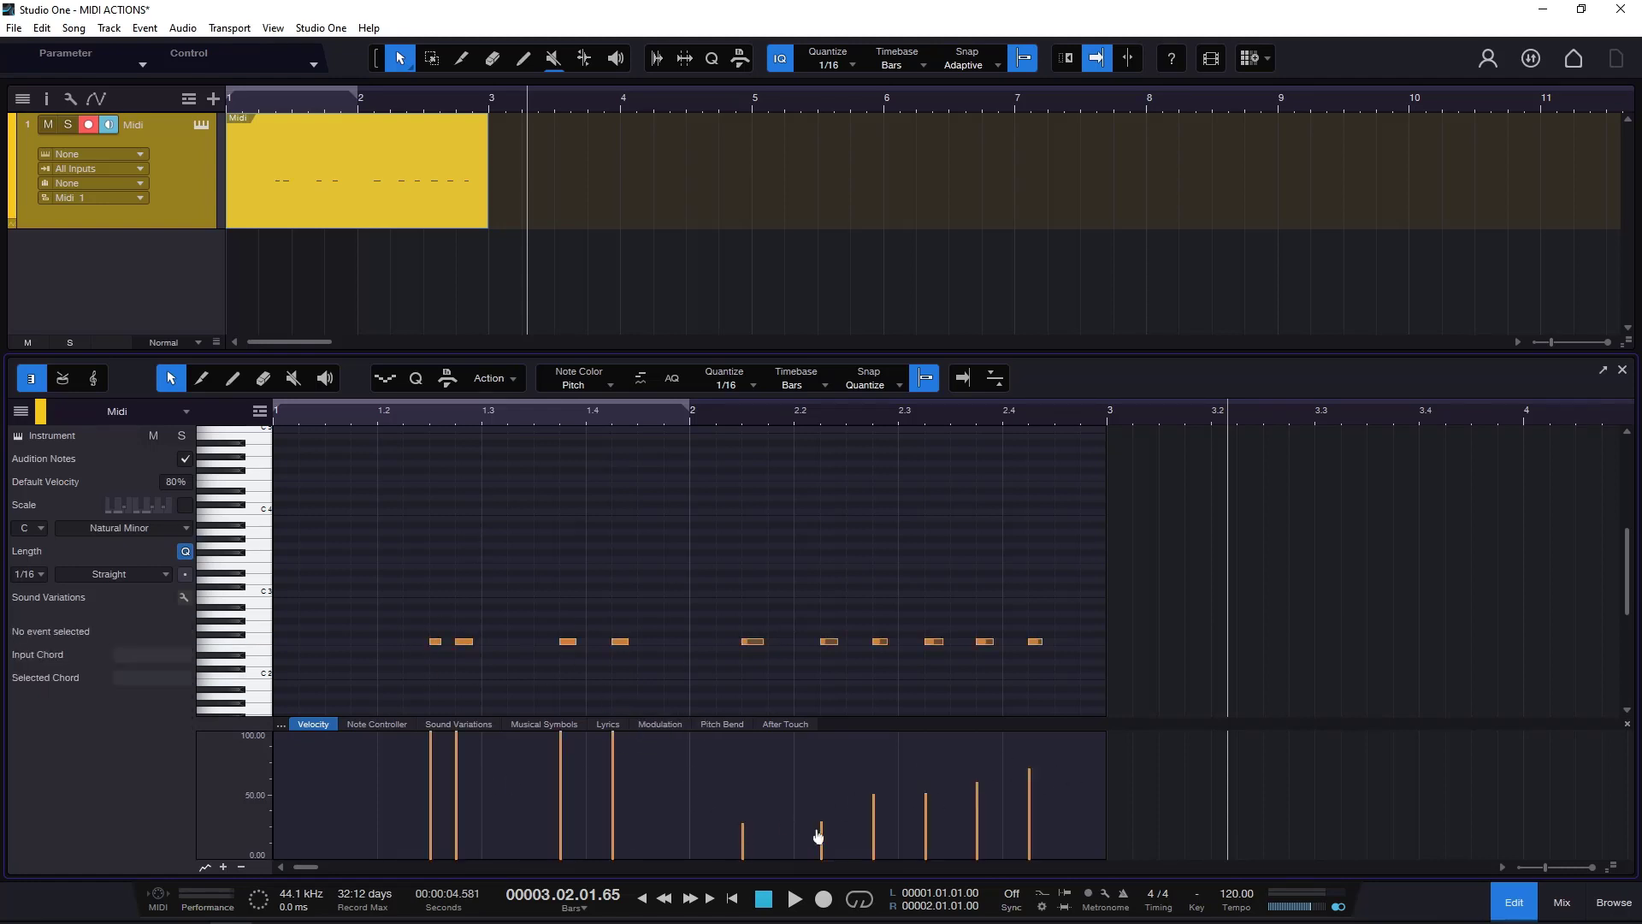
{"action": "left_click_drag", "start_coordinate": [819, 837], "coordinate": [821, 735]}
Apply Restore Velocity to the notes below full velocity, and again to the part with nothing selected
{"action": "left_click_drag", "start_coordinate": [403, 576], "coordinate": [1078, 680]}
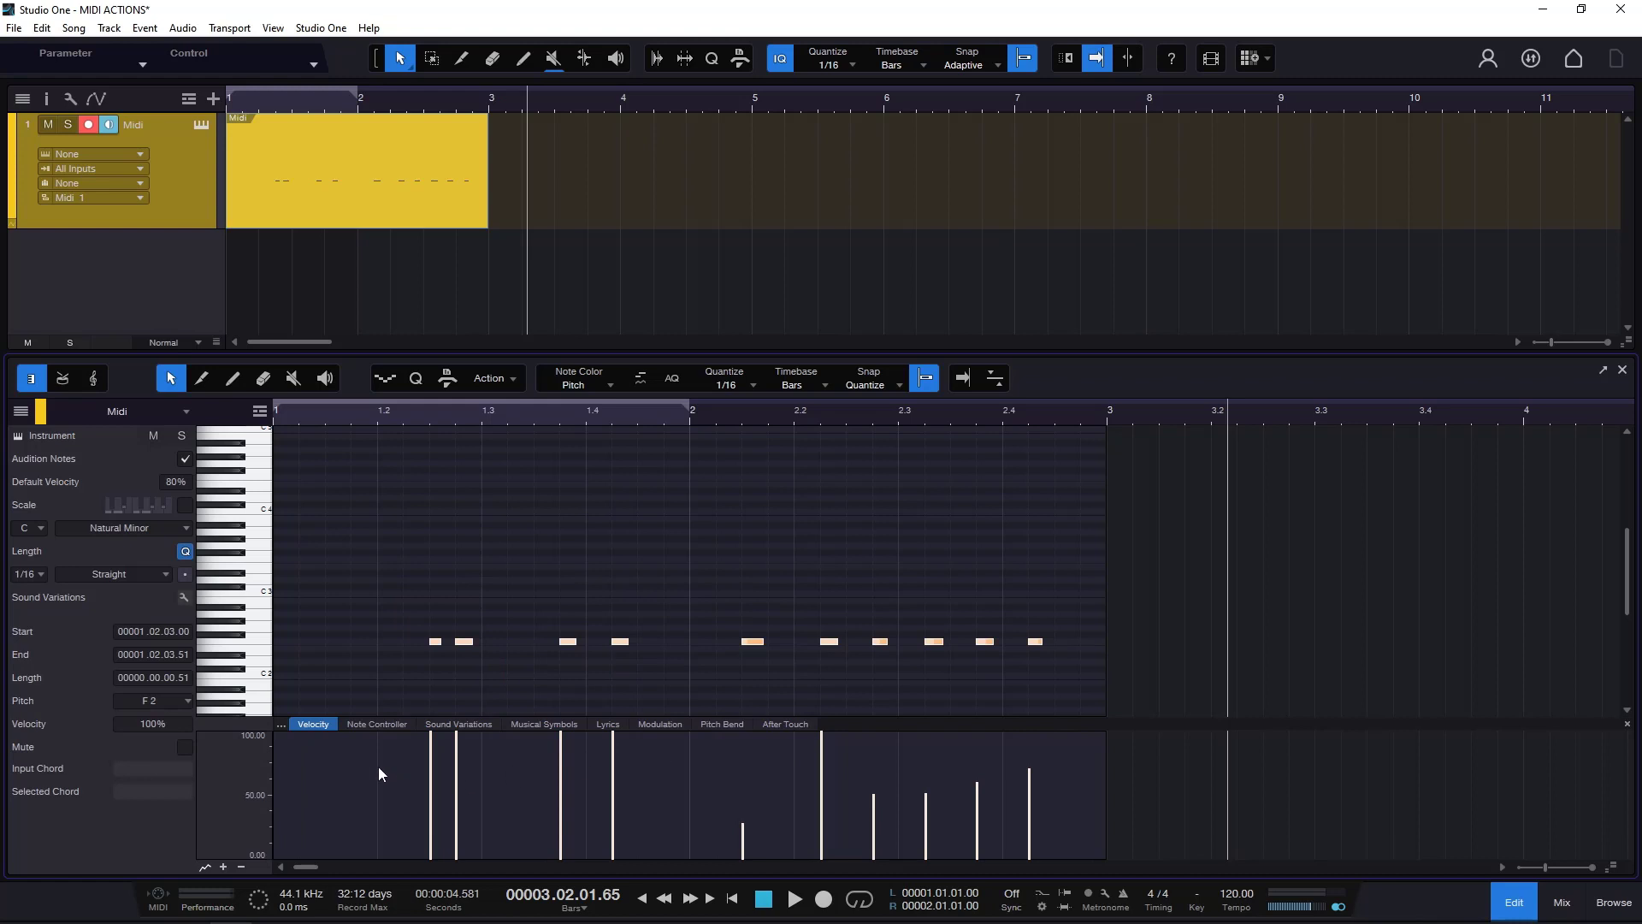
{"action": "left_click_drag", "start_coordinate": [377, 752], "coordinate": [1076, 857]}
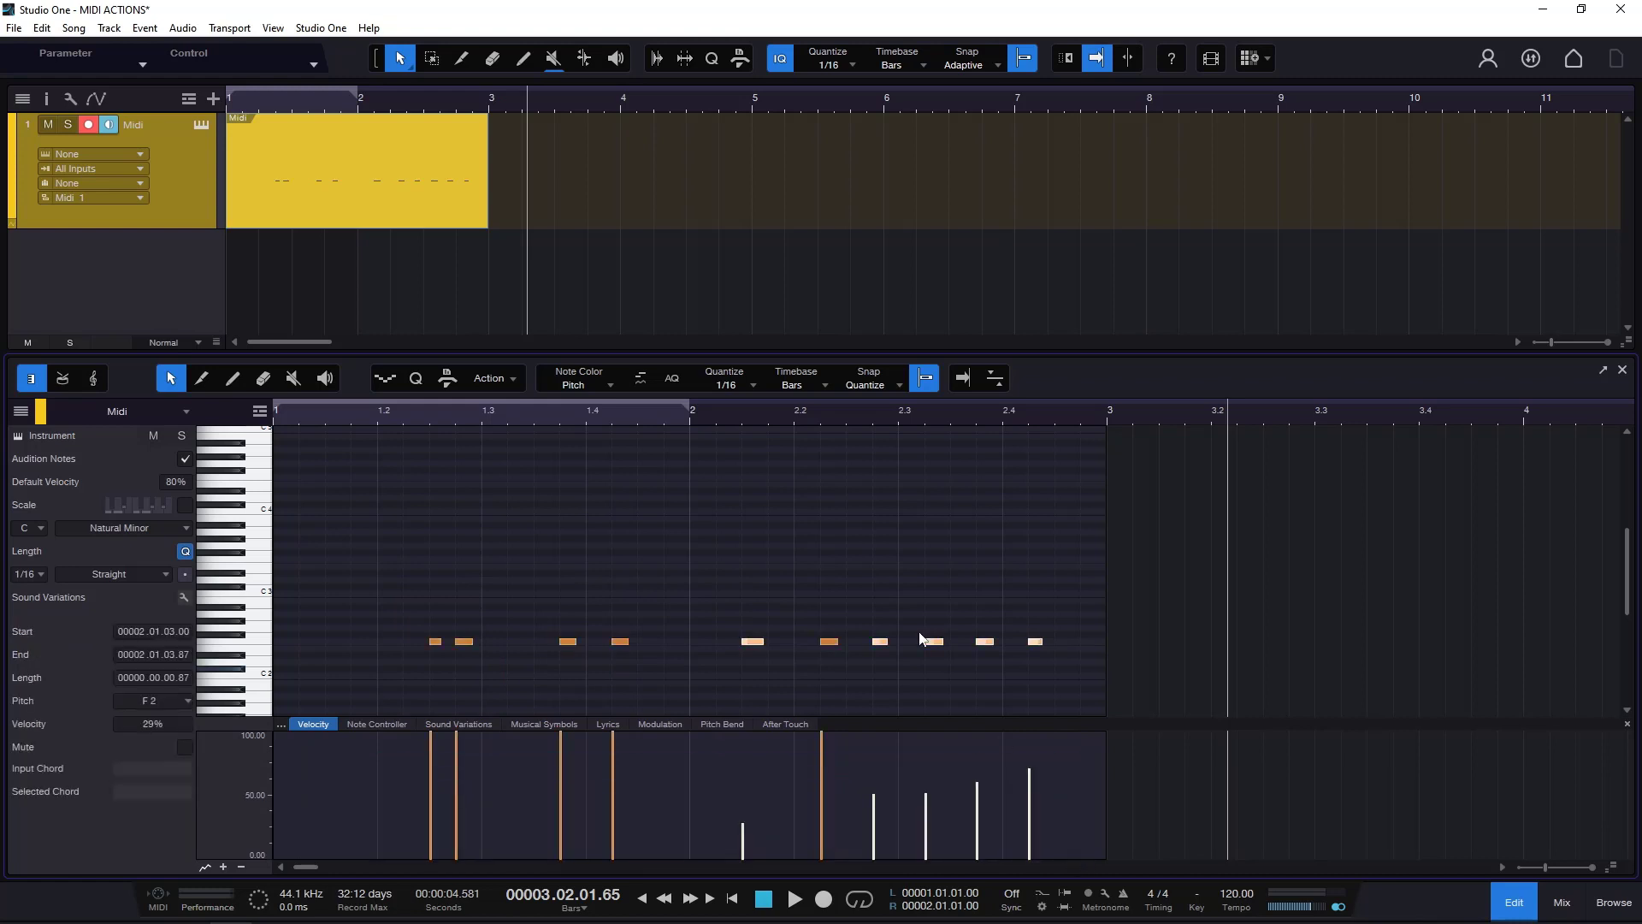
{"action": "left_click", "coordinate": [512, 378]}
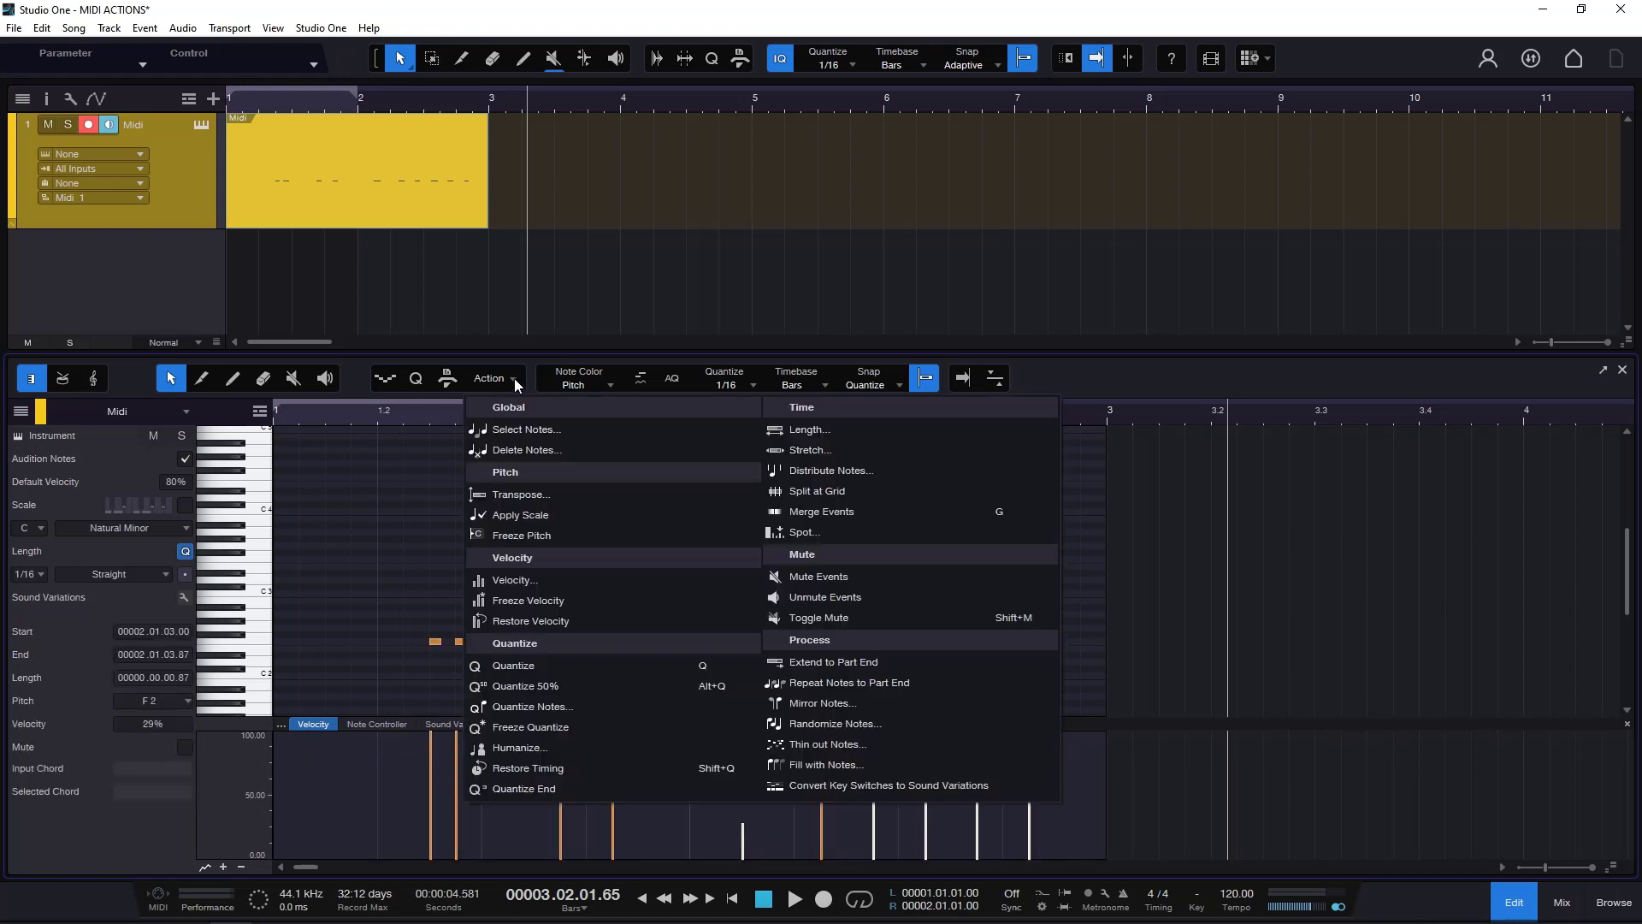
{"action": "left_click", "coordinate": [552, 619]}
{"action": "left_click", "coordinate": [557, 477]}
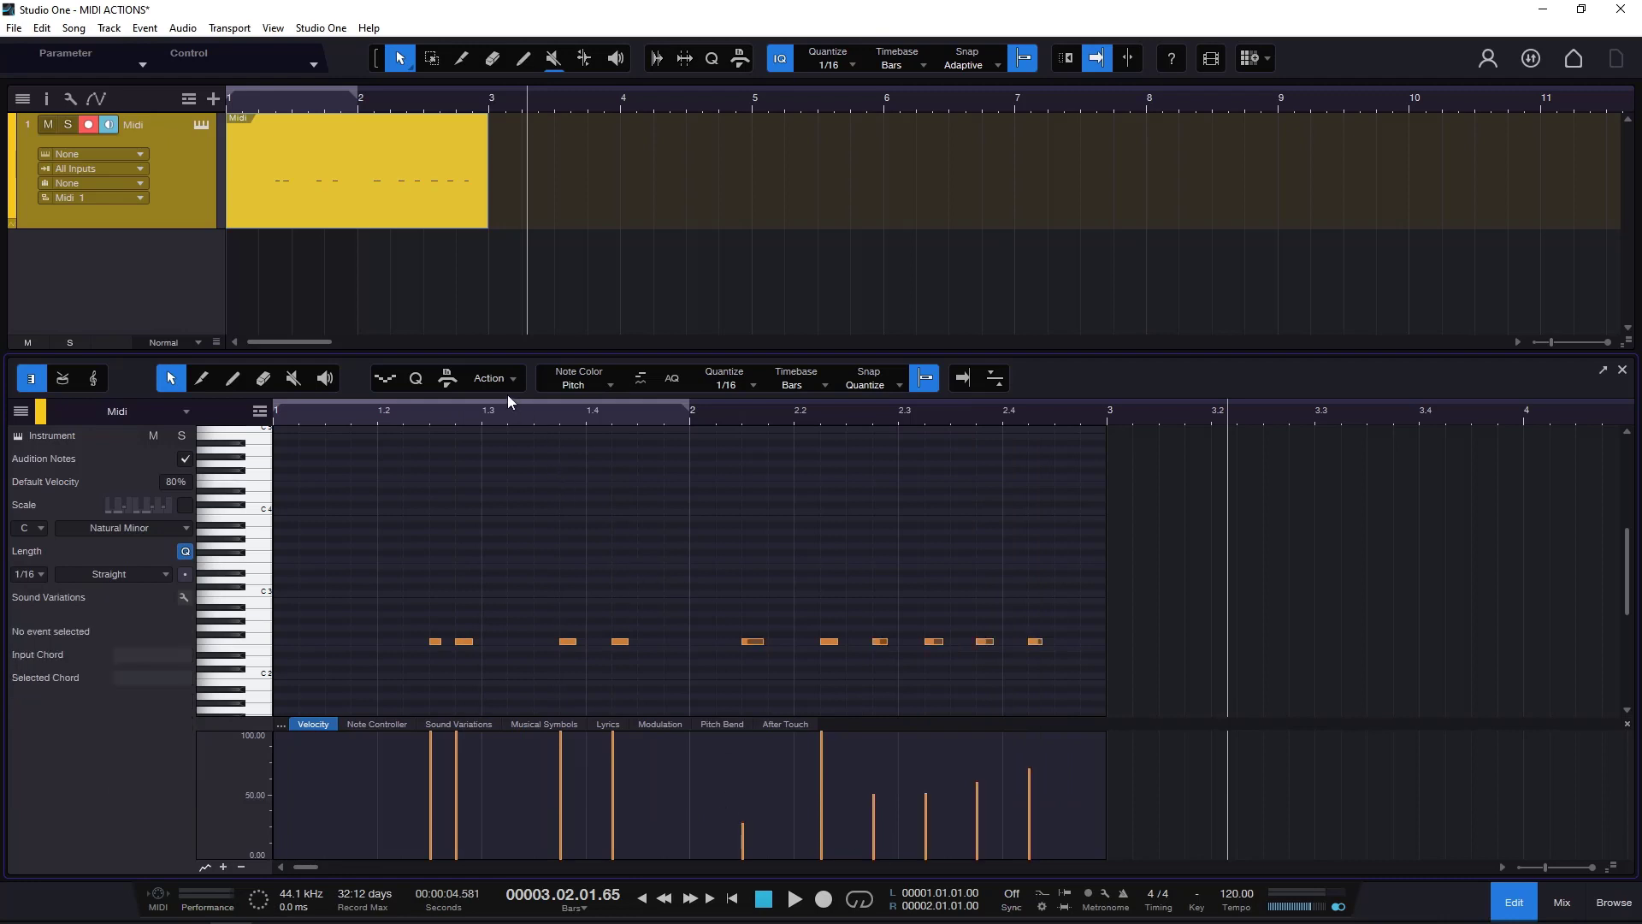
{"action": "left_click", "coordinate": [508, 383]}
{"action": "left_click", "coordinate": [552, 613]}
Select the first four notes and lock in their 100% velocities with the Freeze Velocity action
{"action": "left_click_drag", "start_coordinate": [361, 767], "coordinate": [628, 701]}
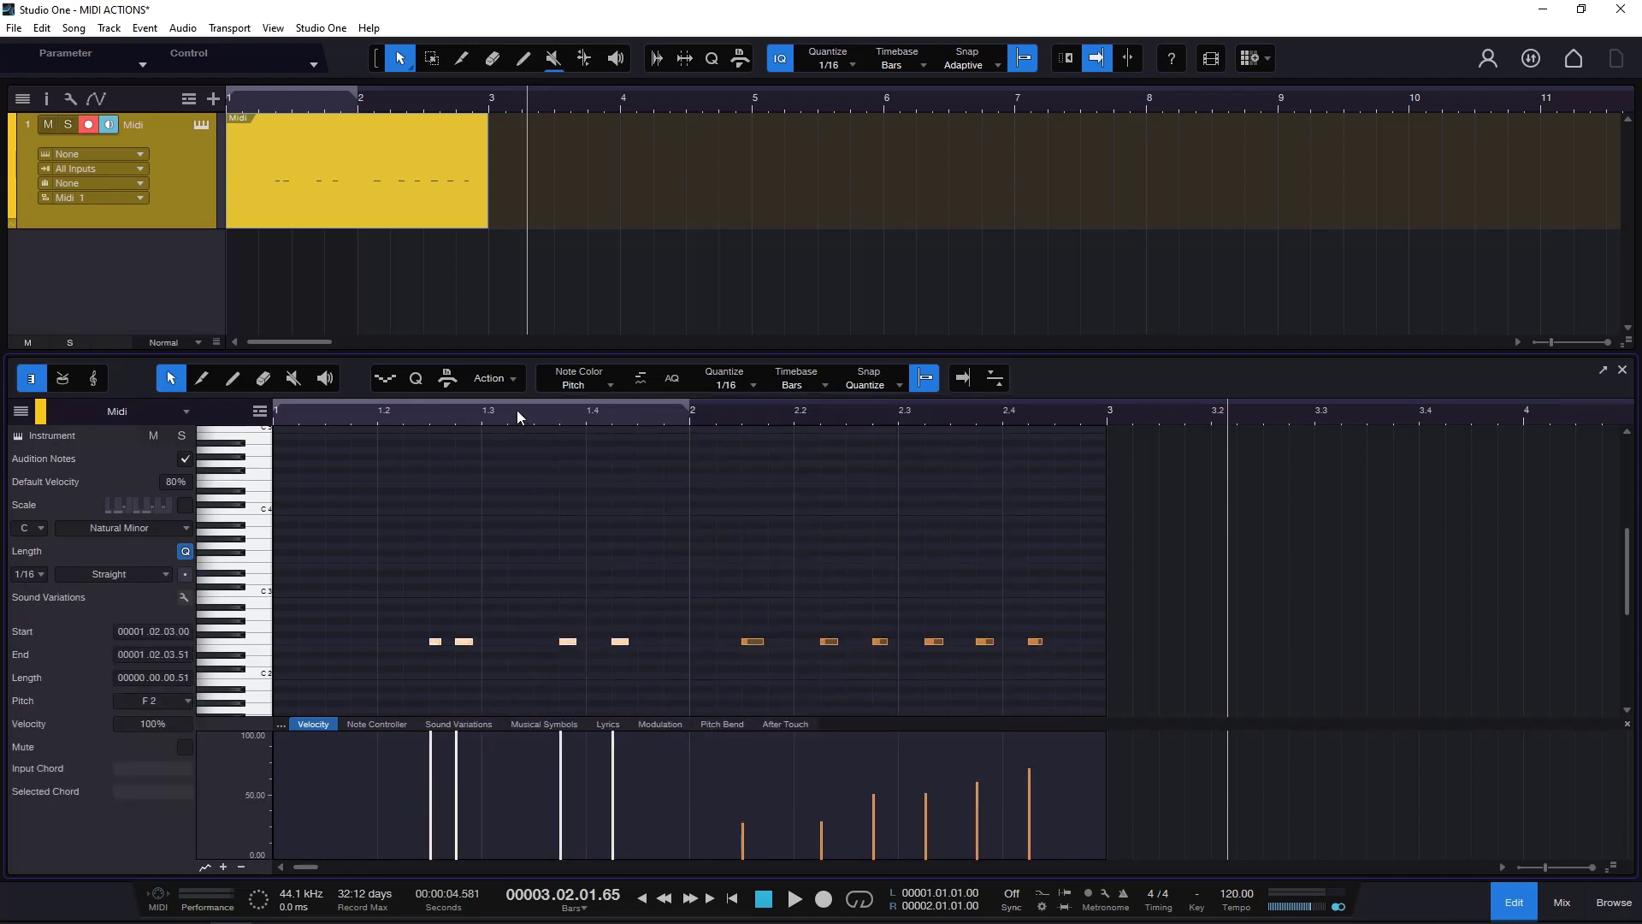
{"action": "left_click", "coordinate": [506, 387]}
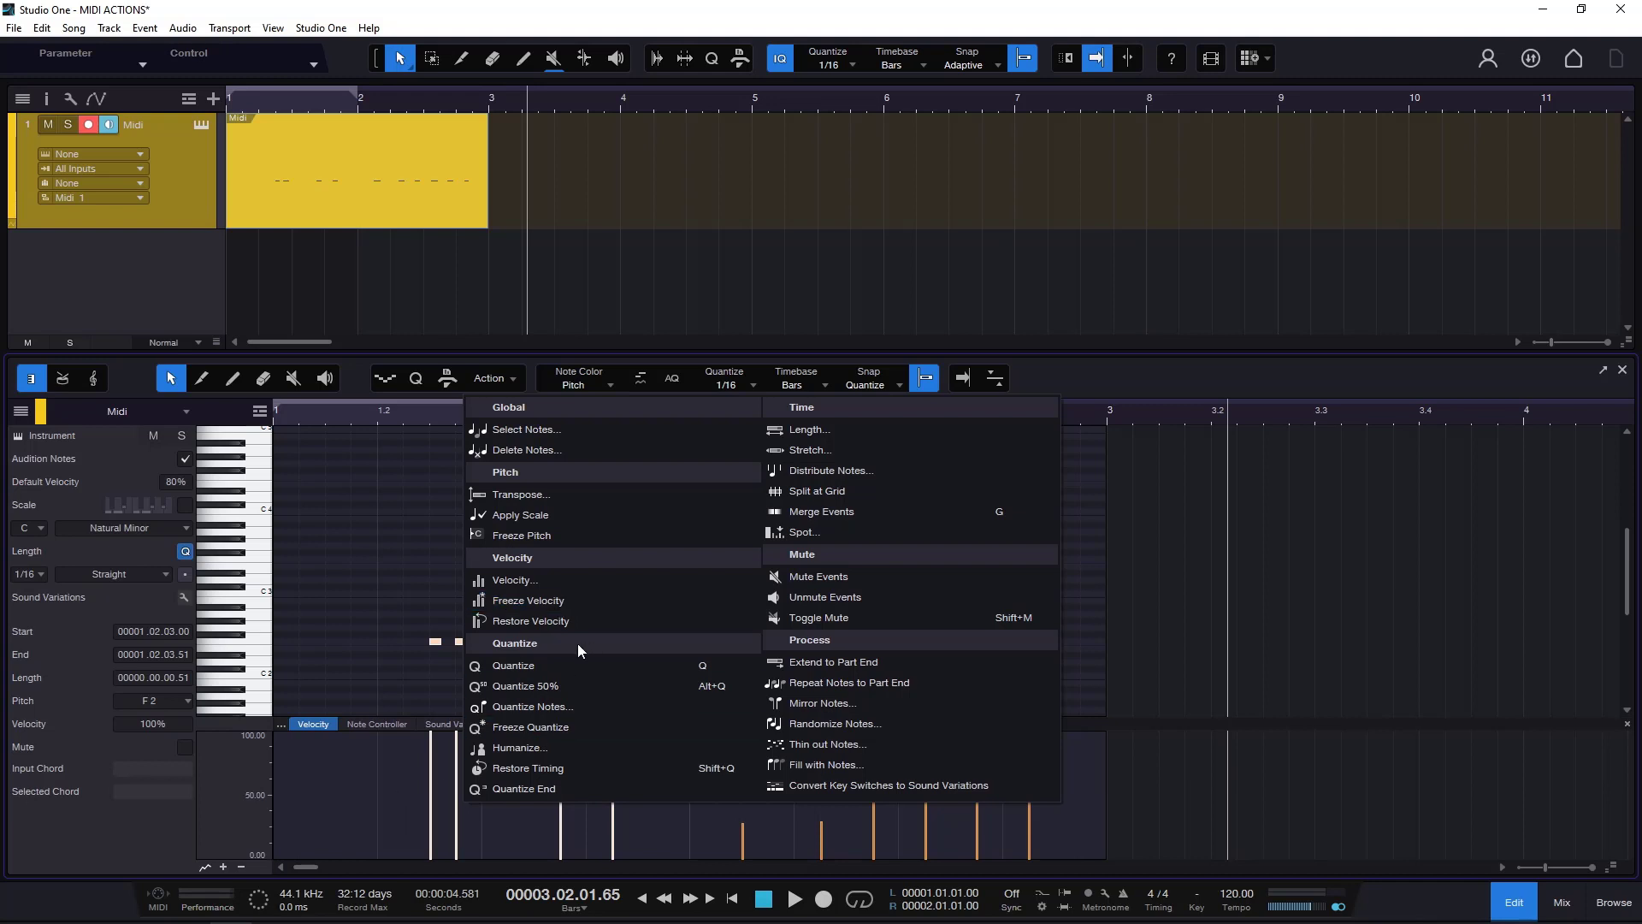
{"action": "left_click", "coordinate": [518, 600]}
{"action": "left_click", "coordinate": [755, 627]}
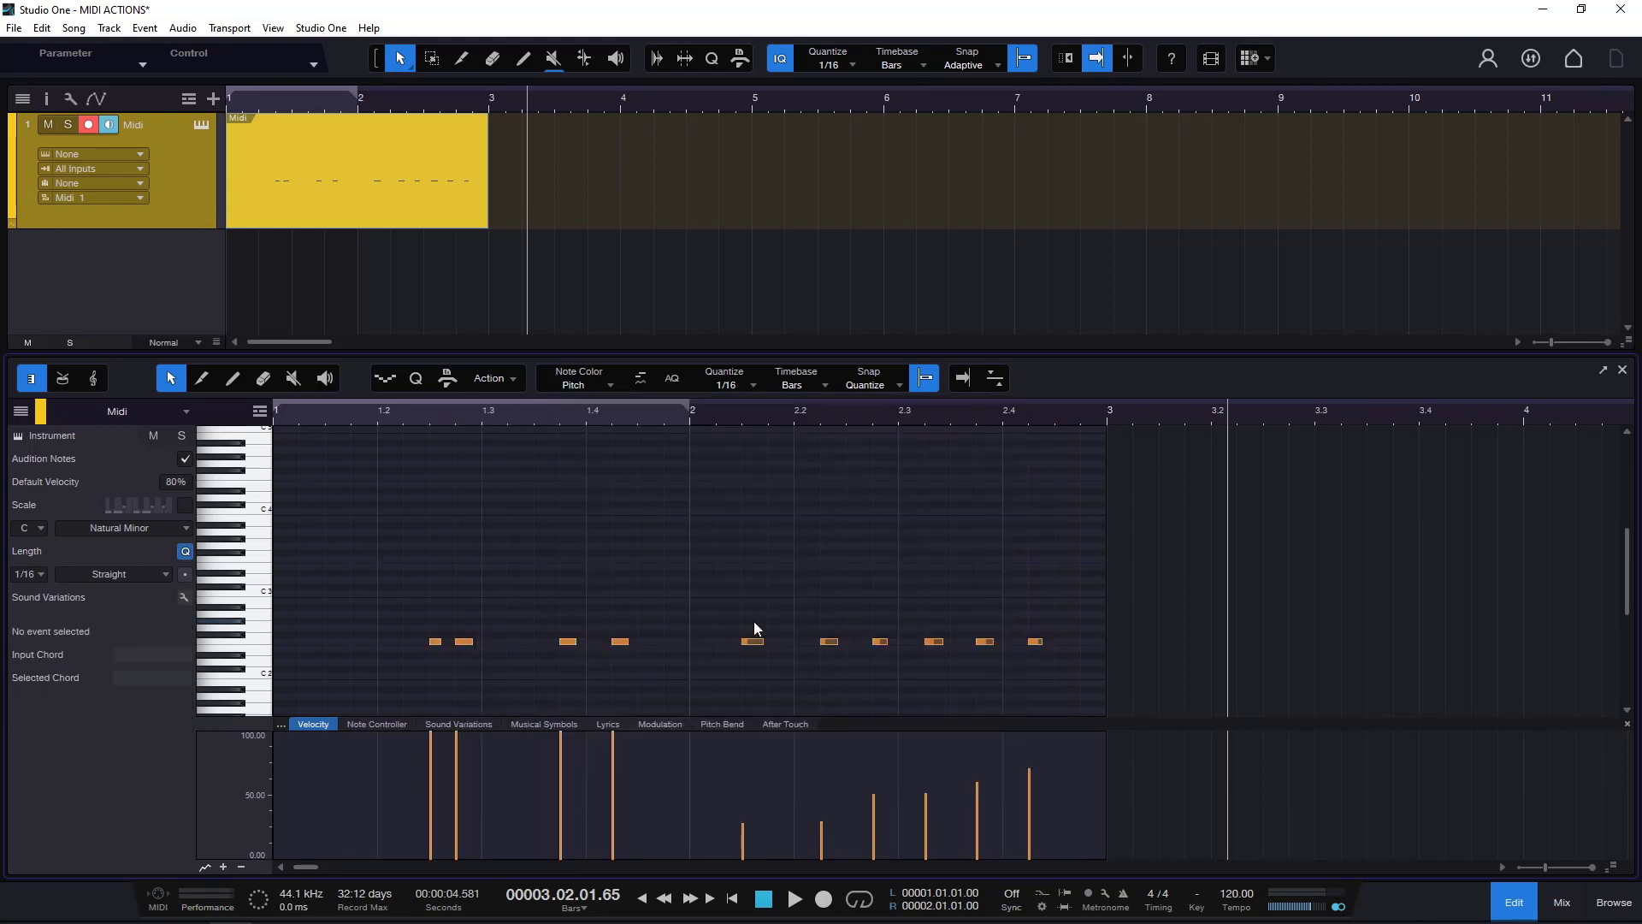
Apply Restore Velocity to the whole part and select the four frozen notes in bar 1
{"action": "left_click", "coordinate": [510, 382]}
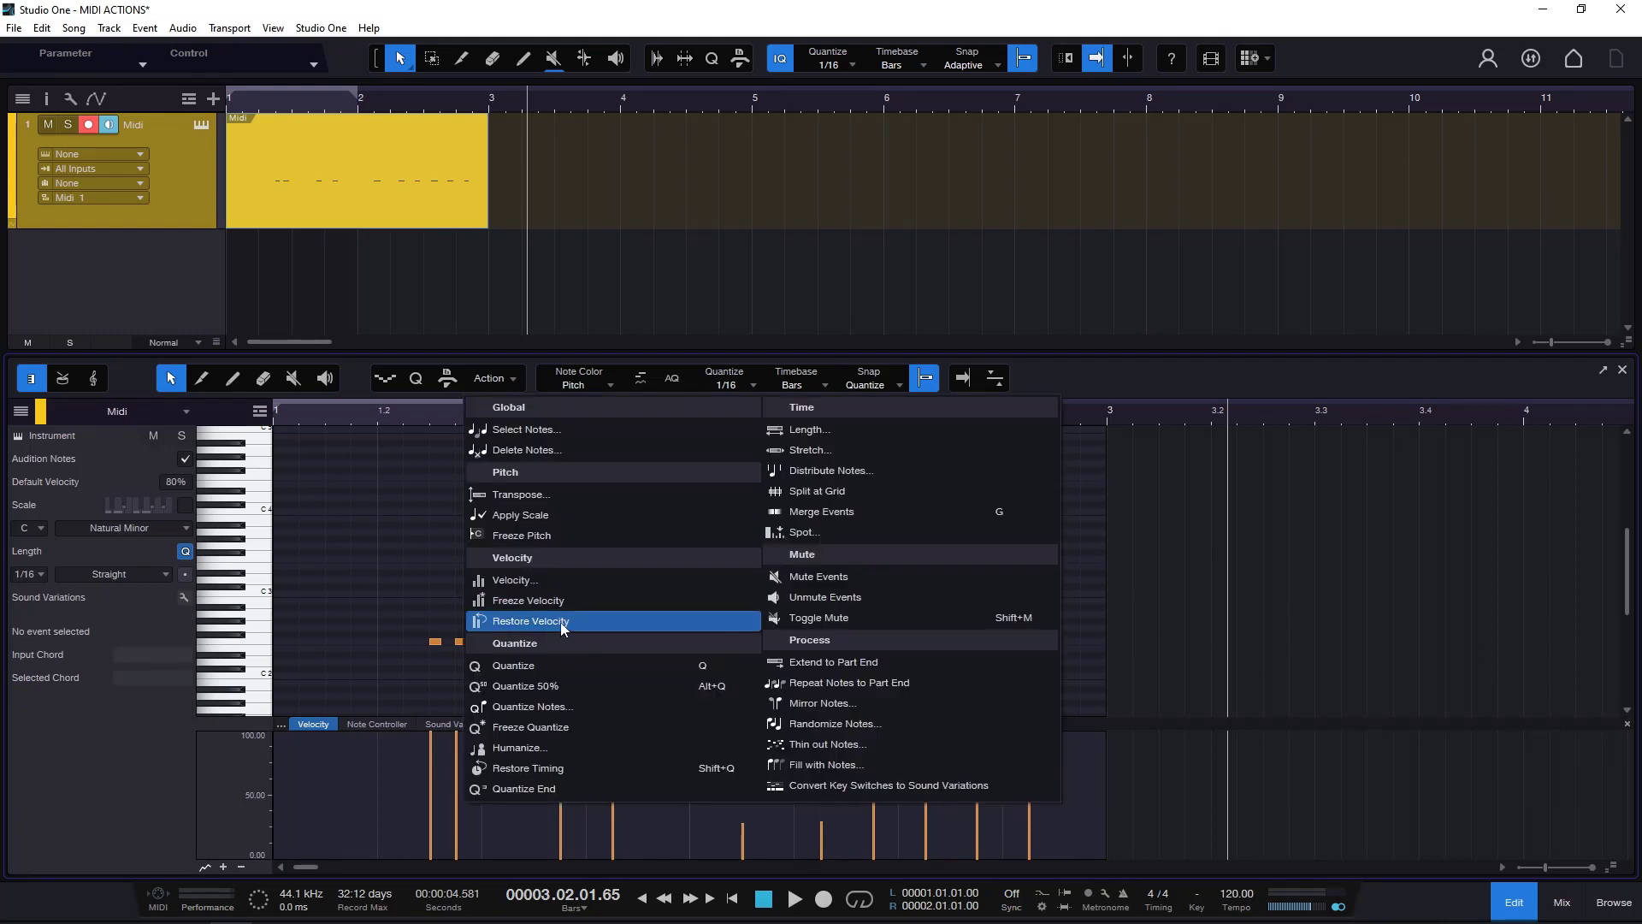
{"action": "left_click", "coordinate": [561, 623]}
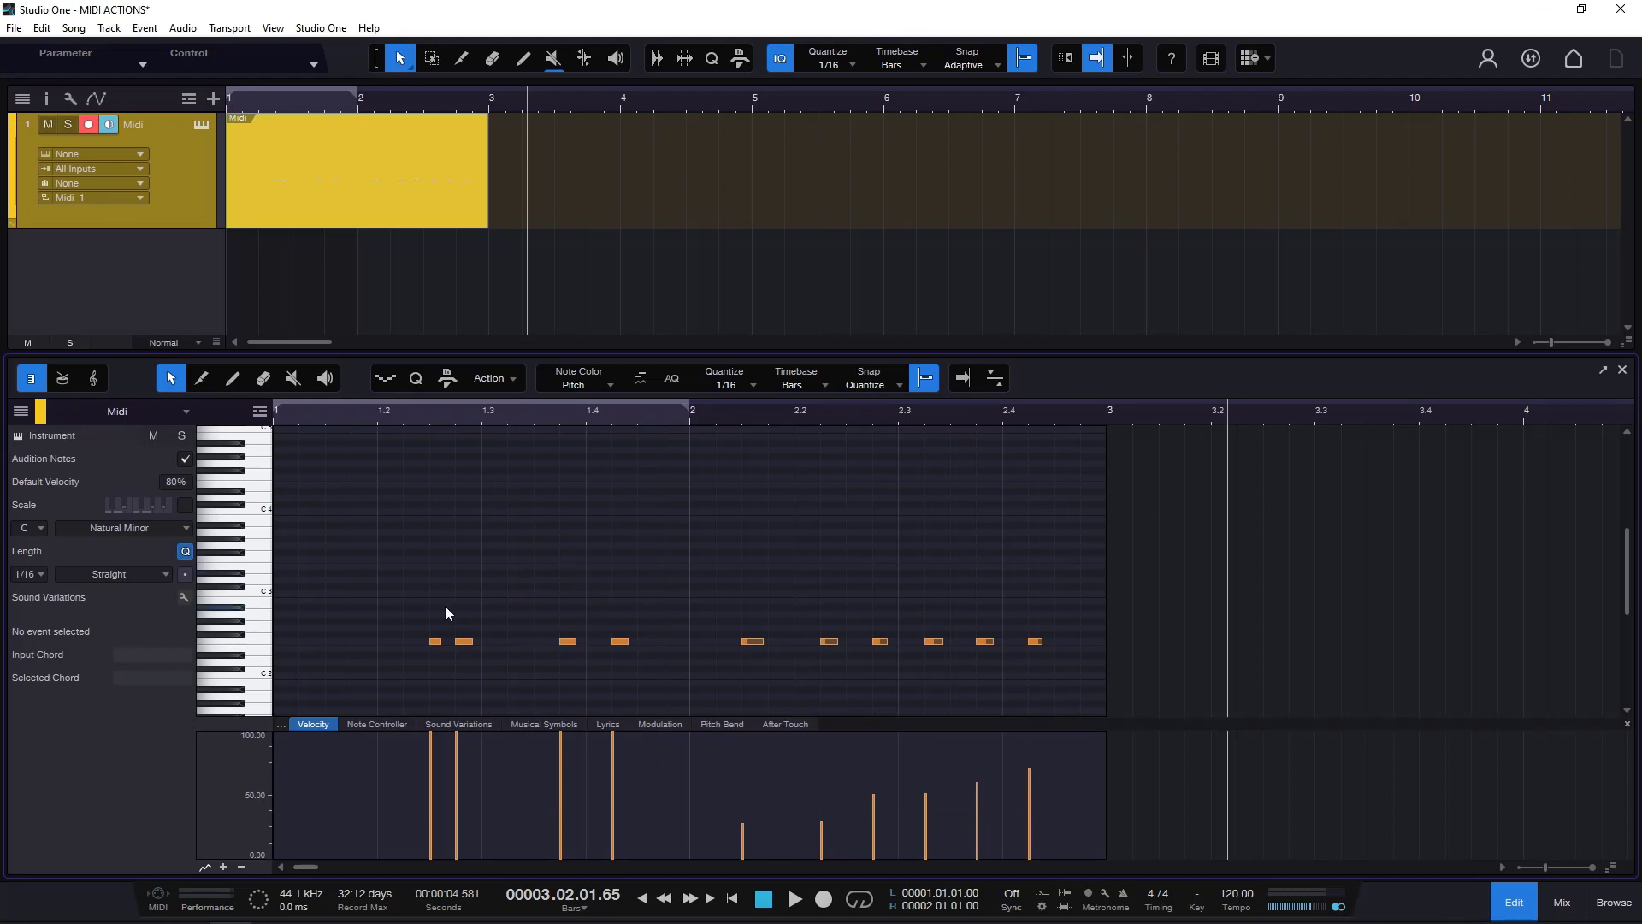
{"action": "left_click_drag", "start_coordinate": [412, 586], "coordinate": [628, 675]}
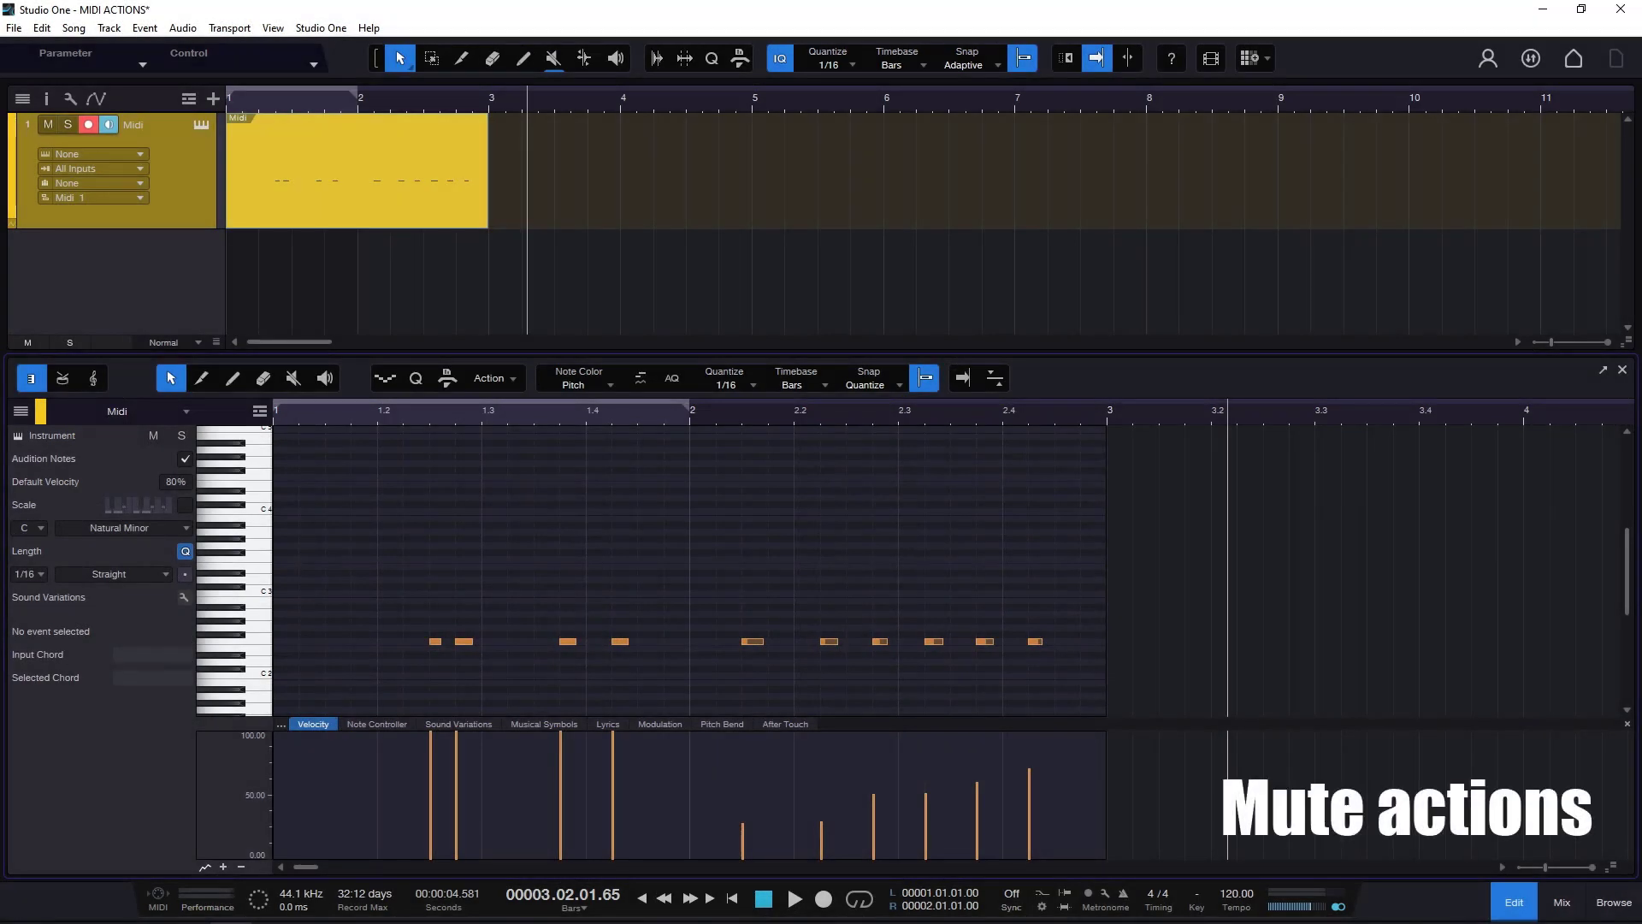
Mute all notes in the part with Mute Events and turn them back on with Unmute Events
{"action": "left_click", "coordinate": [505, 377]}
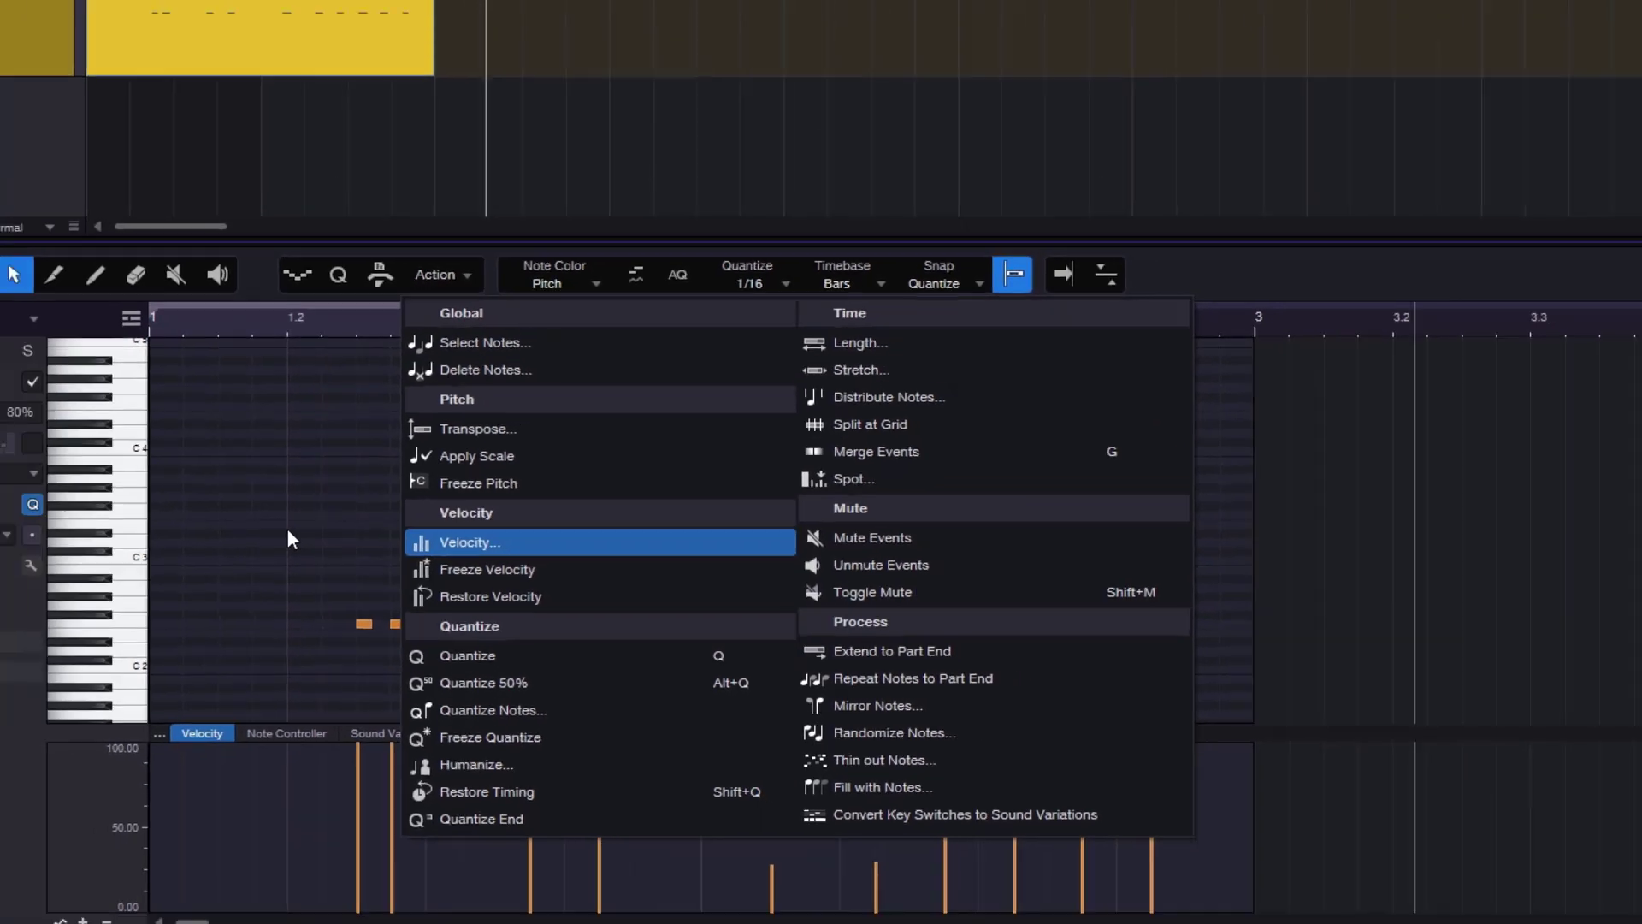
{"action": "left_click", "coordinate": [166, 473]}
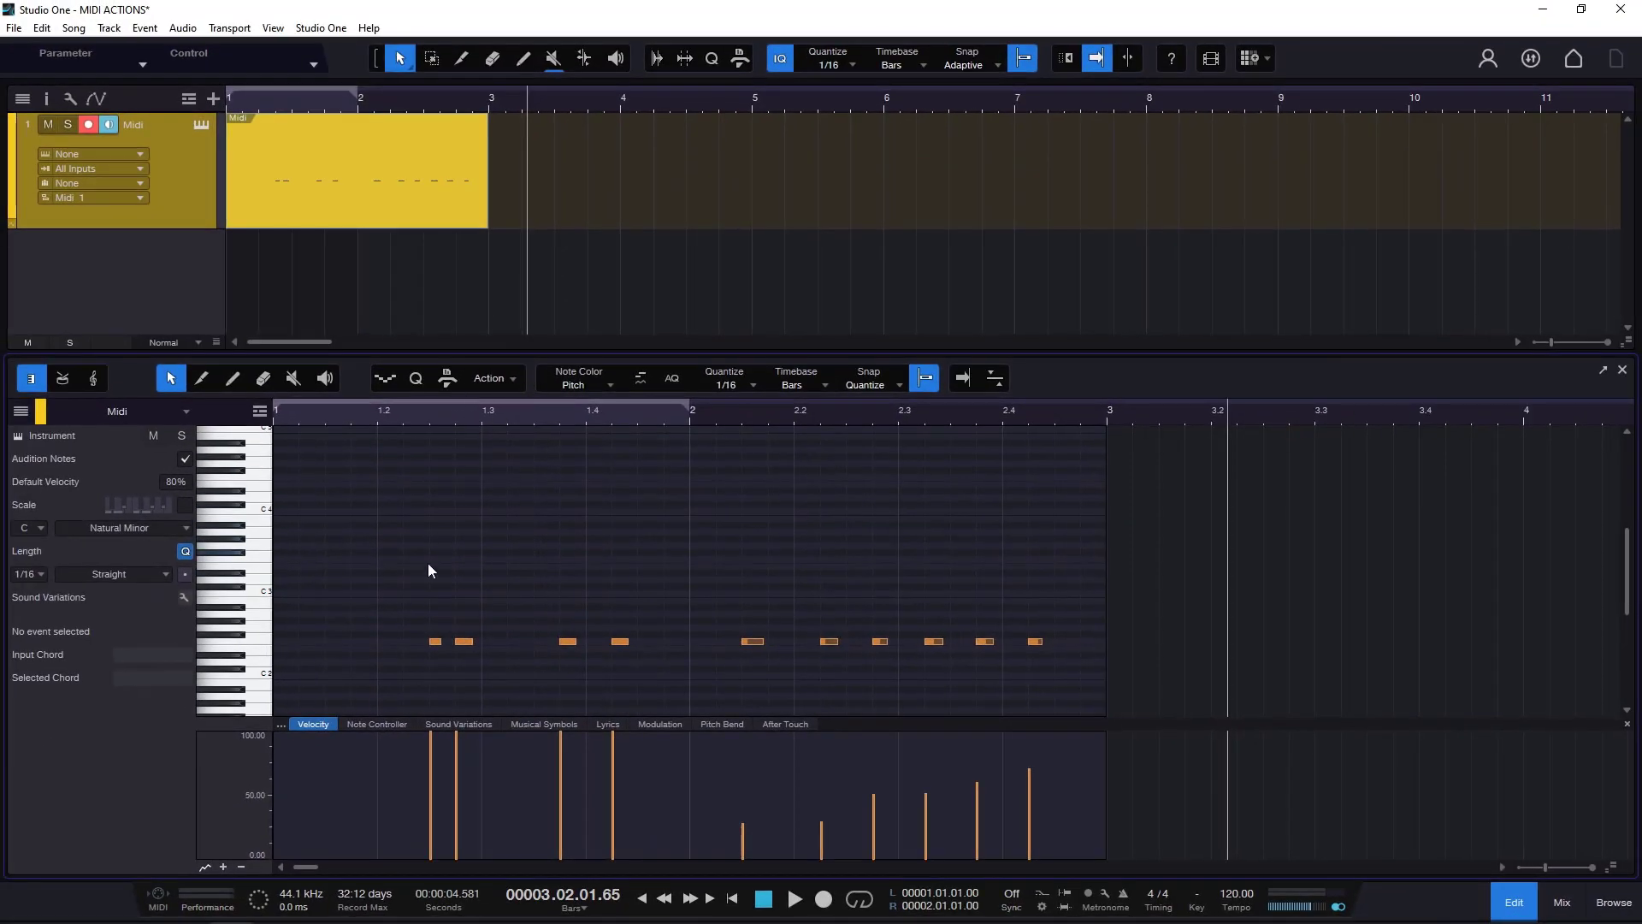
{"action": "left_click", "coordinate": [505, 382]}
{"action": "left_click", "coordinate": [858, 577]}
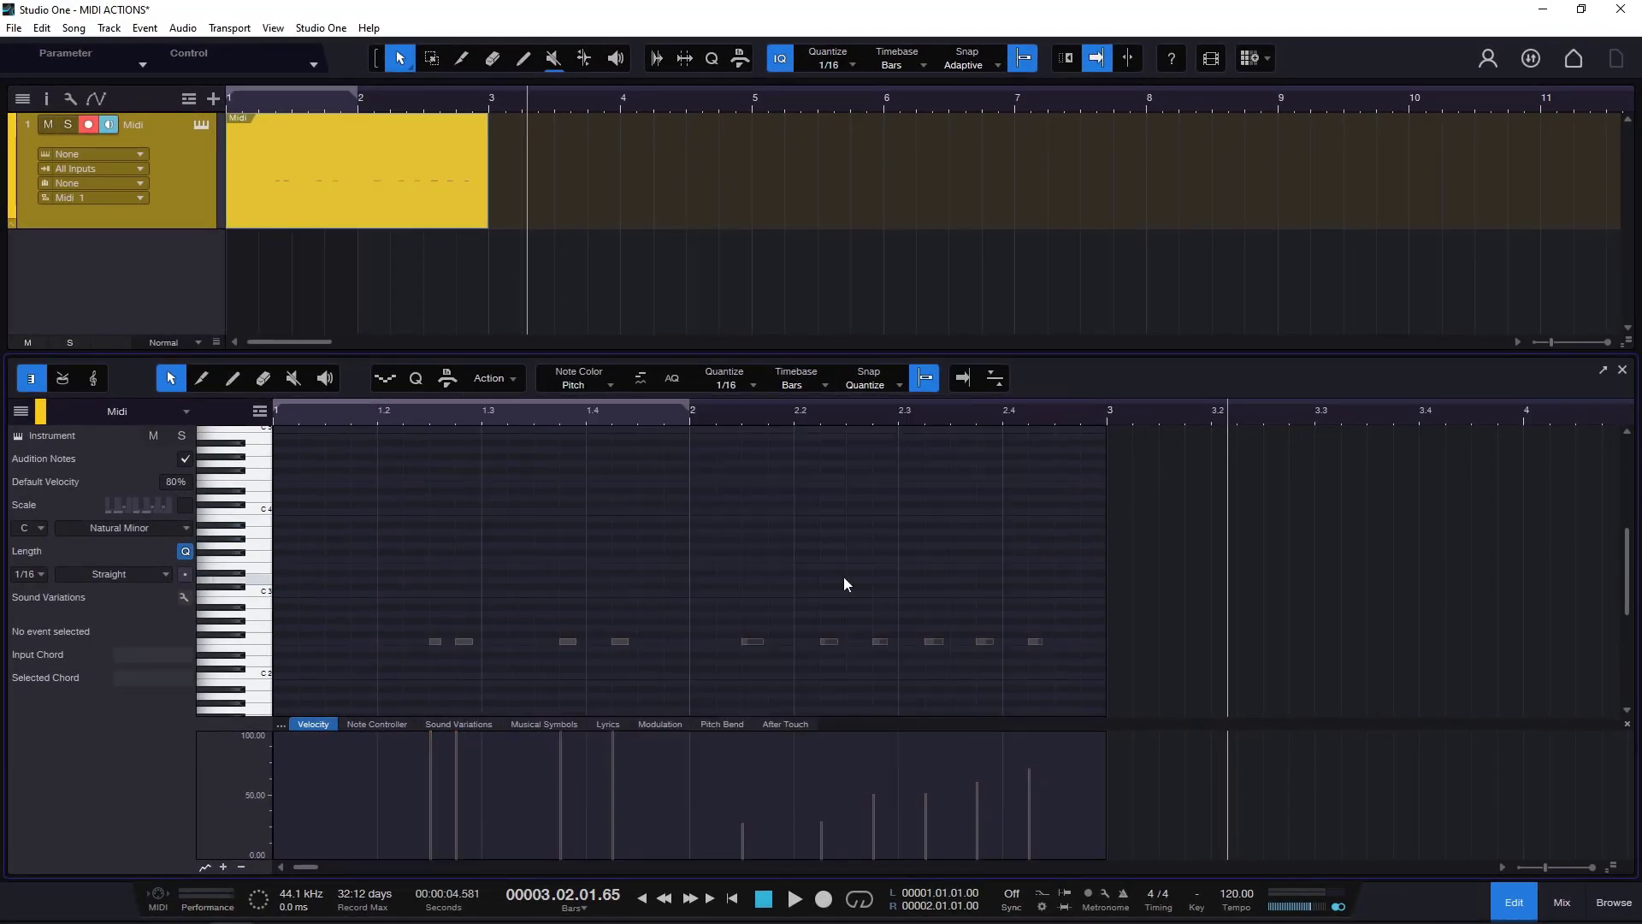
{"action": "left_click", "coordinate": [518, 382]}
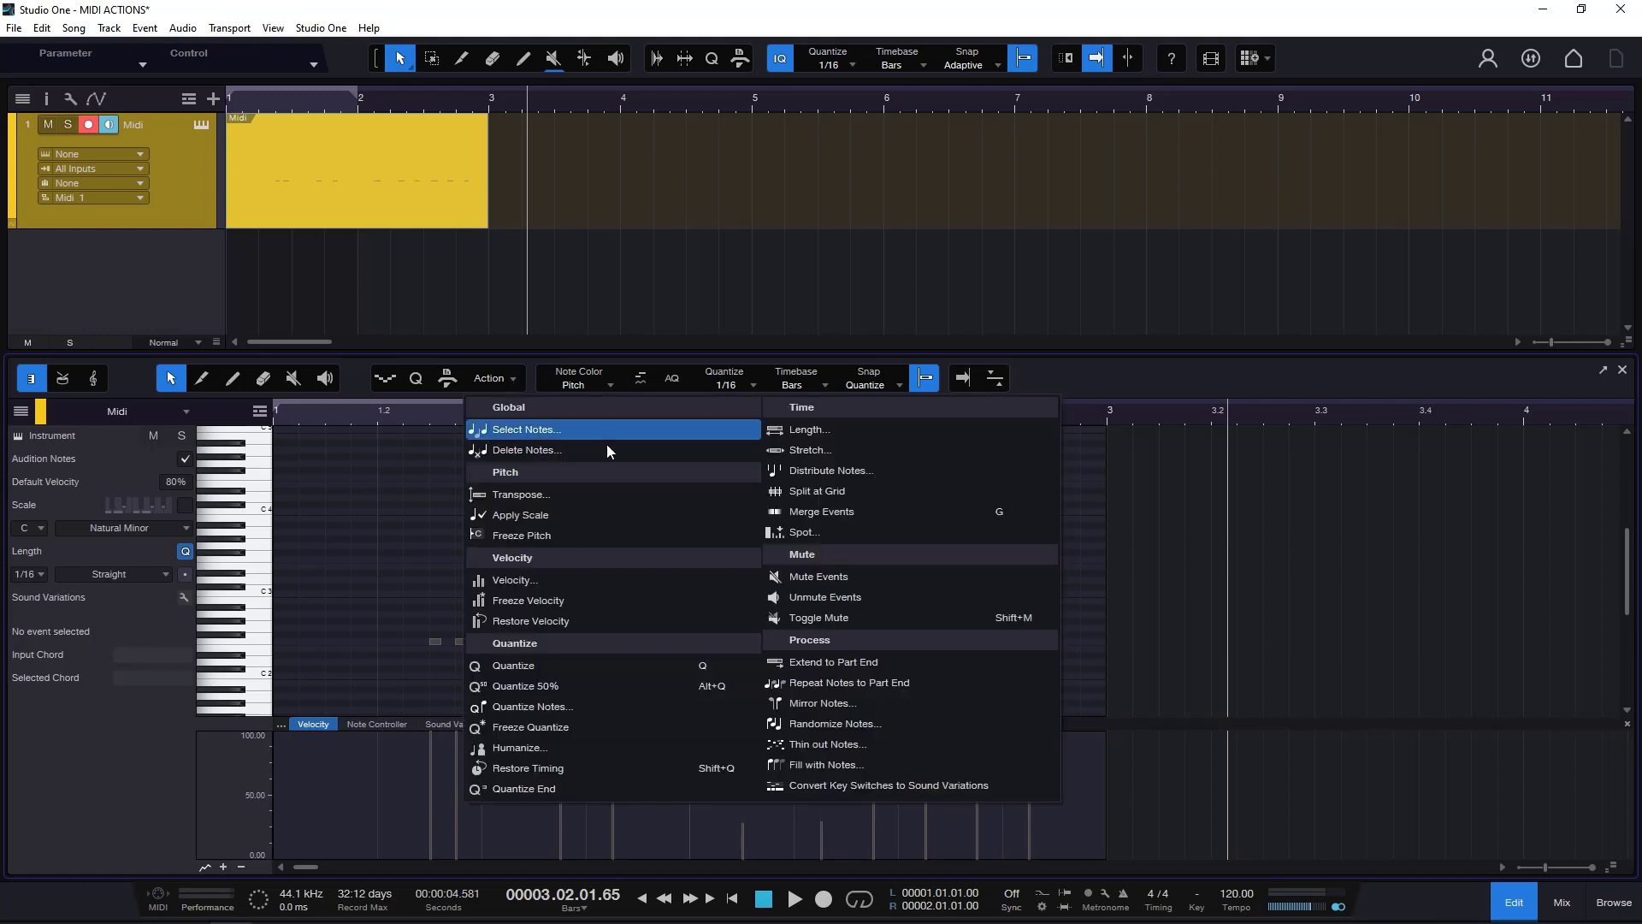
{"action": "left_click", "coordinate": [877, 598]}
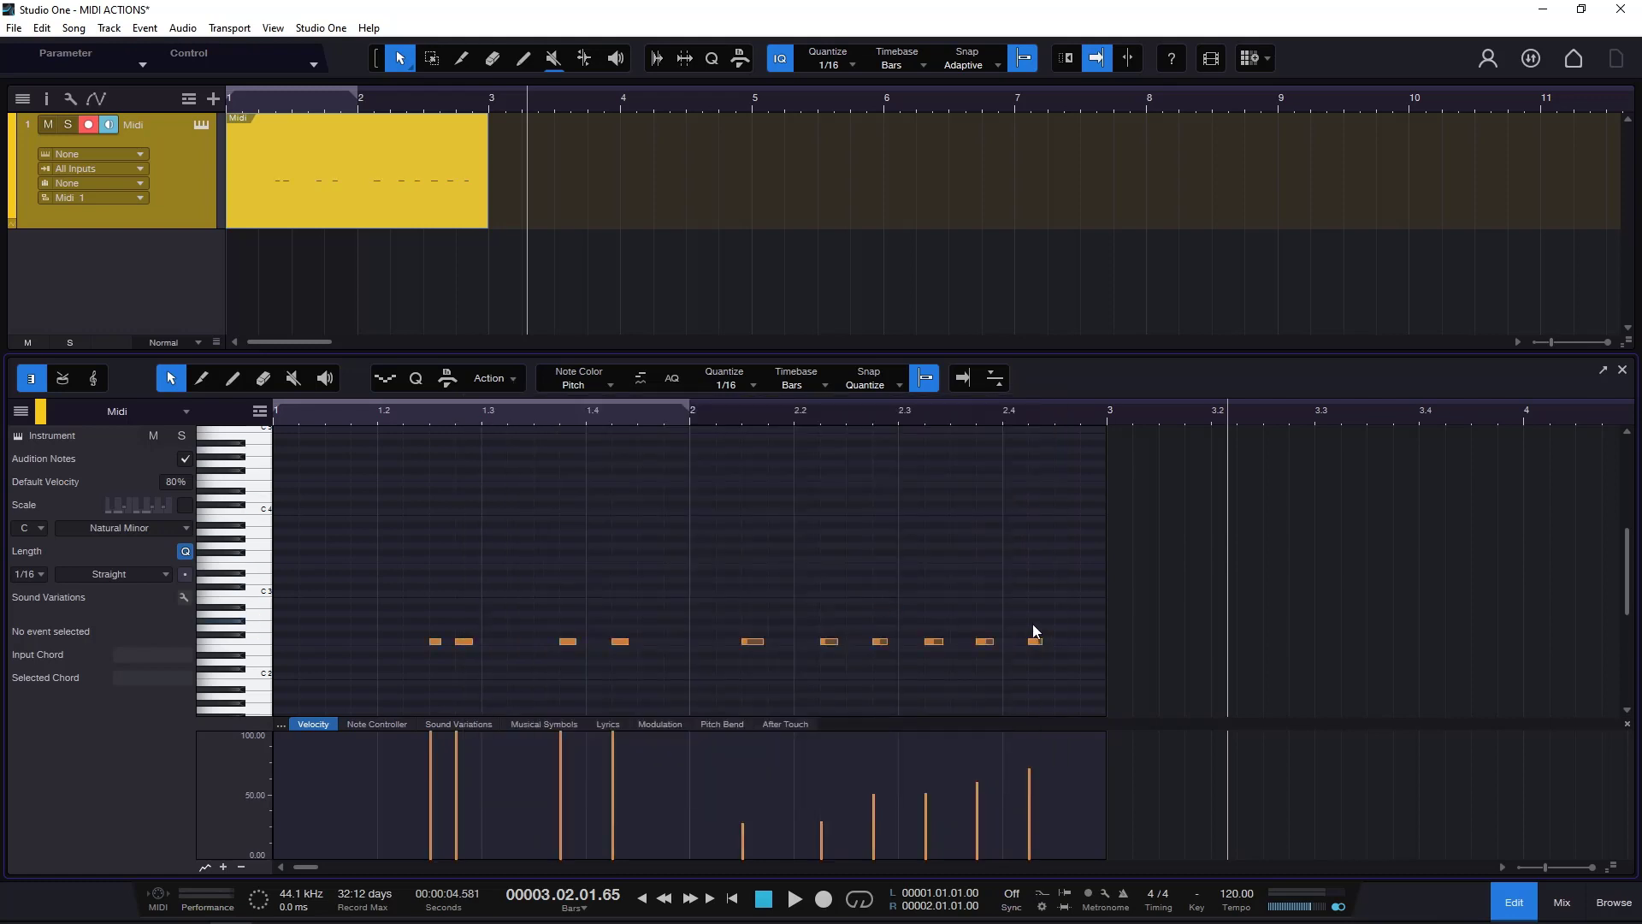
Select all notes in the part and mute them with the Mute tool
{"action": "left_click", "coordinate": [510, 377]}
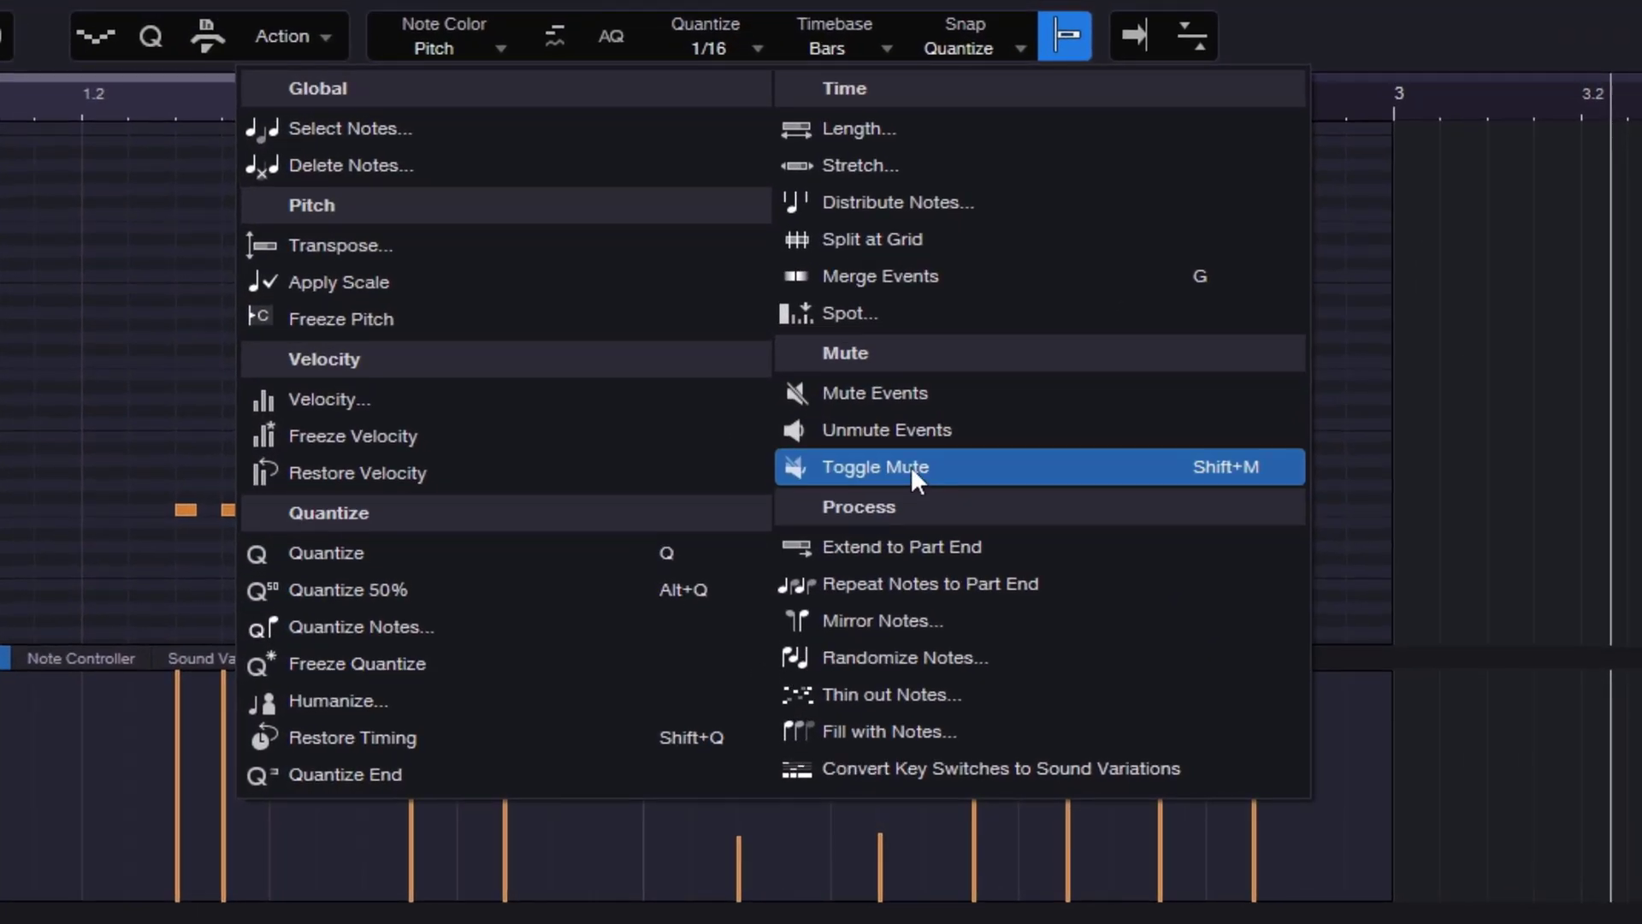
{"action": "left_click", "coordinate": [78, 407]}
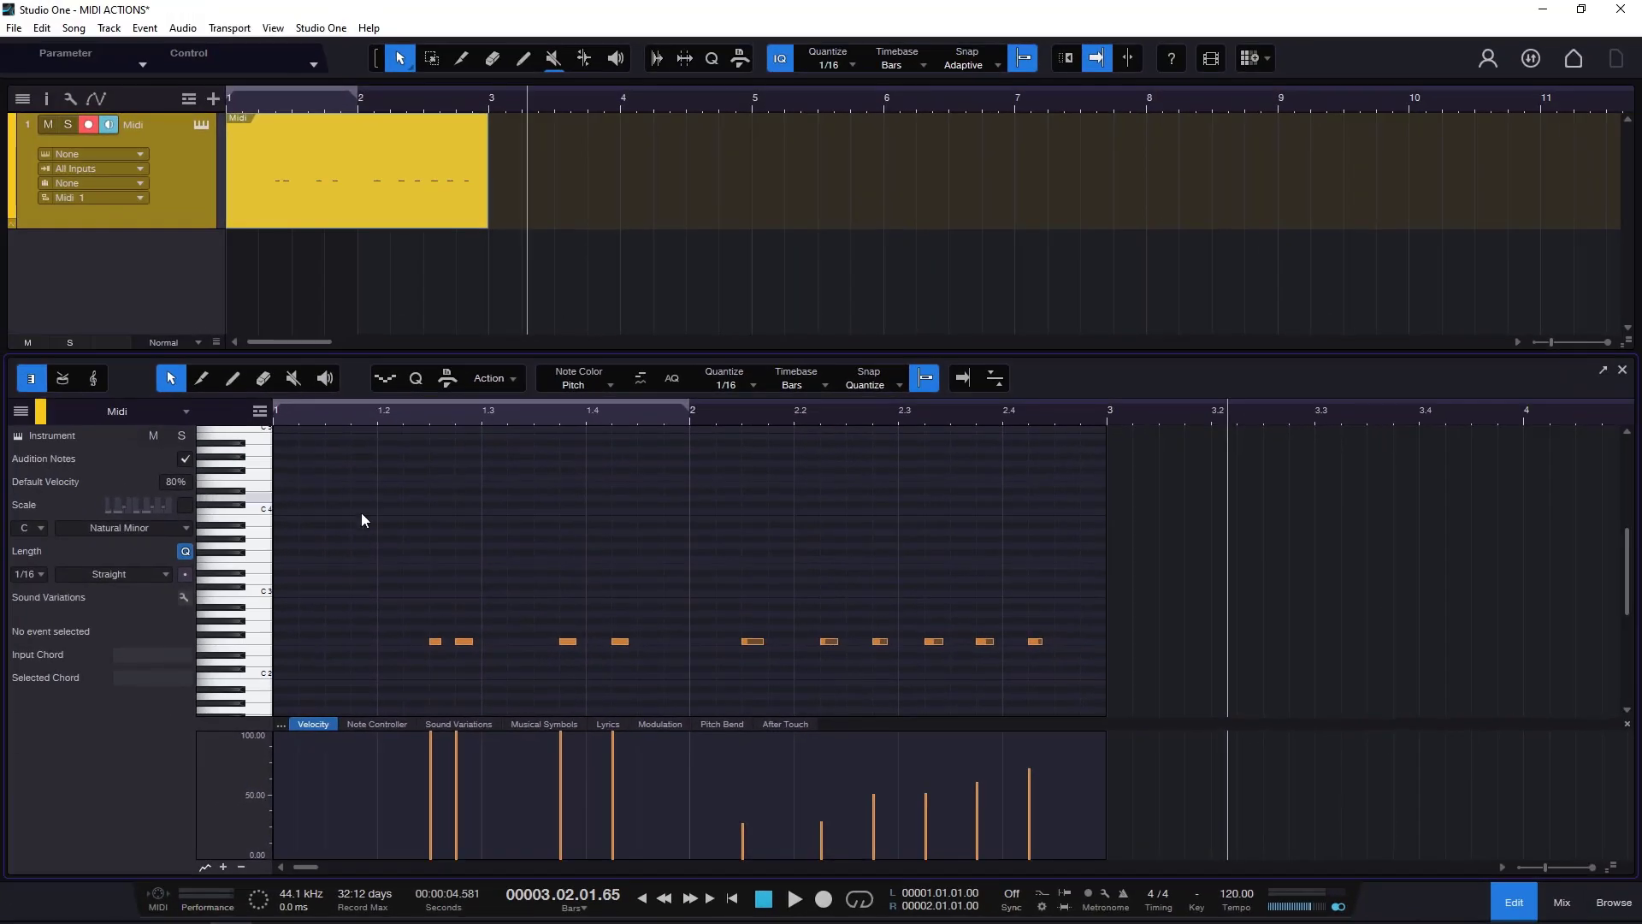
{"action": "left_click_drag", "start_coordinate": [403, 549], "coordinate": [1193, 710]}
{"action": "left_click", "coordinate": [292, 379]}
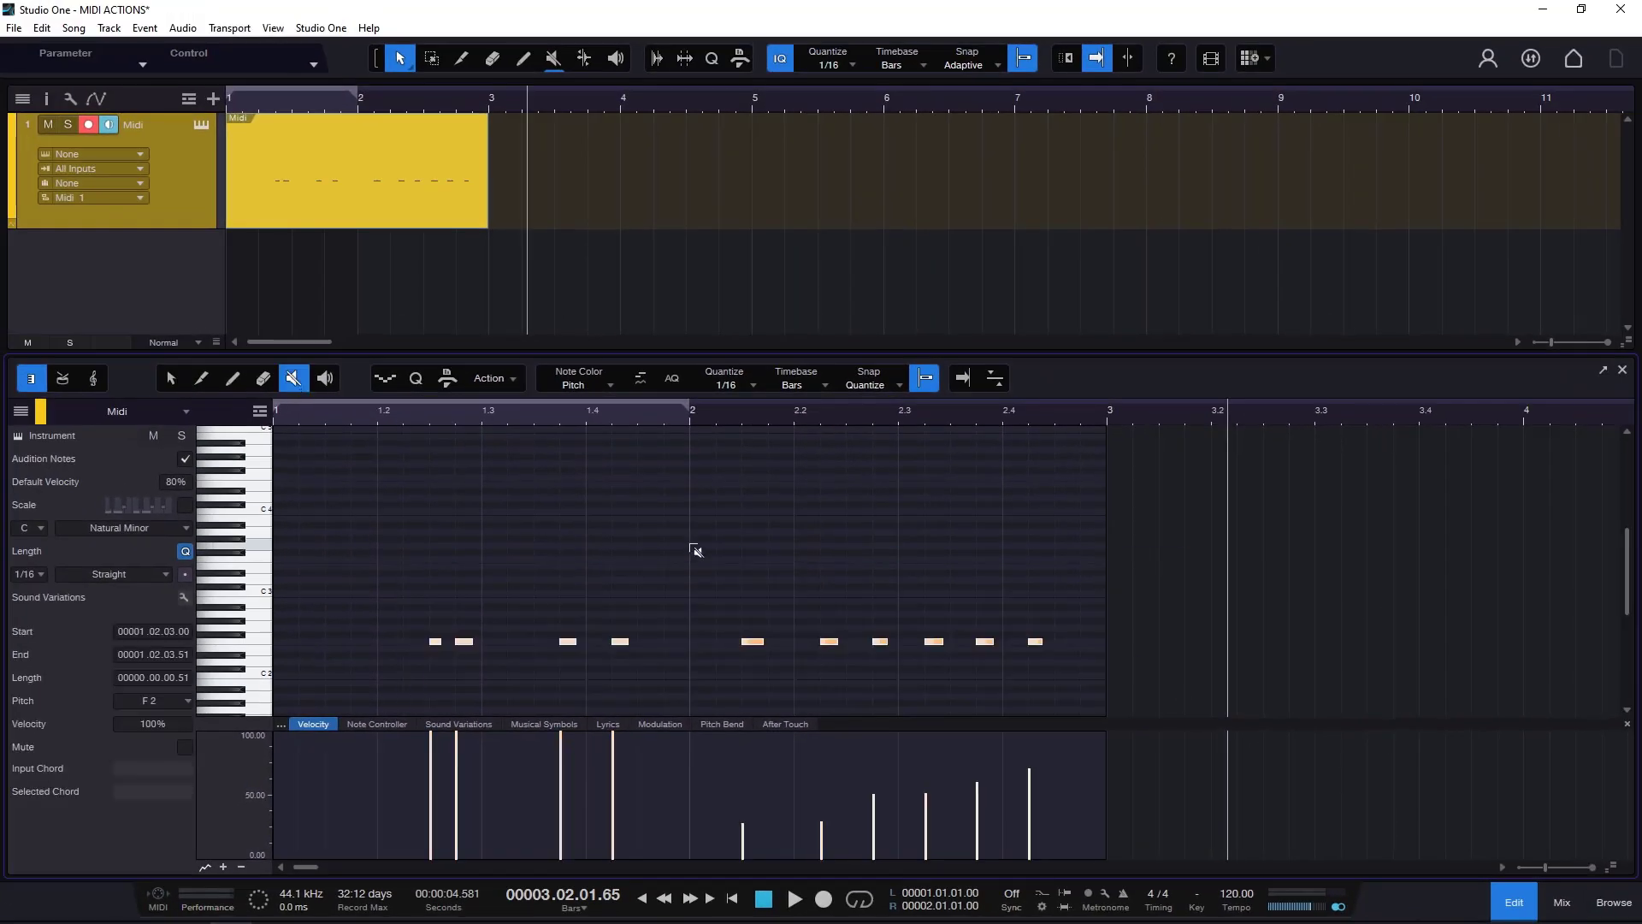
{"action": "left_click", "coordinate": [568, 642]}
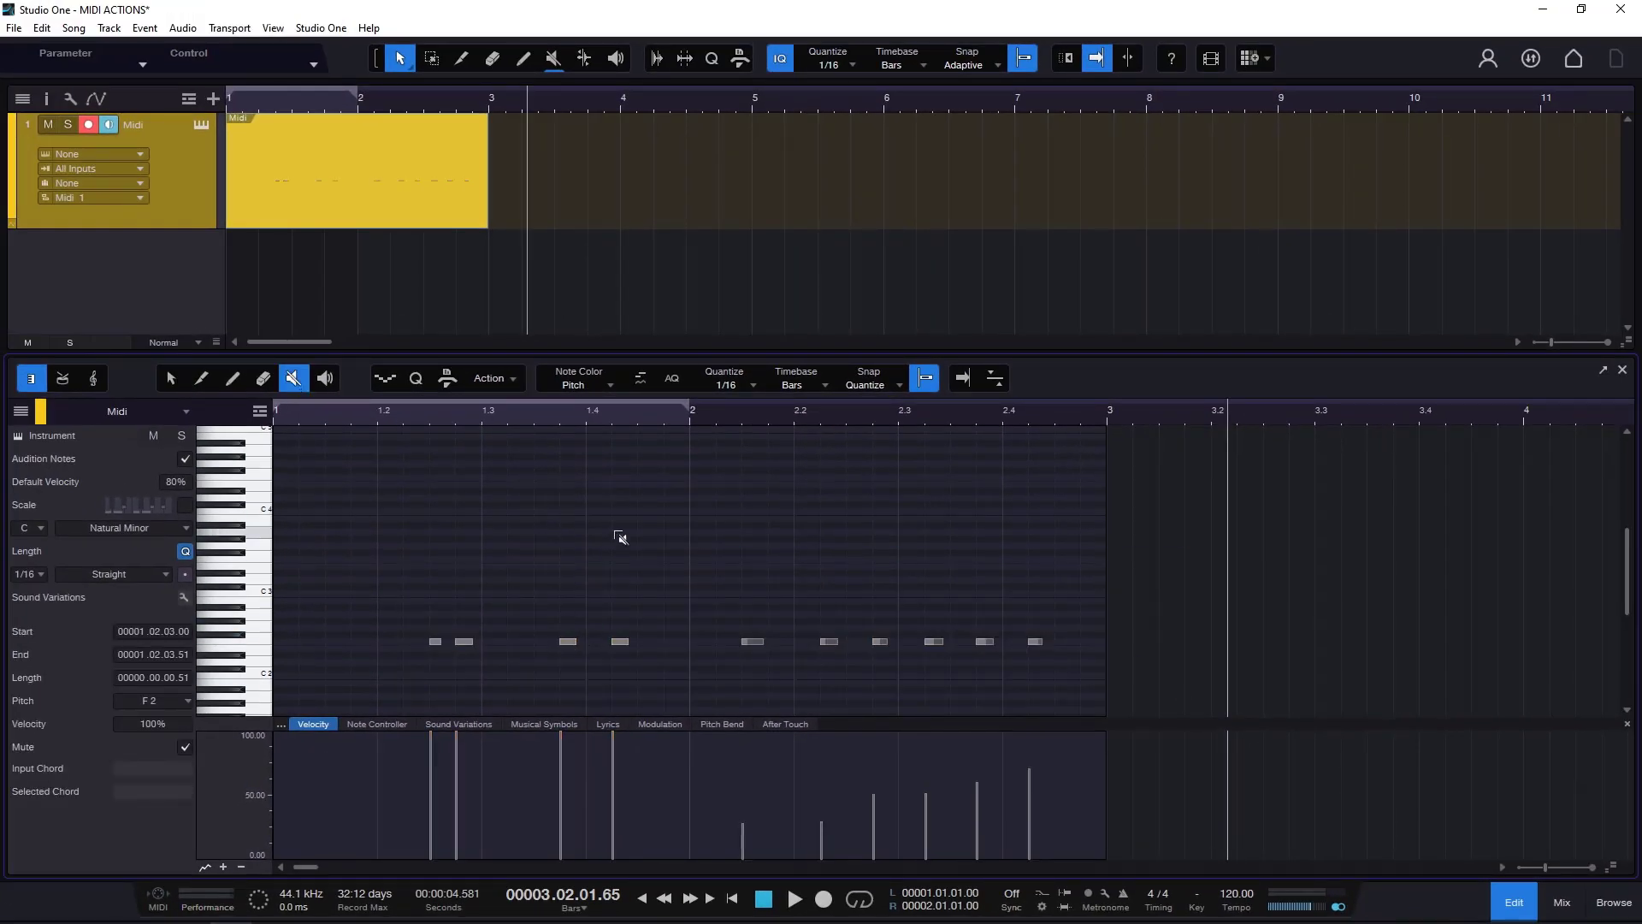
Return to the Arrow tool, deselect the notes and undo their muting
{"action": "left_click", "coordinate": [172, 381]}
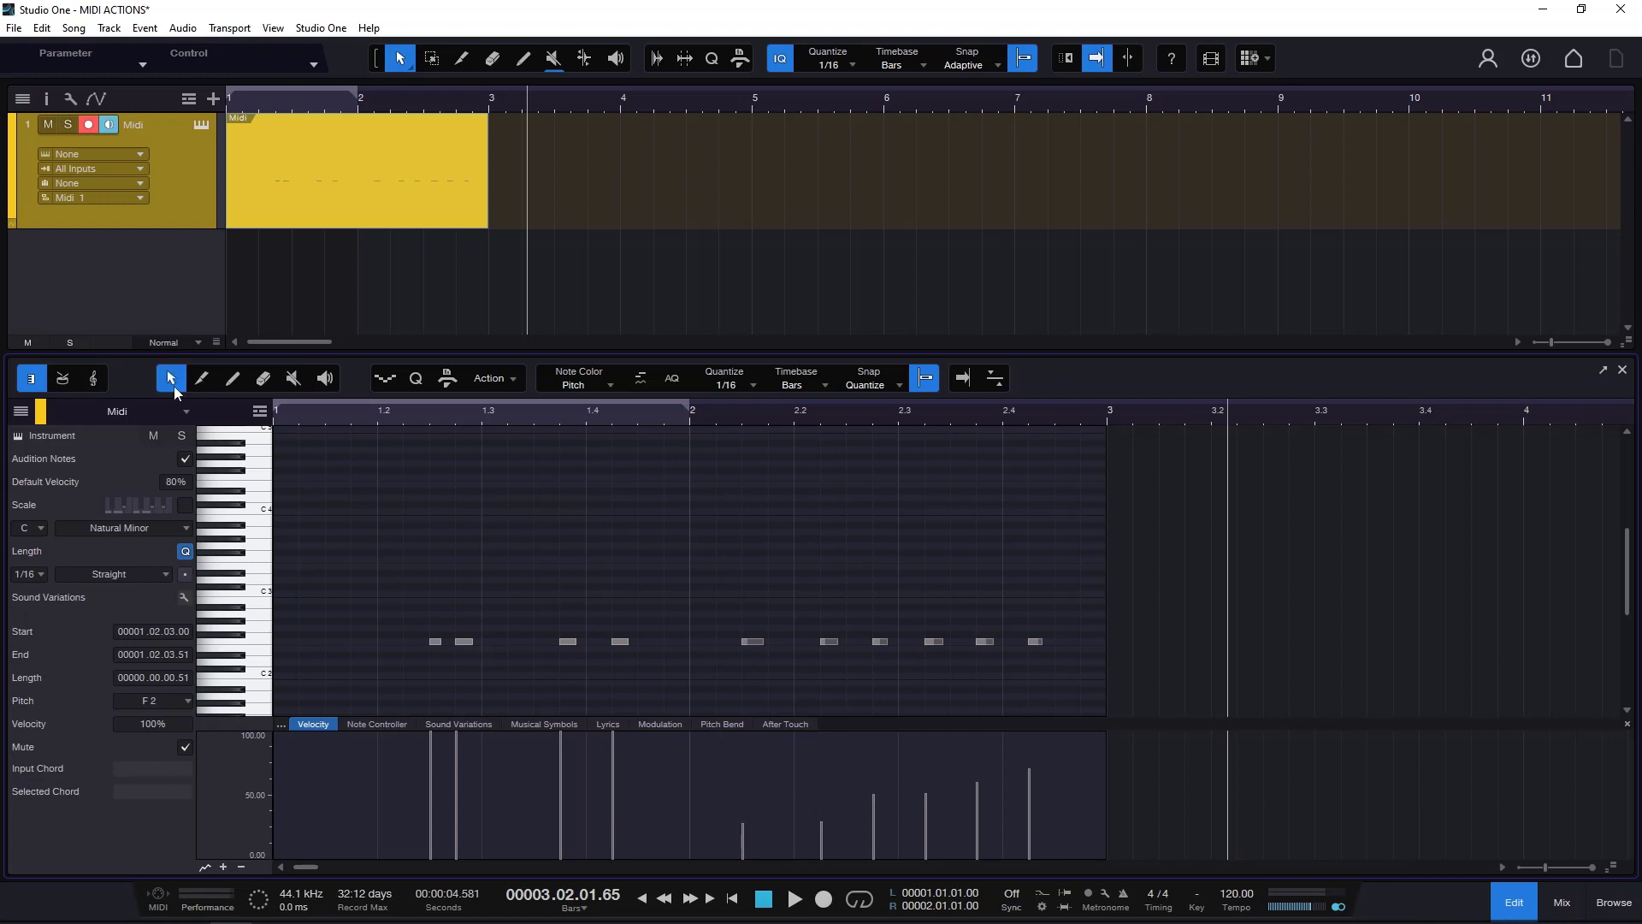
{"action": "left_click", "coordinate": [450, 579]}
{"action": "key", "text": "ctrl+z"}
Select all notes in the part, switch their mute state on and off repeatedly with Toggle Mute, and deselect them
{"action": "left_click_drag", "start_coordinate": [377, 562], "coordinate": [1070, 701]}
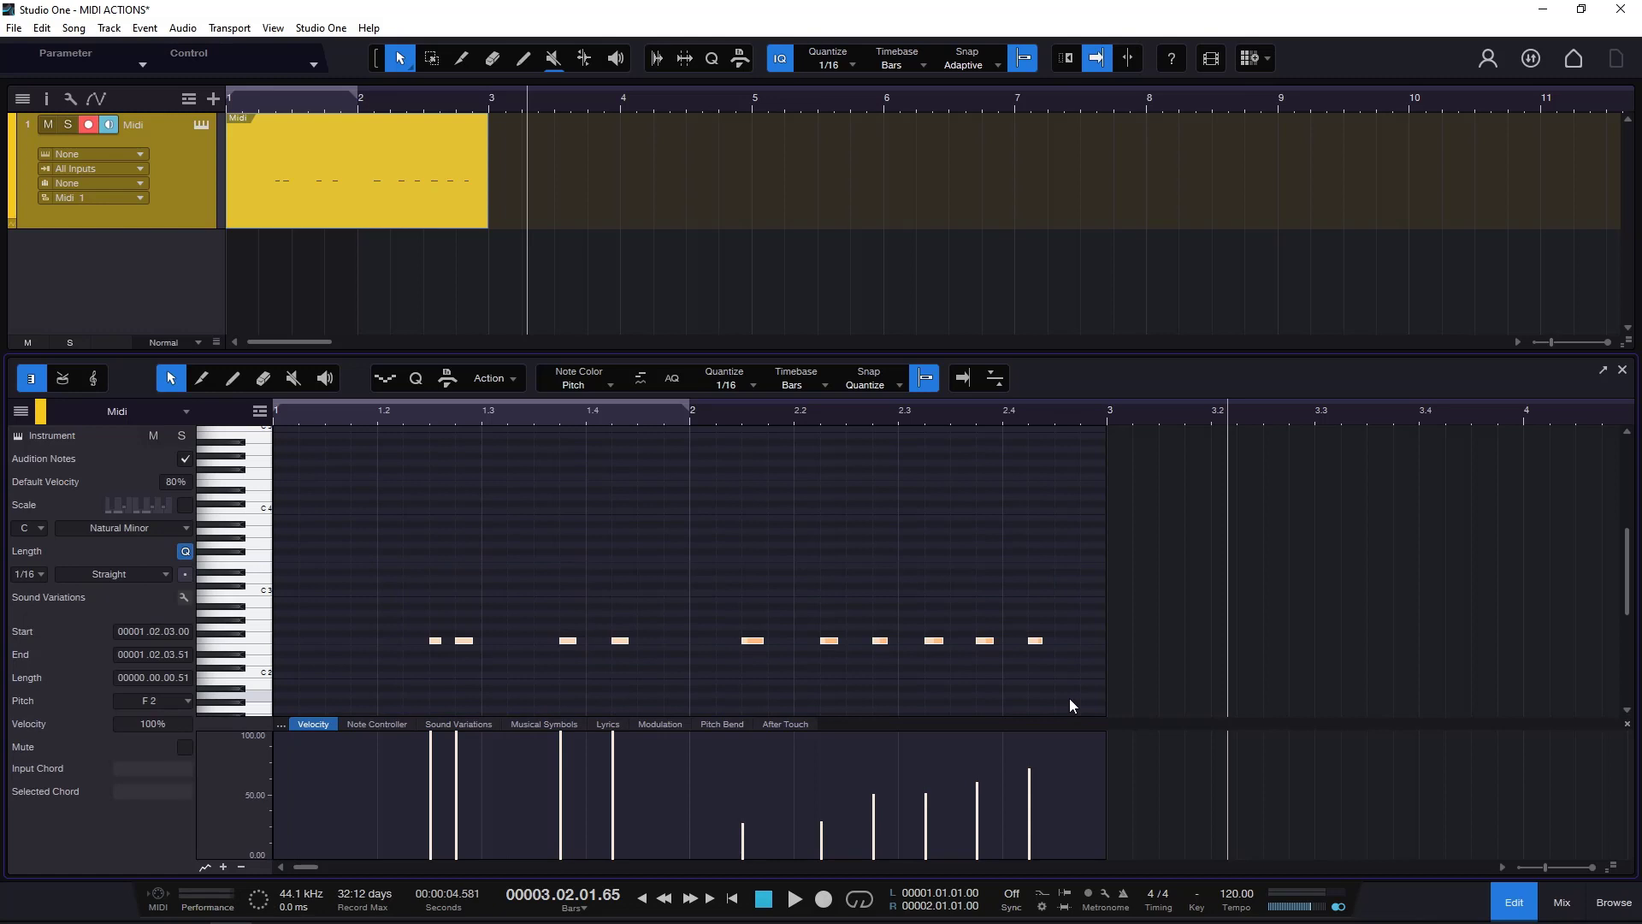
{"action": "key", "text": "shift+m"}
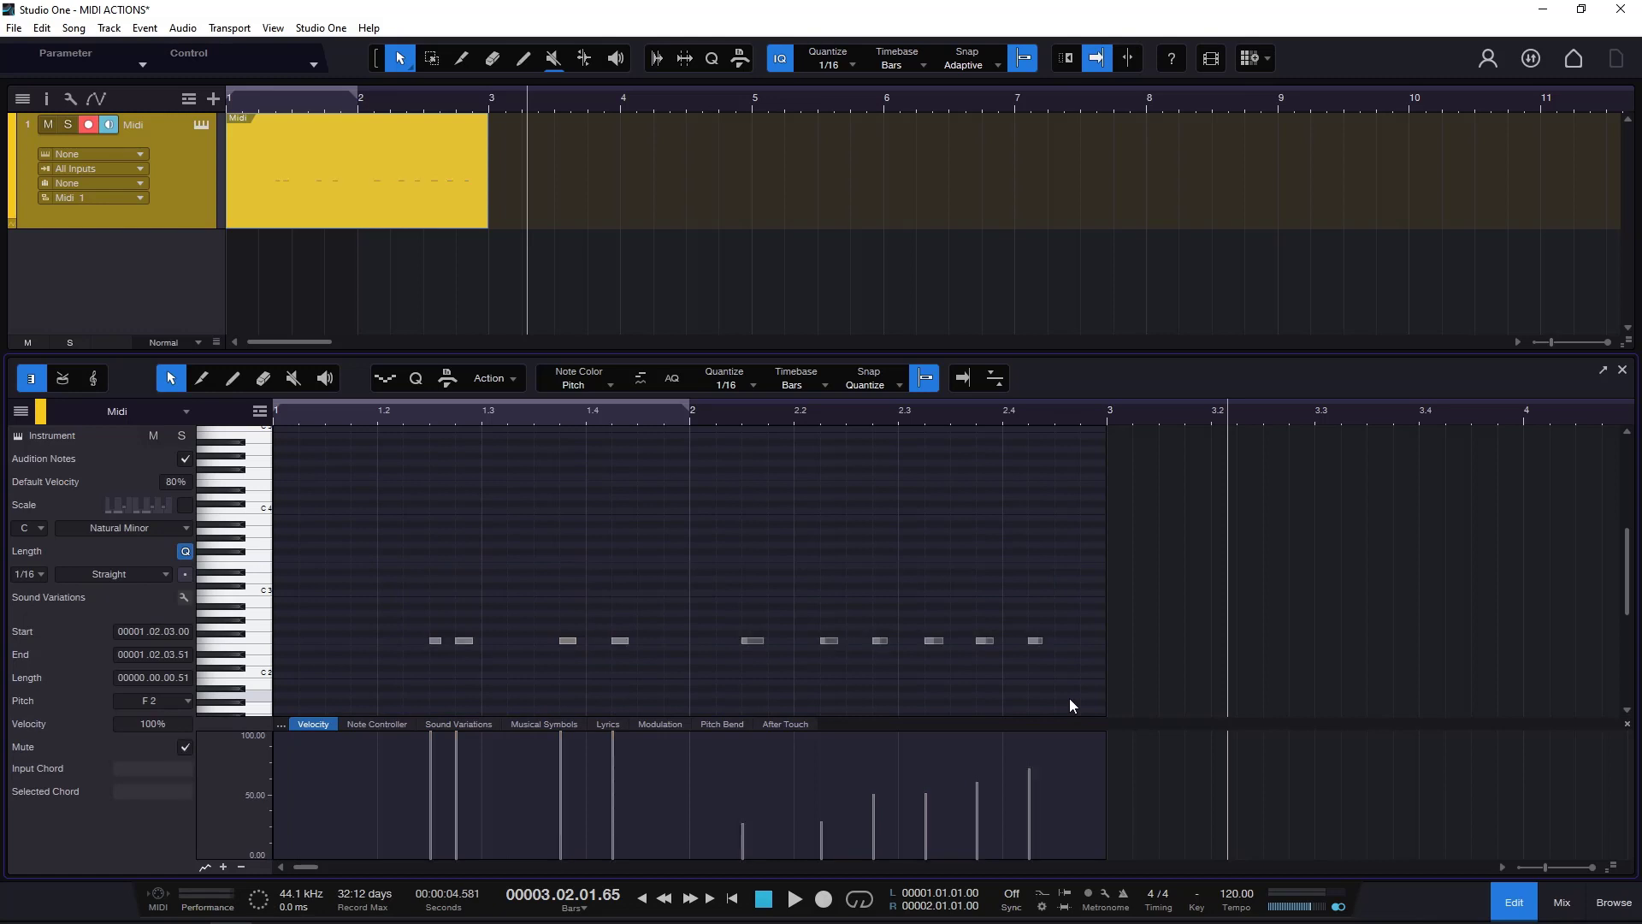
{"action": "key", "text": "shift+m"}
{"action": "key", "text": "shift+m"}
{"action": "key", "text": "shift+m"}
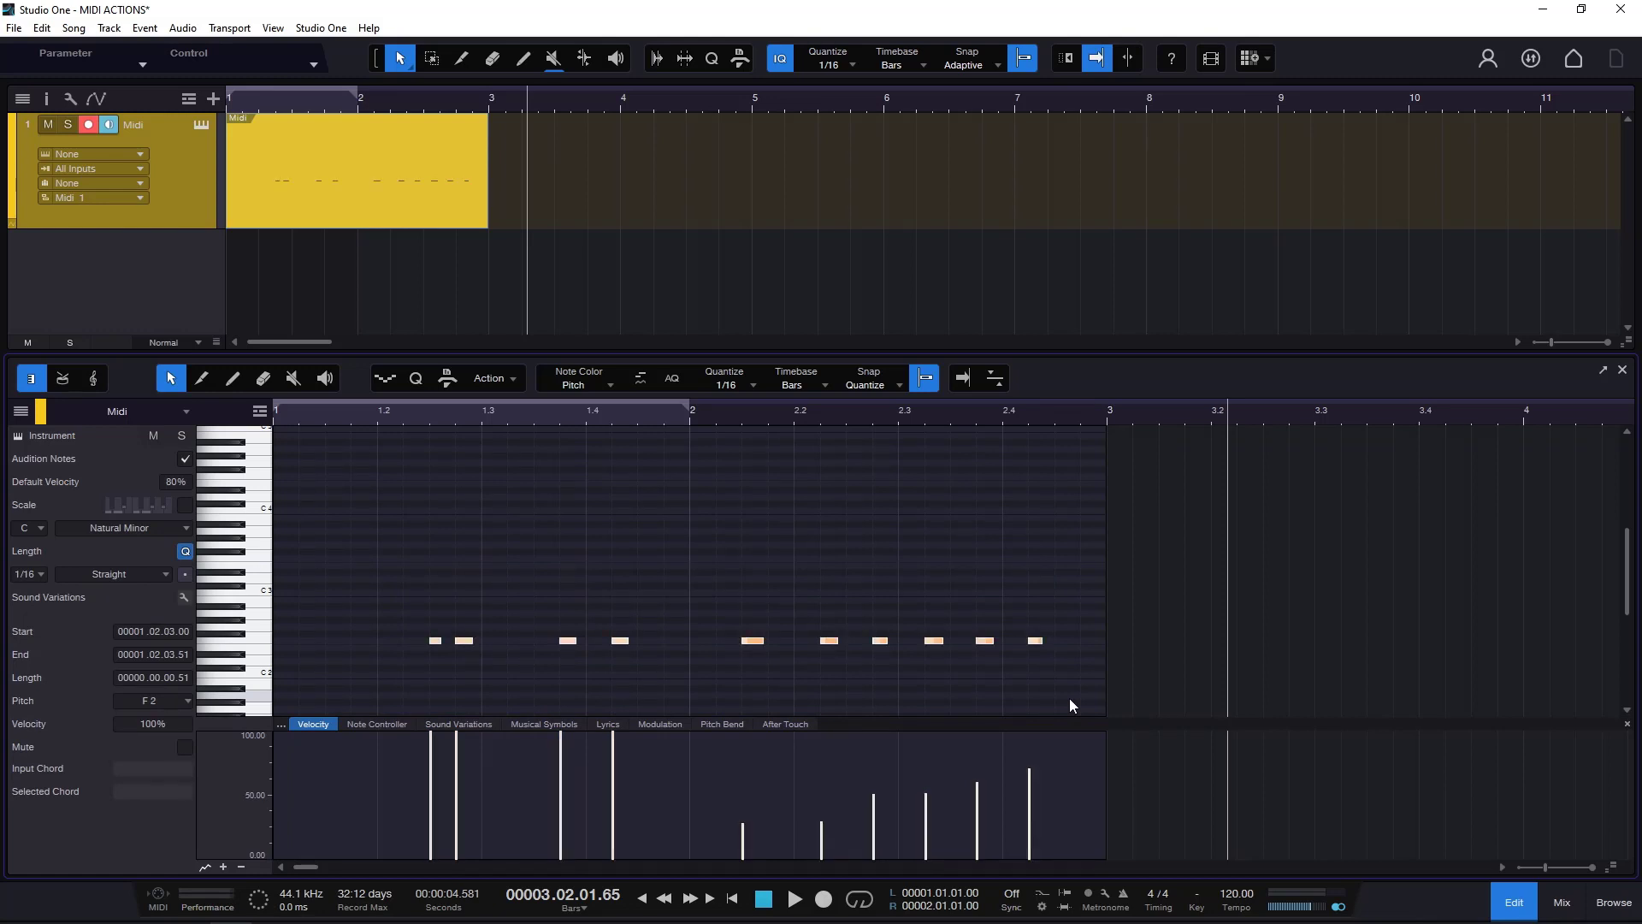
{"action": "left_click", "coordinate": [793, 571]}
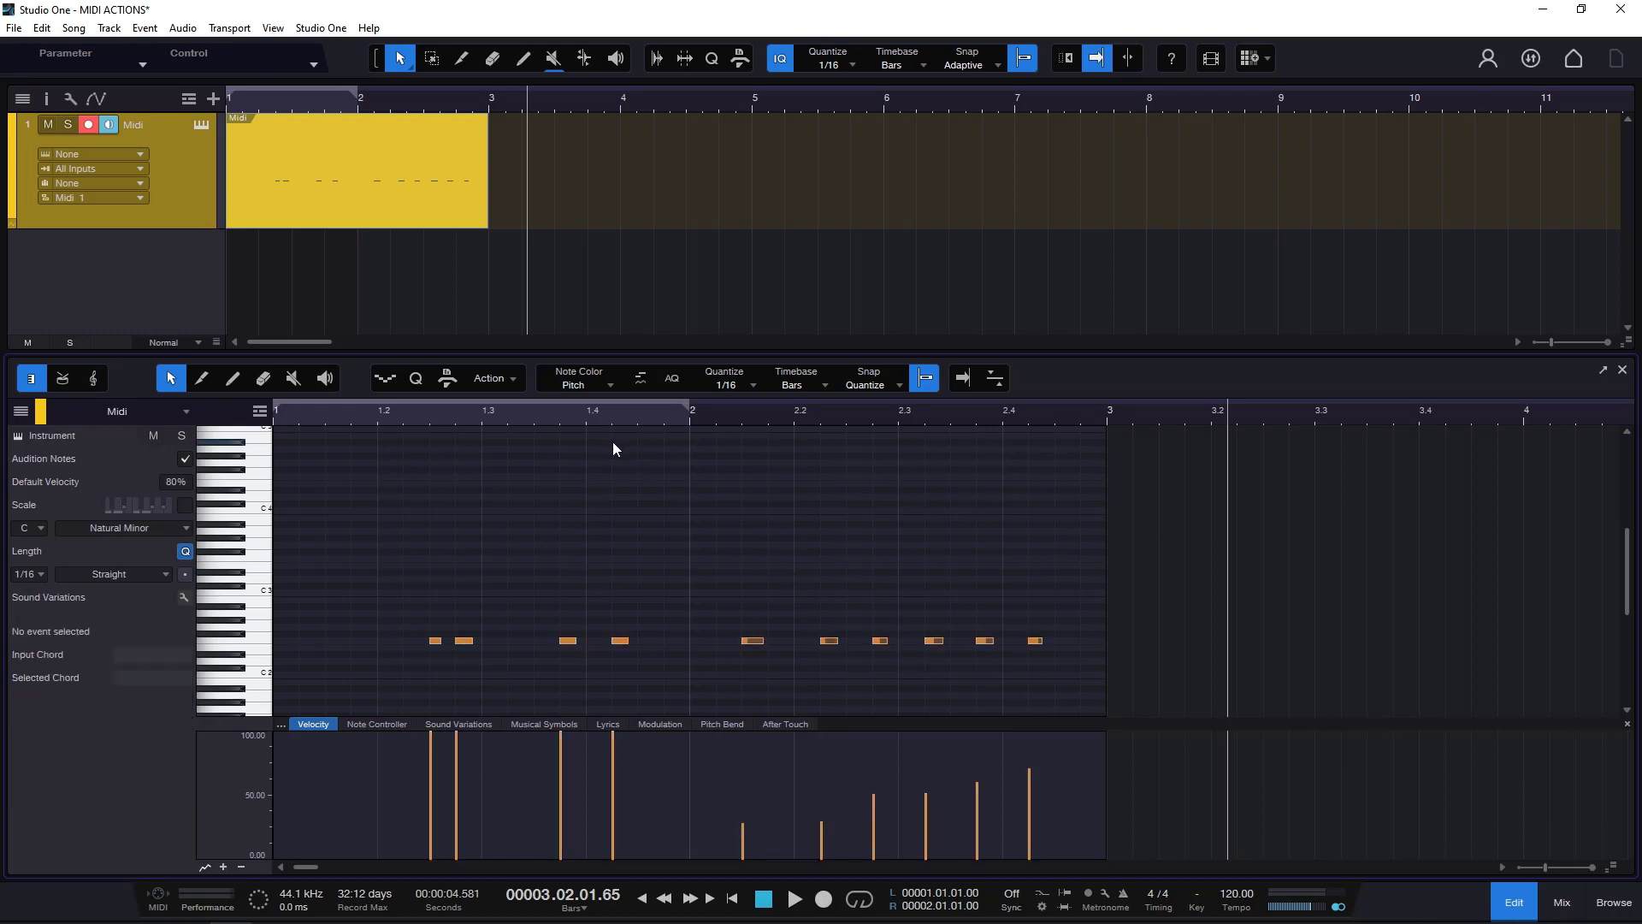
Review the available Mute actions without applying one and select all notes in the part
{"action": "left_click", "coordinate": [512, 380]}
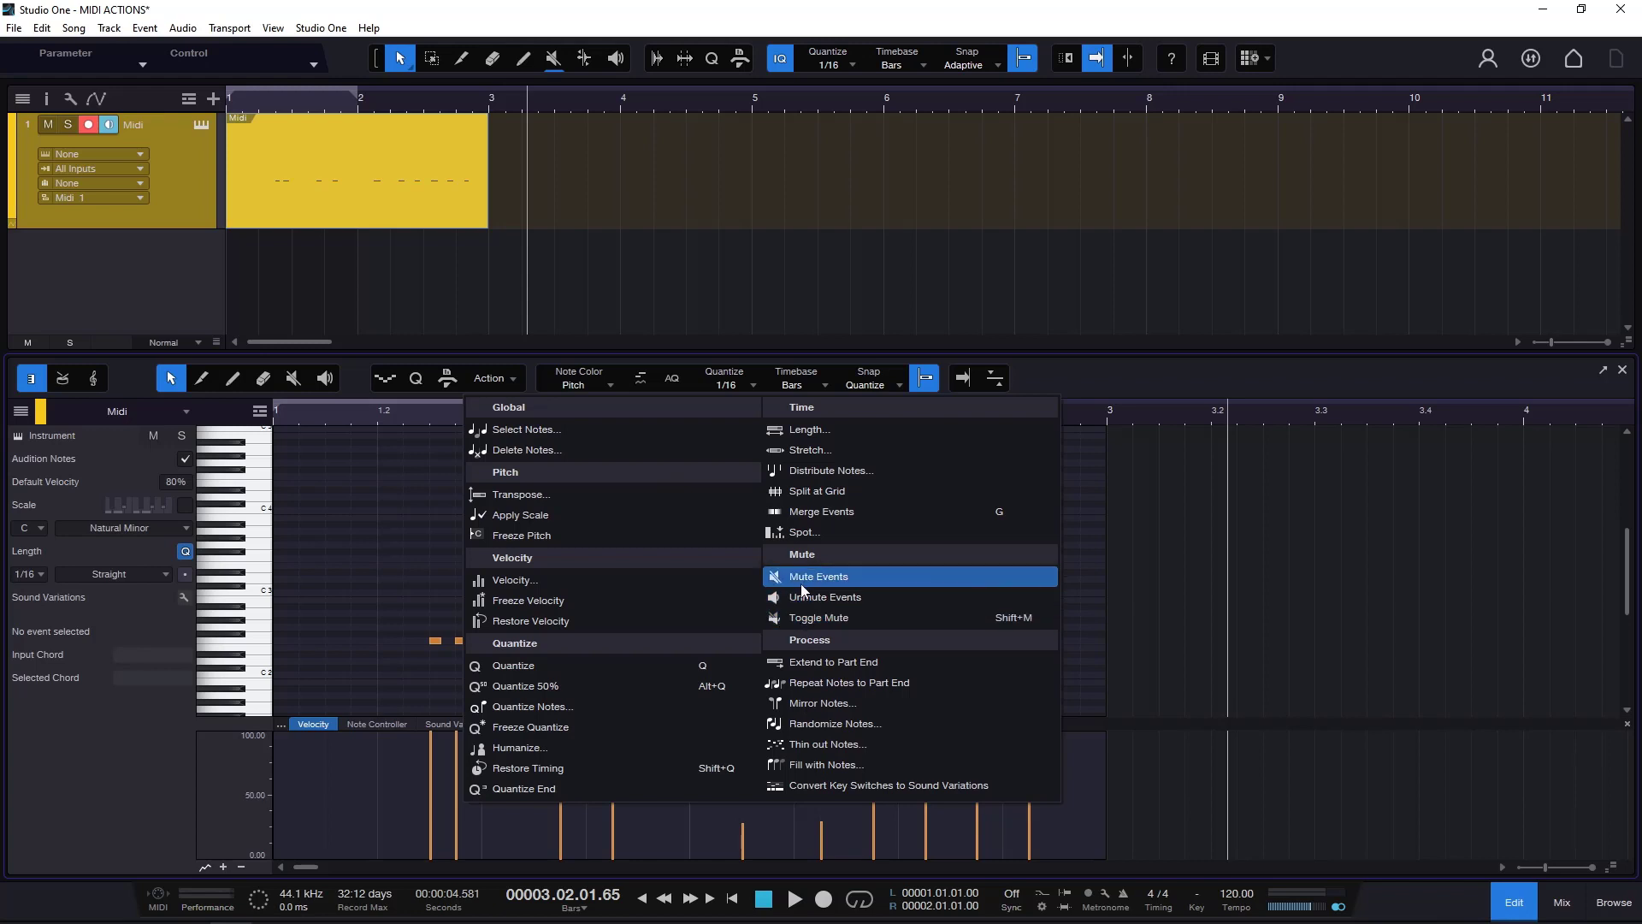
{"action": "left_click", "coordinate": [1148, 541]}
{"action": "left_click_drag", "start_coordinate": [428, 567], "coordinate": [1057, 674]}
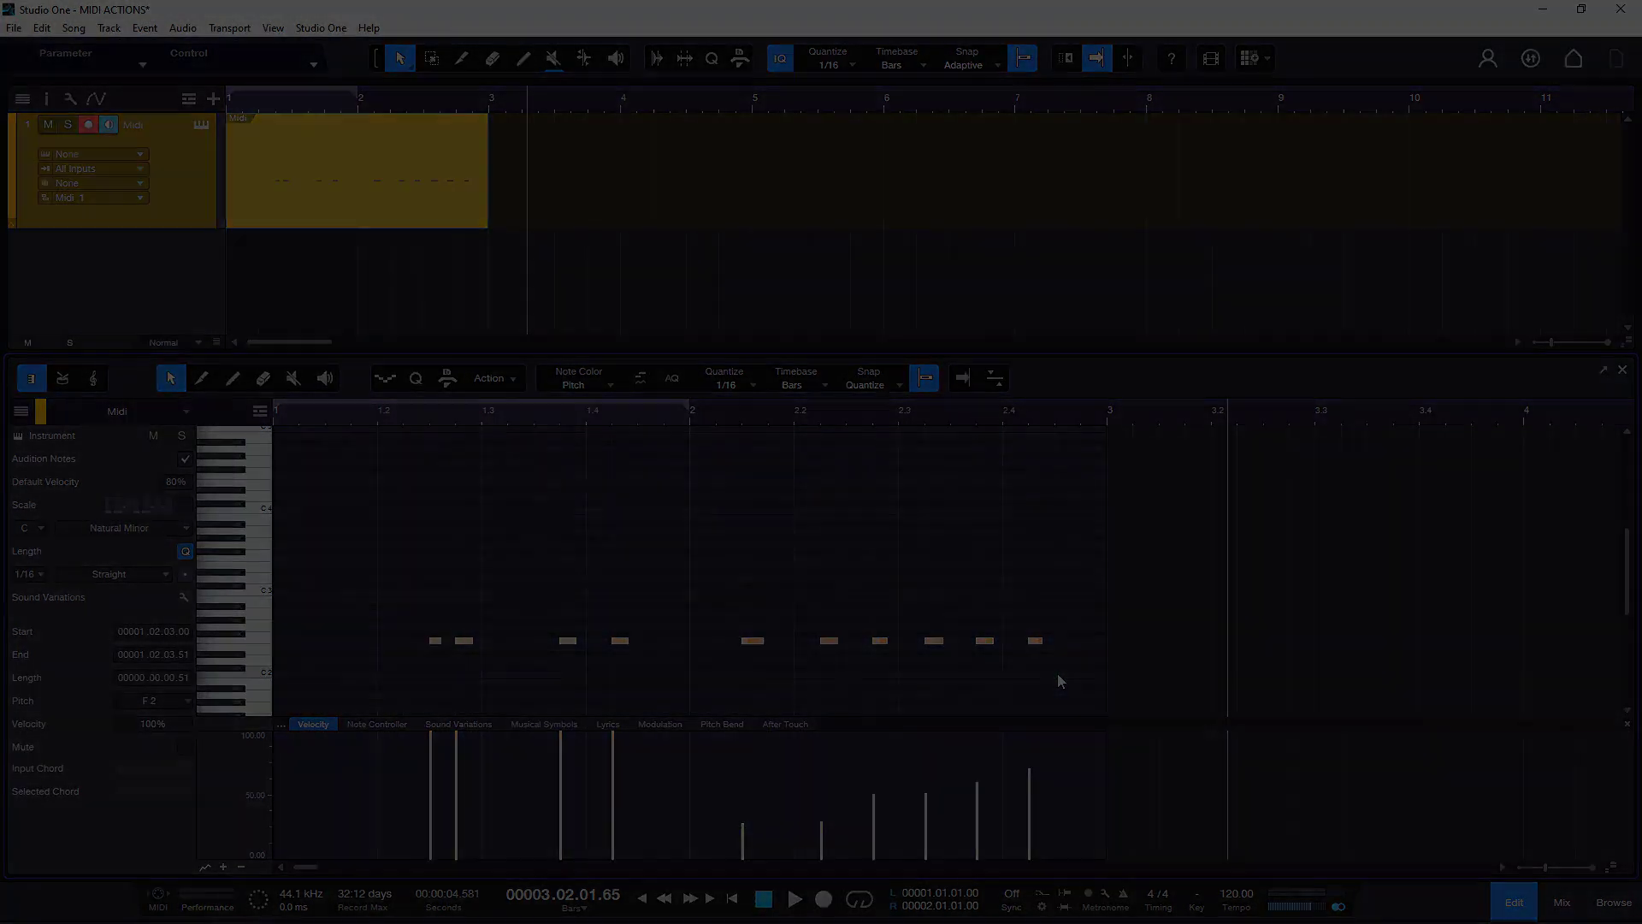